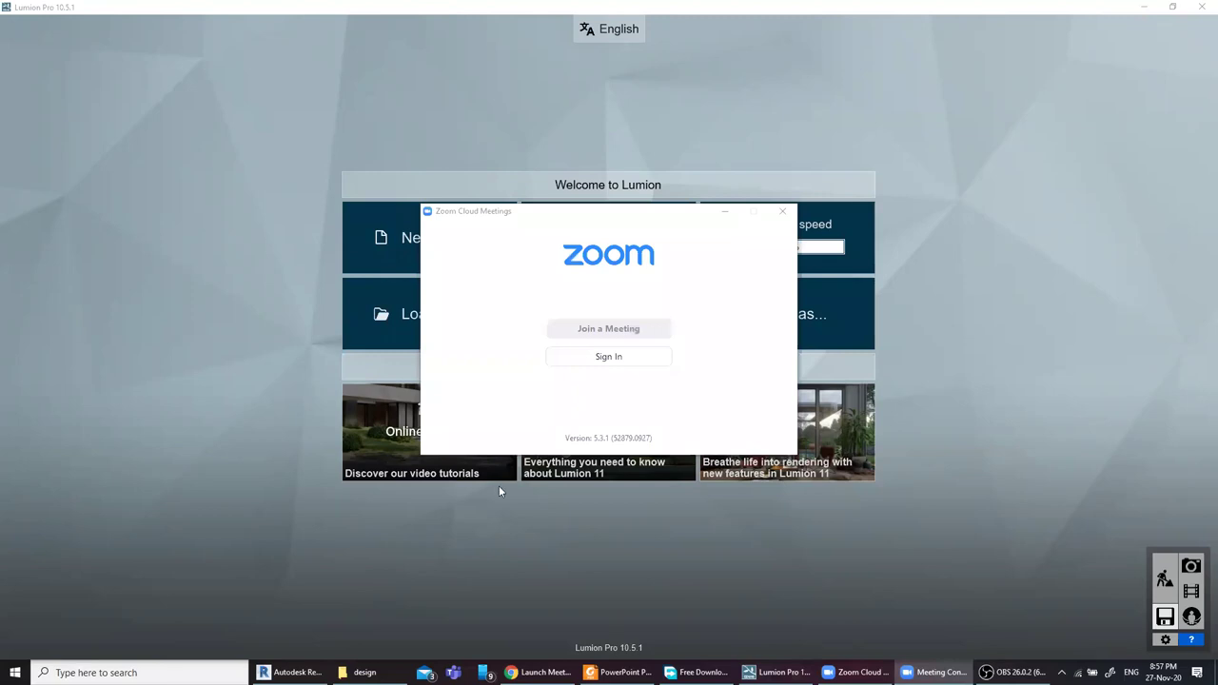
Dismiss the Zoom Cloud Meetings window so Lumion's welcome screen is in front.
click(499, 485)
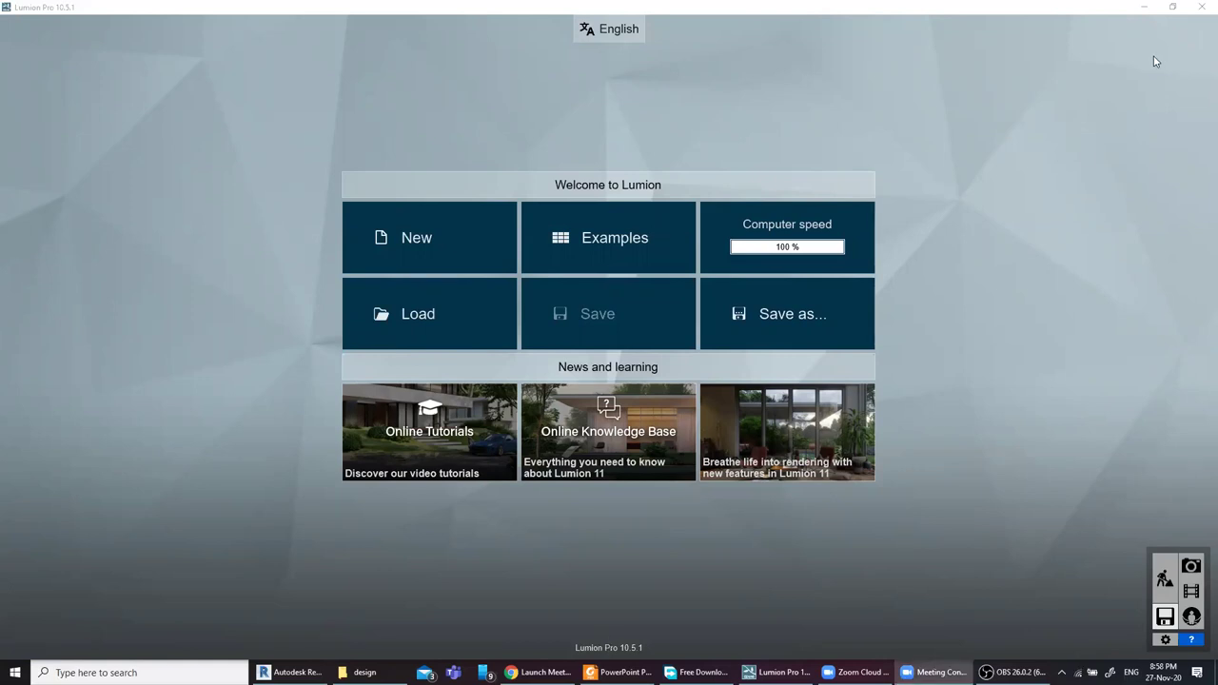
click(694, 626)
click(791, 587)
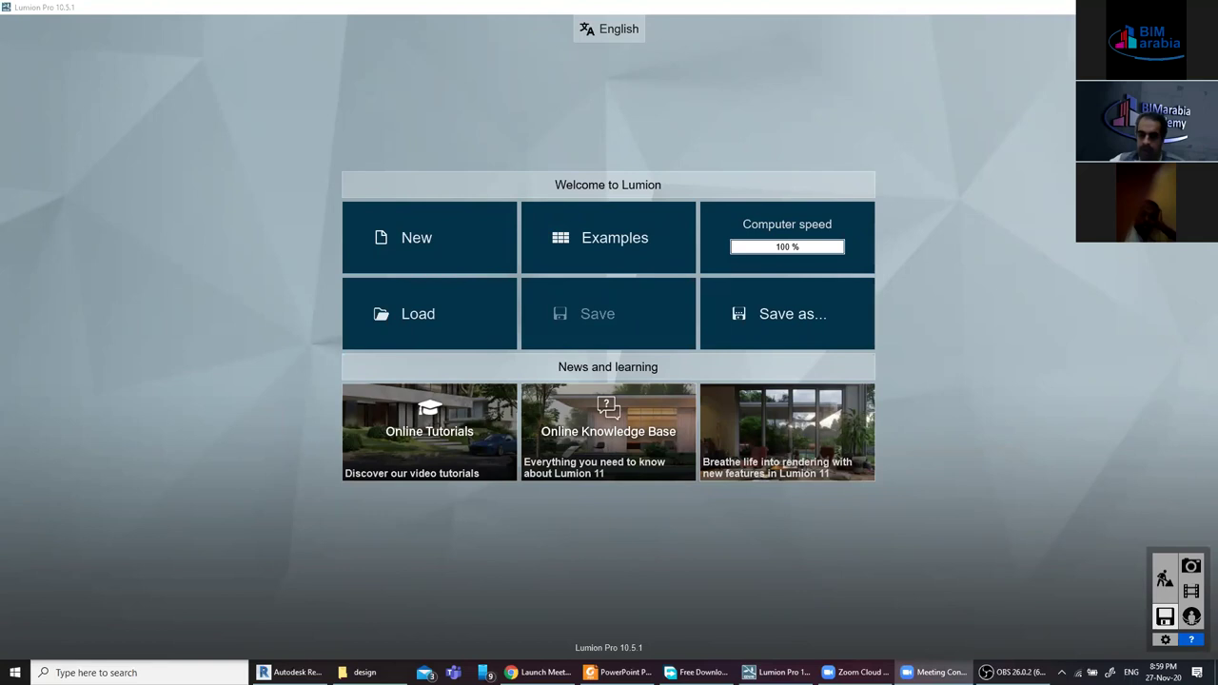
In a new Chrome window, search 'lumion plugins' and open the Import & Export Plug-In Downloads page.
right_click(537, 672)
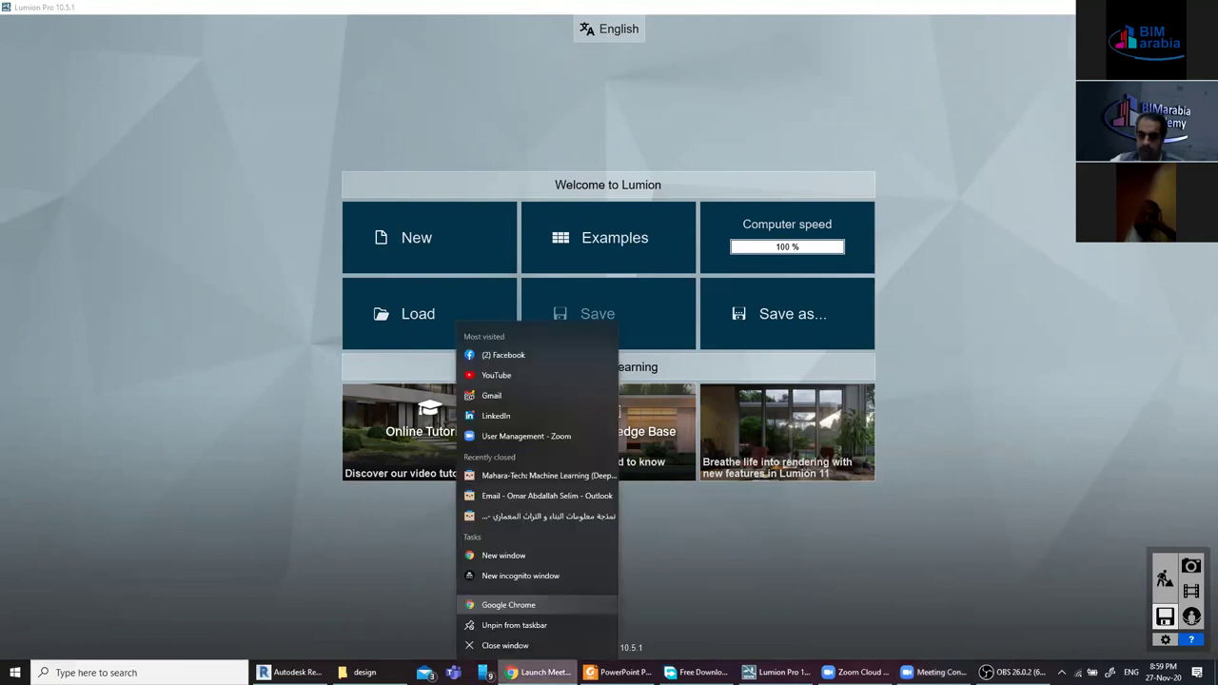
click(508, 605)
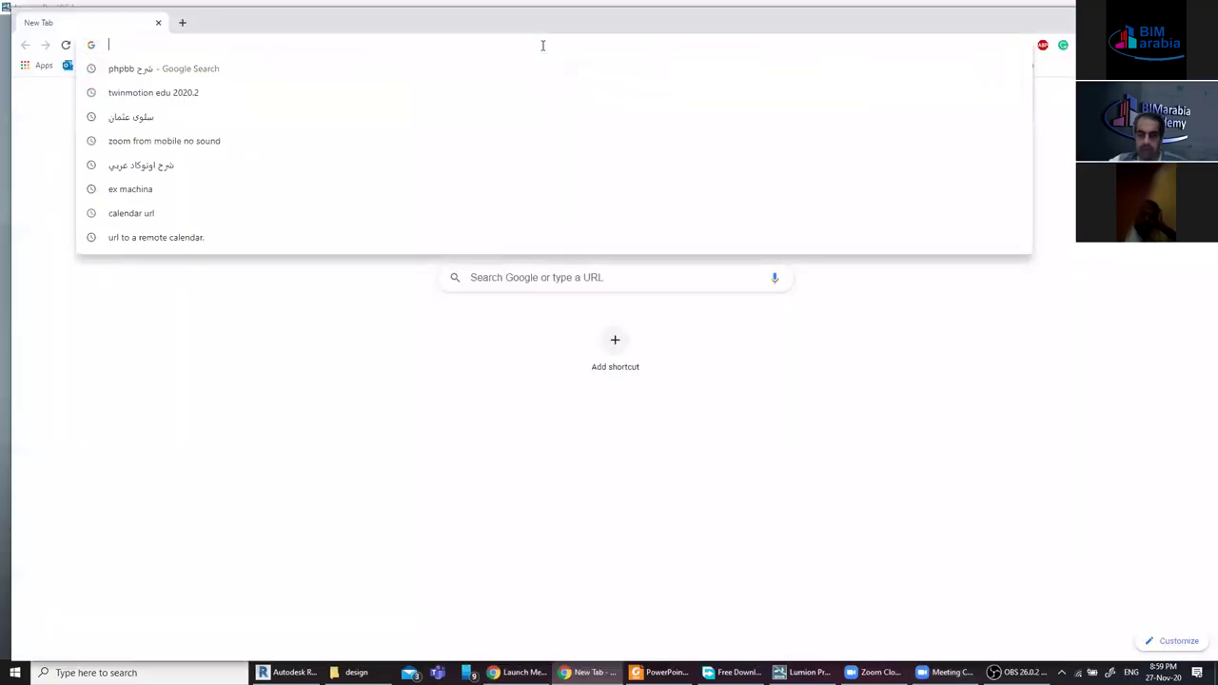
text(lumion)
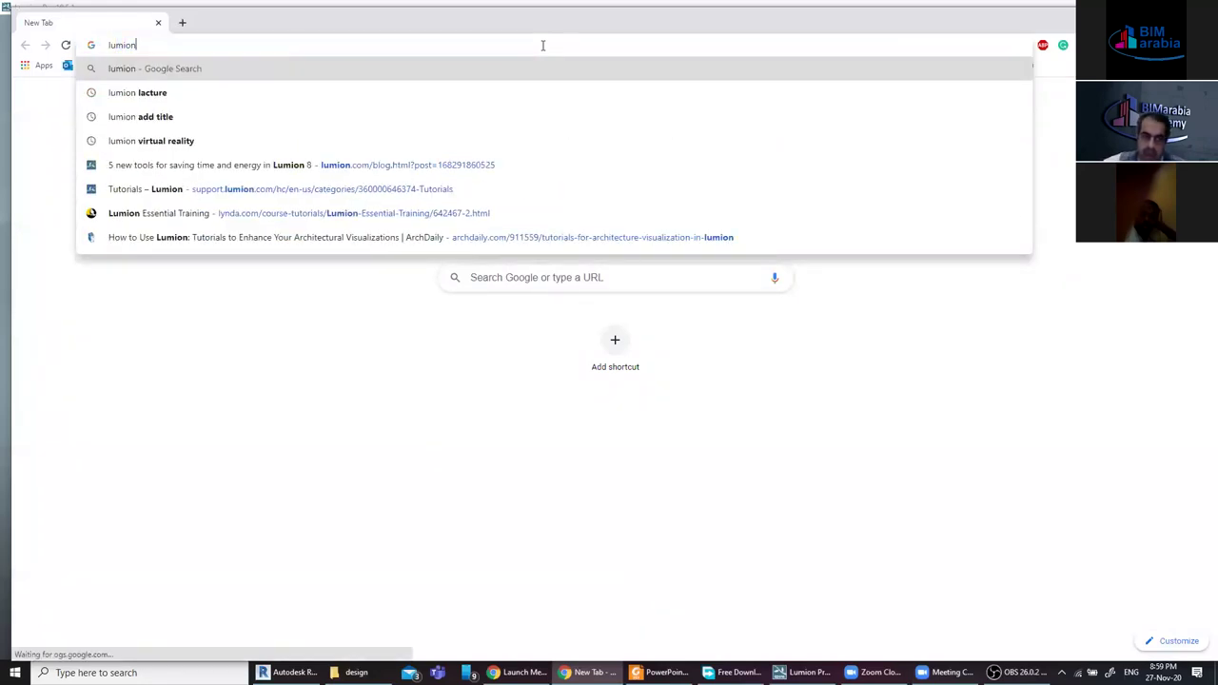
key(Return)
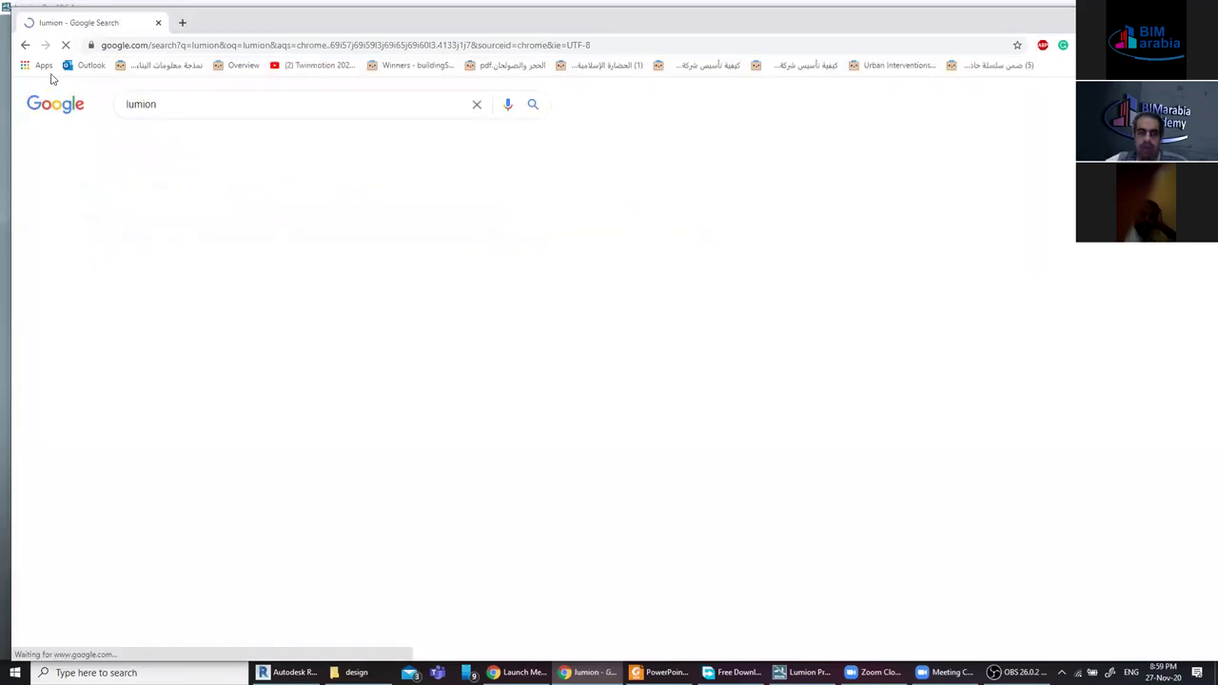
click(238, 102)
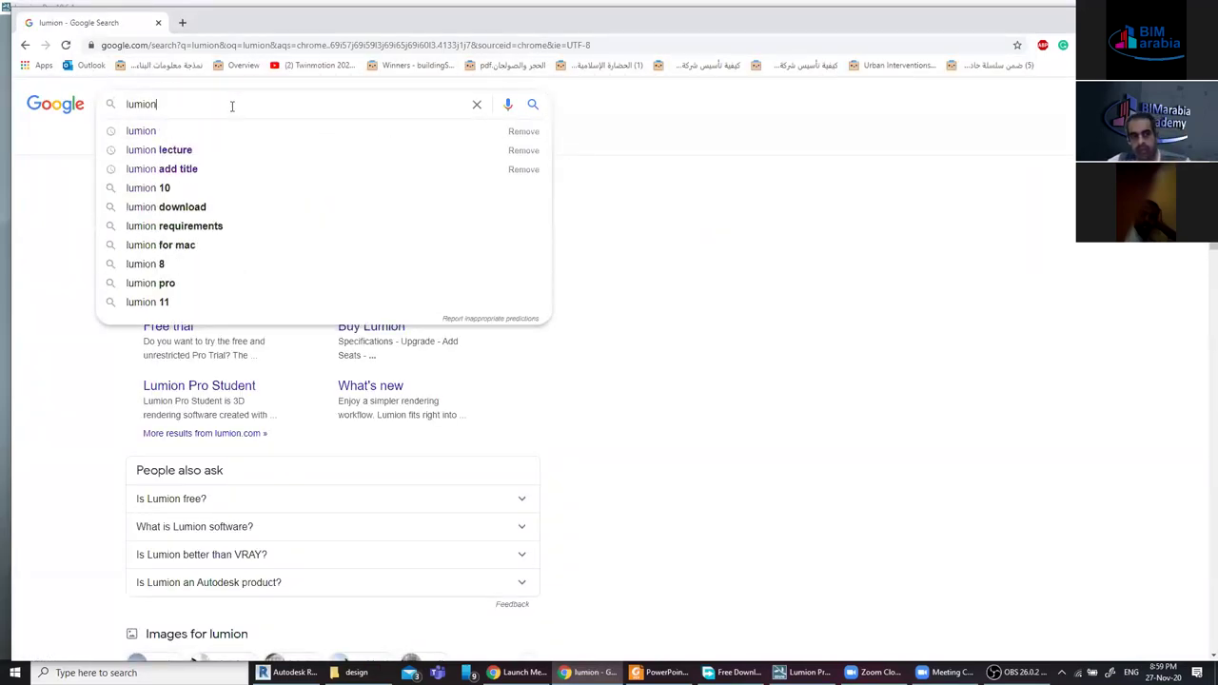
text( plu)
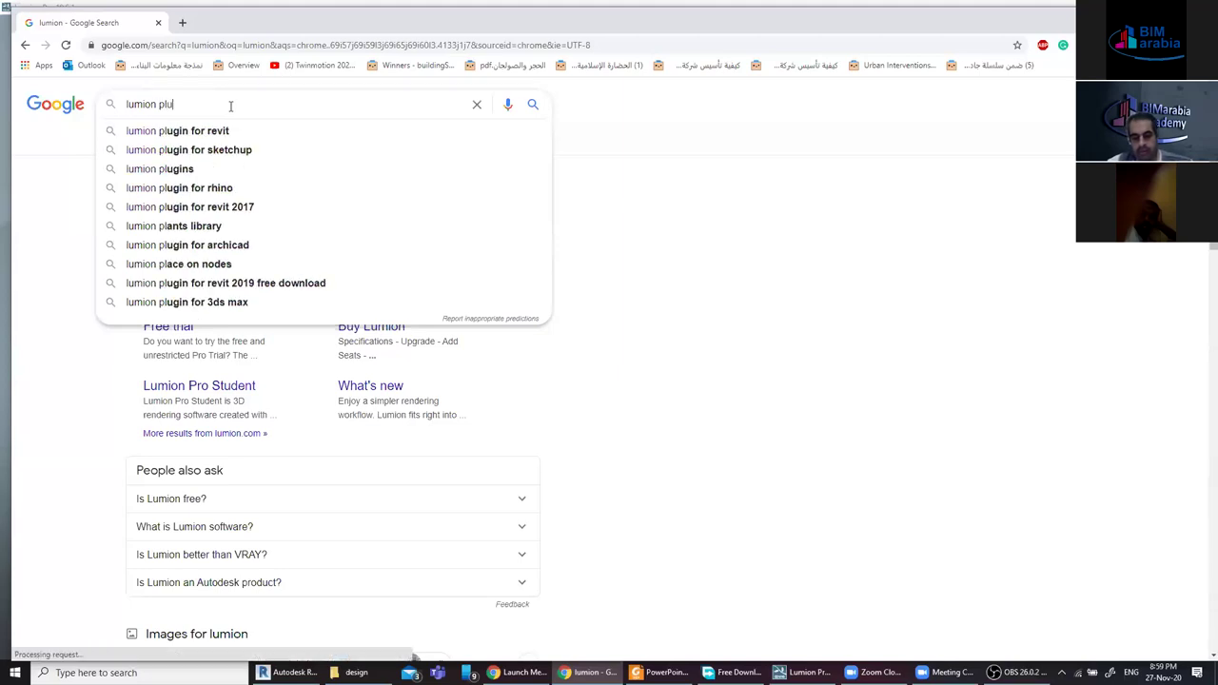
text(g)
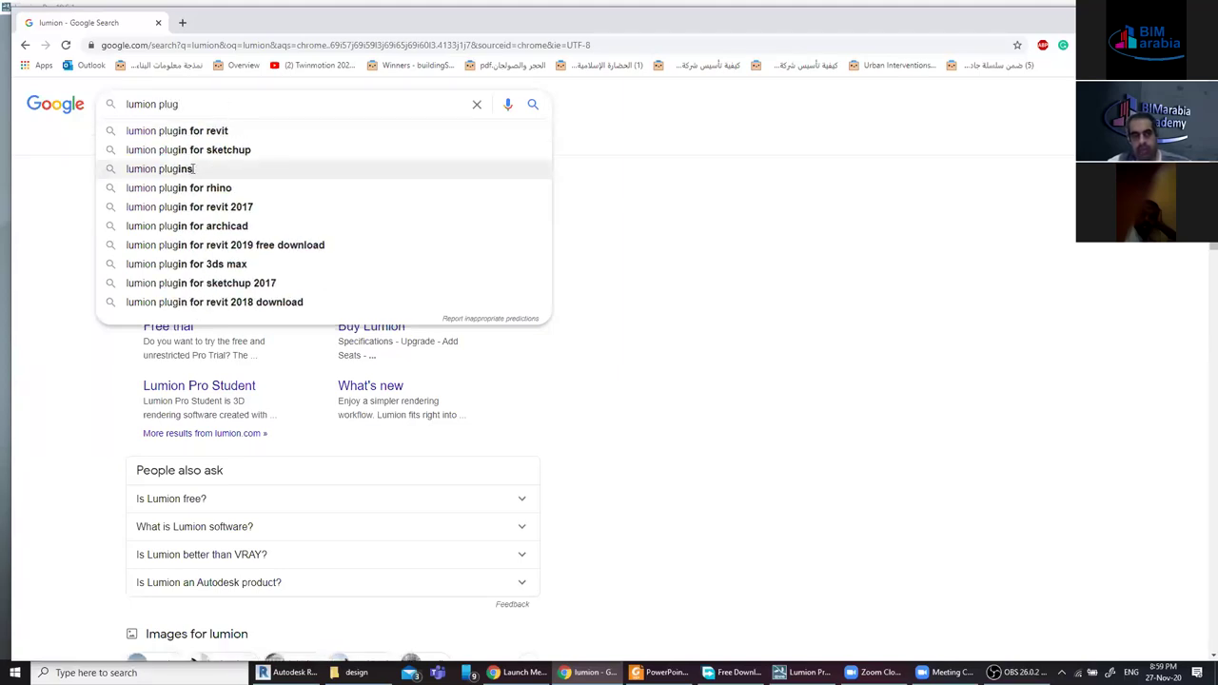
click(194, 168)
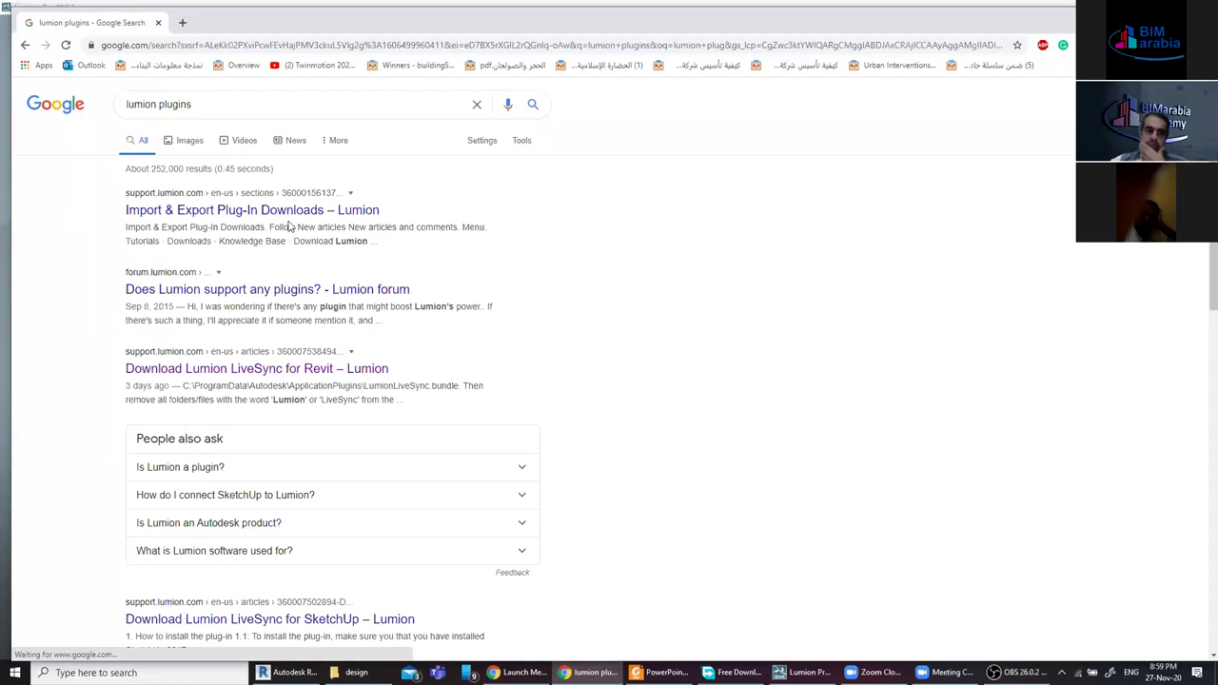
click(295, 219)
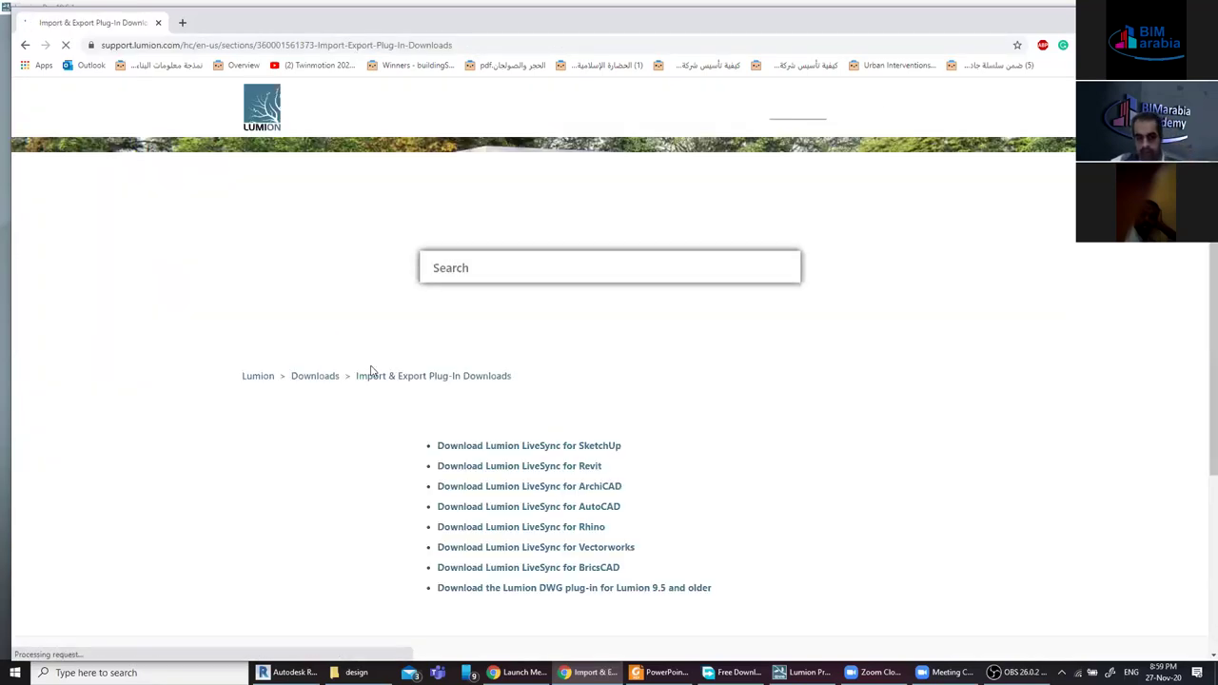
Hide Chrome's bookmarks bar, then switch to OBS Studio.
scroll(805, 357, down, 3)
scroll(806, 360, up, 1)
scroll(813, 395, up, 2)
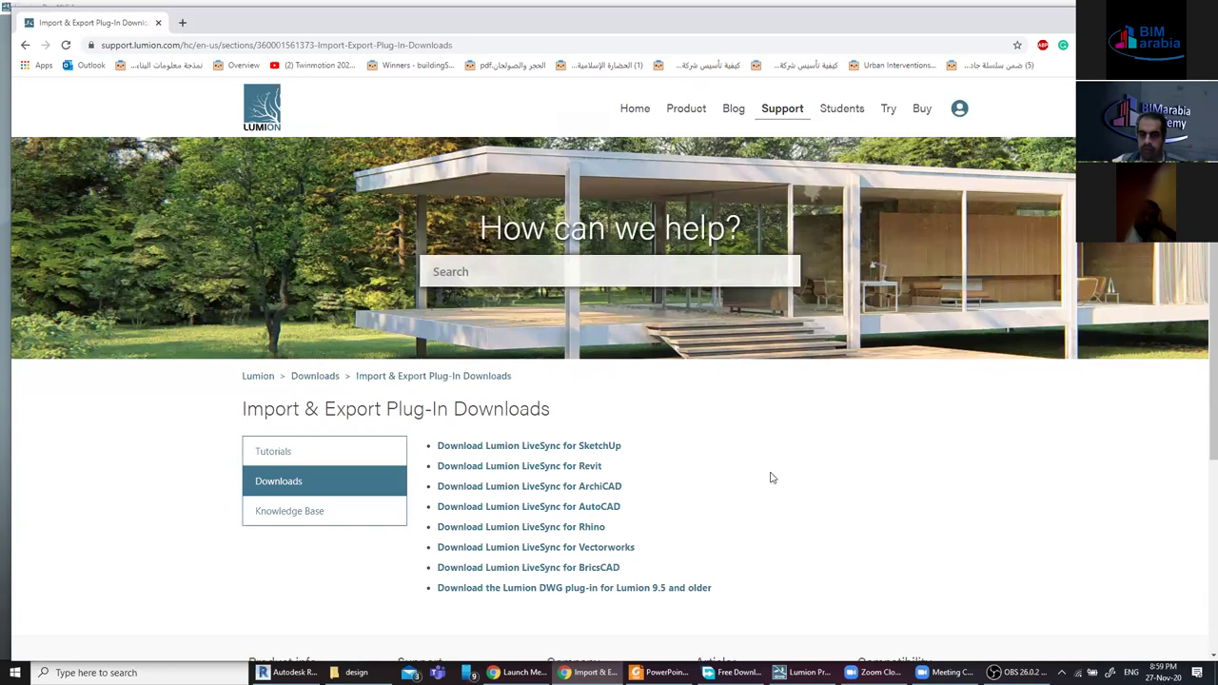
right_click(605, 64)
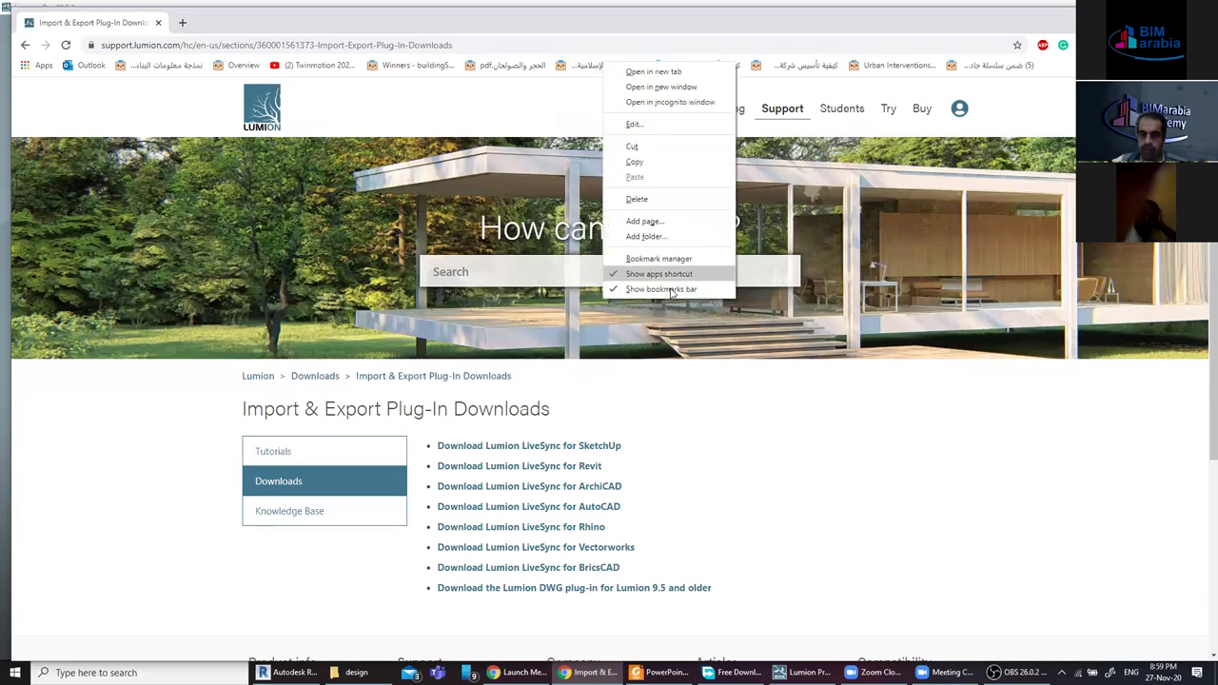
click(671, 289)
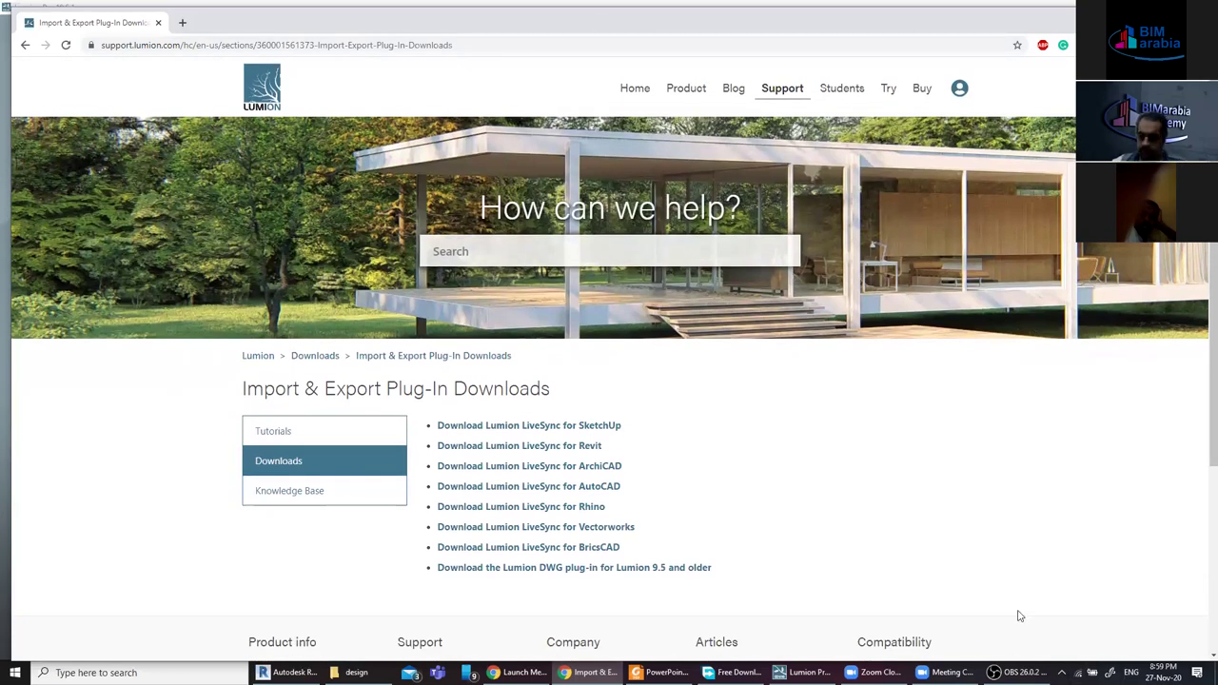
click(1016, 672)
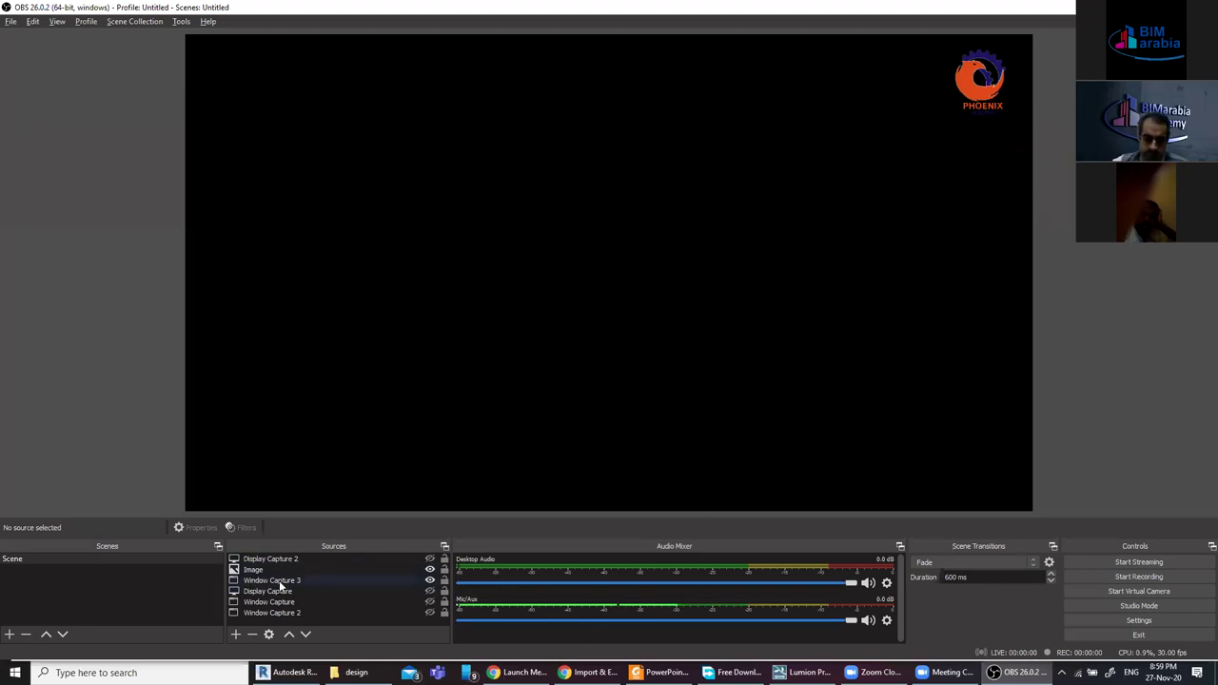
click(274, 580)
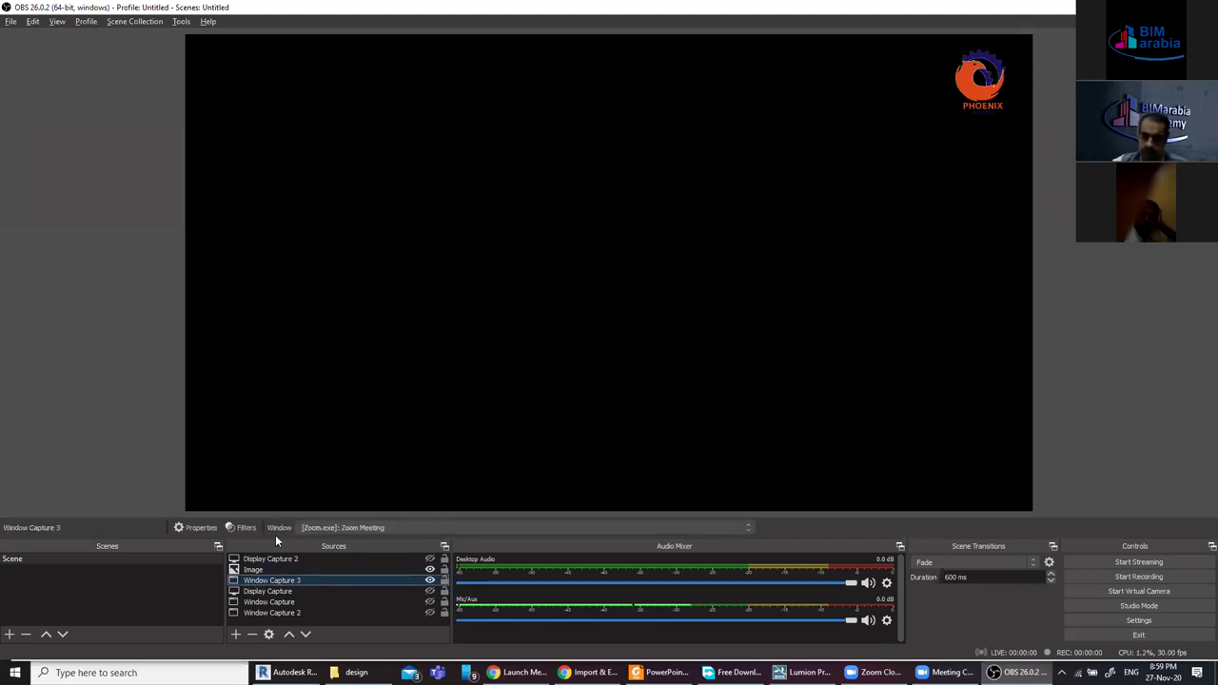
double_click(278, 582)
click(598, 429)
click(587, 441)
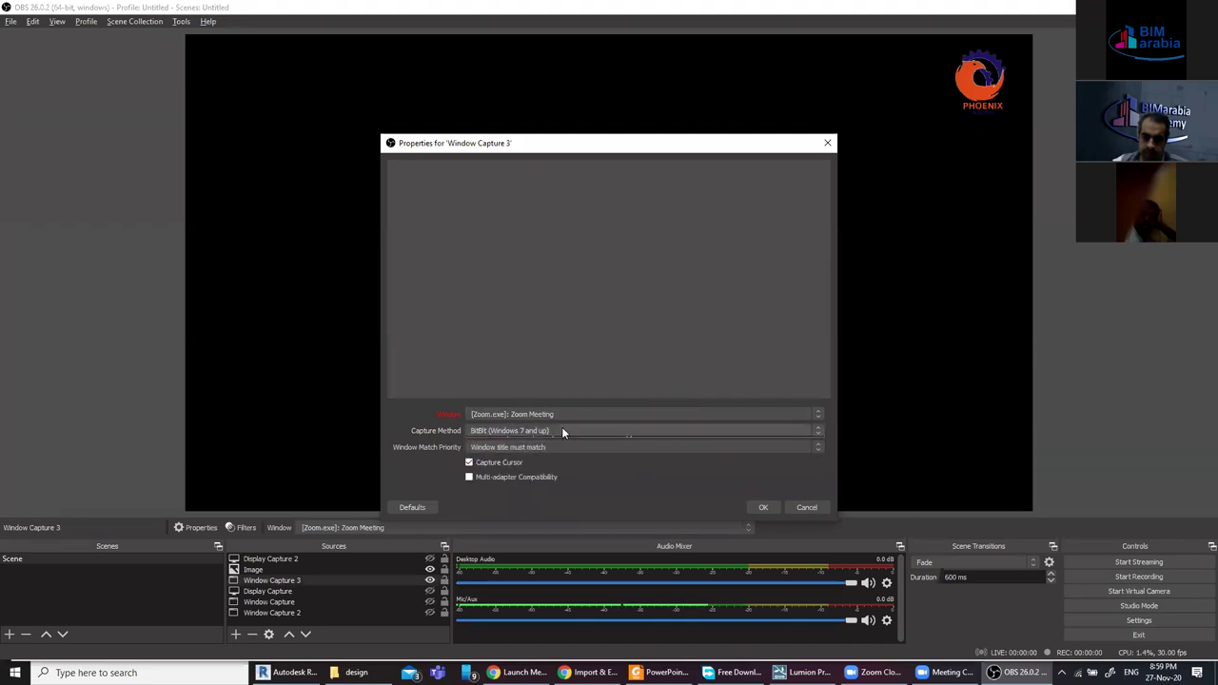
click(561, 430)
click(556, 455)
click(507, 446)
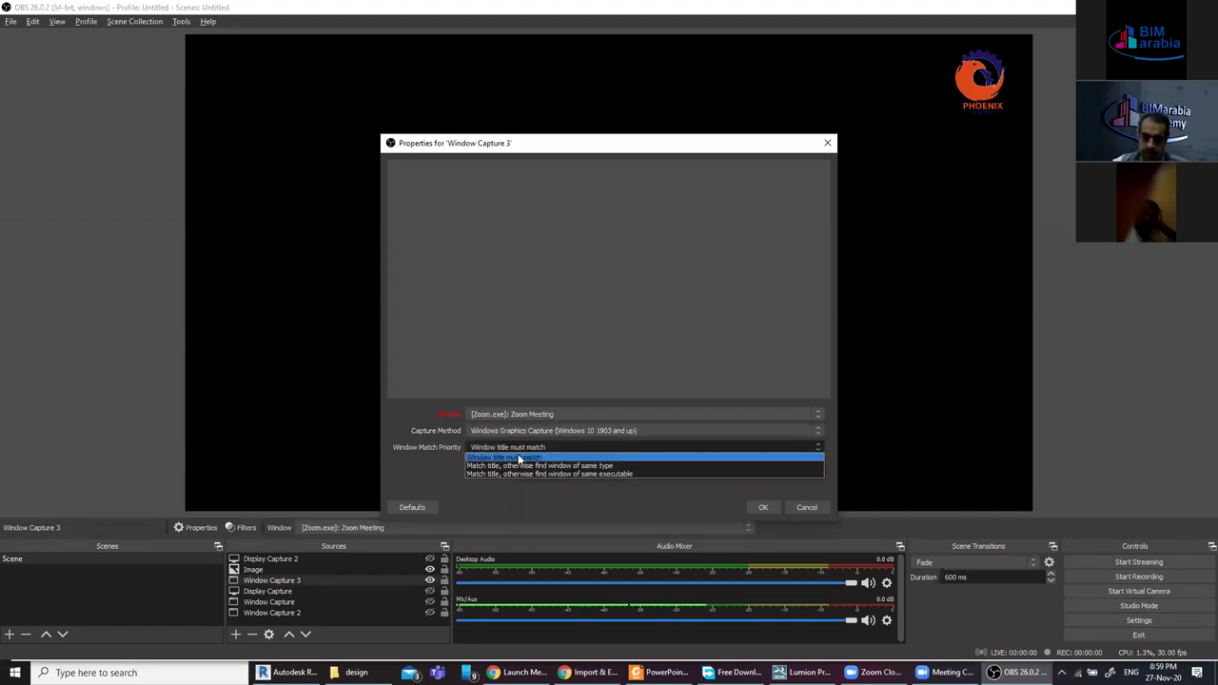
click(533, 466)
click(535, 448)
click(534, 473)
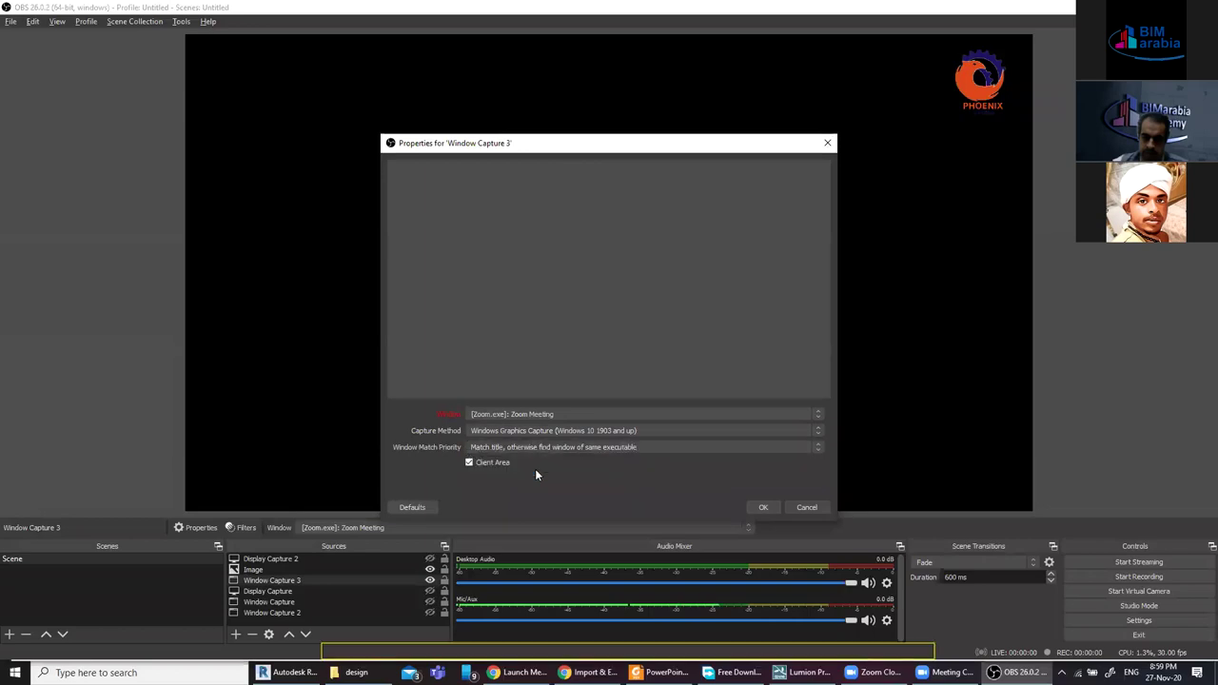
click(530, 431)
click(523, 449)
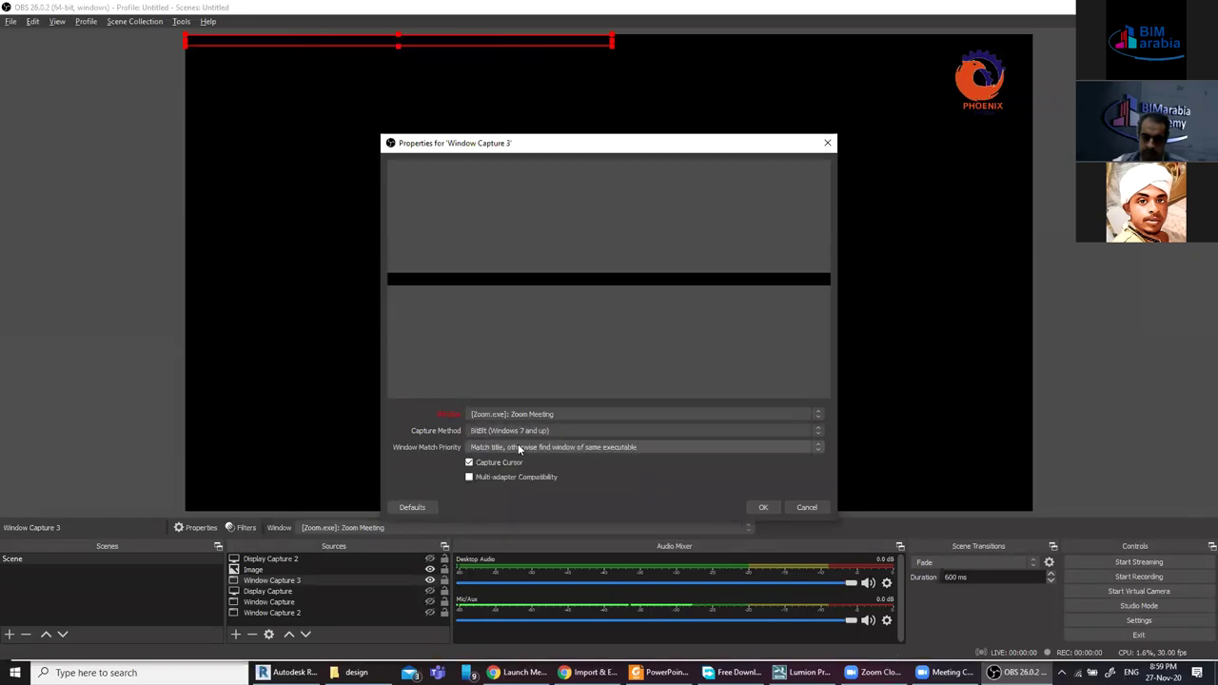
click(525, 447)
click(541, 454)
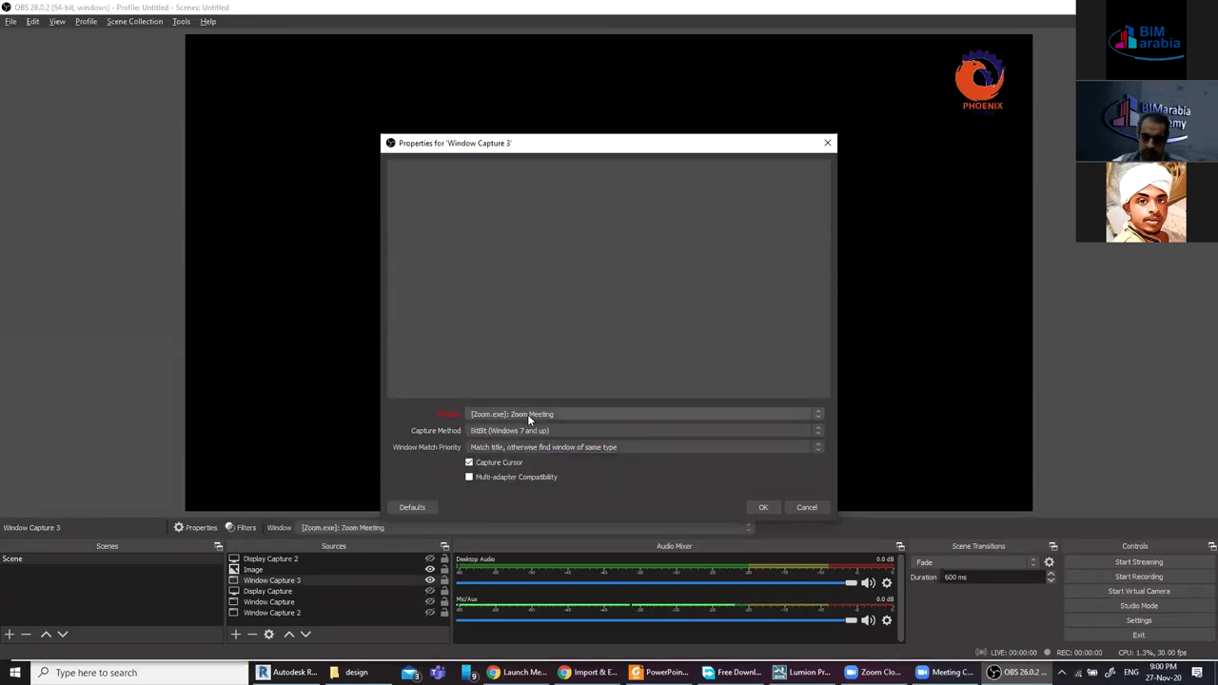
click(528, 415)
click(529, 432)
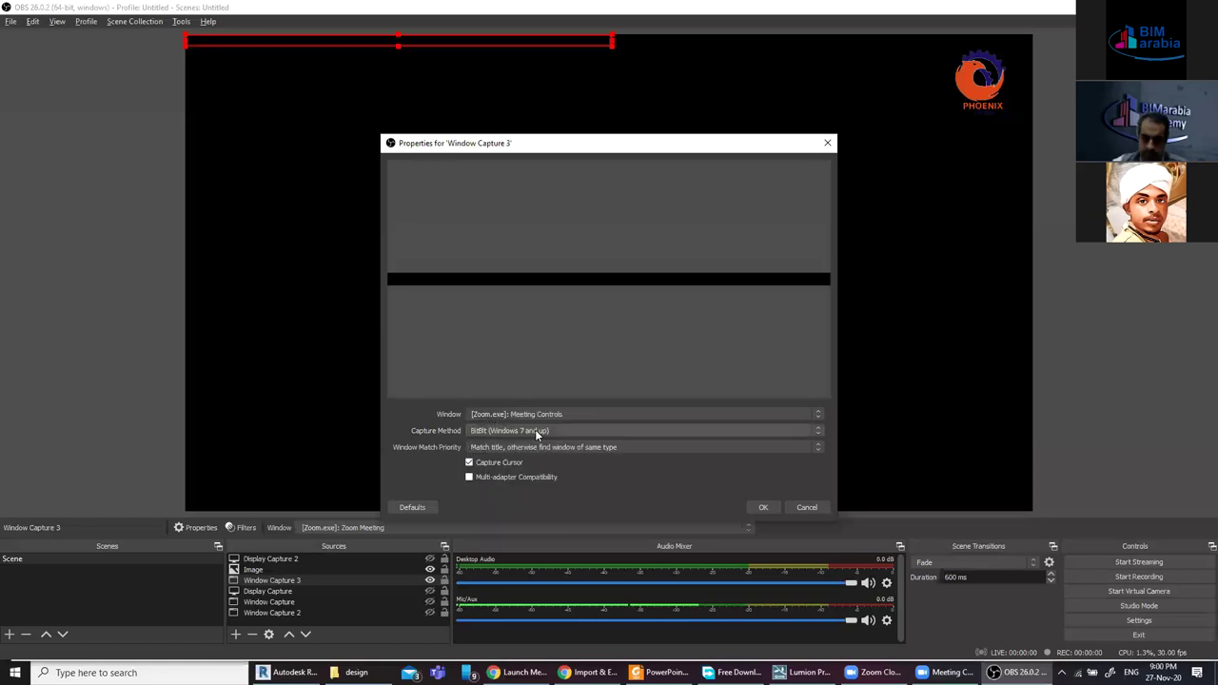
click(546, 412)
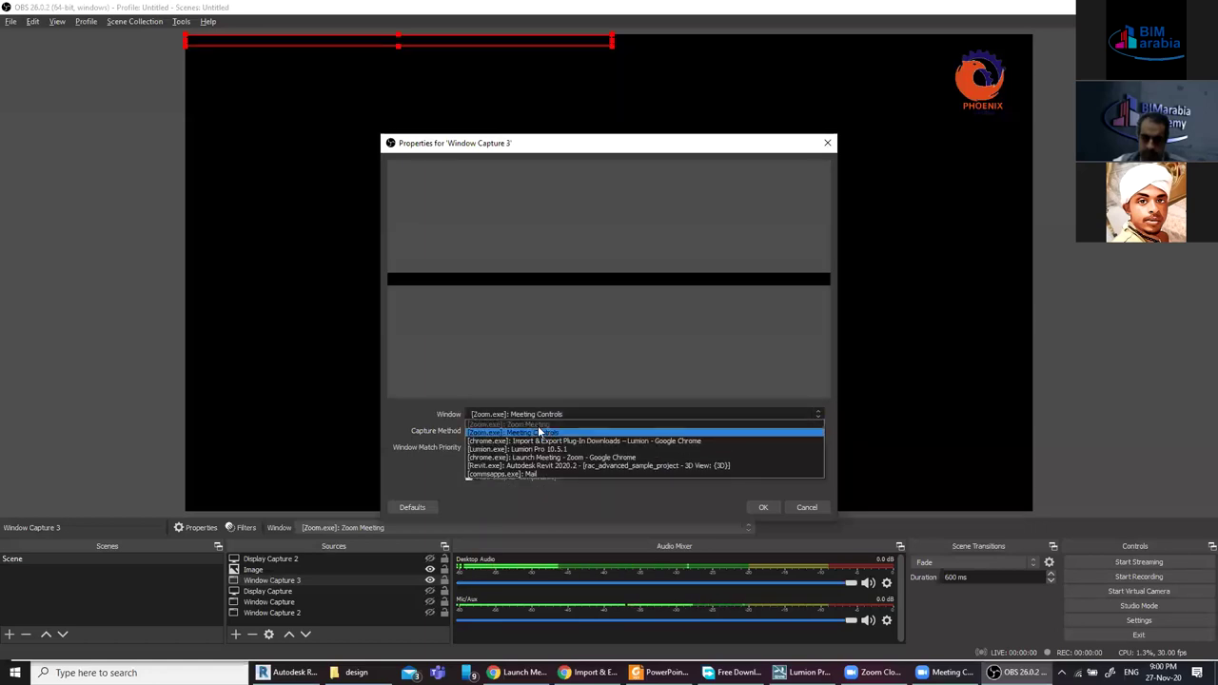
click(928, 231)
click(827, 142)
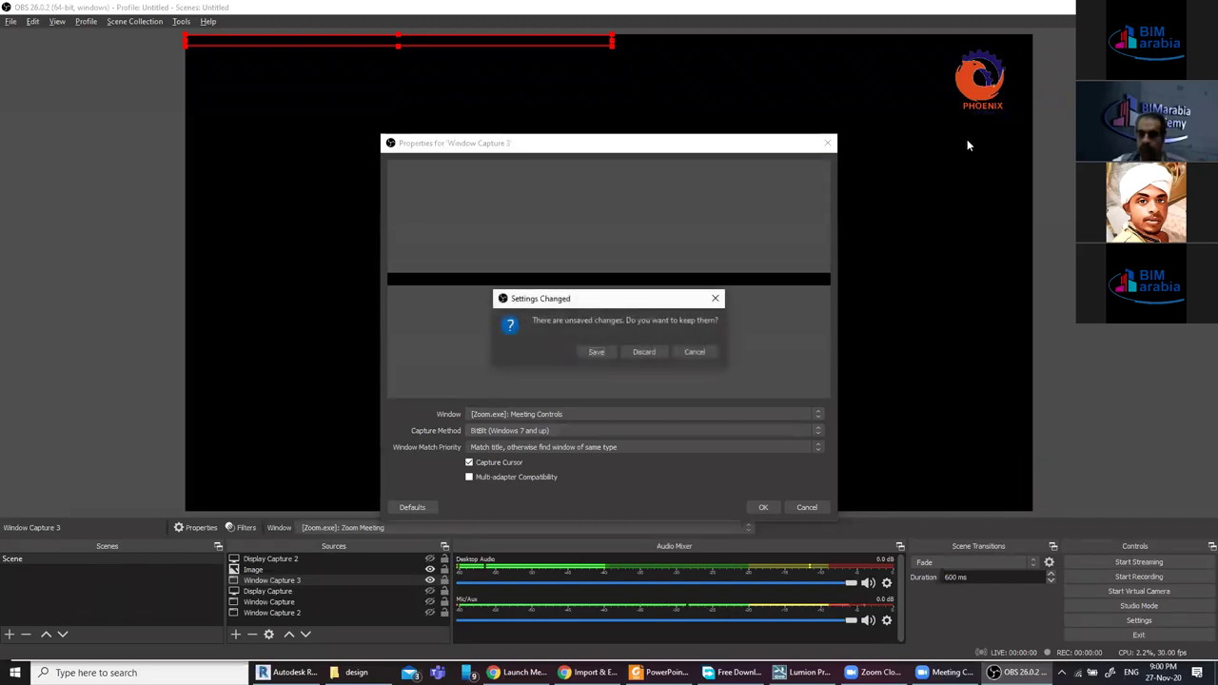
click(629, 354)
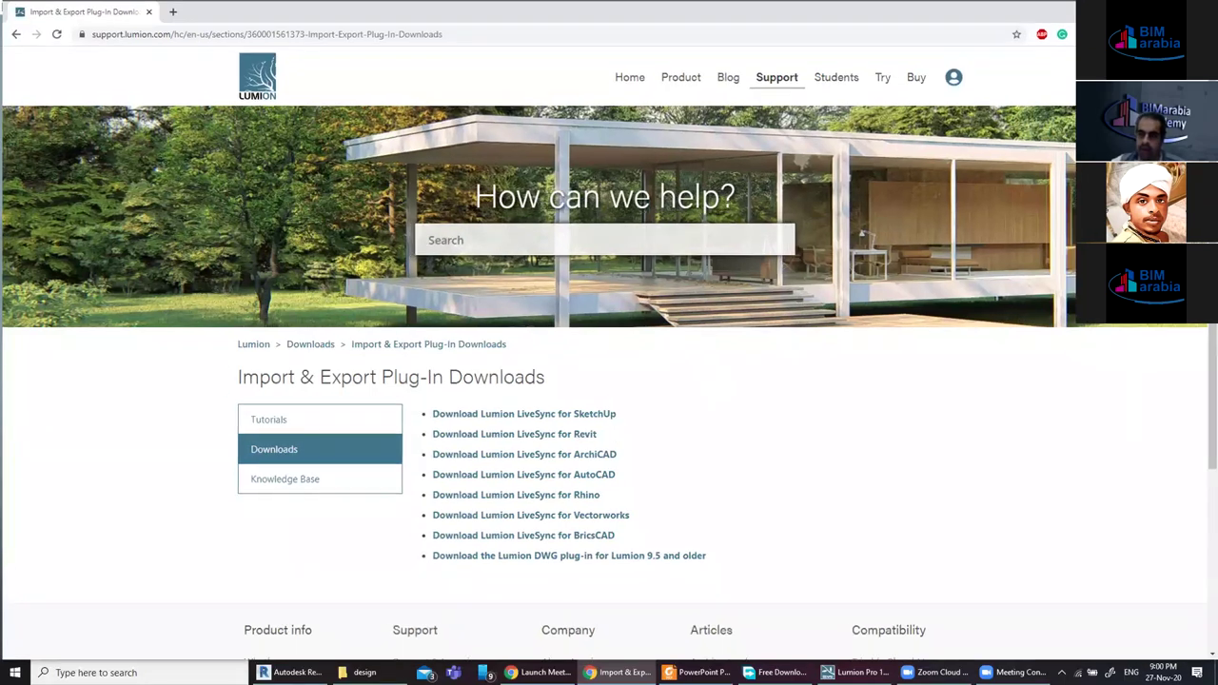
drag(732, 561, 705, 403)
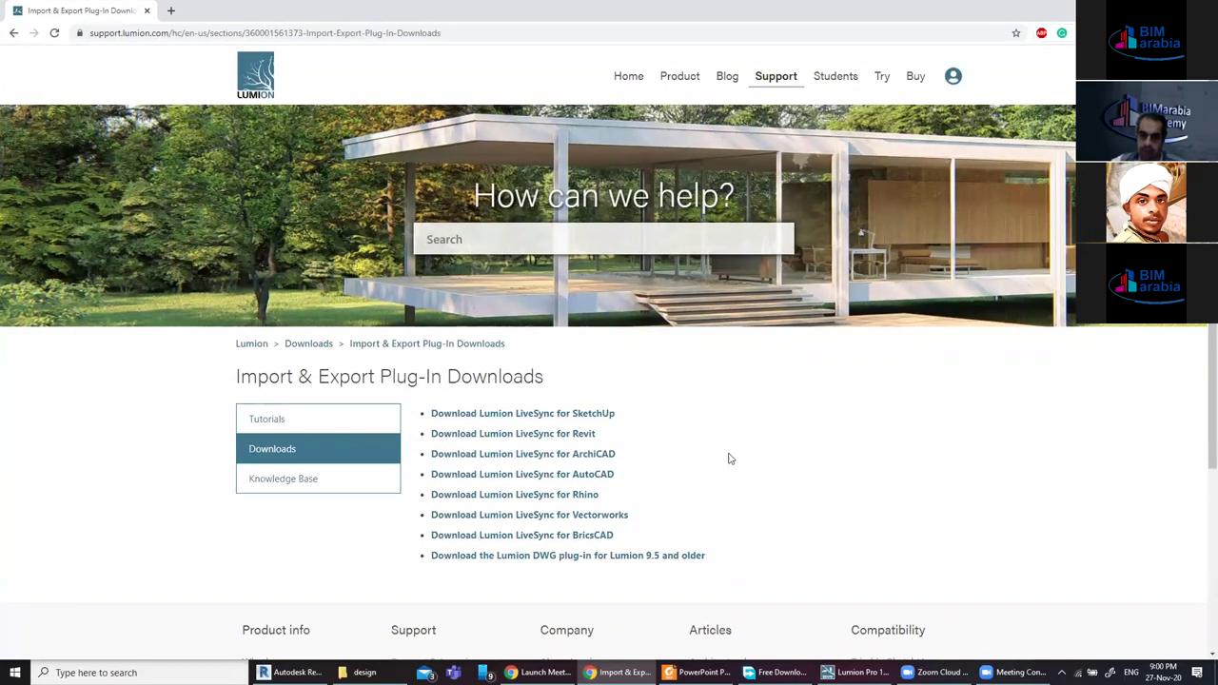
click(705, 405)
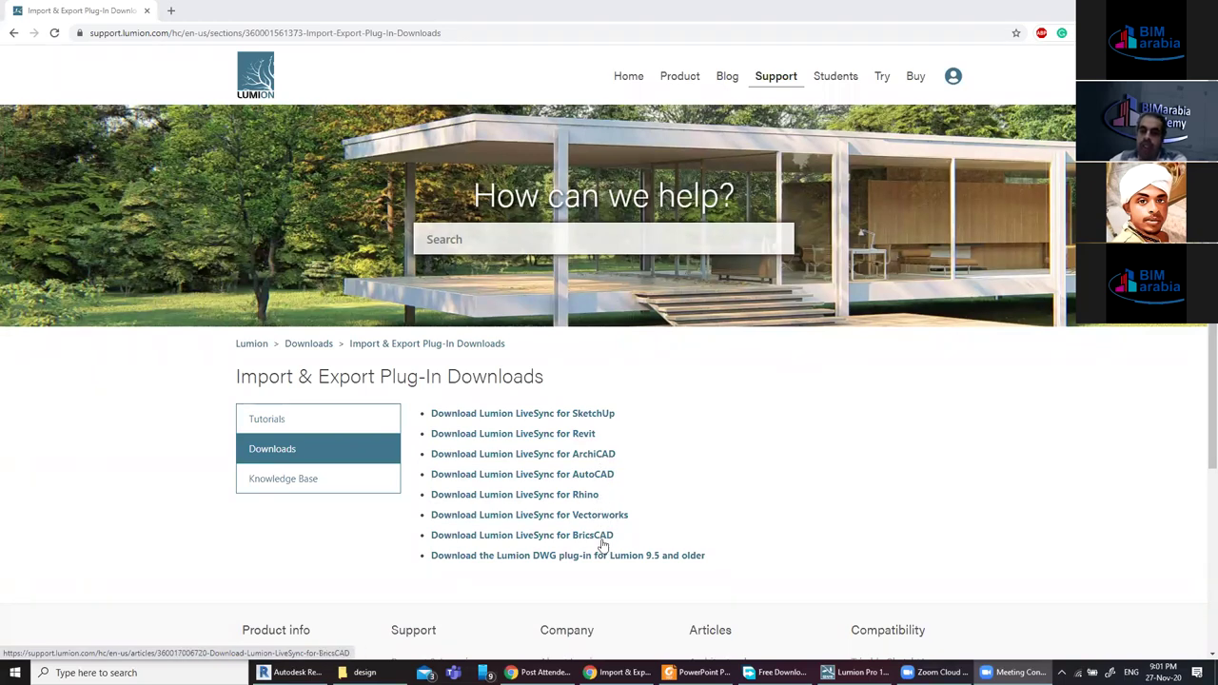
Highlight and clear the LiveSync download links, then switch to the Revit project window.
mouse_move(619, 536)
mouse_down()
mouse_move(670, 401)
mouse_move(692, 549)
mouse_up()
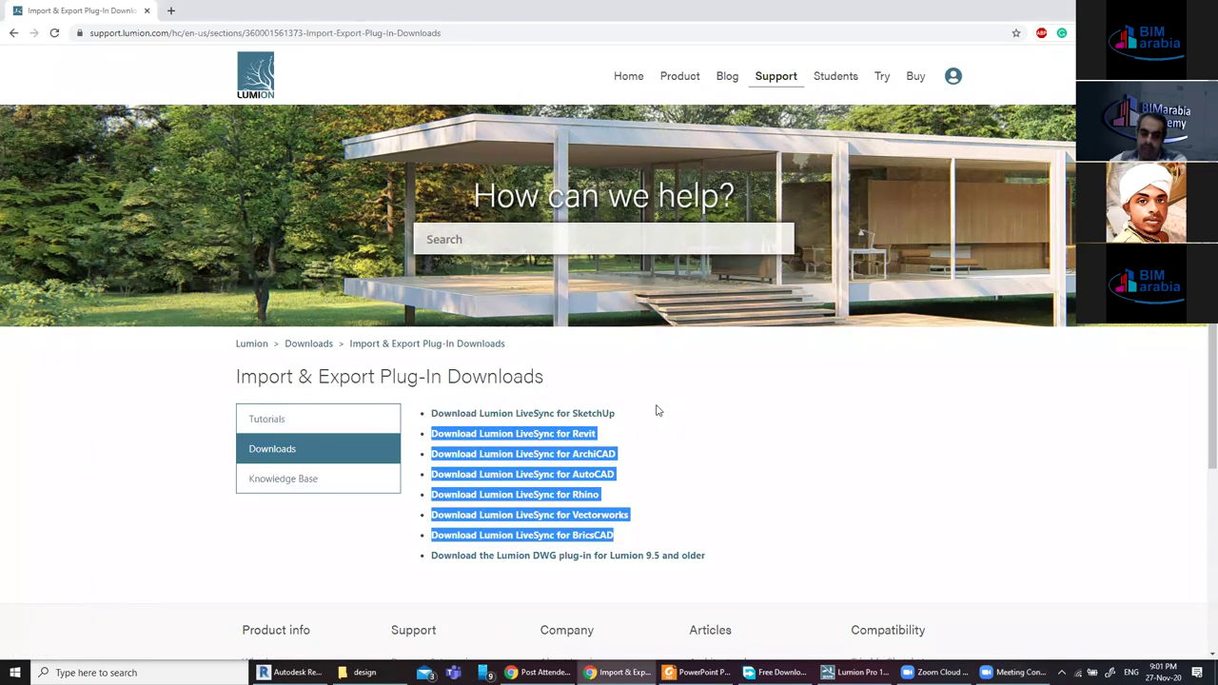
click(691, 549)
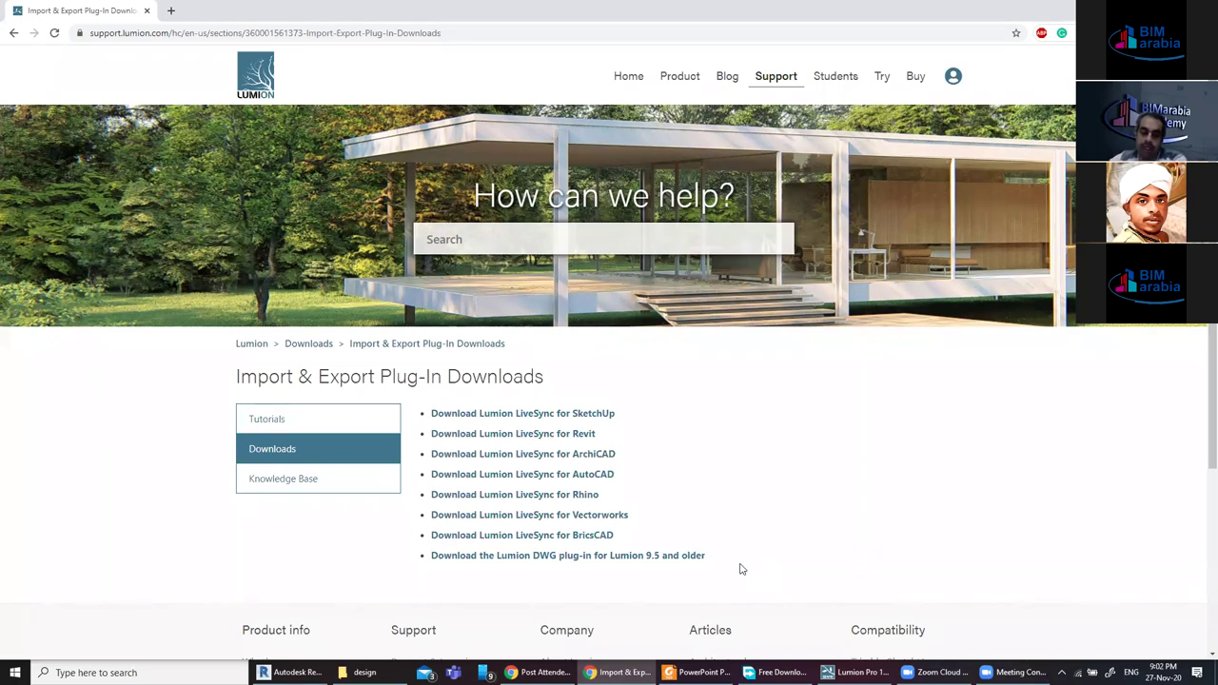
drag(653, 544, 651, 408)
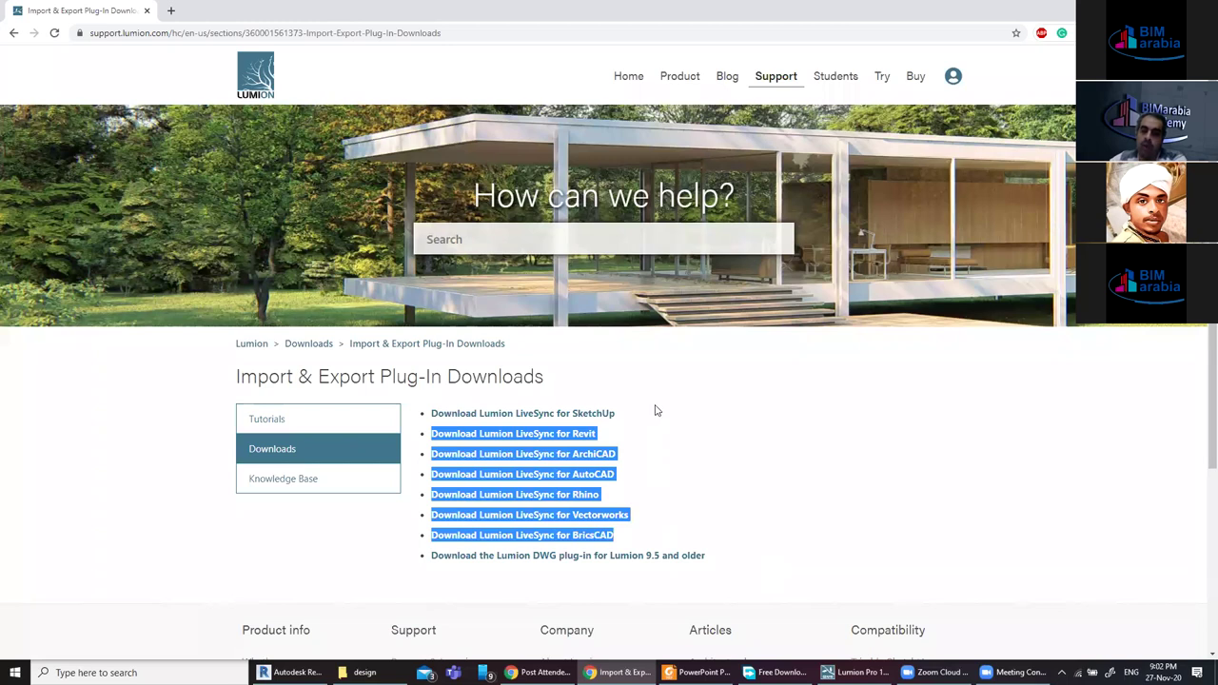
click(654, 410)
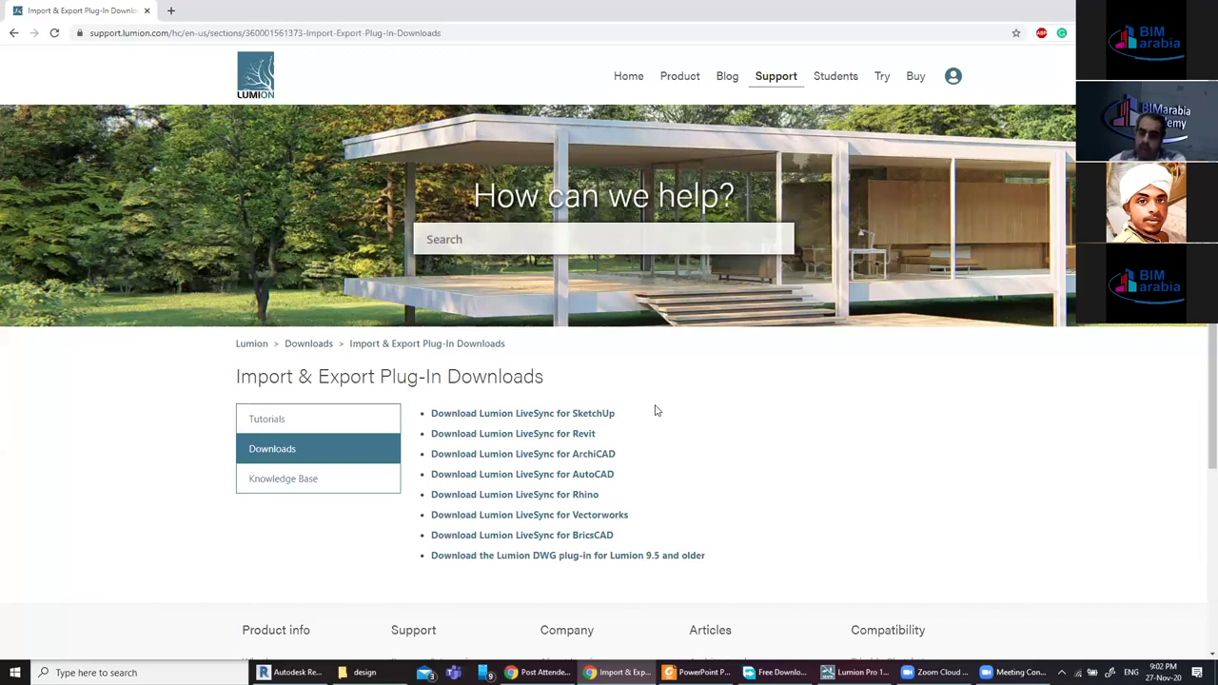
drag(634, 536, 655, 405)
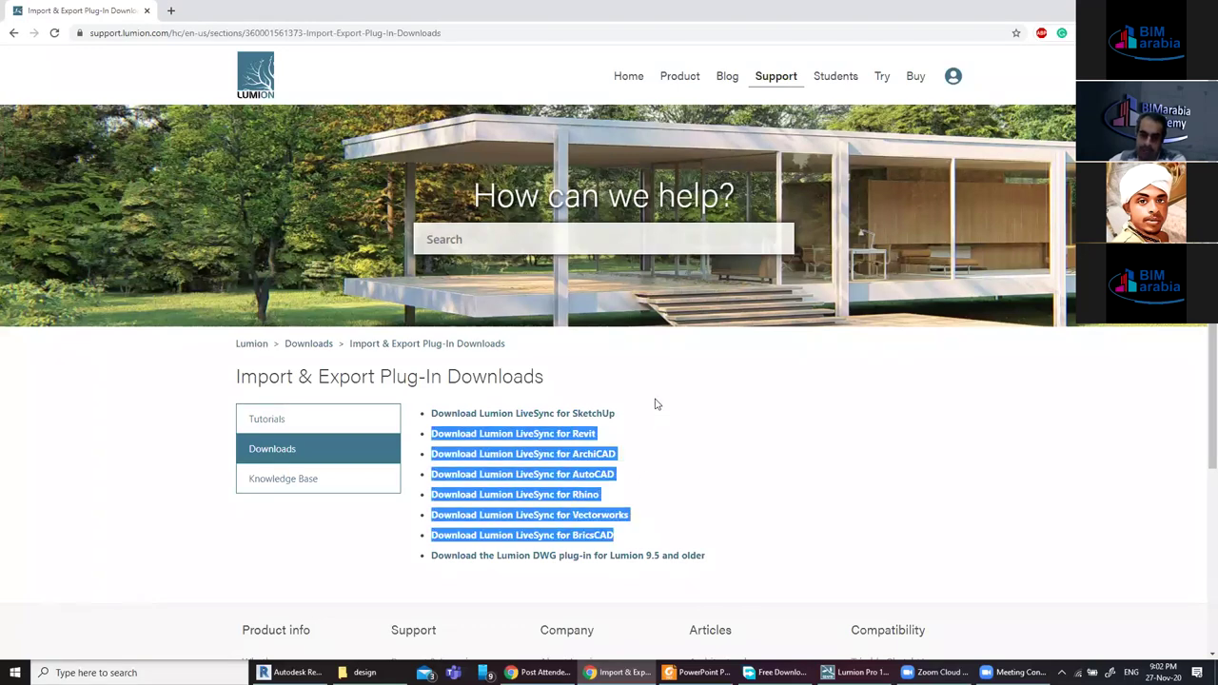
click(355, 599)
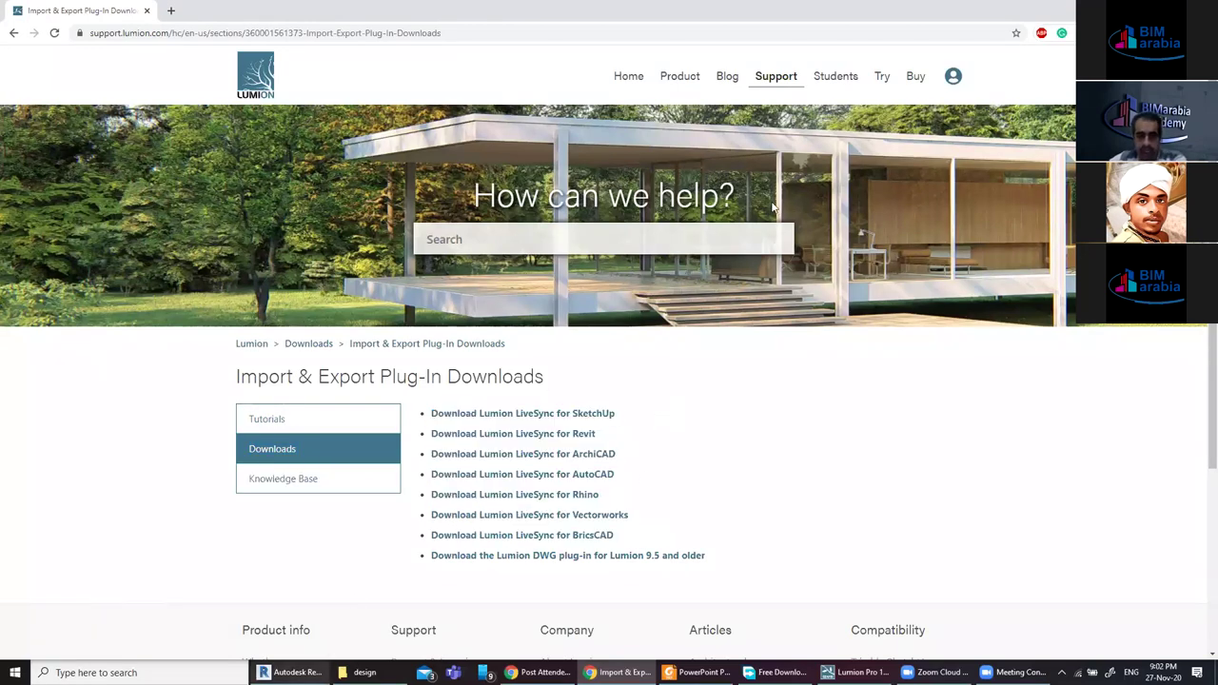
key(alt+Tab)
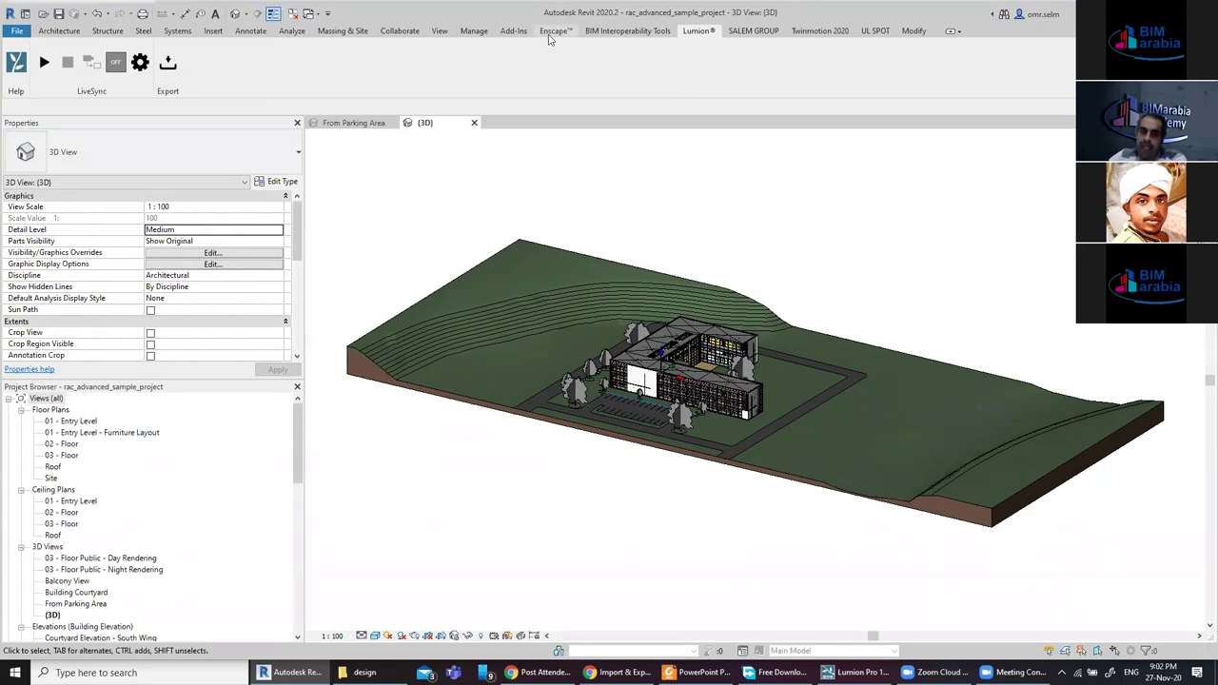
click(815, 32)
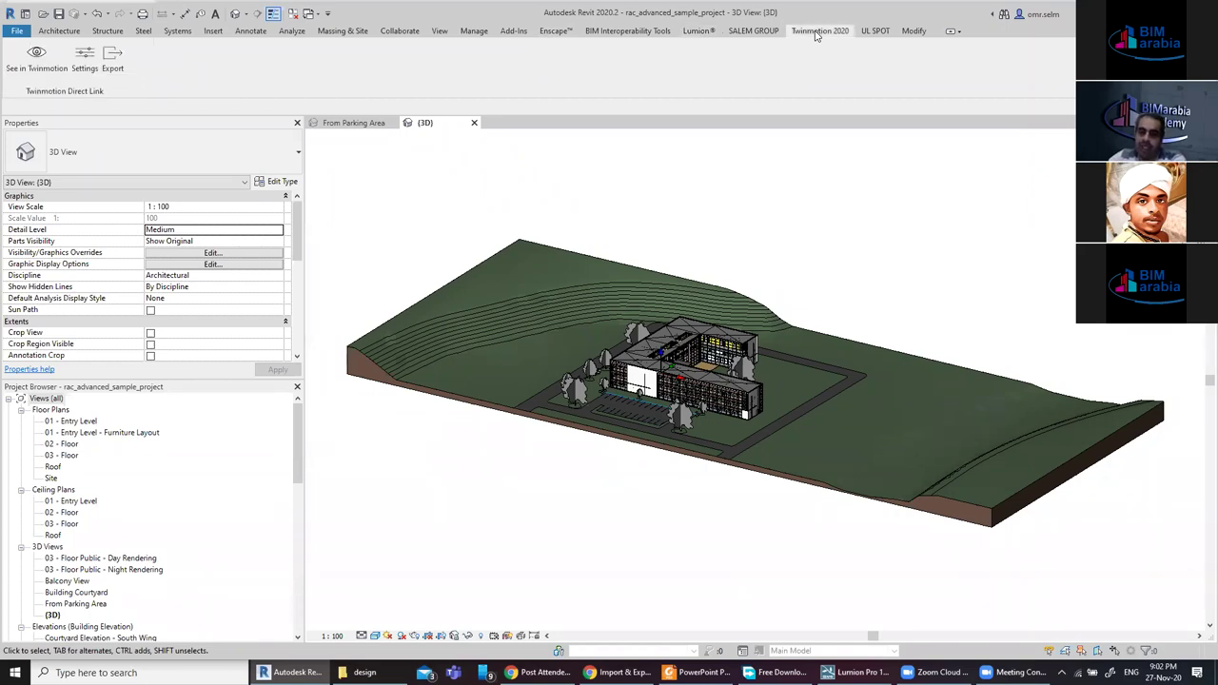
click(687, 31)
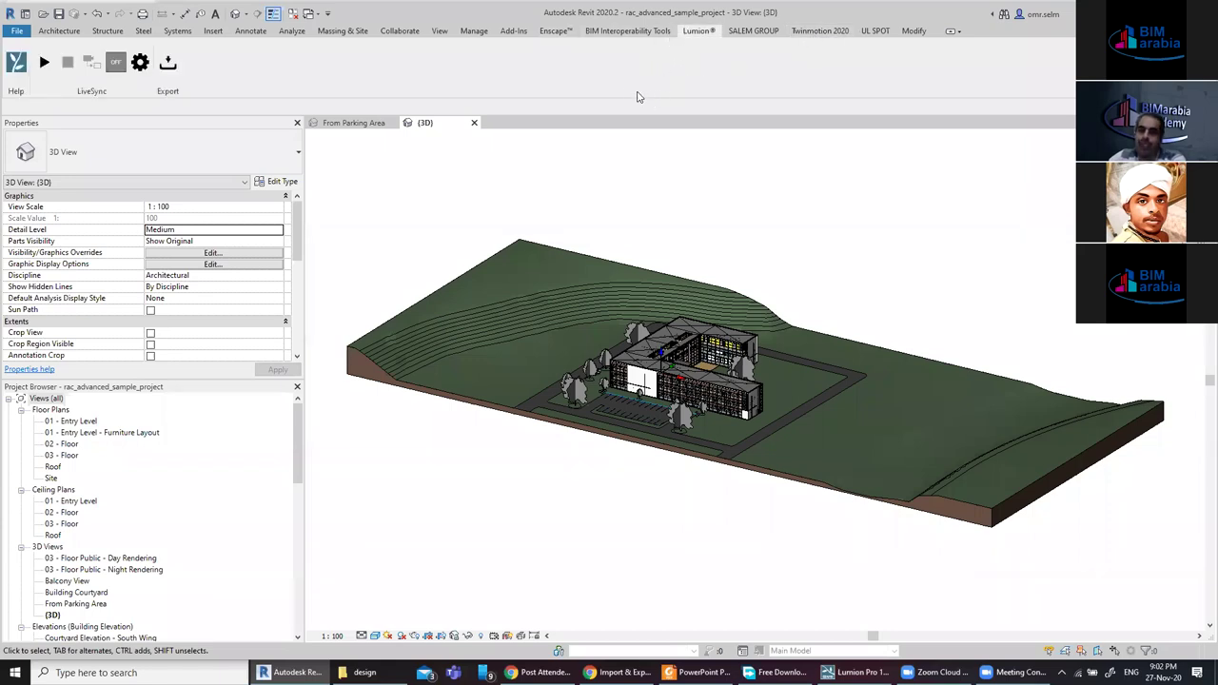
click(552, 31)
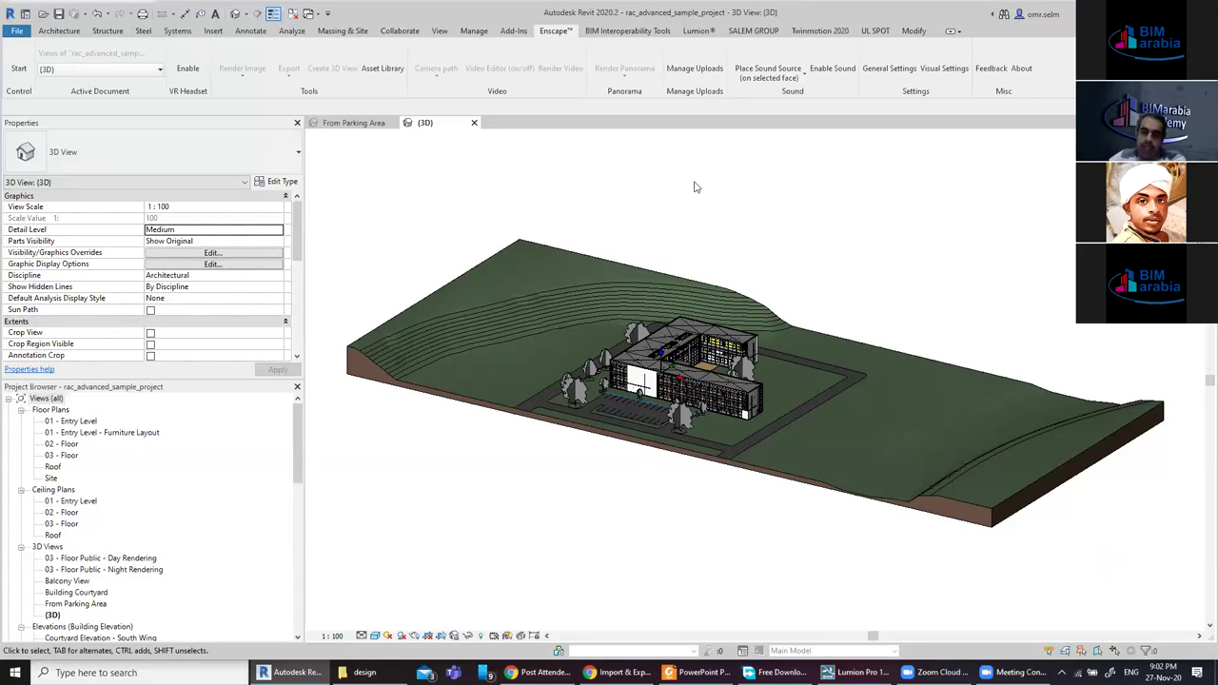
click(685, 31)
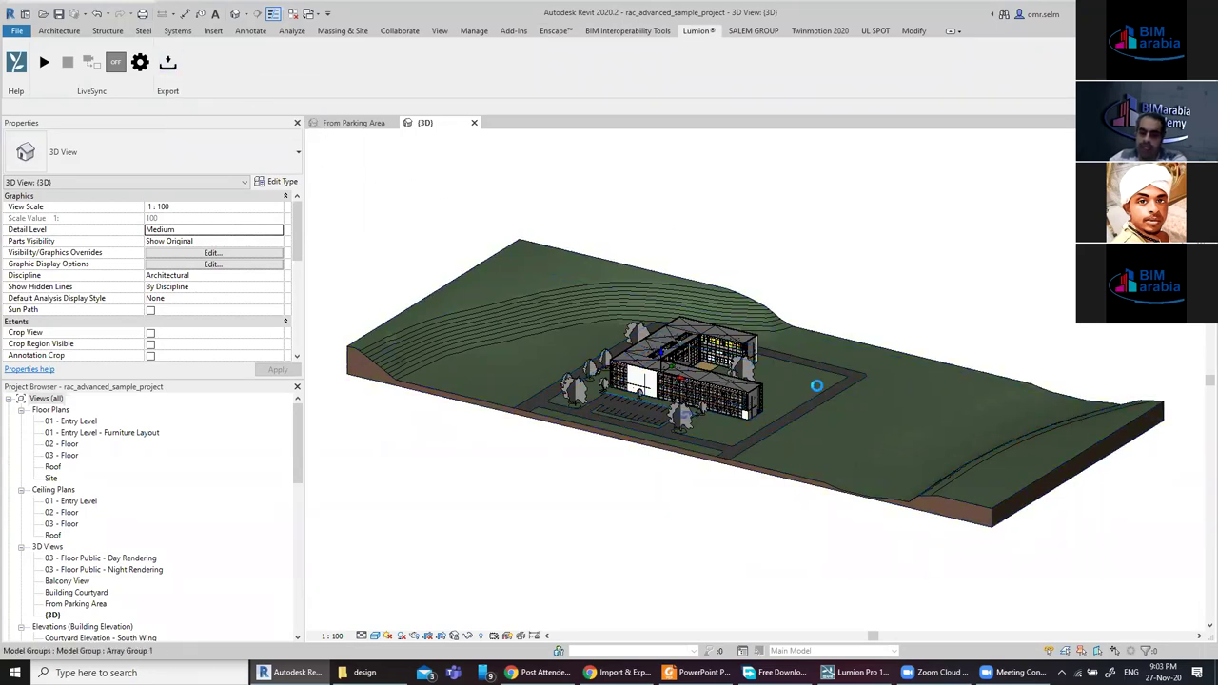
scroll(816, 385, up, 3)
scroll(1033, 474, down, 2)
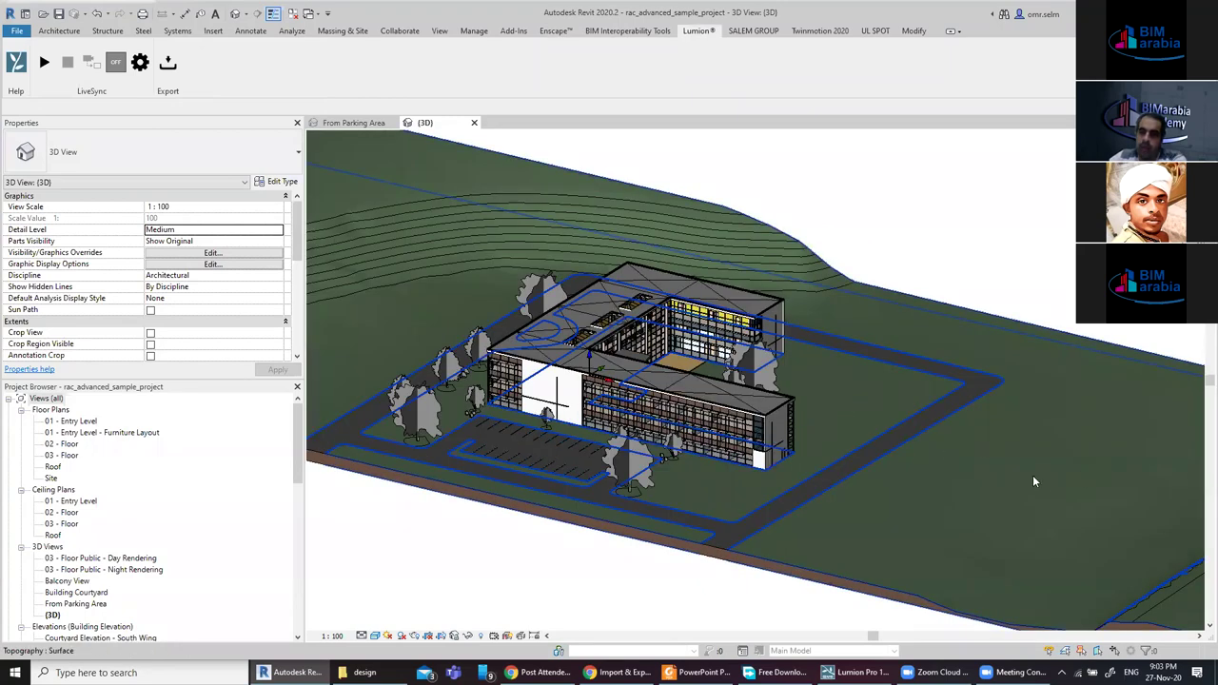
scroll(1073, 467, down, 2)
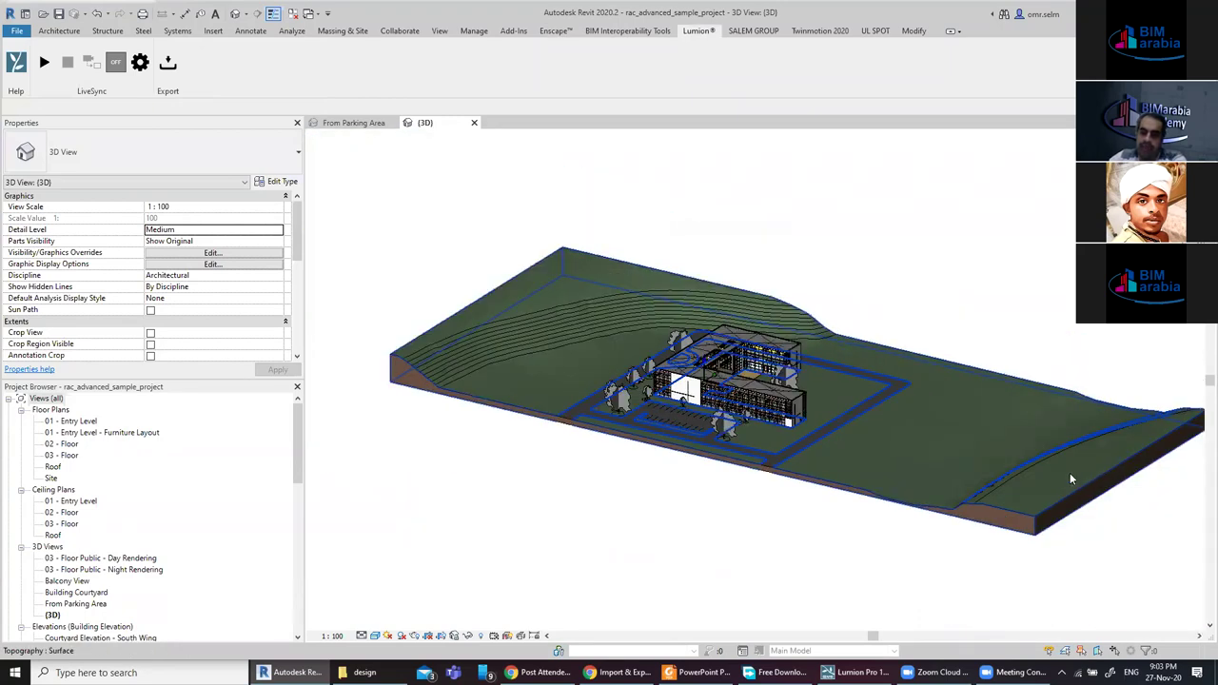
click(1069, 475)
click(1081, 578)
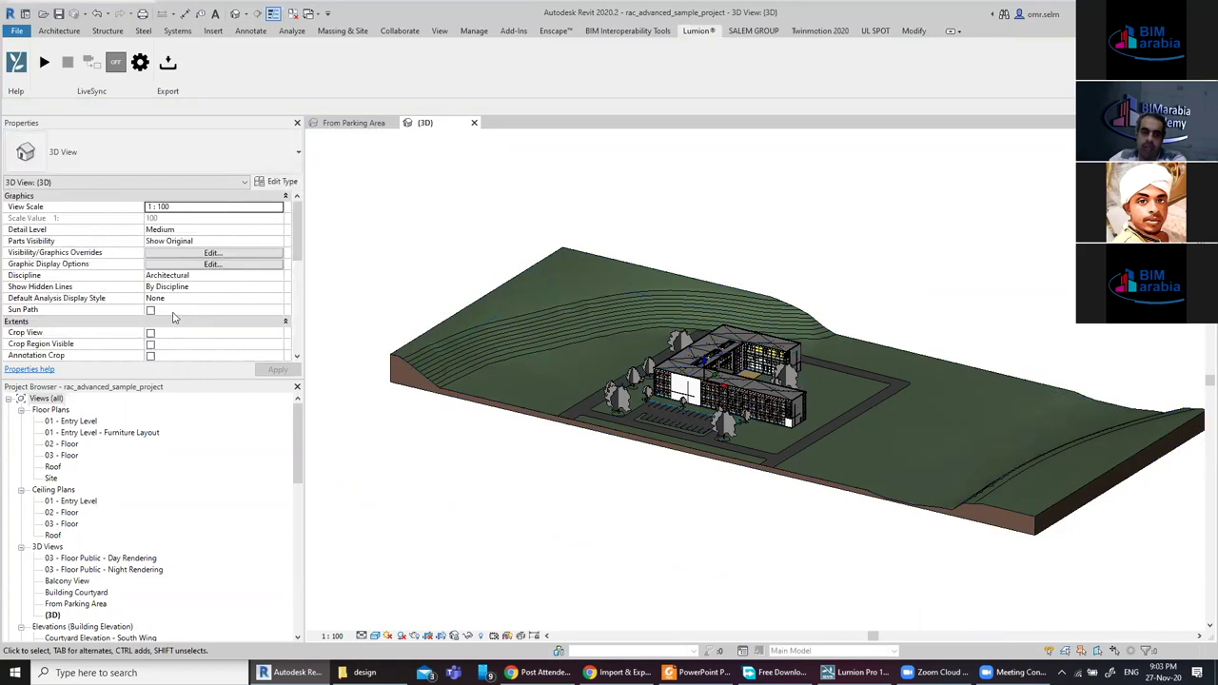
scroll(203, 299, down, 2)
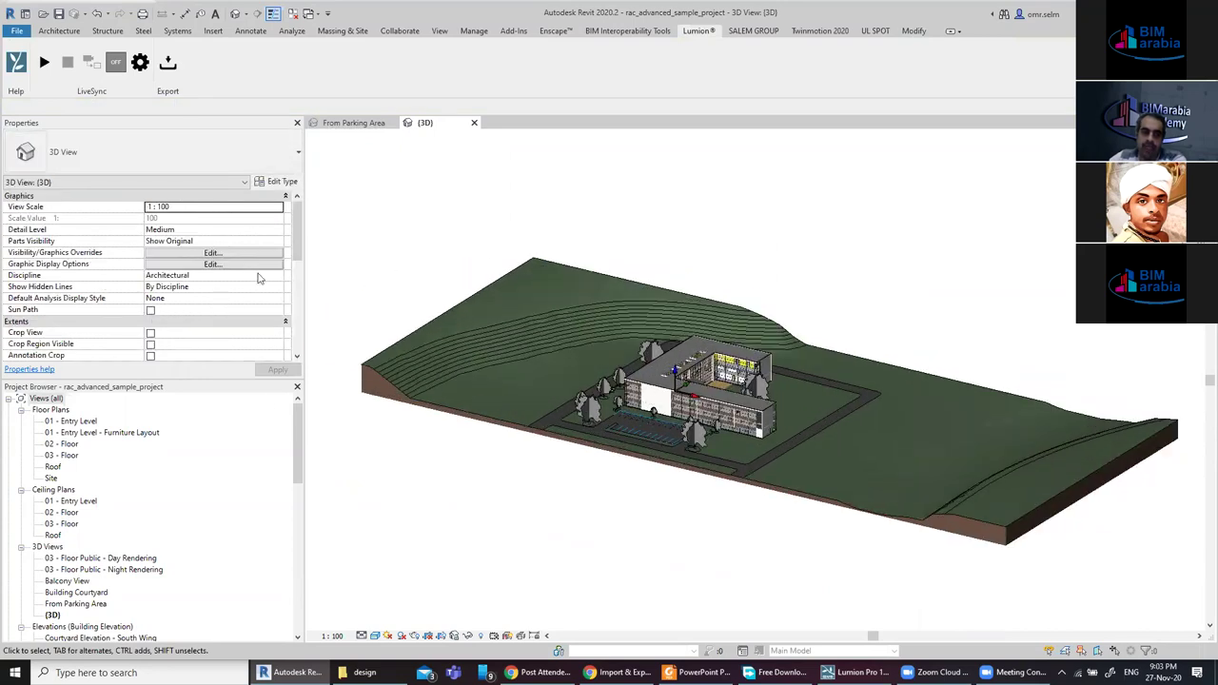
scroll(181, 290, down, 3)
scroll(158, 281, up, 1)
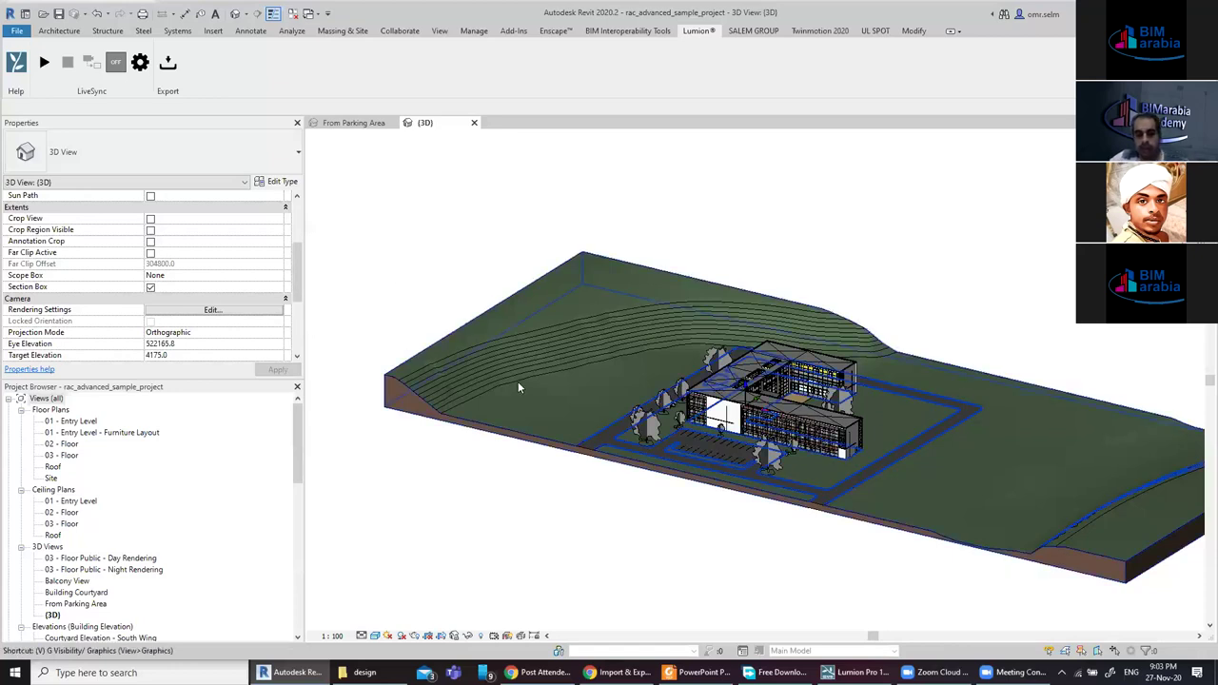
key(v)
key(g)
click(478, 172)
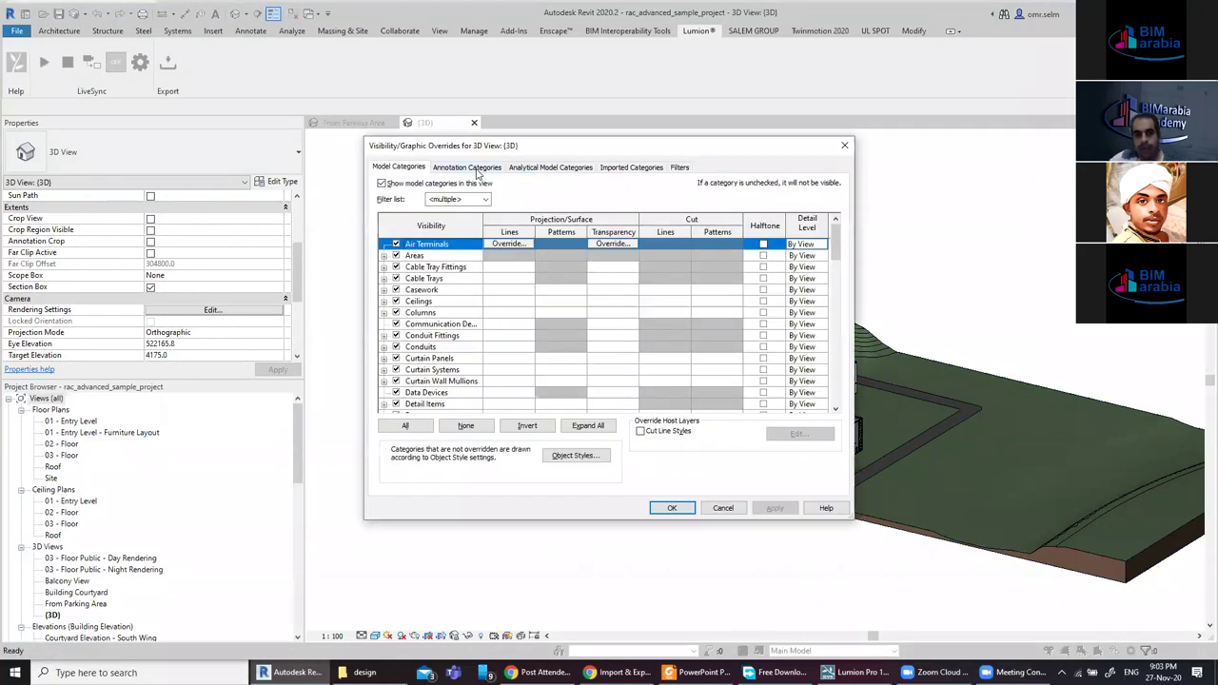
key(s)
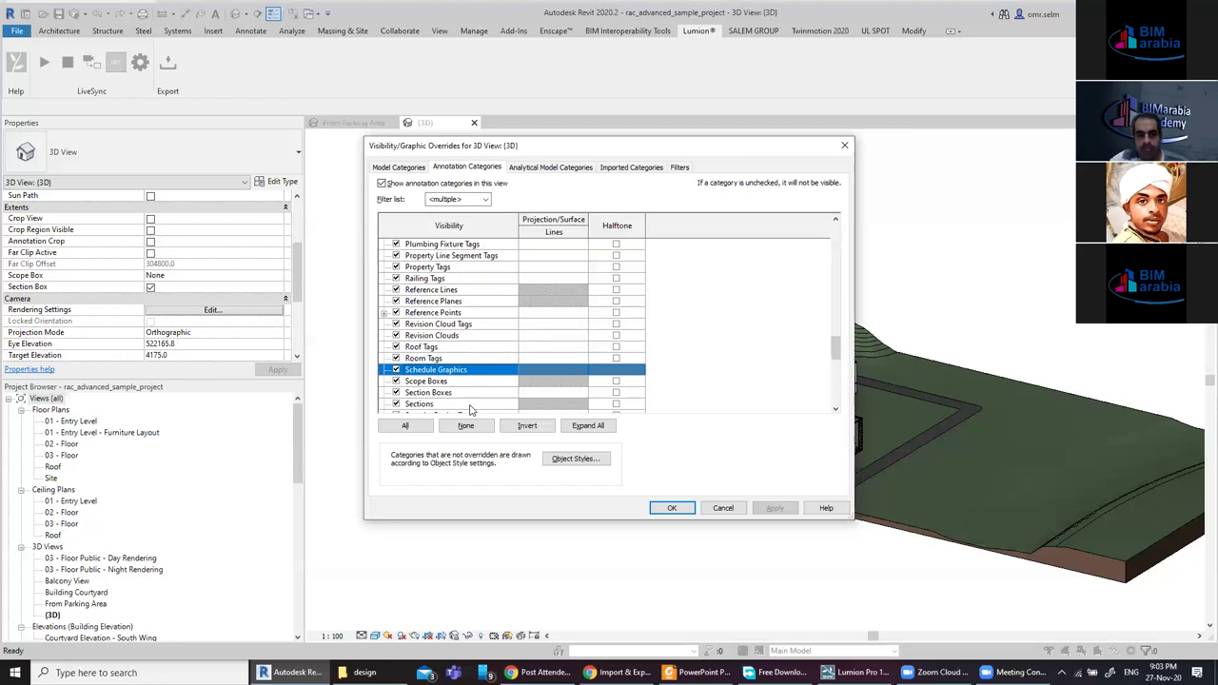
click(672, 507)
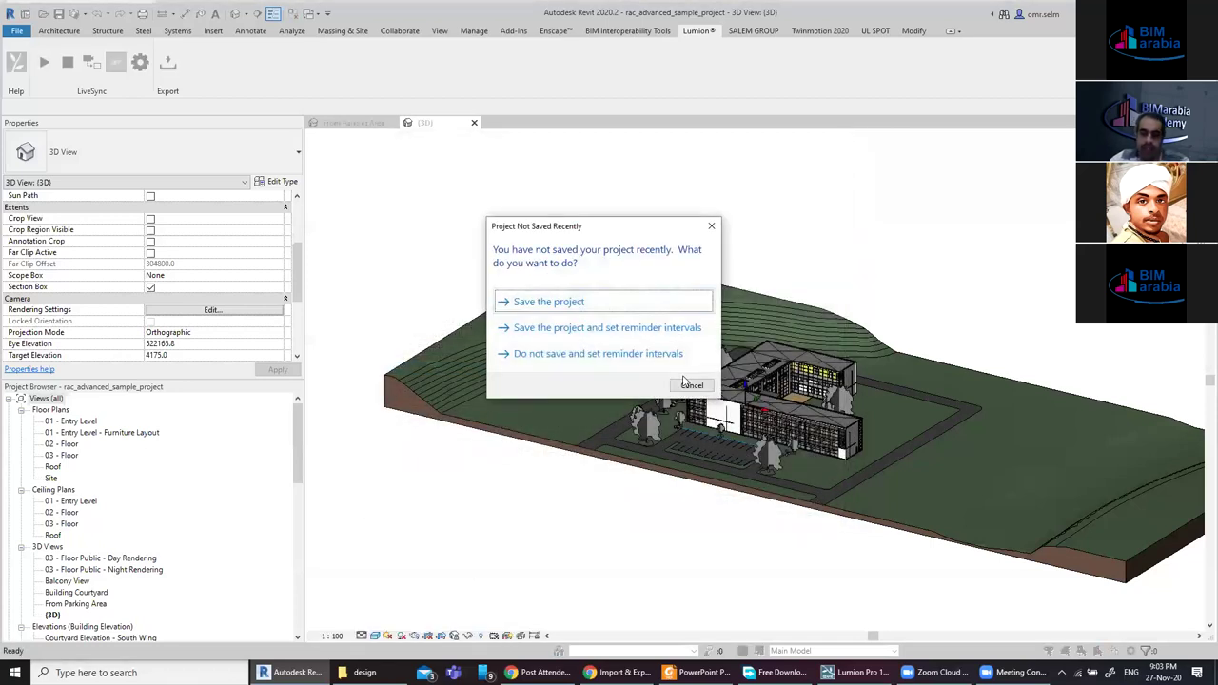
Skip the save reminder and unhide the section box in the 3D view.
click(691, 385)
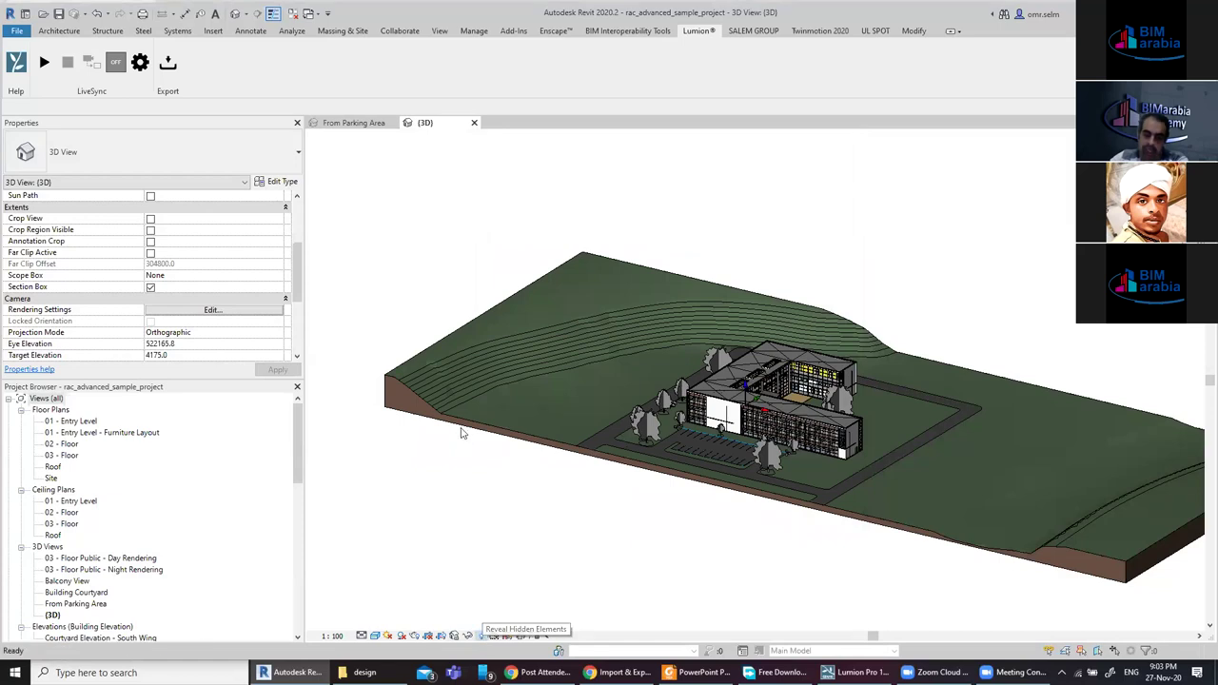
click(403, 376)
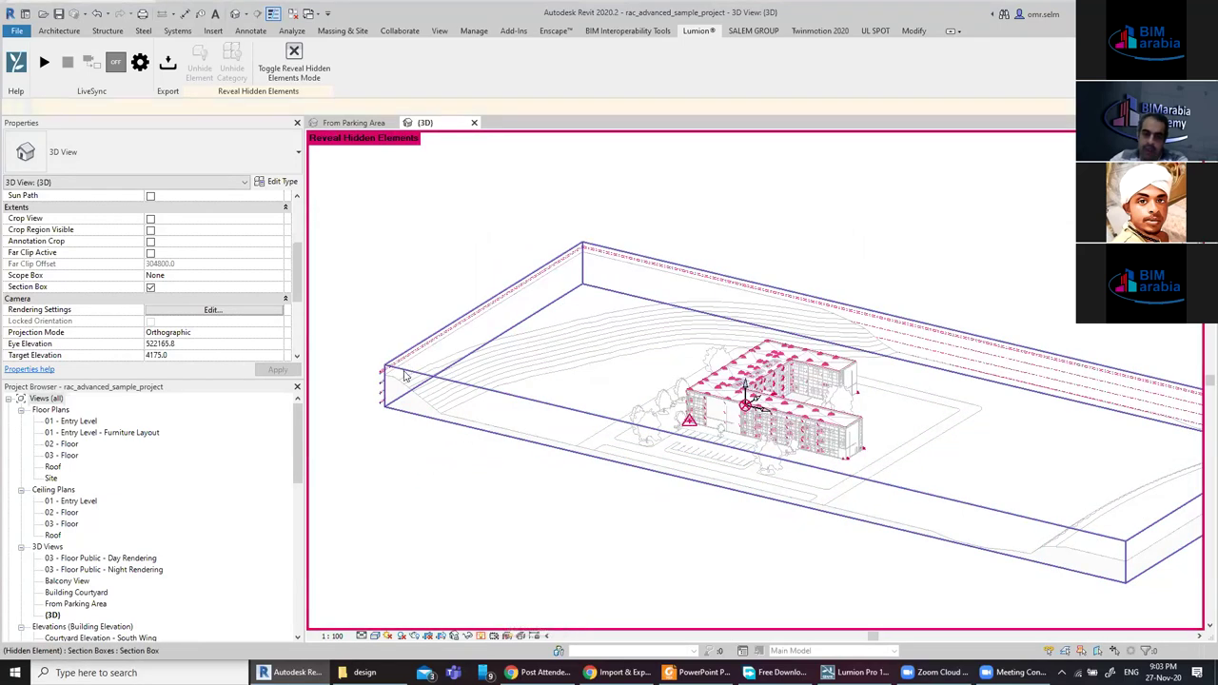
right_click(404, 376)
mouse_move(451, 116)
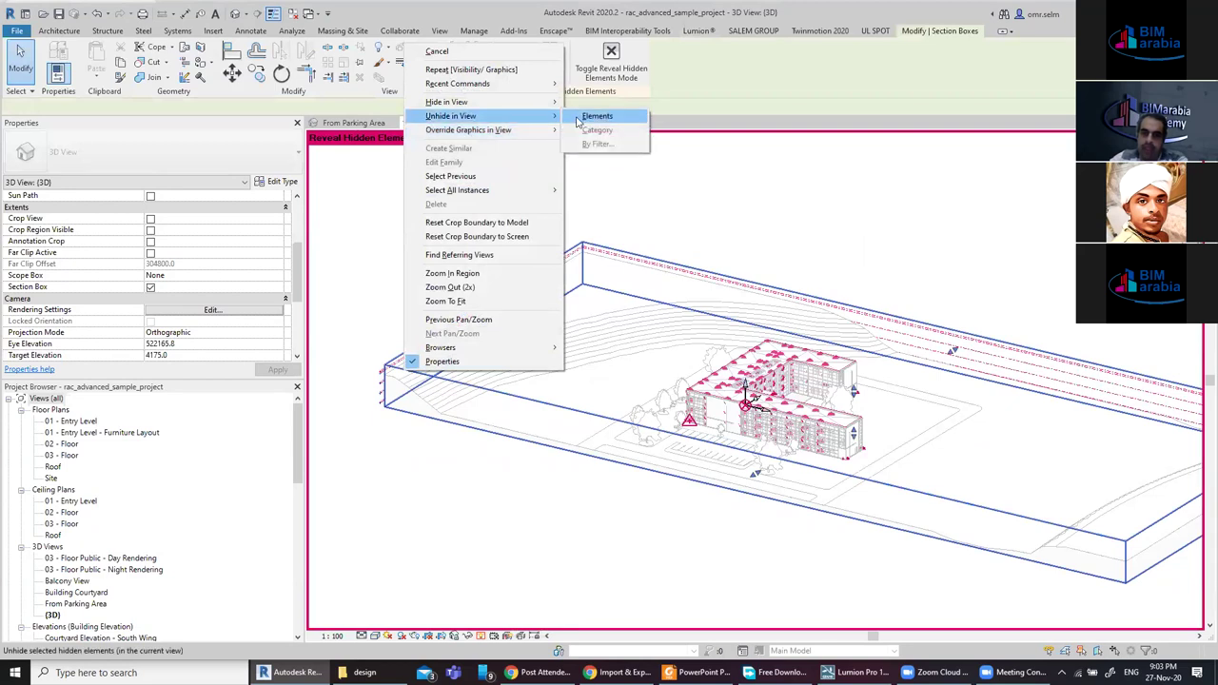
click(585, 115)
click(456, 326)
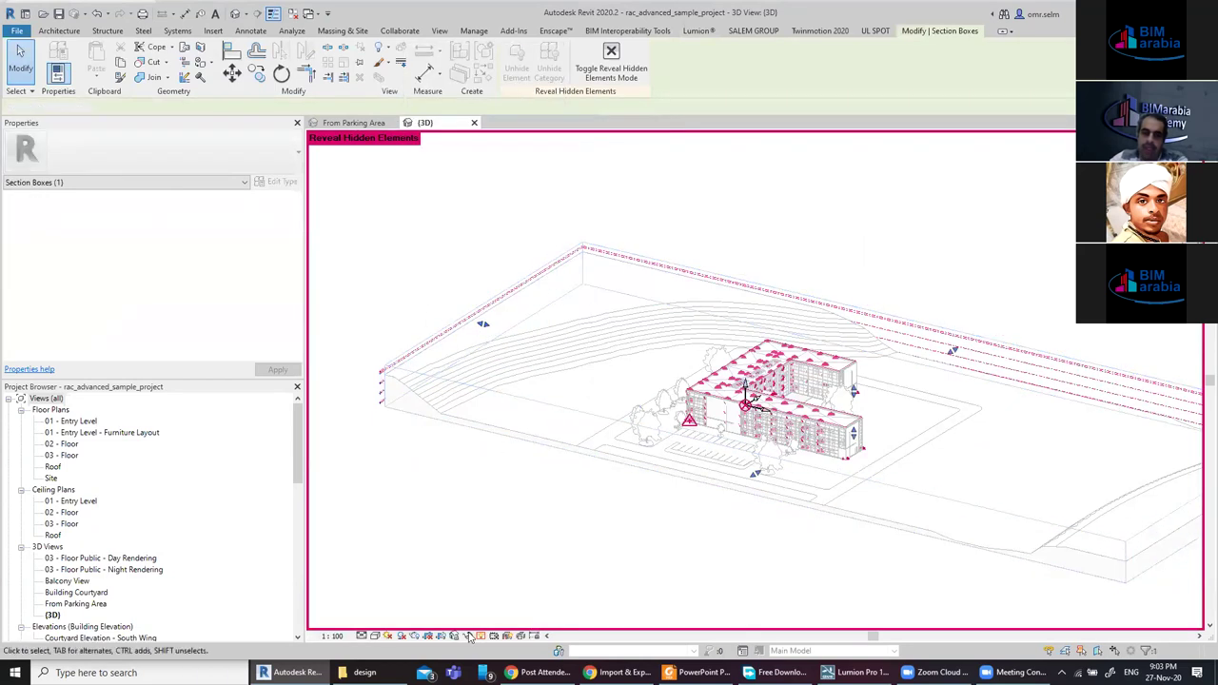
click(600, 541)
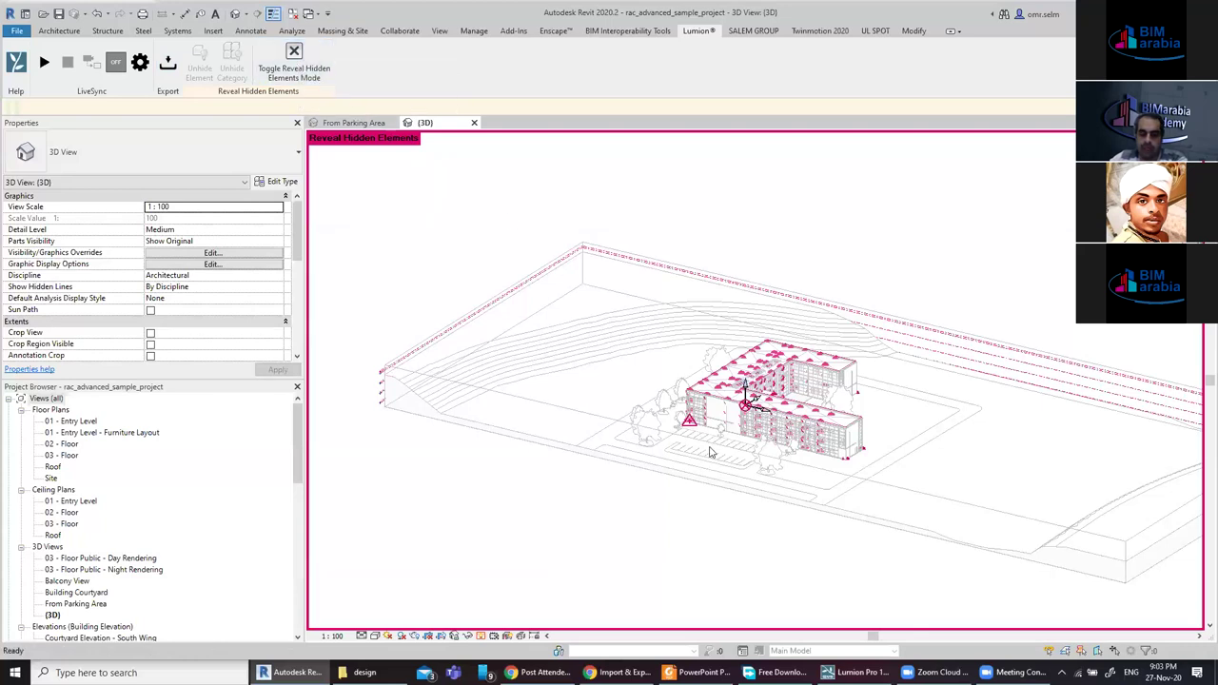
Drag the section box faces inward to crop the site around the building.
click(492, 322)
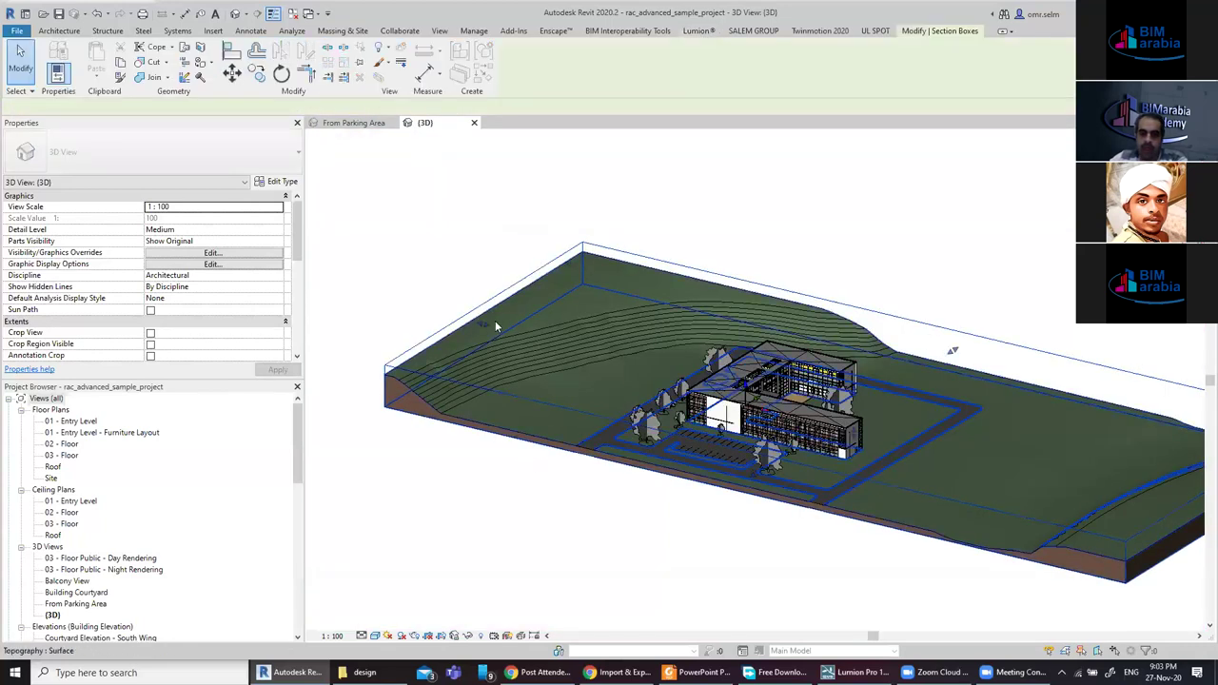
drag(482, 324, 567, 517)
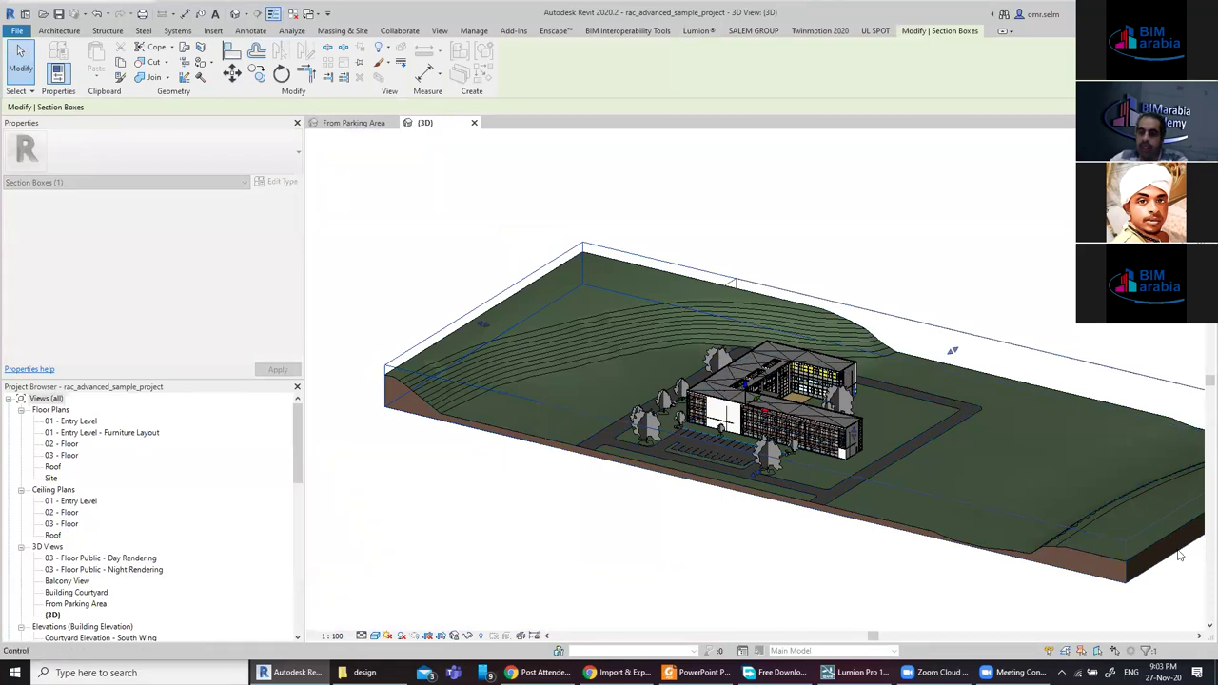
scroll(569, 516, down, 2)
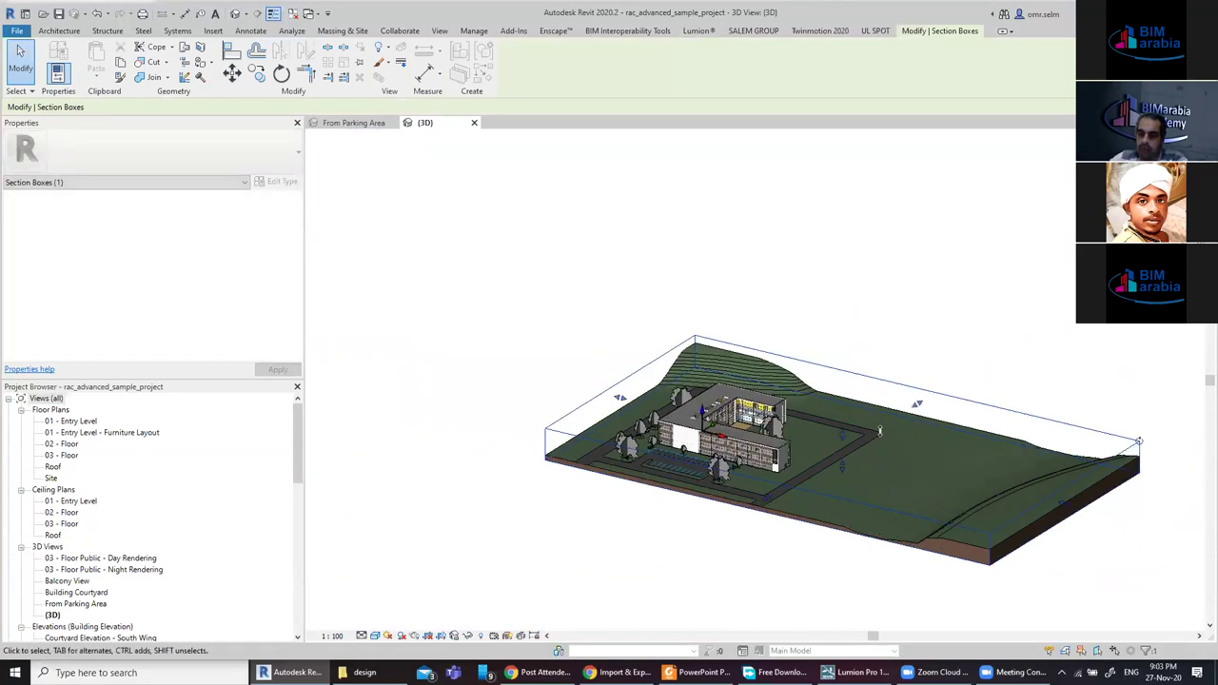
drag(879, 431, 848, 439)
click(698, 31)
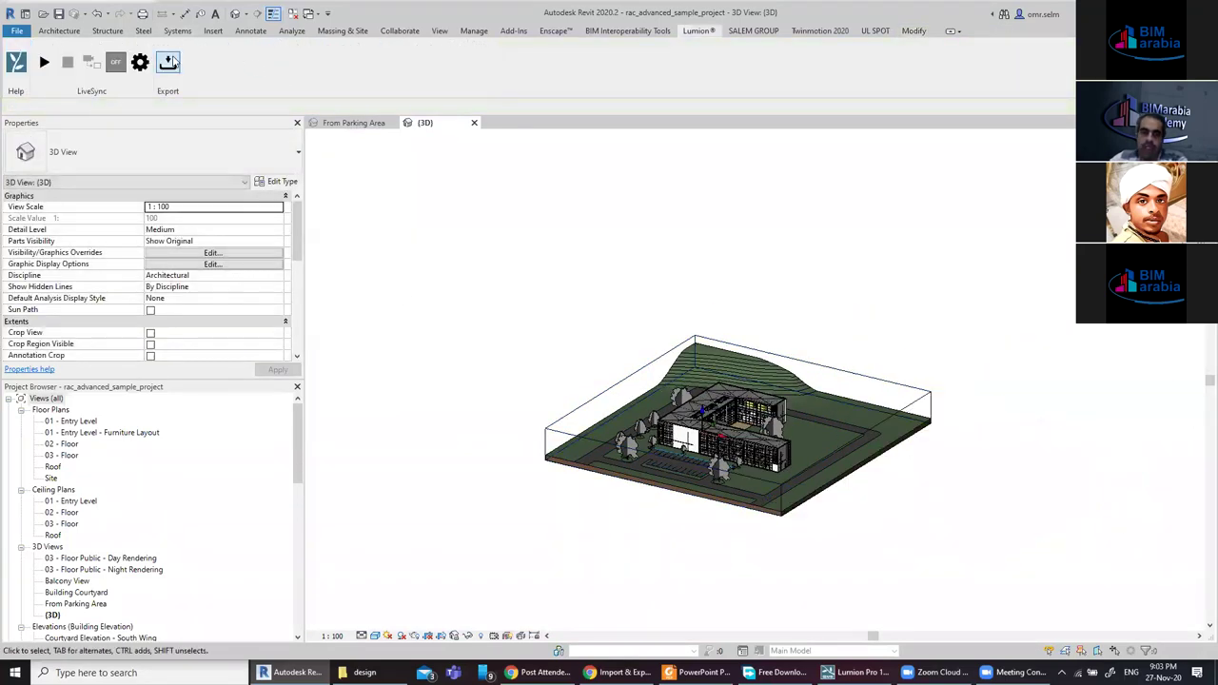
Run the Lumion export with Insertion Point kept at Base Point (project north).
click(167, 61)
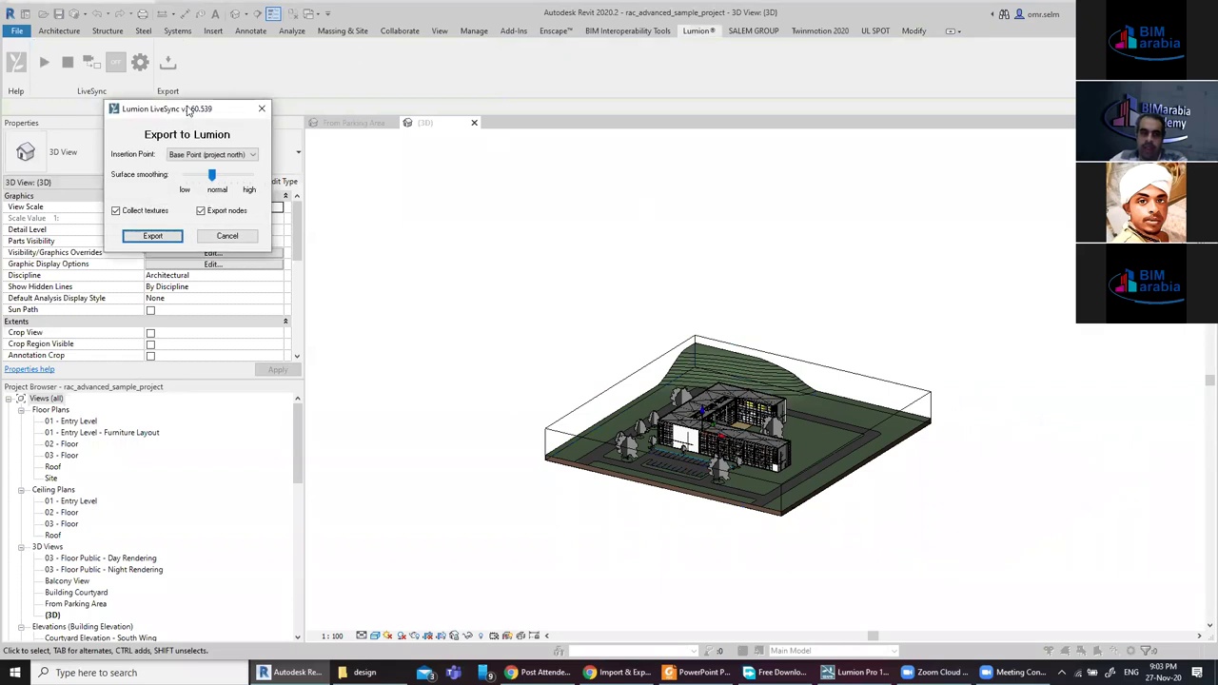
drag(188, 111, 482, 203)
click(472, 251)
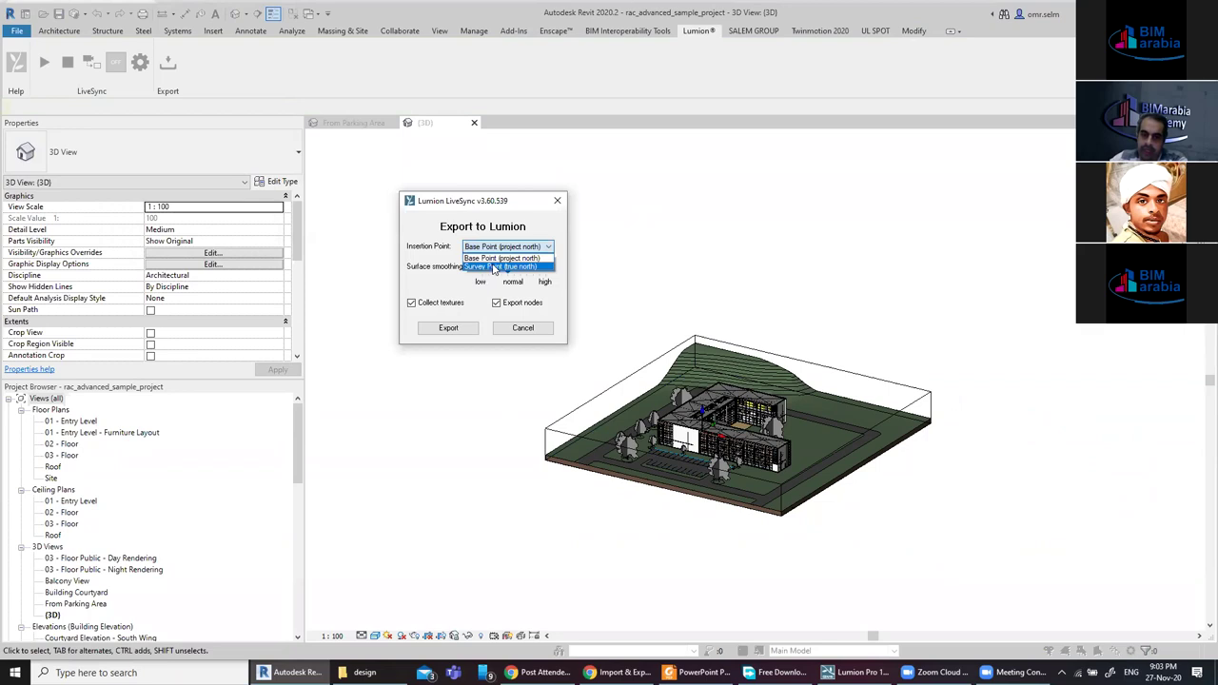
click(498, 259)
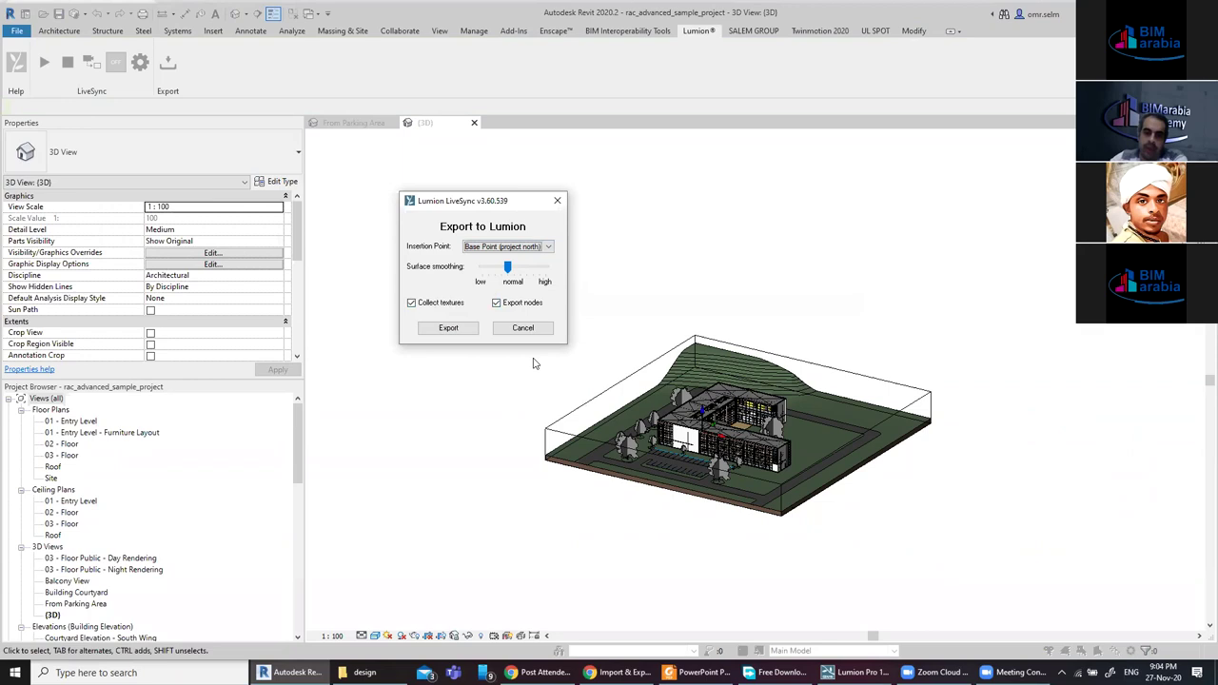
click(449, 329)
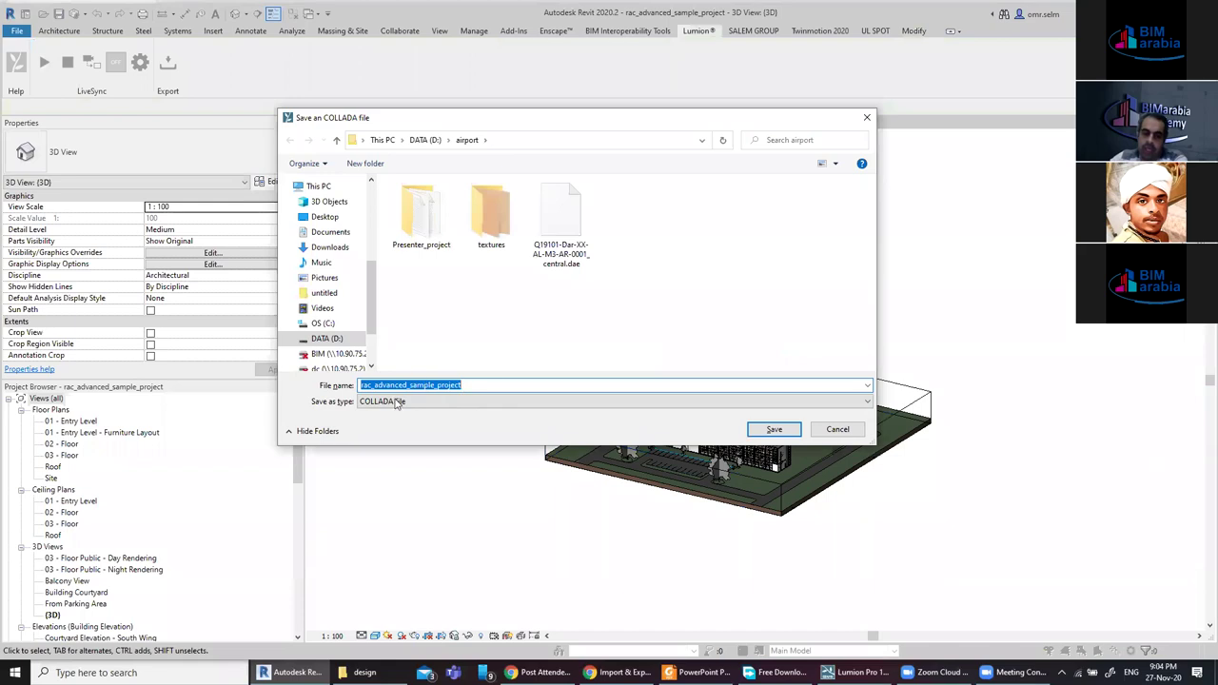
Save rac_advanced_sample_project as a COLLADA file to the root of DATA (D:), then switch to Lumion.
click(397, 403)
click(396, 411)
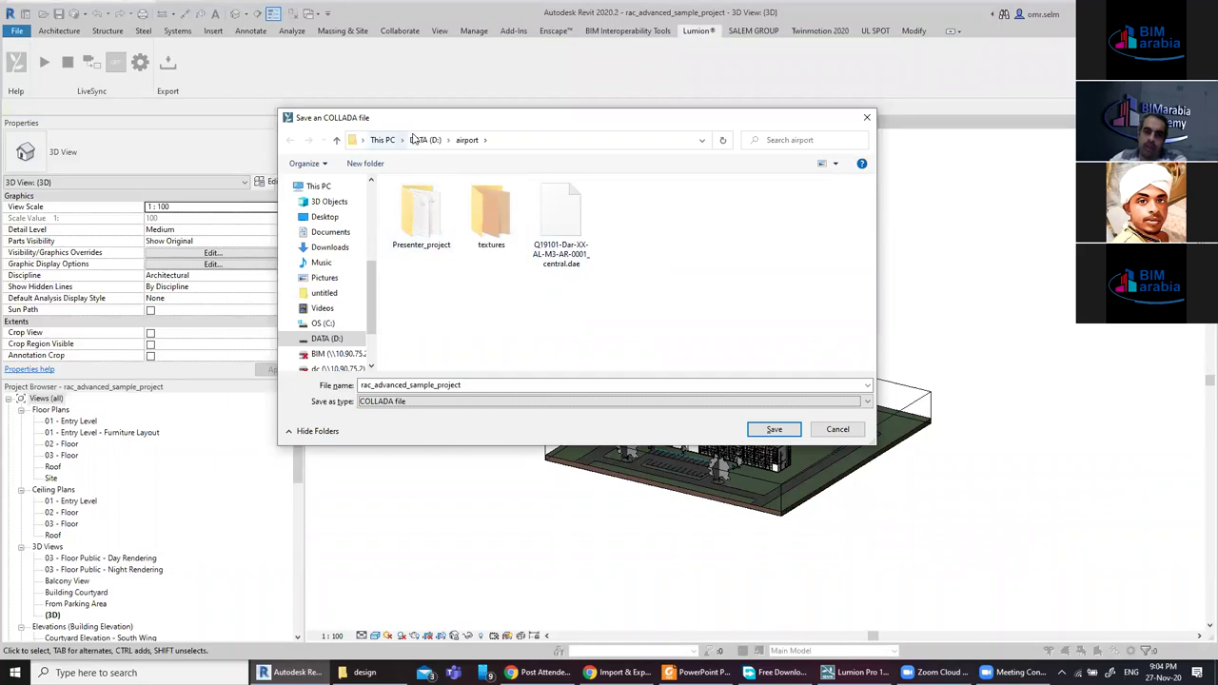
key(alt+Up)
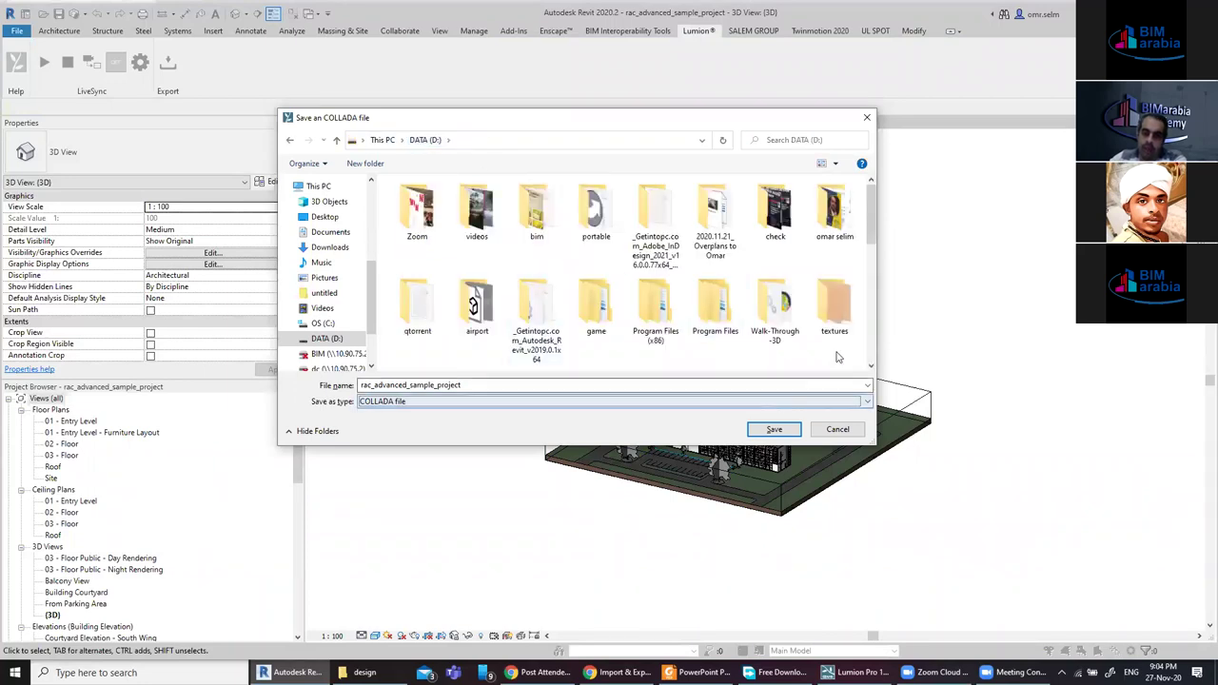
mouse_move(871, 276)
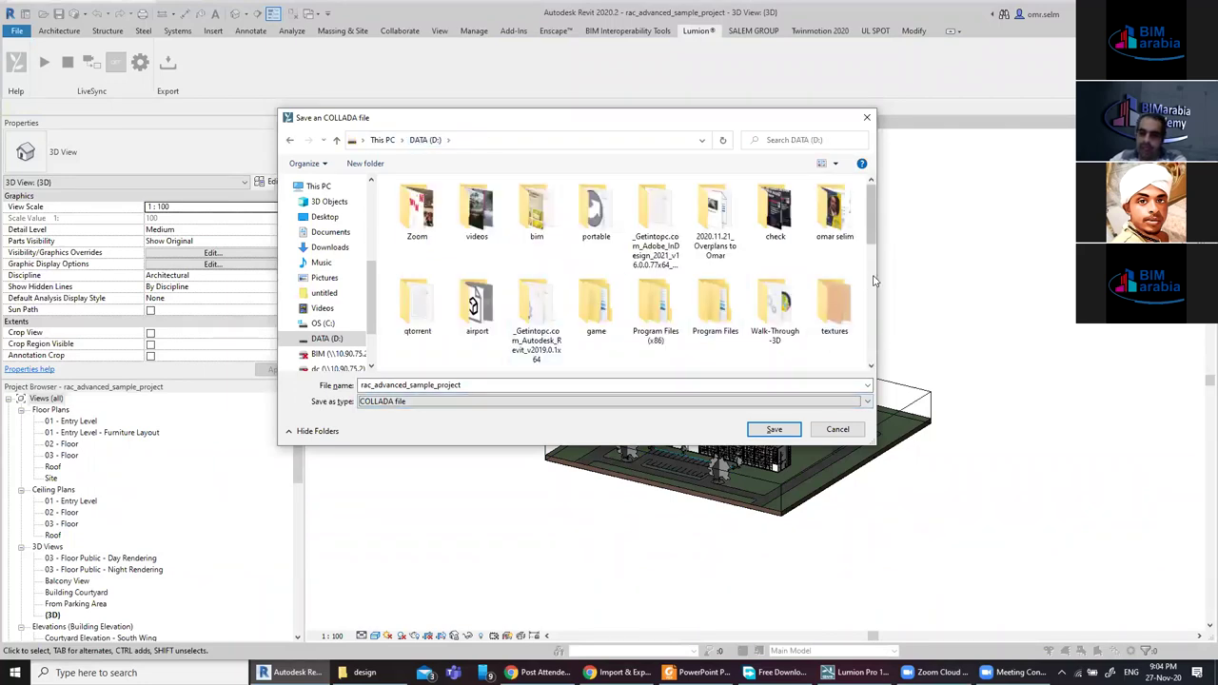
scroll(873, 280, down, 3)
scroll(873, 280, down, 3)
click(774, 429)
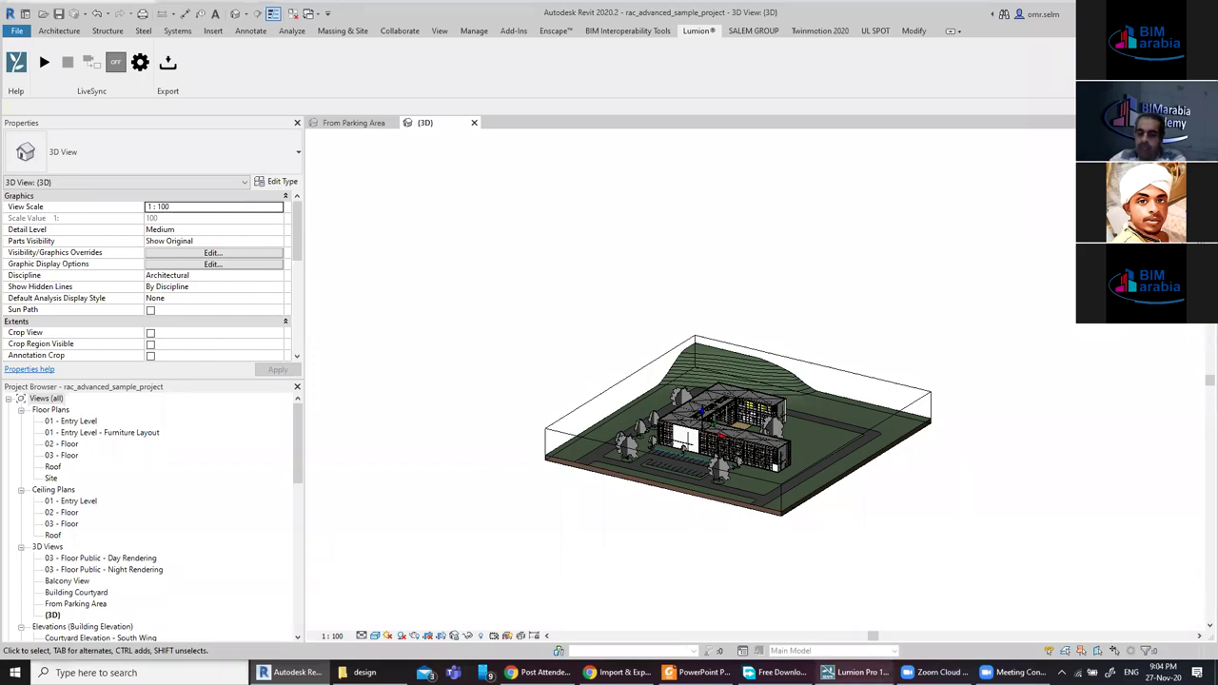
click(856, 672)
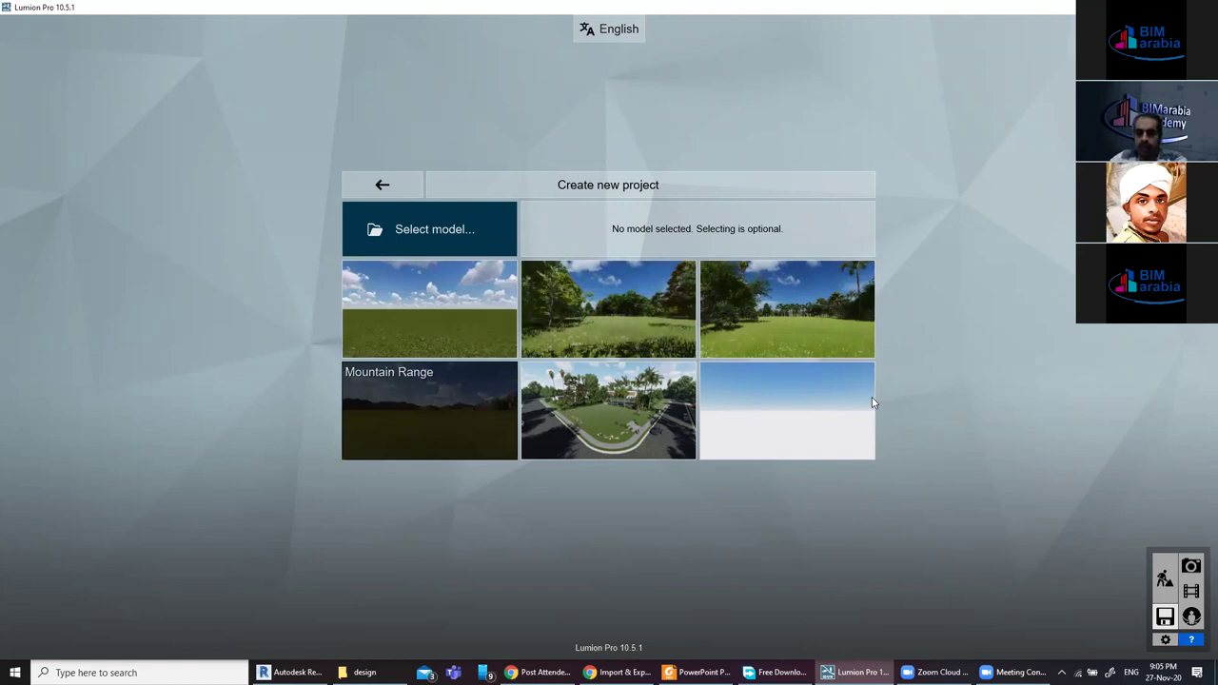
Create a new project from the Mountain Range landscape template.
click(410, 391)
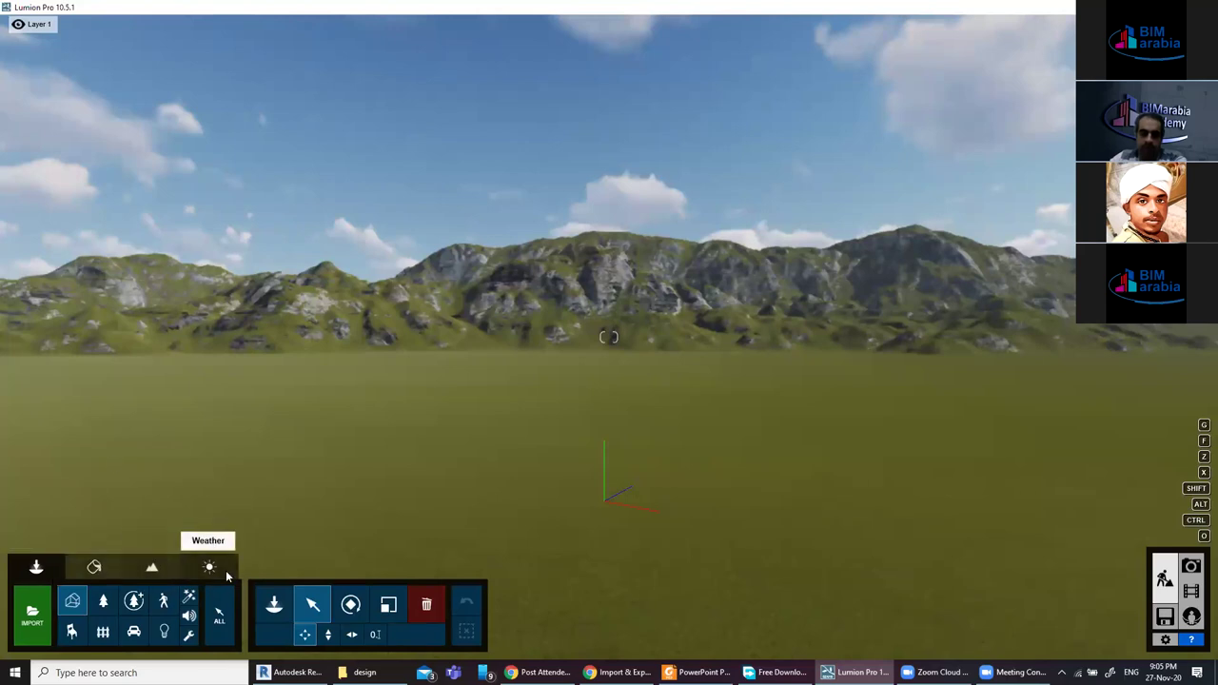
Import D:\rac_advanced_sample_project.dae into category Main with animations and edges off.
click(34, 613)
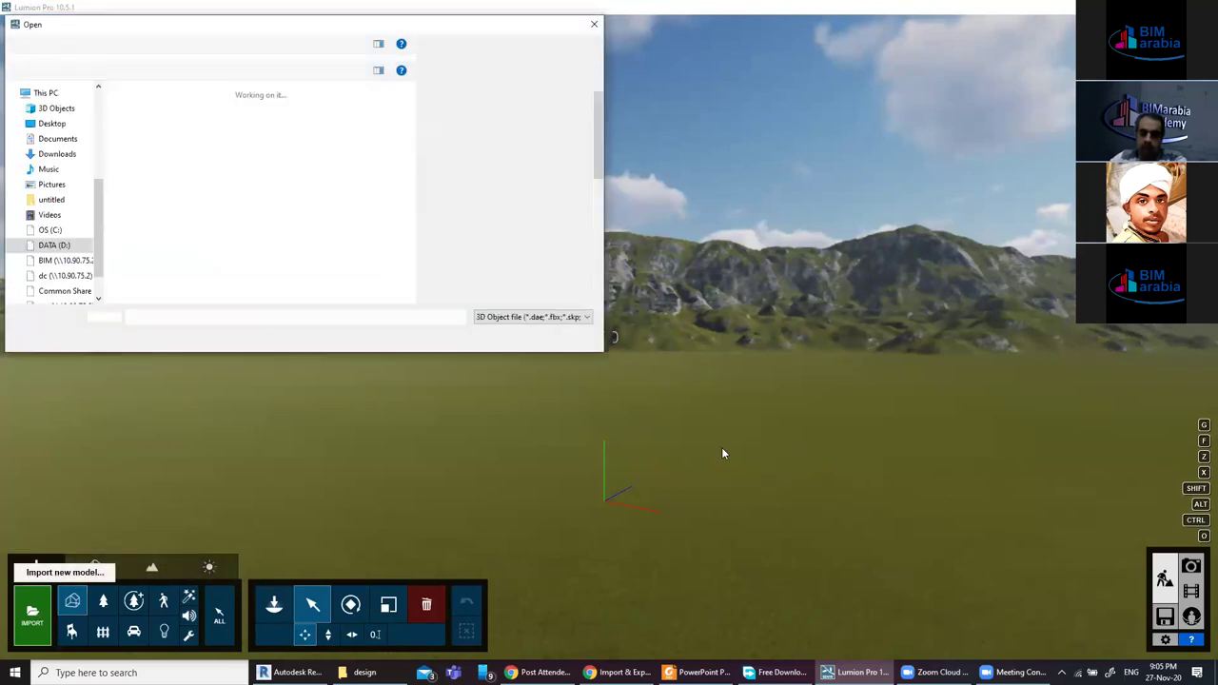
click(152, 126)
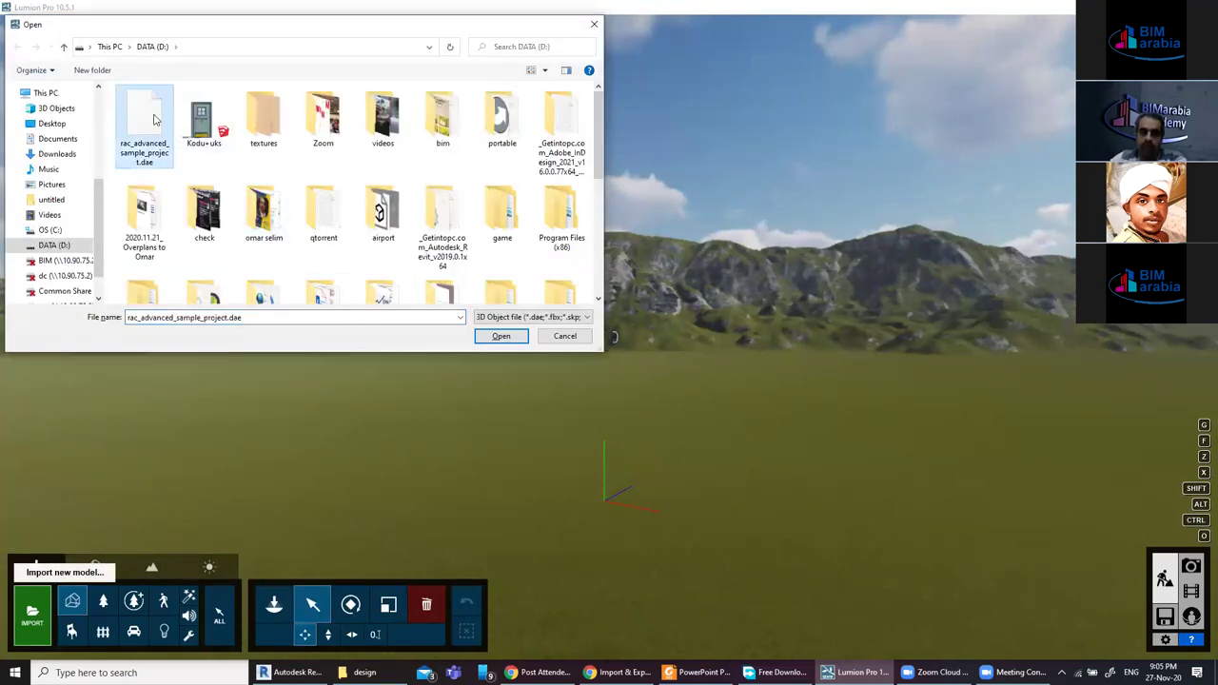
click(504, 337)
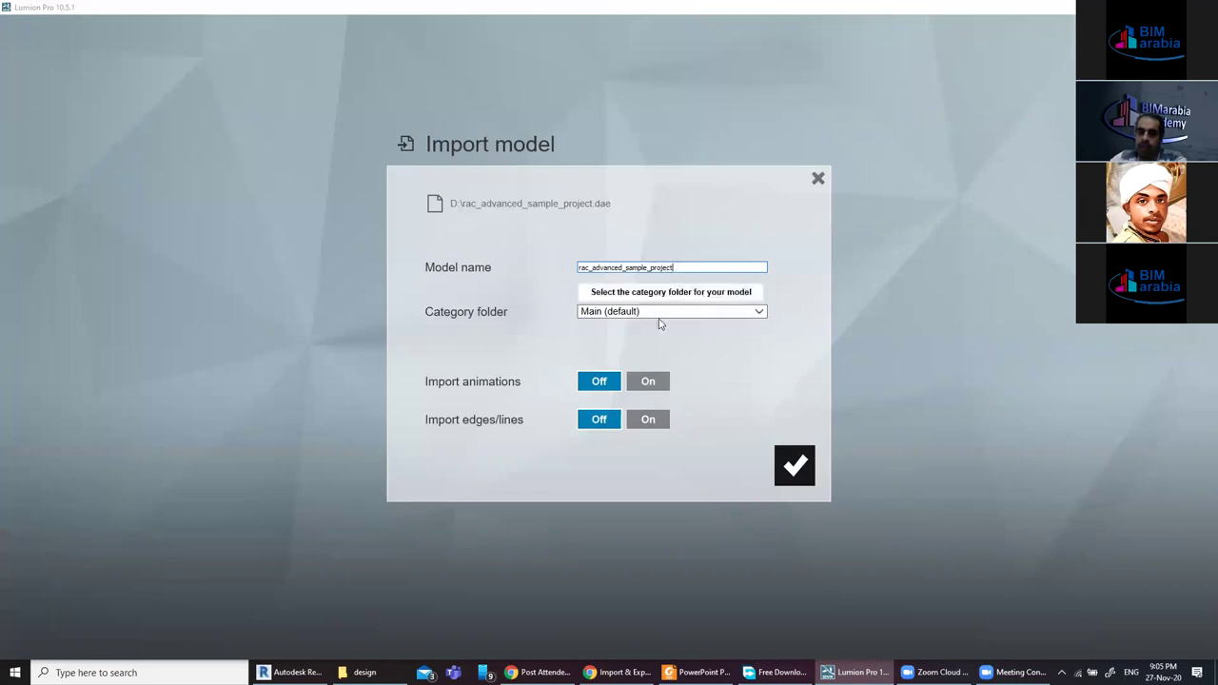
click(758, 313)
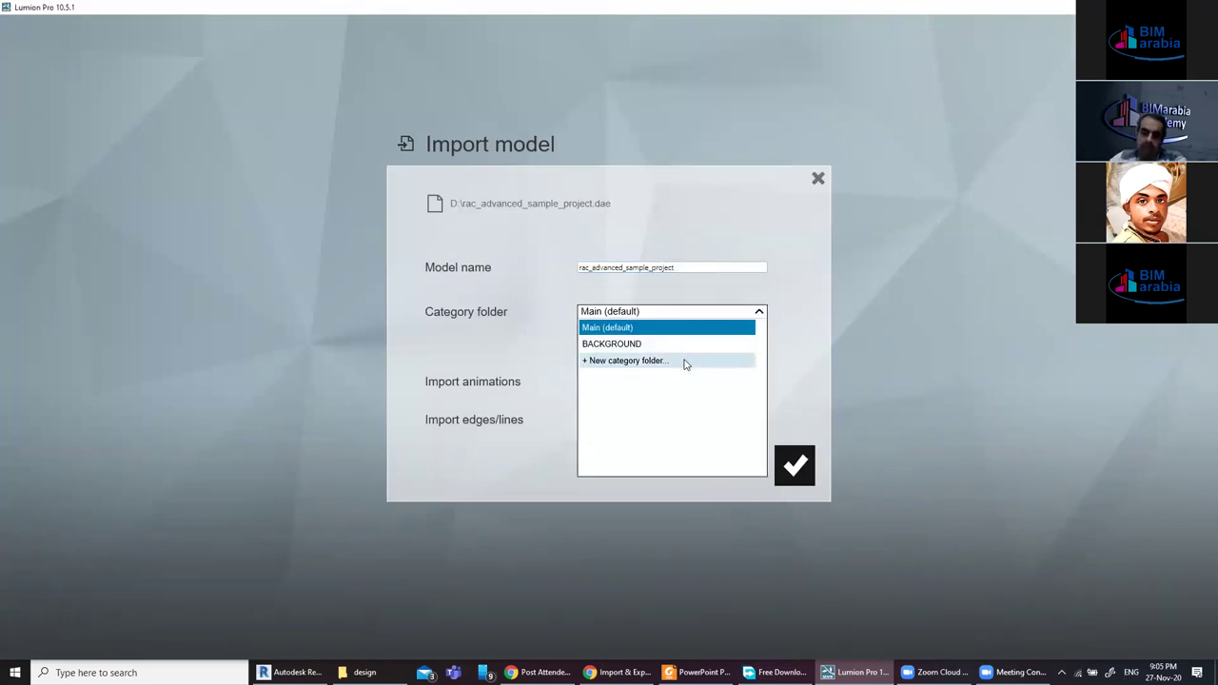
click(484, 340)
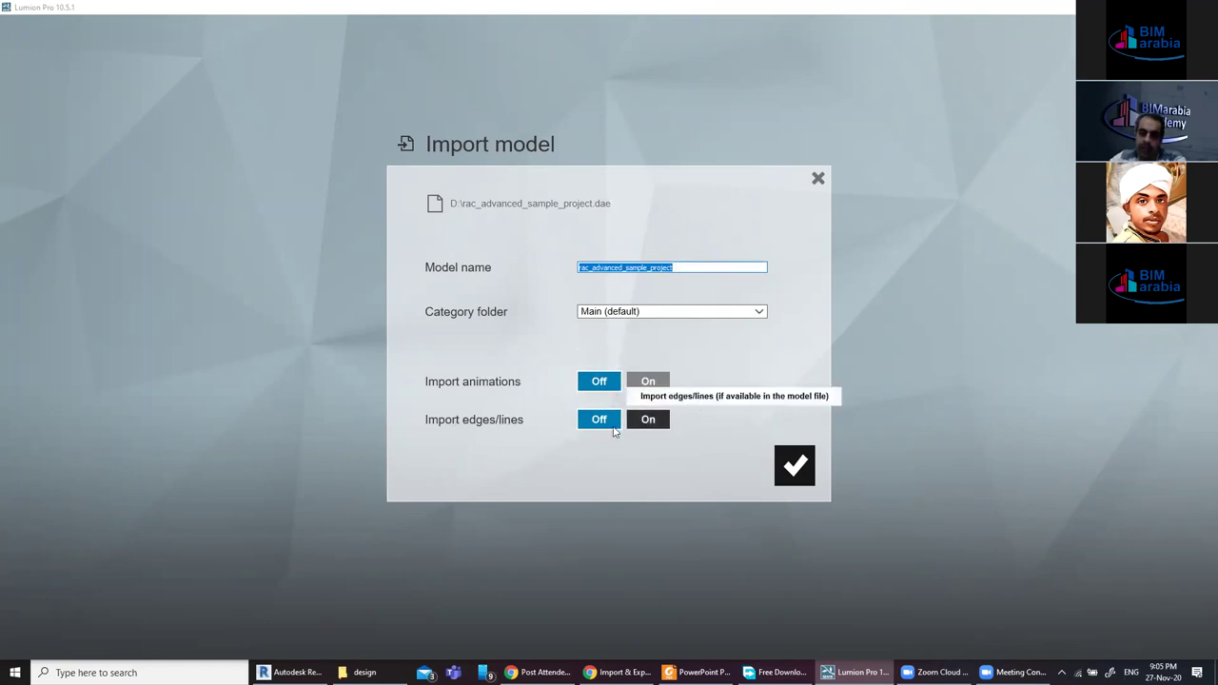
click(797, 467)
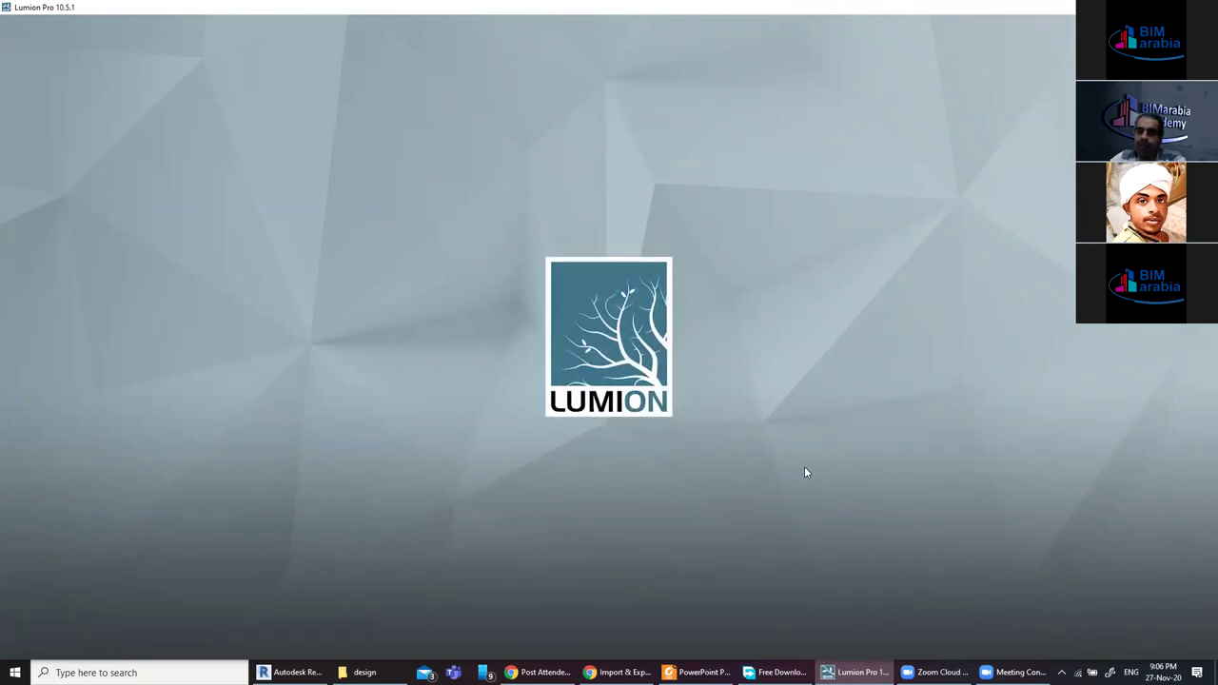
Zoom in on the imported building, select it, and collapse its extra object options.
scroll(618, 426, down, 3)
scroll(717, 443, down, 3)
scroll(767, 489, down, 3)
scroll(770, 466, up, 5)
scroll(838, 421, down, 3)
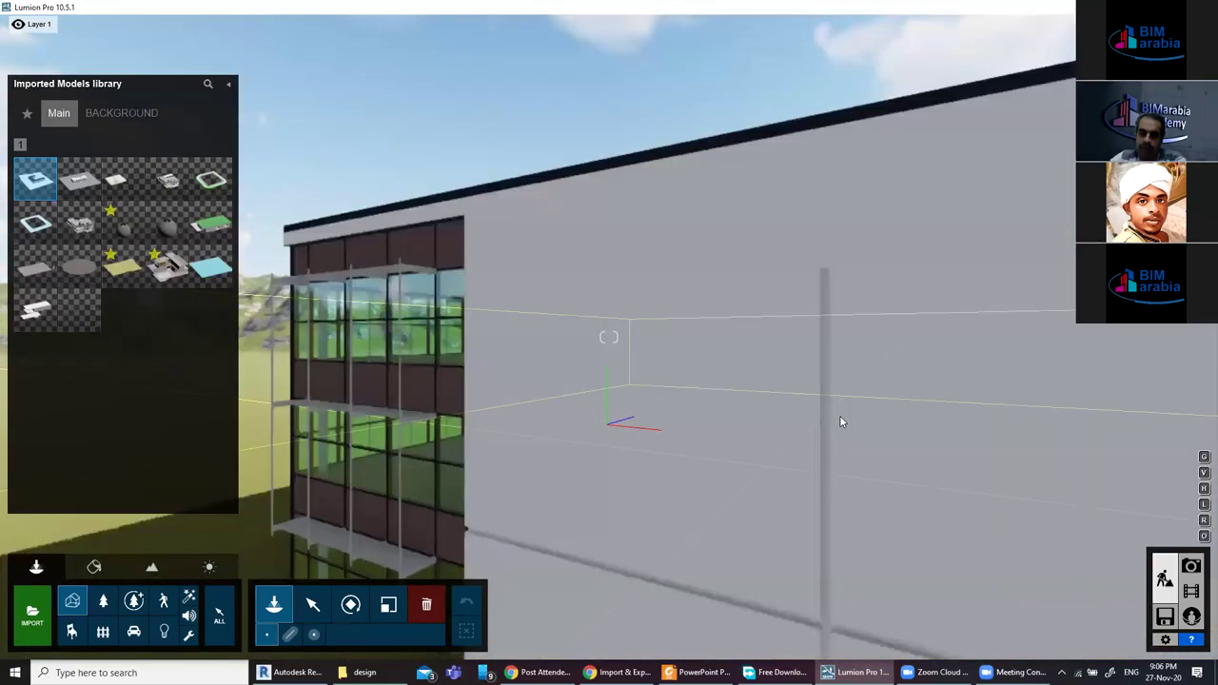
scroll(818, 445, down, 2)
scroll(799, 426, down, 3)
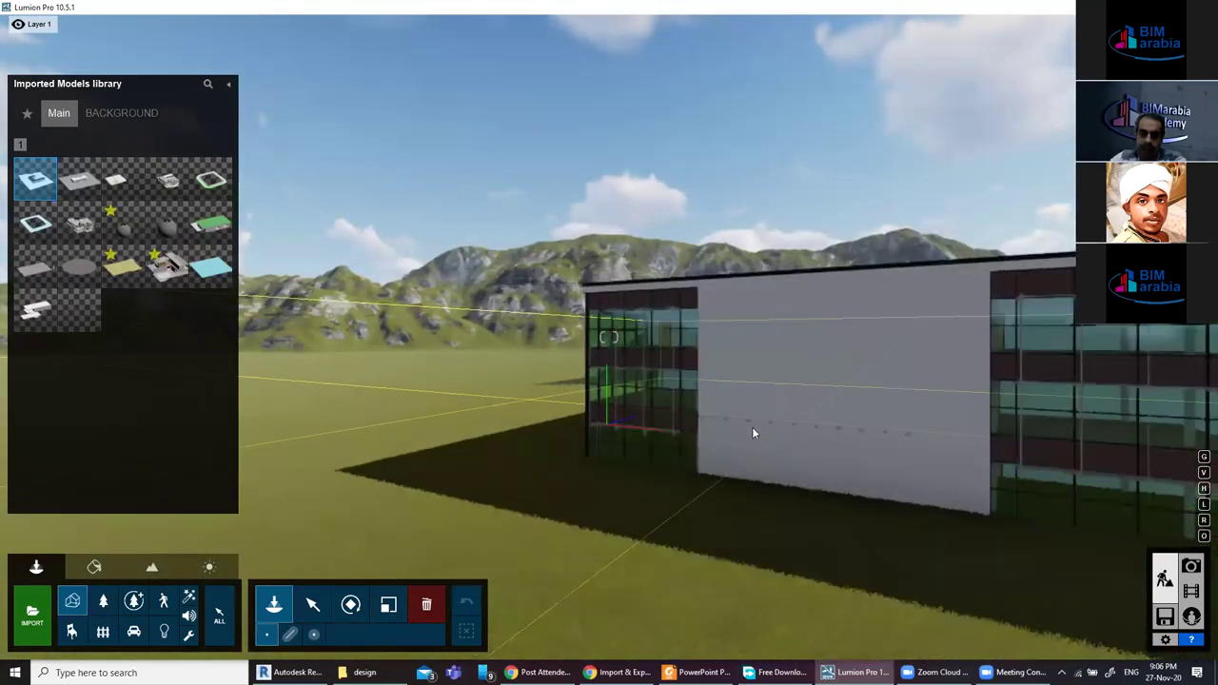
scroll(751, 426, down, 3)
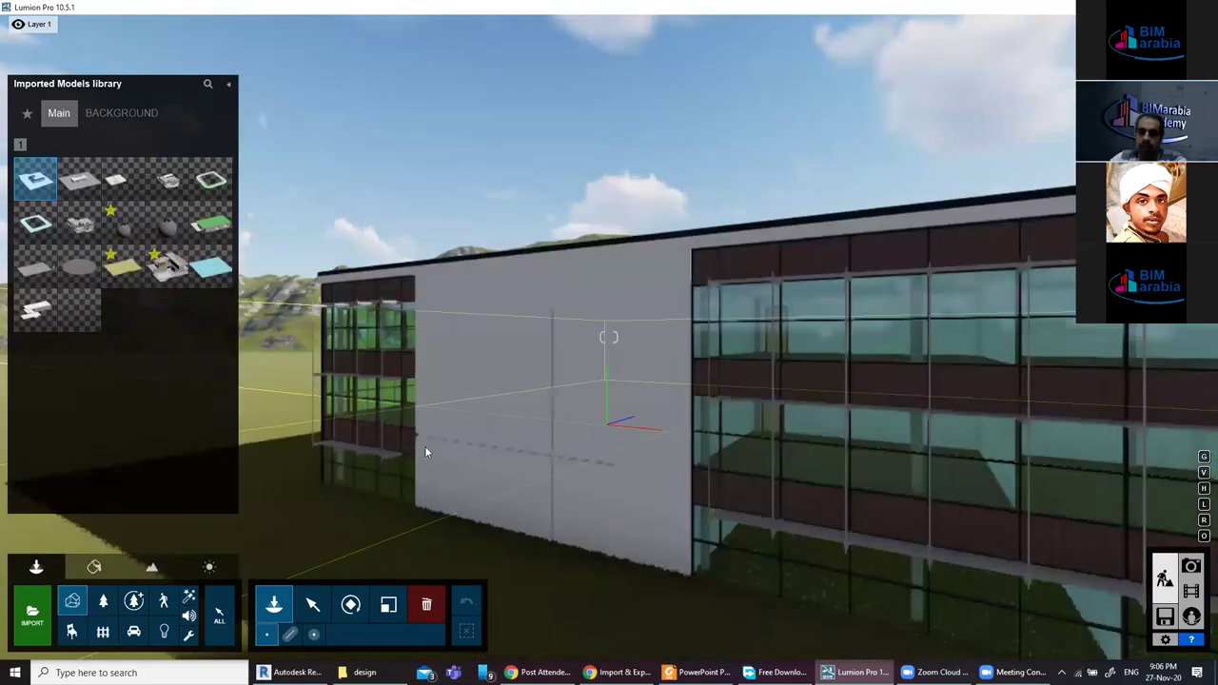
scroll(491, 478, up, 3)
scroll(491, 477, down, 3)
scroll(549, 466, down, 3)
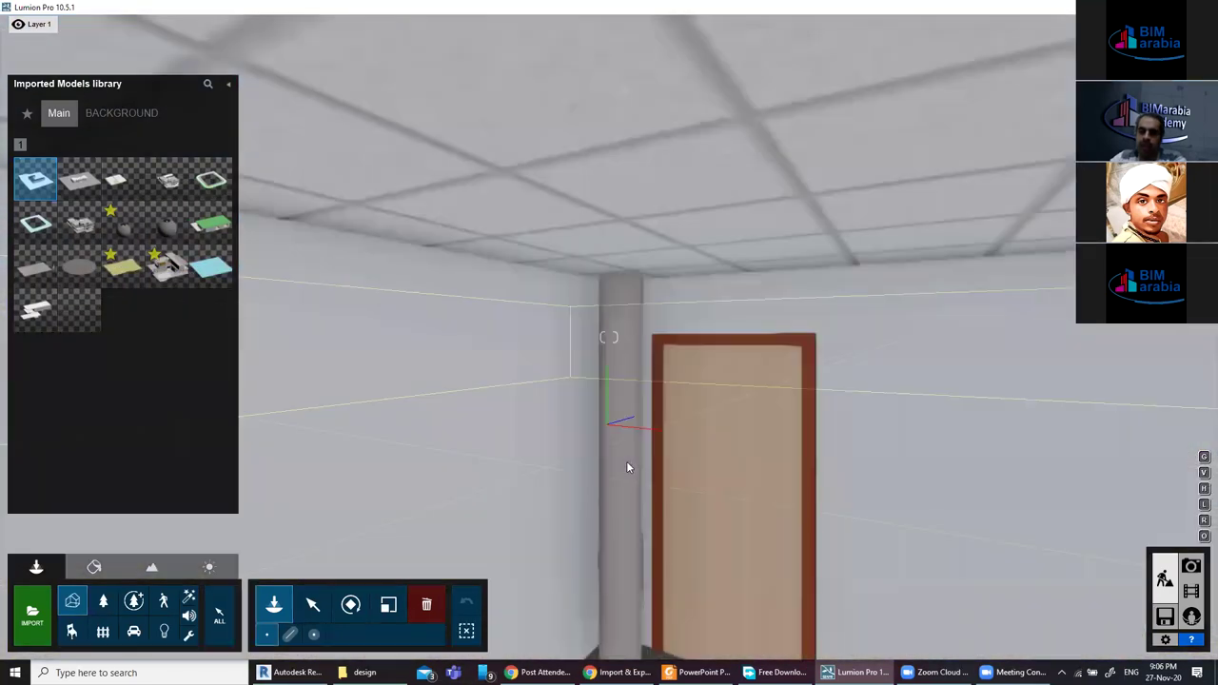
scroll(549, 569, down, 5)
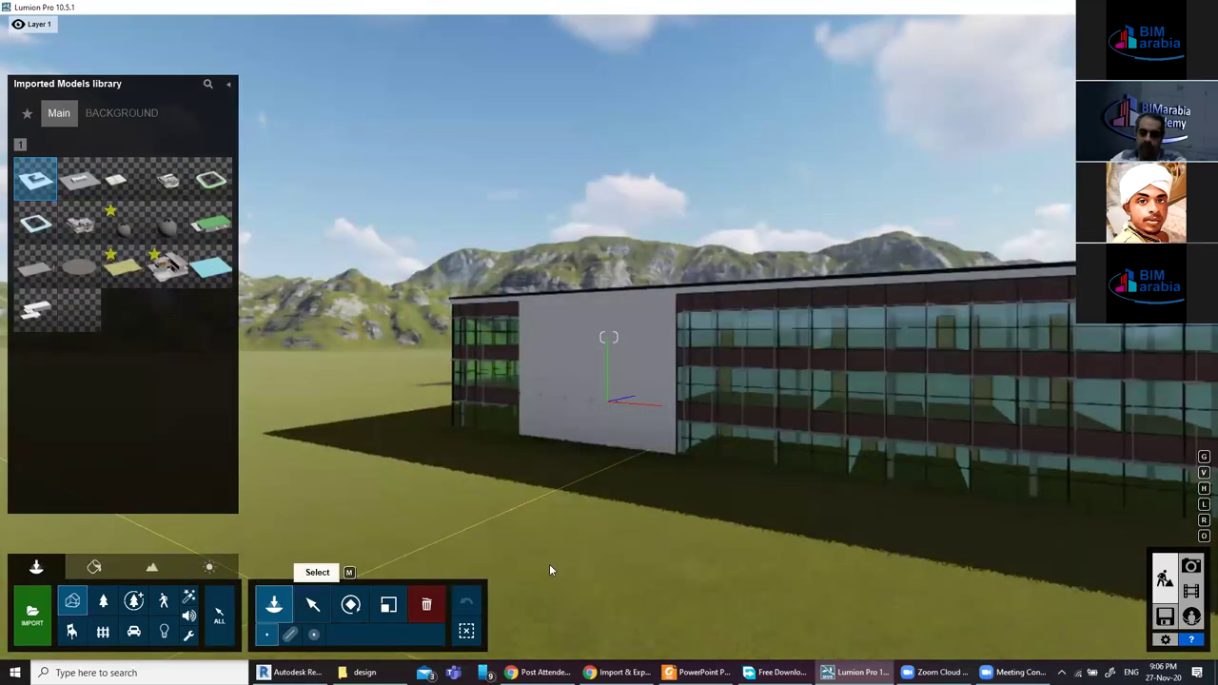
key(m)
click(500, 411)
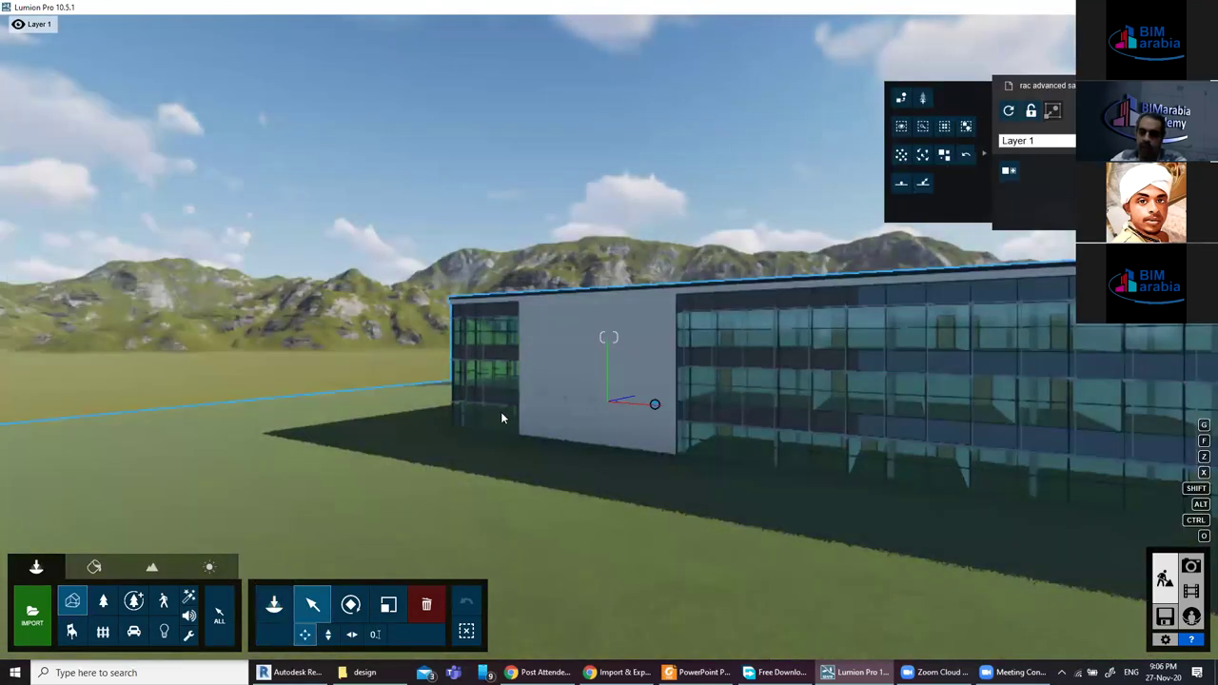
click(1008, 169)
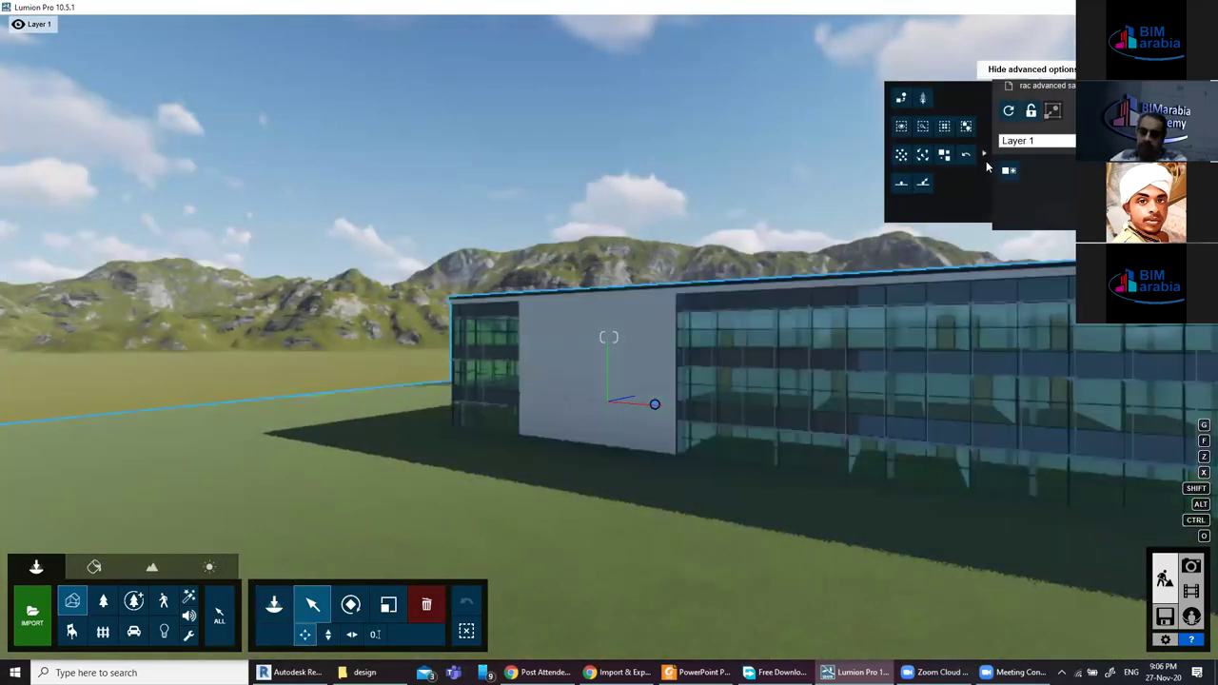
click(984, 153)
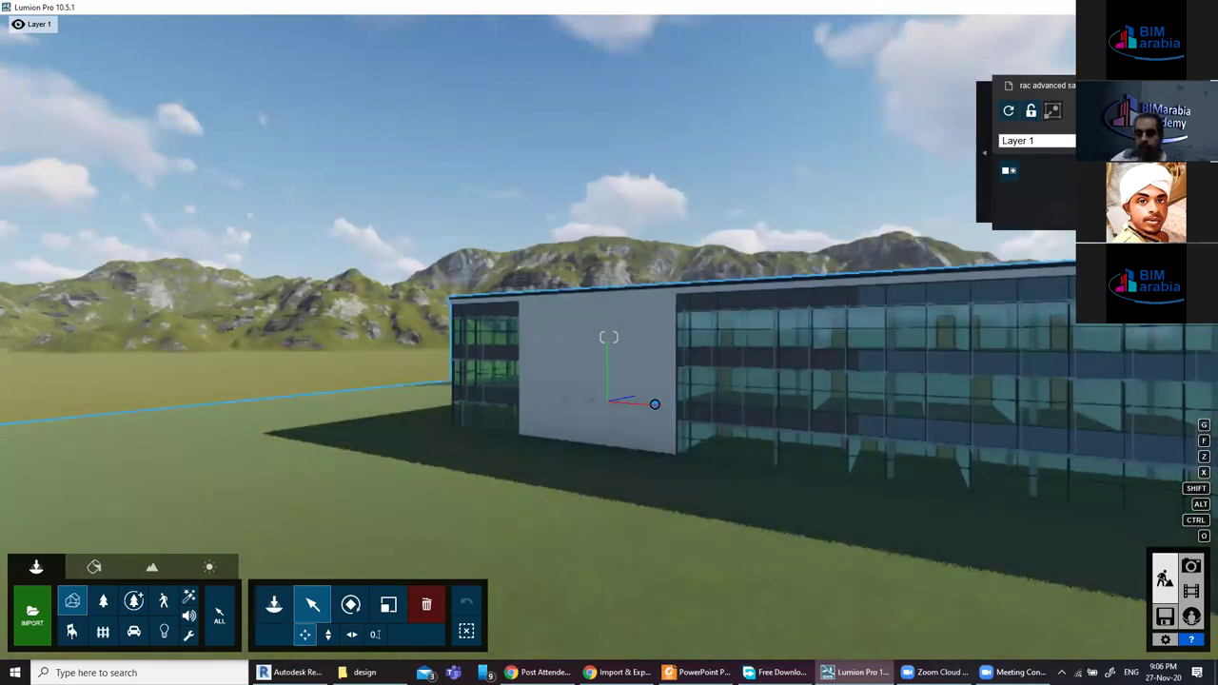
Turn the camera toward the facade and fly through the interior and back out.
right_drag(609, 336, 609, 337)
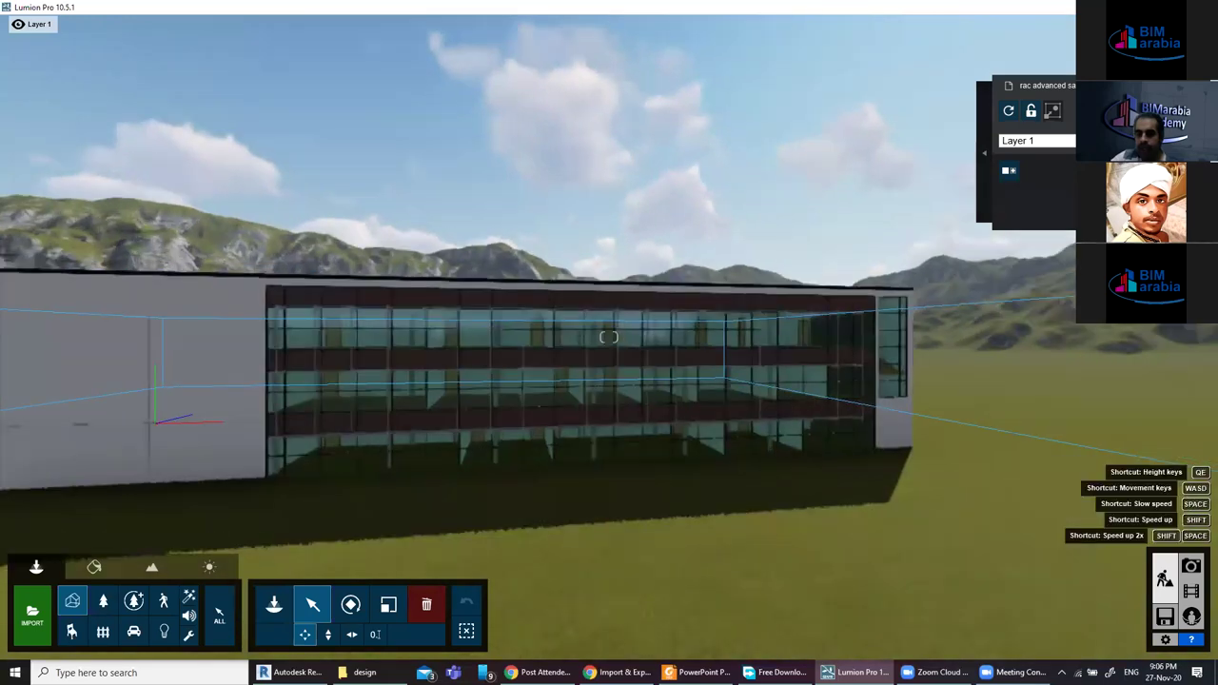
right_drag(609, 337, 595, 468)
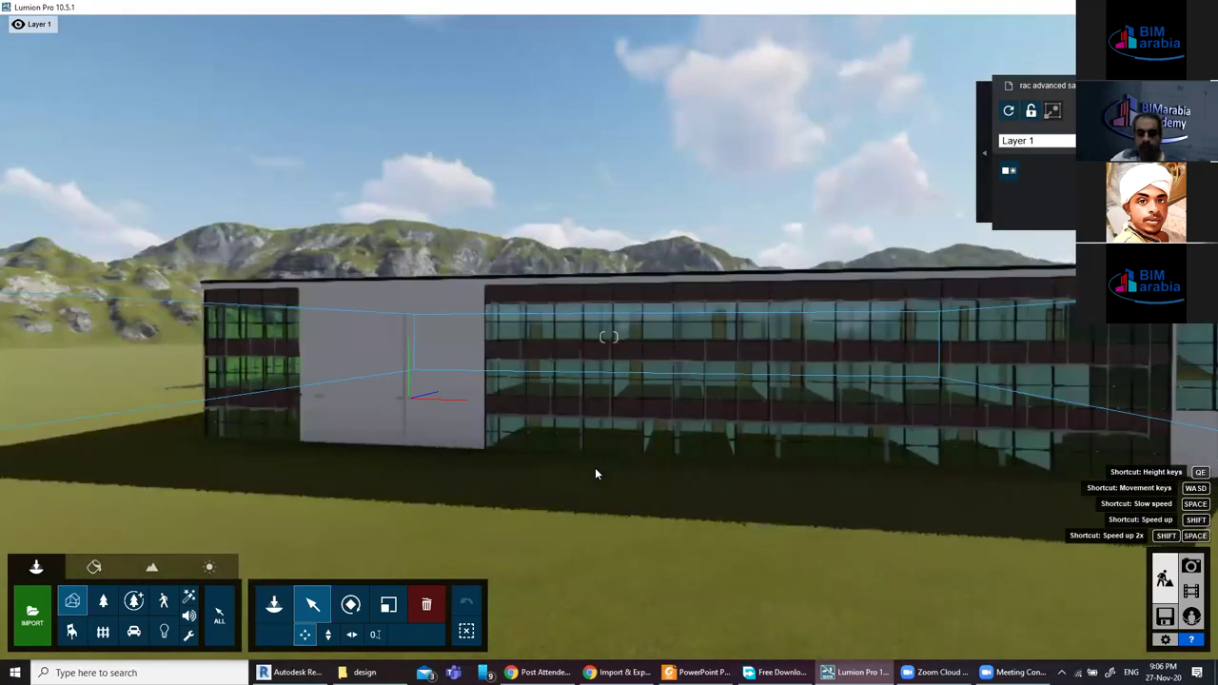
key(a)
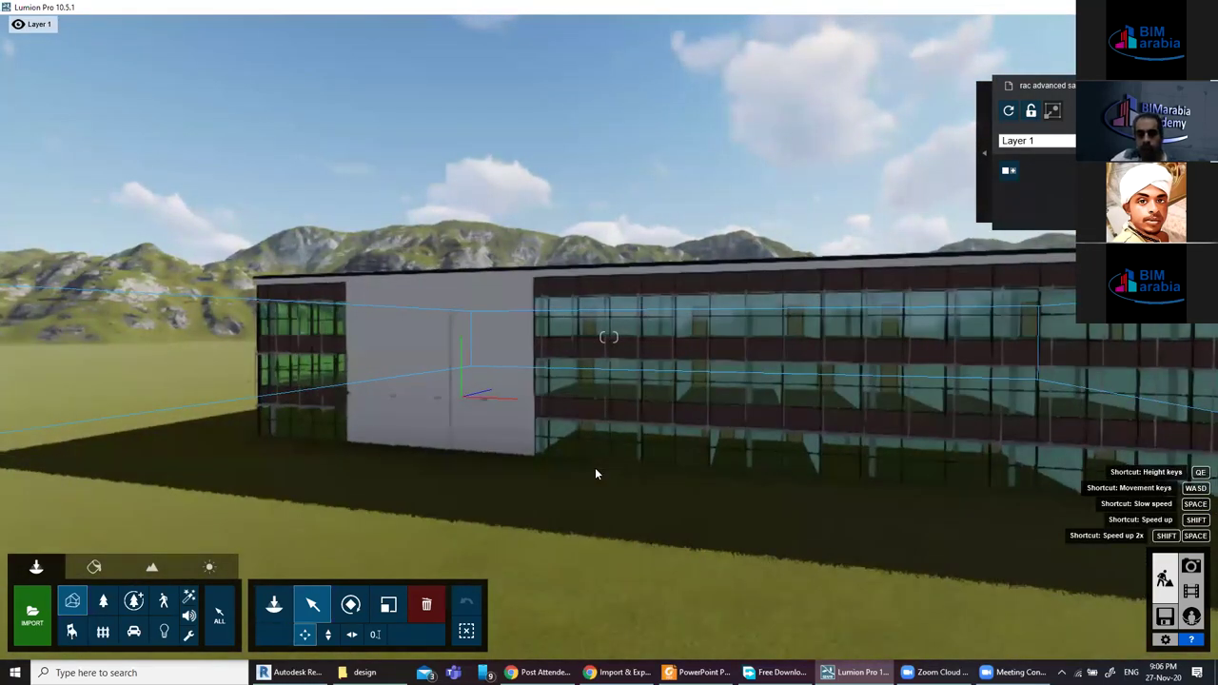
key(w)
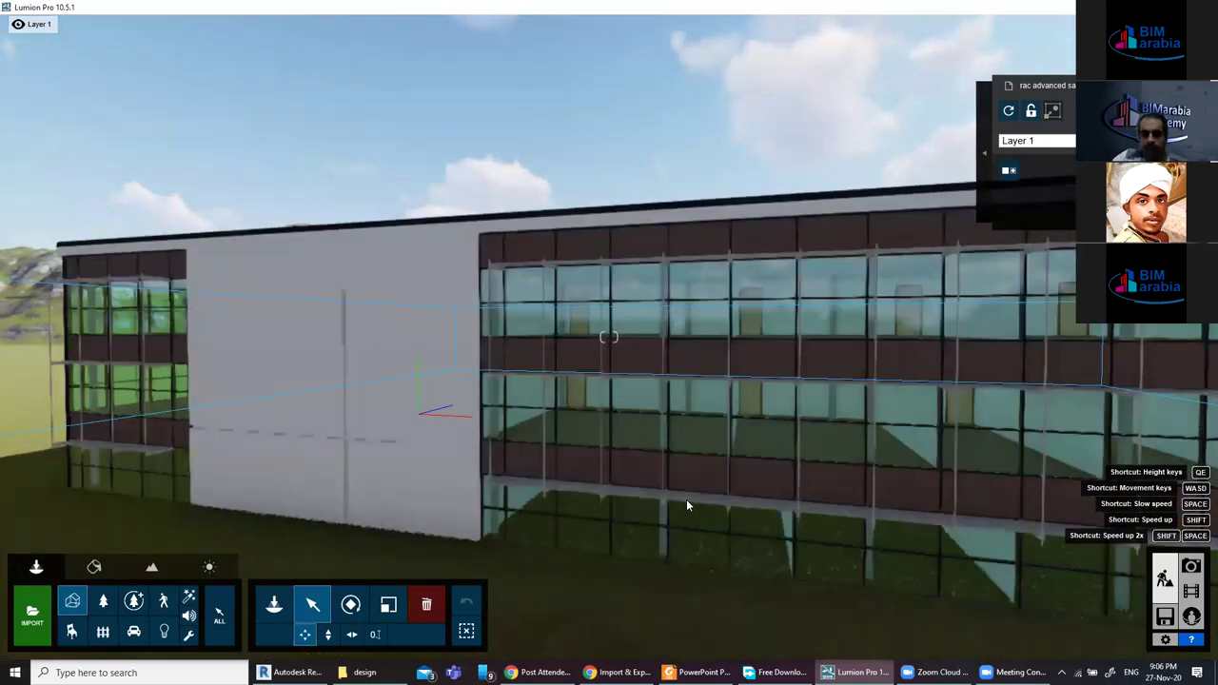
key(w)
click(686, 504)
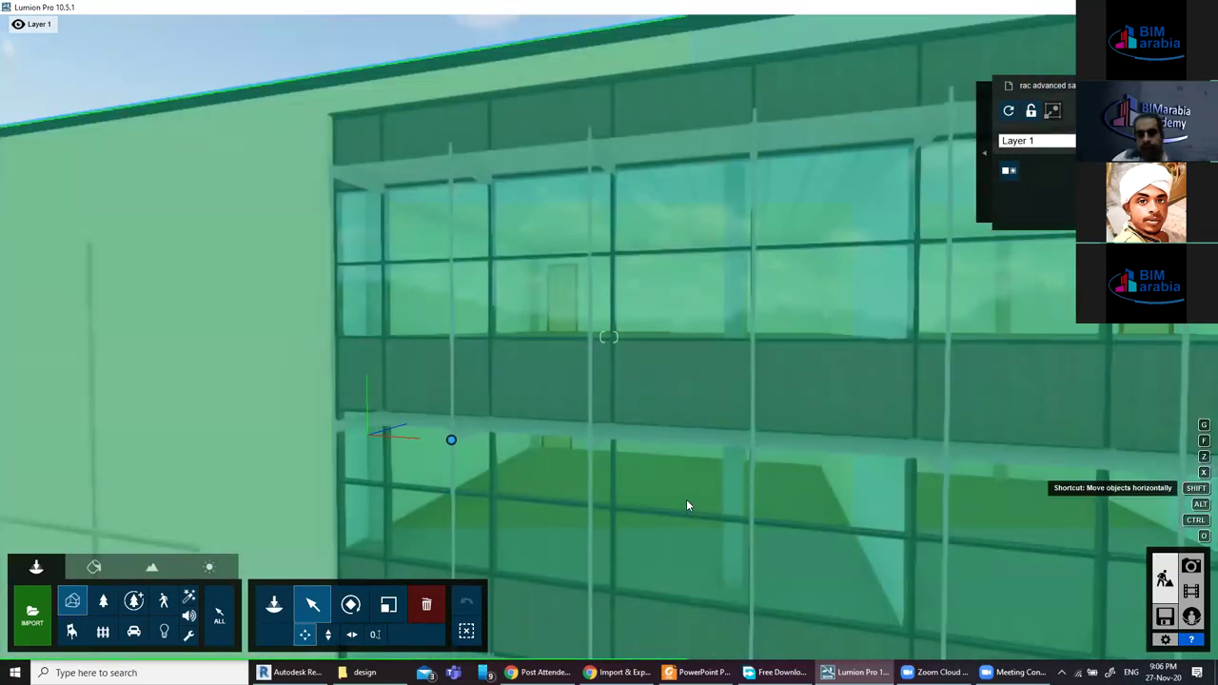
key(w)
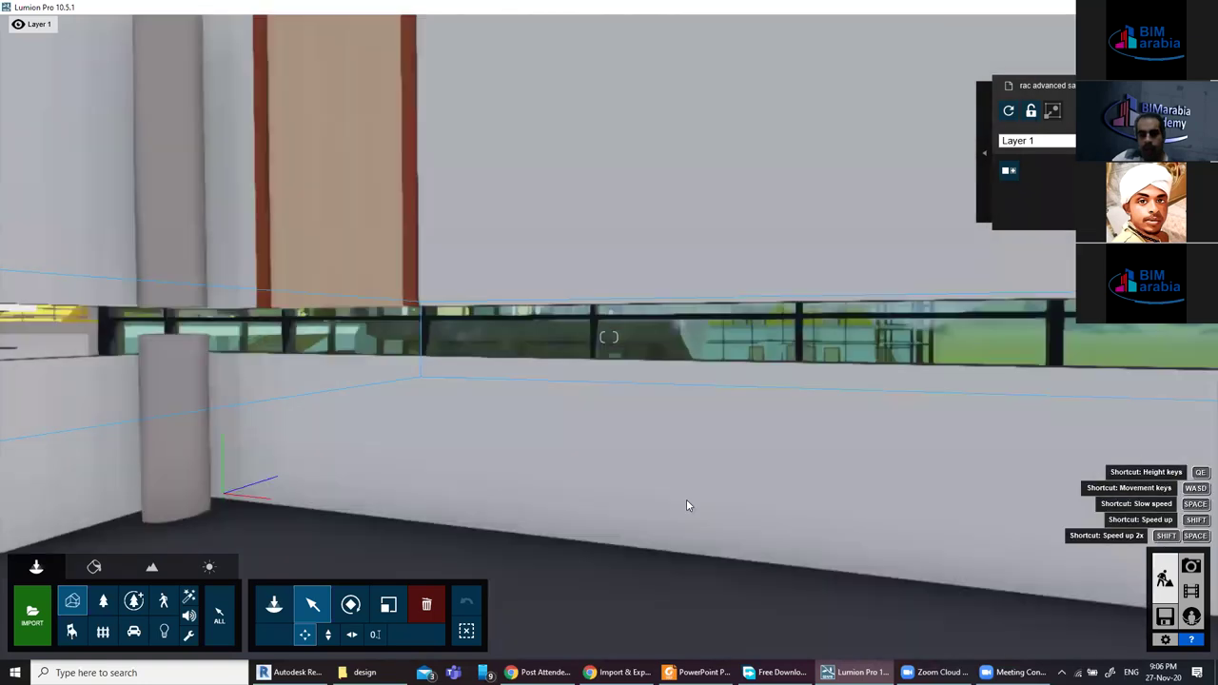
key(w)
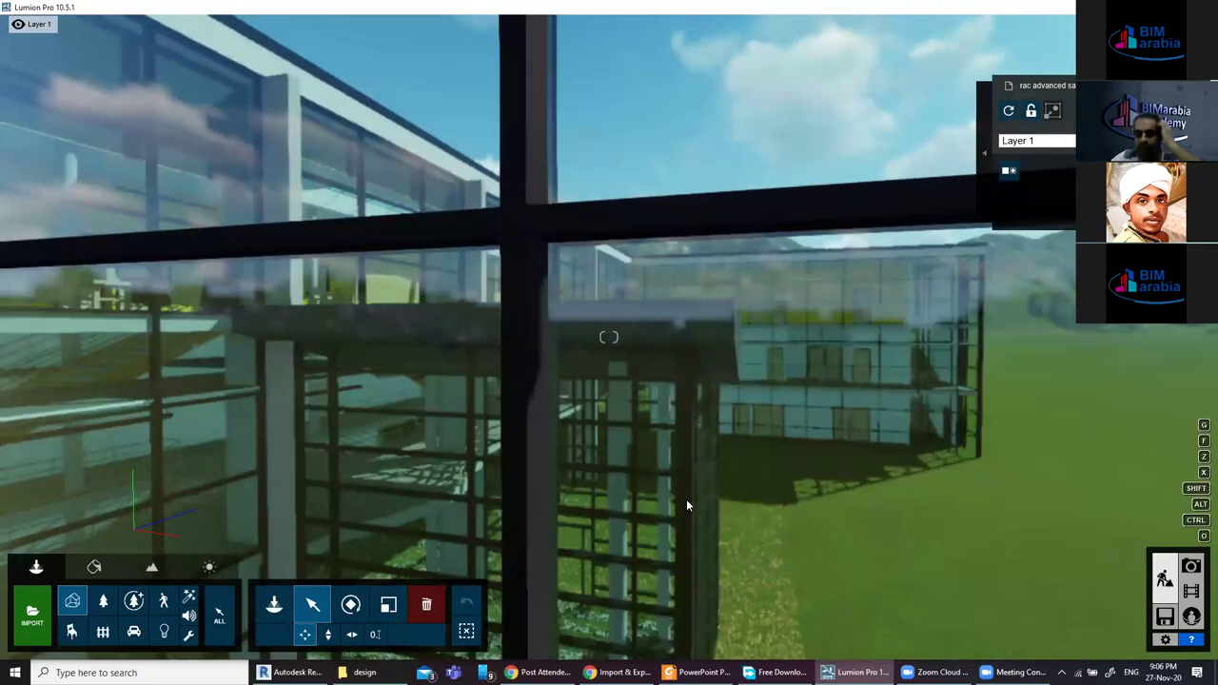
click(686, 504)
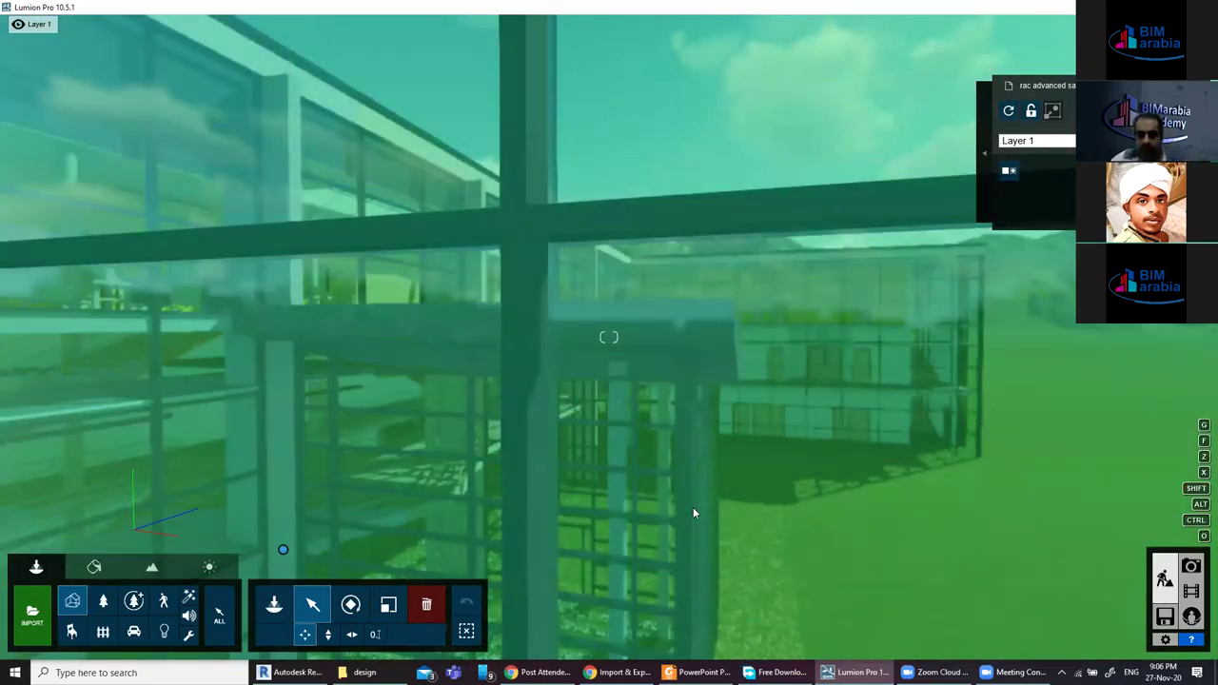
key(s)
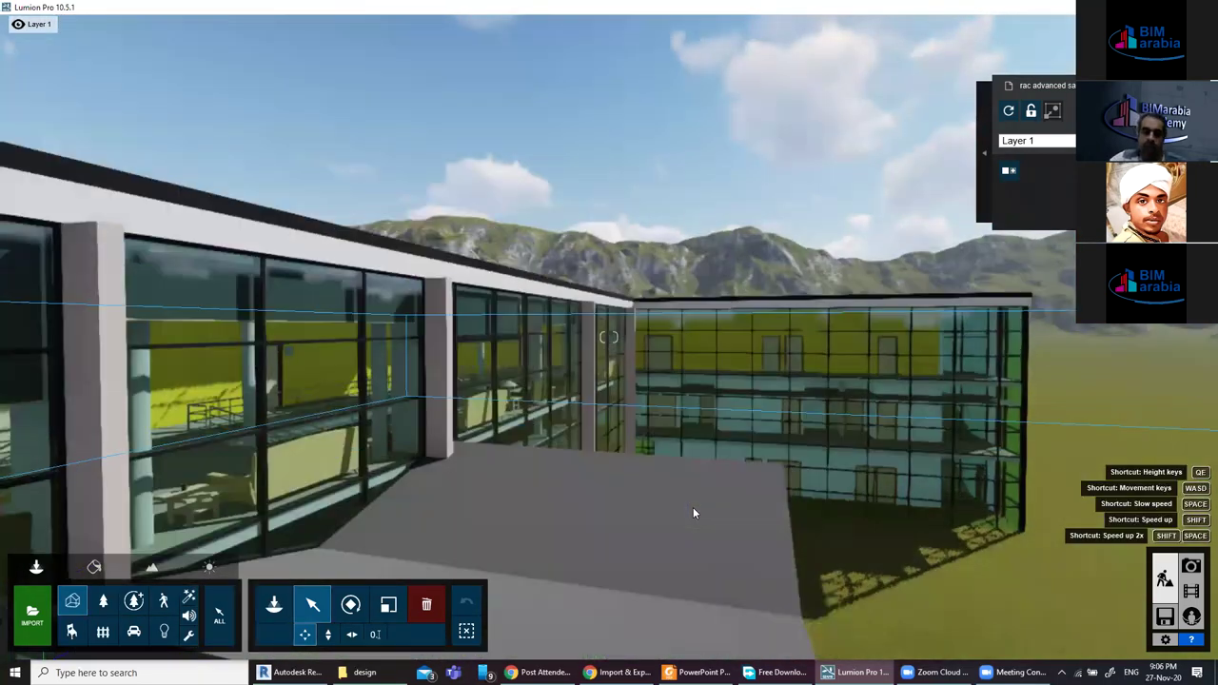
click(693, 512)
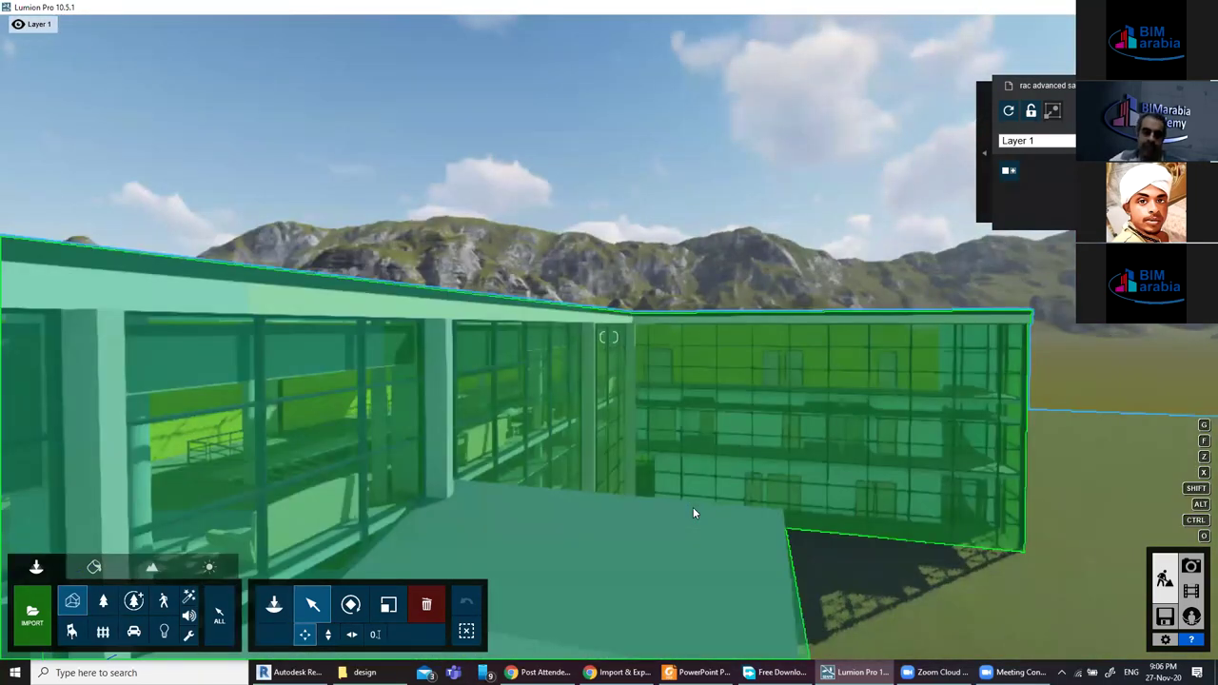
Fly the camera over the roof and descend into the courtyard lawn between the wings.
key(w)
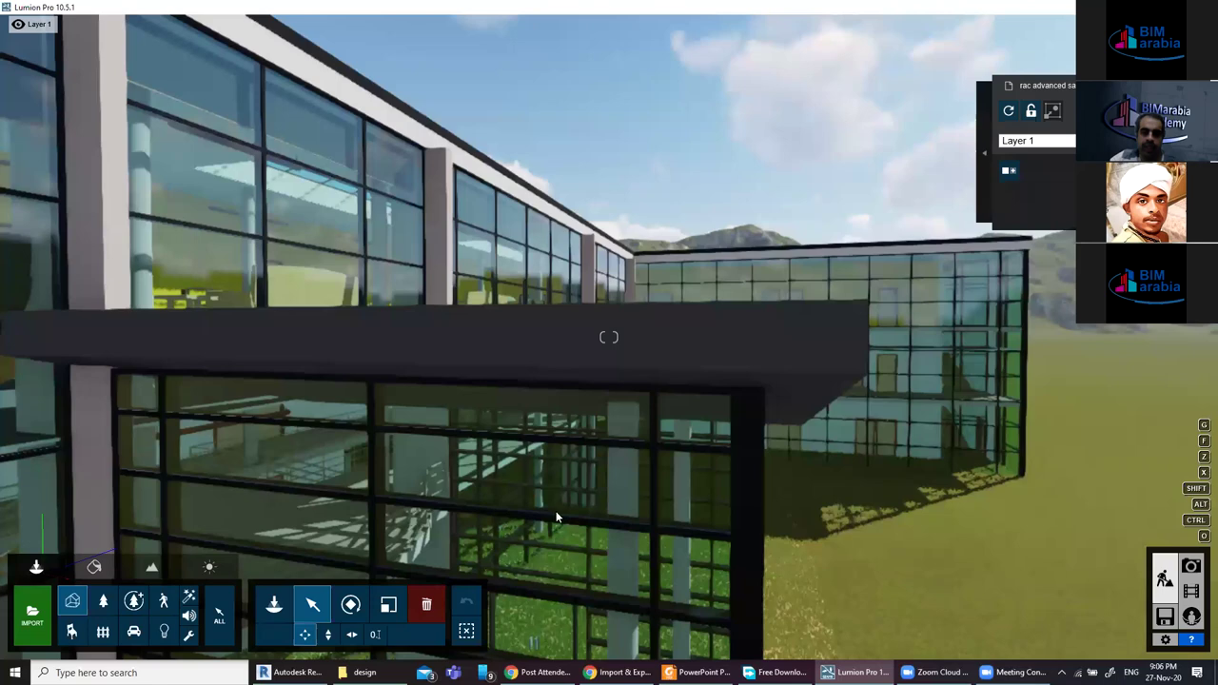
key(q)
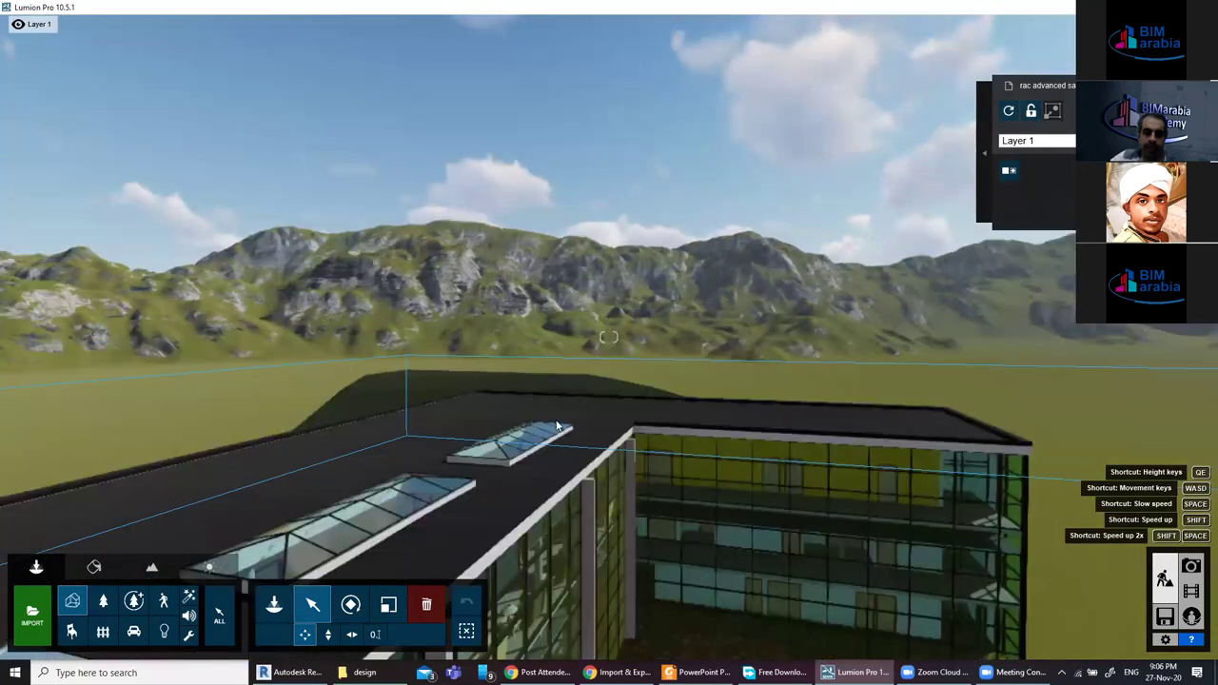
key(a)
key(a)
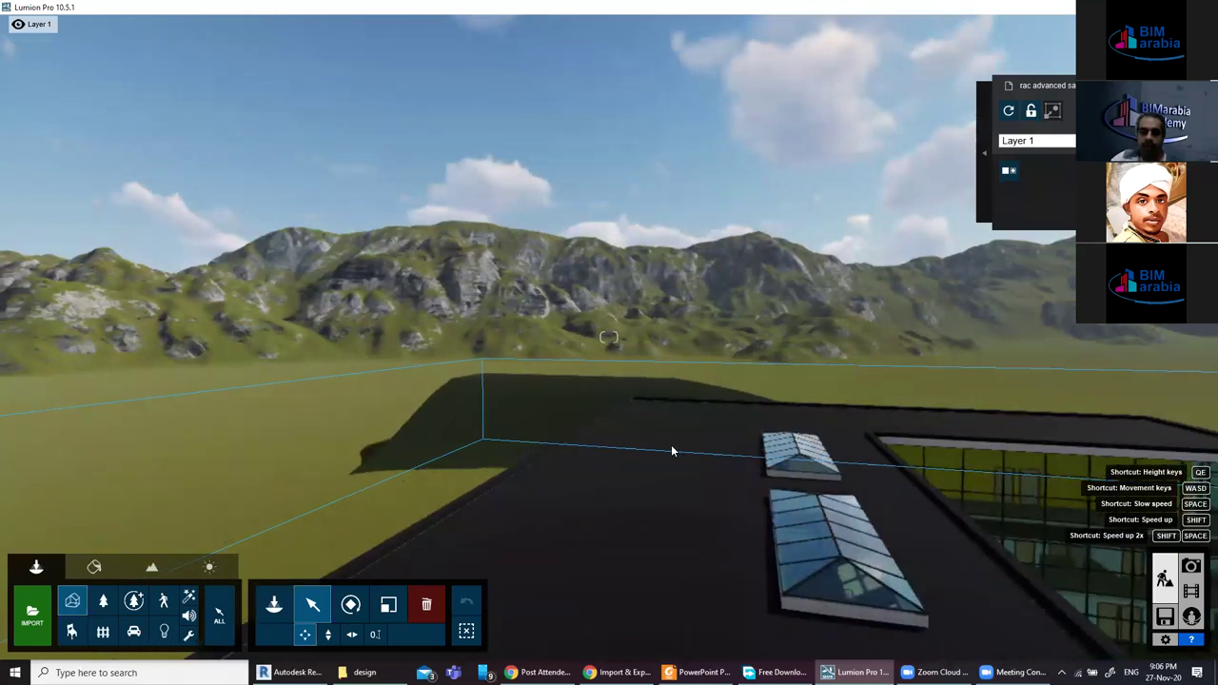
right_drag(671, 444, 530, 310)
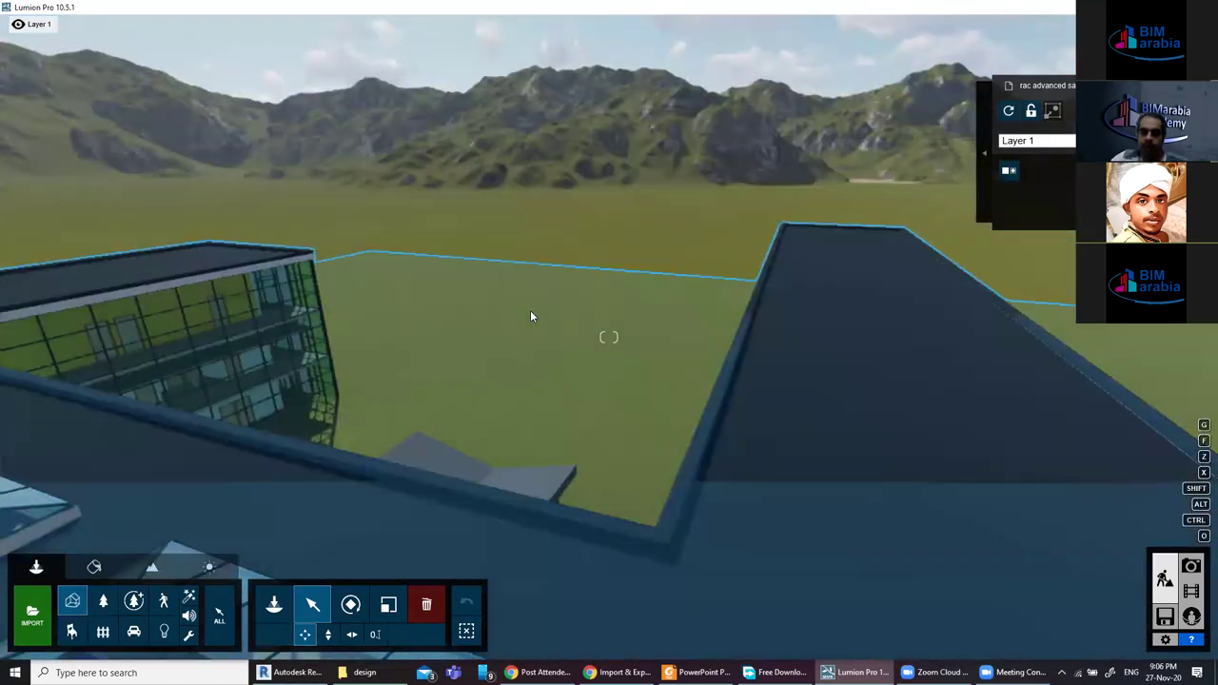
key(e)
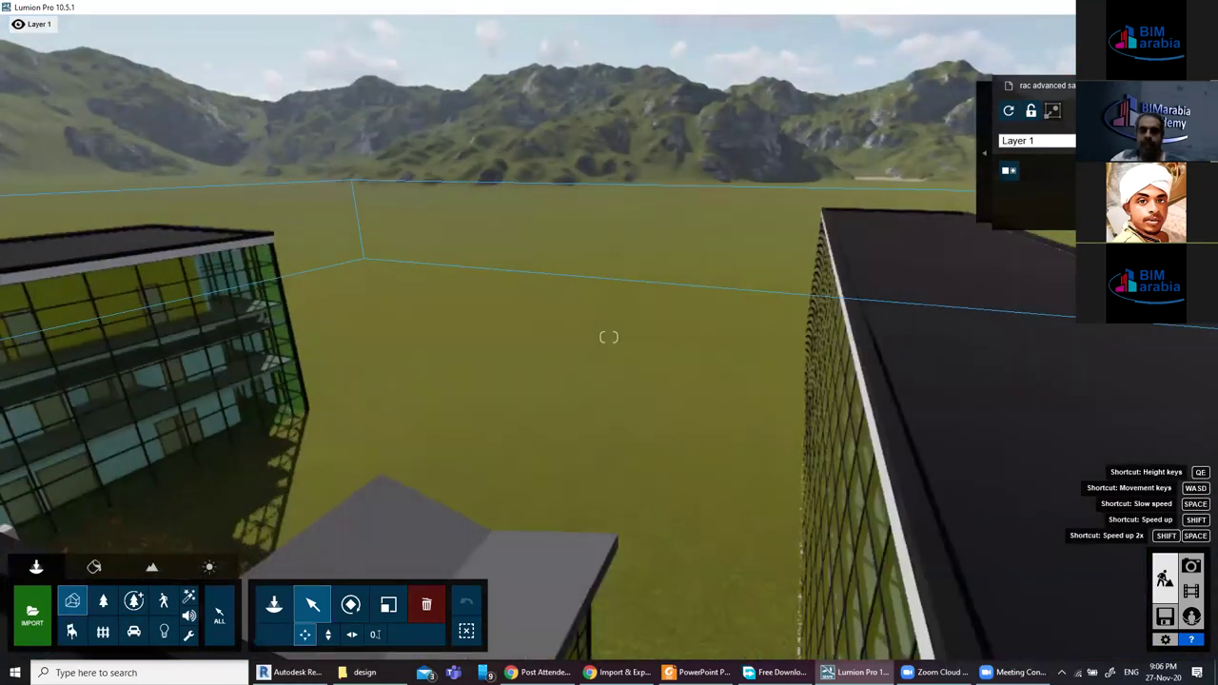
right_drag(495, 352, 36, 568)
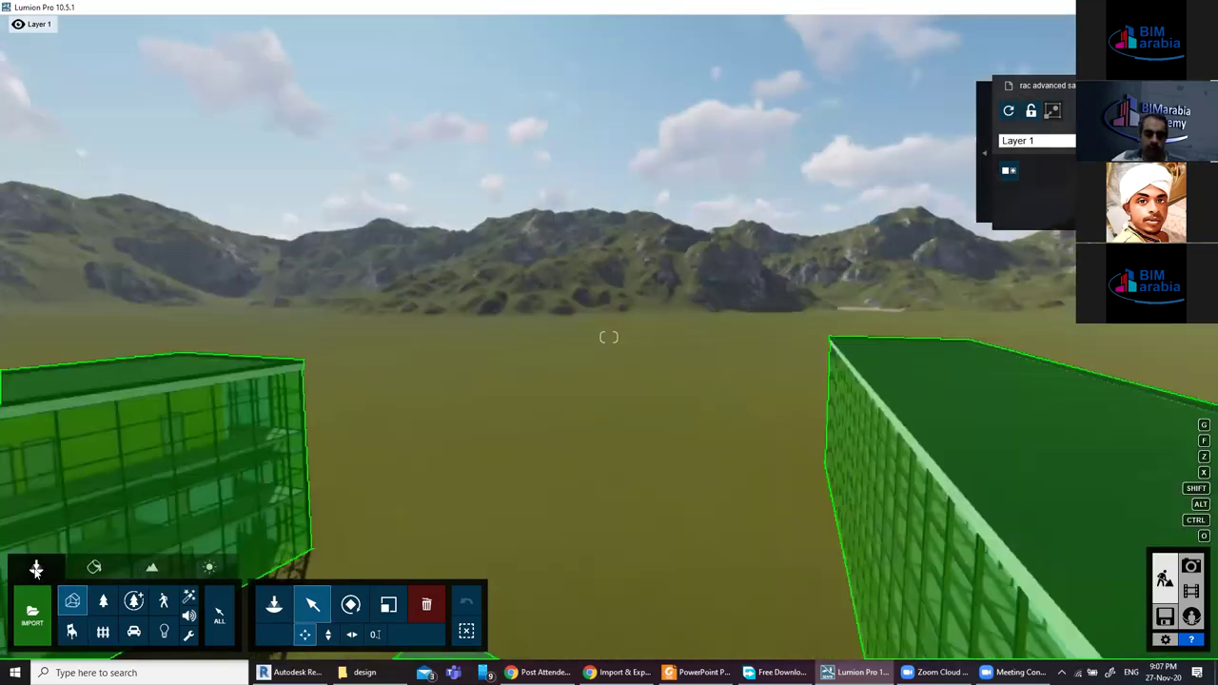
click(36, 568)
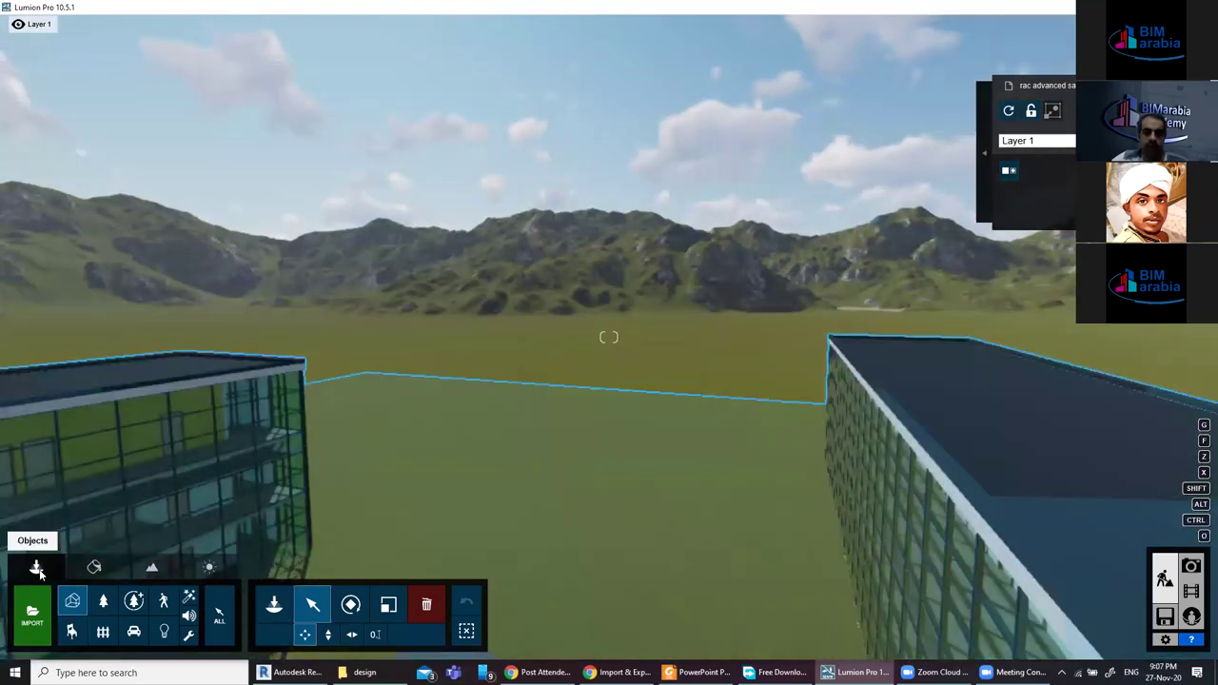
Choose a tree from the Nature library and plant the first four trees on the grass.
click(105, 604)
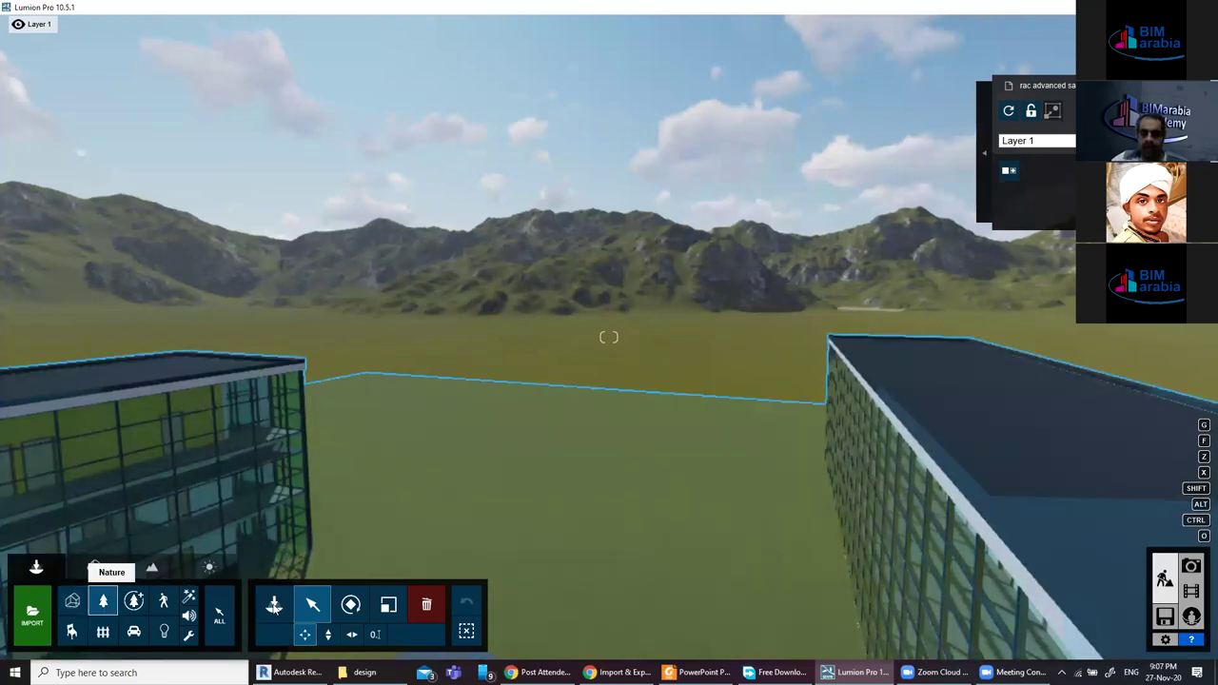
click(274, 605)
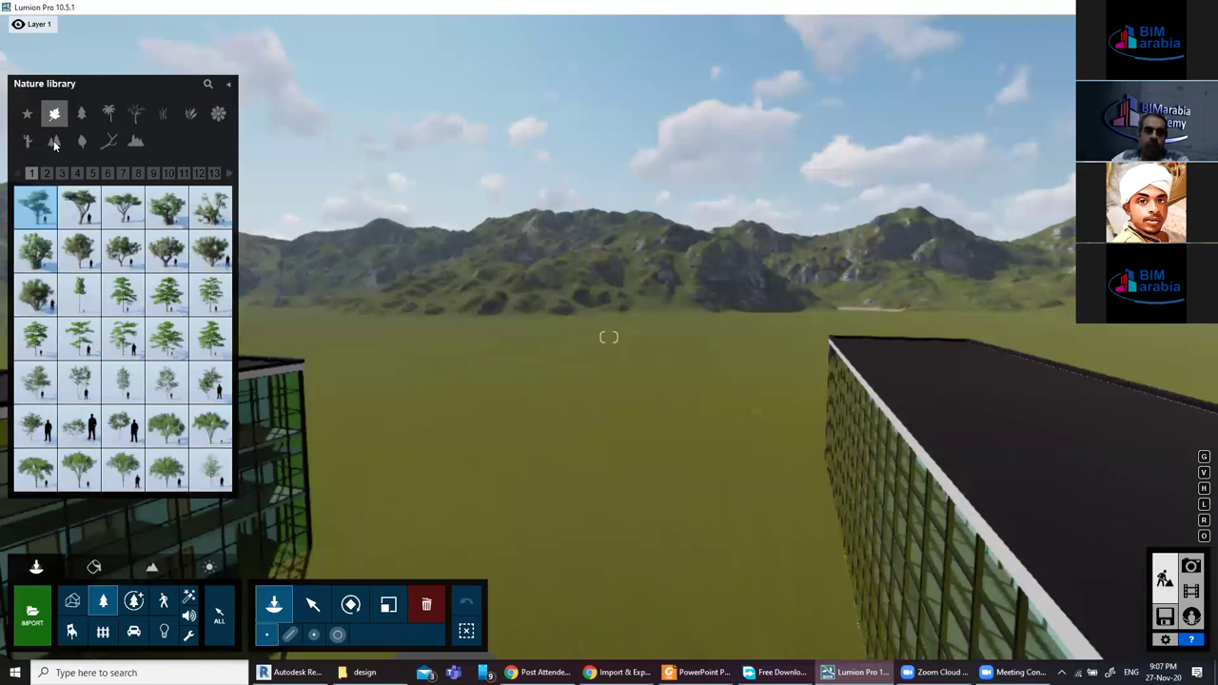
click(137, 145)
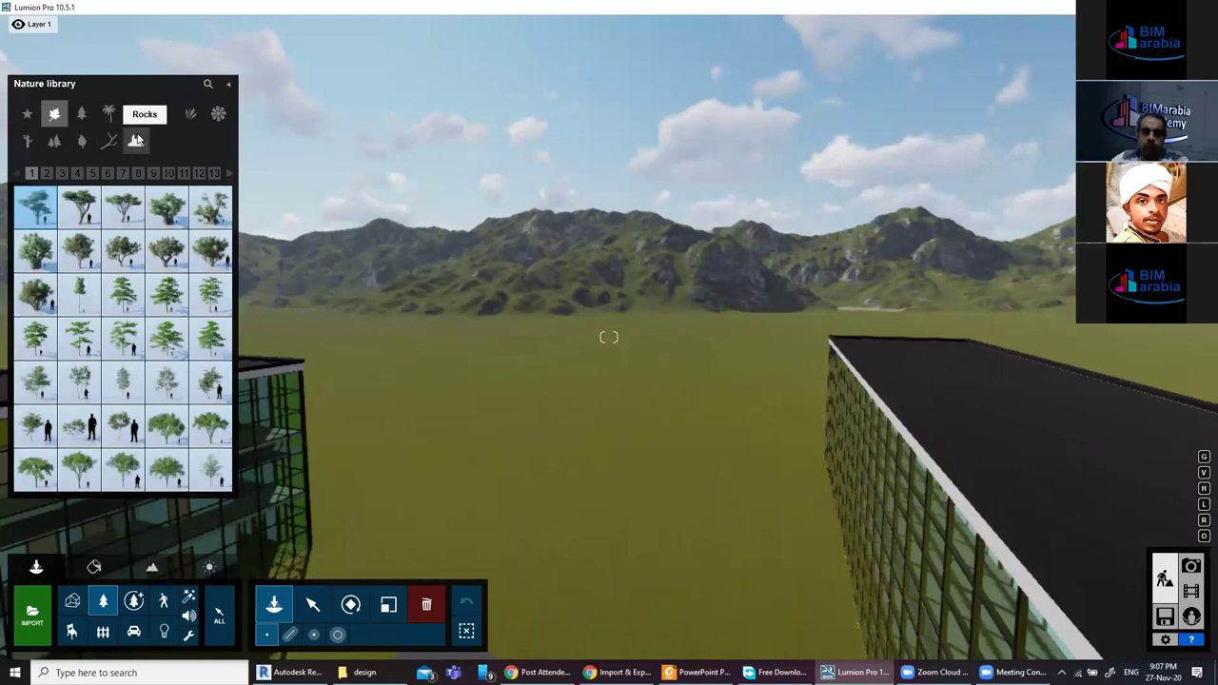
click(499, 449)
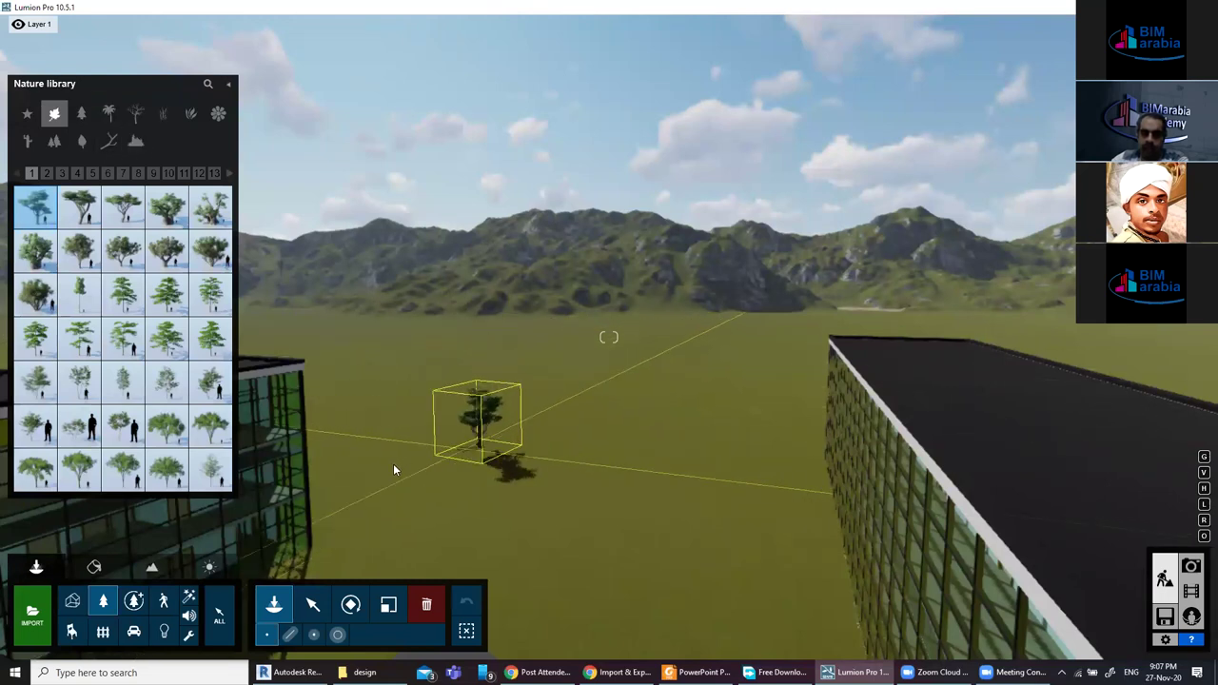
click(430, 452)
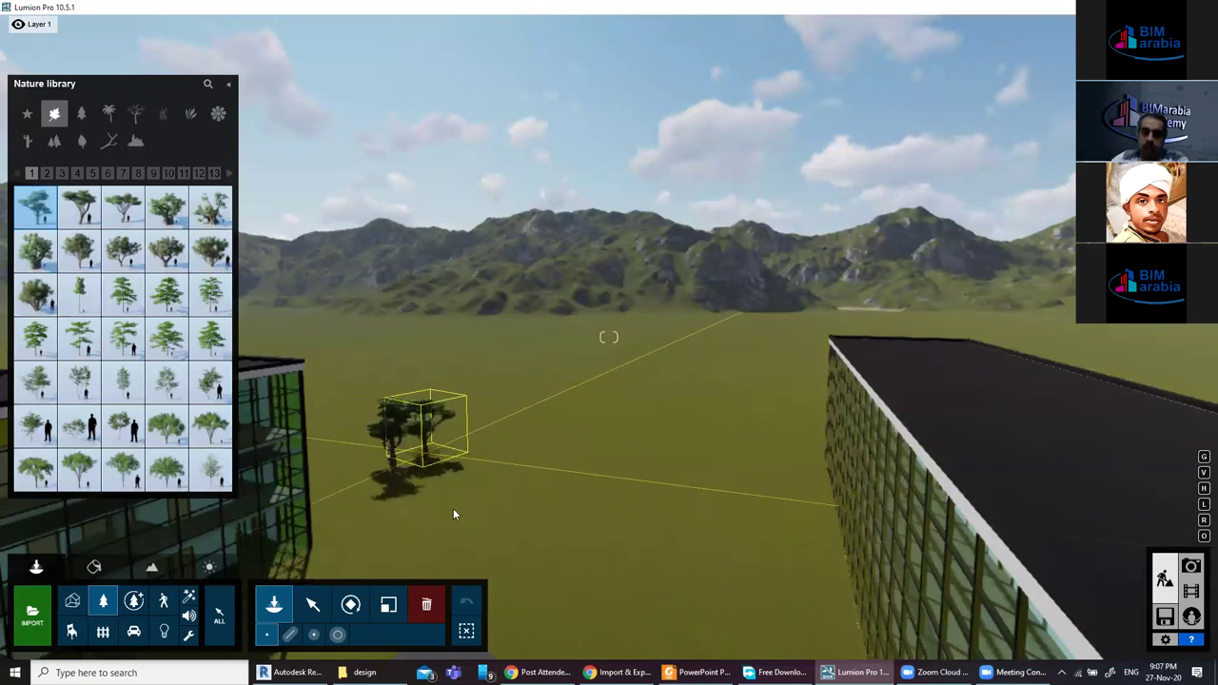
click(481, 467)
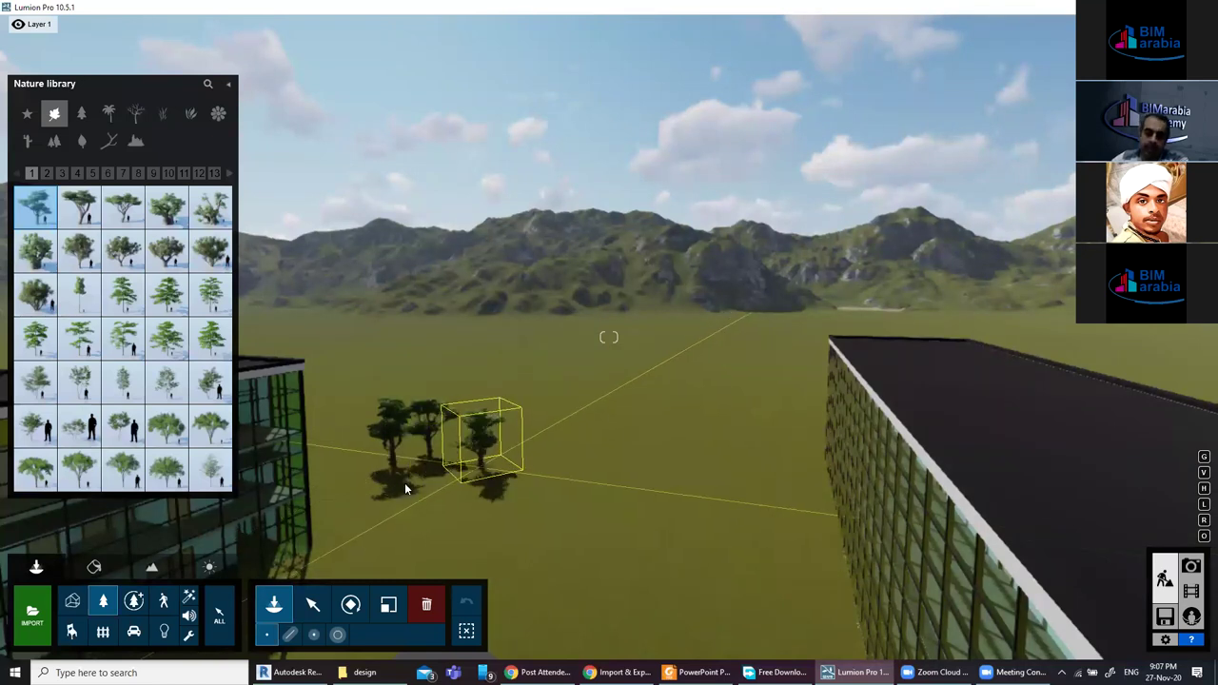
click(438, 486)
Plant several more trees around the group, turning the view between placements.
click(486, 487)
click(405, 504)
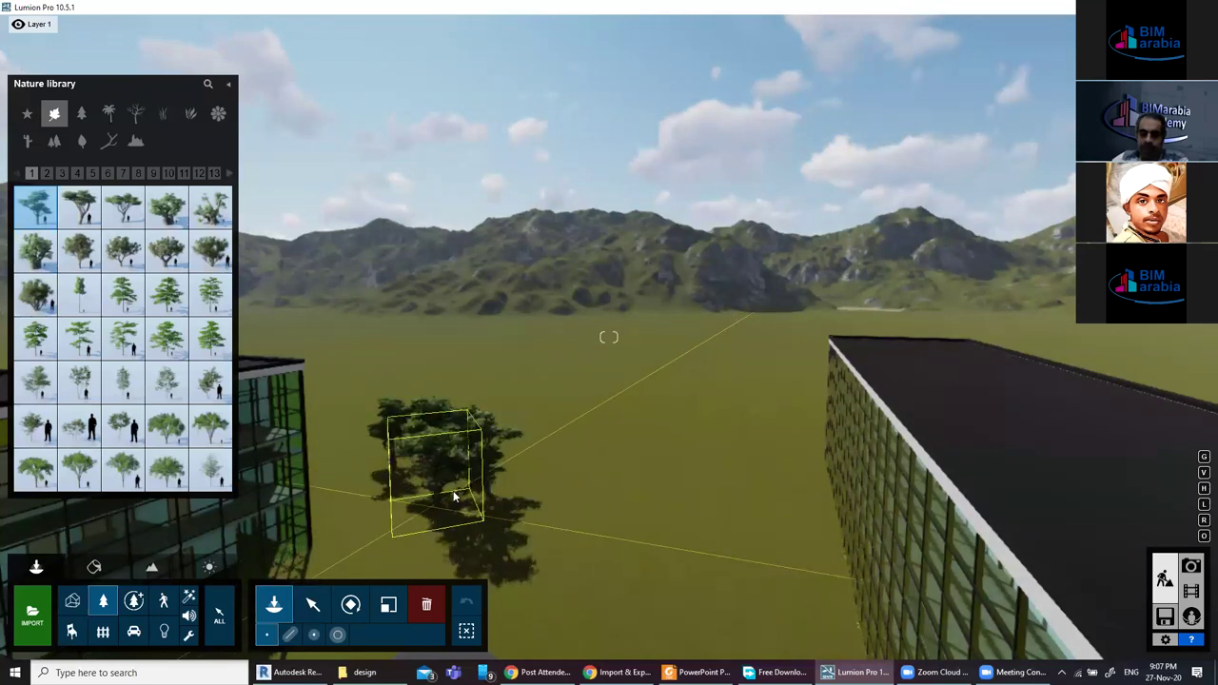
click(519, 469)
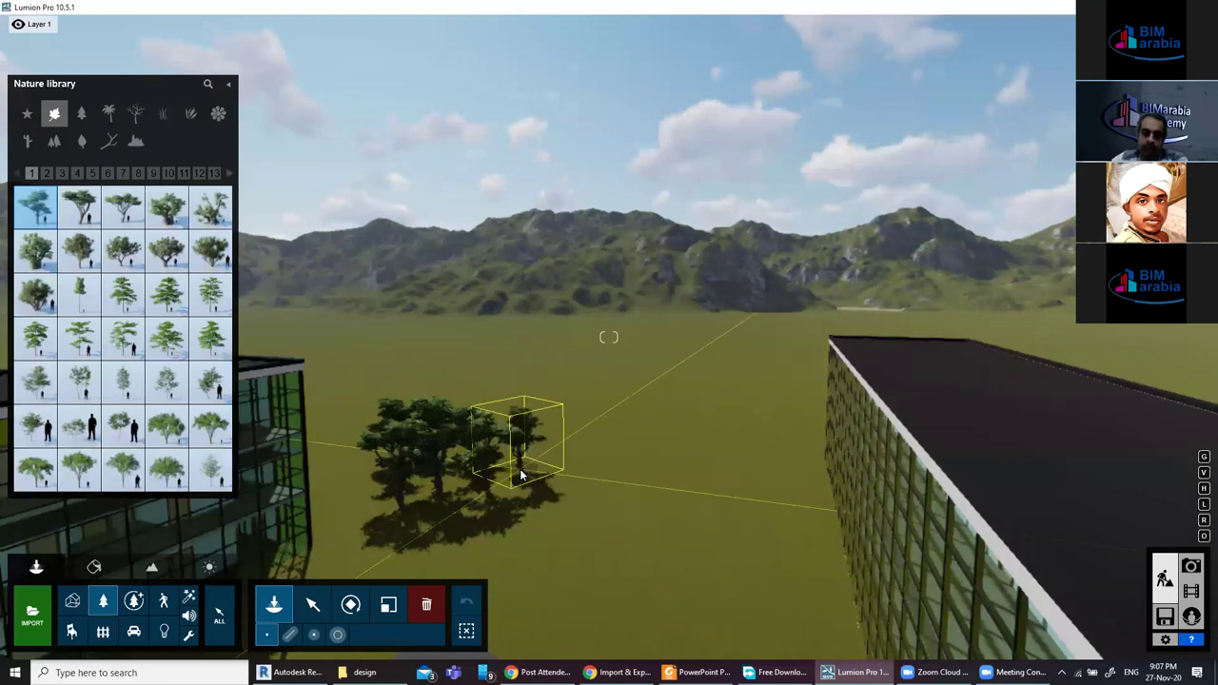
click(520, 469)
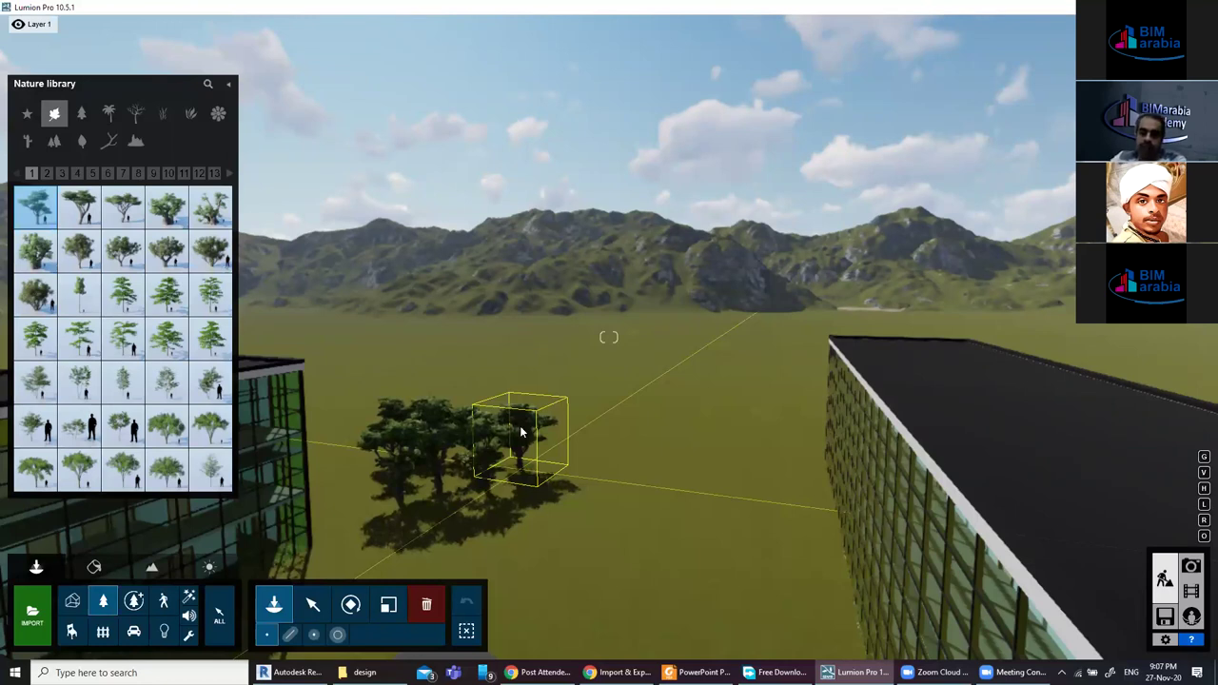
click(522, 474)
mouse_move(468, 471)
right_down()
mouse_move(433, 485)
mouse_move(465, 485)
right_up()
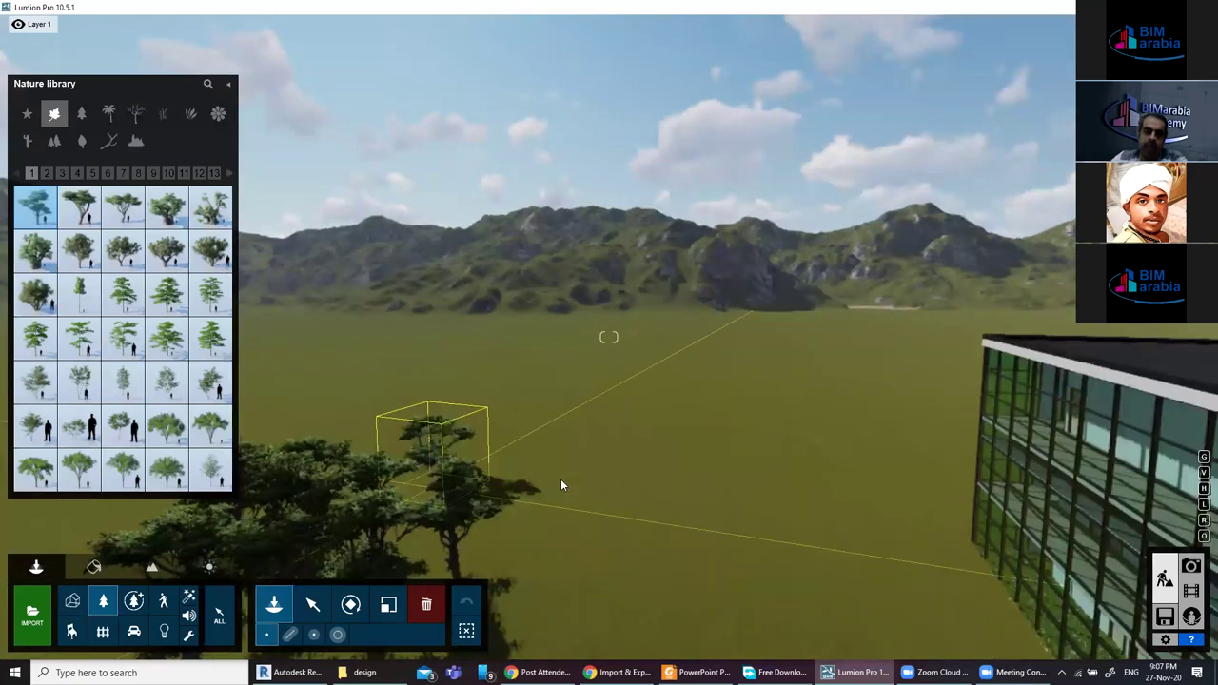
click(560, 485)
right_drag(560, 485, 2, 233)
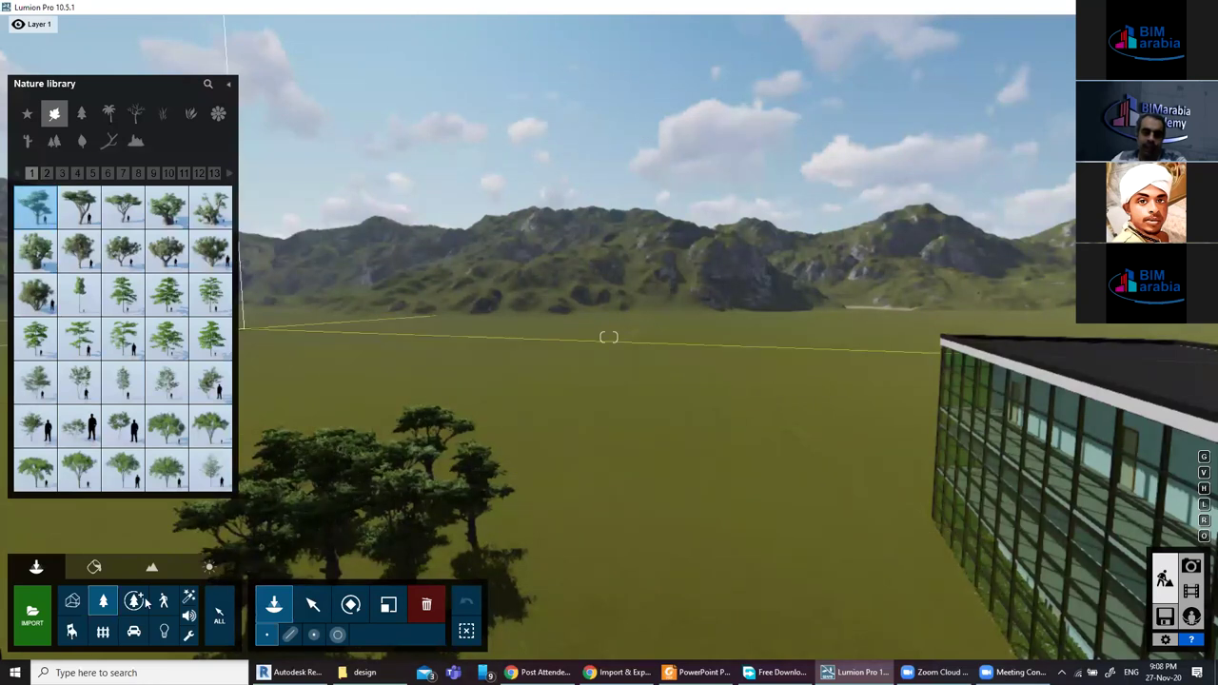
right_drag(145, 603, 139, 607)
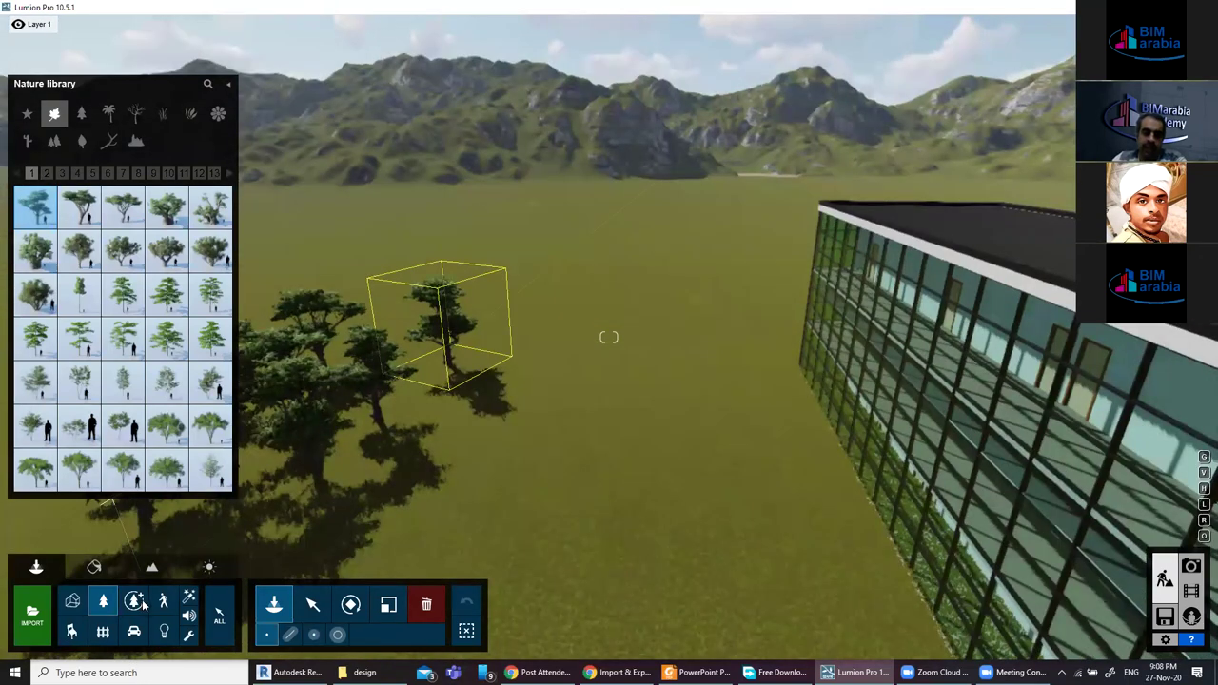
Place a red Japanese maple from the fine-detail Nature trees beside the green tree cluster.
click(137, 603)
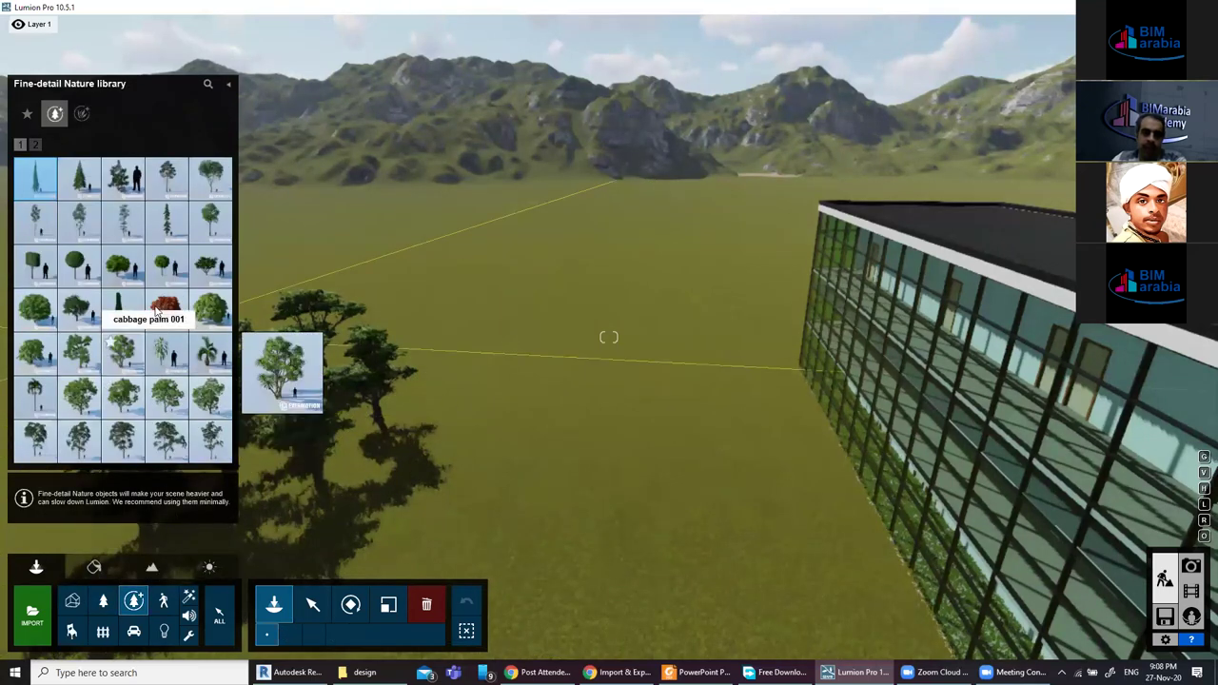
click(154, 305)
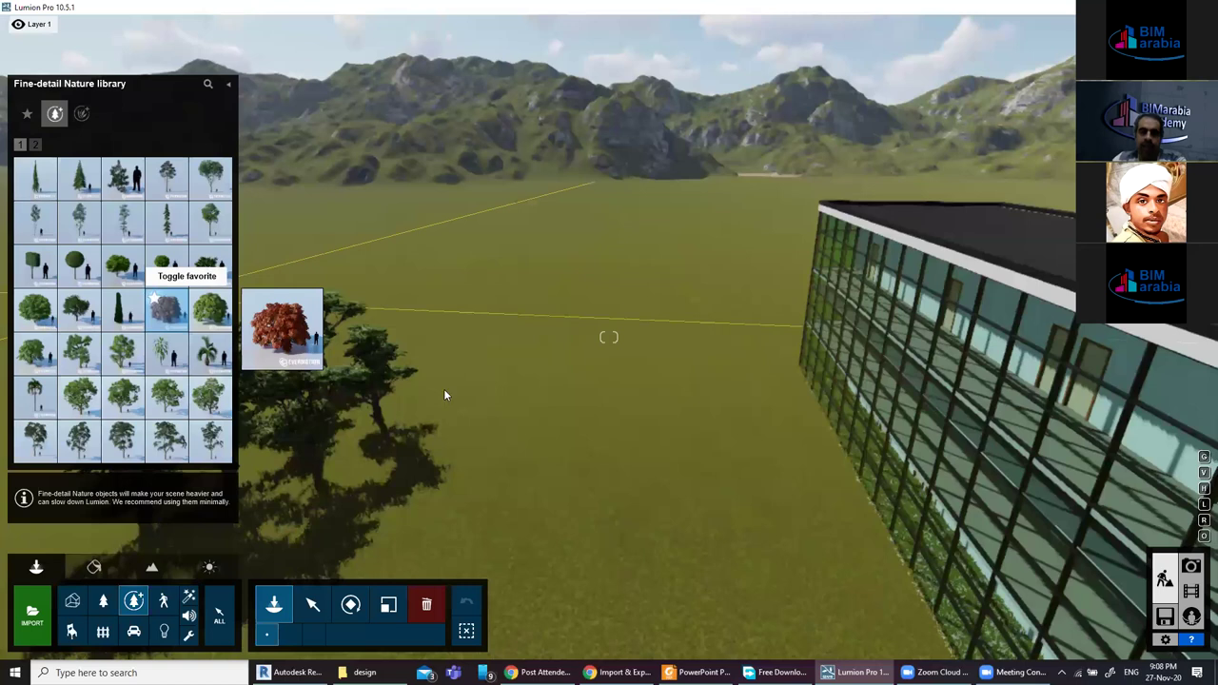
click(47, 120)
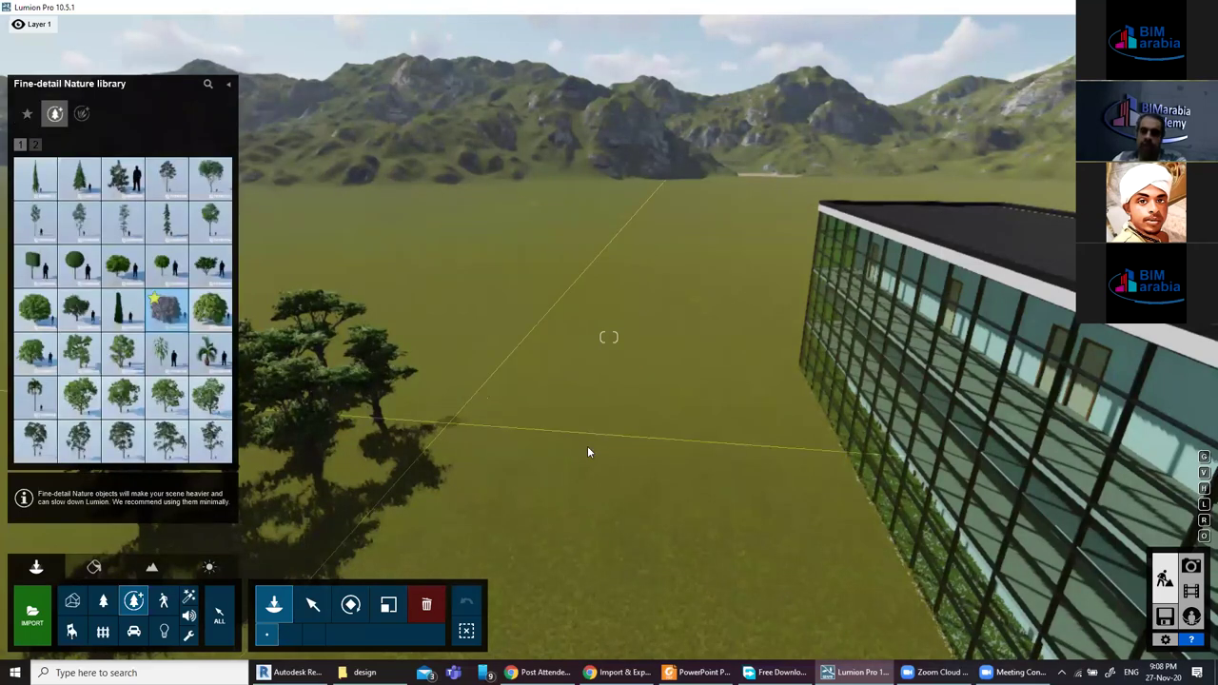
Place four Man Arab 0001 Idle figures on the lawn near the red maple.
click(171, 605)
mouse_move(211, 385)
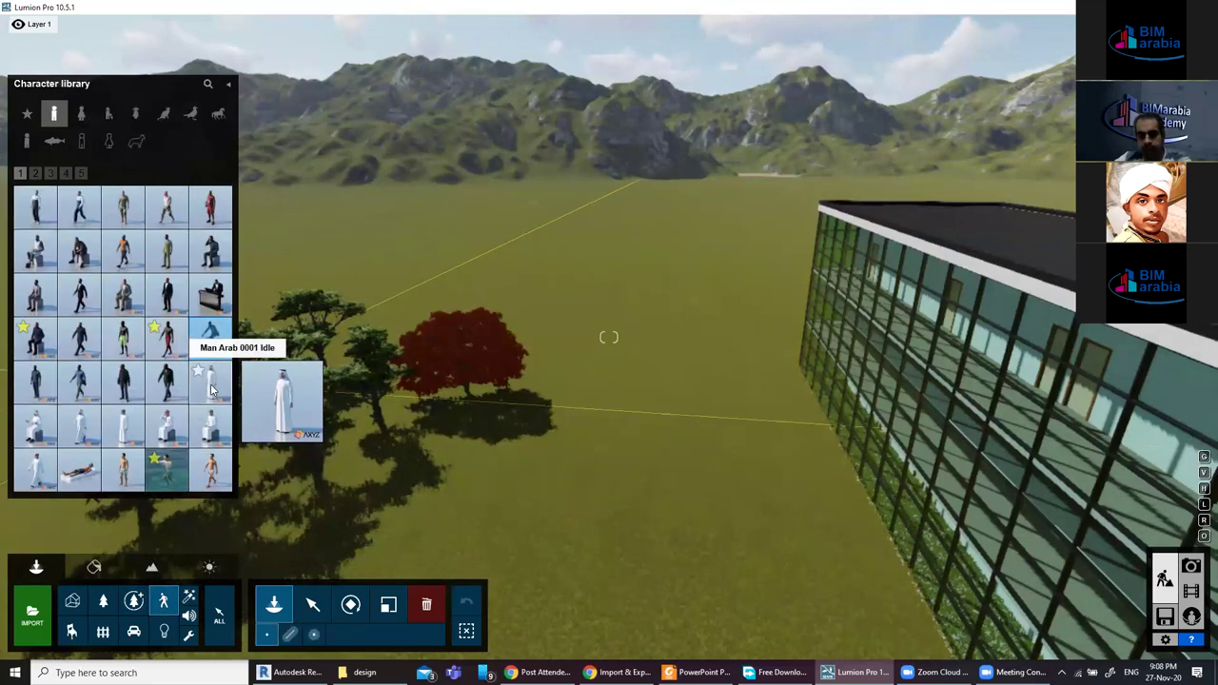
click(636, 426)
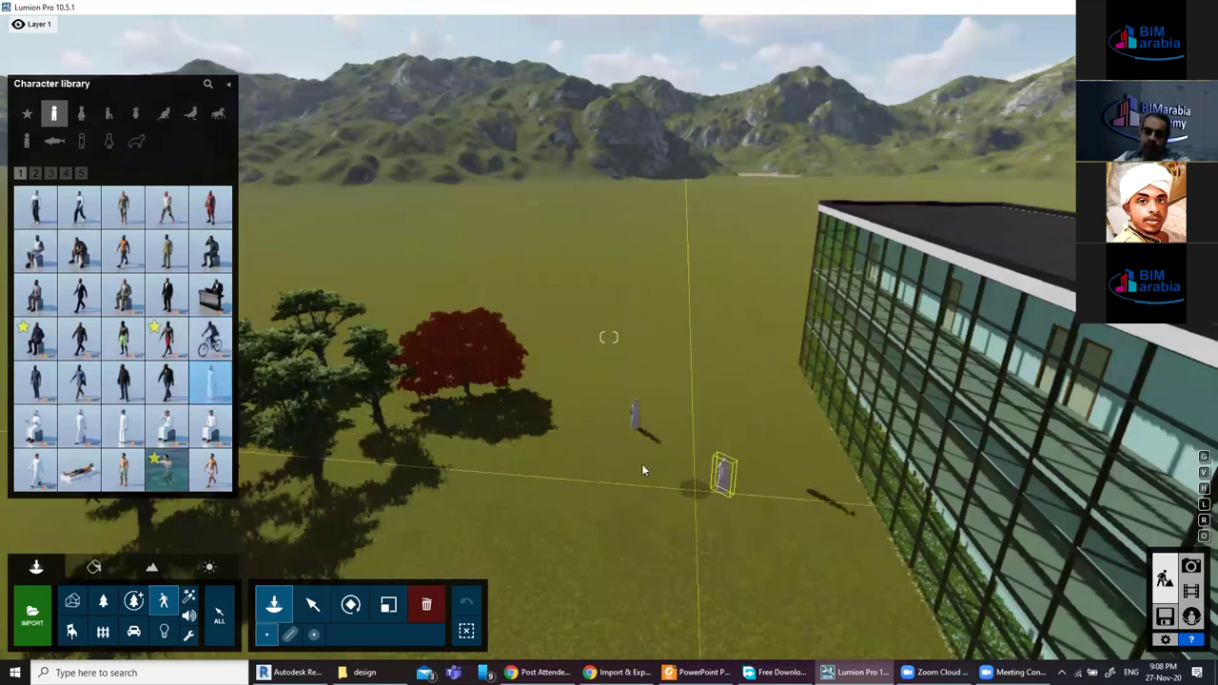
click(601, 494)
click(588, 493)
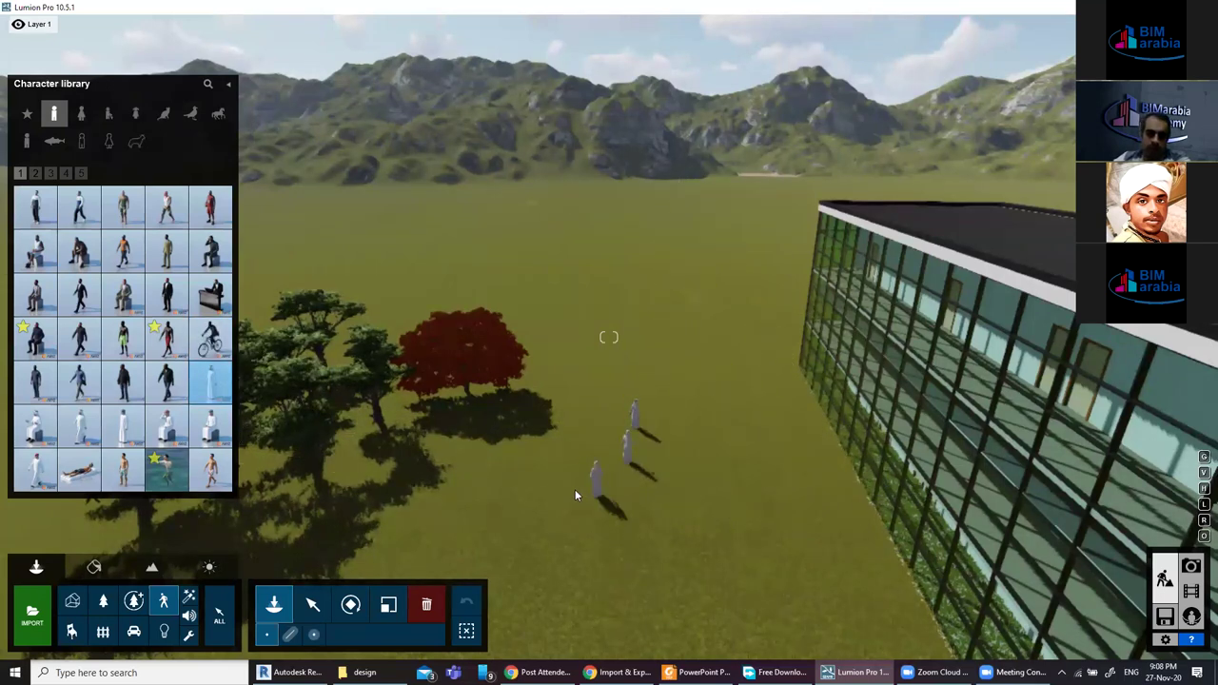
click(549, 491)
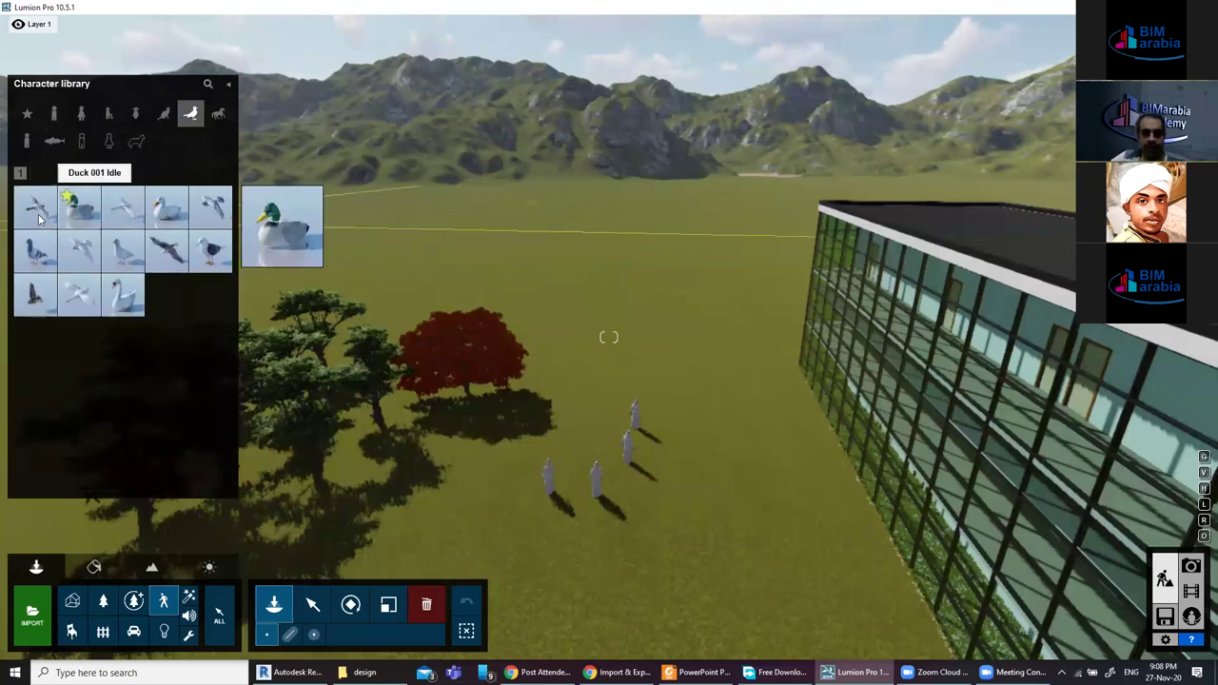
Place a Duck 002 Flying bird near the robed figures.
click(124, 206)
click(519, 514)
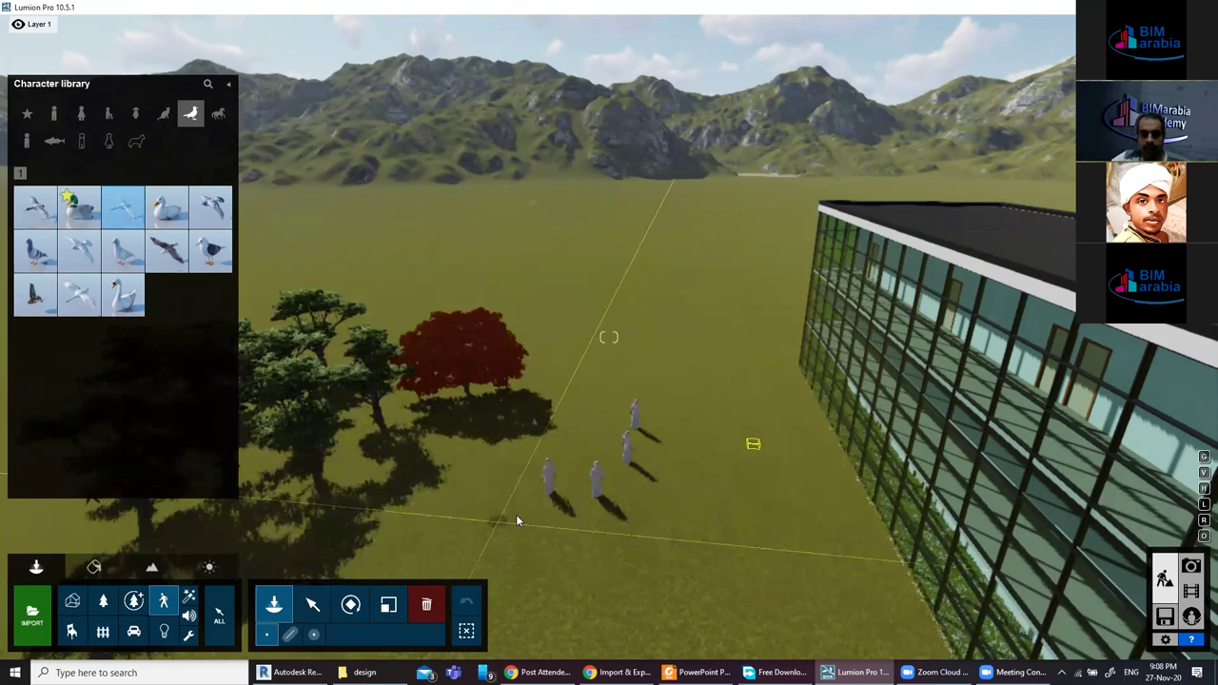
right_drag(478, 536, 477, 535)
right_drag(489, 381, 455, 420)
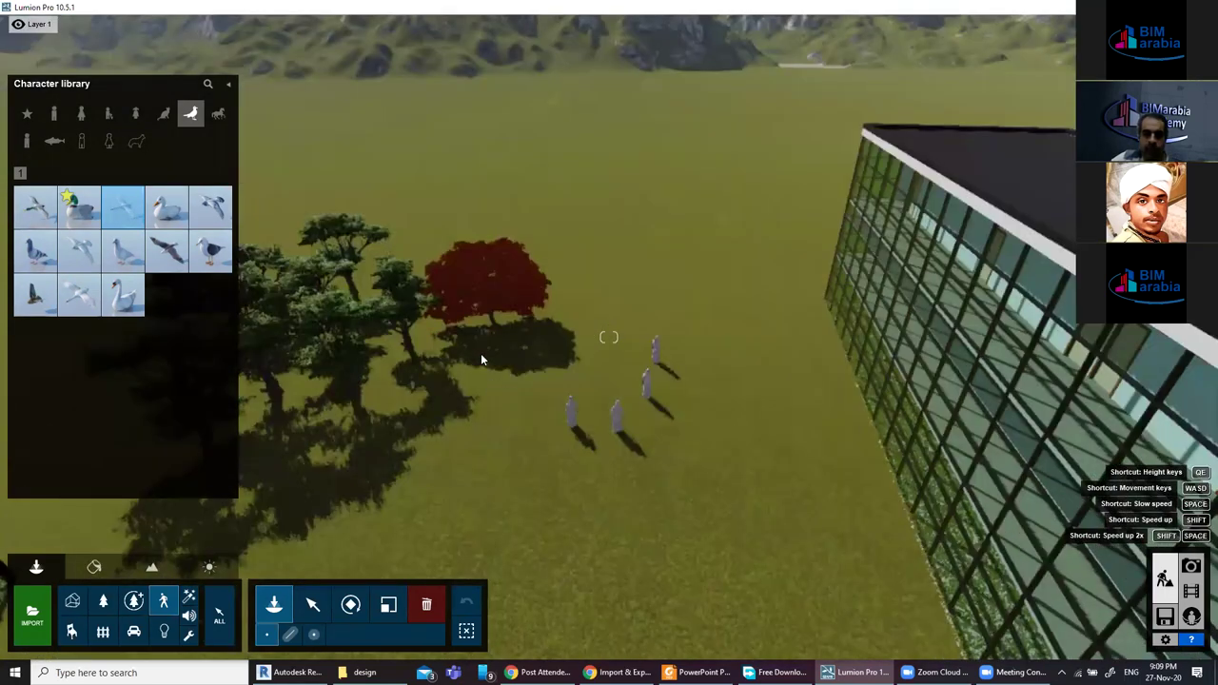
key(w)
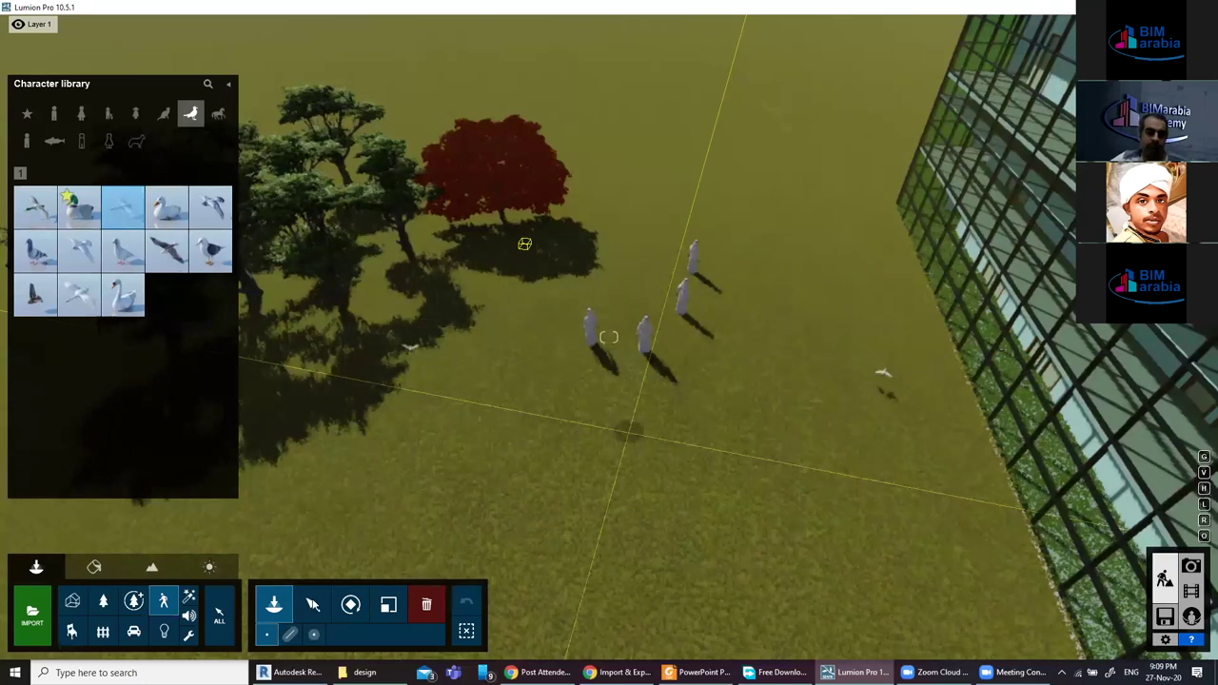
Move one robed figure about 12.3 m toward the building and open its Type in position entry.
click(312, 605)
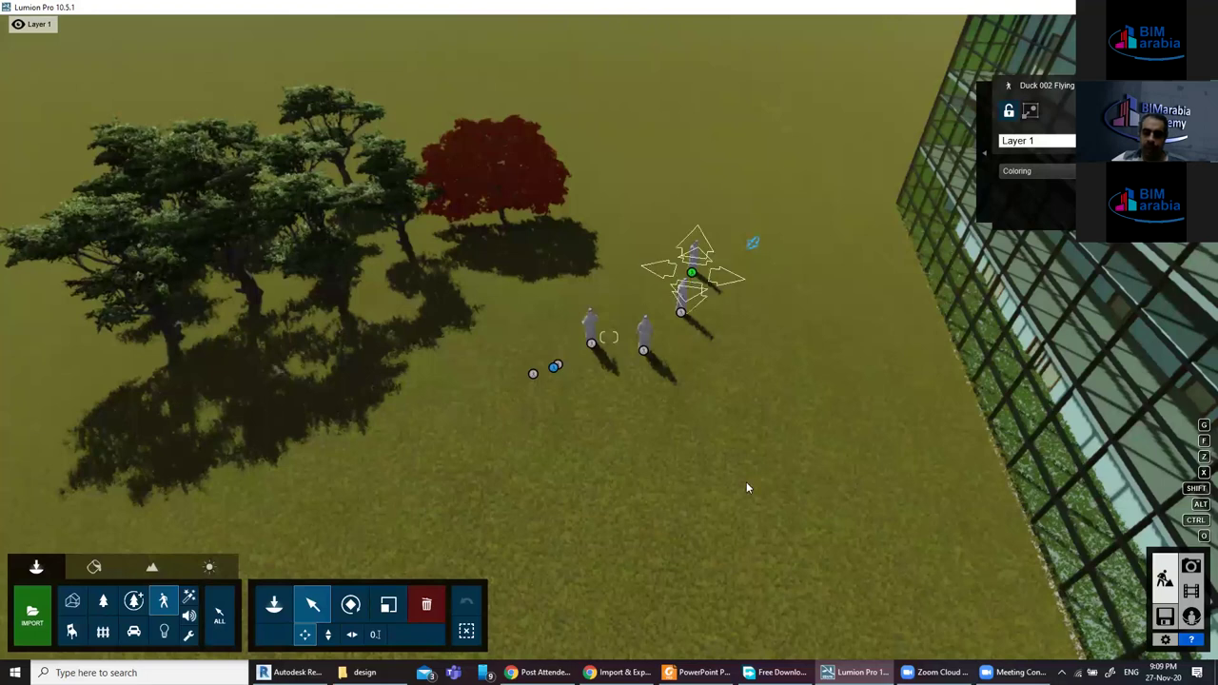
drag(691, 276, 750, 466)
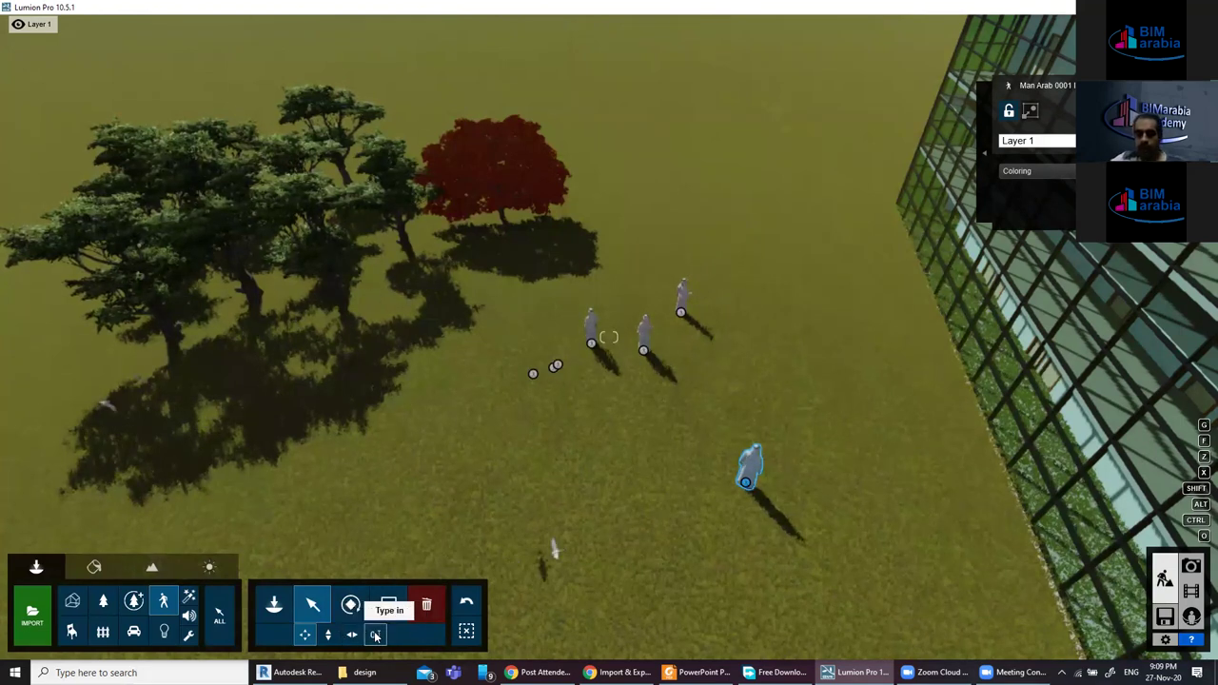
click(375, 635)
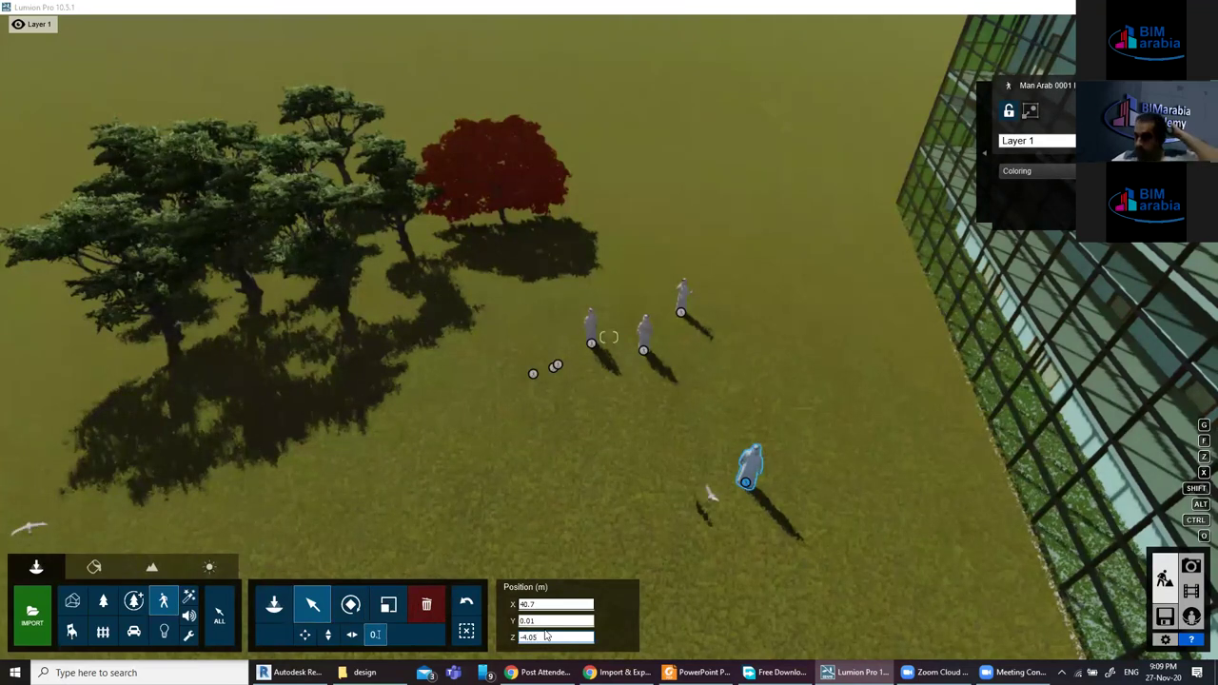
Place two fountains from the Effects library on the lawn beside the robed figures.
click(188, 598)
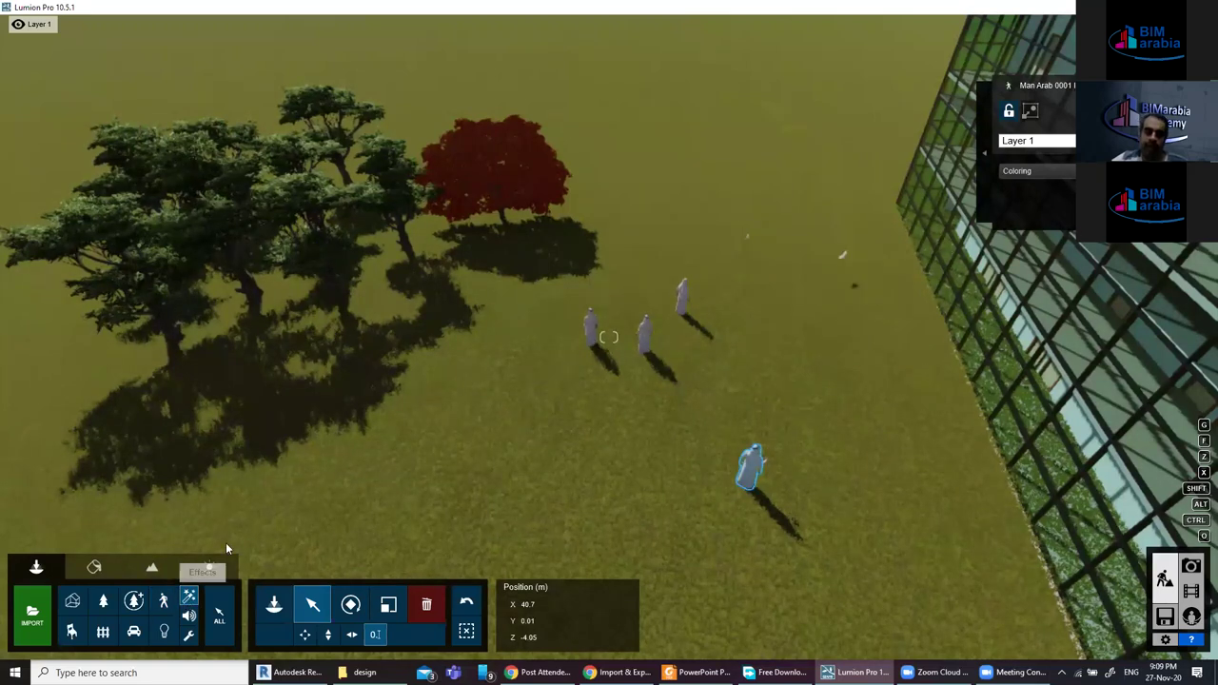
click(274, 606)
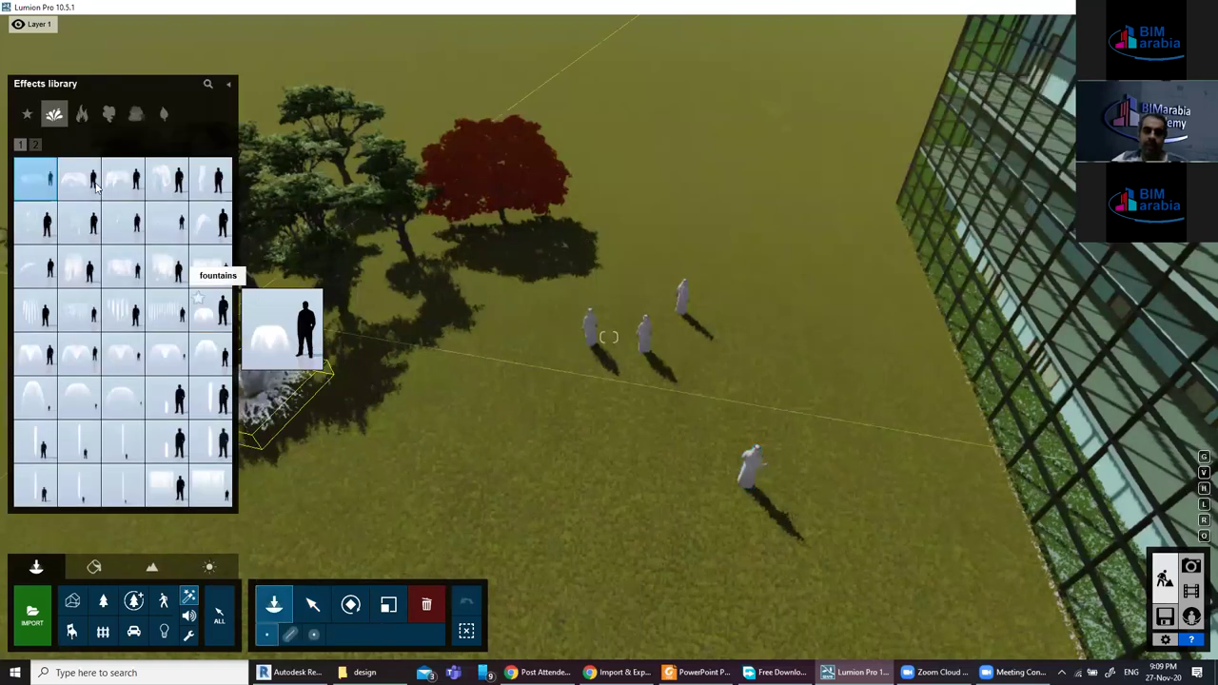
click(73, 180)
click(484, 429)
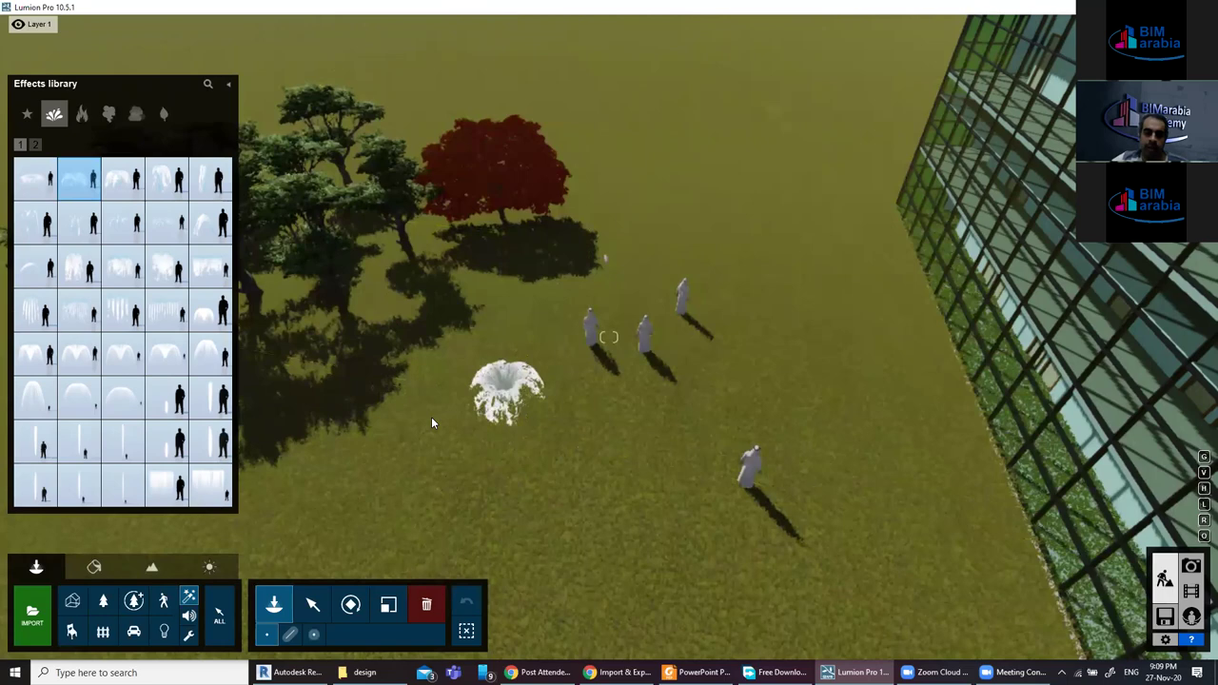
scroll(332, 444, up, 2)
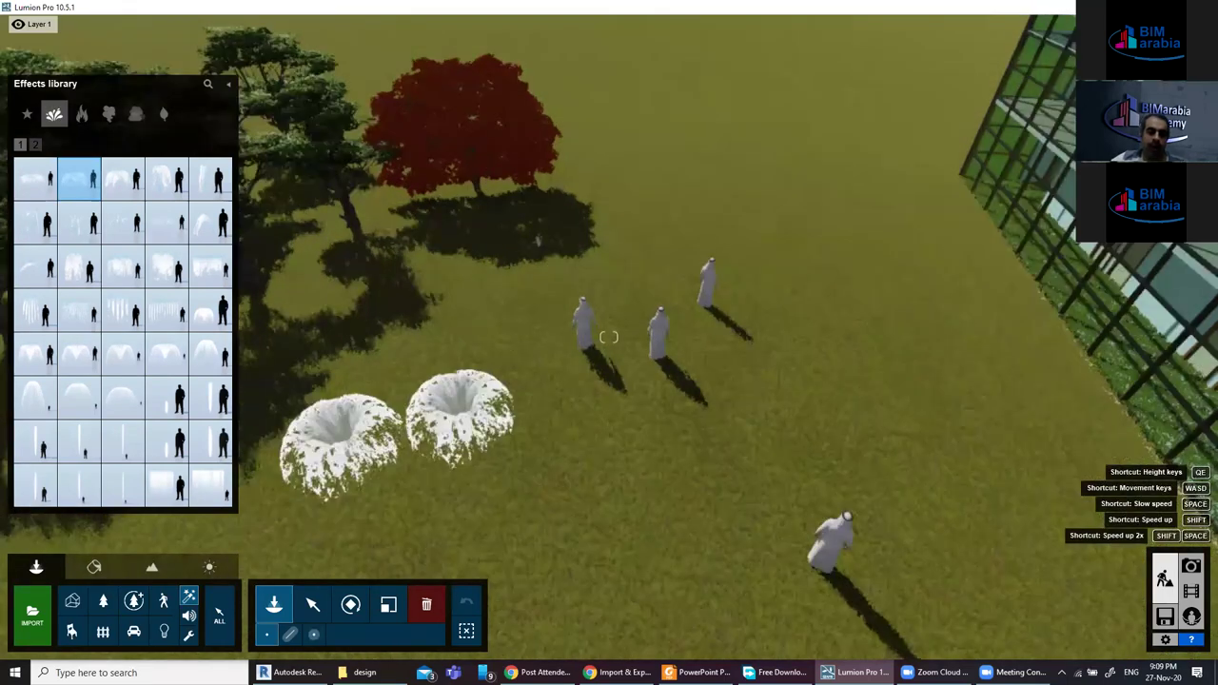
scroll(332, 444, up, 3)
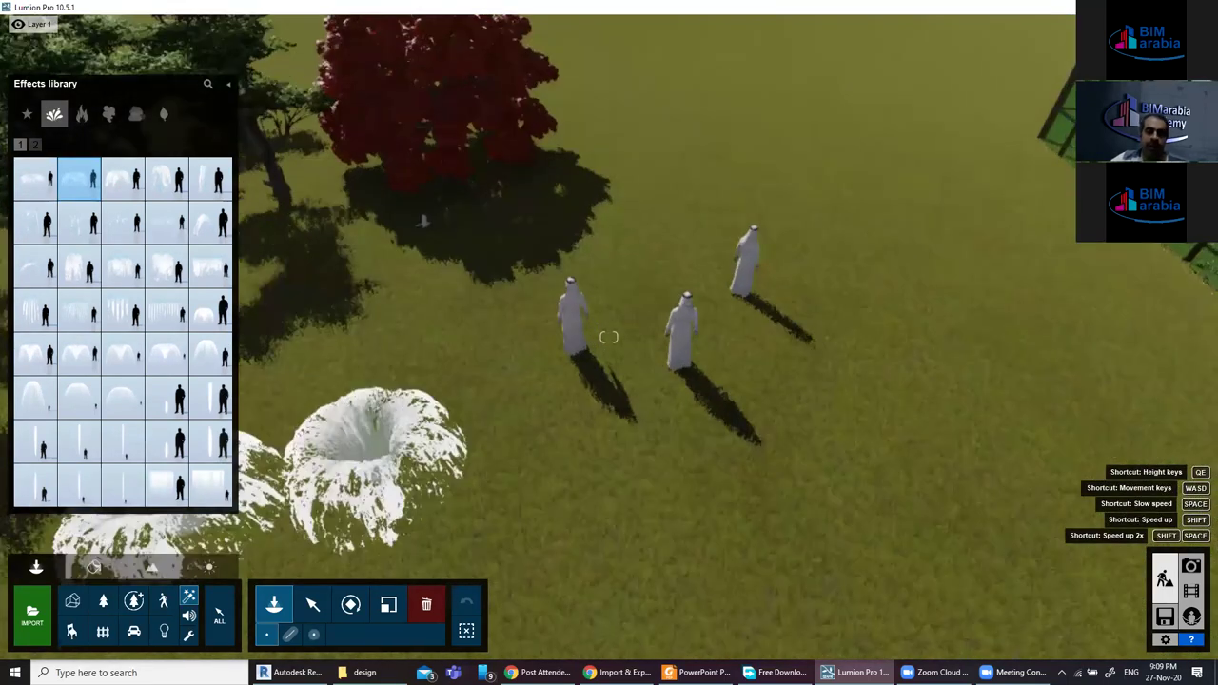
right_drag(608, 336, 339, 433)
scroll(415, 423, up, 2)
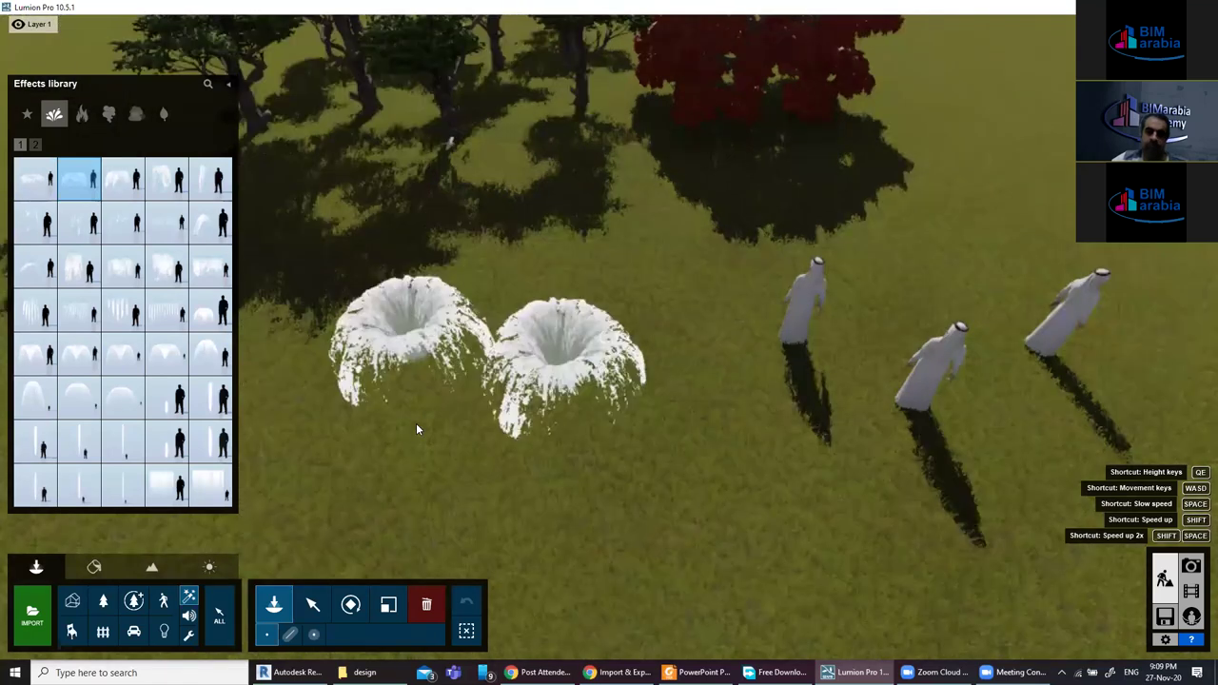
middle_drag(415, 428, 443, 430)
click(455, 459)
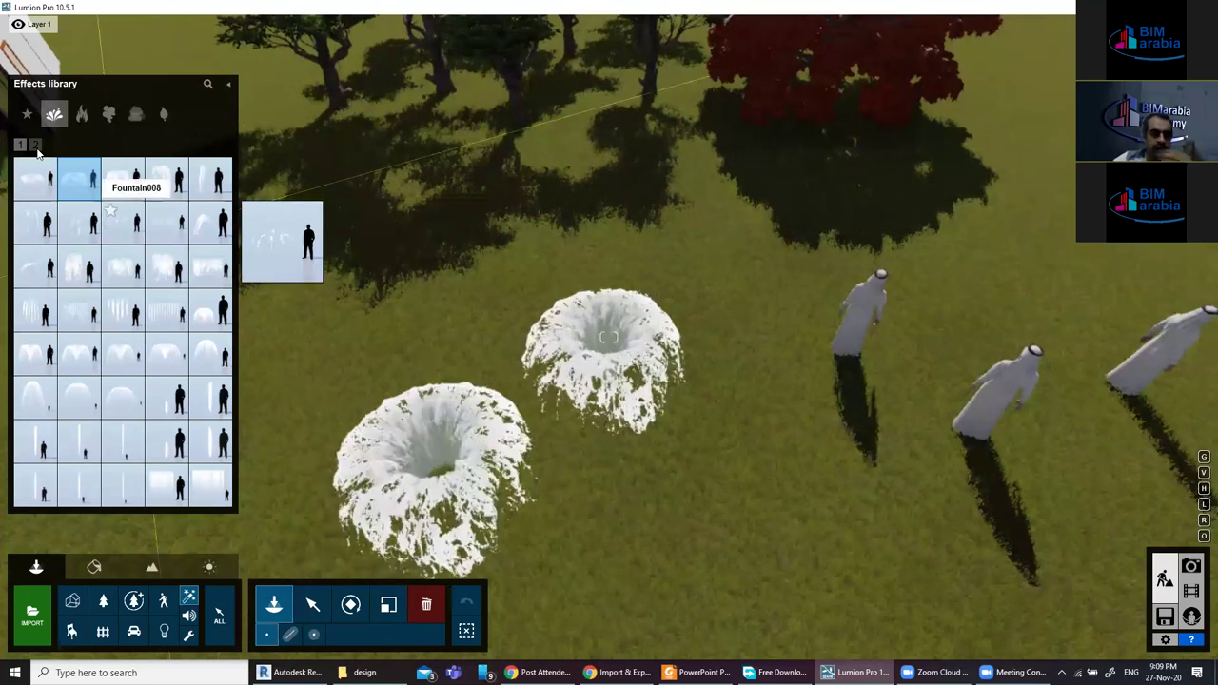
Place a water curtain fountain against the glass building's facade.
click(213, 487)
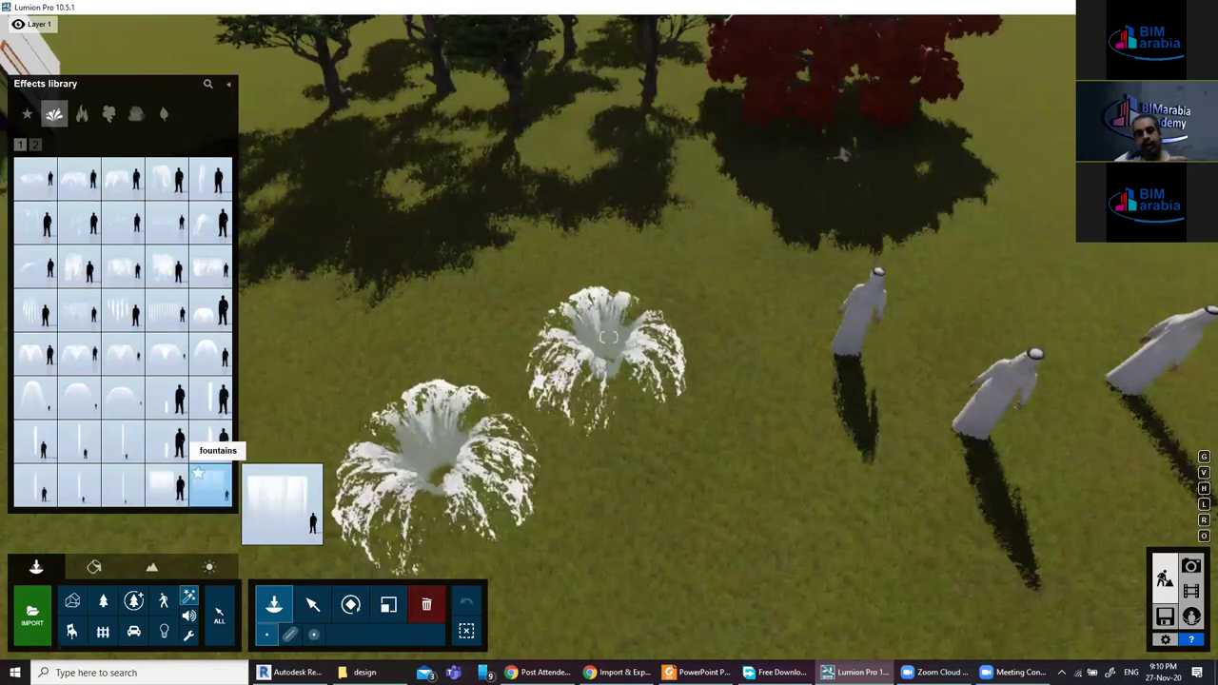
scroll(597, 283, down, 2)
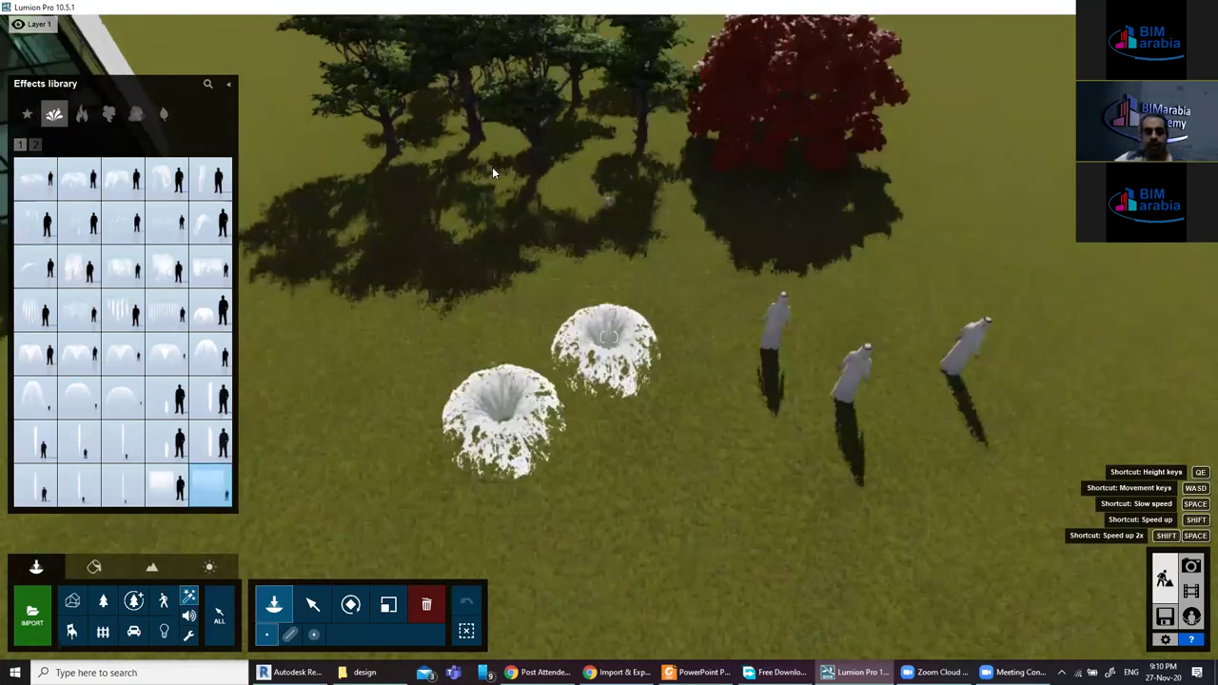
right_drag(492, 167, 505, 179)
scroll(504, 179, up, 1)
scroll(504, 175, up, 1)
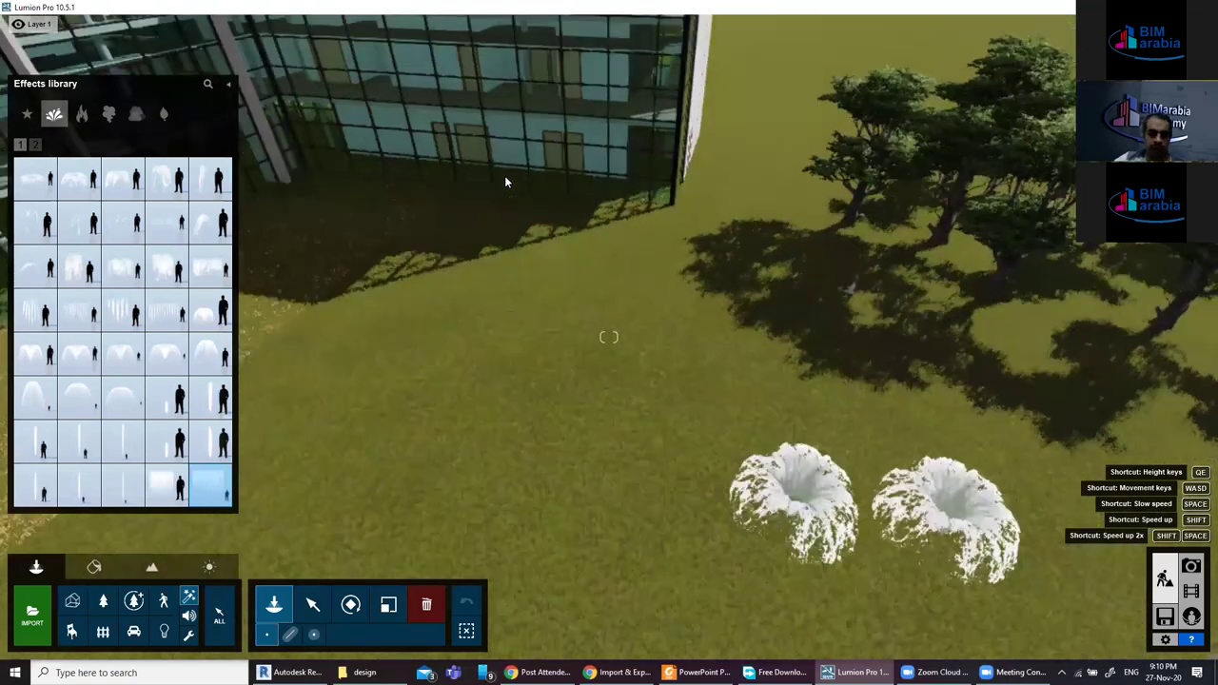
scroll(504, 175, up, 1)
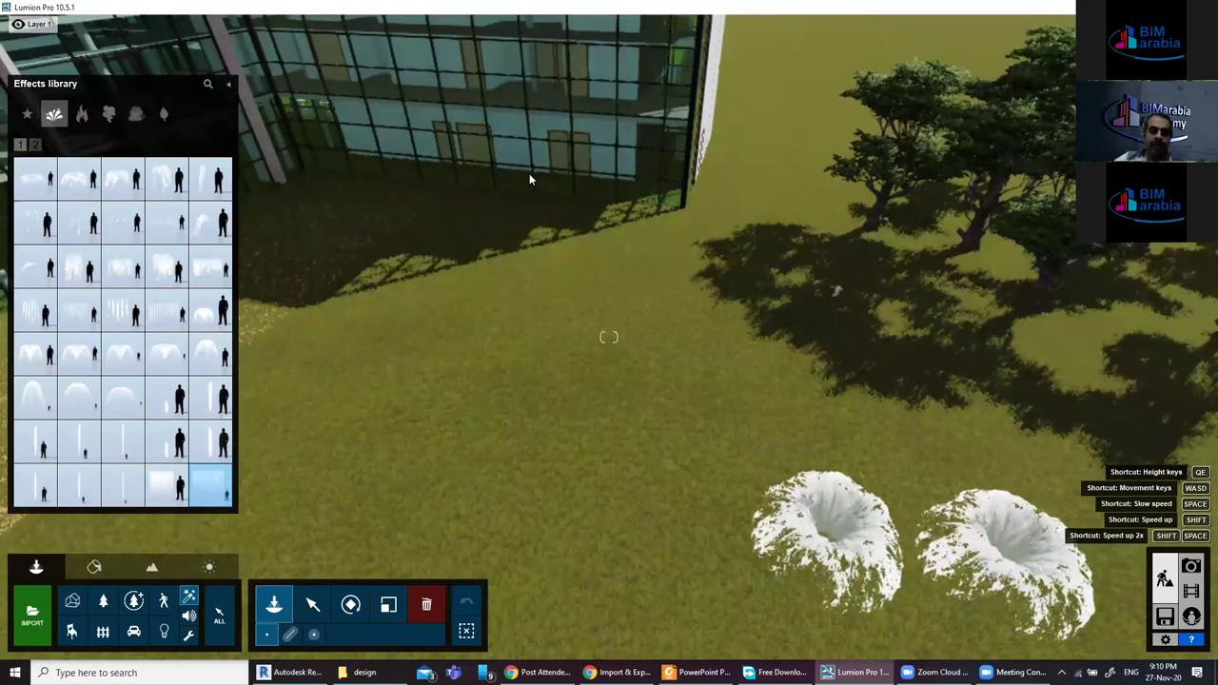
scroll(525, 176, up, 1)
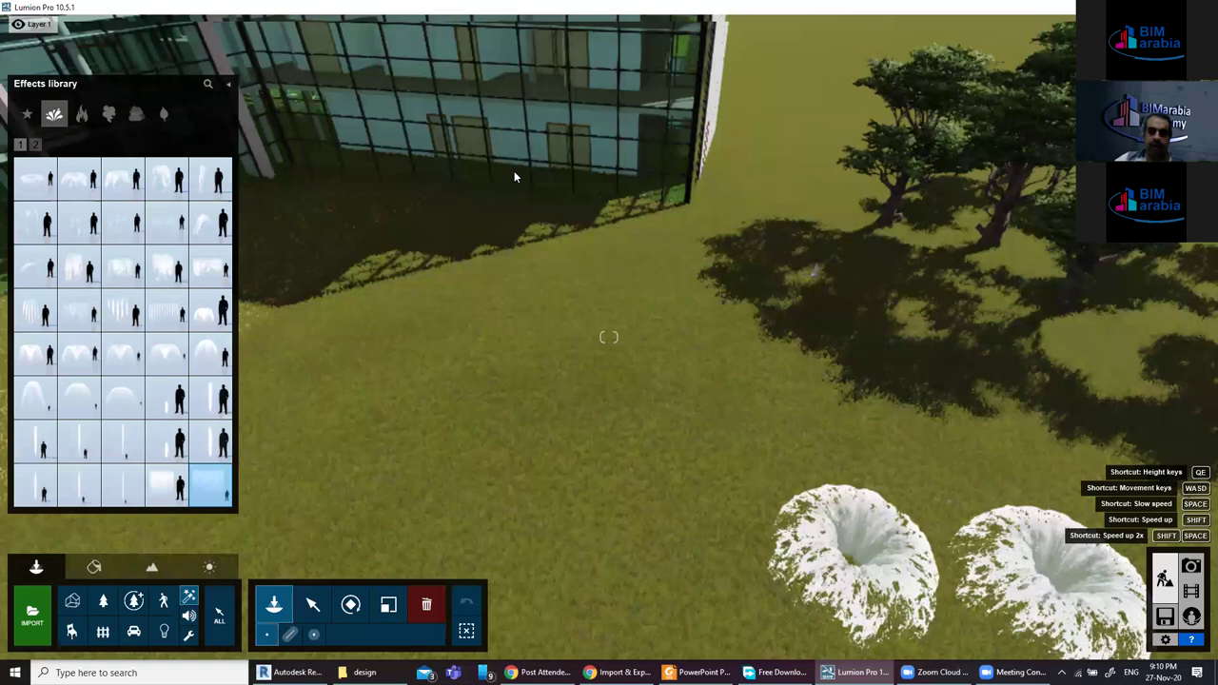
scroll(514, 175, up, 1)
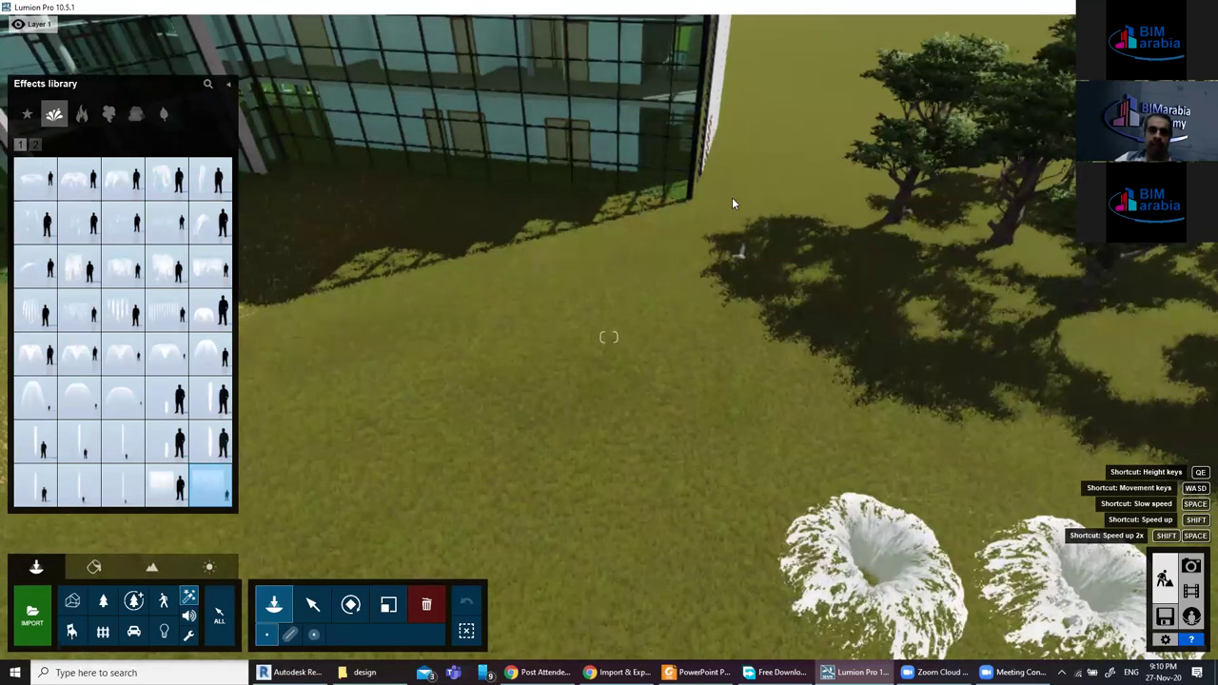
click(604, 243)
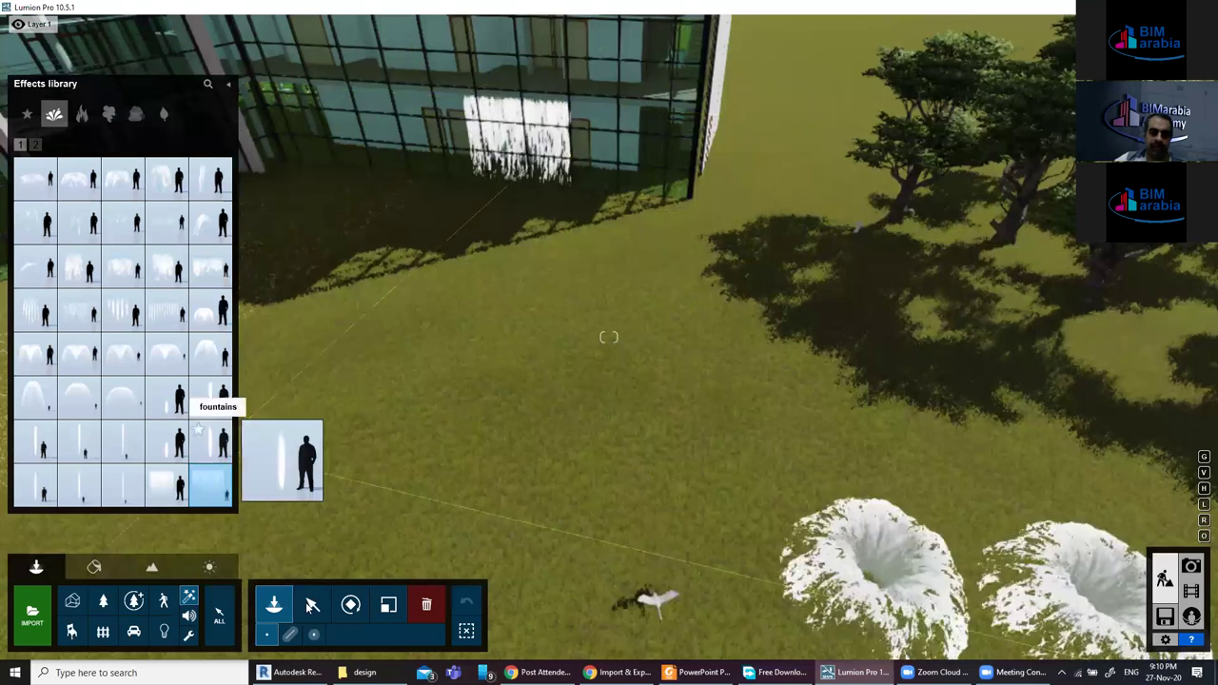
Select the water curtain and raise its size, water pressure to 0.5, foaminess and extra colour.
key(m)
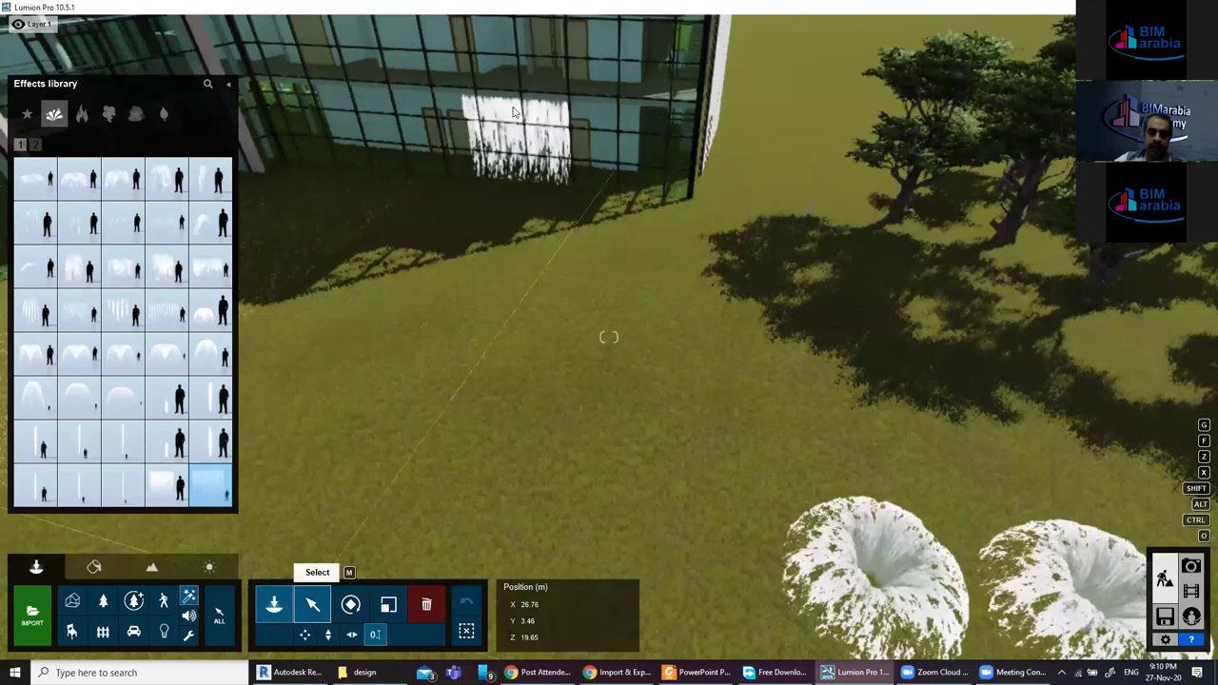
click(514, 112)
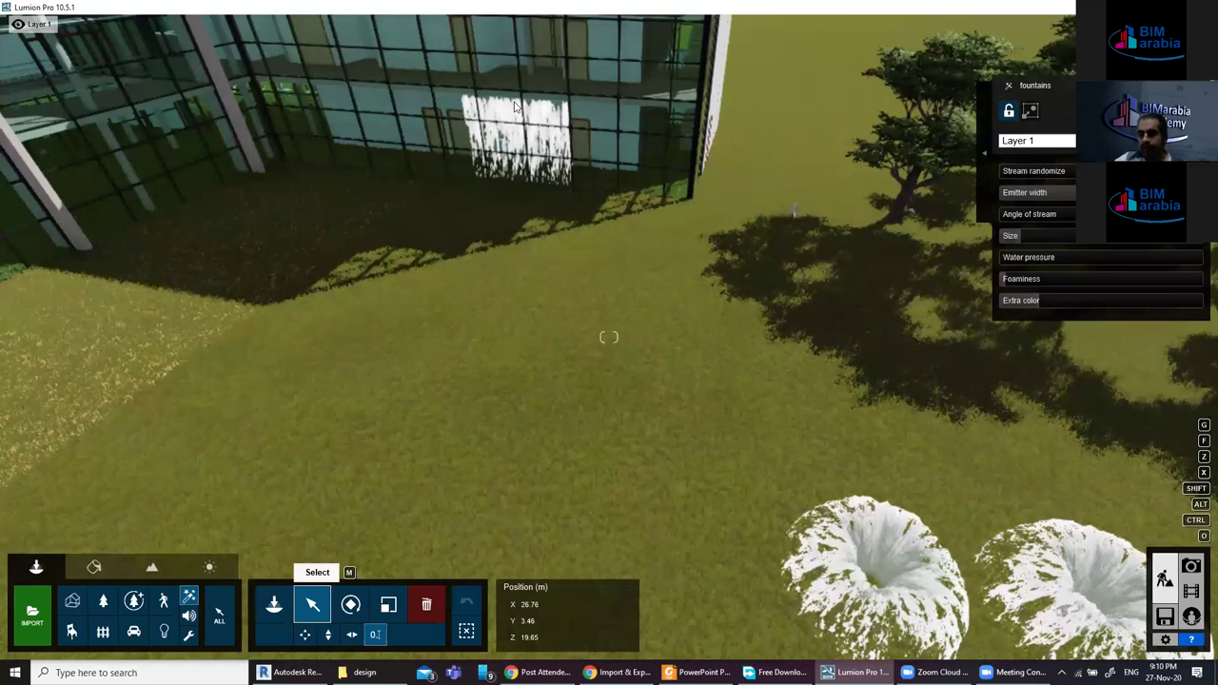
click(1089, 239)
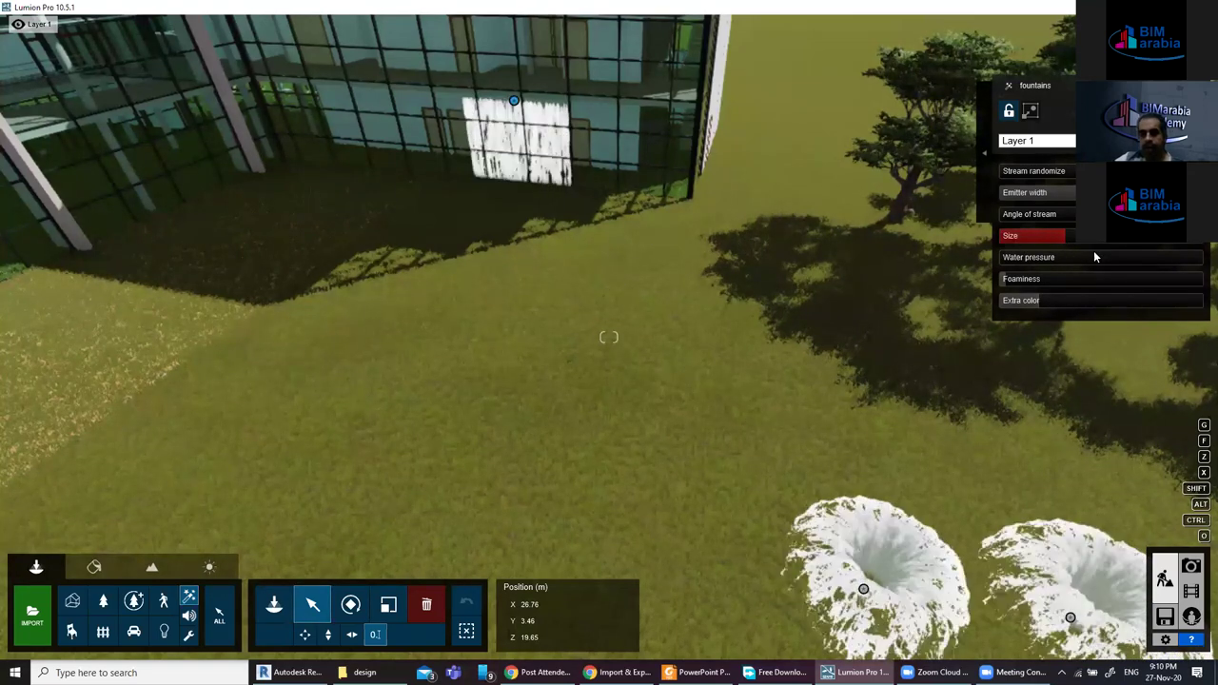
drag(1031, 257, 1094, 277)
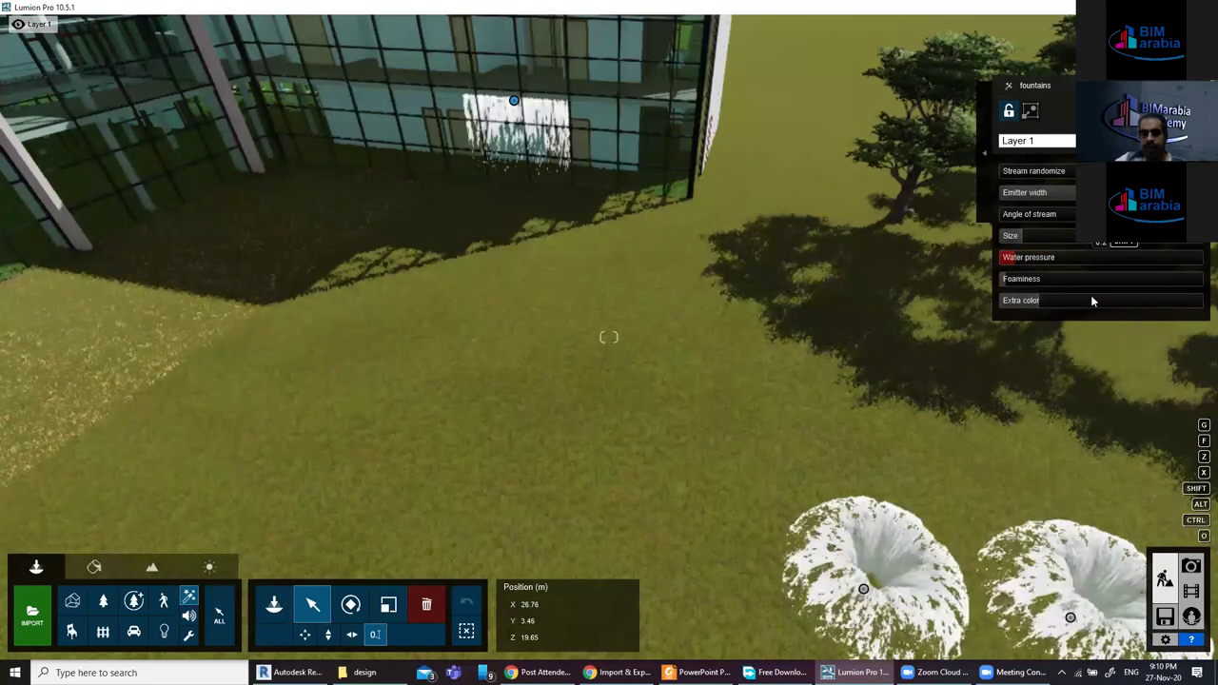
drag(1090, 282, 1161, 300)
click(1161, 300)
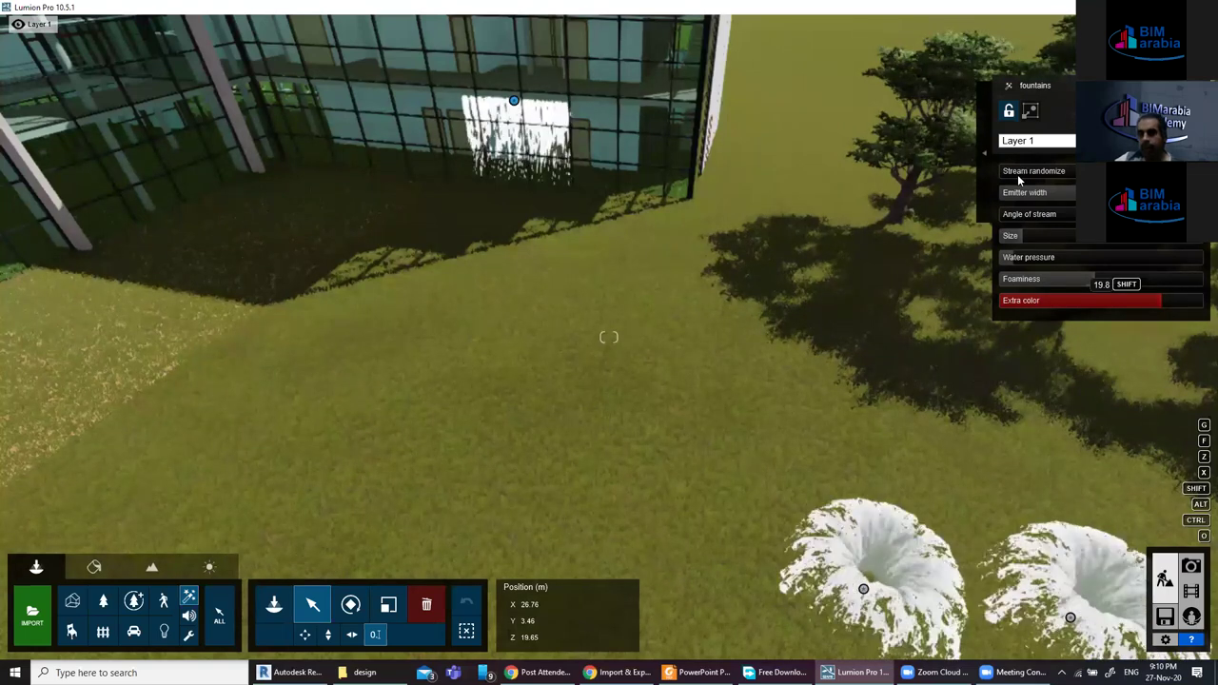
drag(1151, 301, 1161, 301)
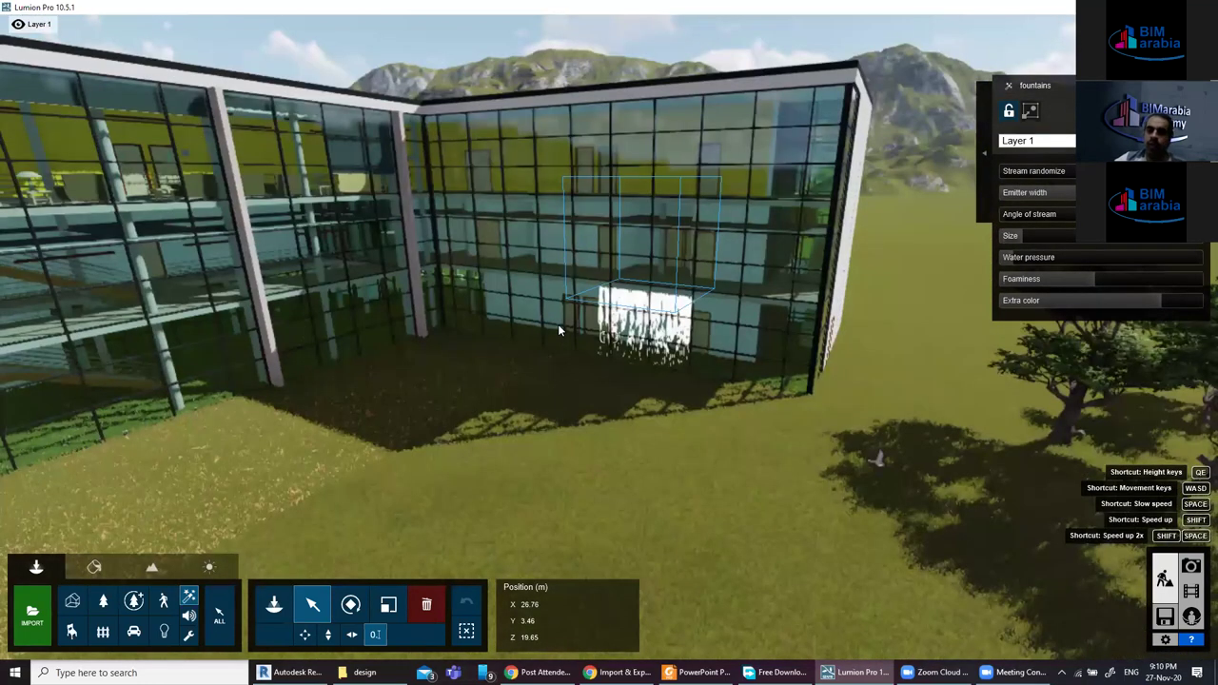
Put the water curtain on Layer 4, then hide and re-show Layer 4.
key(d)
click(560, 328)
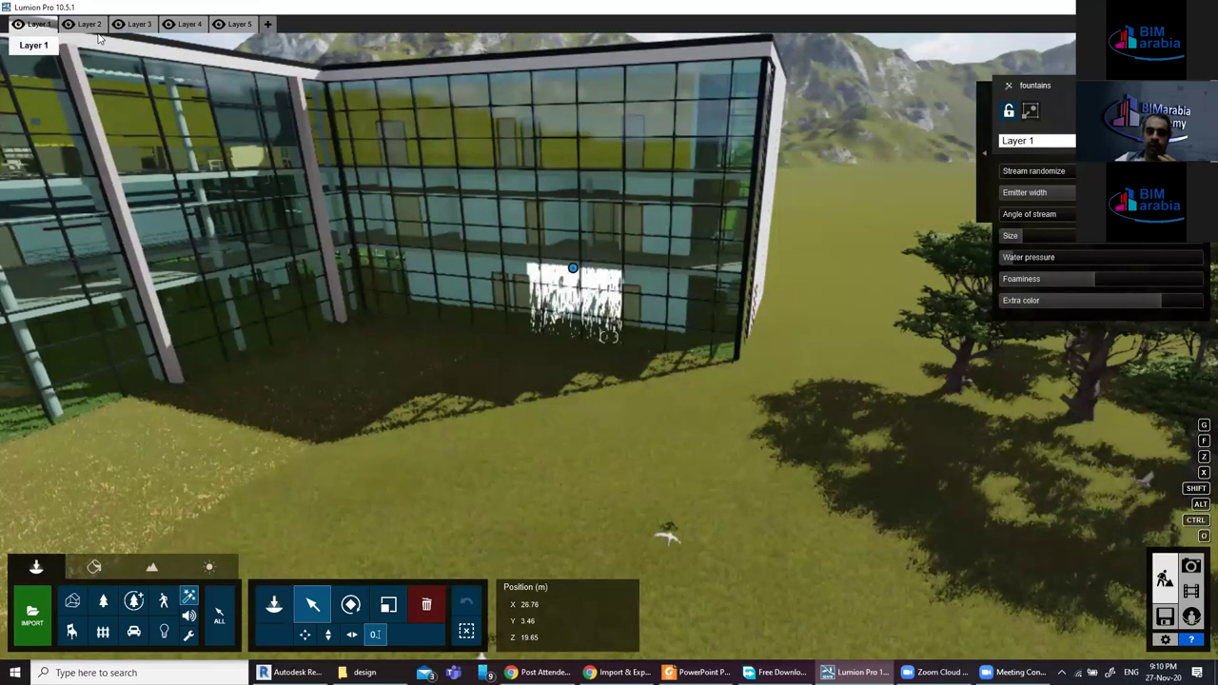
click(19, 27)
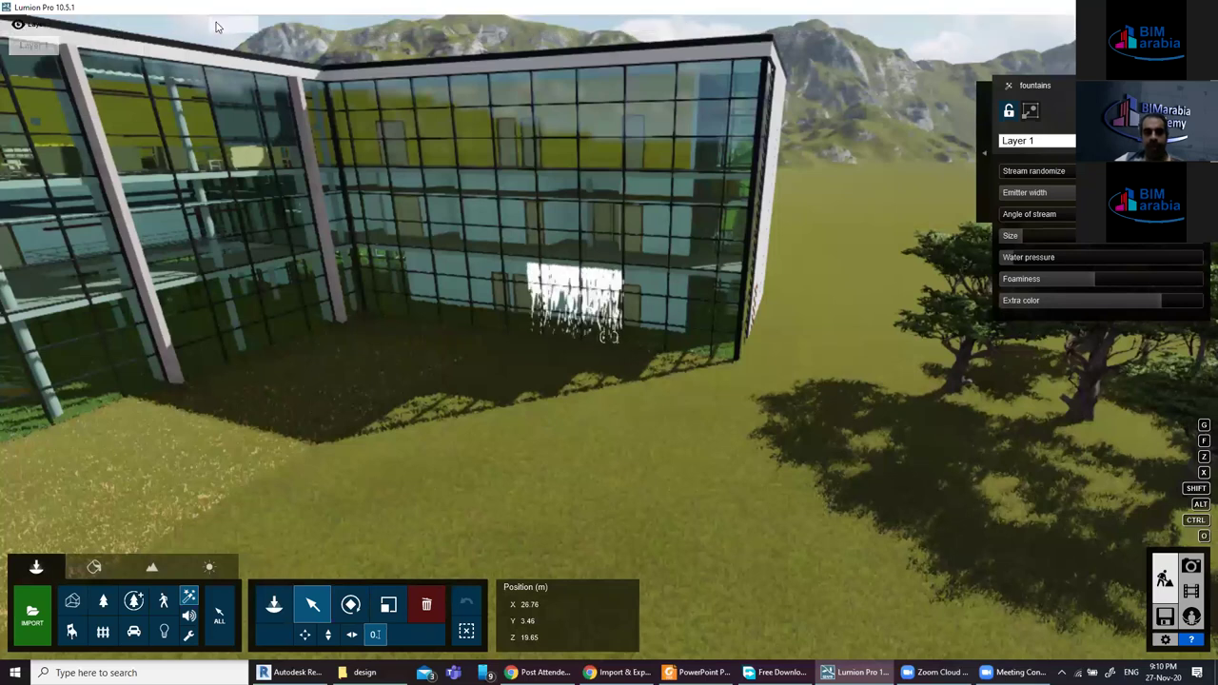
mouse_move(219, 24)
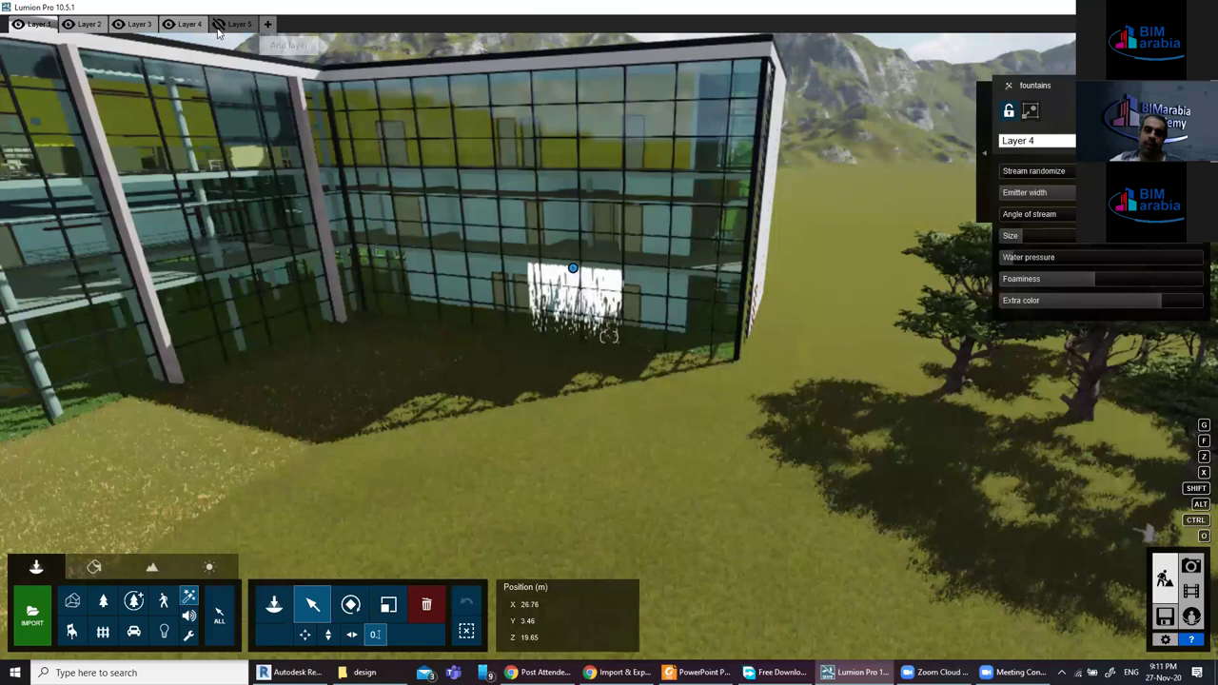
click(168, 27)
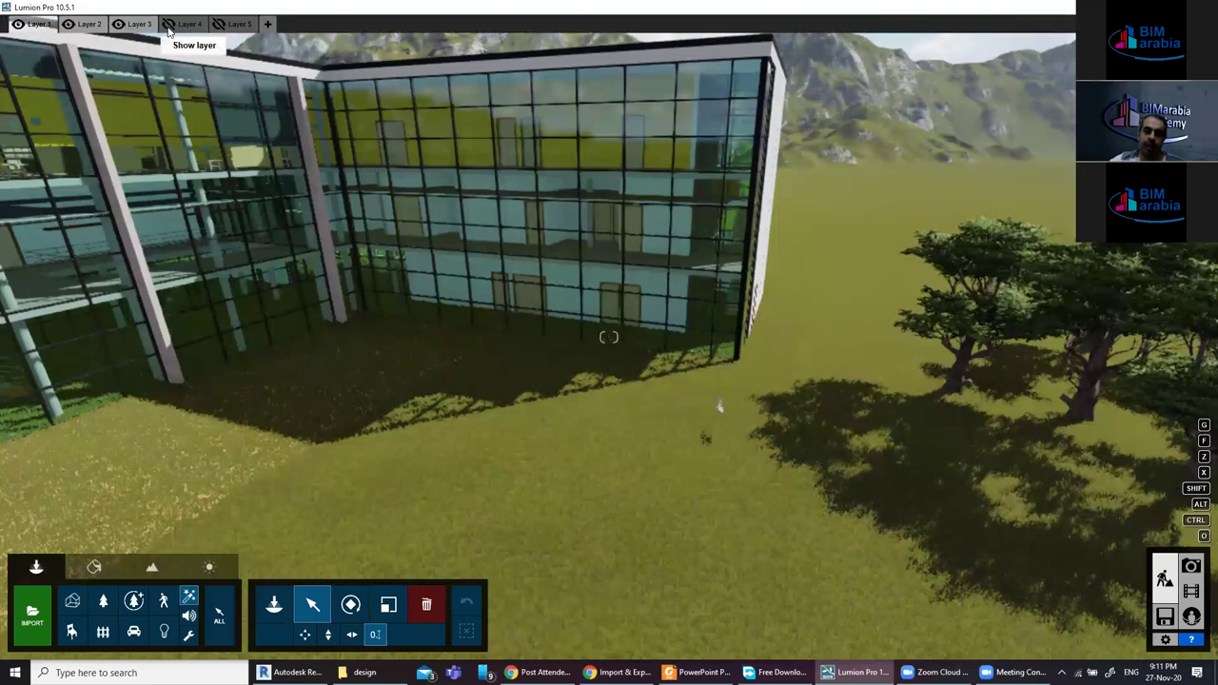
click(181, 26)
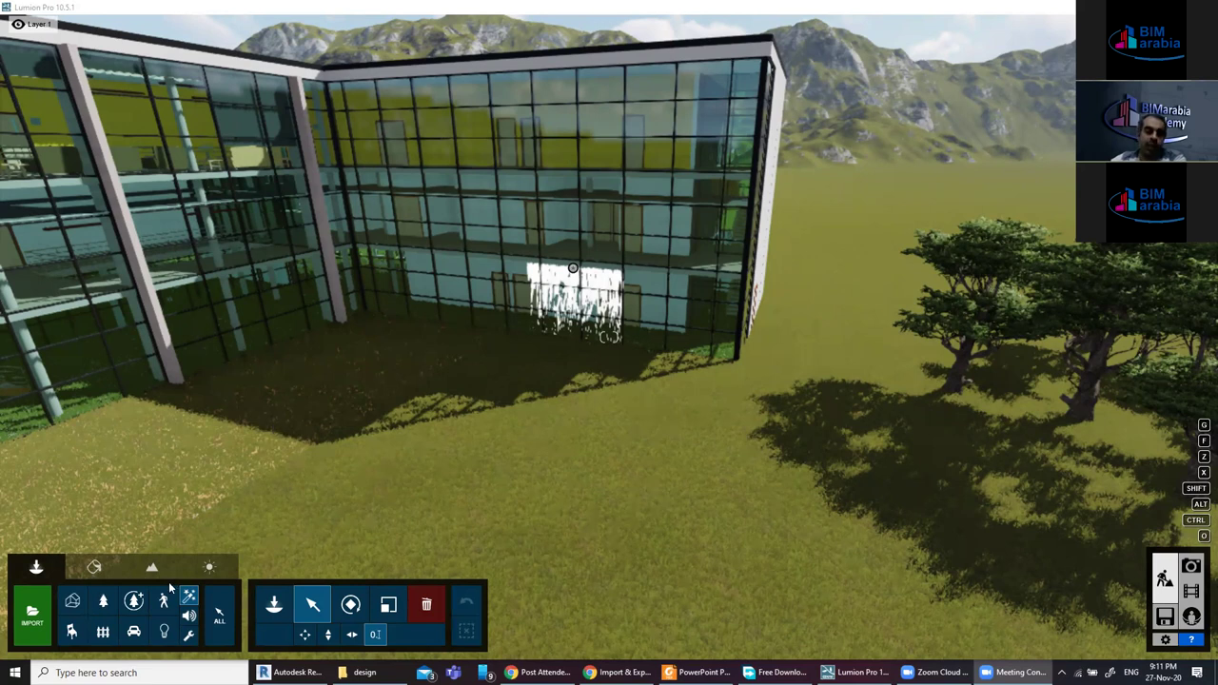
Browse the Indoor library's Assorted and Utilities items, ending on the Outdoor bench library.
click(73, 633)
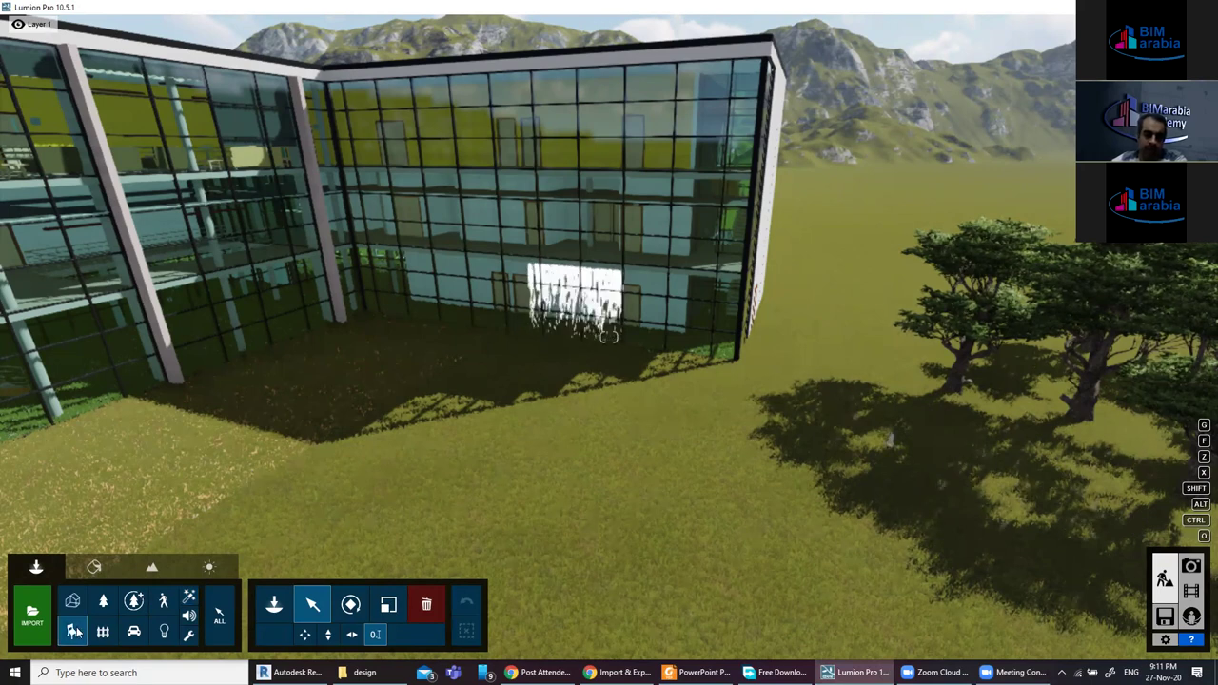
click(273, 605)
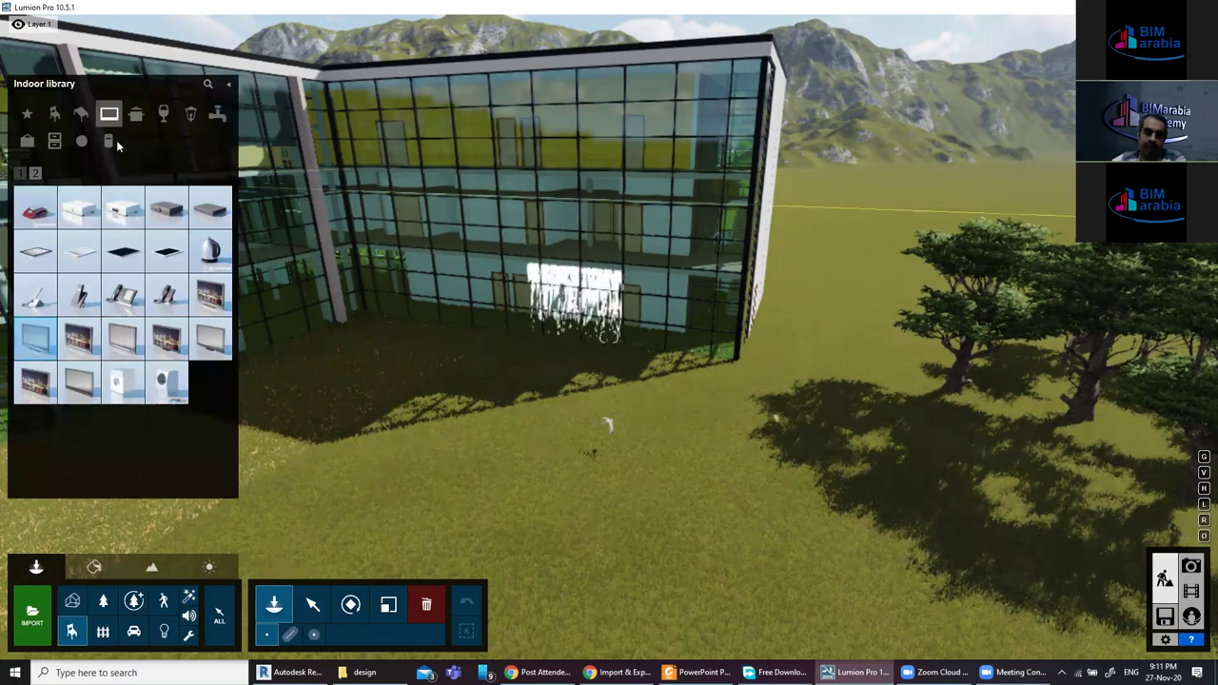
click(82, 141)
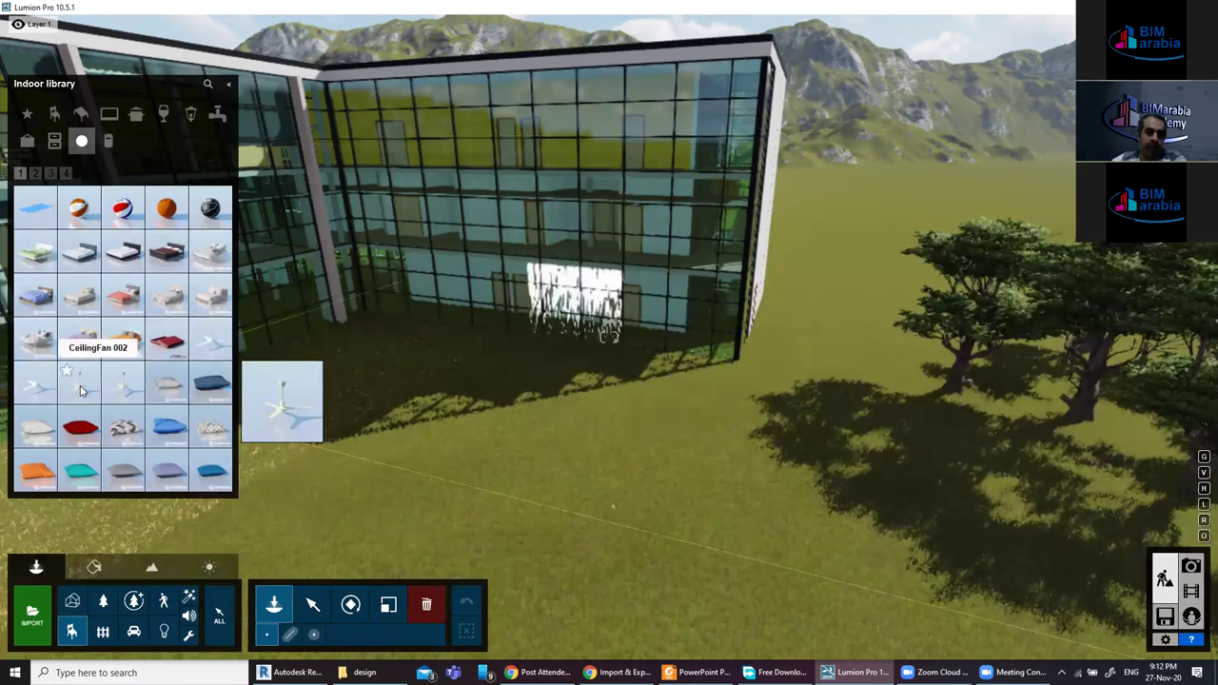
click(109, 143)
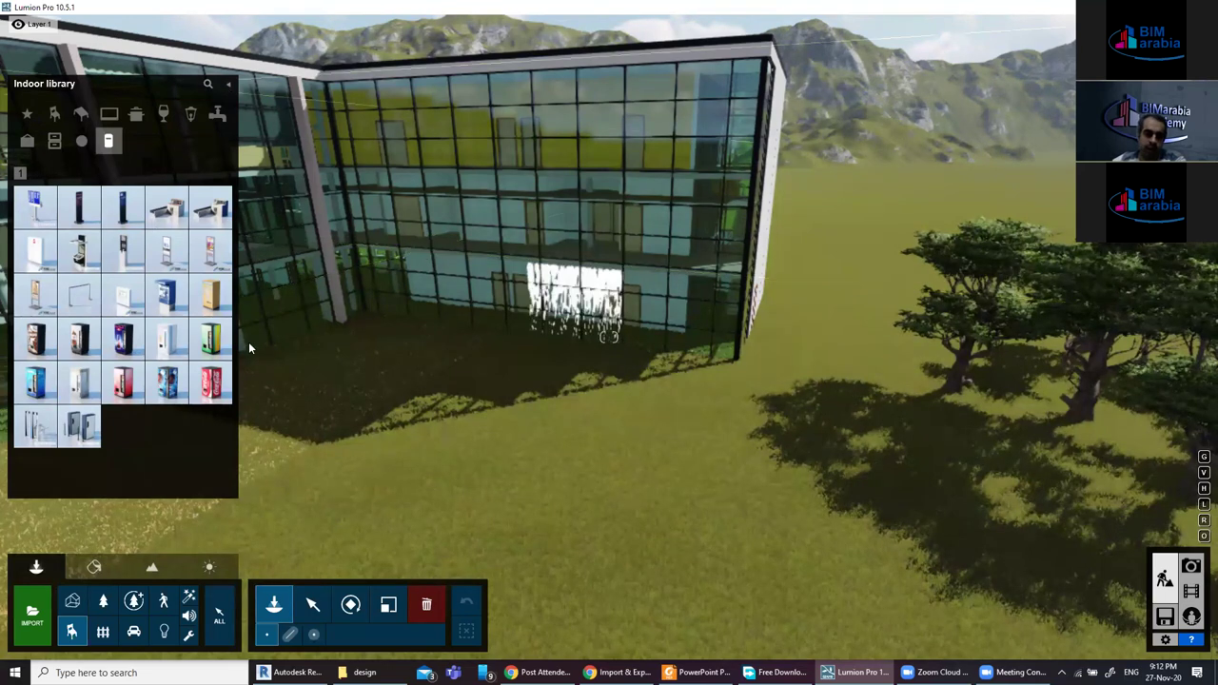
click(102, 634)
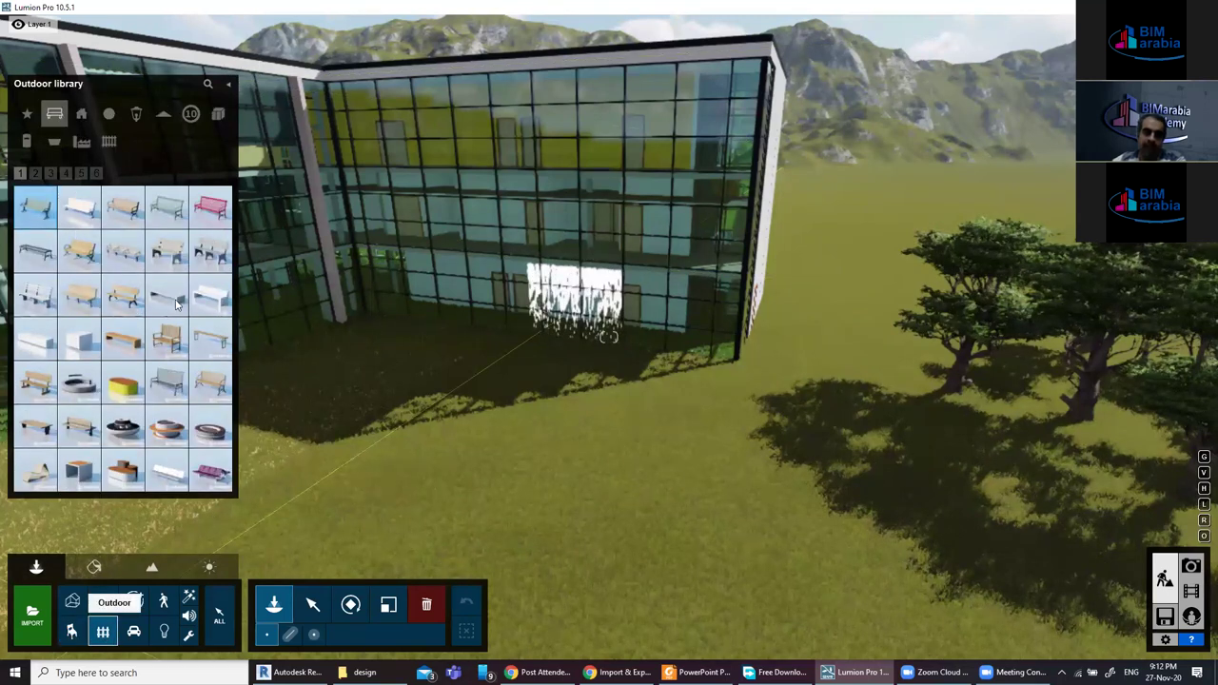
Place two GardenLamp 008 lamps on the lawn in front of the glass building.
click(136, 115)
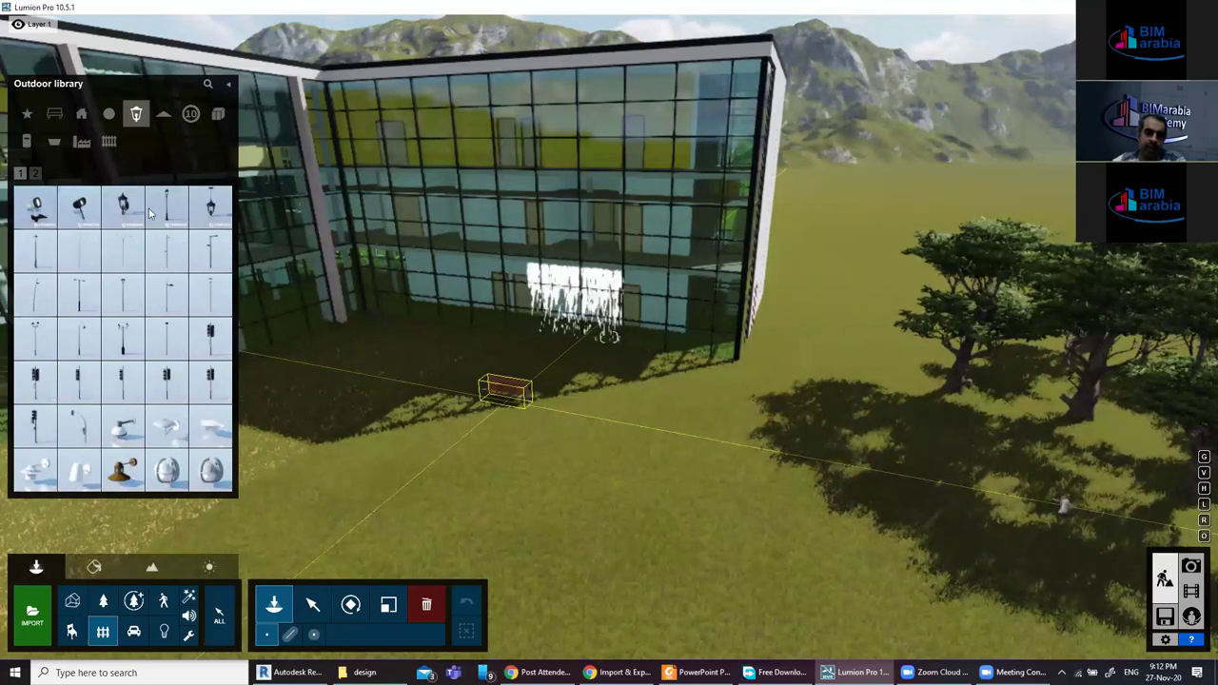
click(166, 205)
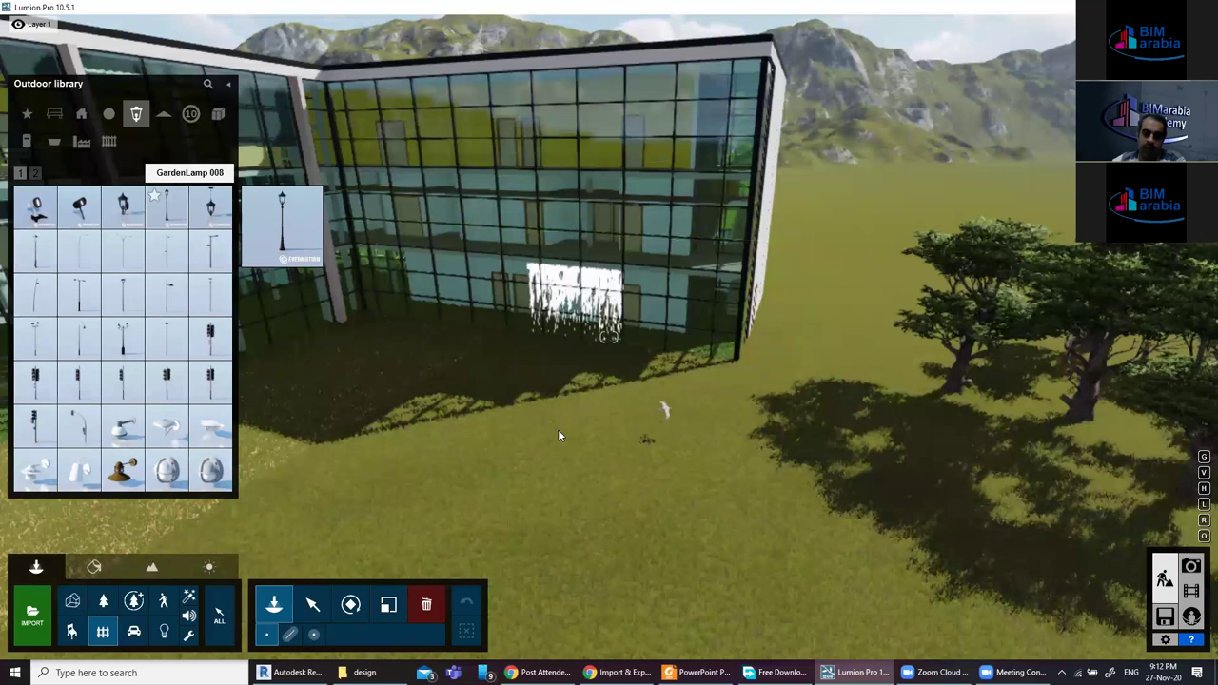
click(545, 434)
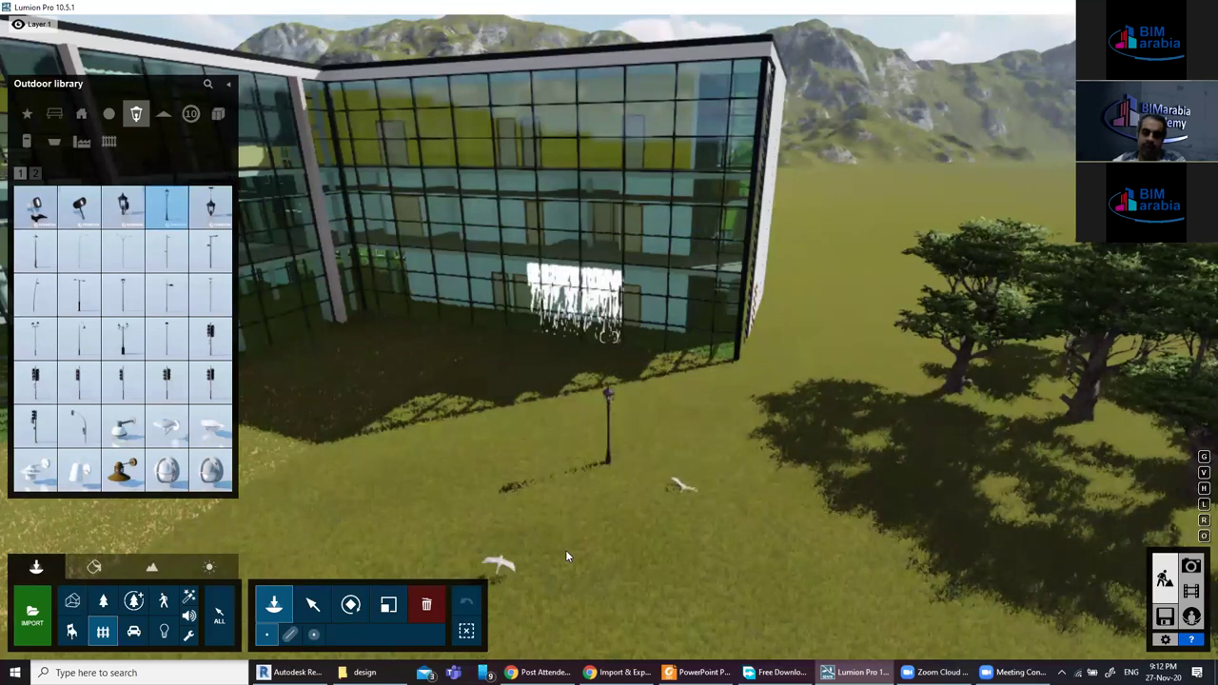
click(487, 504)
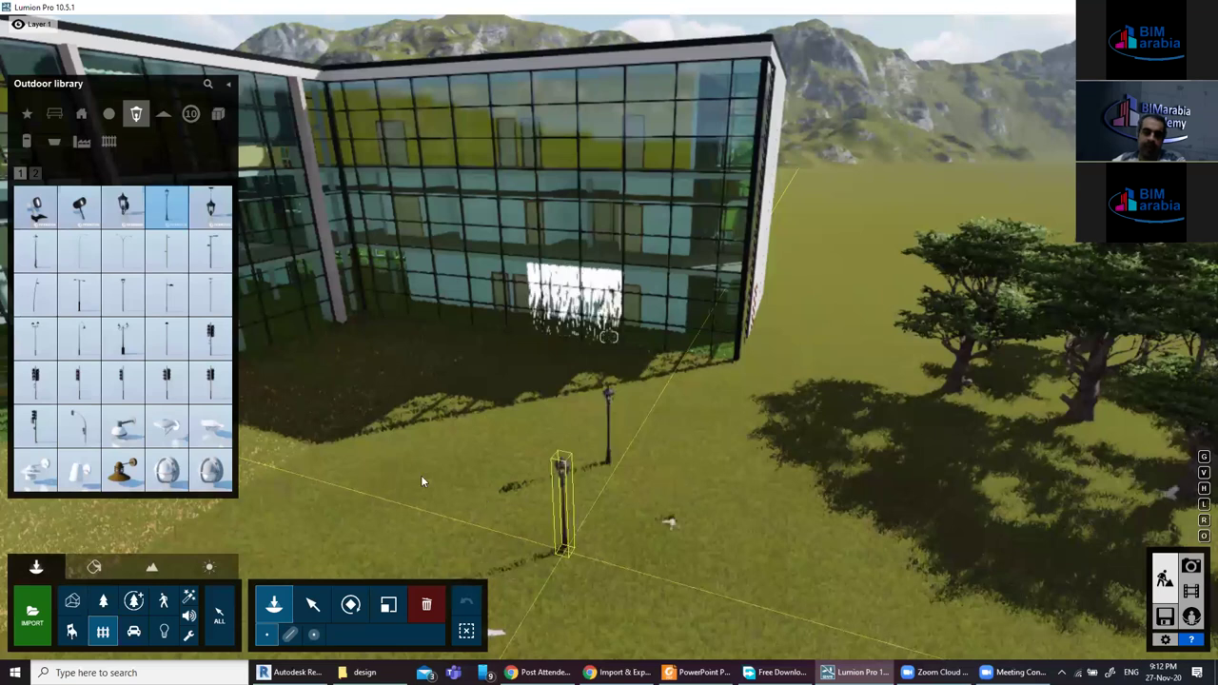
click(420, 475)
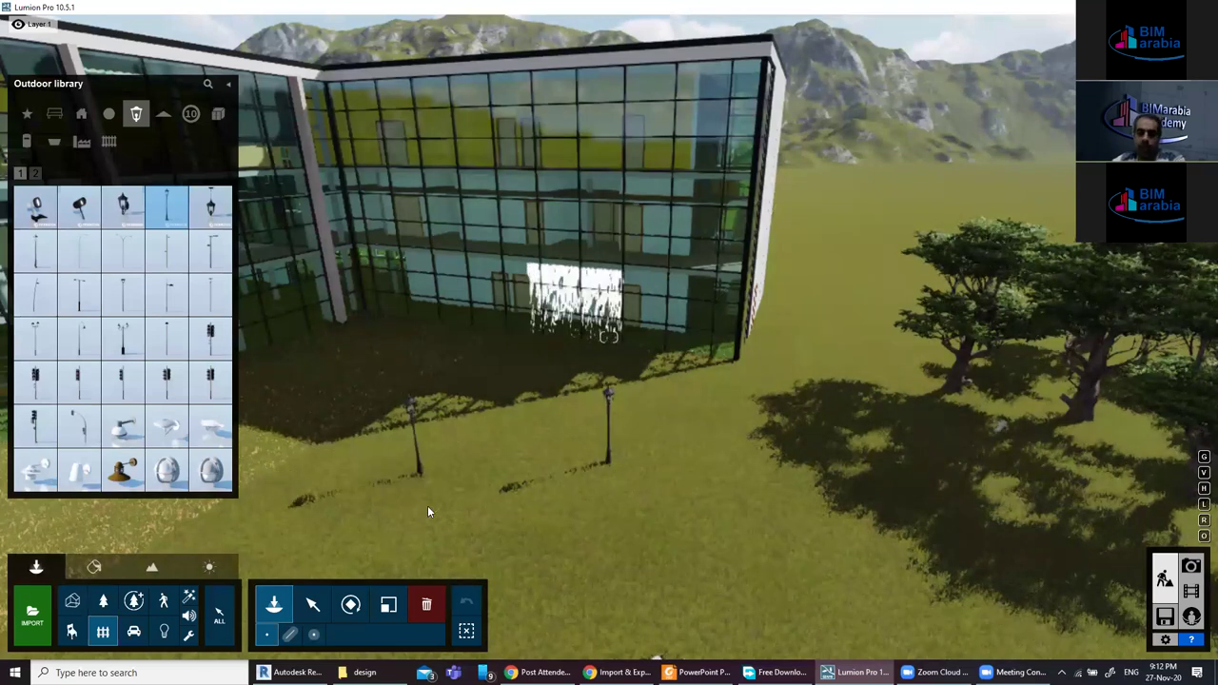
click(427, 505)
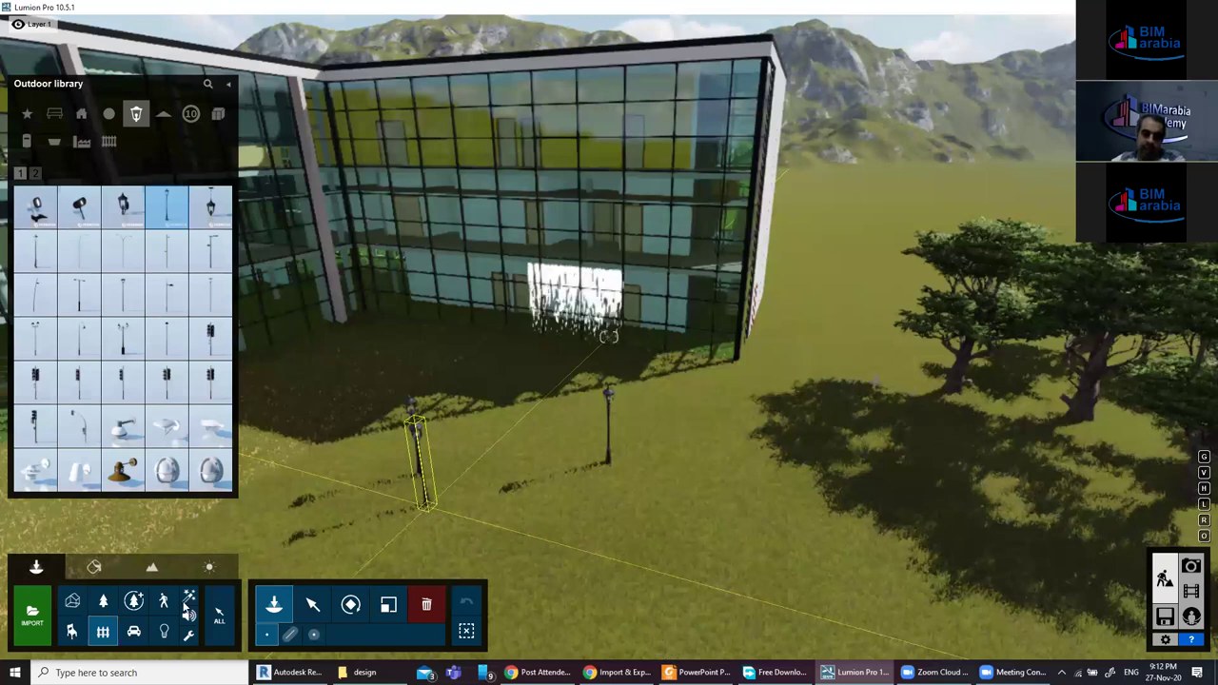
click(207, 569)
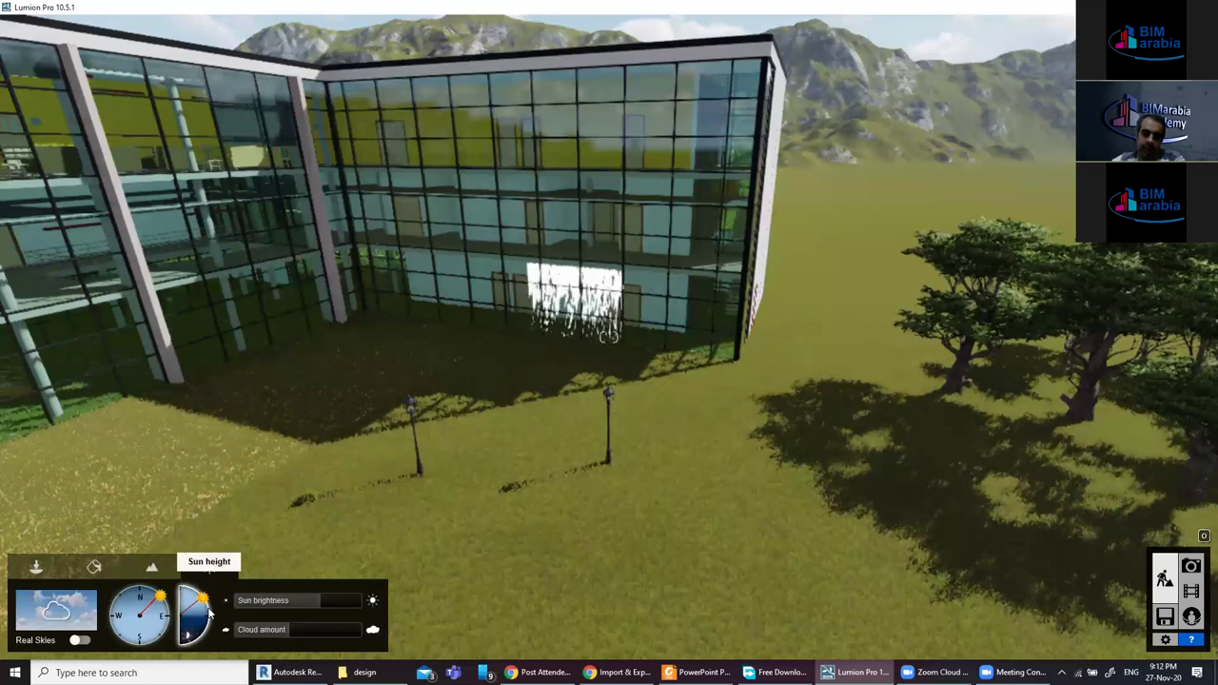
Lower the sun toward night and swing its direction round to the north-east.
drag(209, 623, 200, 633)
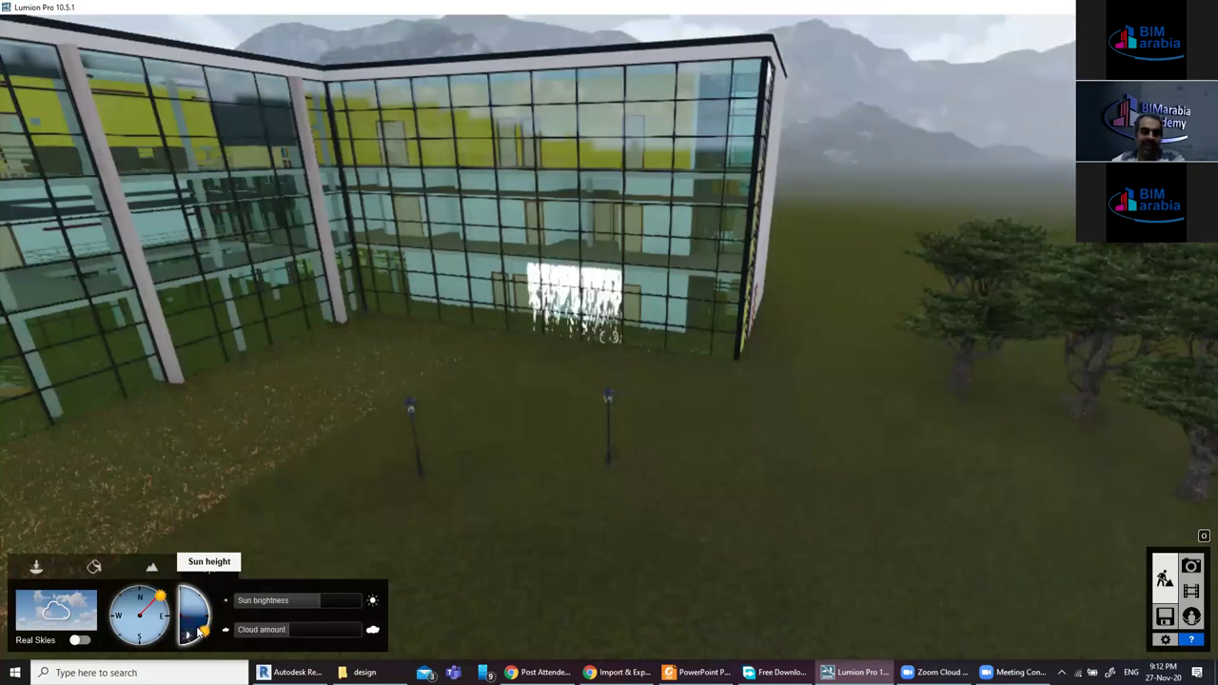
drag(200, 633, 205, 607)
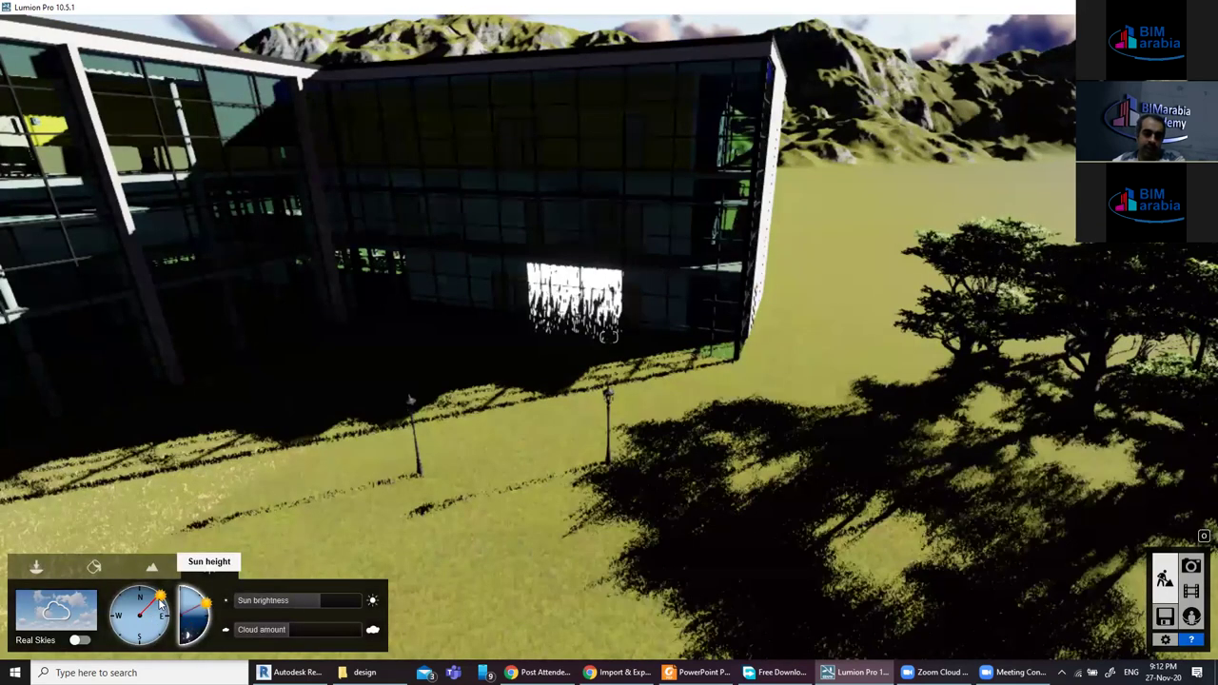
drag(142, 637, 146, 607)
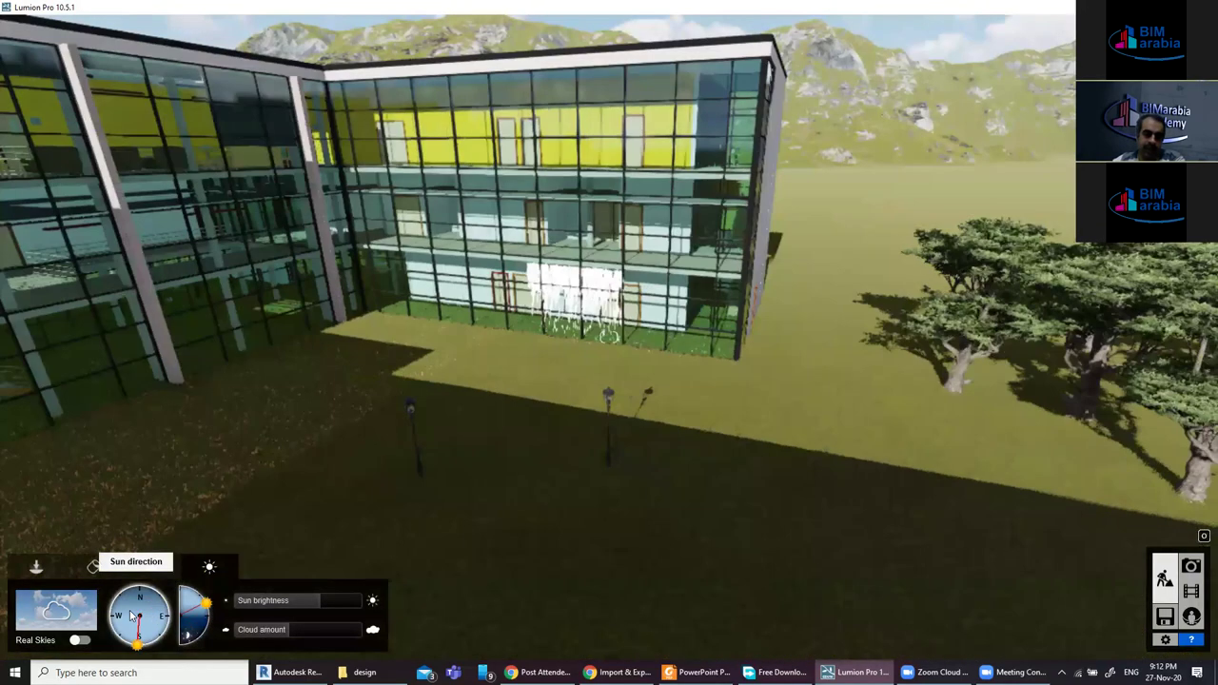
click(147, 607)
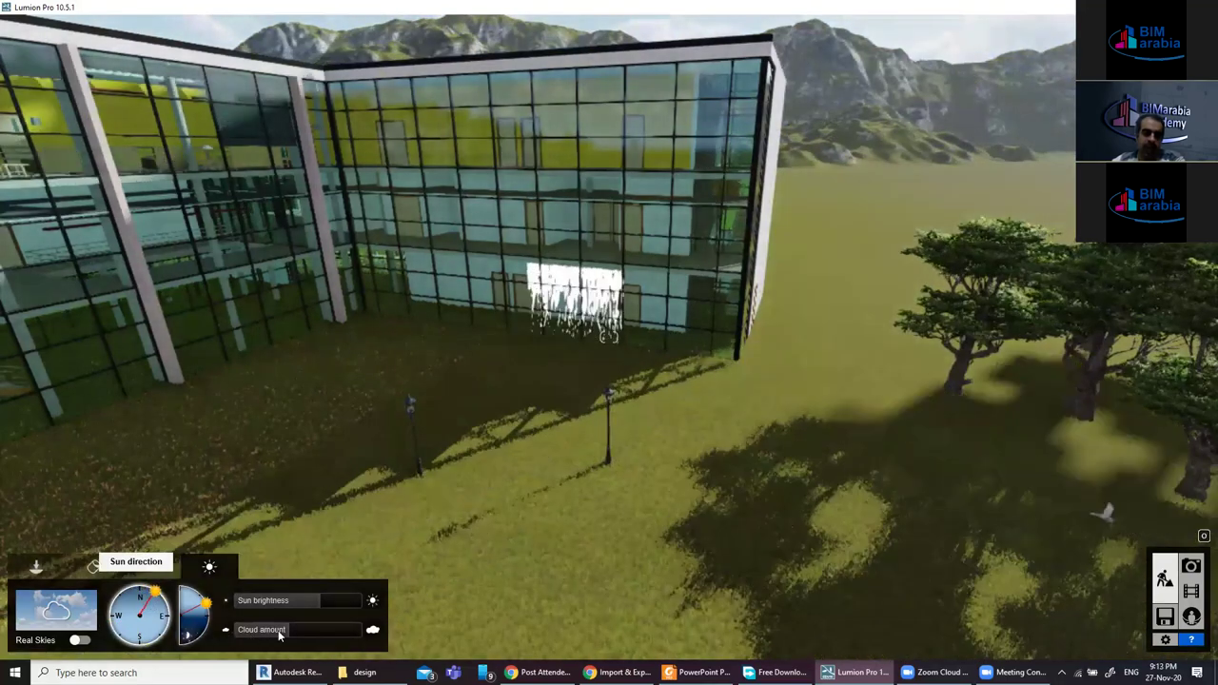
Set the cloud amount to 0.8 and lower the sun brightness to 0.3.
click(301, 625)
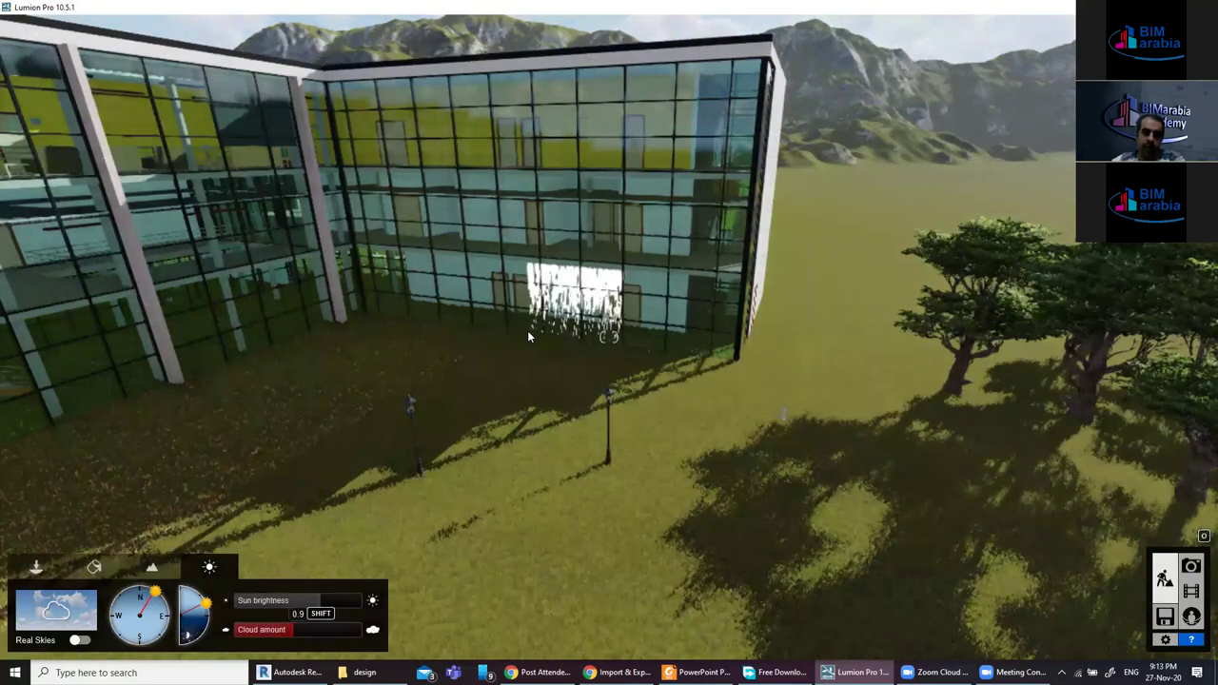
right_drag(530, 271, 282, 631)
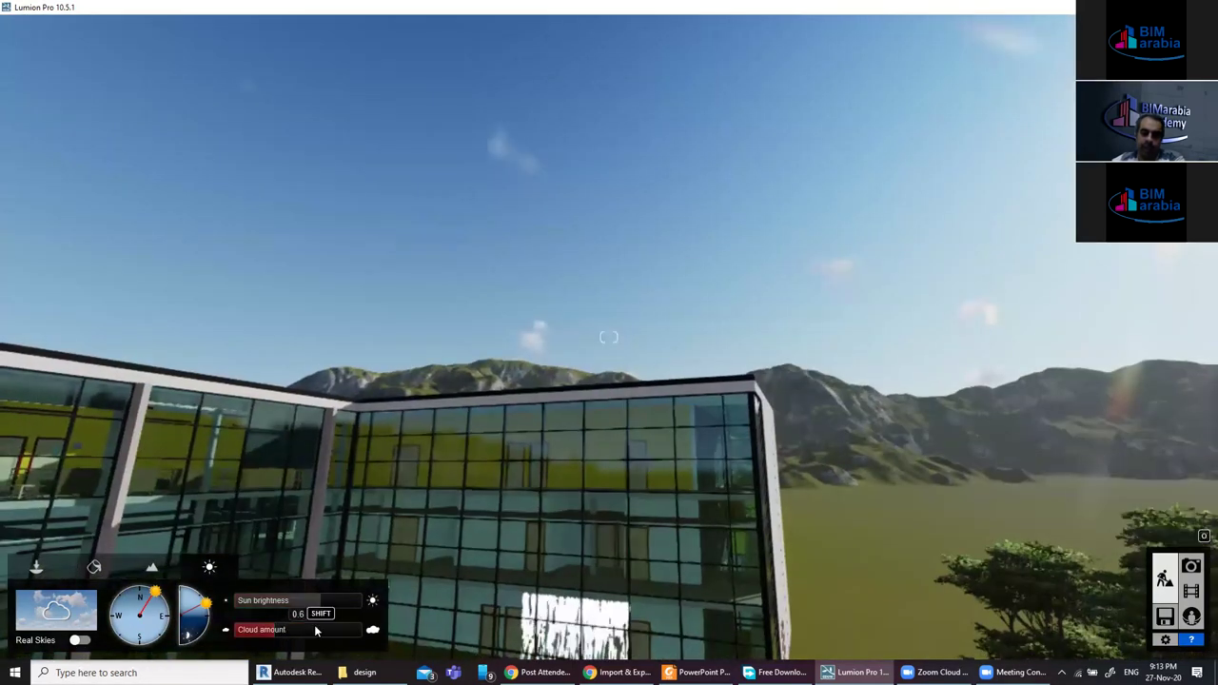
drag(317, 630, 263, 634)
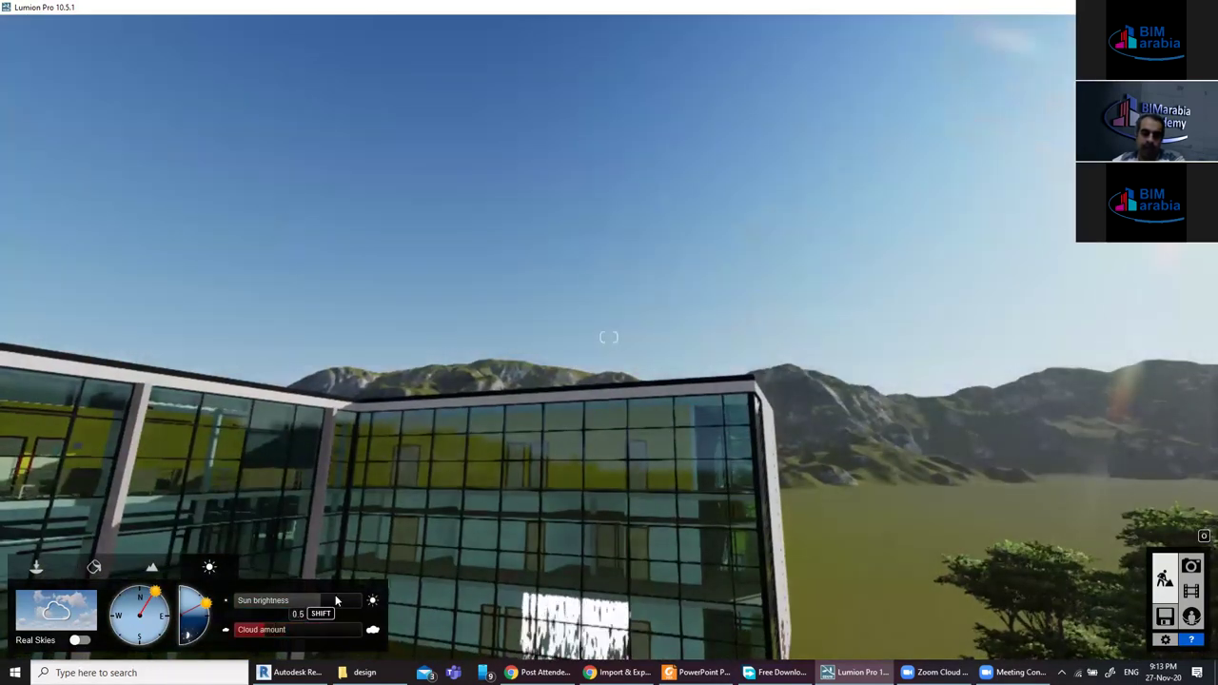
drag(335, 600, 270, 604)
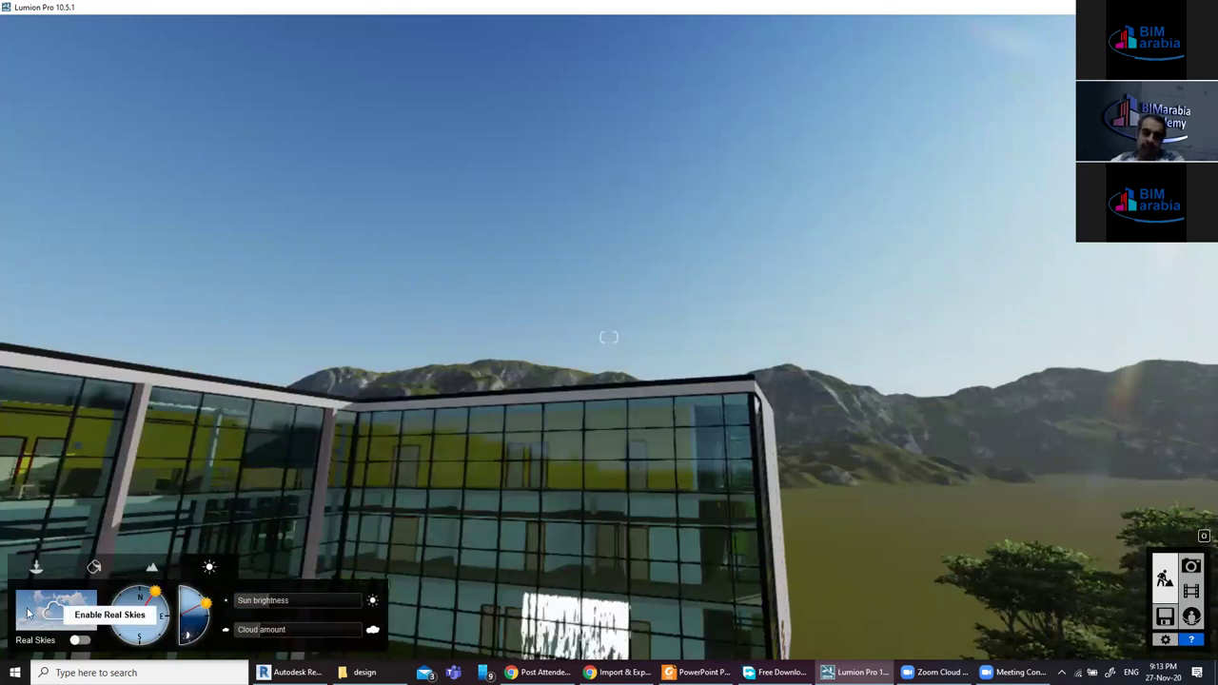
Turn on Real Skies and try a cloudy, a sunny morning and an evening sky preset.
click(82, 643)
click(57, 609)
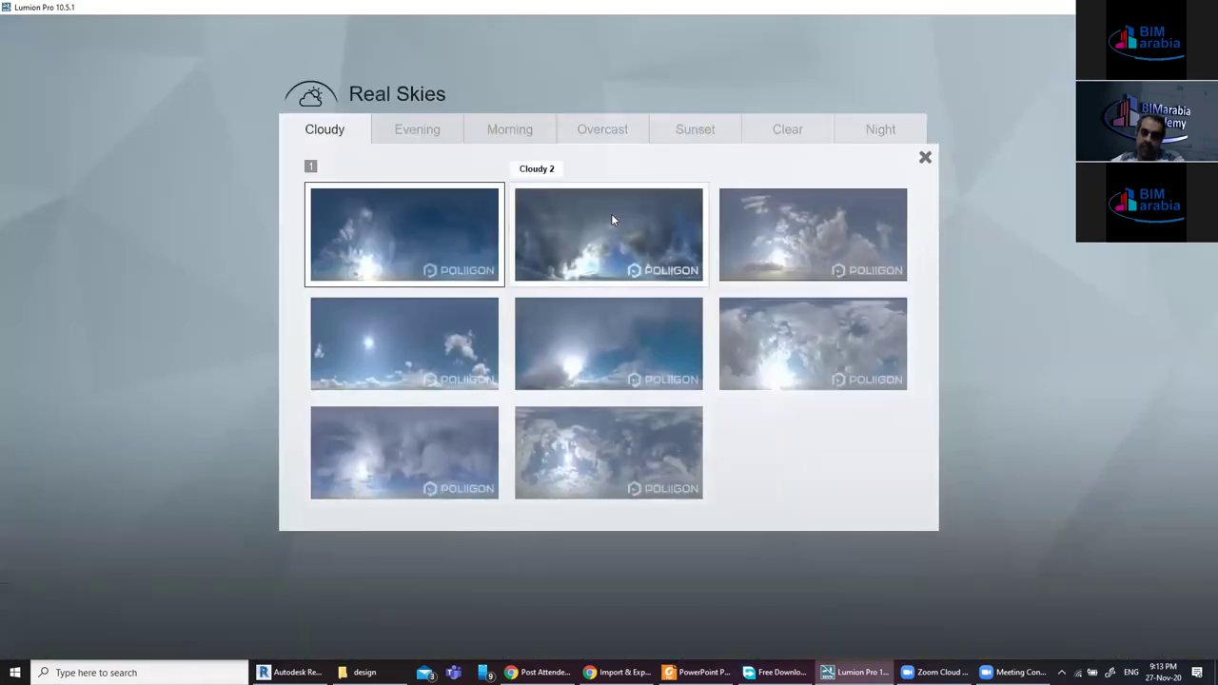
click(582, 209)
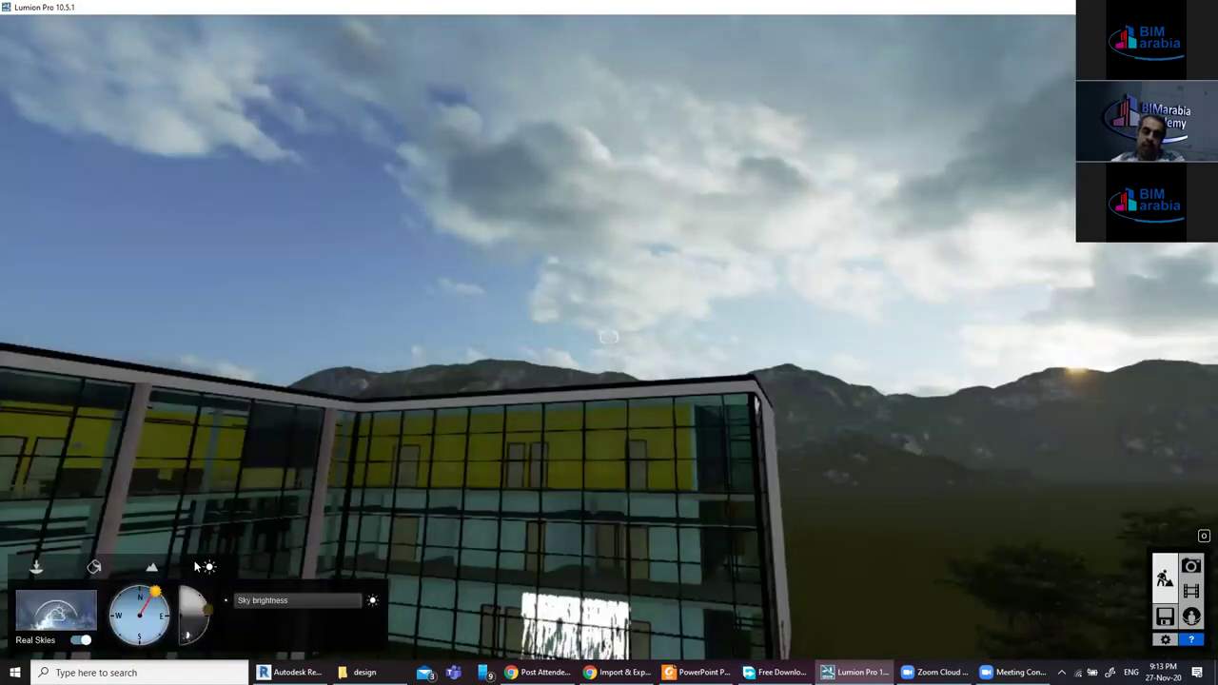
click(70, 614)
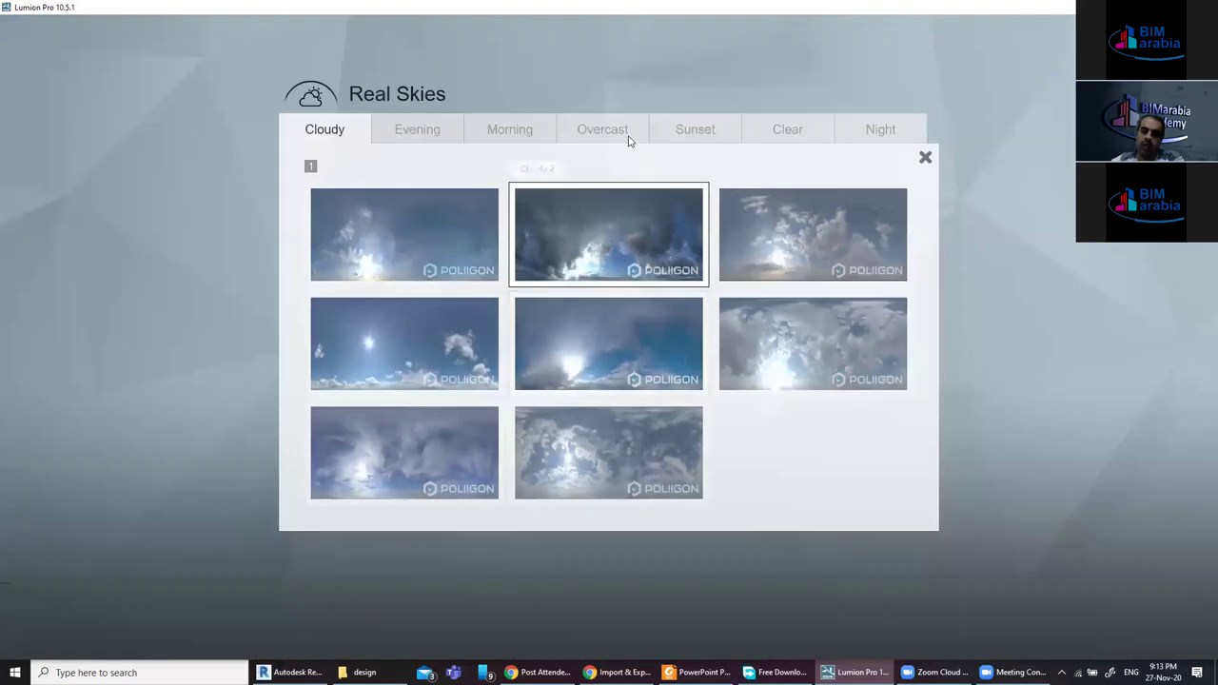
click(504, 134)
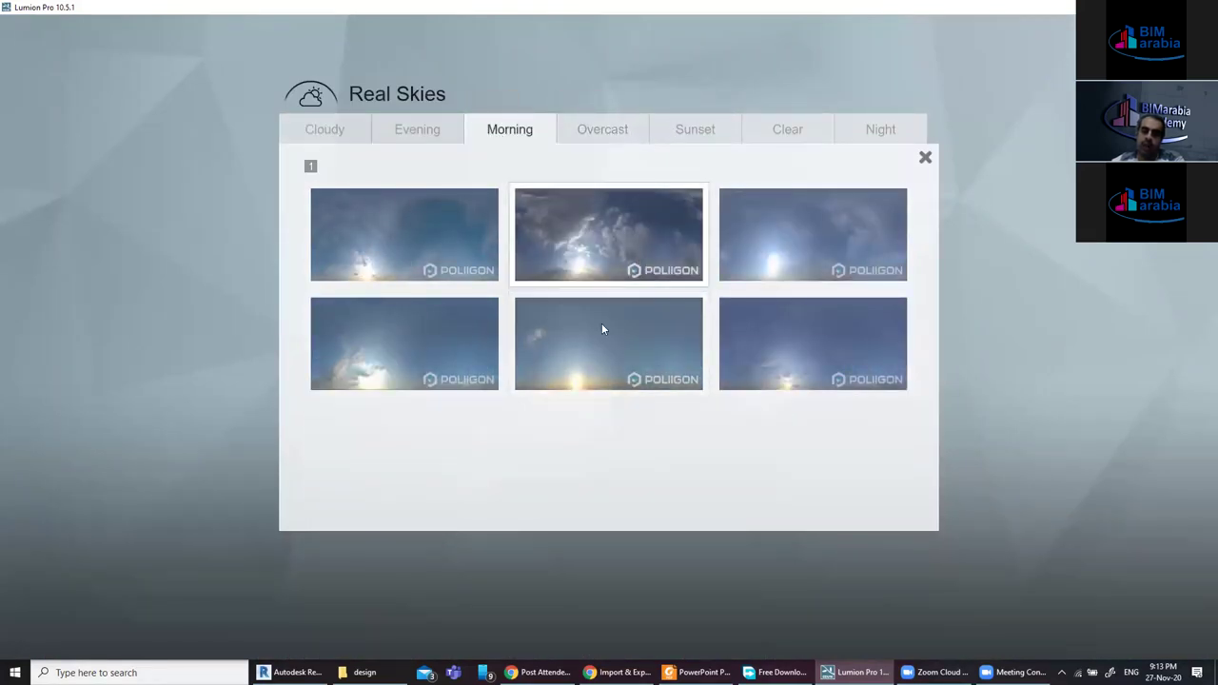
click(603, 327)
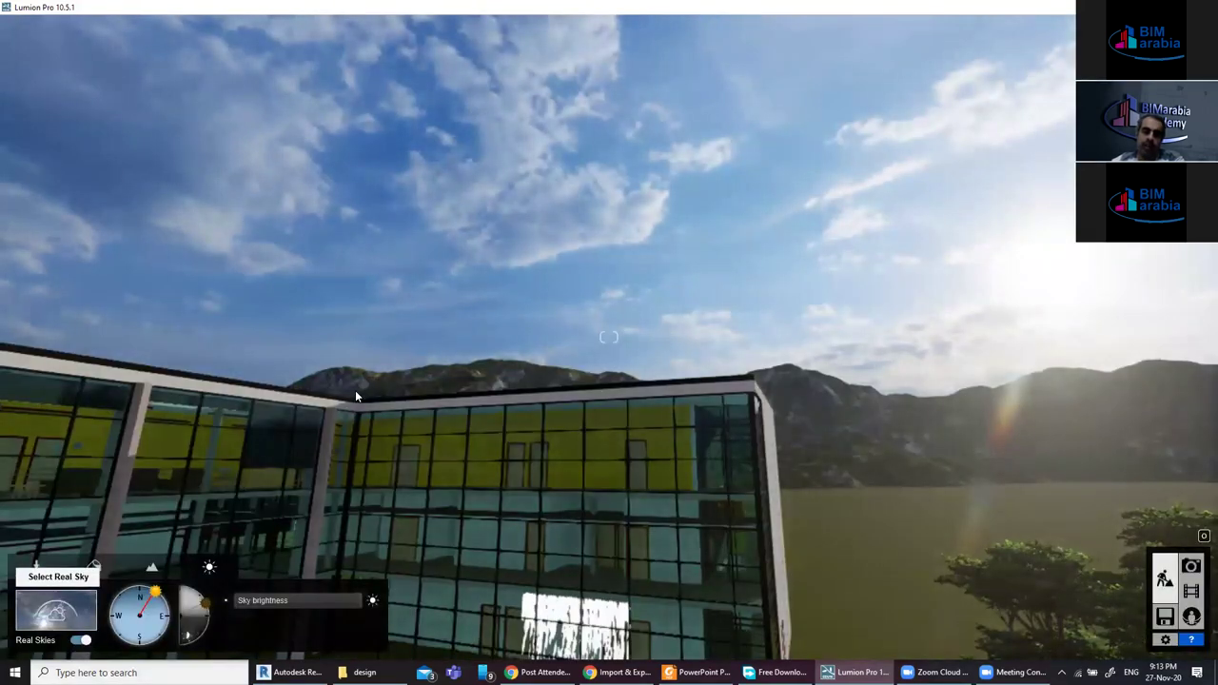
click(57, 609)
click(437, 139)
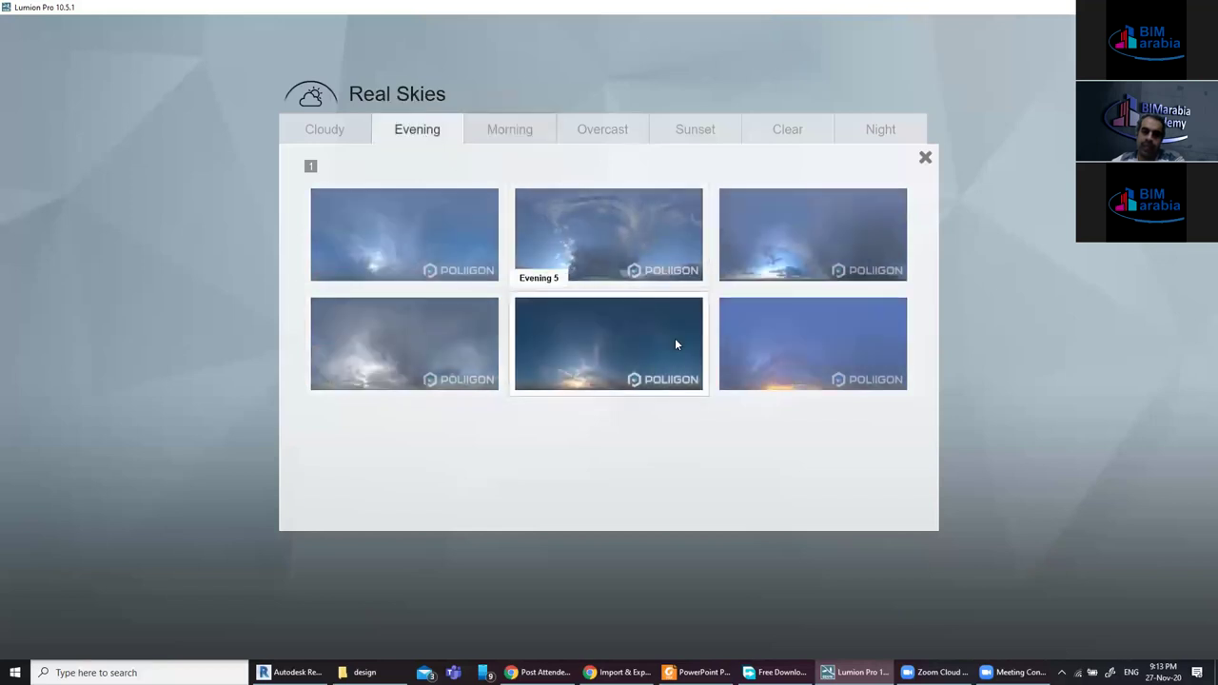
click(731, 261)
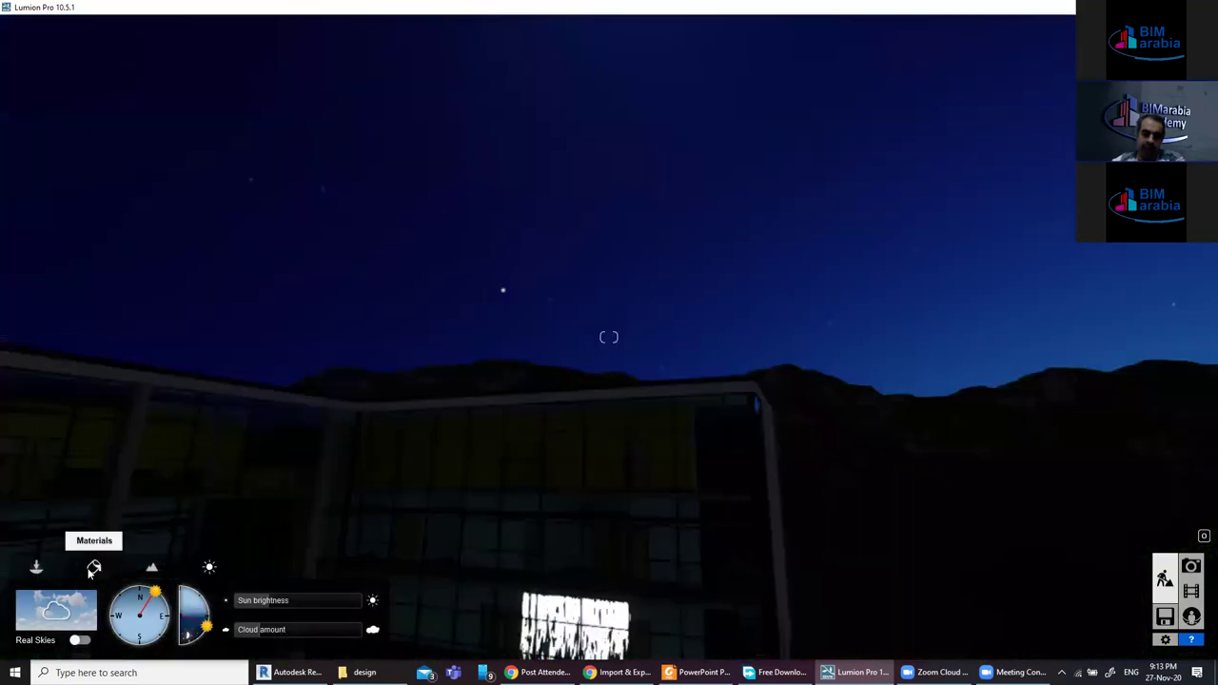
Frame the building, then drag the Sun height dial from night up to bright daylight.
click(36, 568)
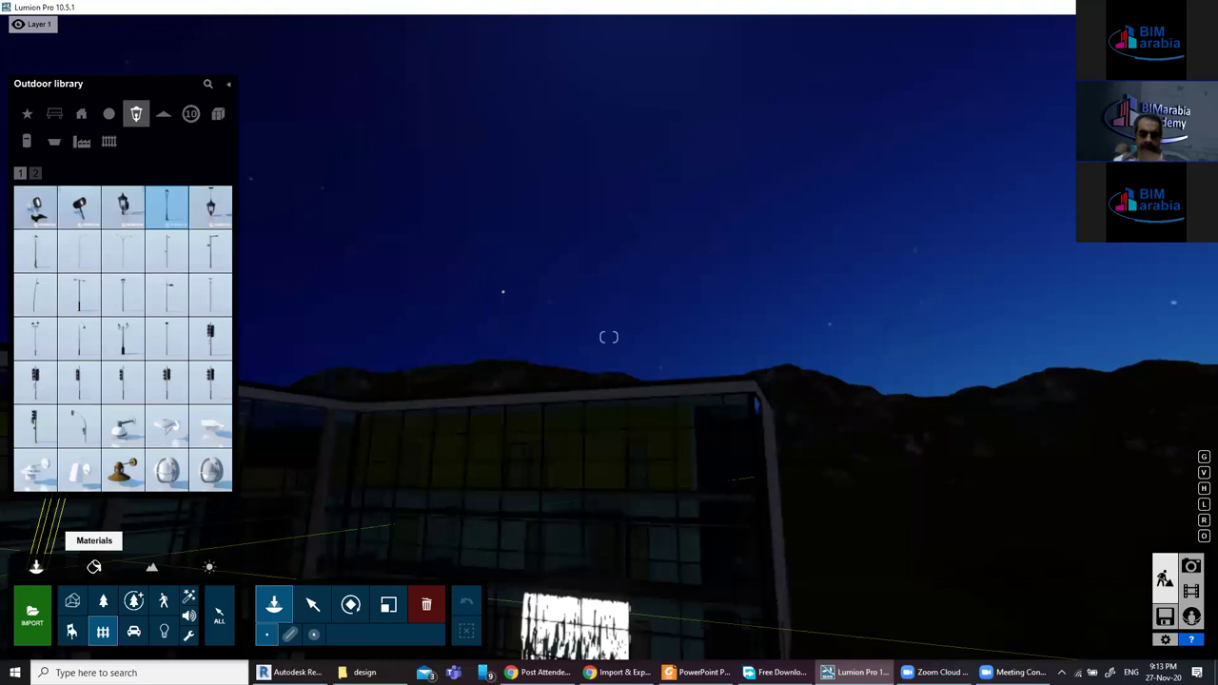
right_drag(459, 399, 458, 483)
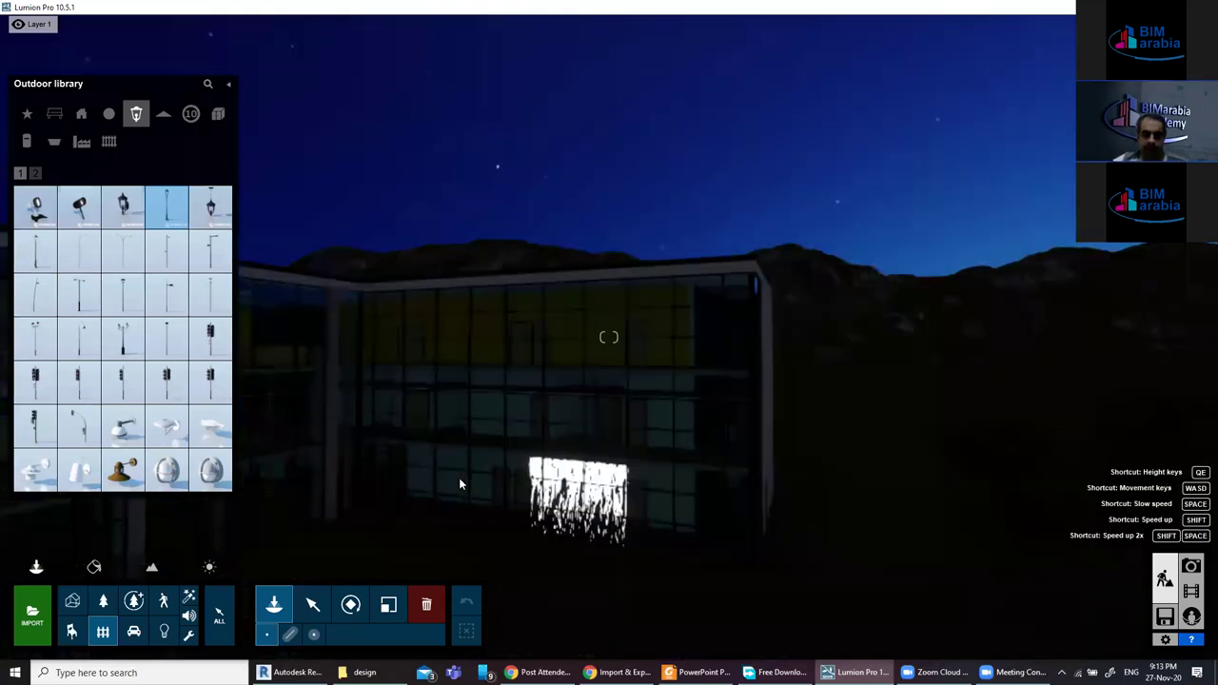
key(w)
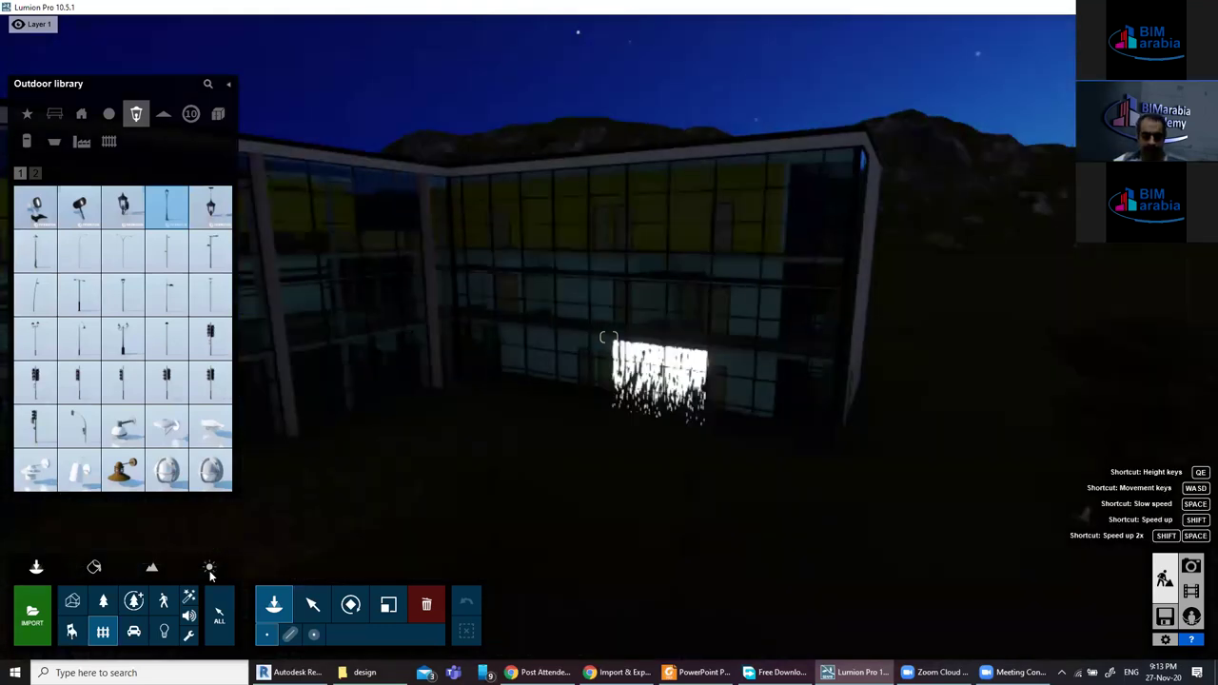
click(209, 568)
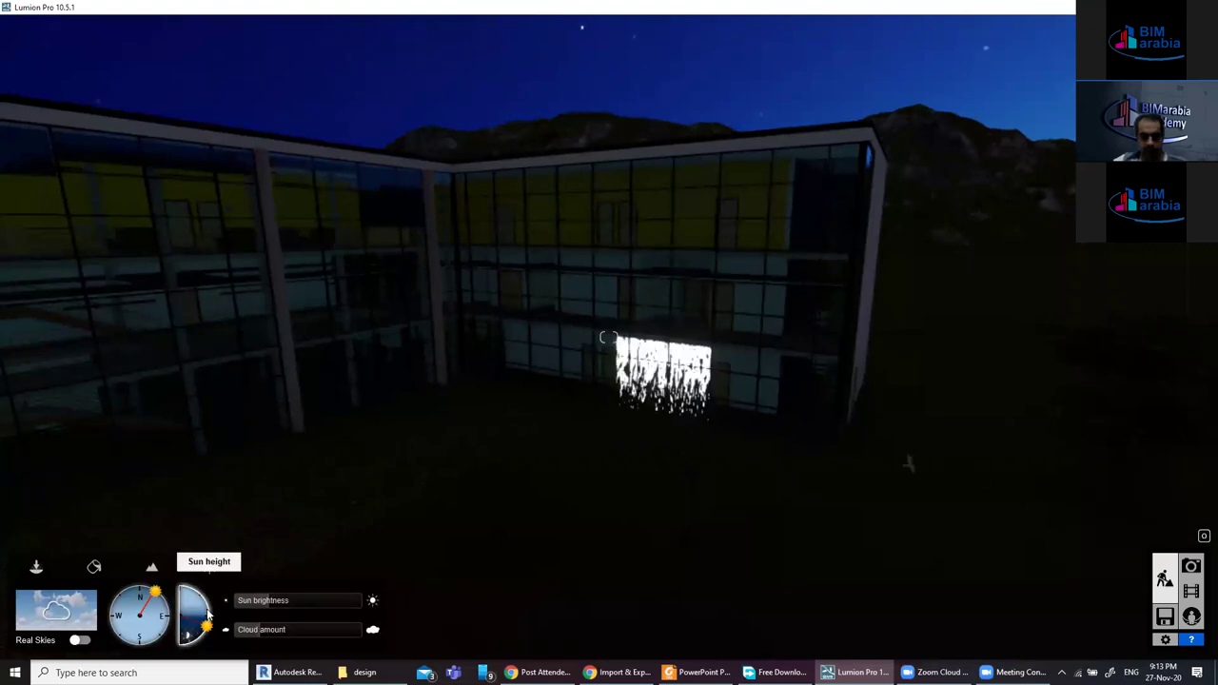
drag(210, 620, 204, 610)
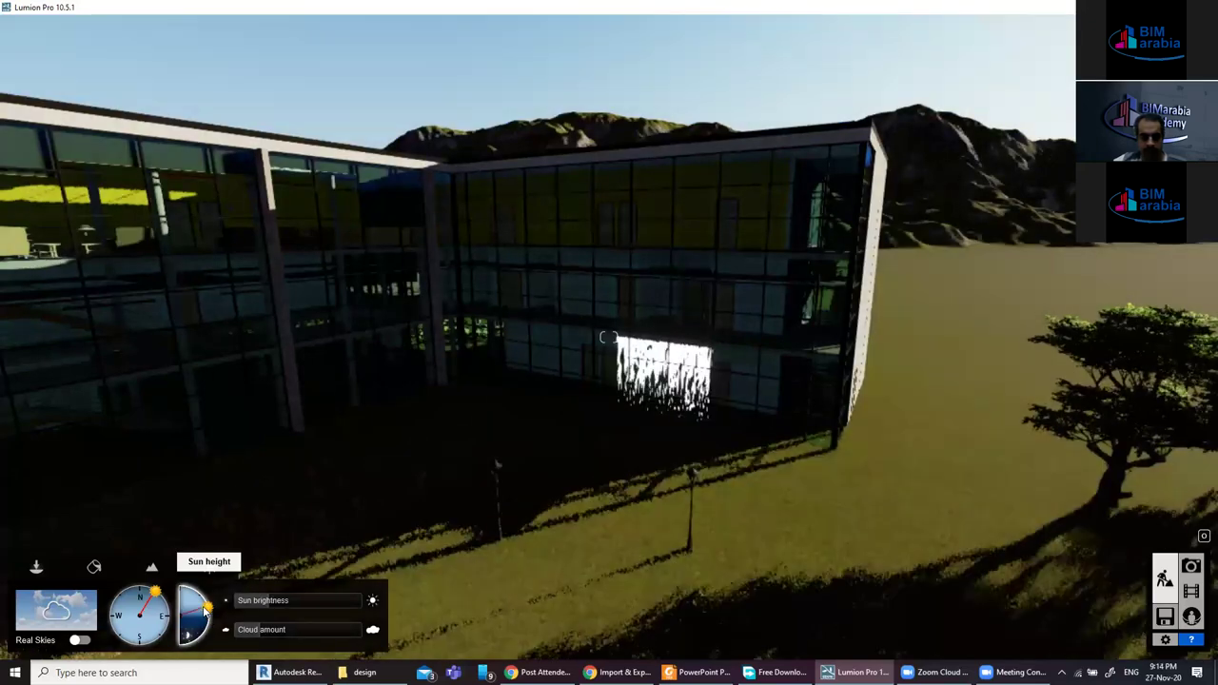
drag(204, 610, 203, 605)
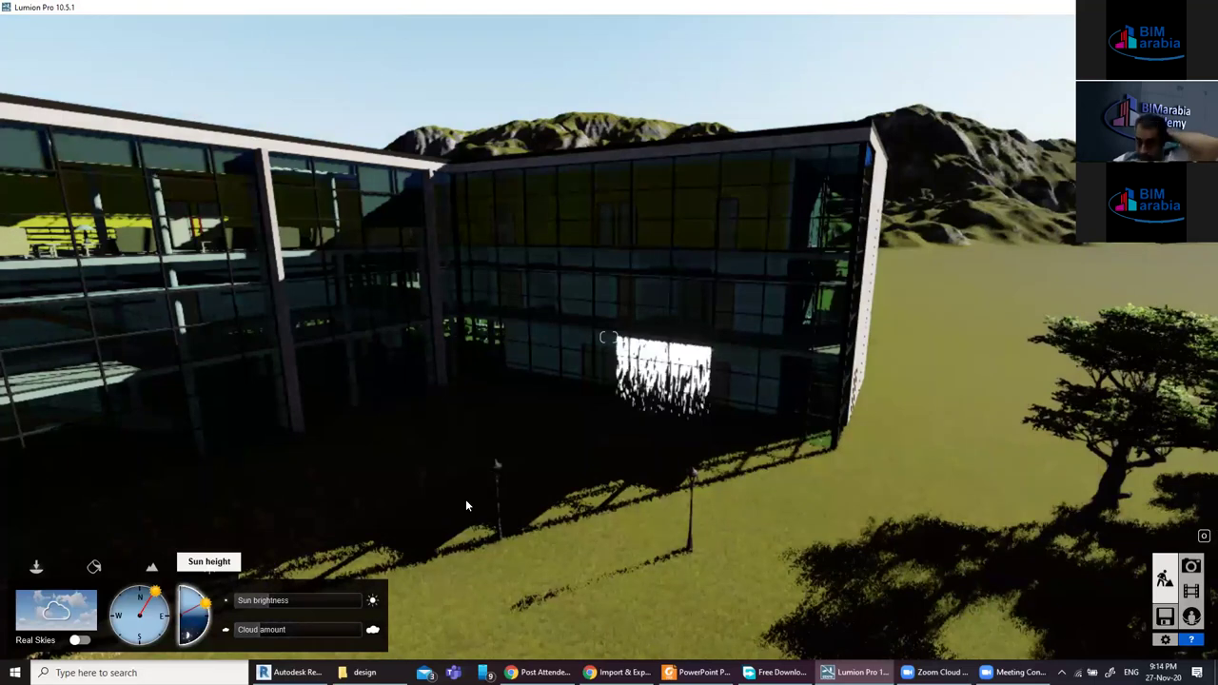
click(36, 567)
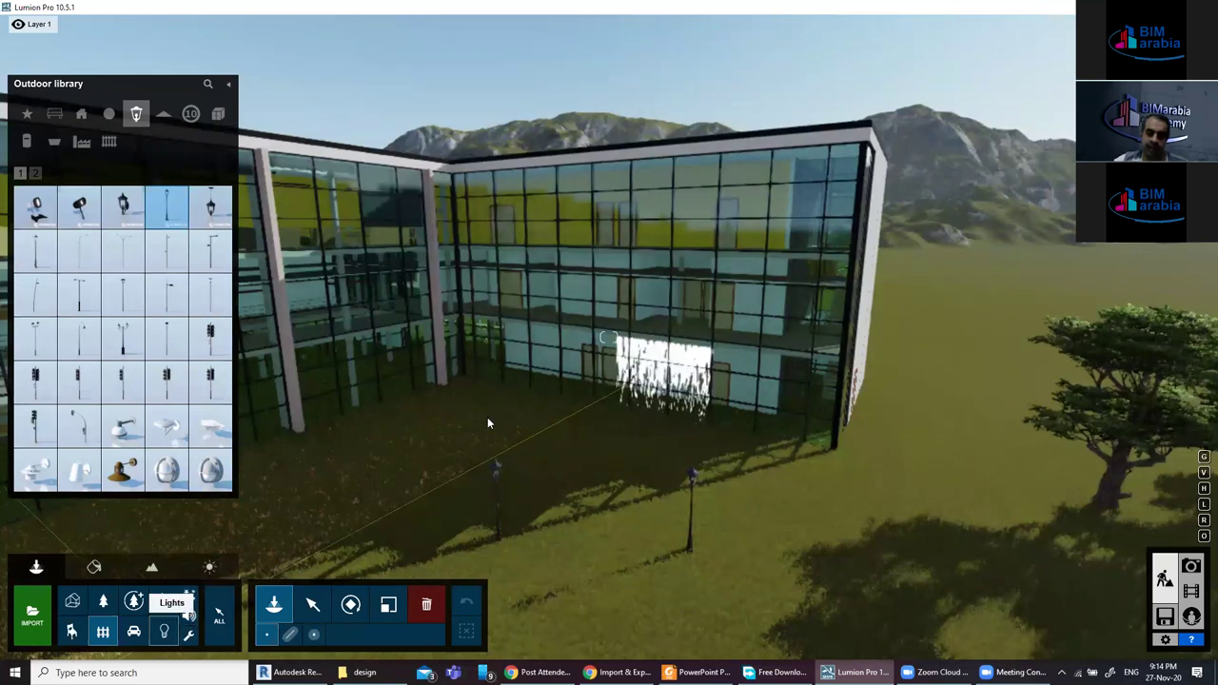
Place Lamp03 spotlights from the Lights library at the lawn lamp posts.
click(164, 631)
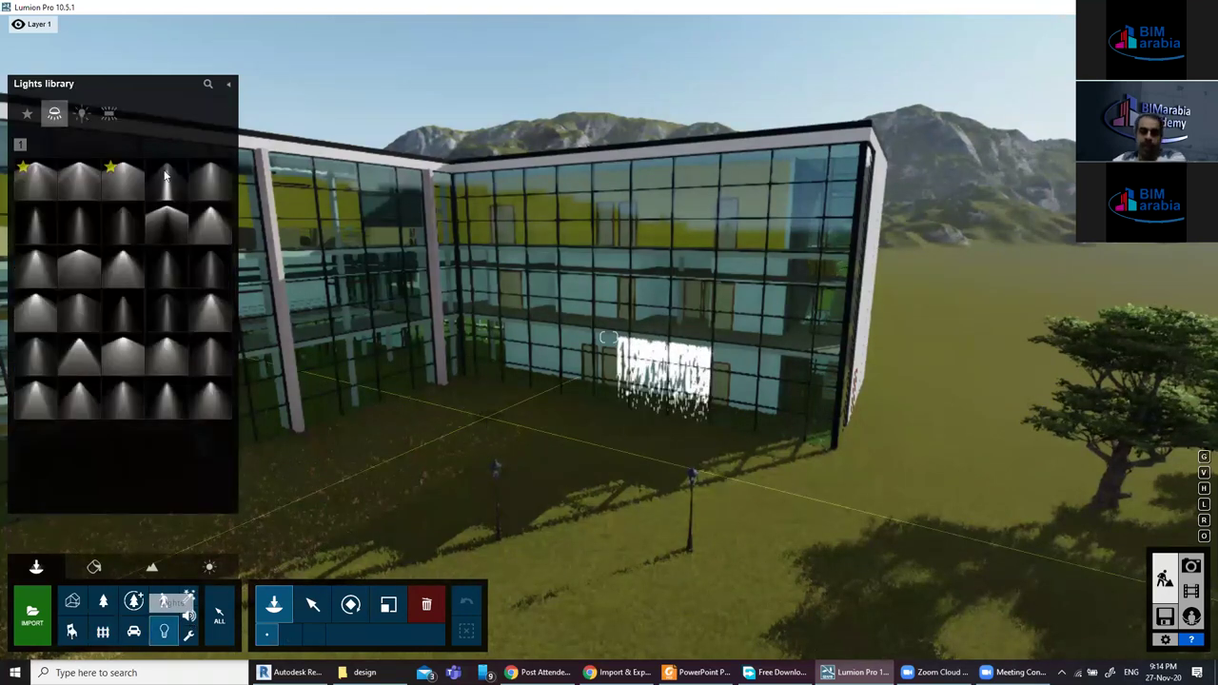
click(134, 191)
click(478, 470)
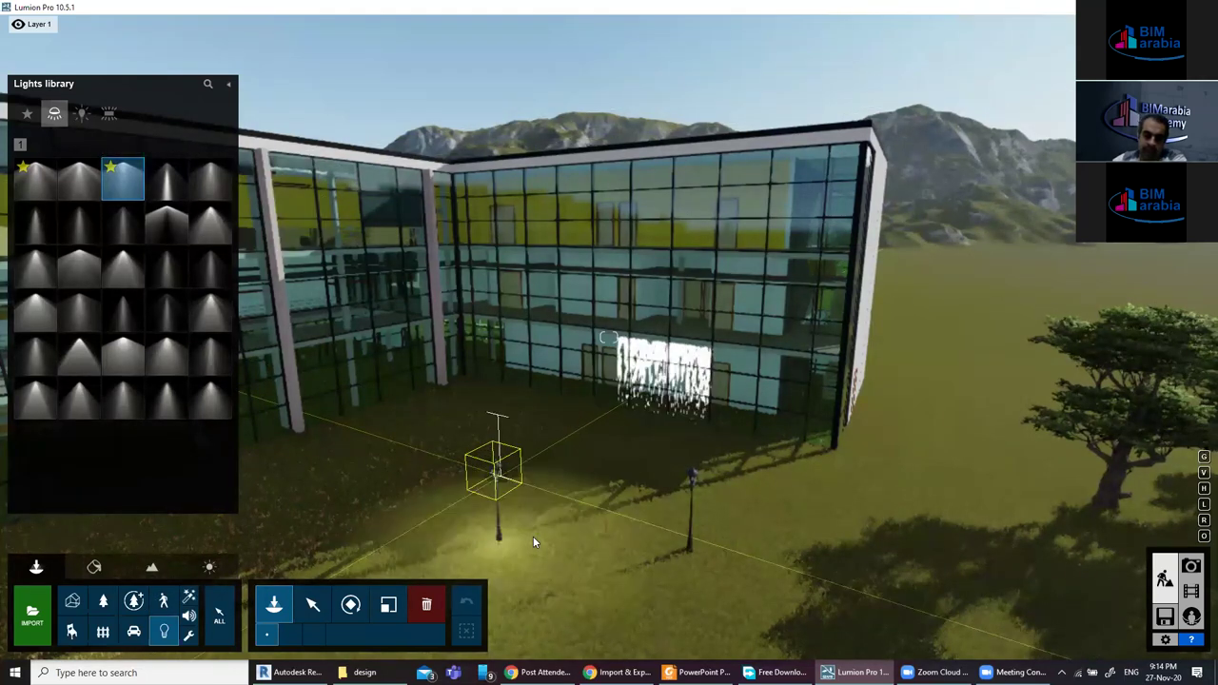
click(498, 473)
click(619, 505)
click(694, 471)
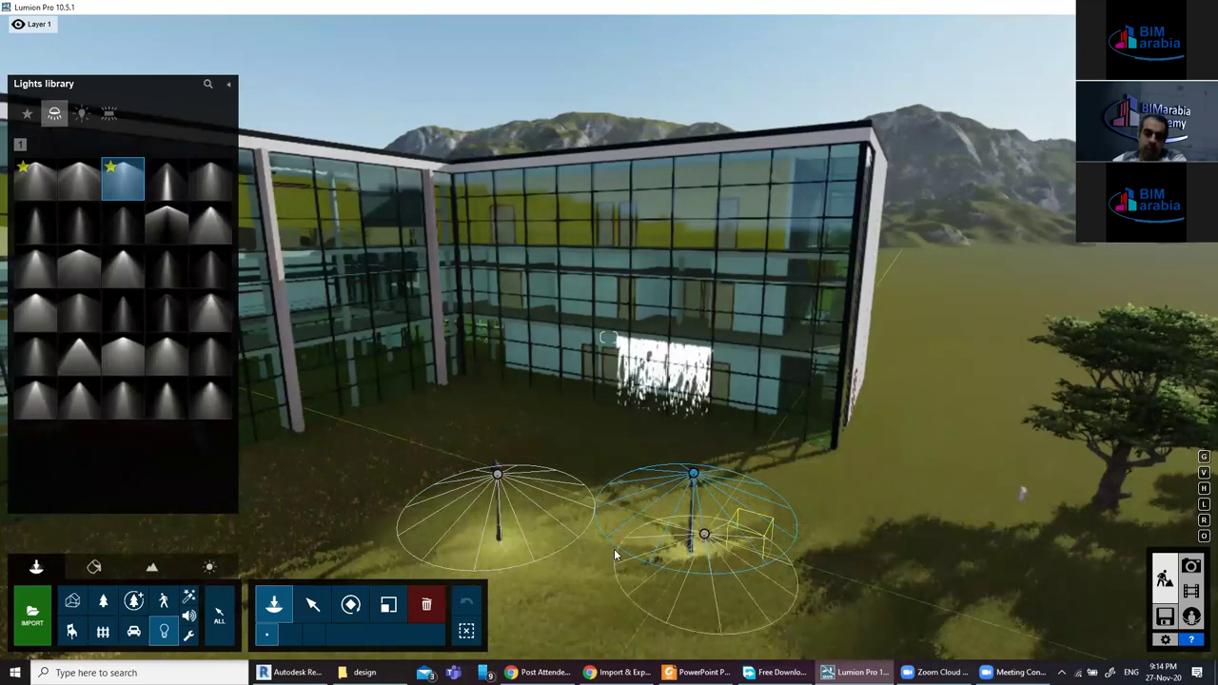
click(312, 605)
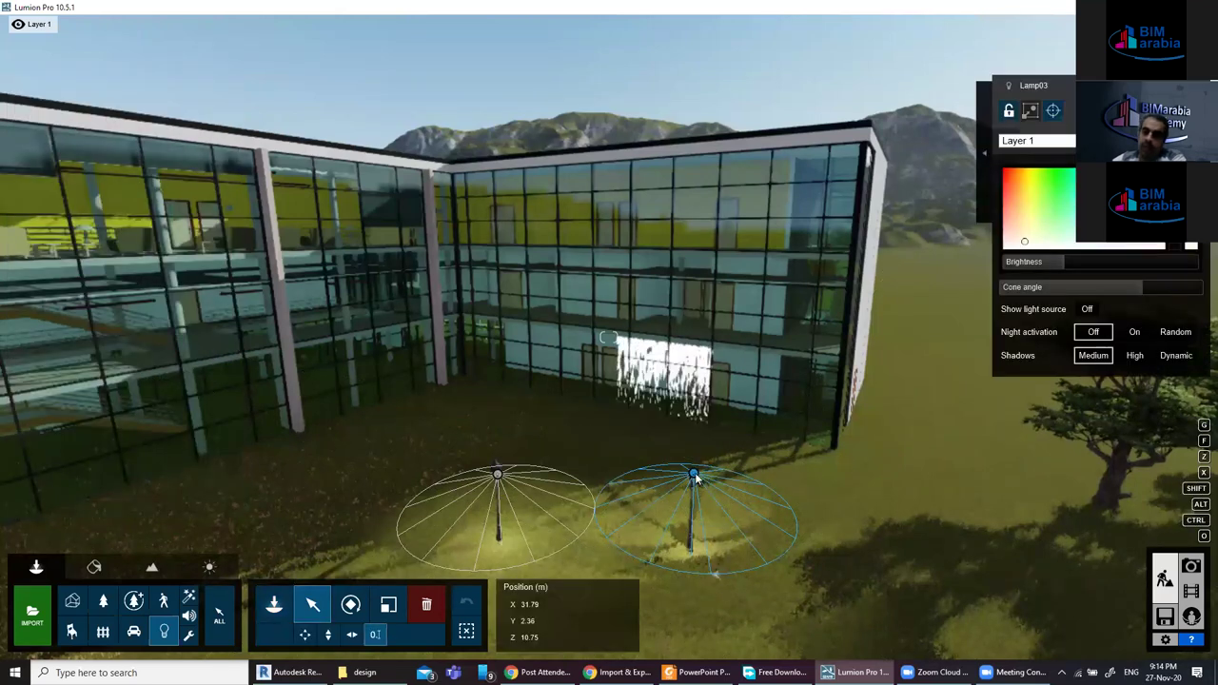
mouse_move(1104, 262)
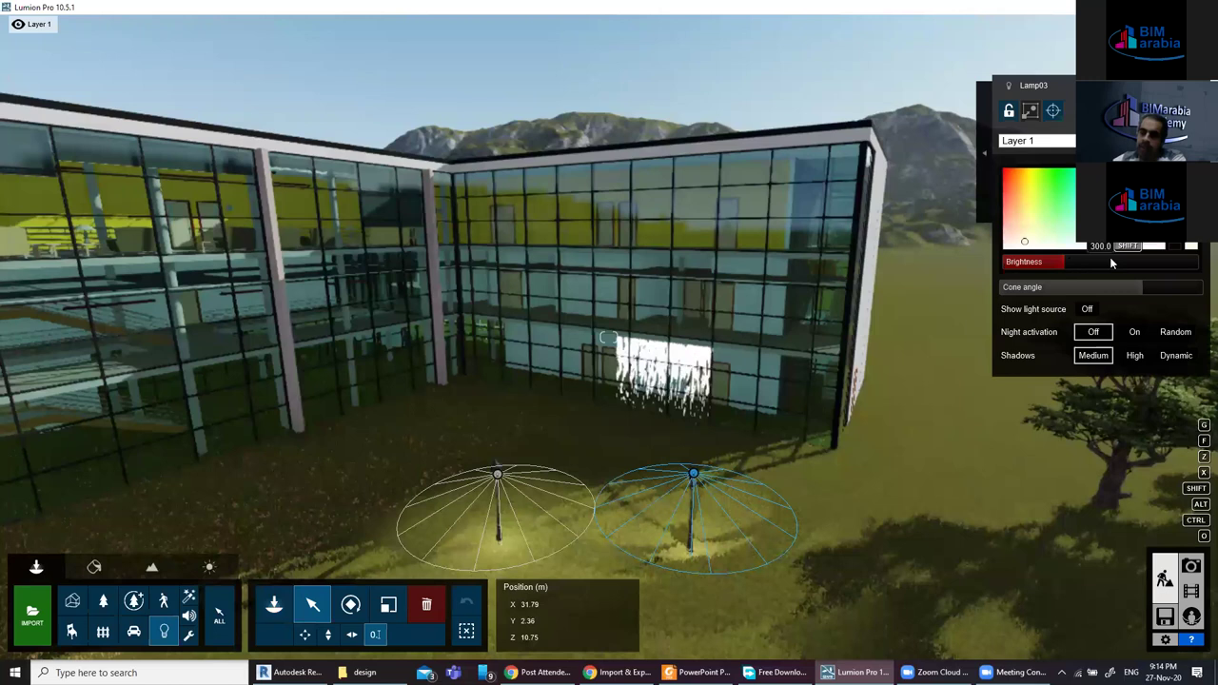
Raise Lamp03's brightness, narrow its cone, and turn on light source, night activation and dynamic shadows.
drag(1067, 262, 1067, 270)
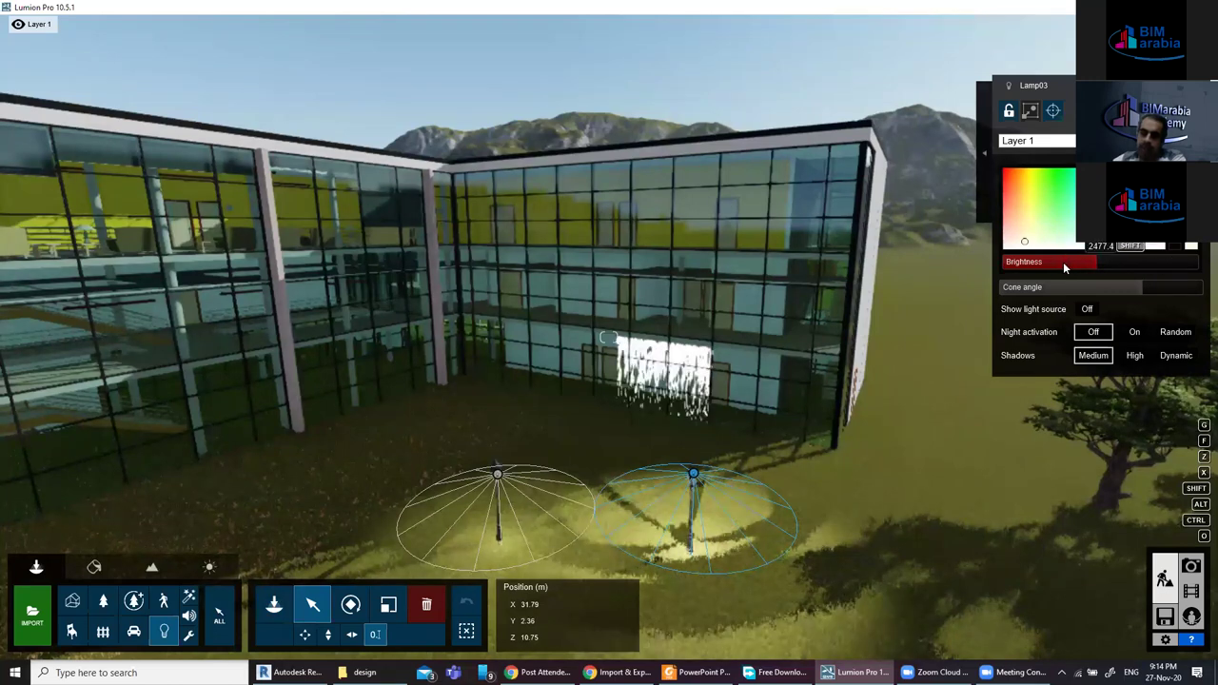
drag(1051, 287, 1111, 266)
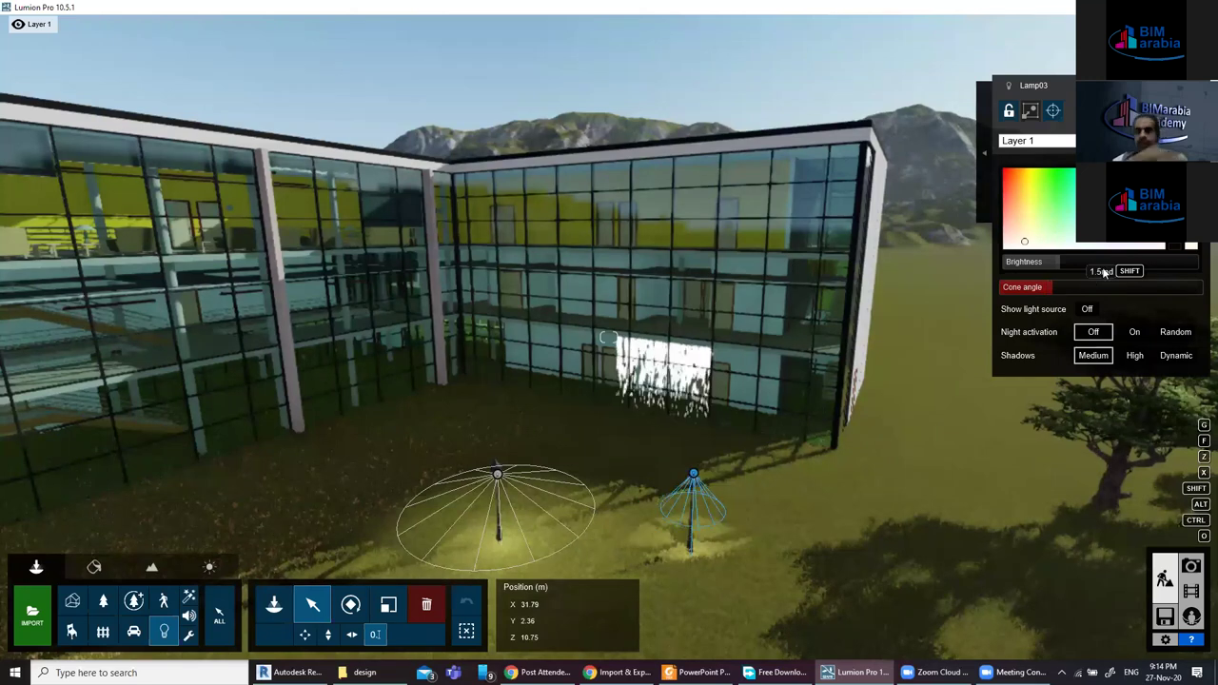
mouse_move(1113, 270)
mouse_down()
mouse_move(1128, 284)
mouse_move(1064, 295)
mouse_up()
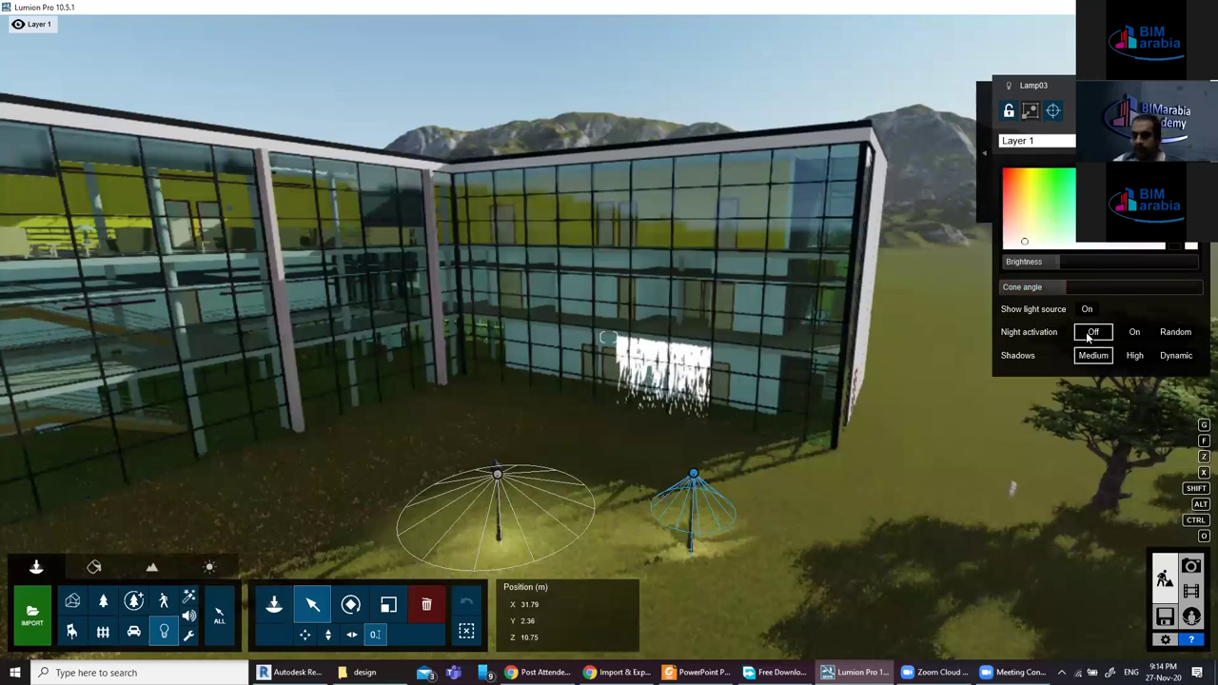
click(1087, 309)
click(1134, 331)
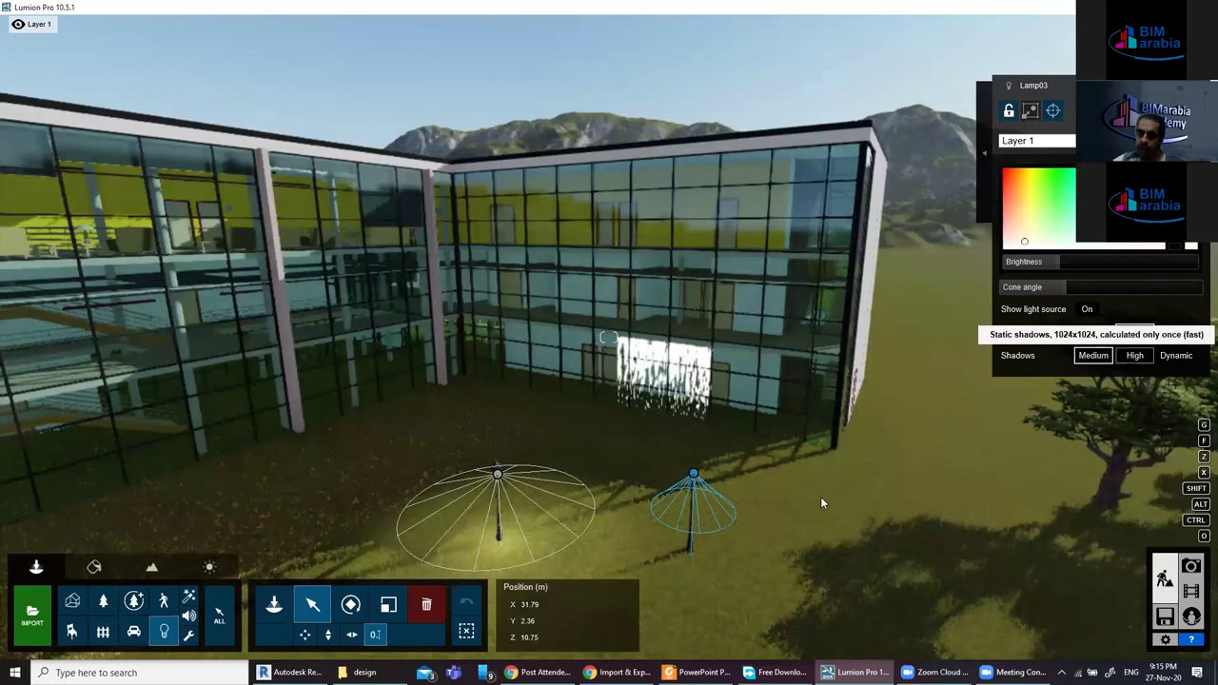
click(1134, 355)
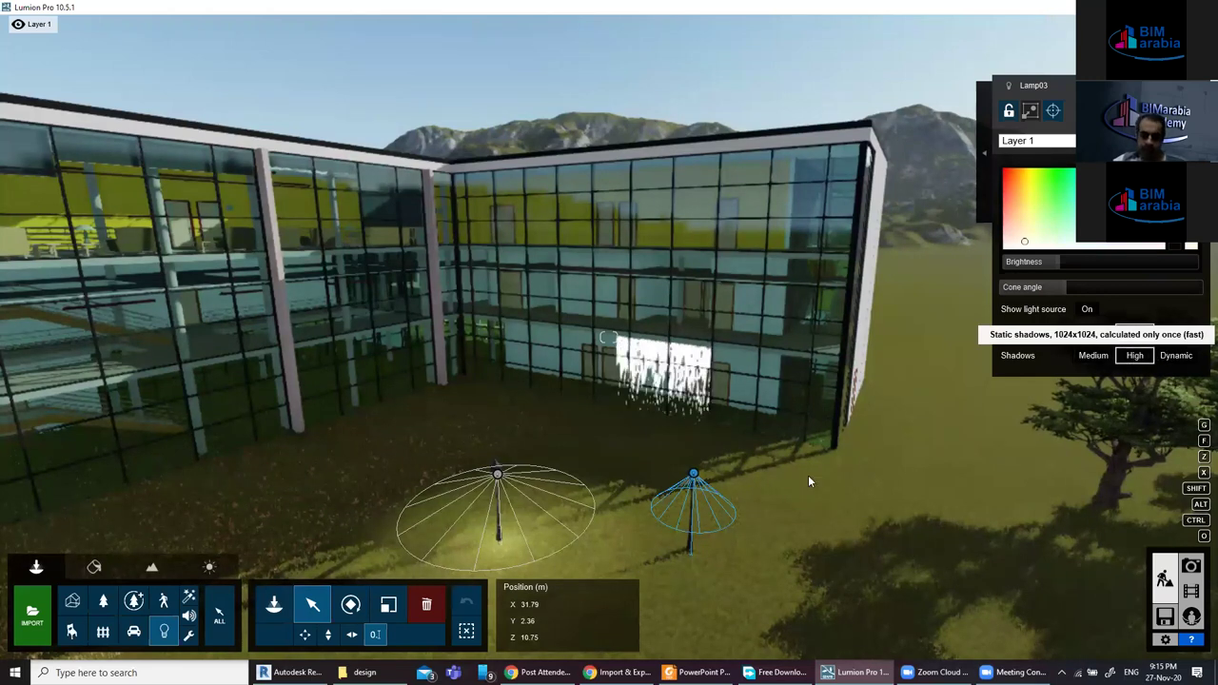
click(1175, 355)
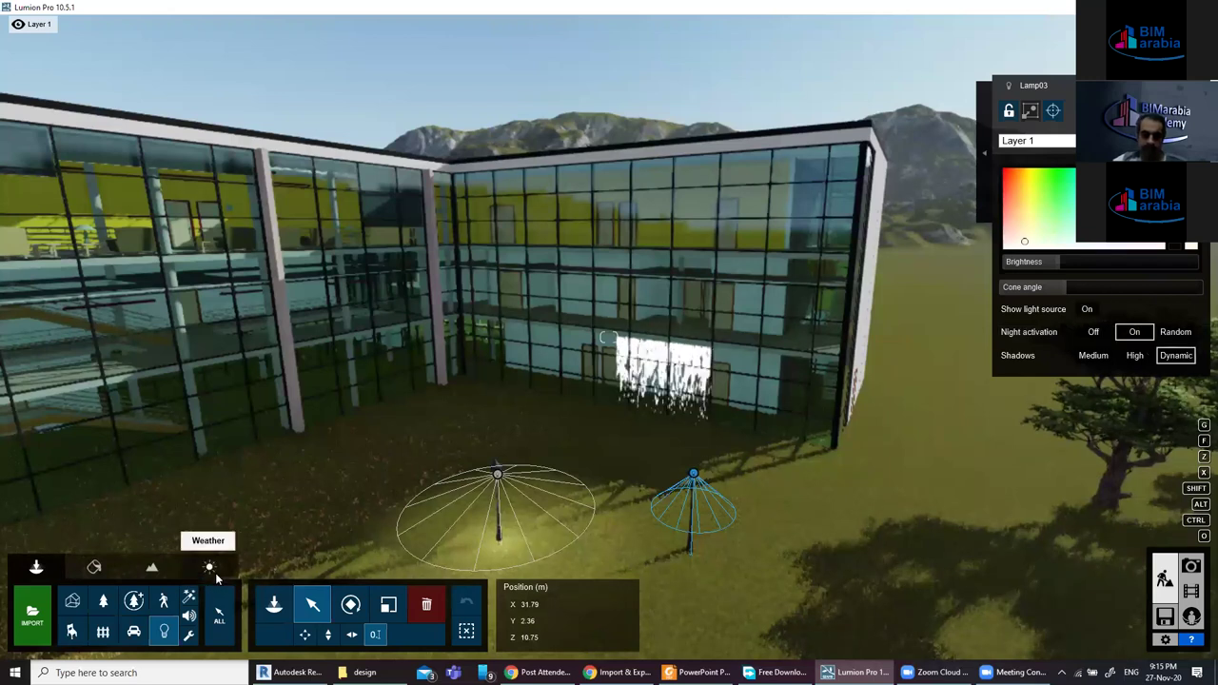
Lower the sun to night to preview the spotlights, then raise it back to bright daylight.
click(210, 567)
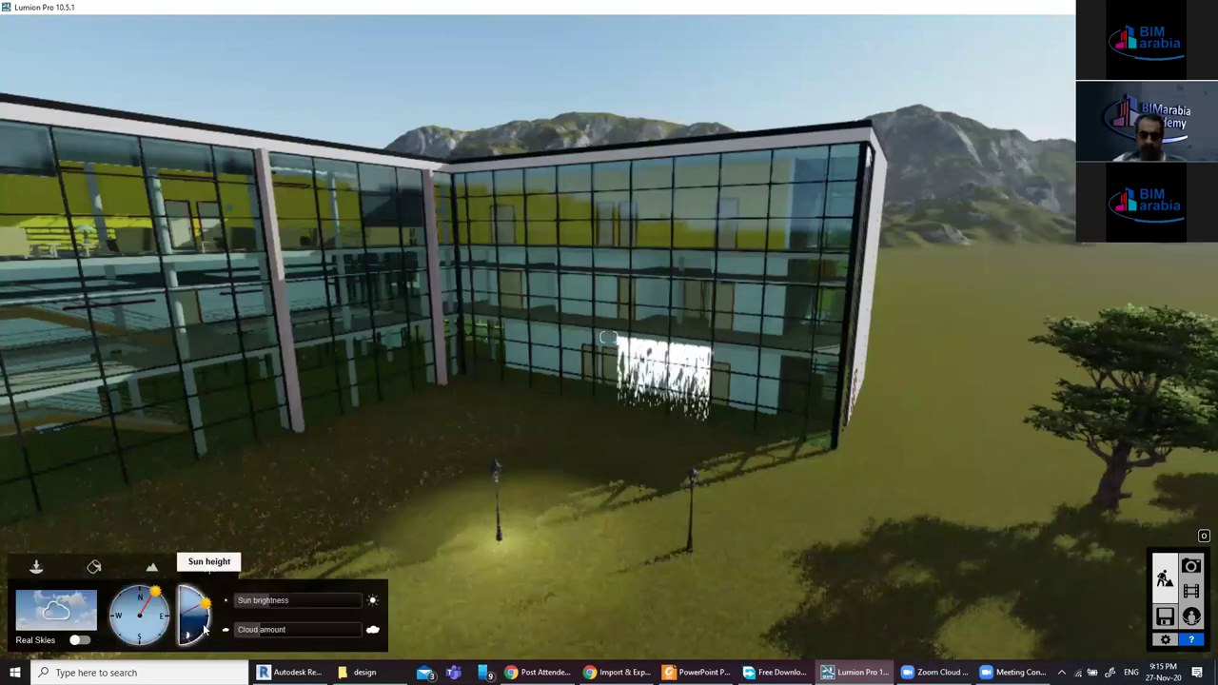
drag(203, 629, 195, 640)
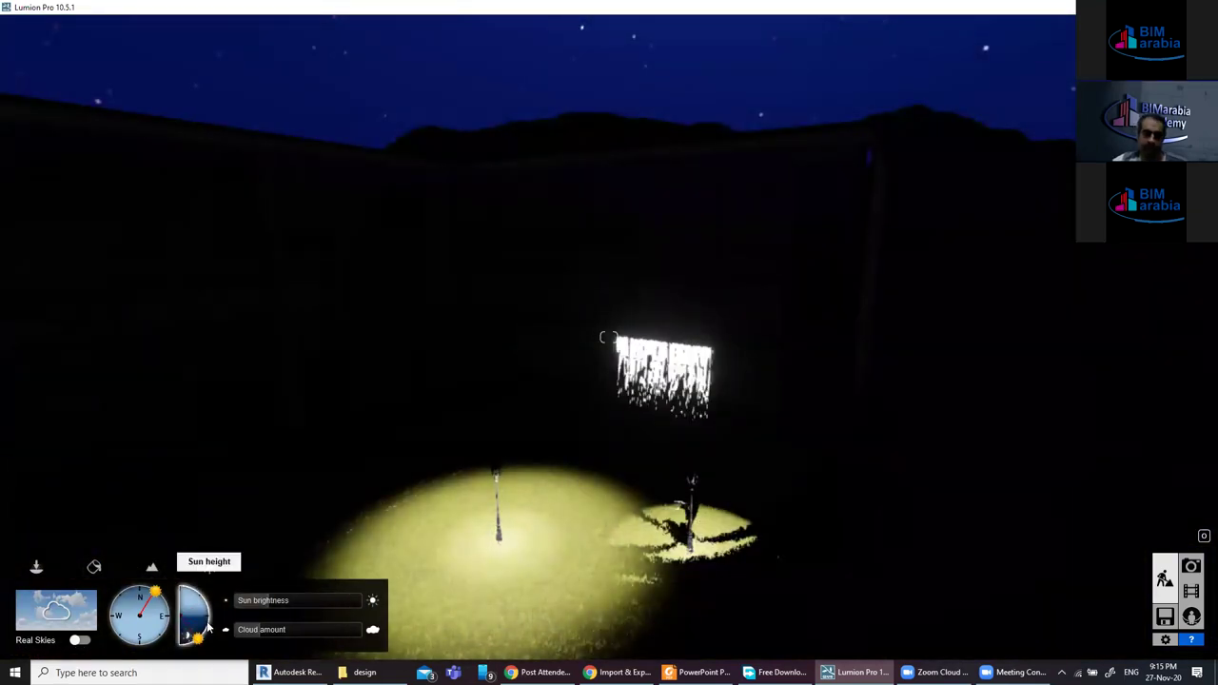
click(206, 625)
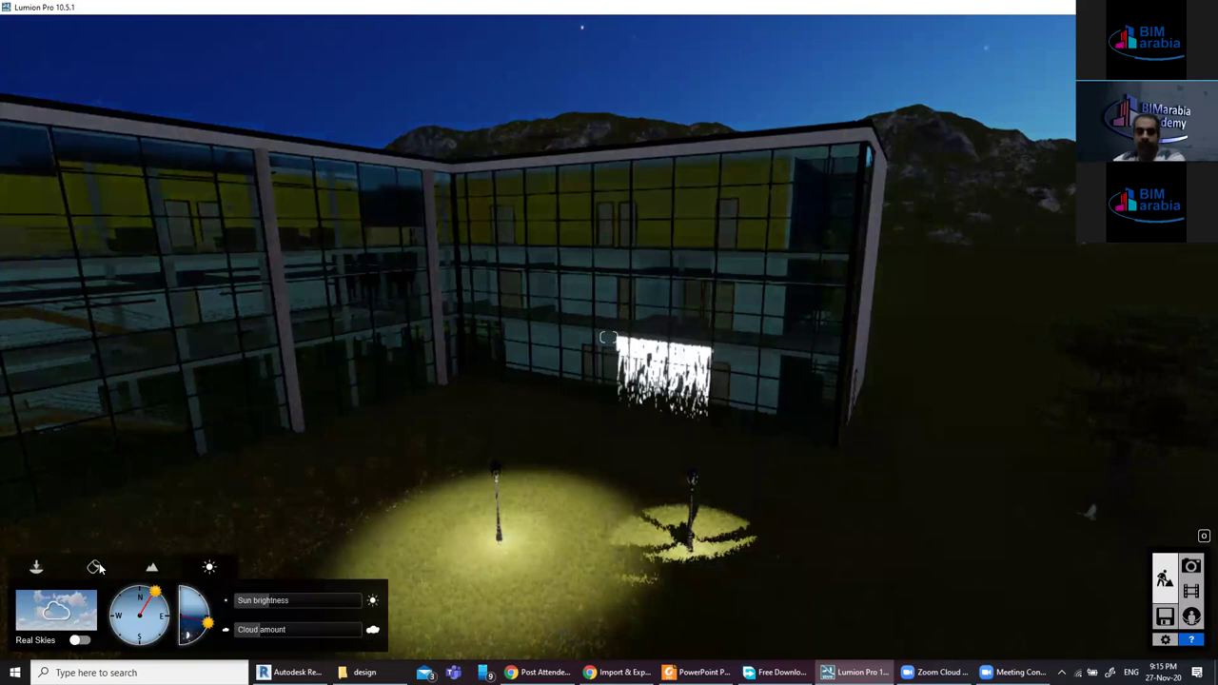
mouse_move(608, 336)
right_down()
mouse_move(666, 336)
mouse_move(84, 569)
right_up()
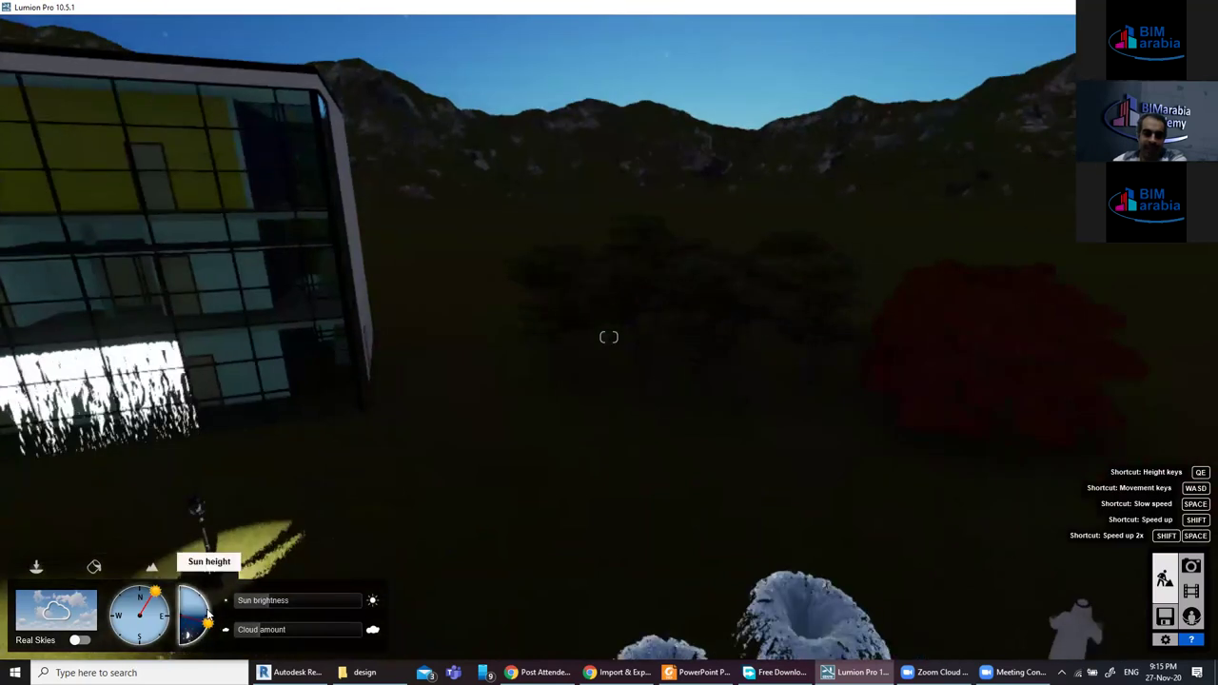
drag(202, 614, 417, 434)
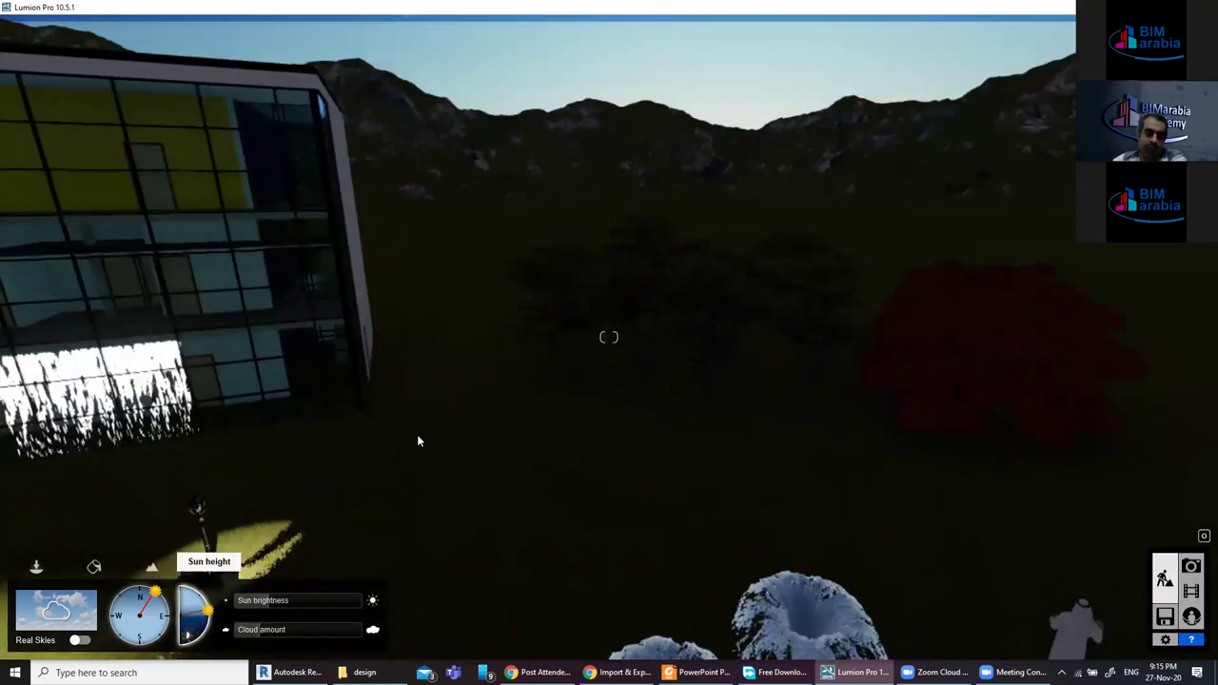
drag(518, 390, 60, 576)
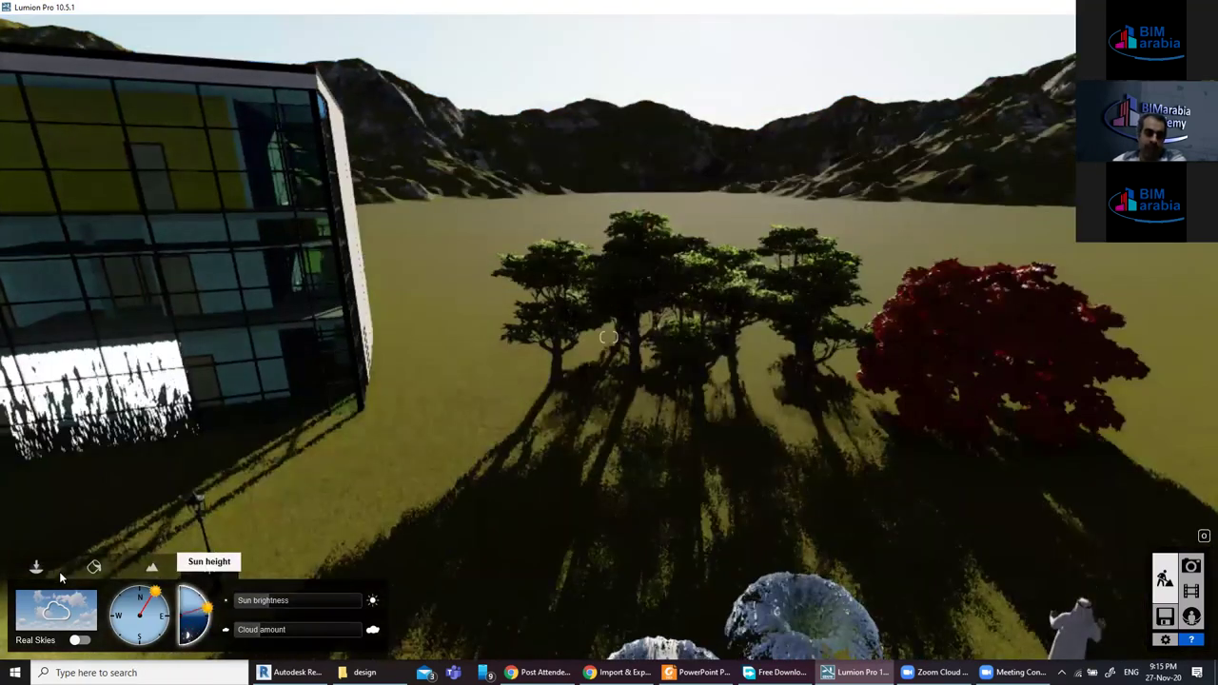
drag(193, 613, 208, 564)
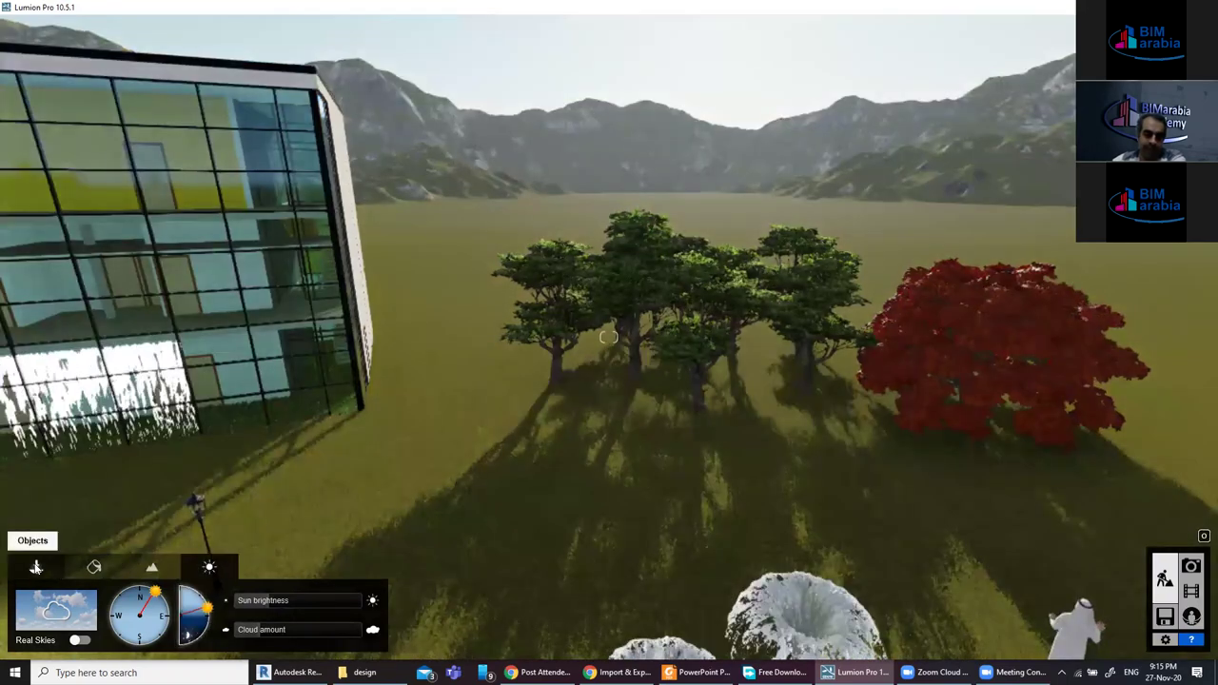
click(36, 568)
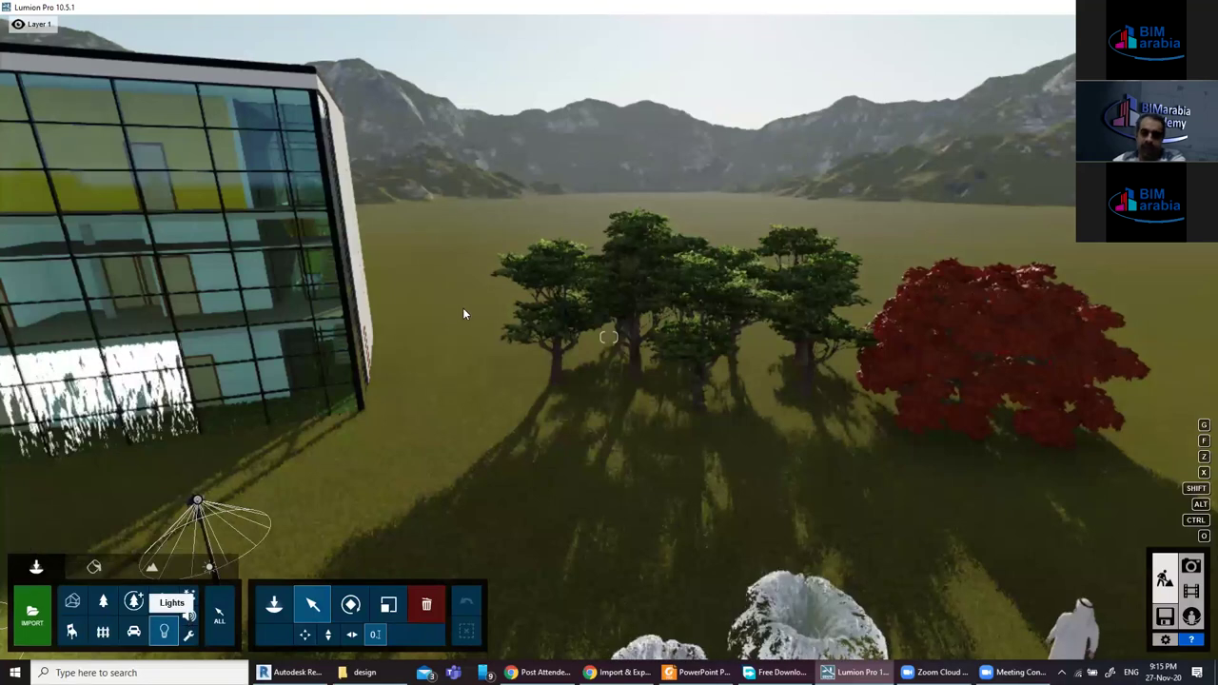
Place the Forest 001 nature sound among the tree group and open its properties.
click(188, 616)
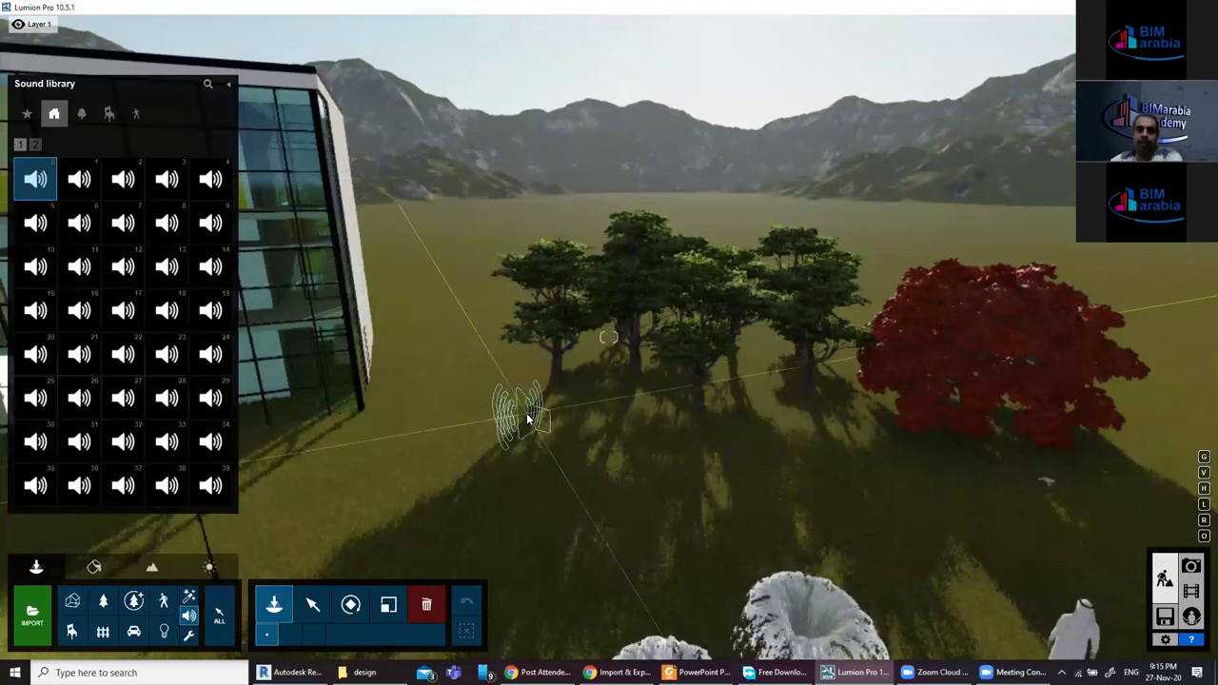
click(528, 418)
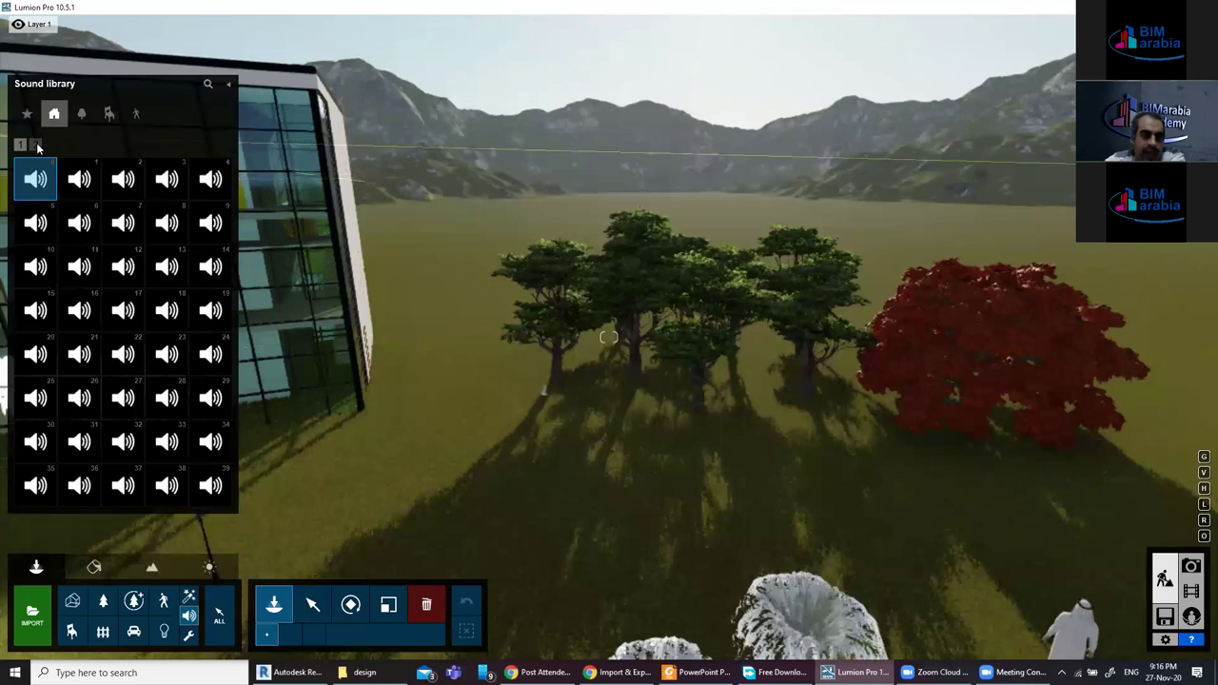
click(83, 116)
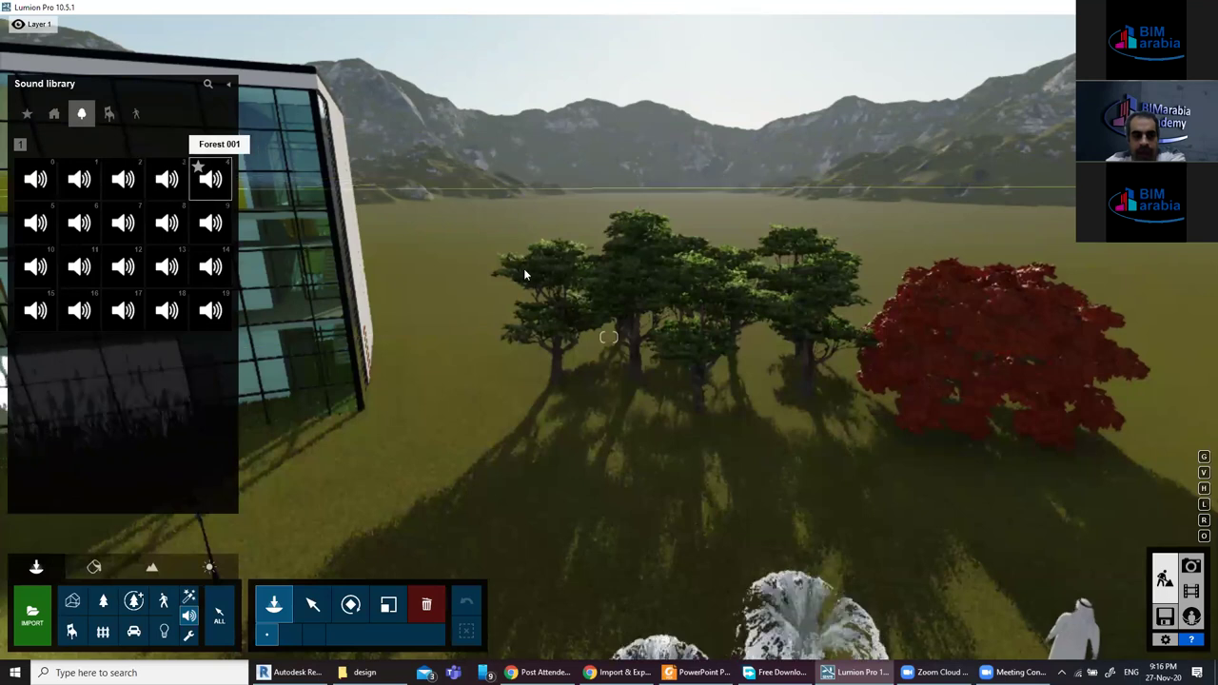
click(700, 350)
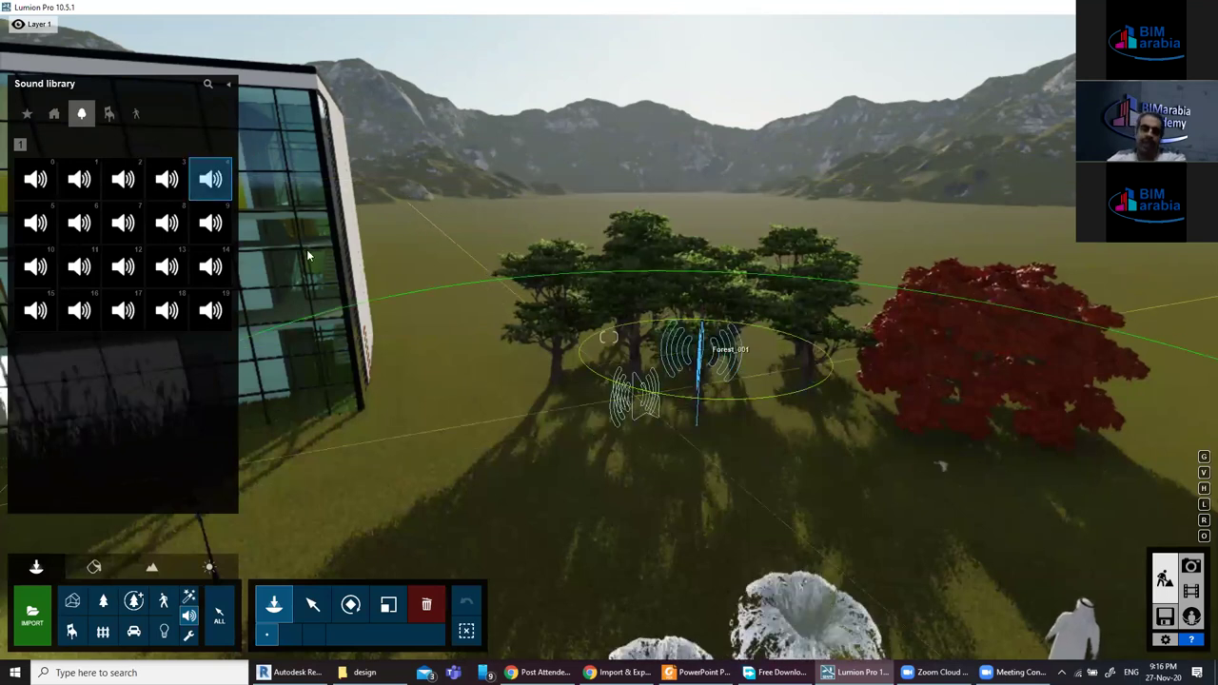
click(312, 604)
click(699, 364)
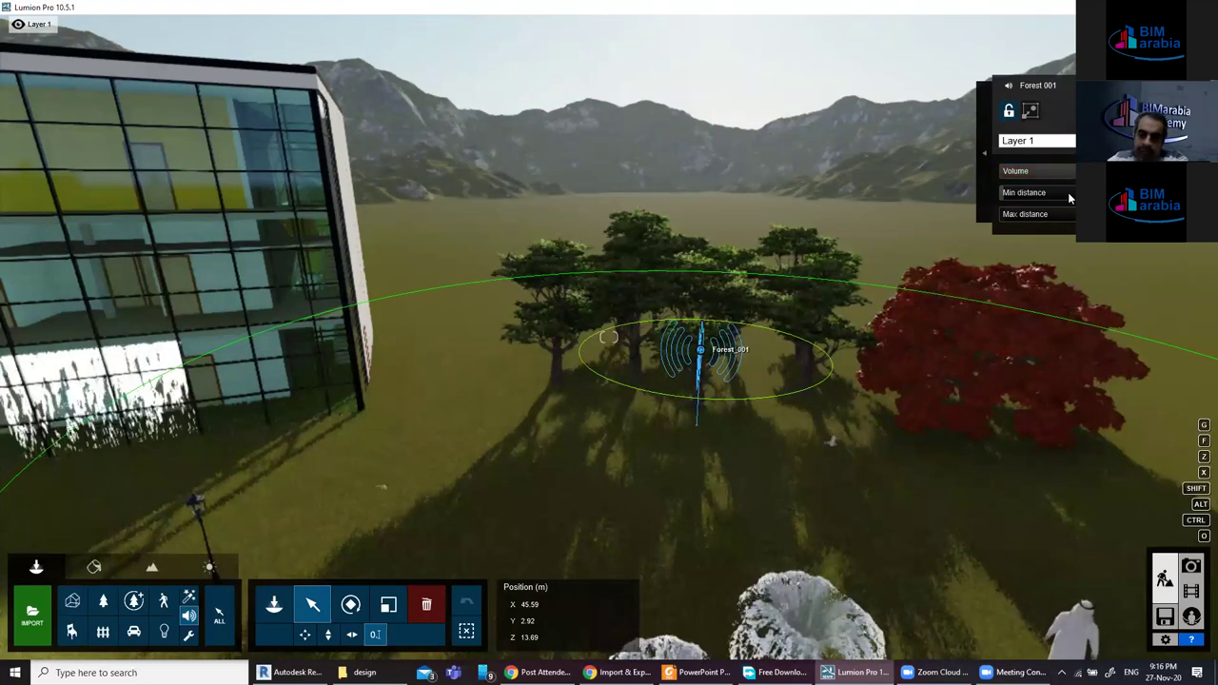
Shrink the Forest 001 sound's minimum and maximum hearing distances.
drag(1050, 202, 1016, 198)
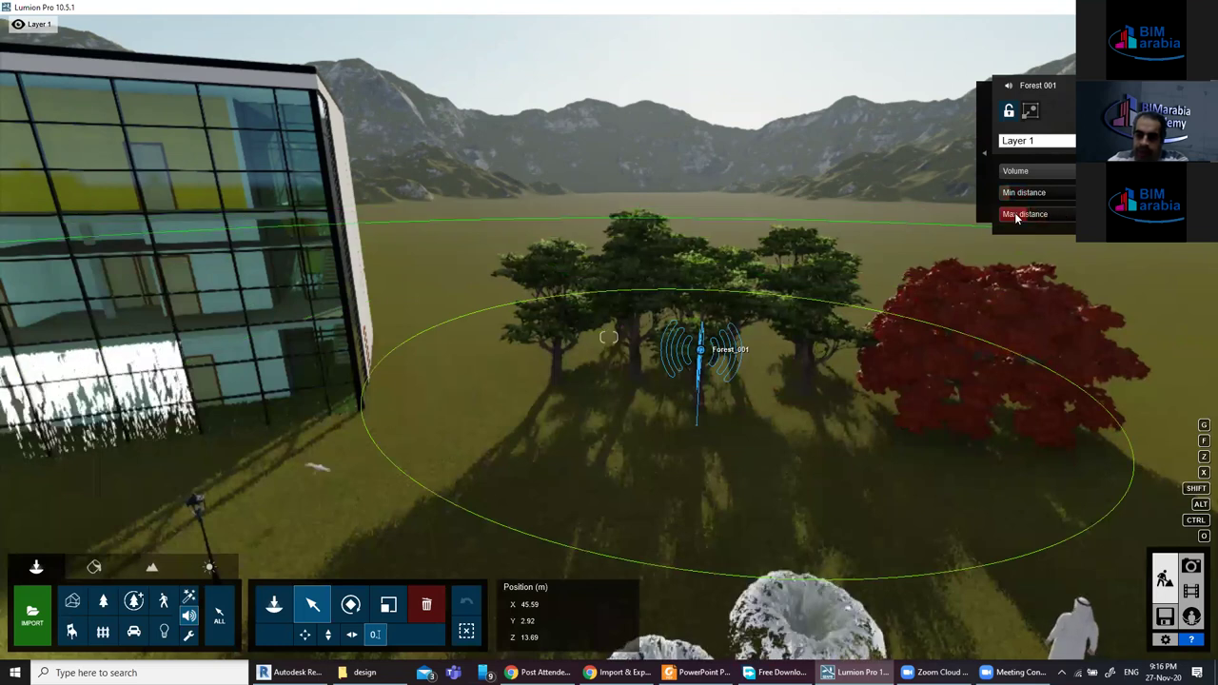
drag(1009, 215, 952, 283)
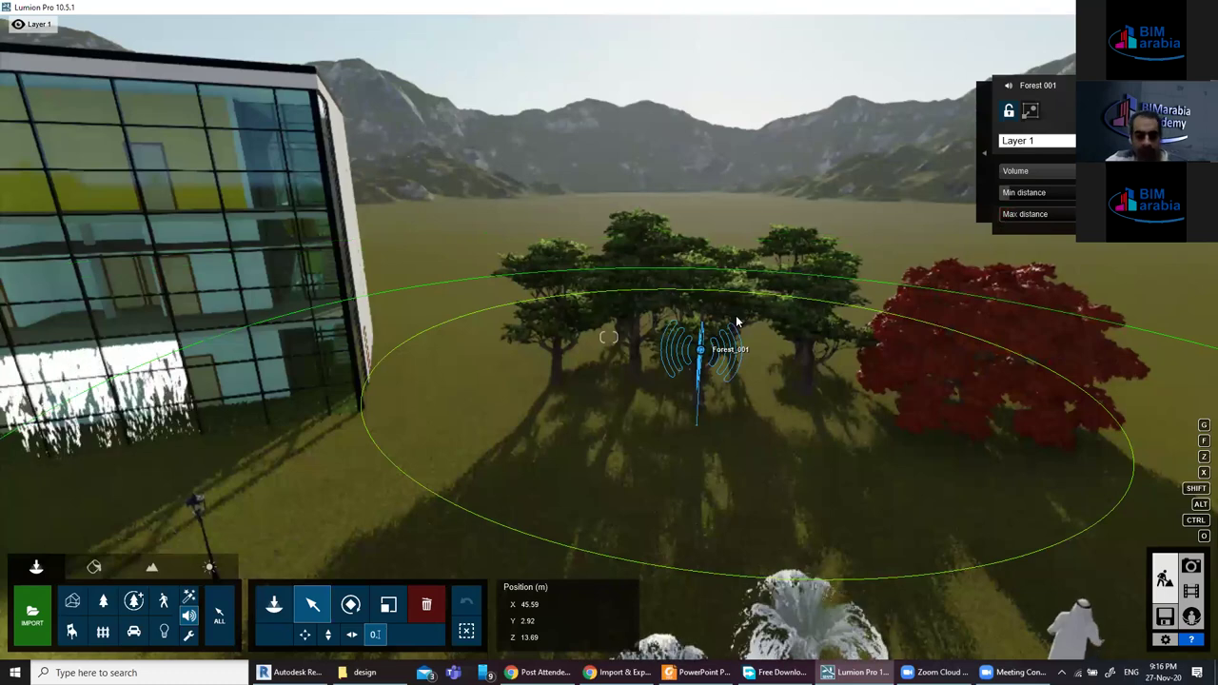
right_drag(752, 378, 407, 508)
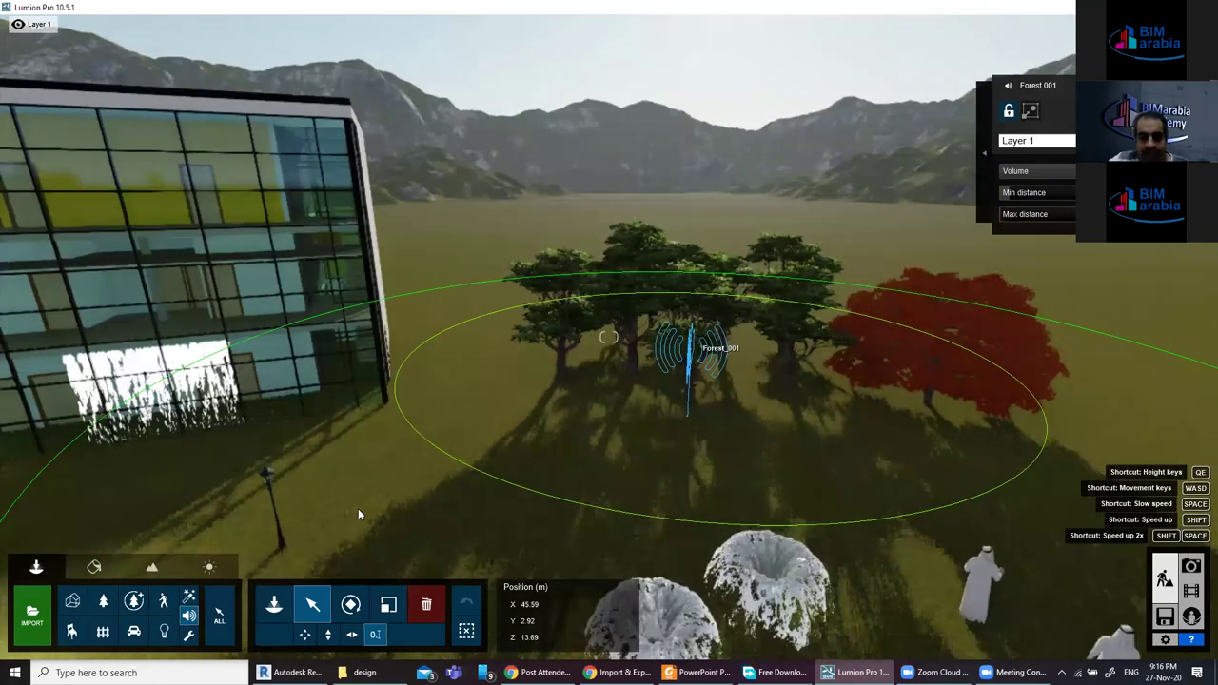
key(s)
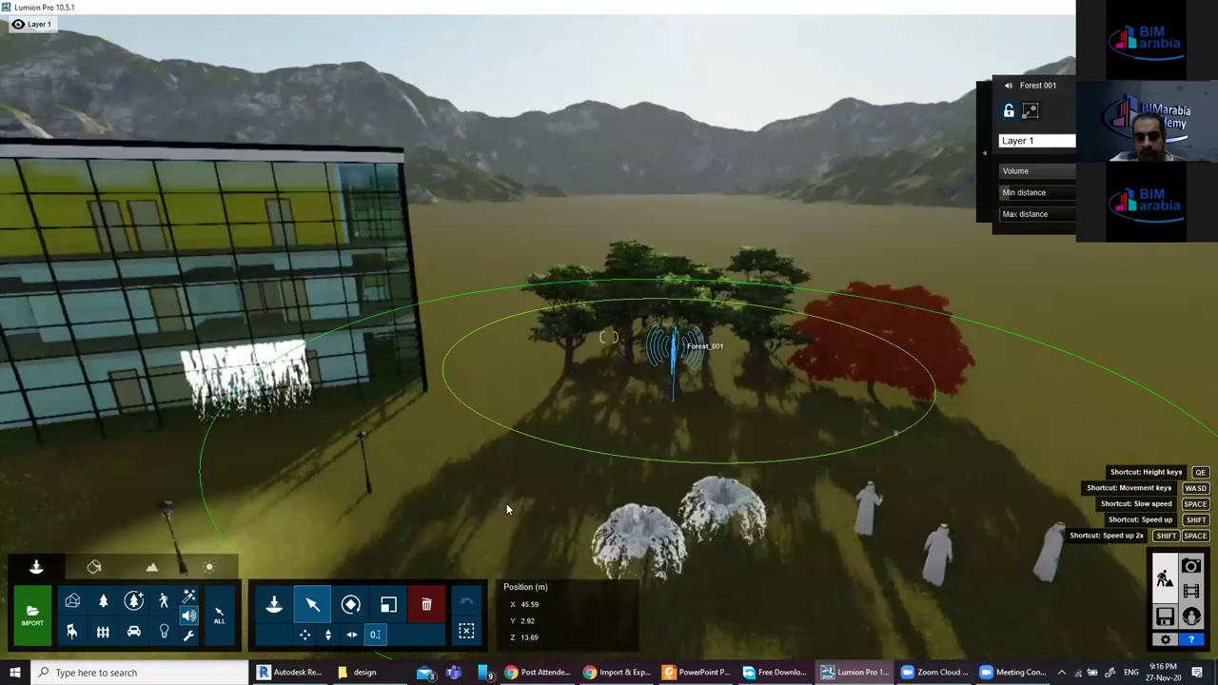
Fly forward past the trees and look down at the robed figures beside the building.
key(w)
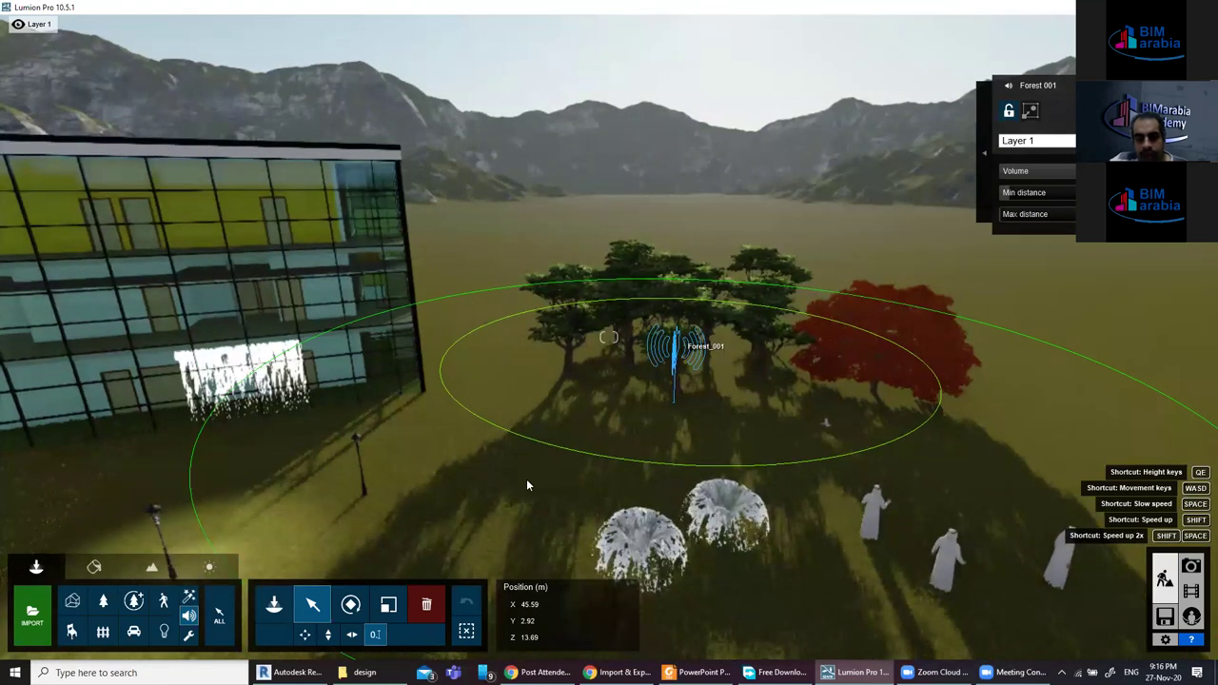
key(w)
key(w)
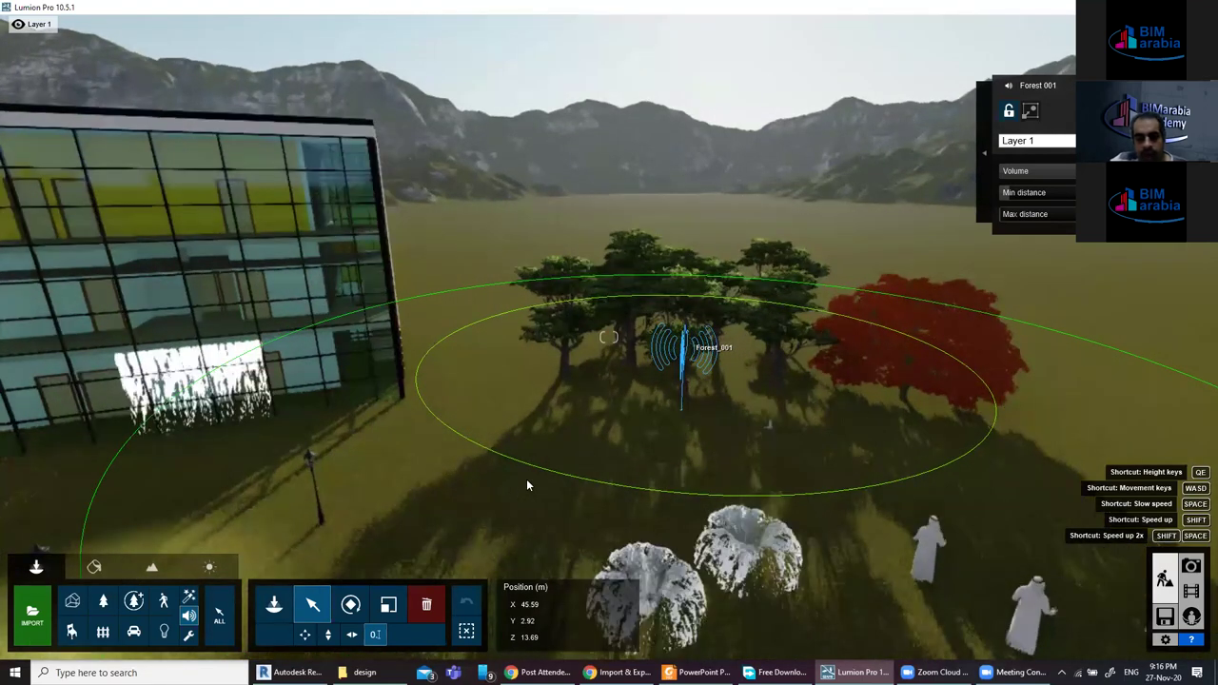
key(w)
key(w)
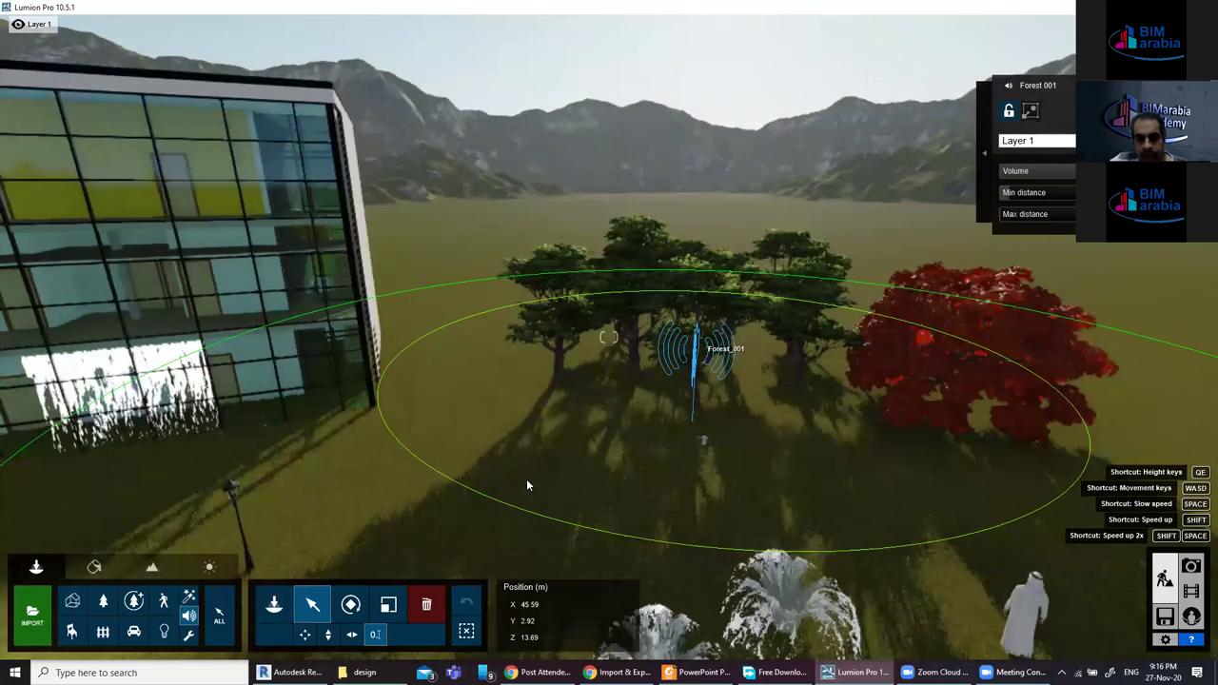
key(w)
key(w)
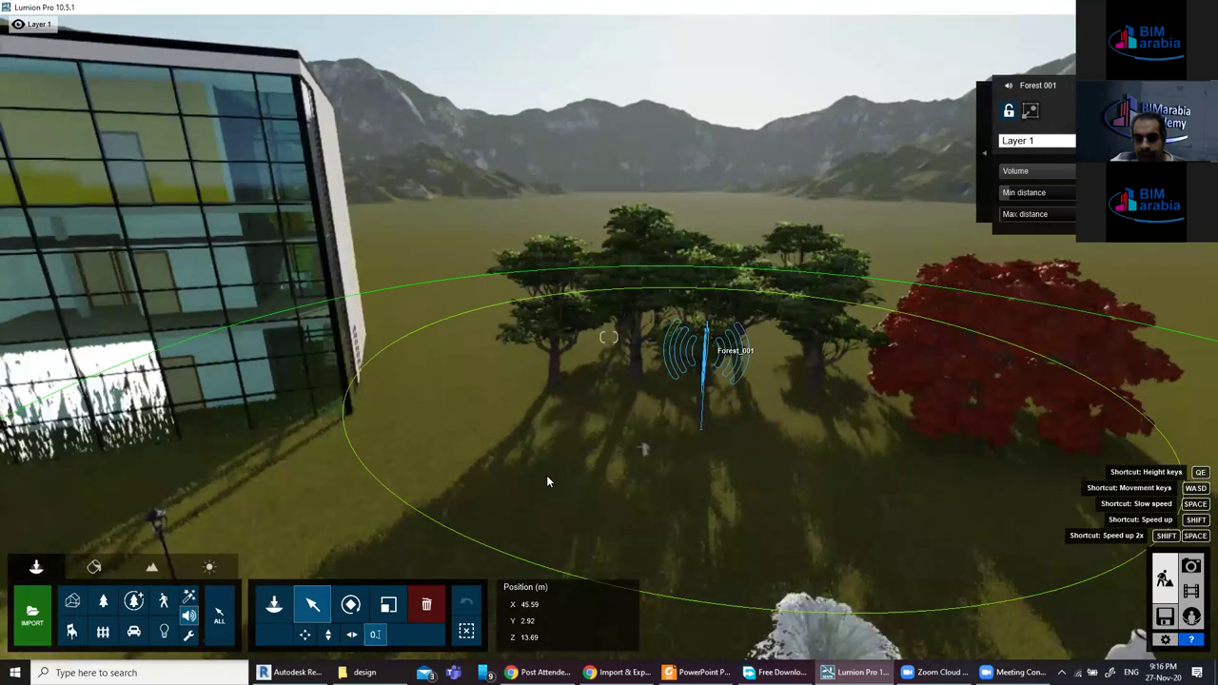
key(w)
key(w)
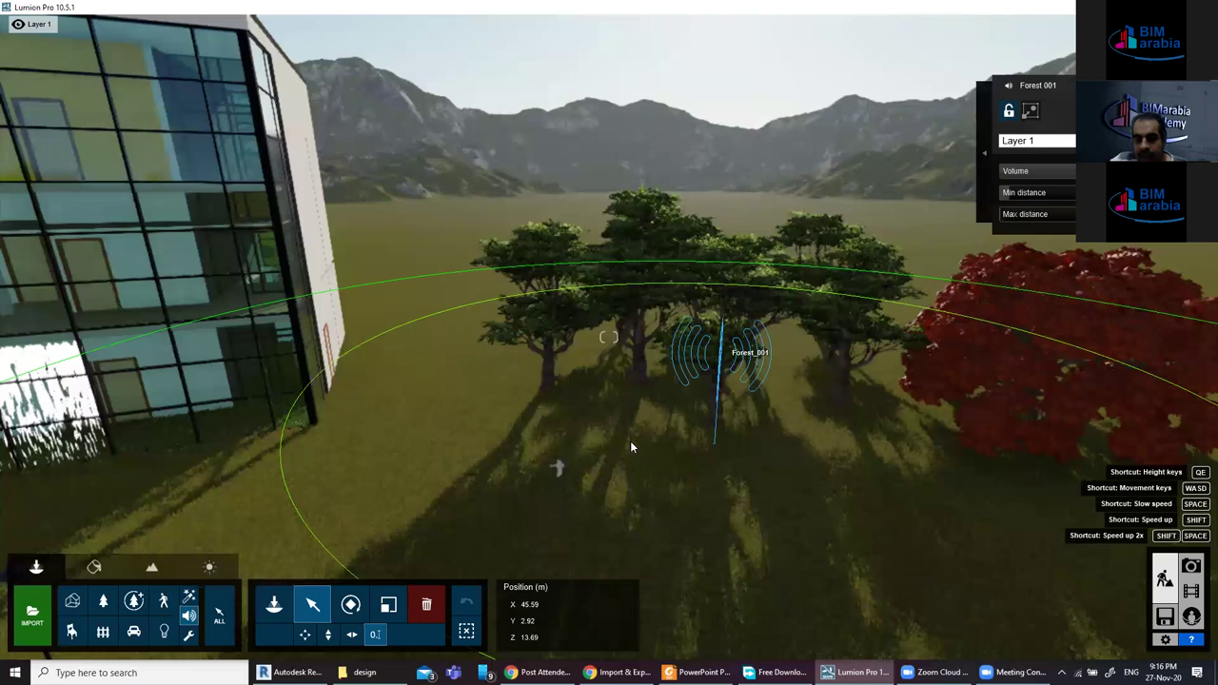
key(w)
key(w)
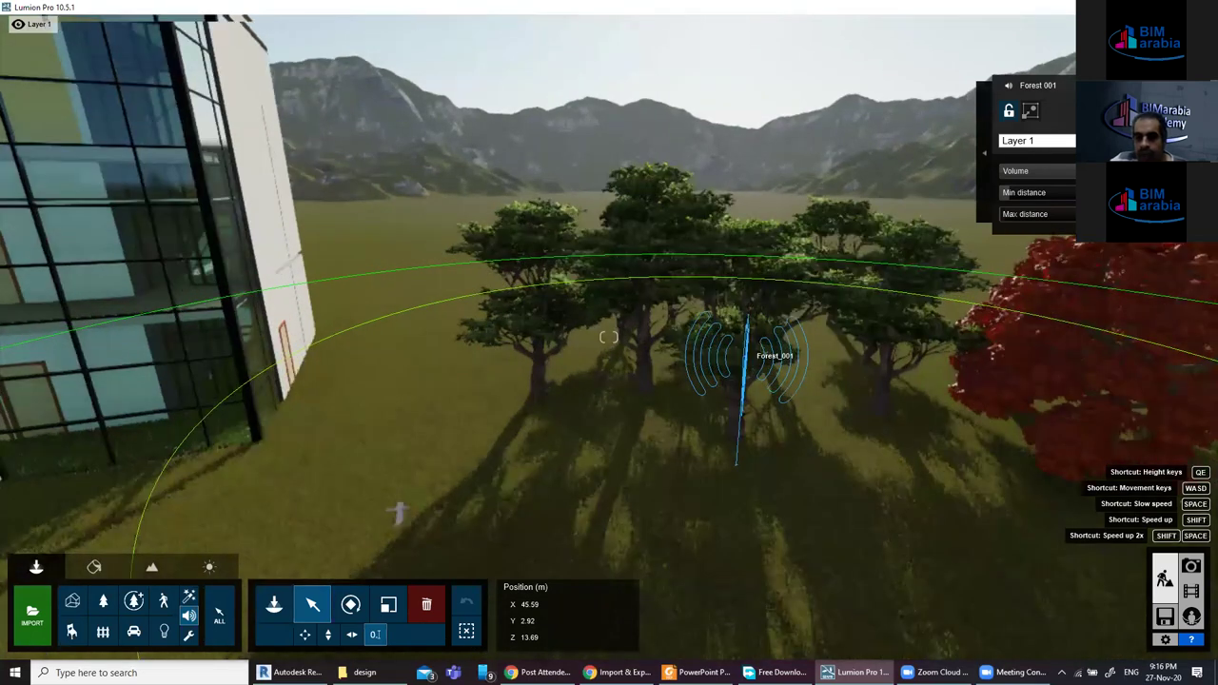
right_drag(694, 456, 694, 409)
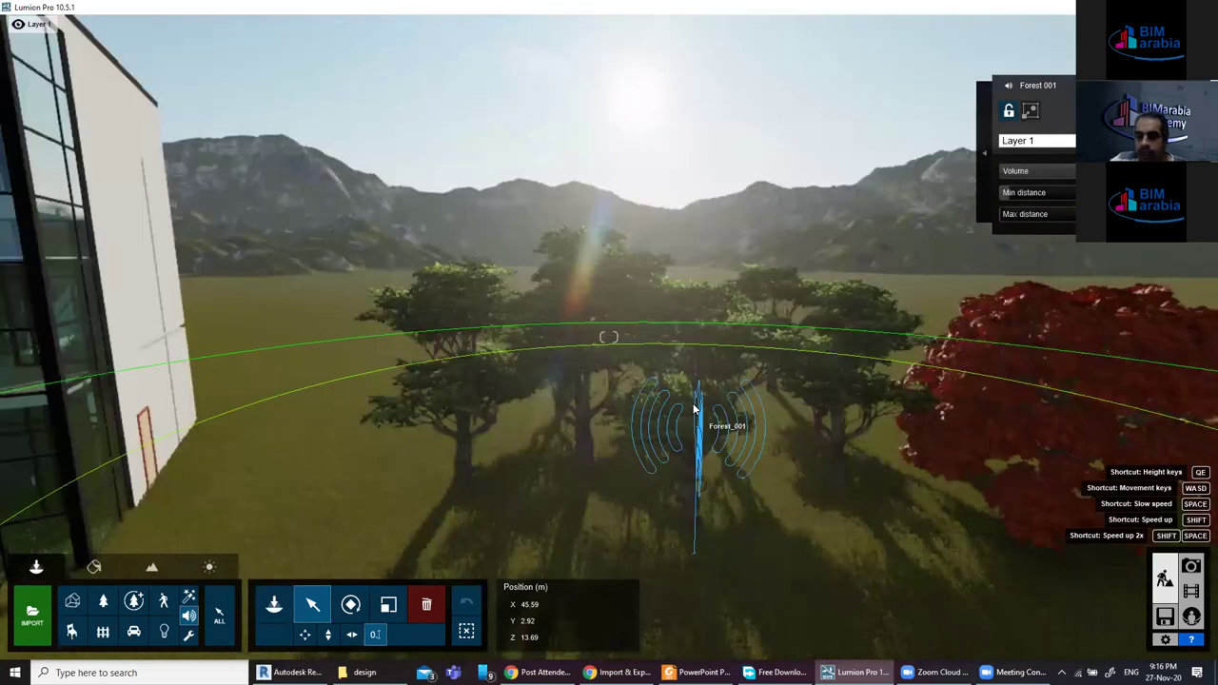
right_drag(609, 337, 666, 352)
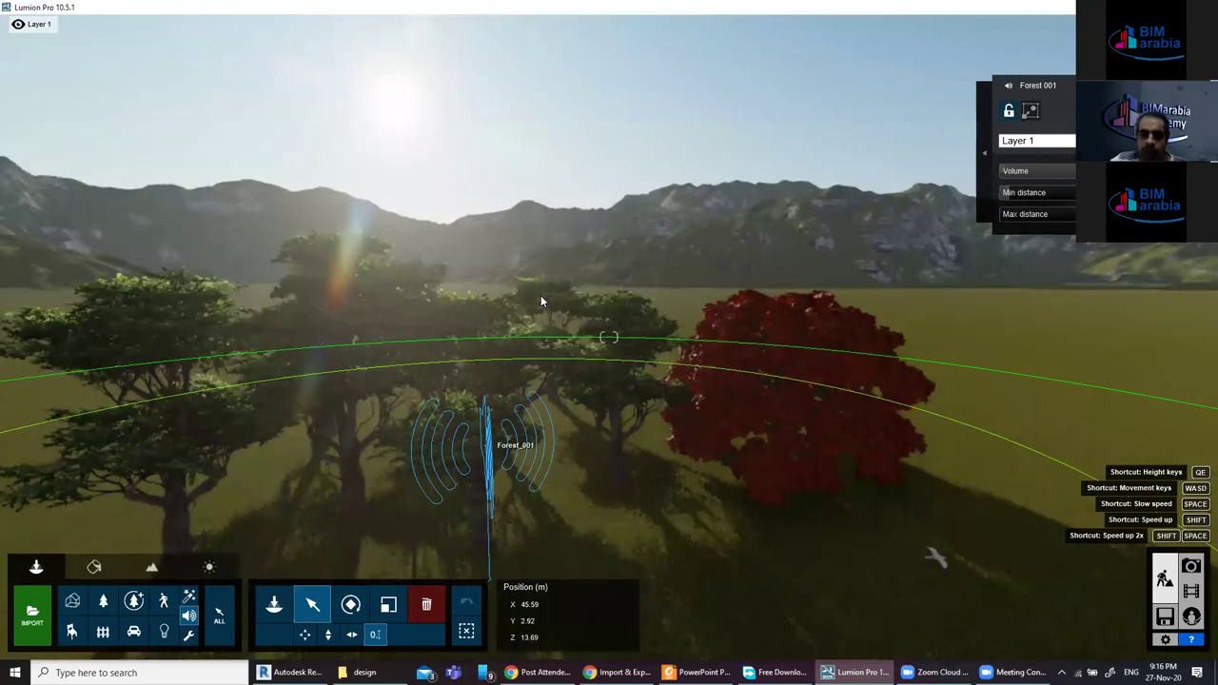
right_drag(540, 300, 267, 182)
Place the Crowd Small USA 001 sound from the People category among the robed figures.
key(s)
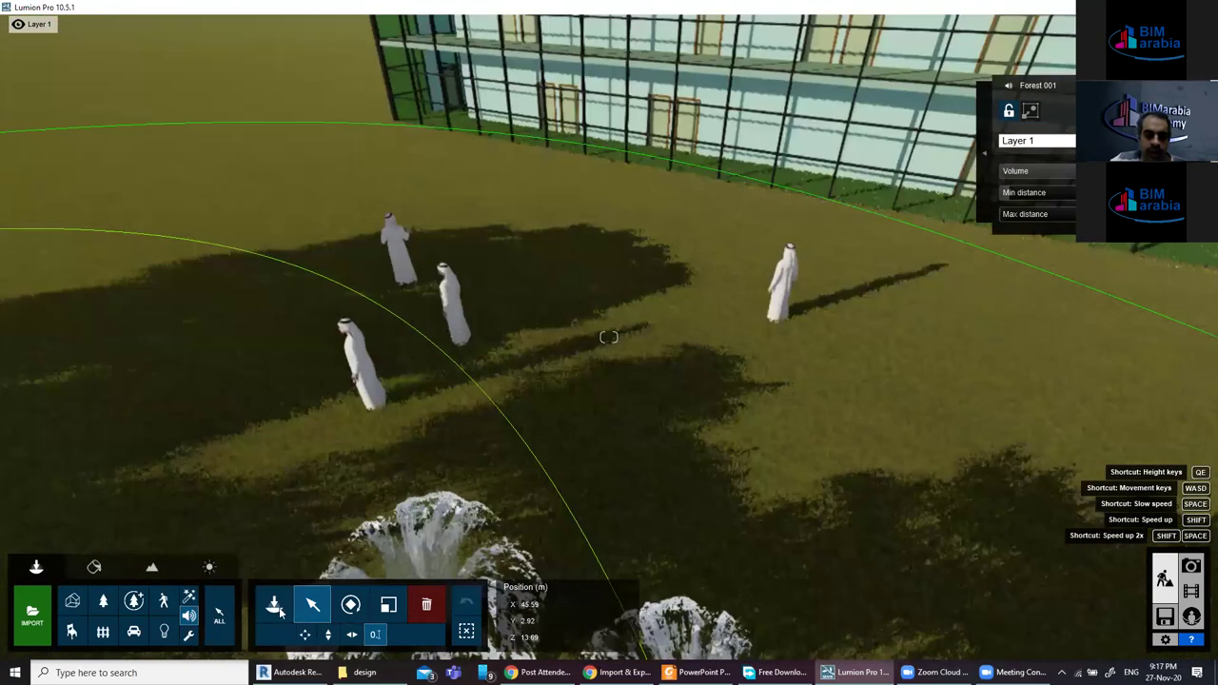
right_drag(280, 611, 191, 349)
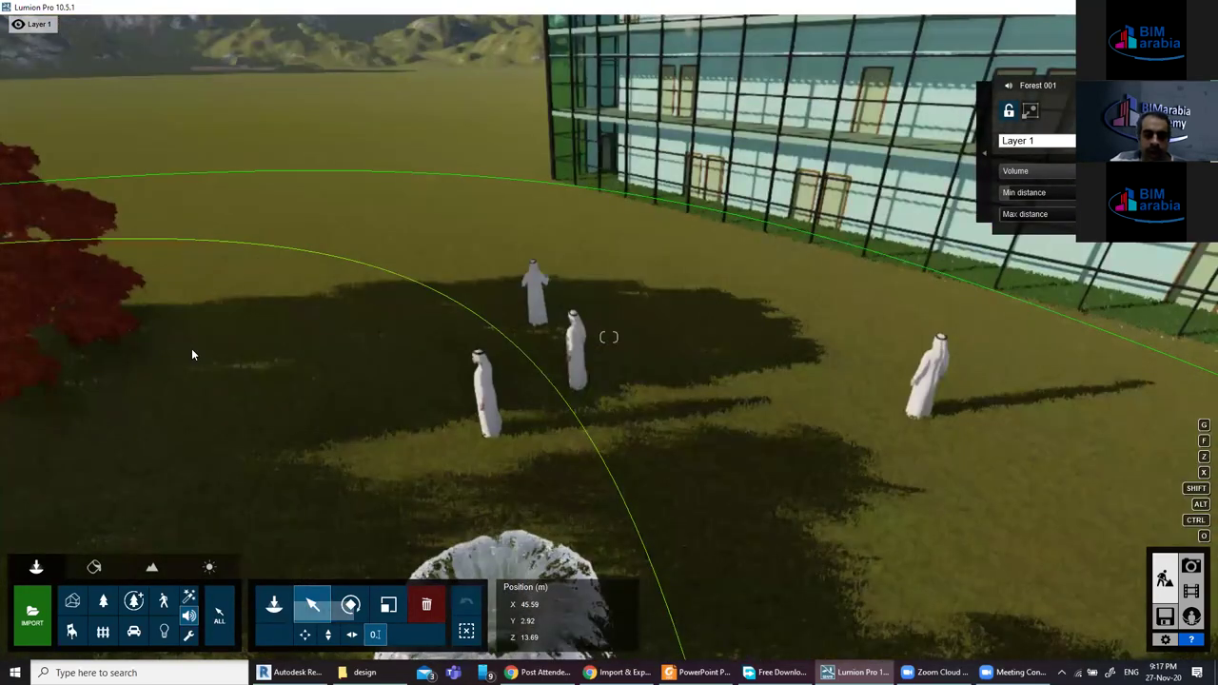
click(273, 606)
click(55, 114)
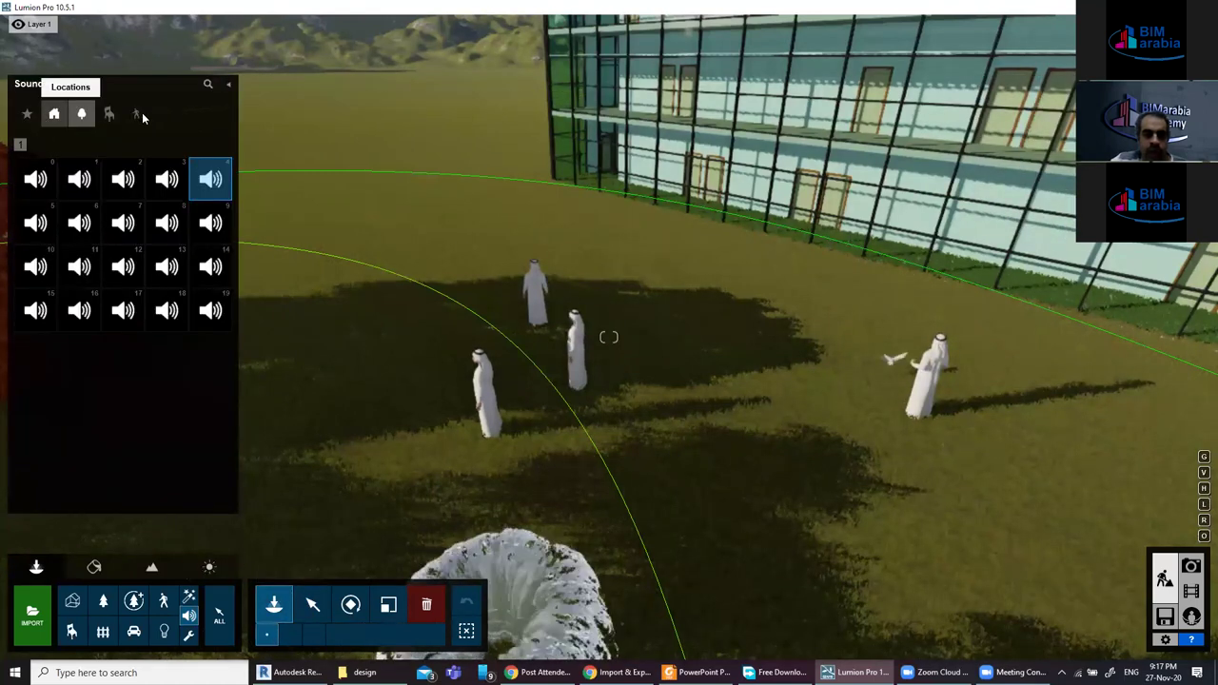
click(137, 113)
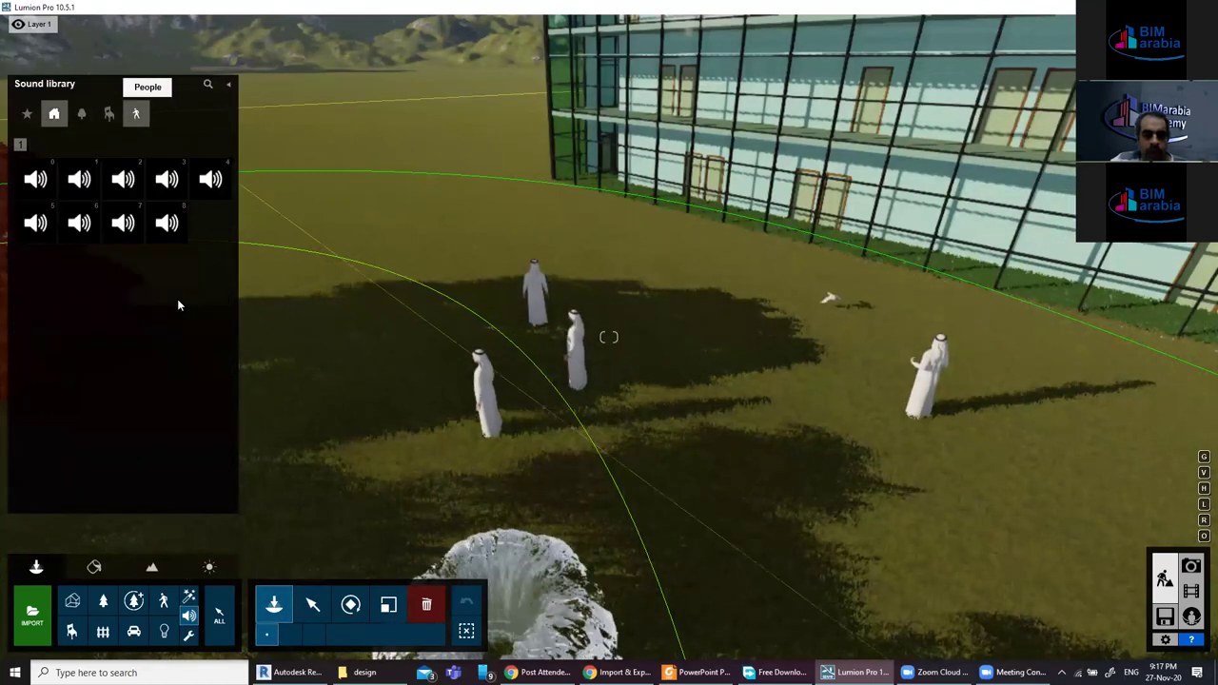
click(168, 222)
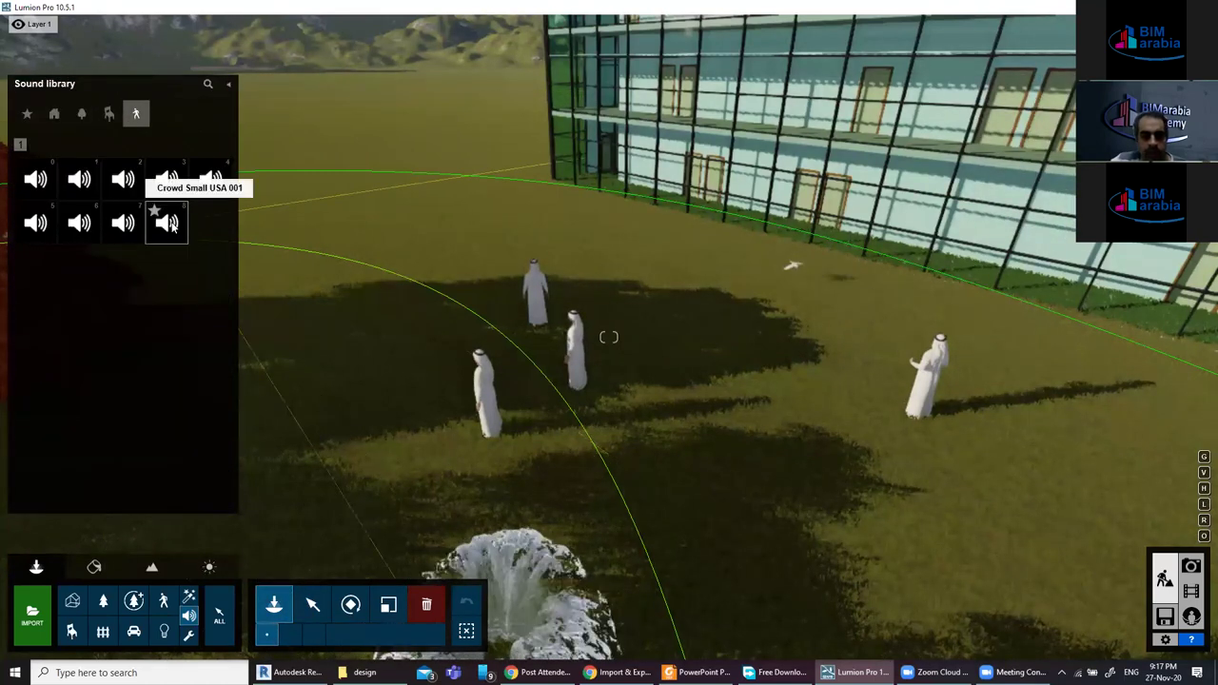
click(635, 352)
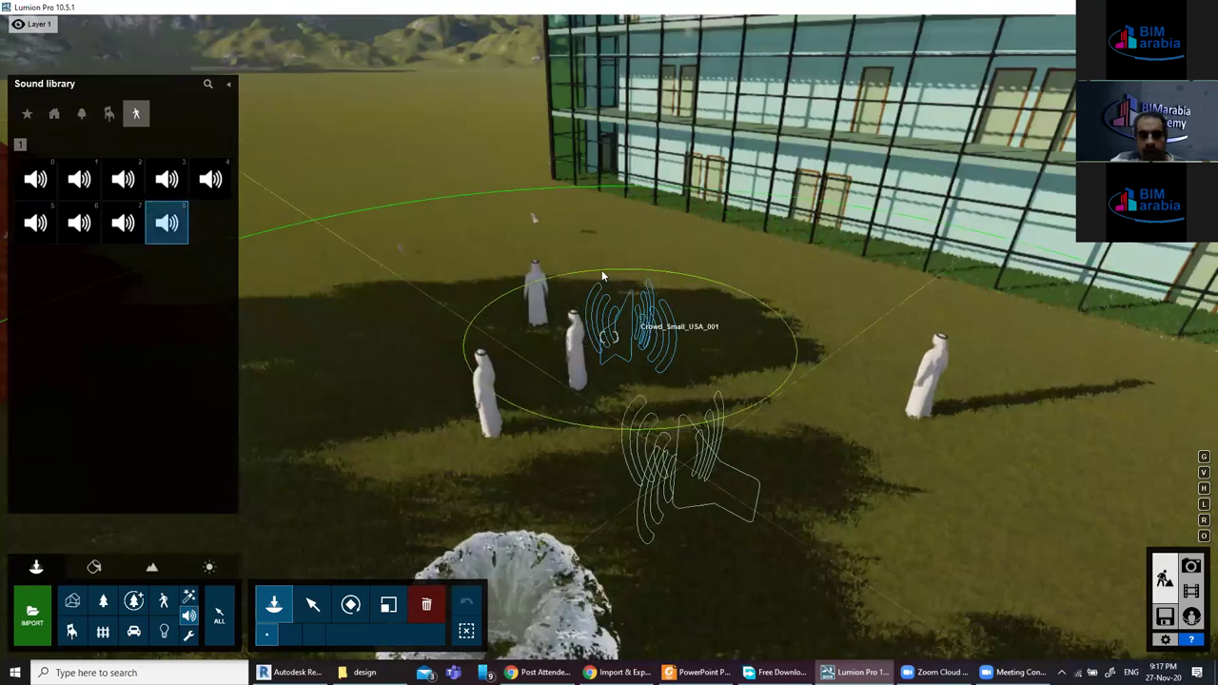
Collapse the sound library and select the placed crowd sound.
click(229, 85)
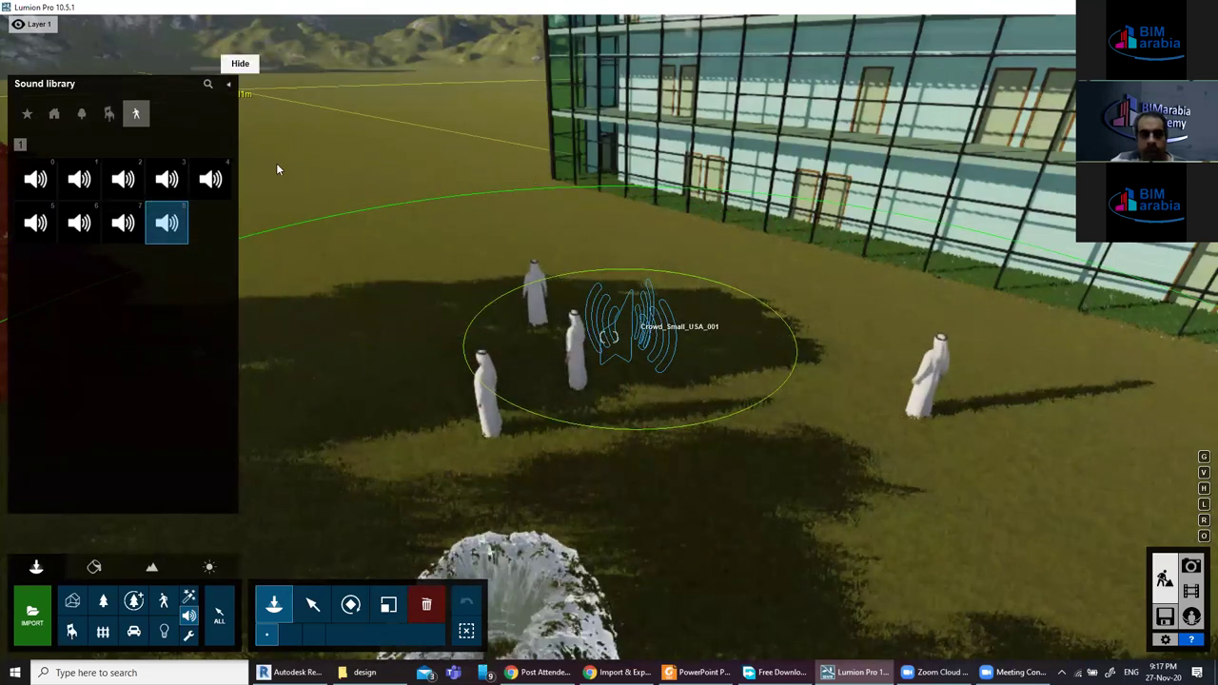
click(342, 399)
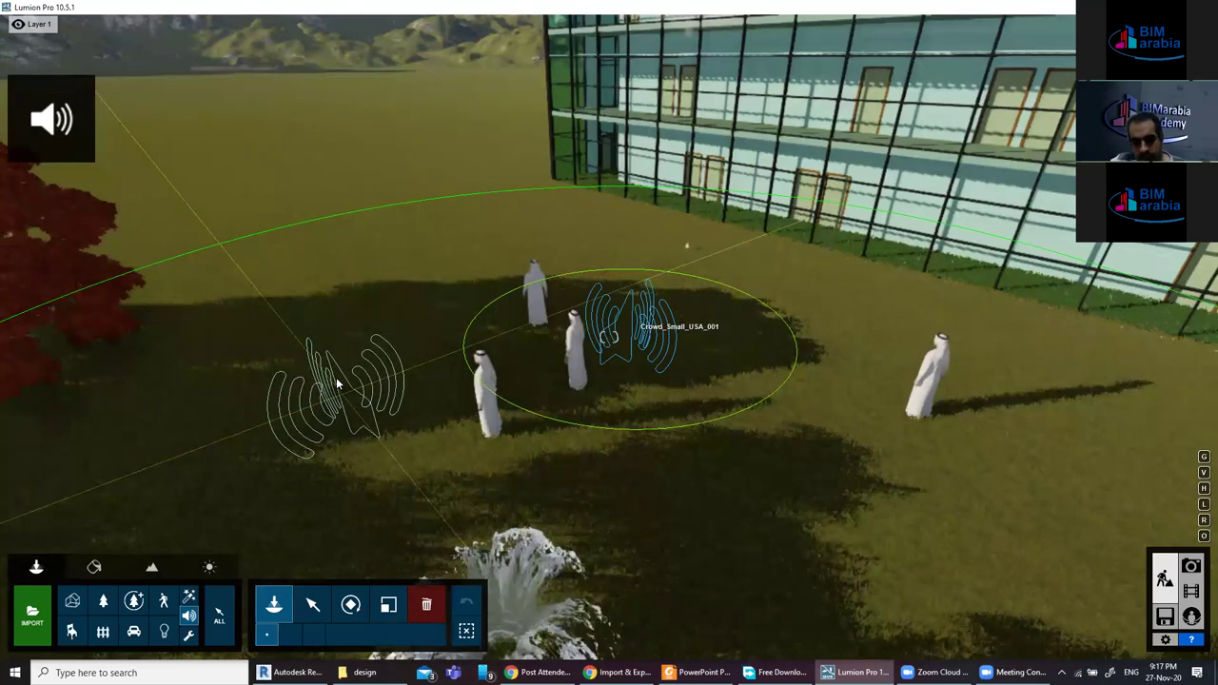
right_drag(336, 376, 340, 284)
key(w)
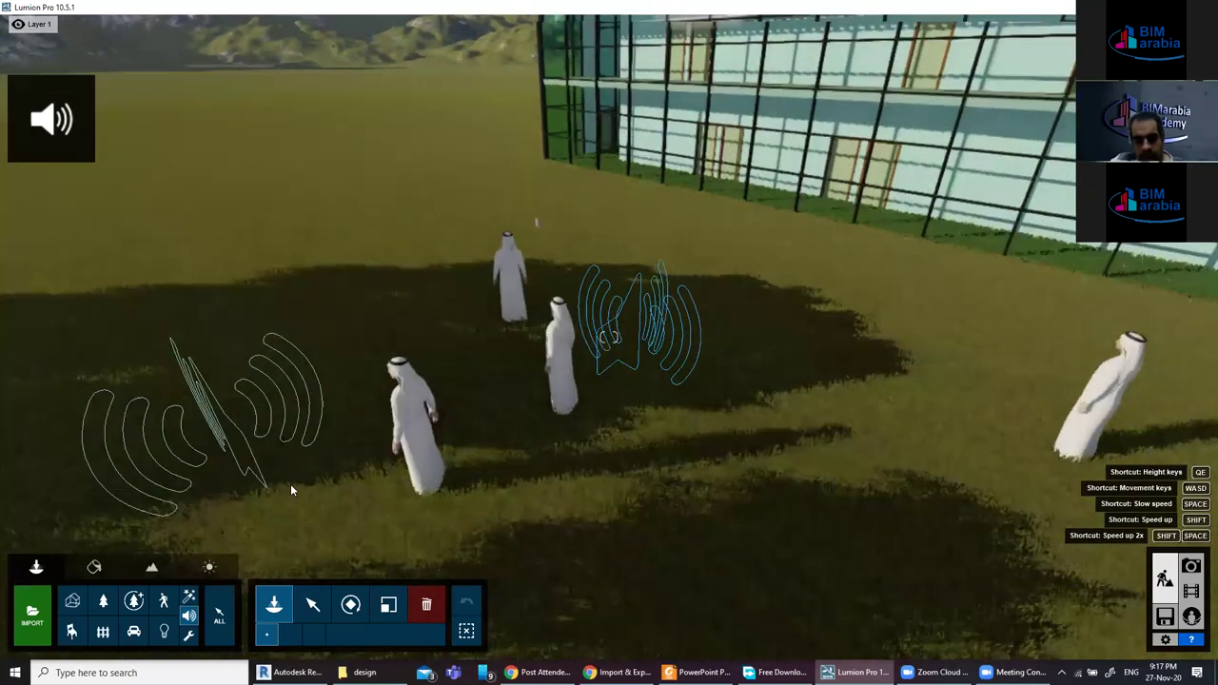
click(313, 605)
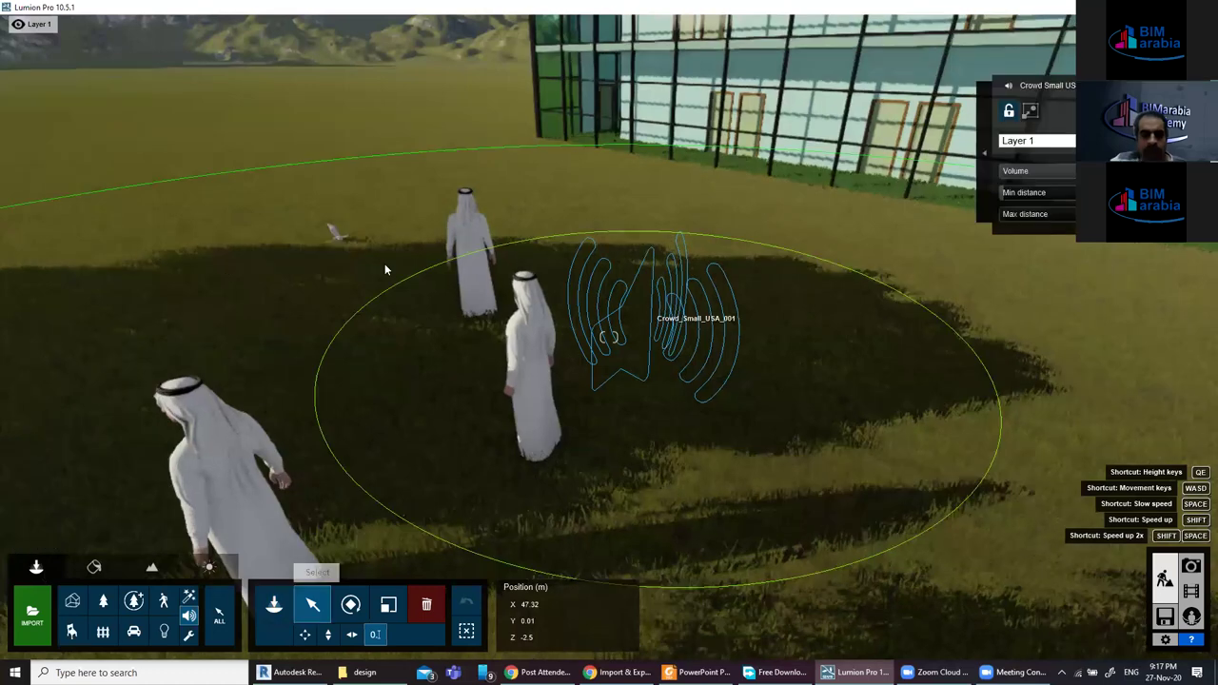
Look around the figures and slide left past the red tree.
key(w)
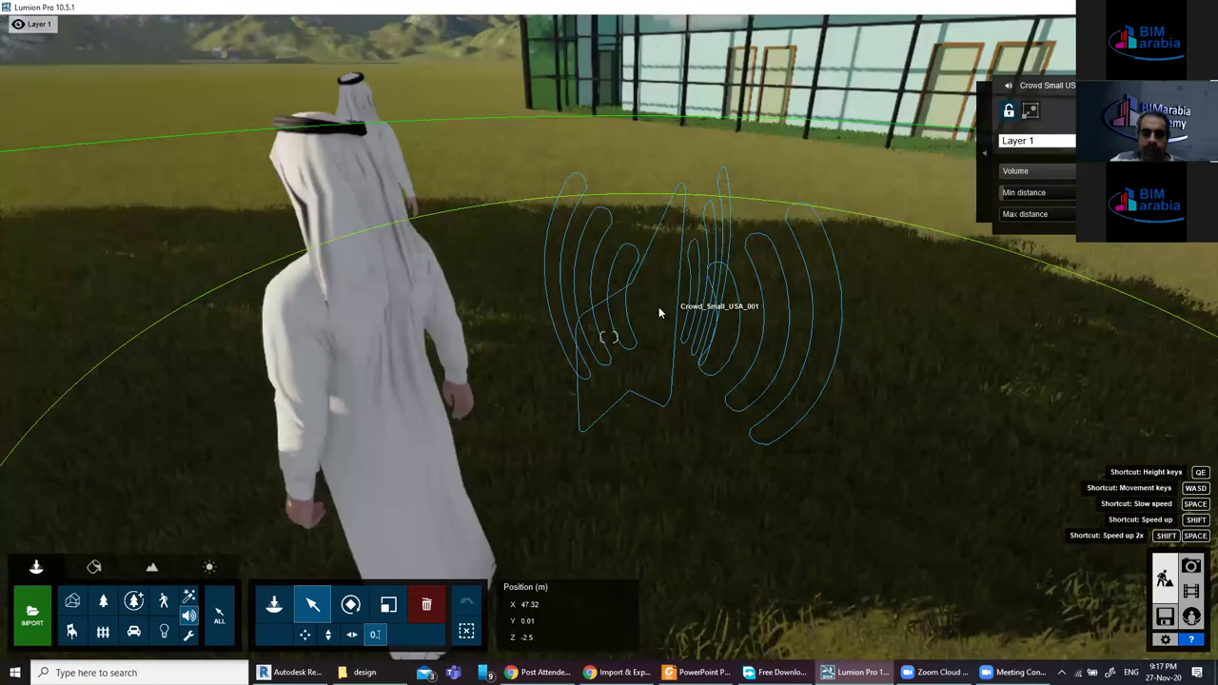
right_drag(658, 306, 738, 387)
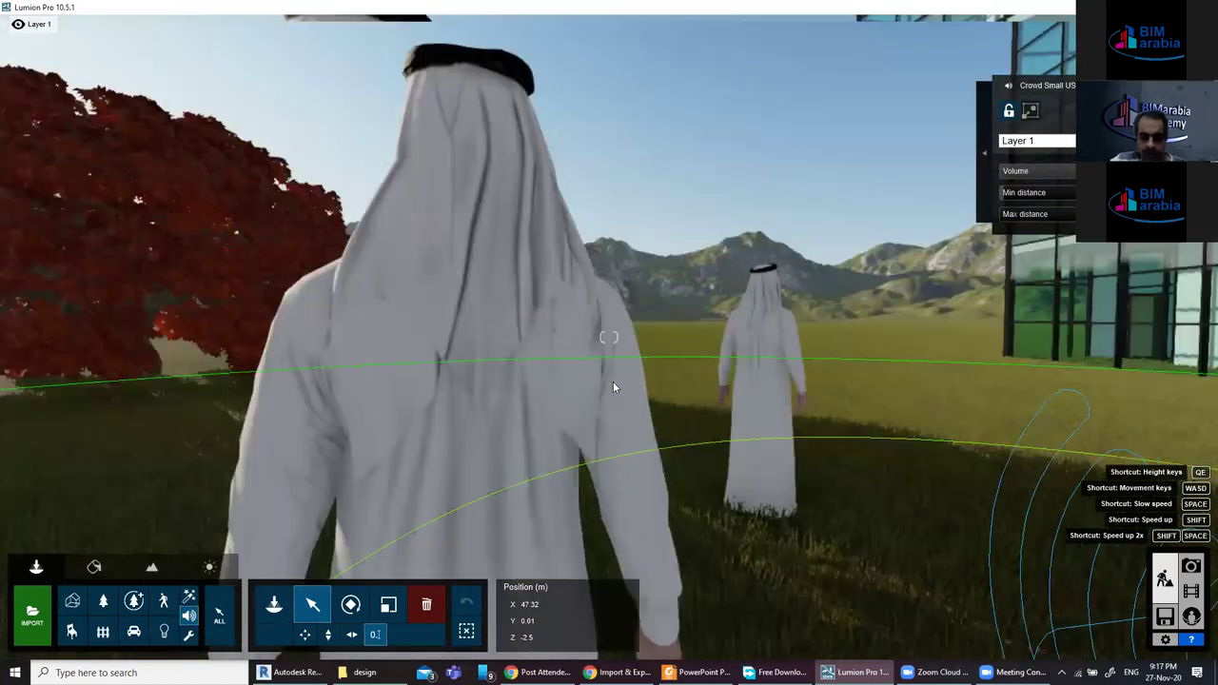
key(a)
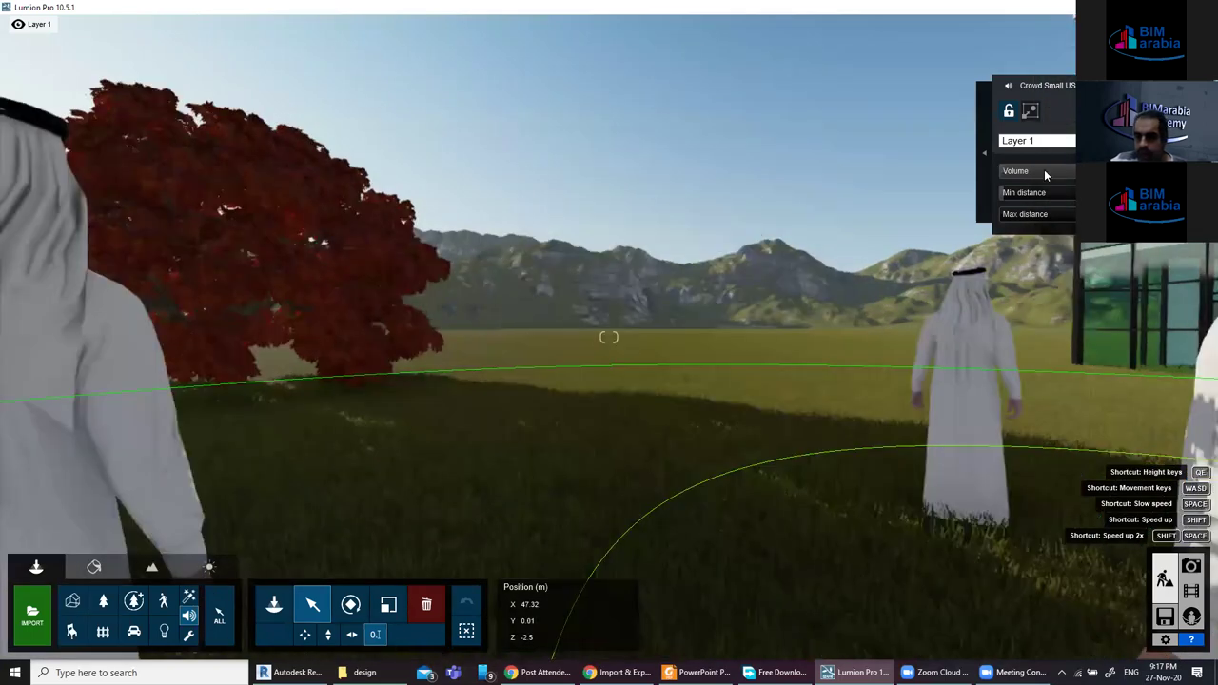
key(a)
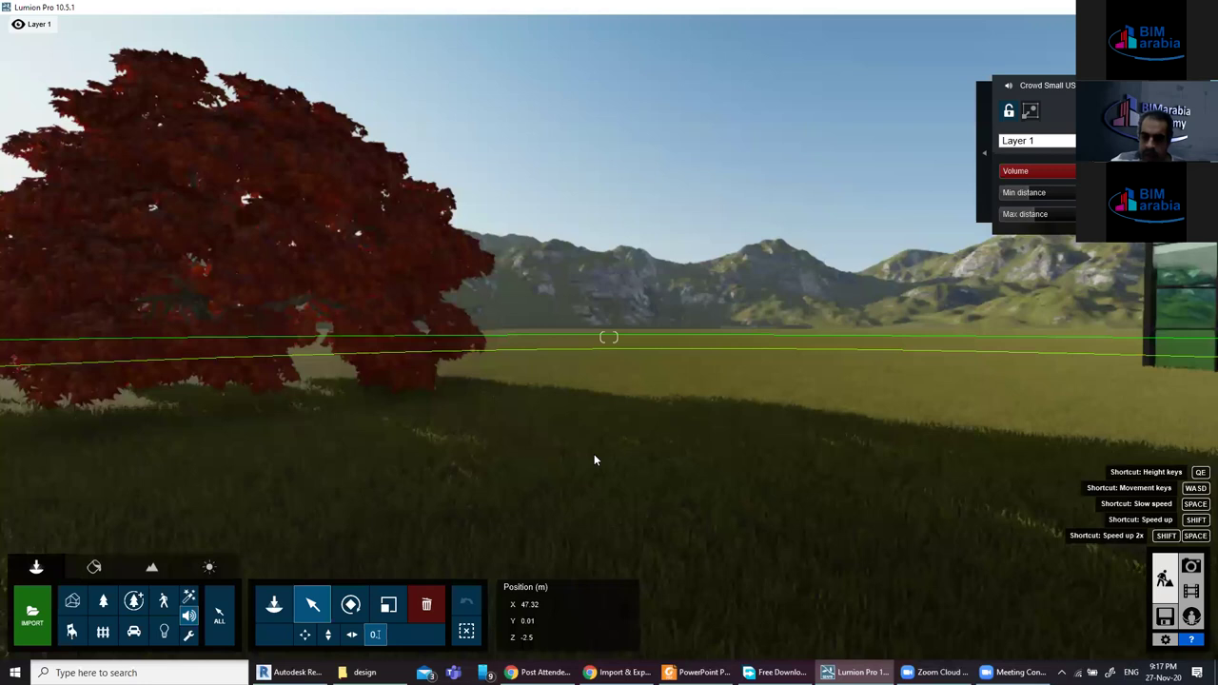
right_drag(594, 461, 554, 461)
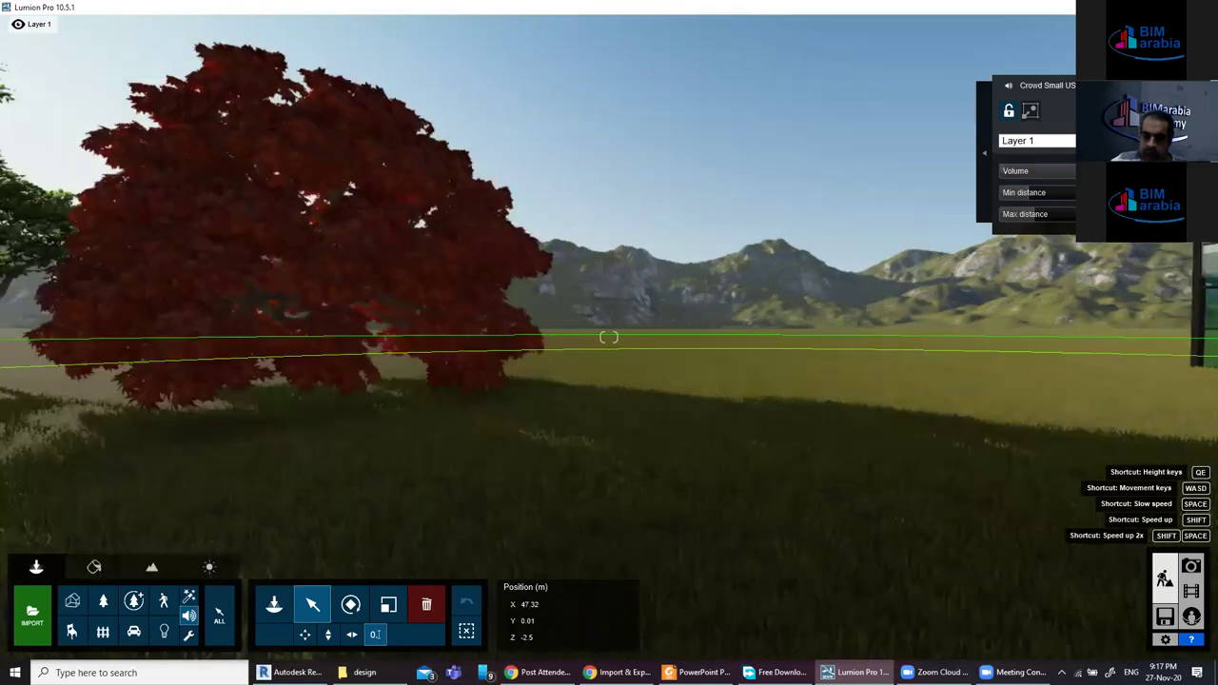
right_drag(468, 463, 183, 384)
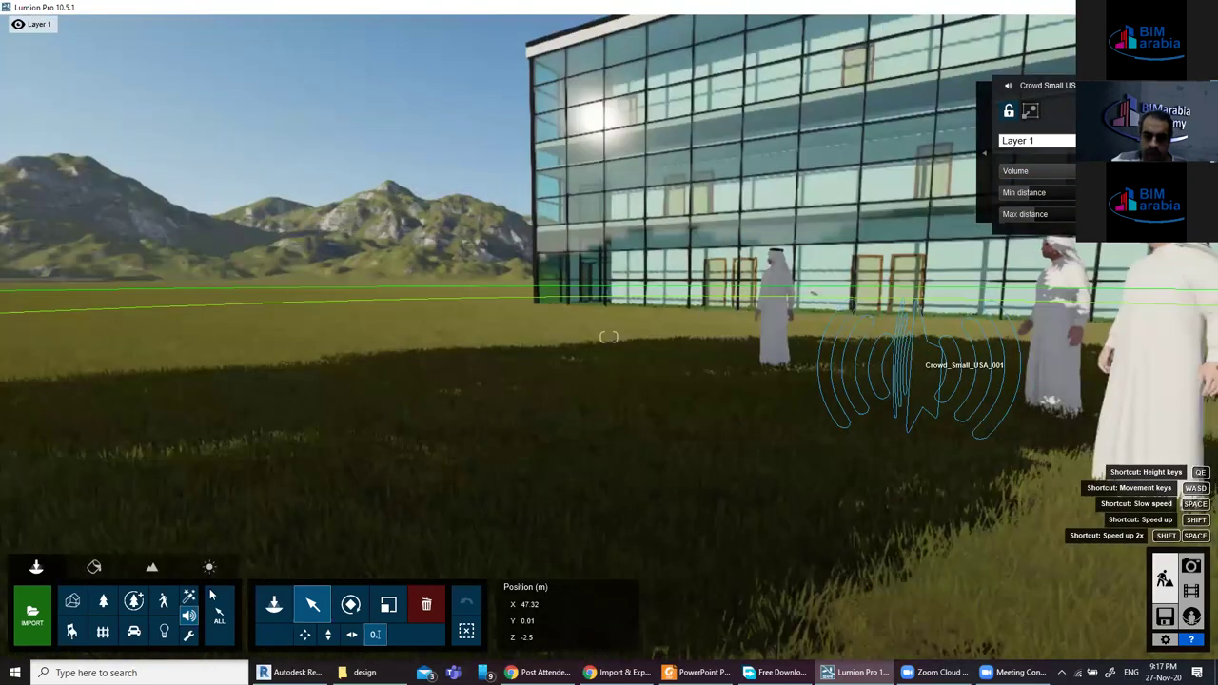
key(a)
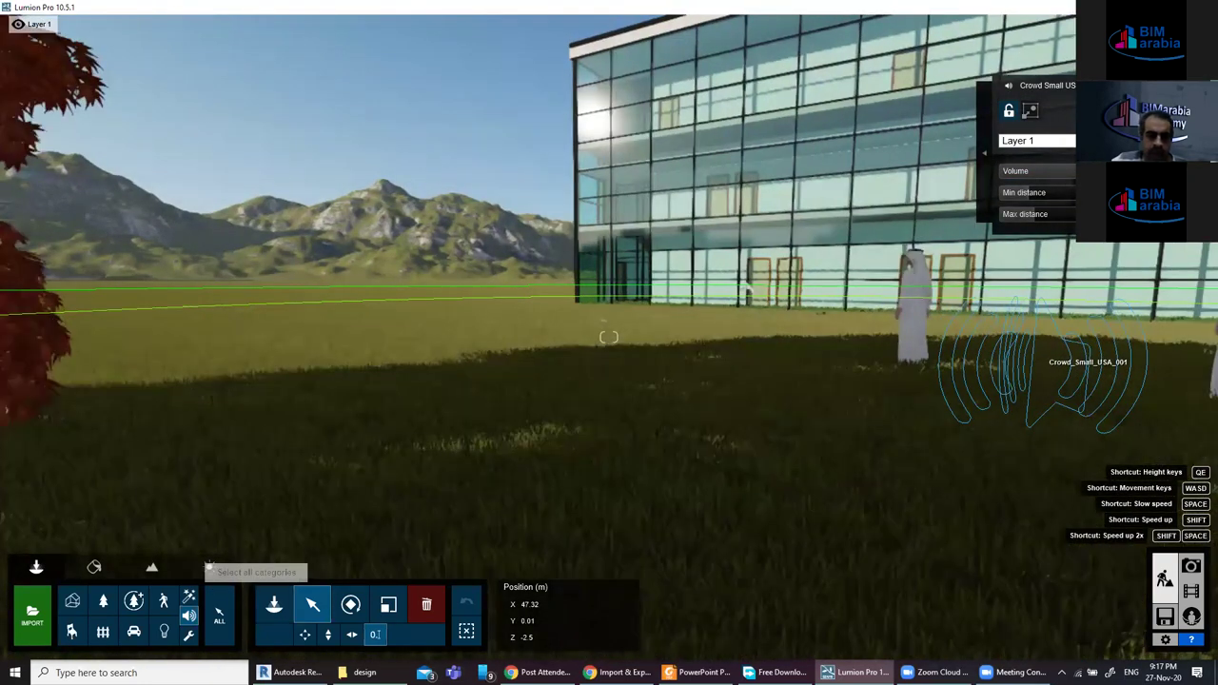
key(a)
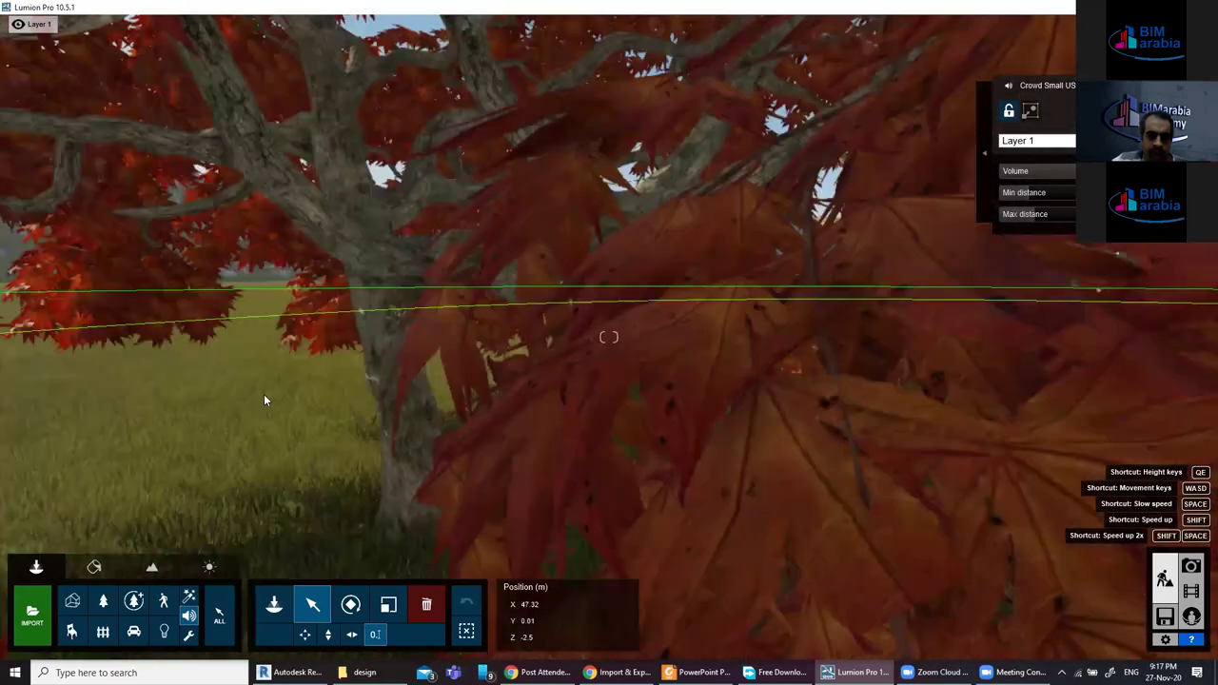
key(a)
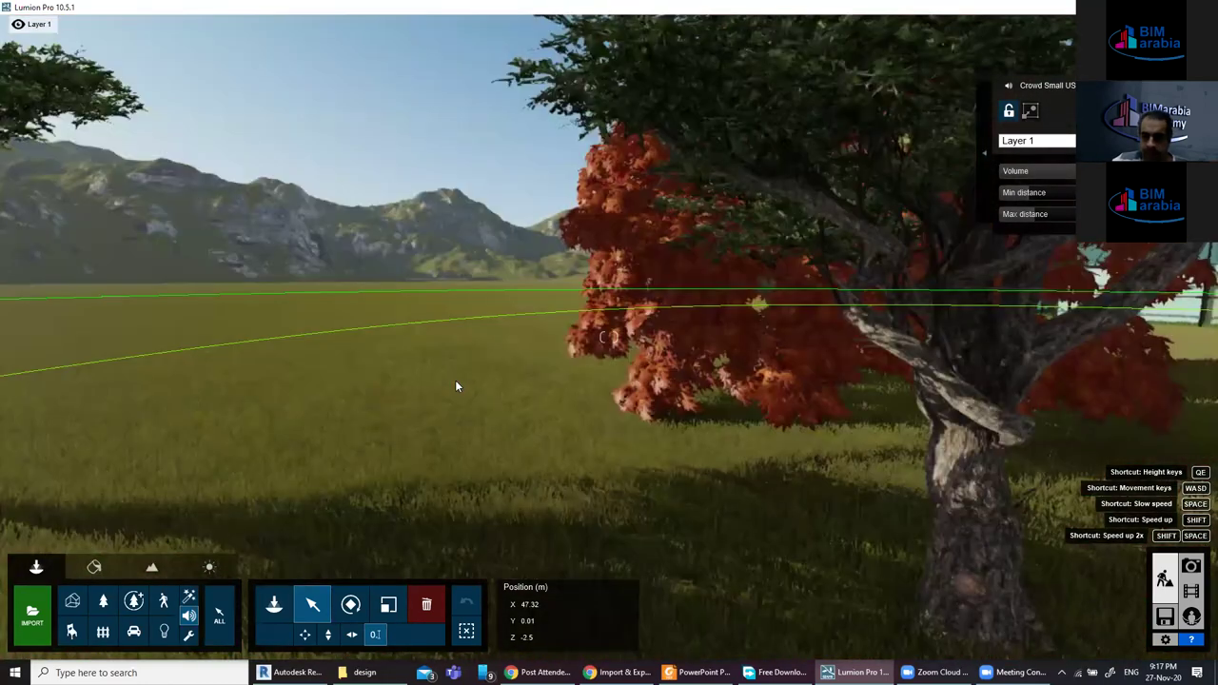
Pull back, then move forward through the tree row toward the building.
key(s)
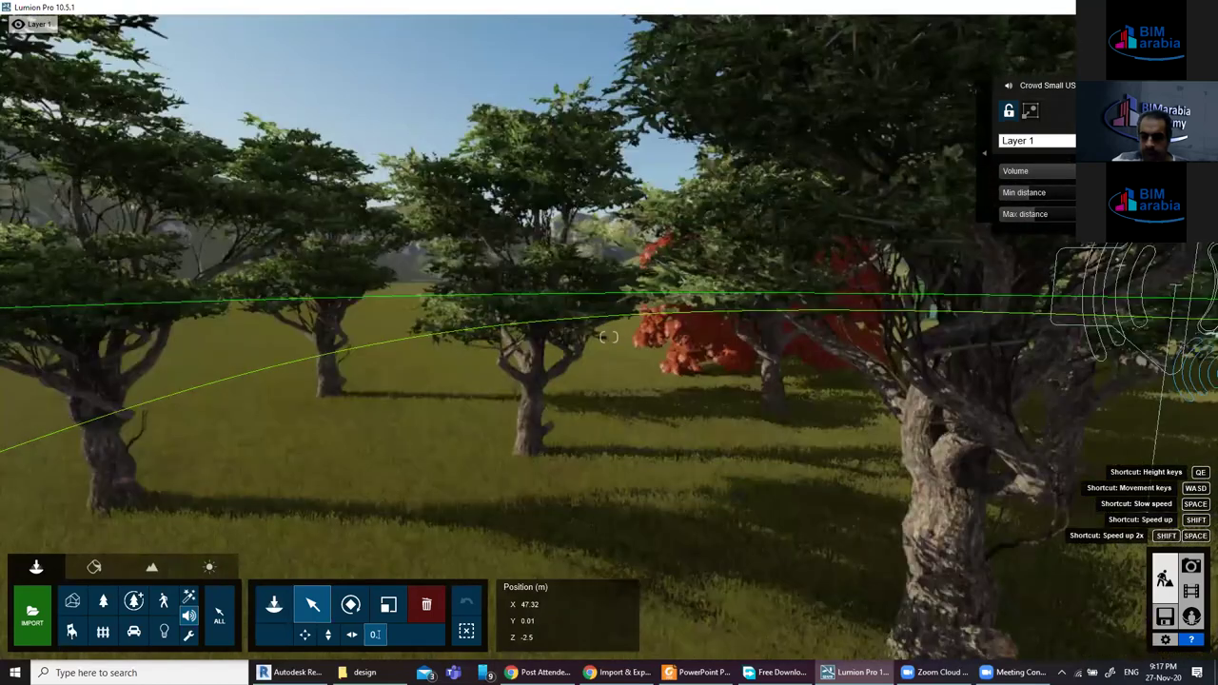
key(d)
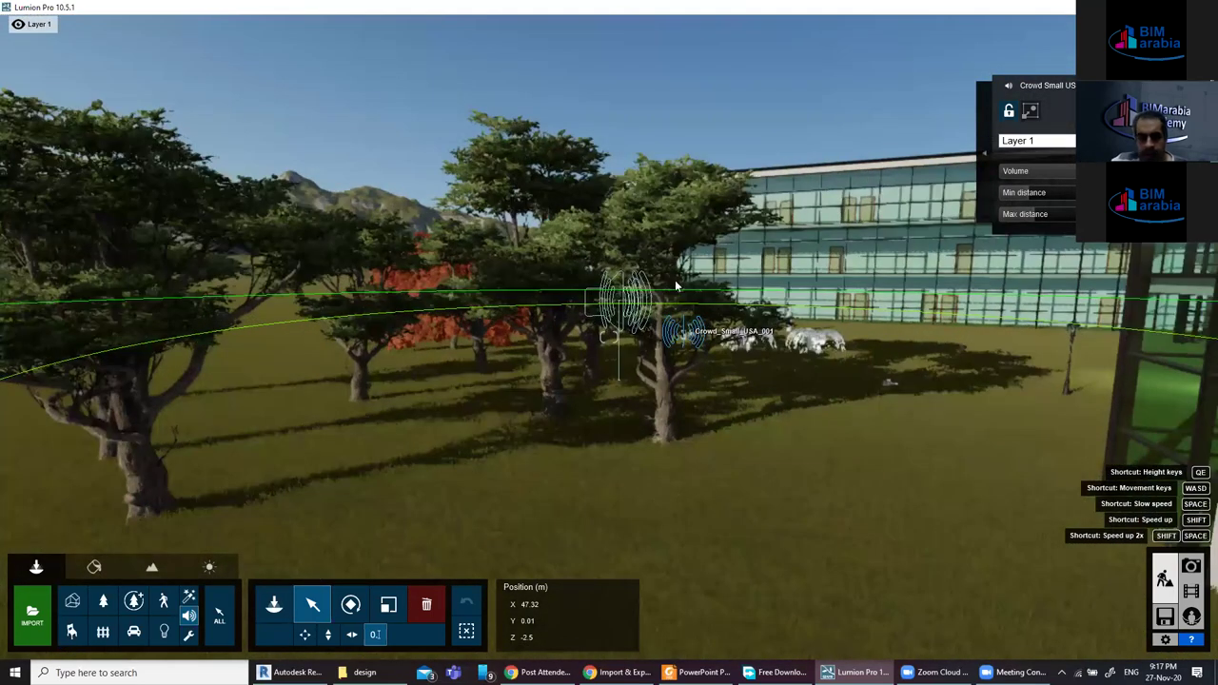
key(w)
key(w)
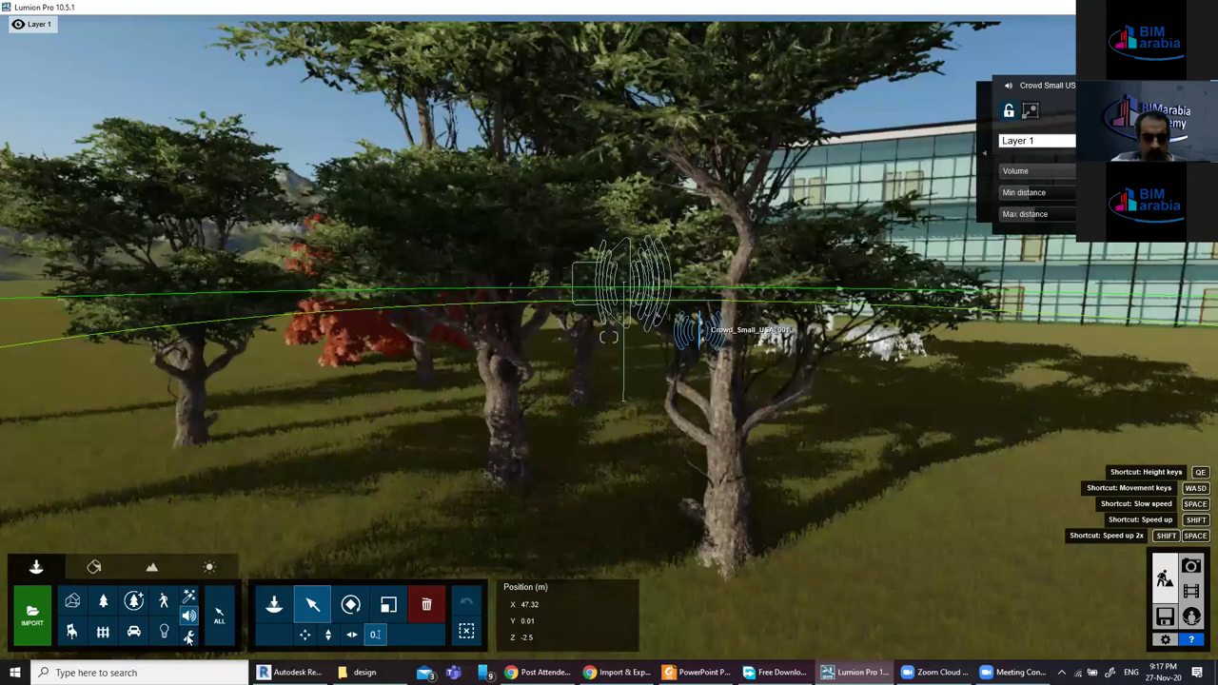
key(w)
key(w)
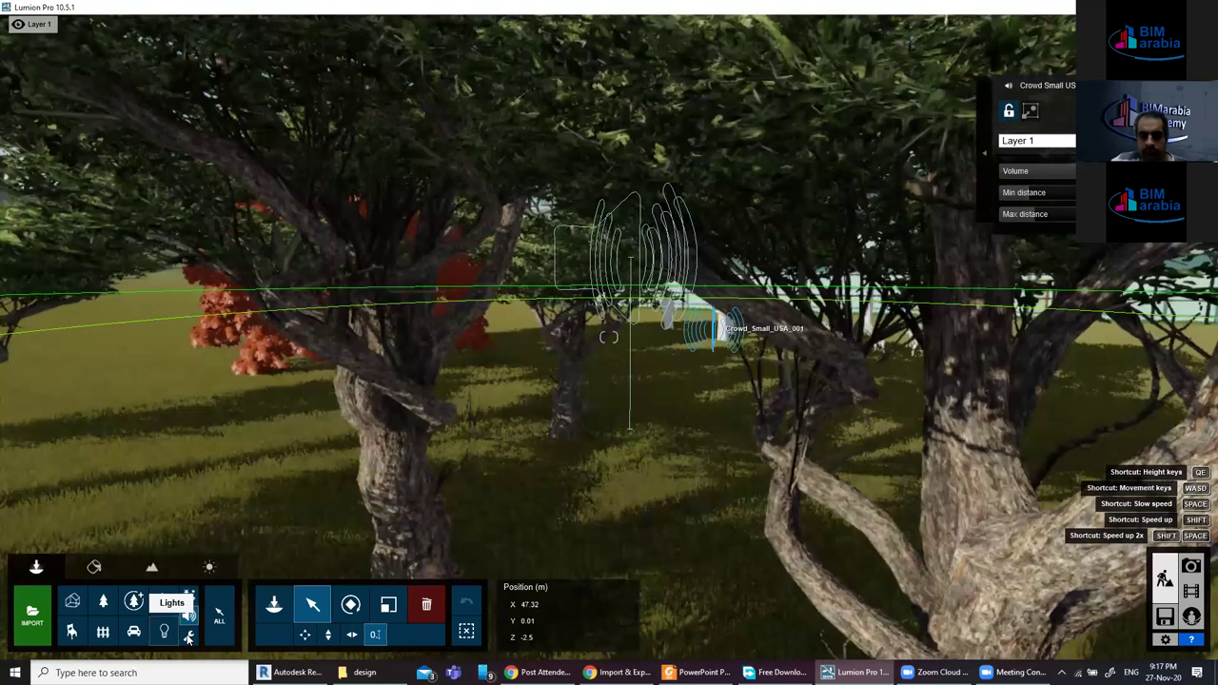
key(w)
key(w)
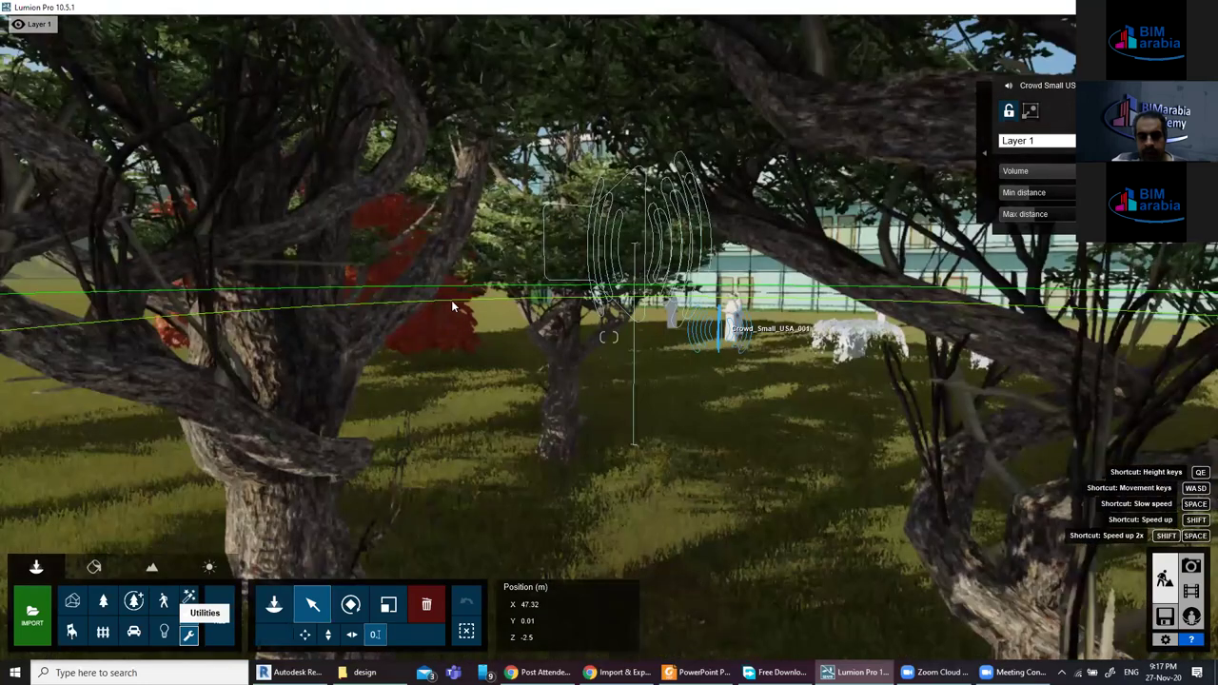
key(w)
key(w)
key(w)
key(w)
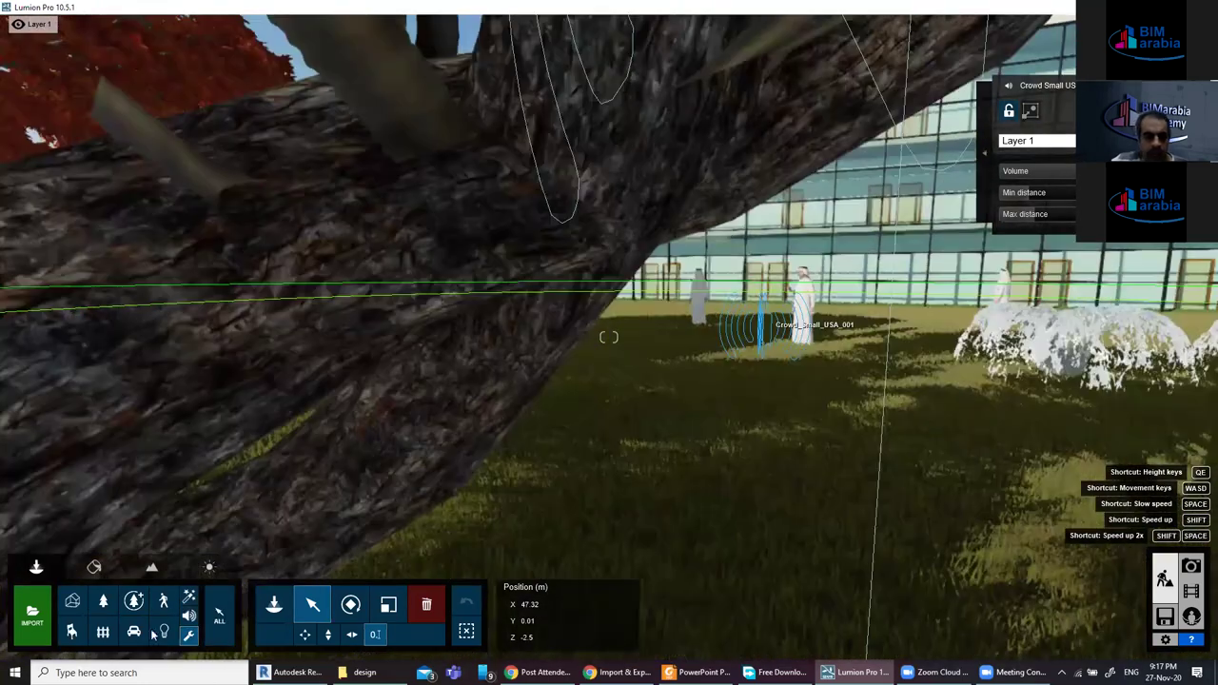
key(w)
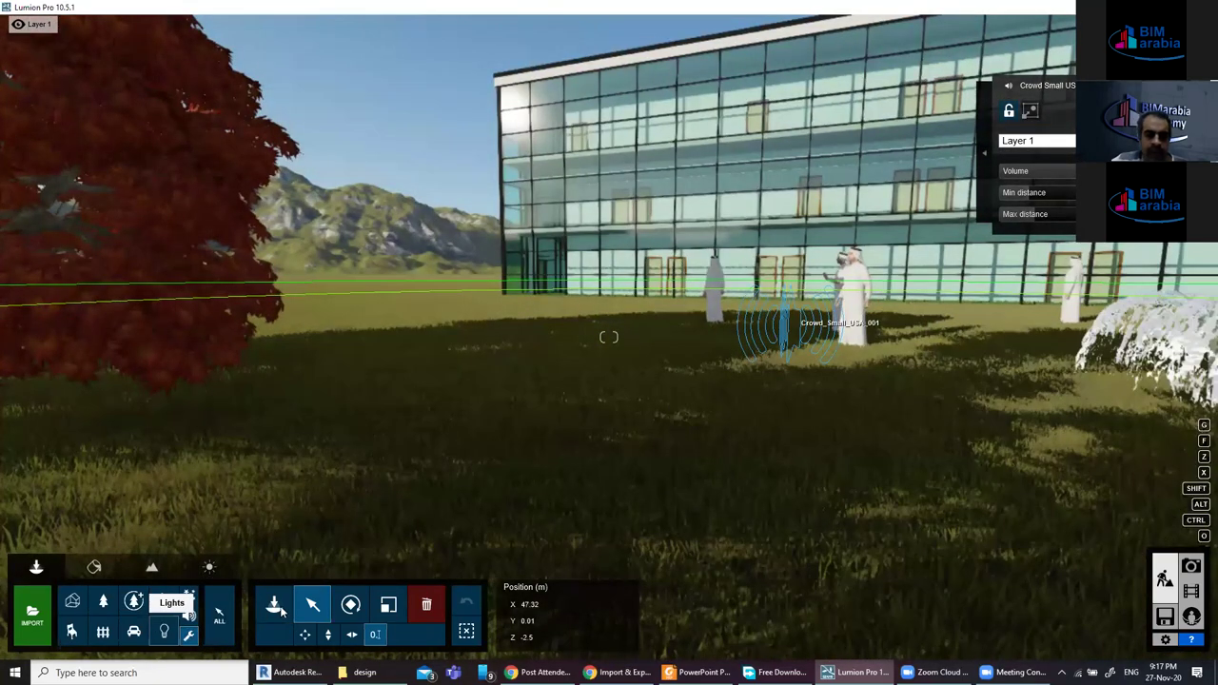
Place a Clip plane from the Utilities library in the scene.
click(273, 605)
click(188, 633)
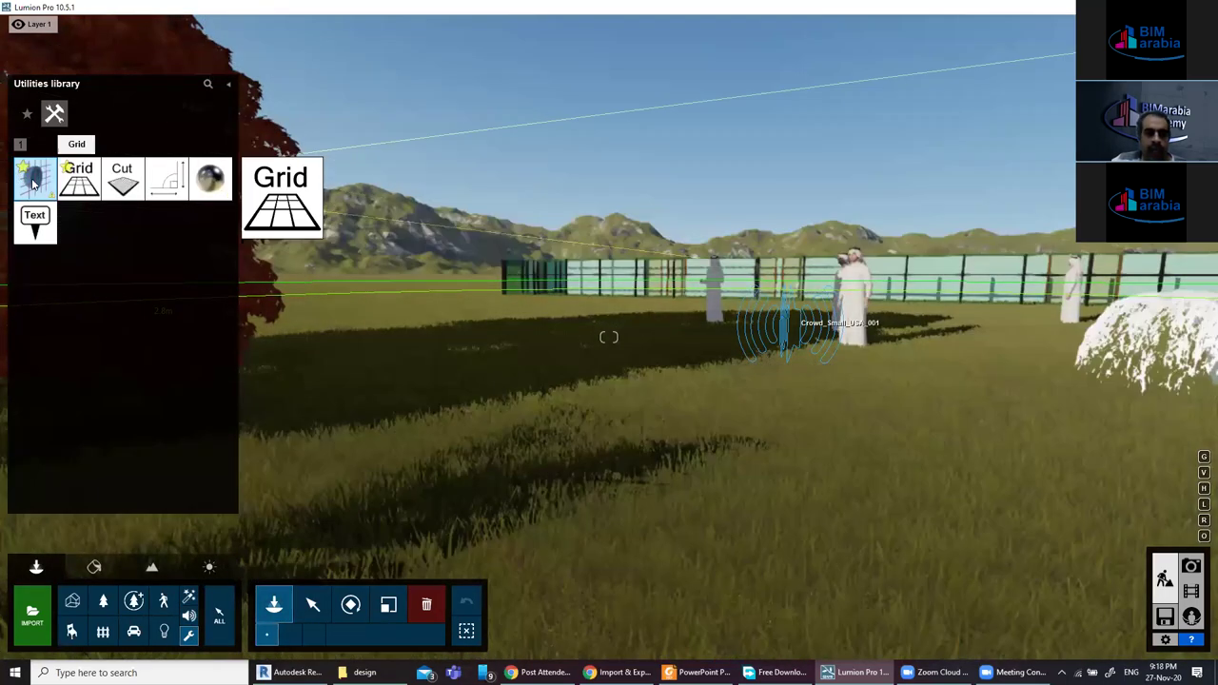
click(31, 183)
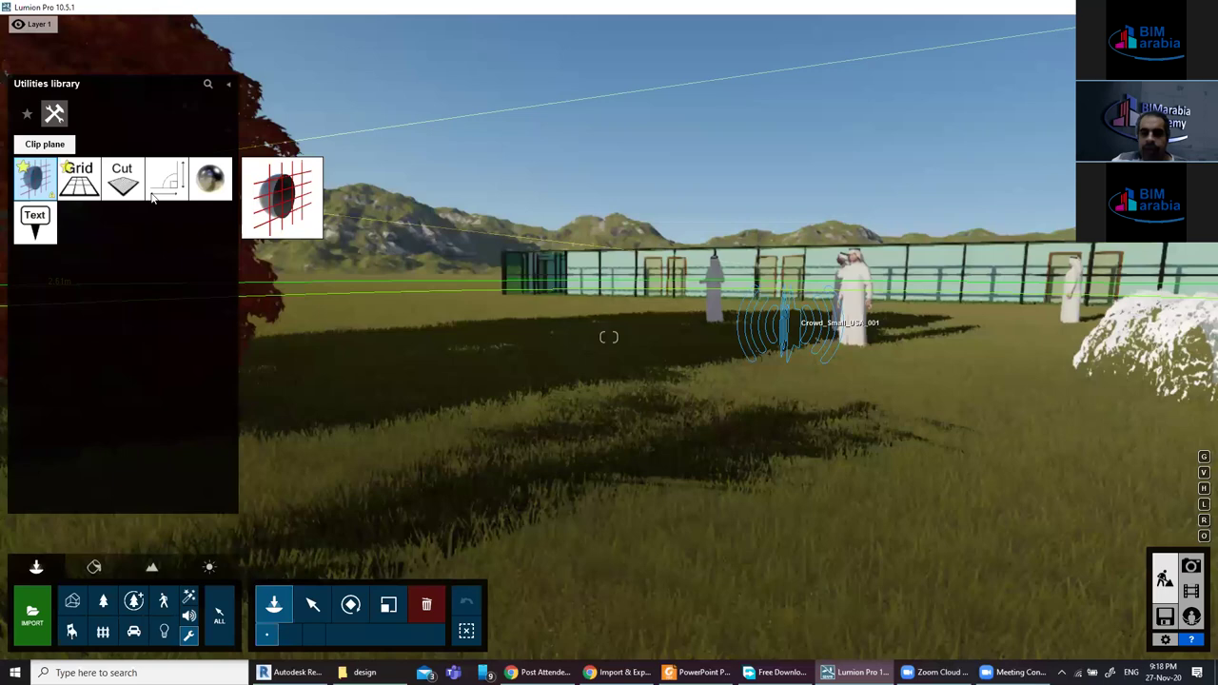
click(701, 346)
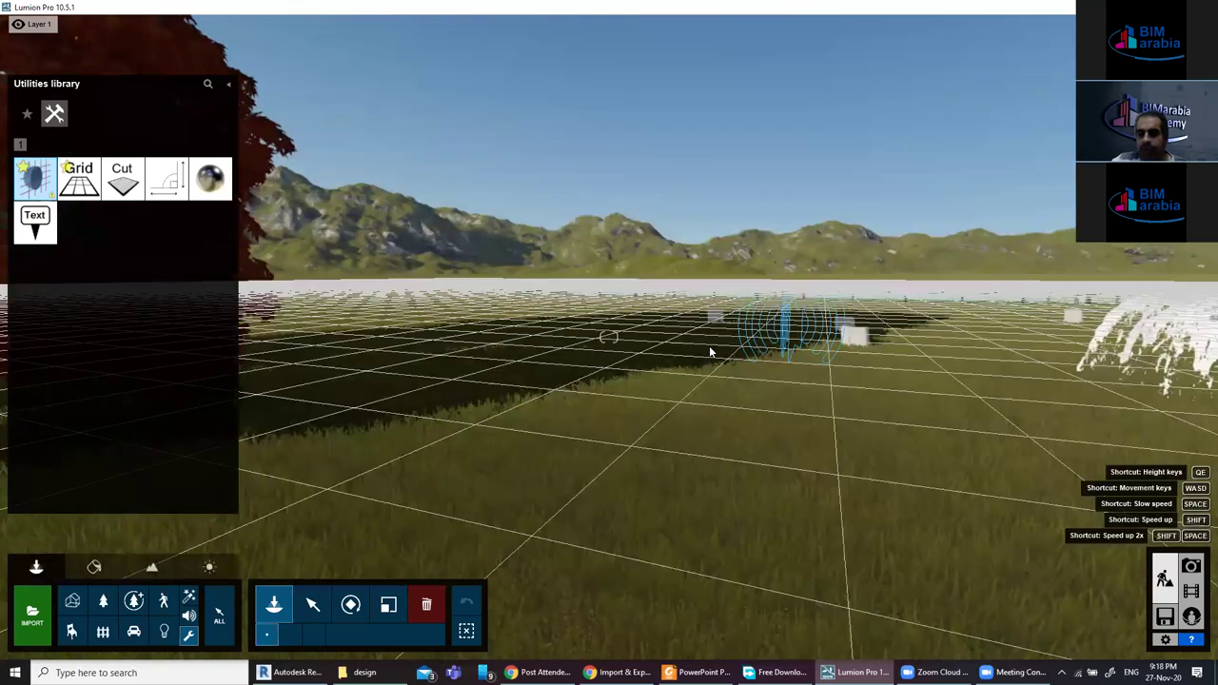
Select the Crowd Small USA 001 sound and fly toward the crowd and building.
mouse_move(873, 382)
right_down()
mouse_move(743, 386)
mouse_move(601, 285)
right_up()
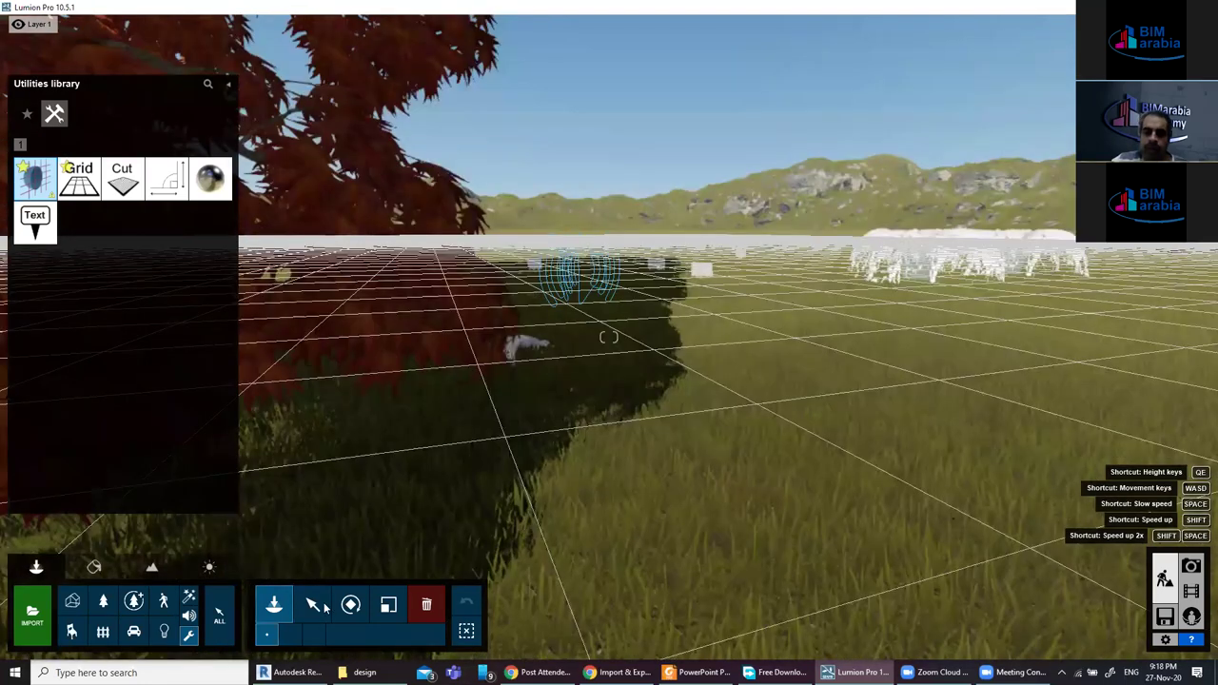
click(602, 285)
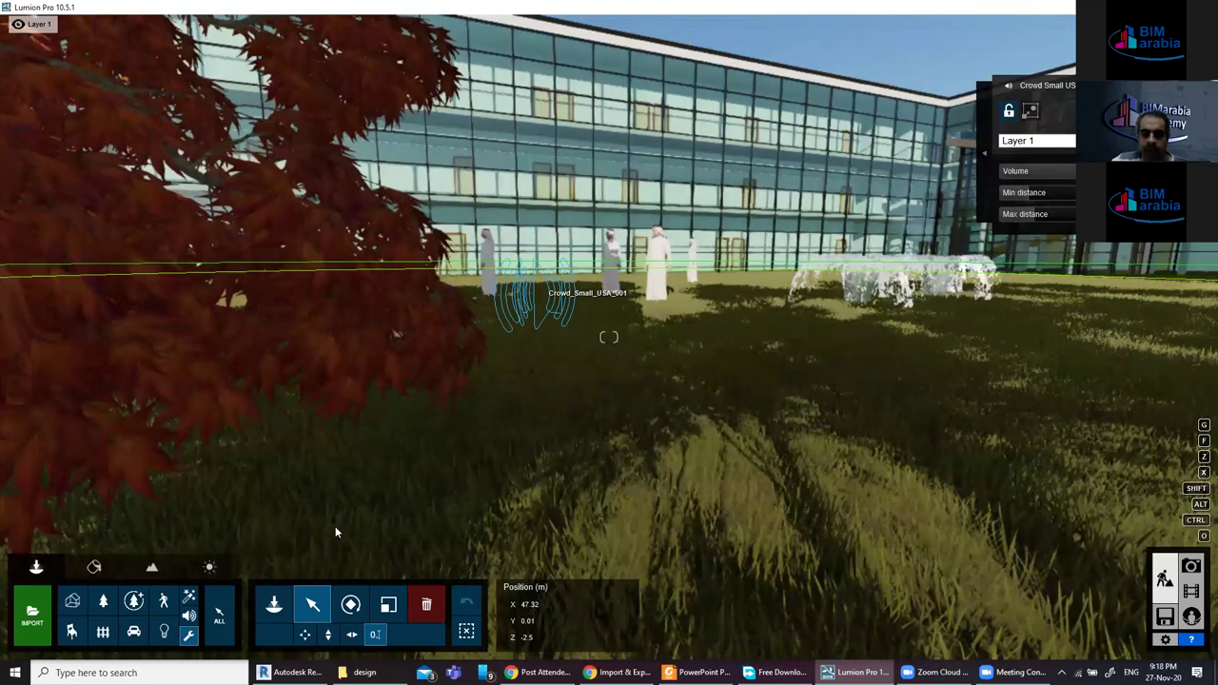
key(w)
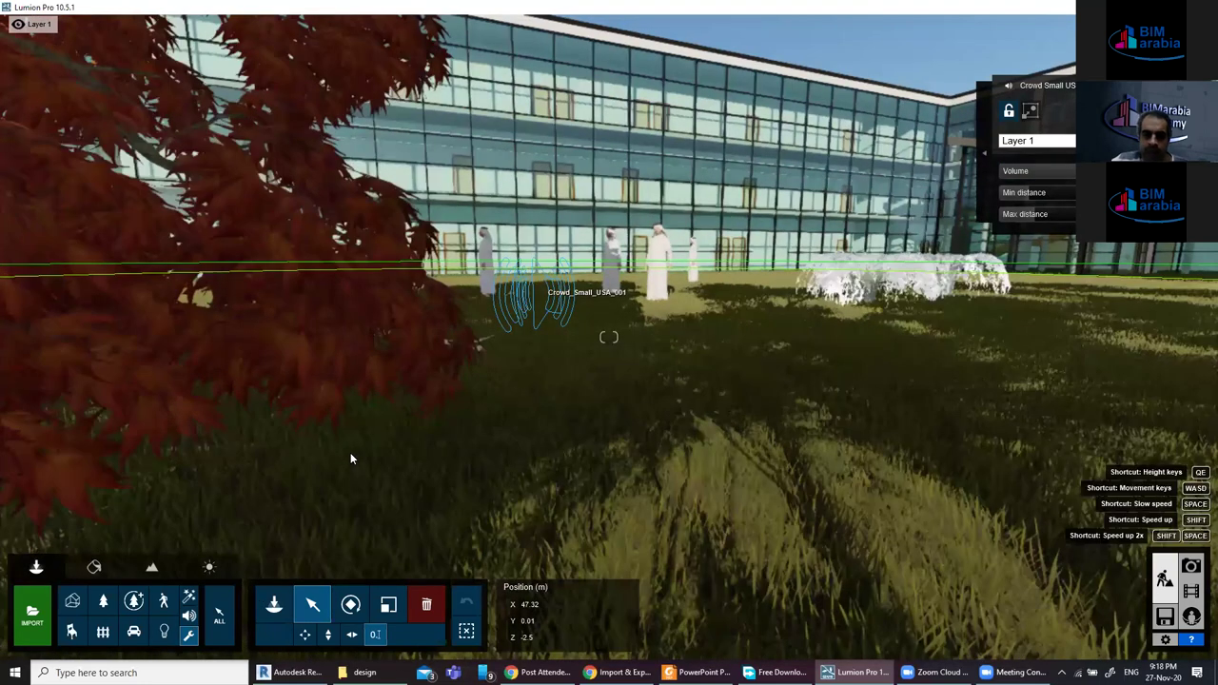
key(w)
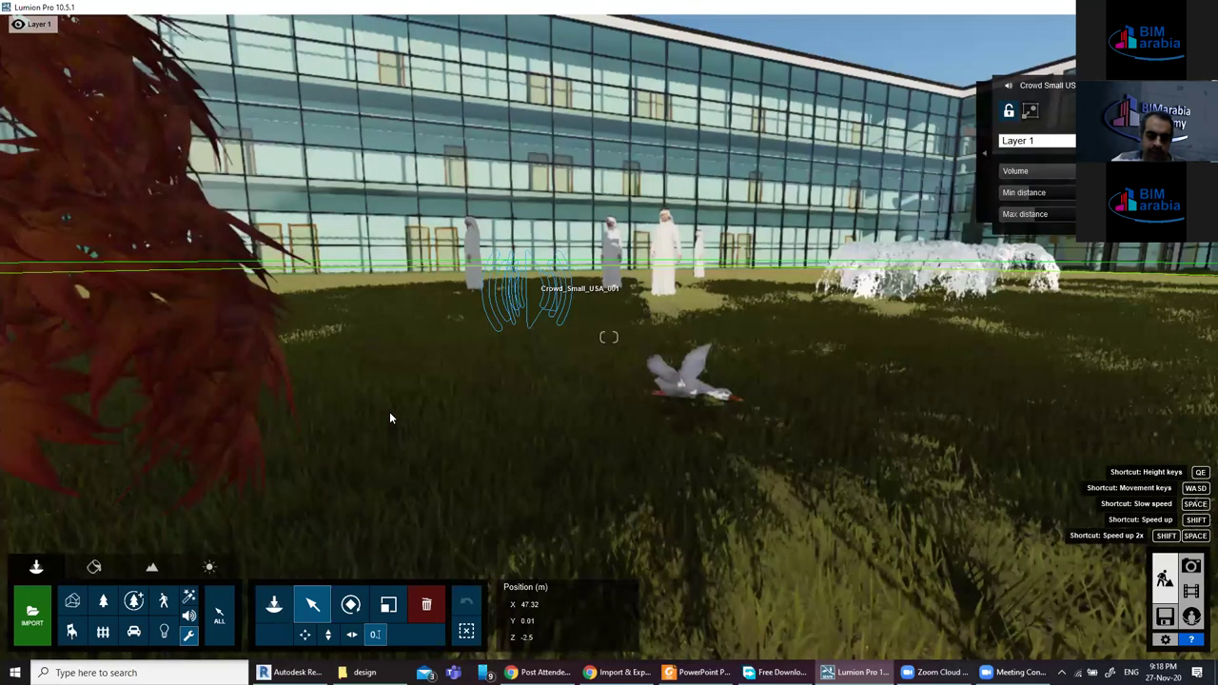
key(w)
key(w)
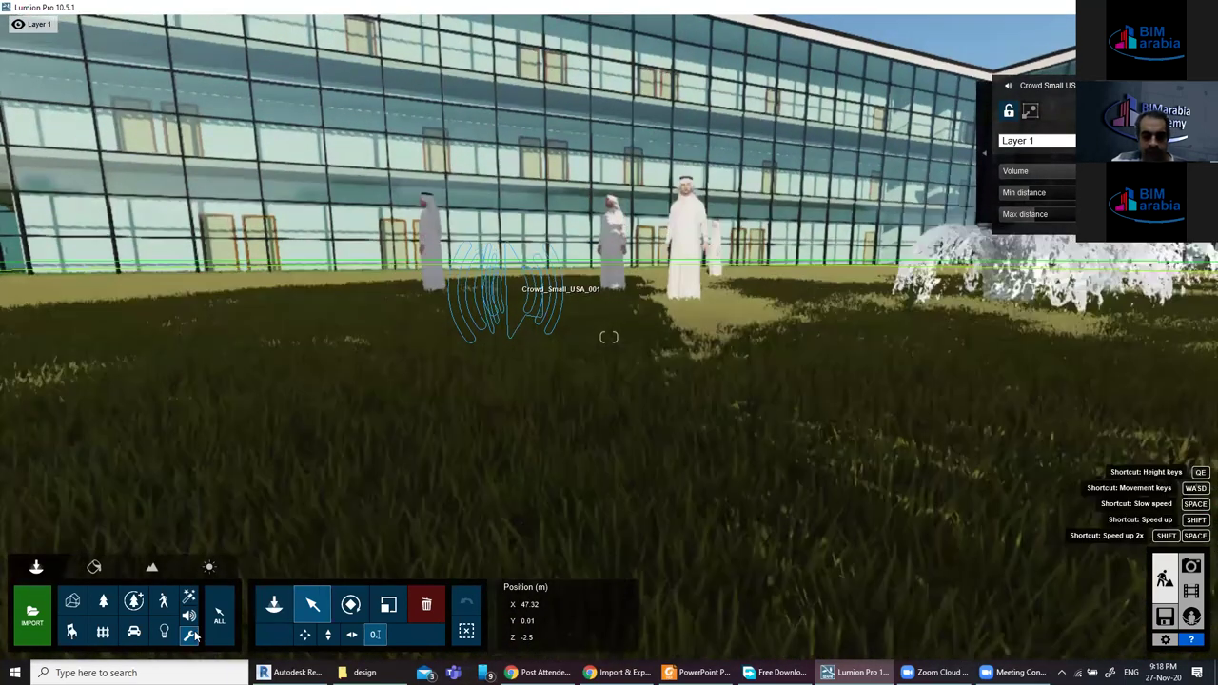
Place a Grid in the courtyard and a Landscape cutter below the facade.
key(q)
click(188, 635)
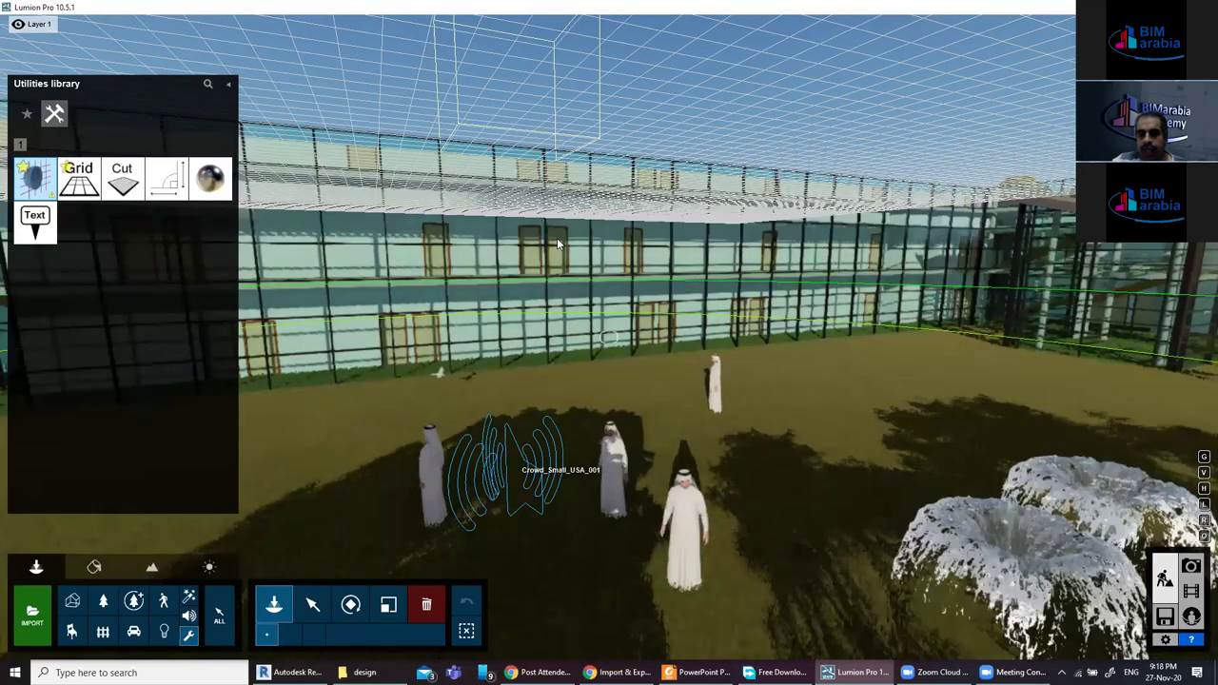
click(520, 308)
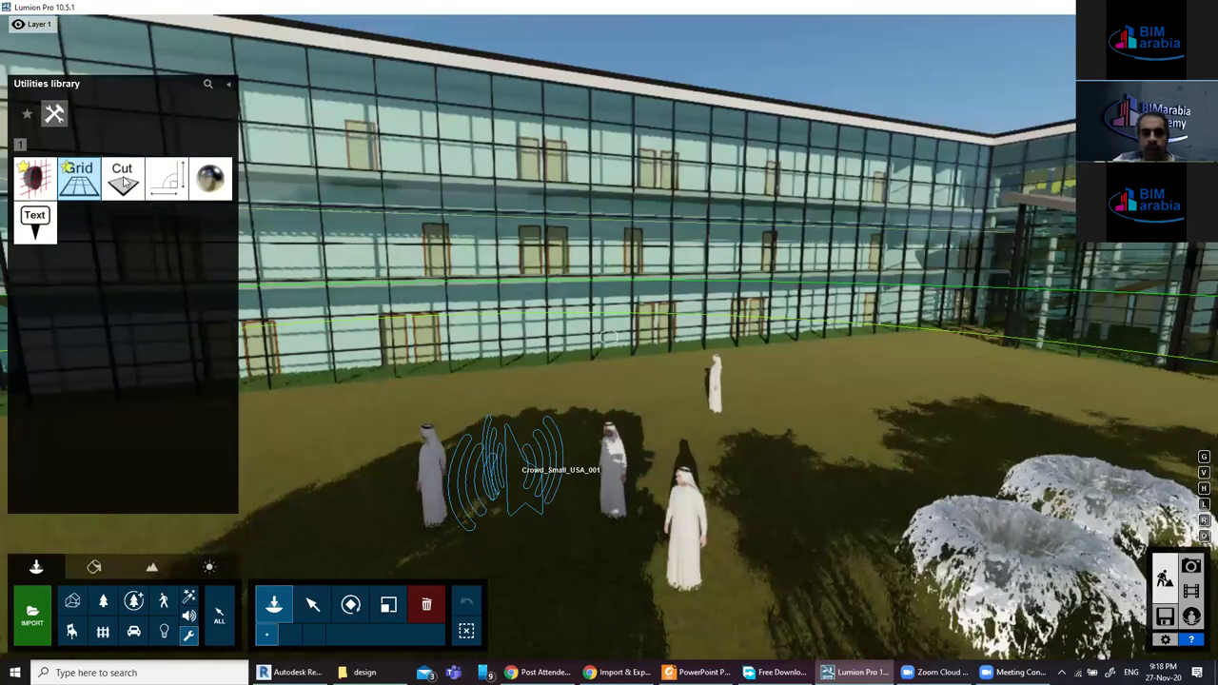
click(125, 183)
click(359, 239)
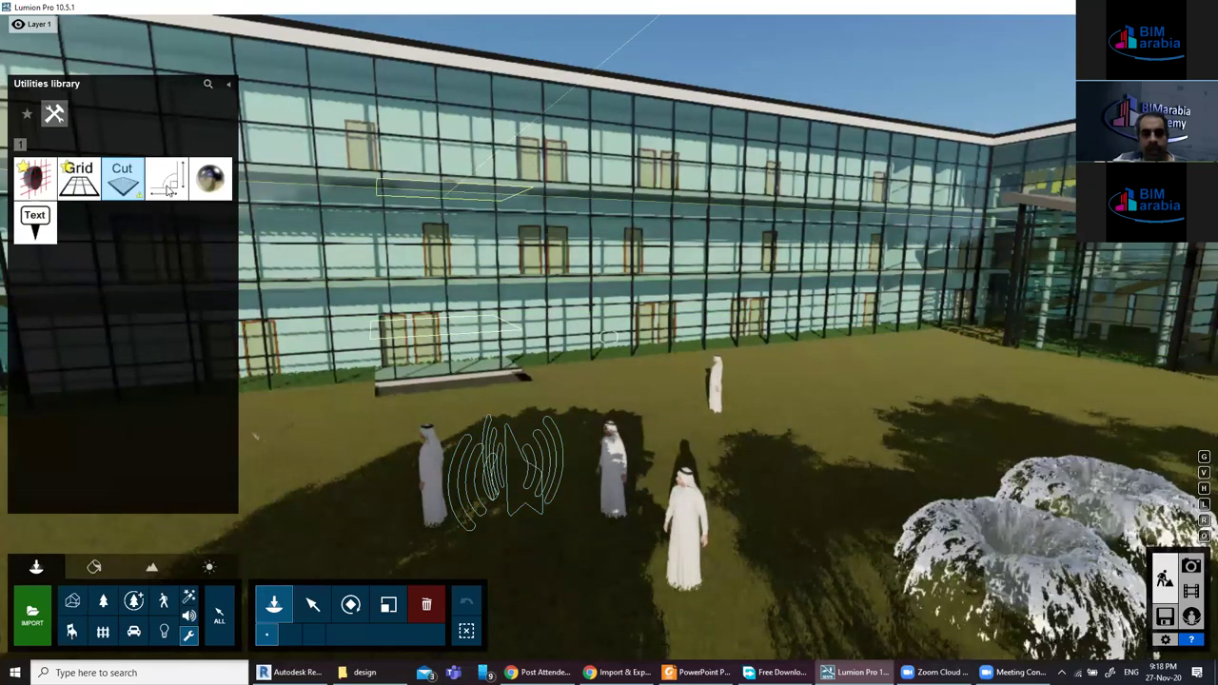
Measure 10.91 m from the ground up the glass facade.
click(436, 67)
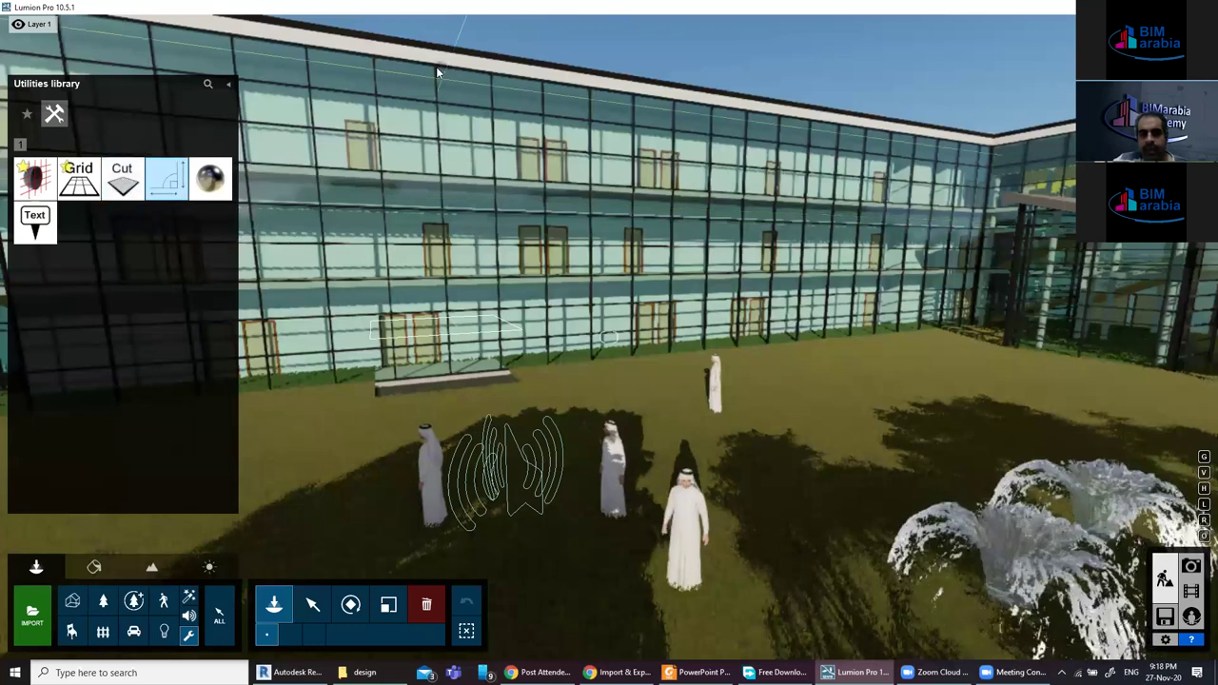
click(455, 376)
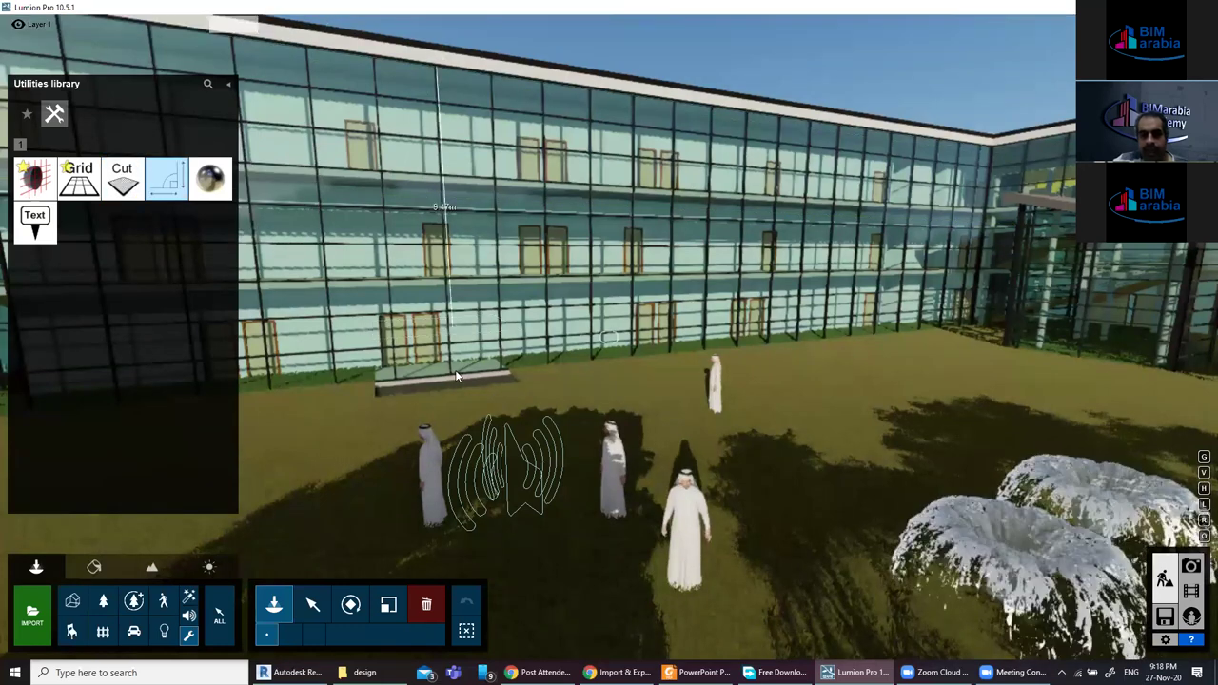
click(450, 312)
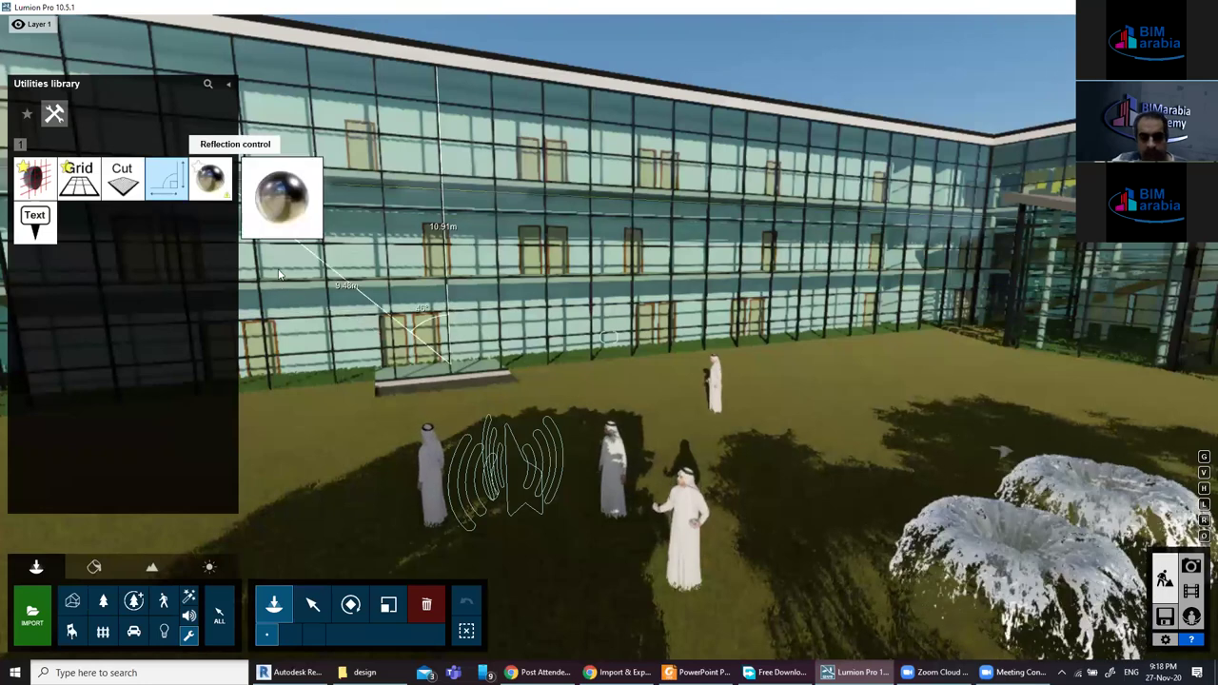
Strafe the camera left along the building.
key(a)
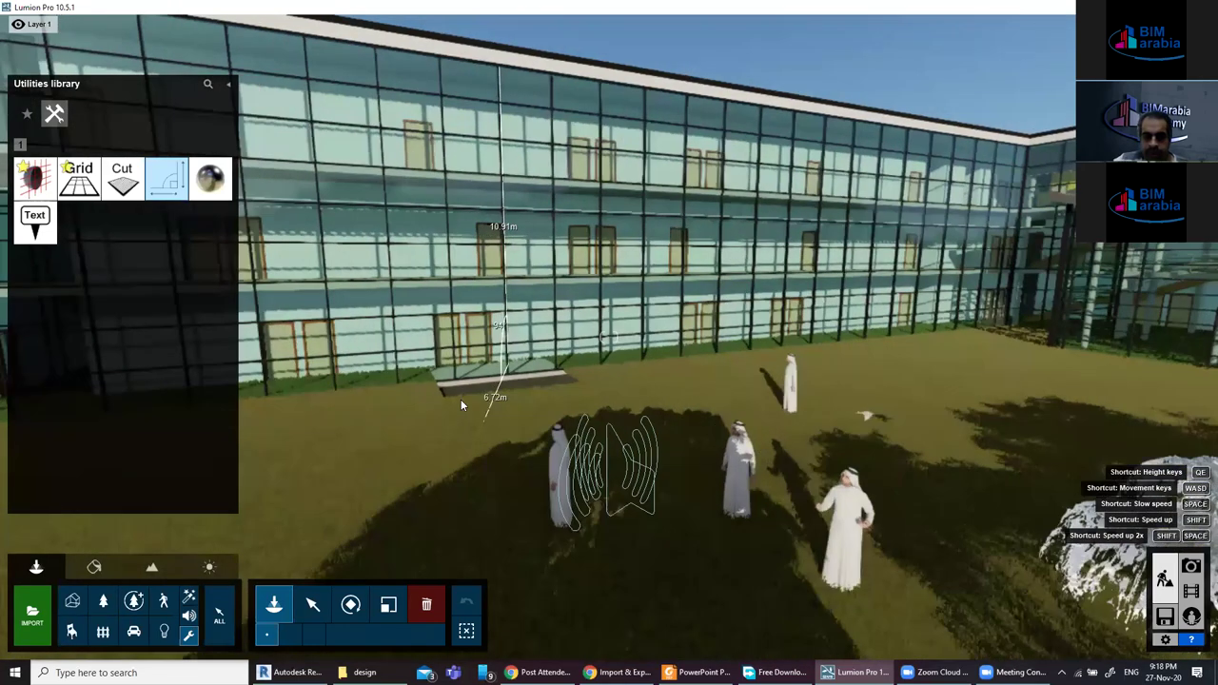
key(a)
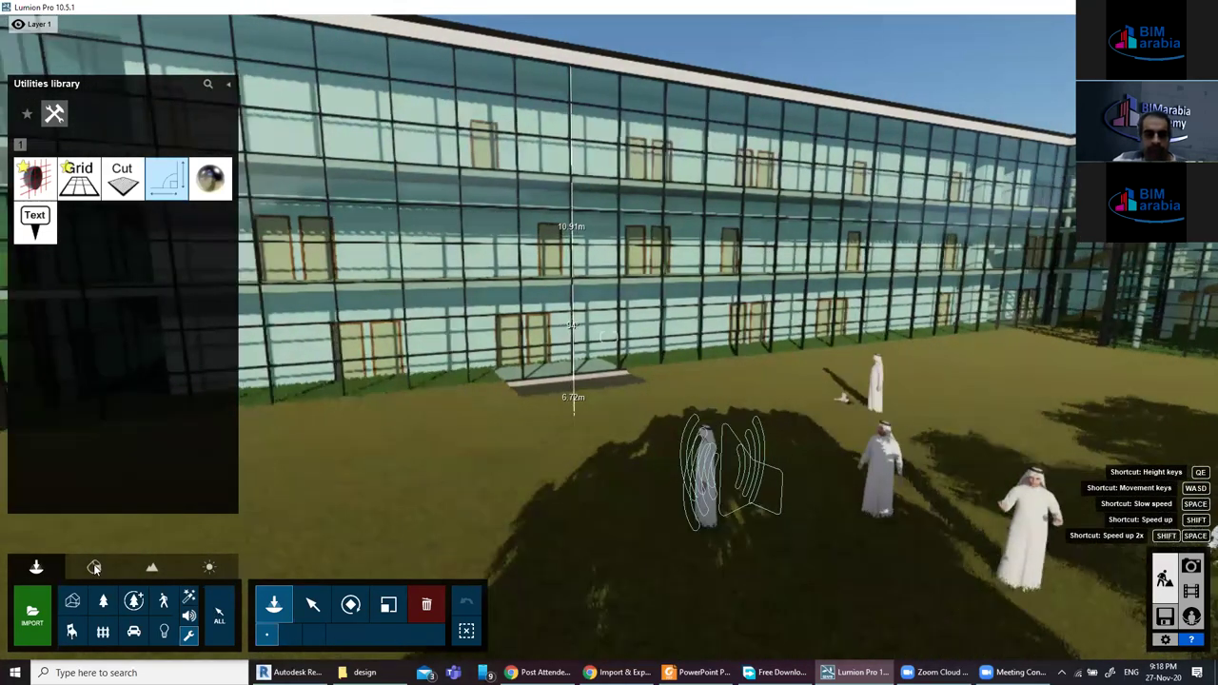
key(a)
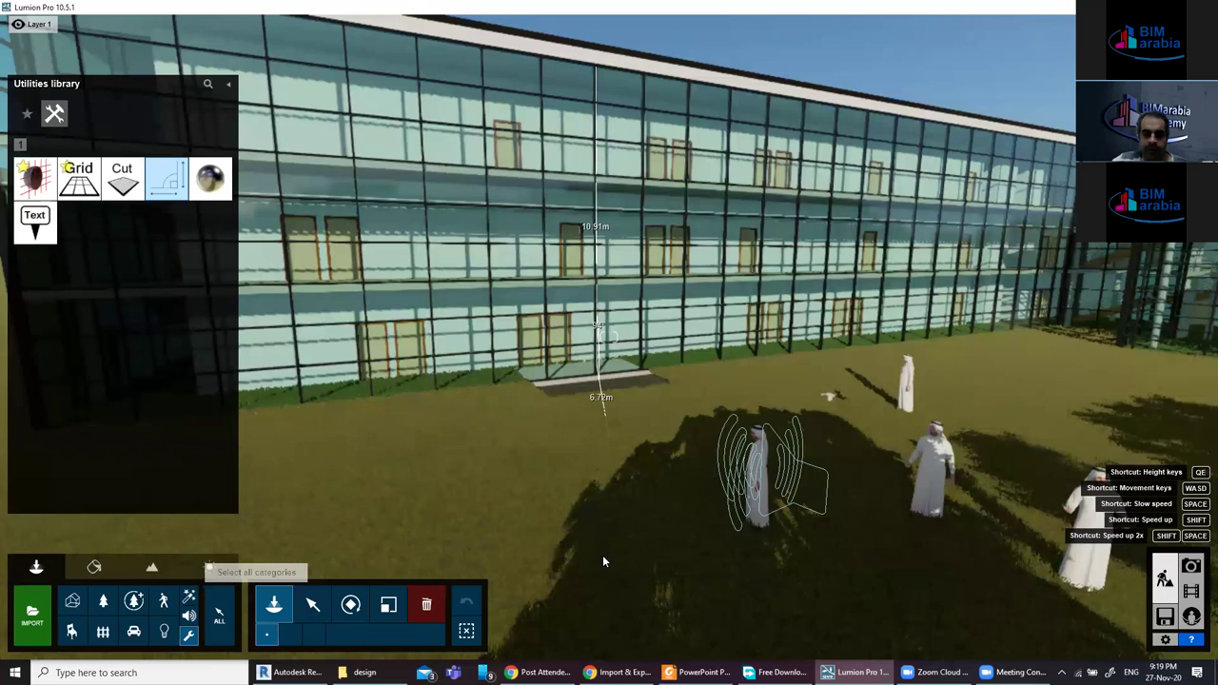
key(a)
key(a)
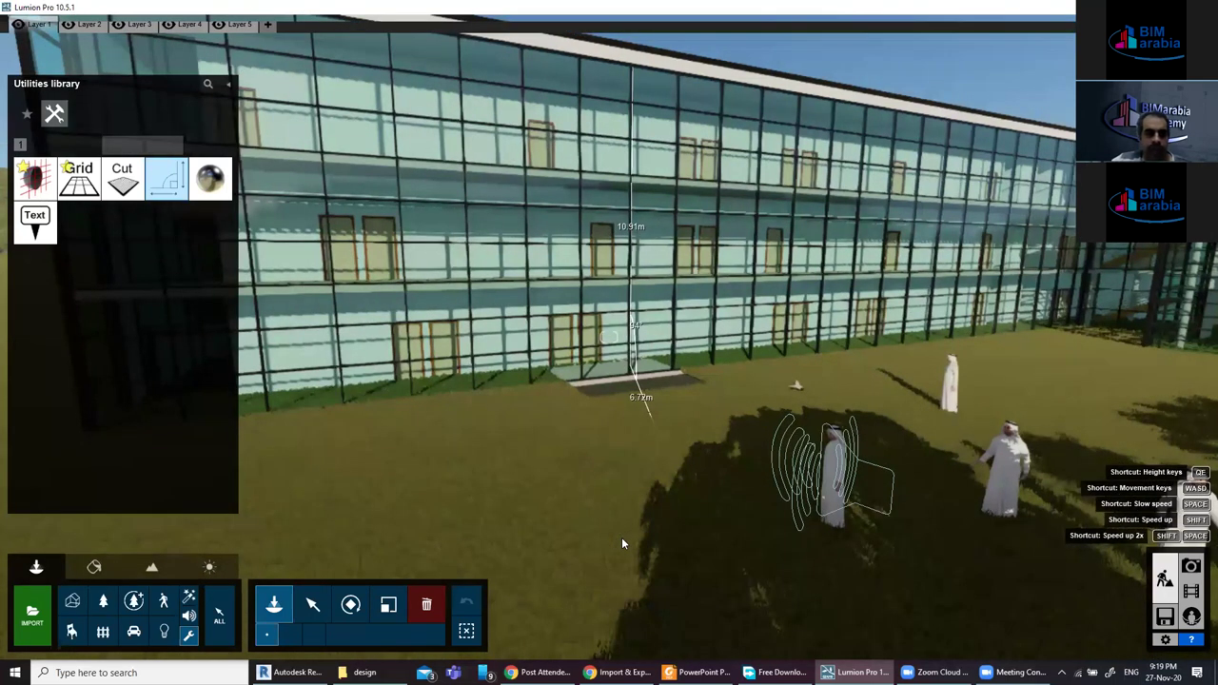
key(a)
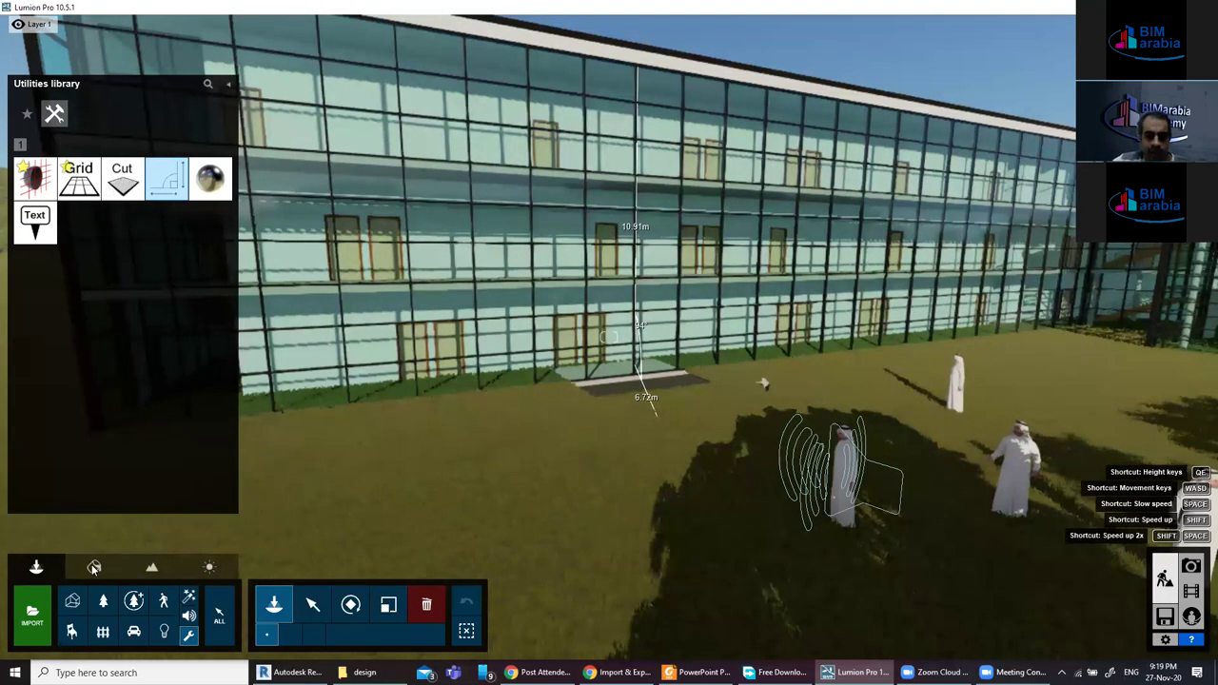
key(a)
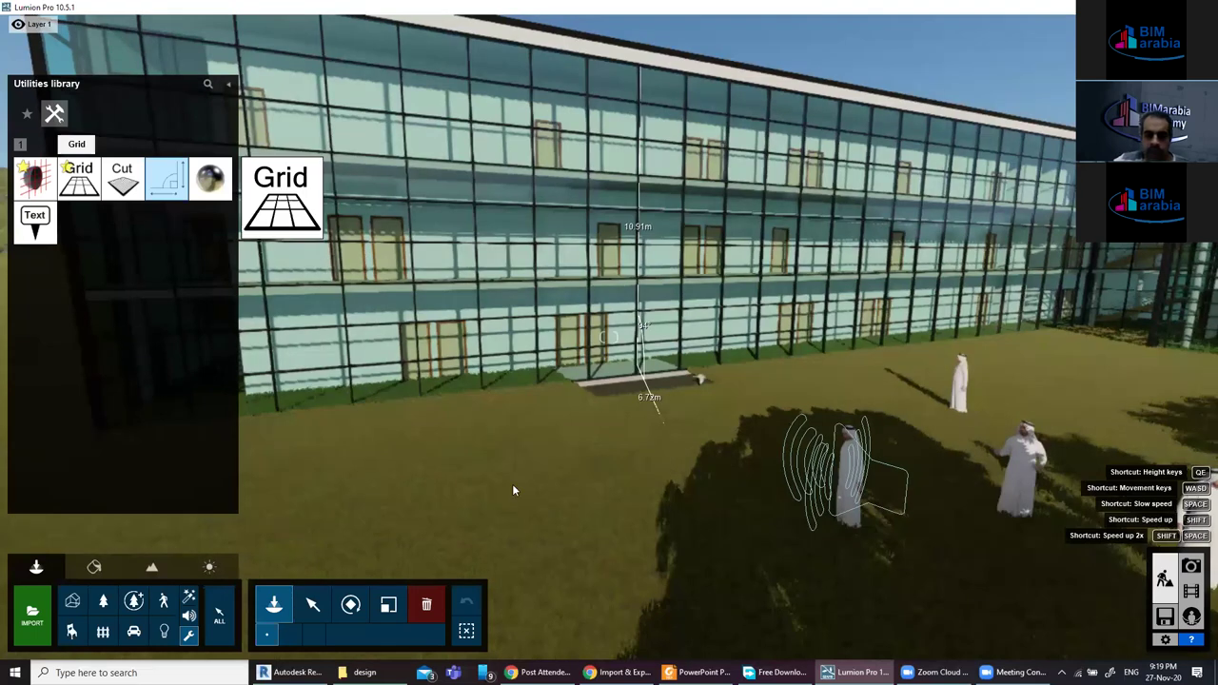
key(a)
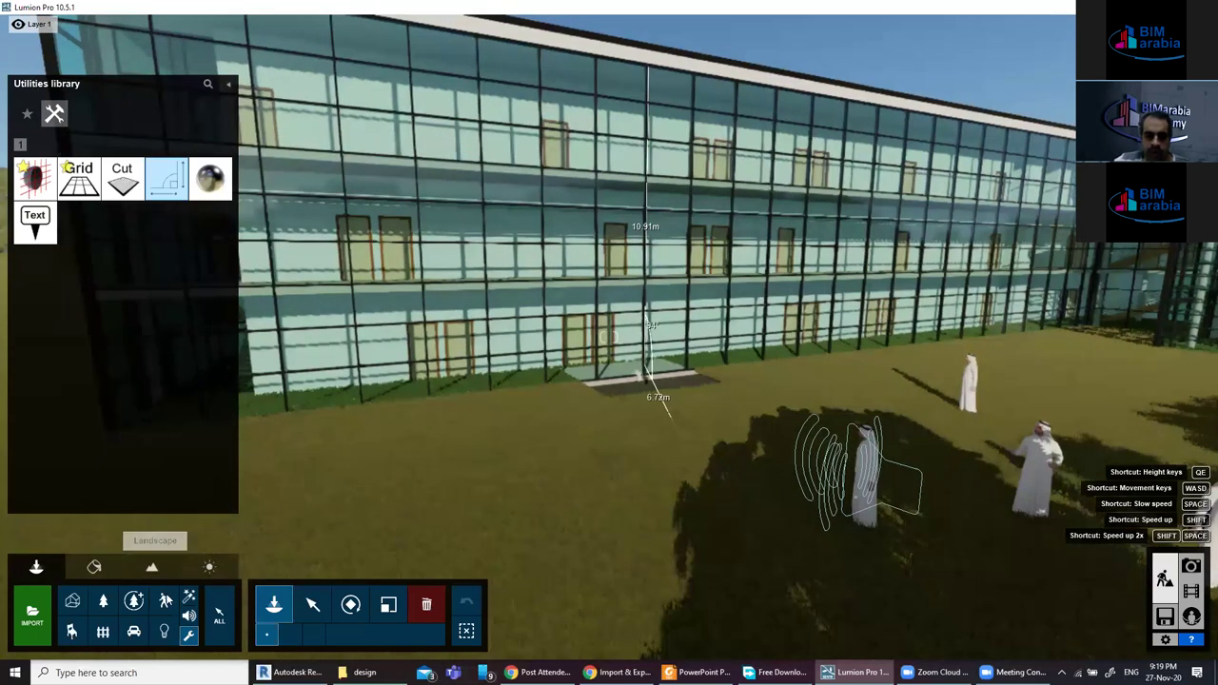
key(a)
key(a)
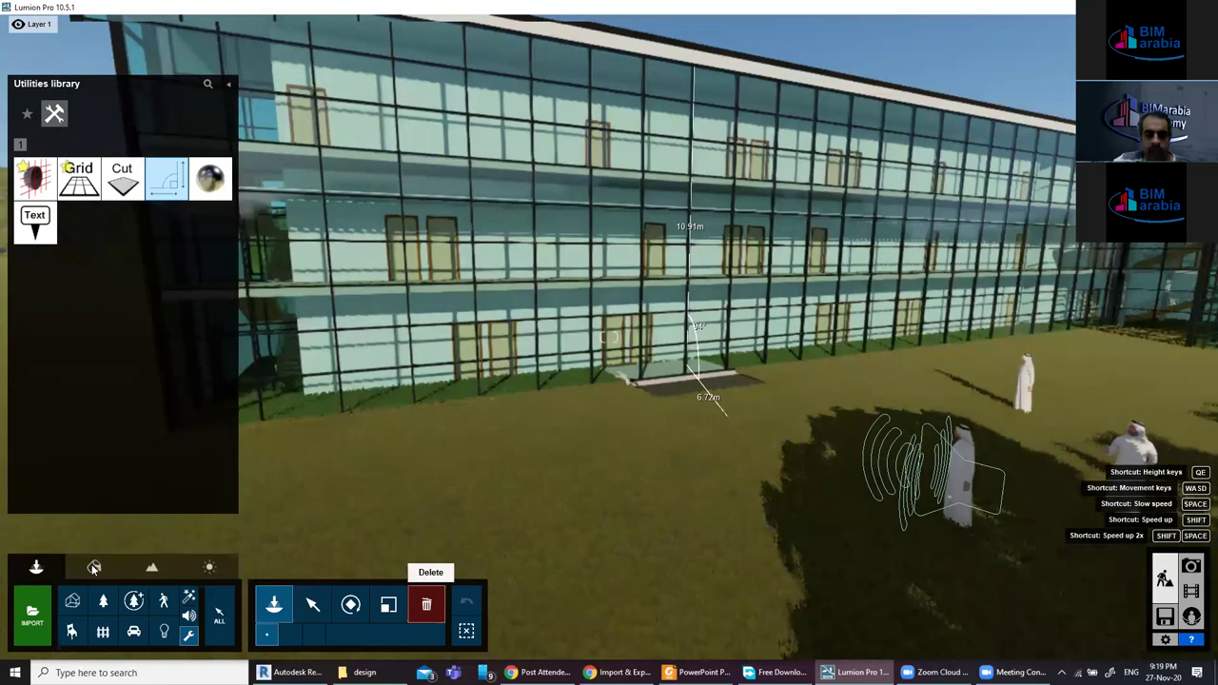
key(a)
In Materials mode, select the facade's Metal - Aluminium_Black_Anodized frame to bring up the Material library.
key(a)
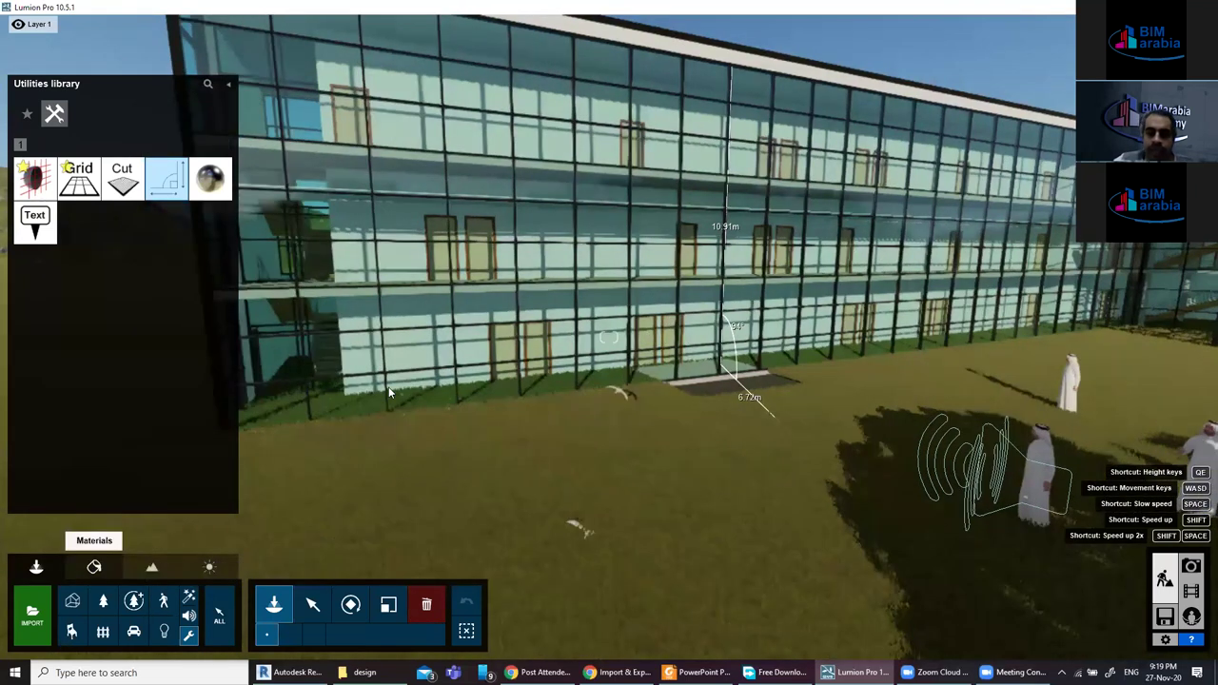
click(93, 567)
key(a)
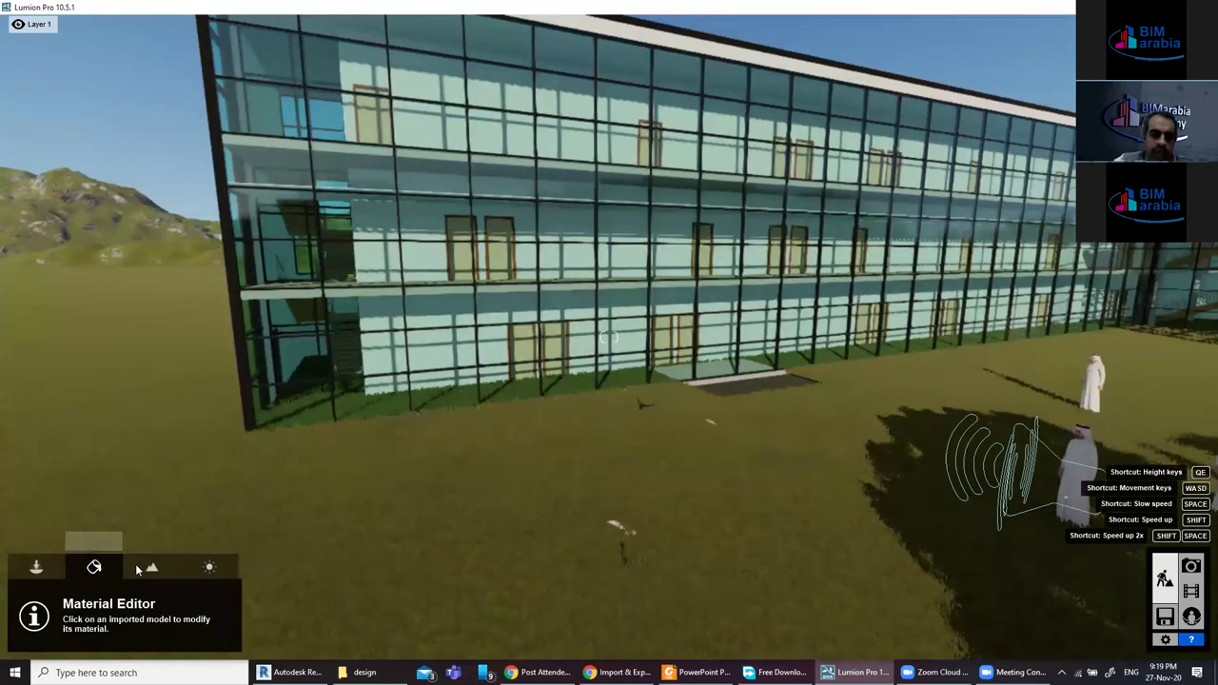
key(a)
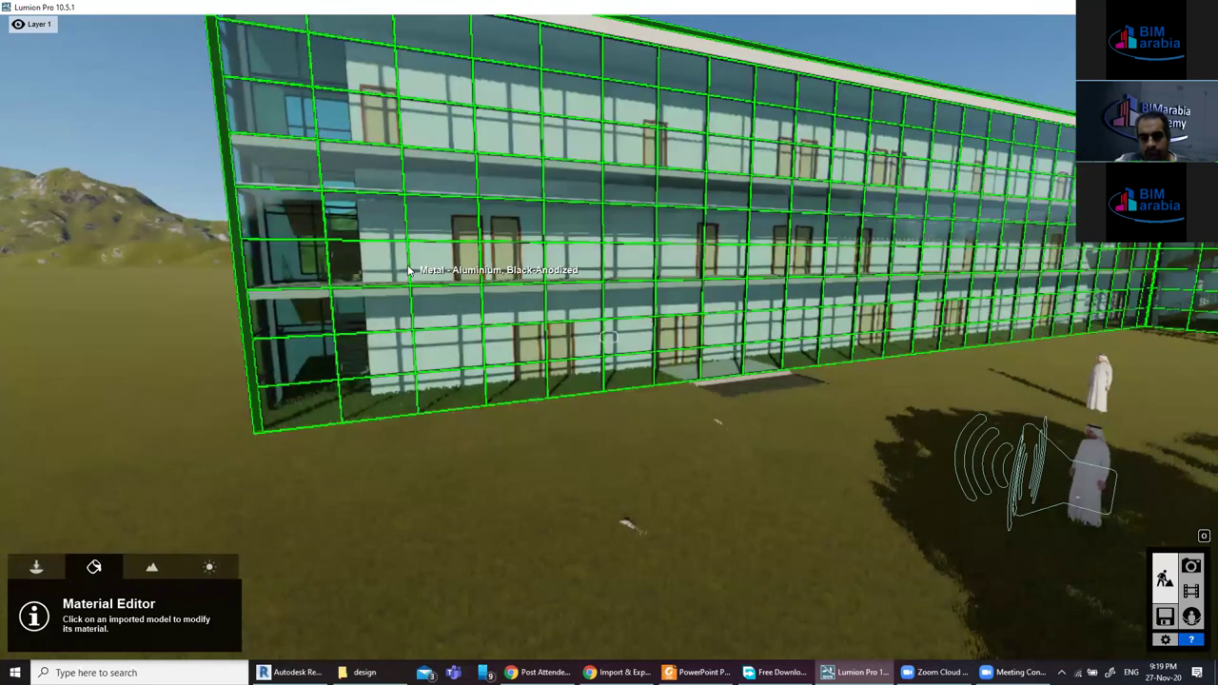
click(409, 270)
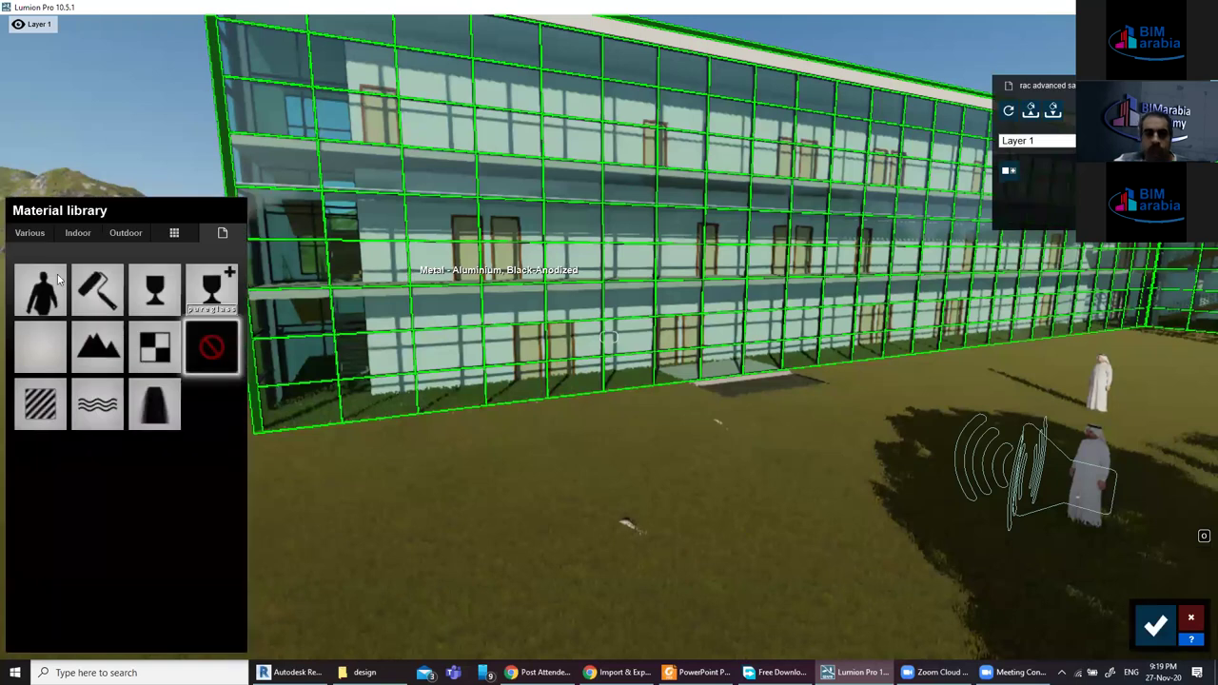
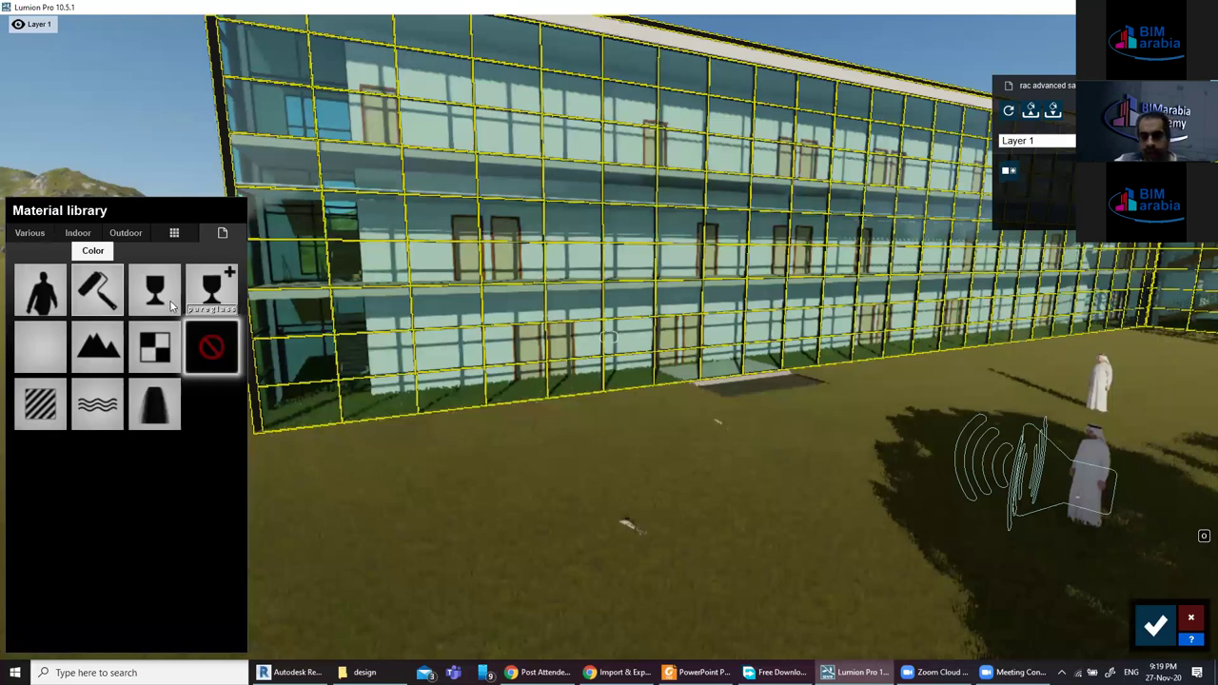
Apply Outdoor > Metal 'Metal Painted 002c 1024' to the window frames and lower its gloss to 0.4.
mouse_move(529, 460)
right_down()
mouse_move(618, 459)
mouse_move(670, 313)
right_up()
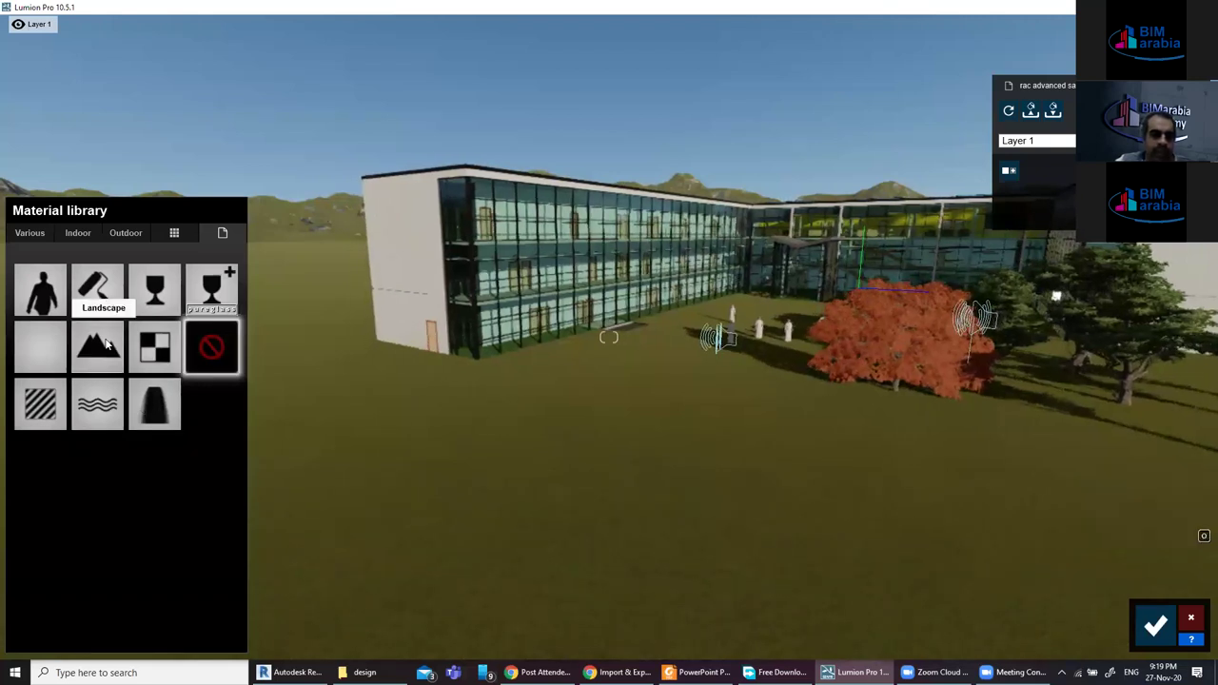
click(38, 238)
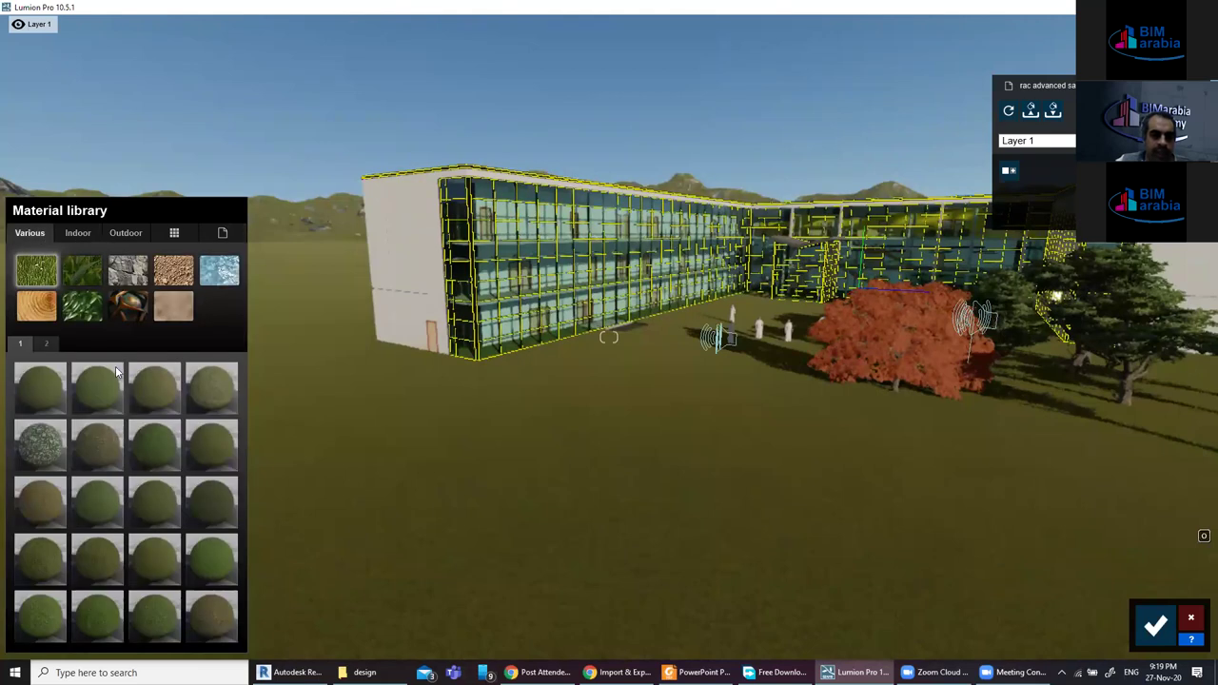
click(126, 233)
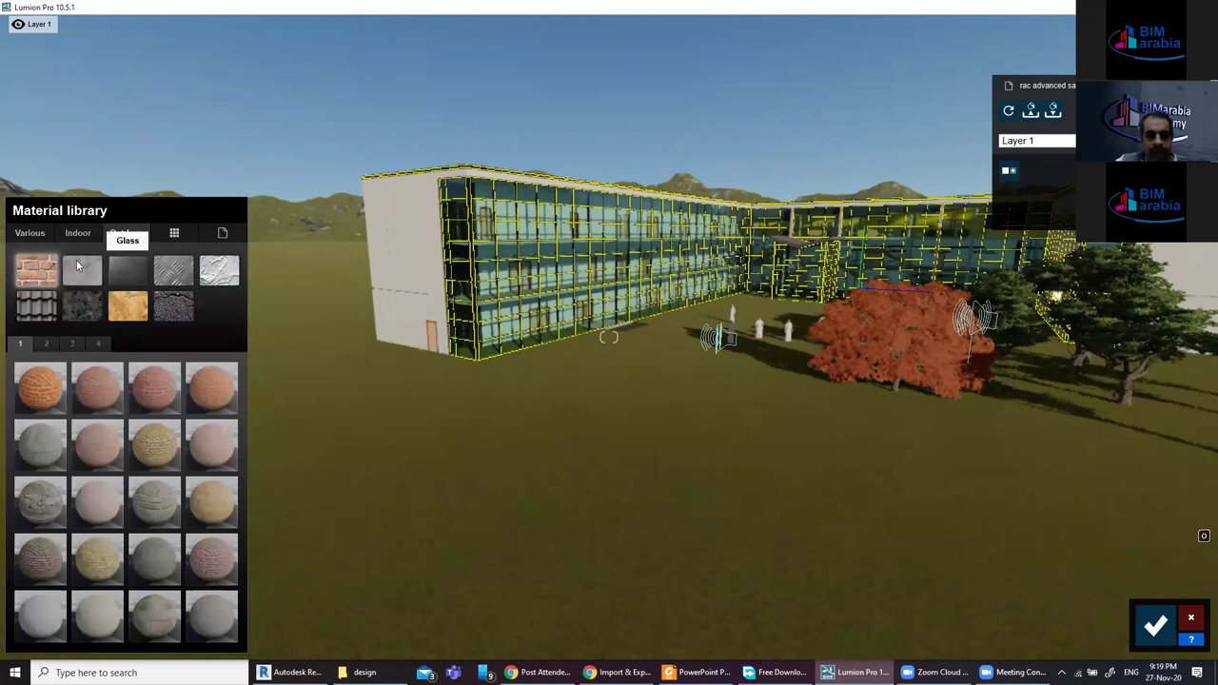
click(187, 278)
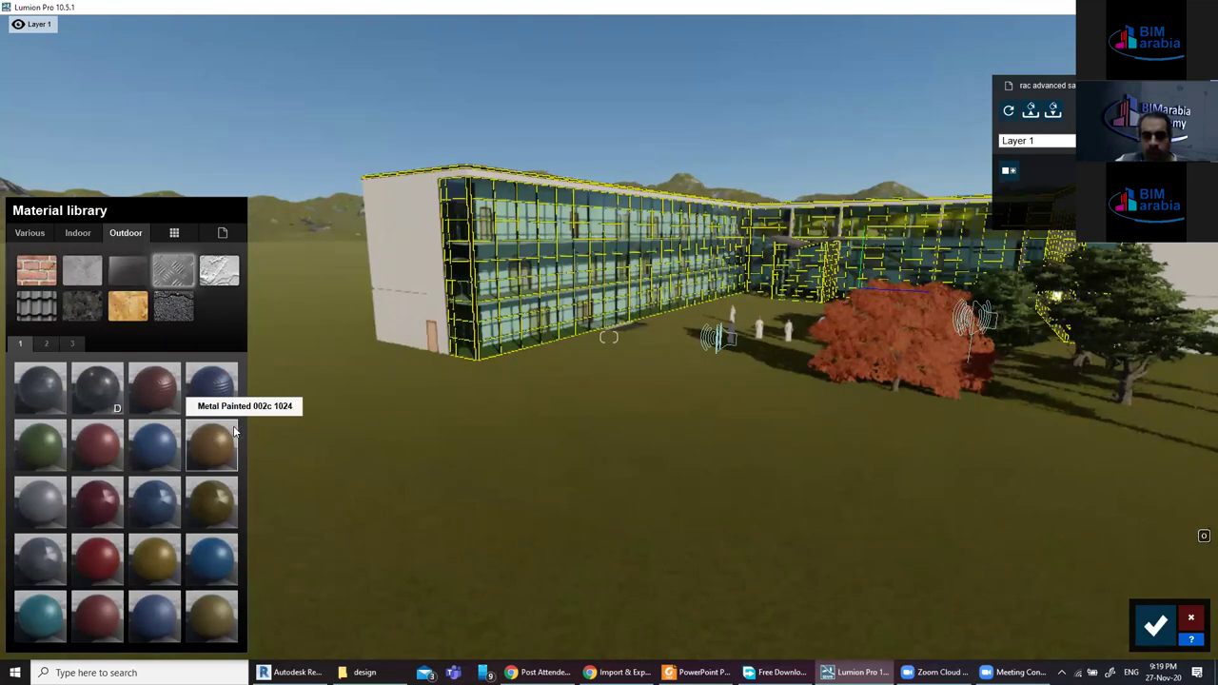
click(234, 427)
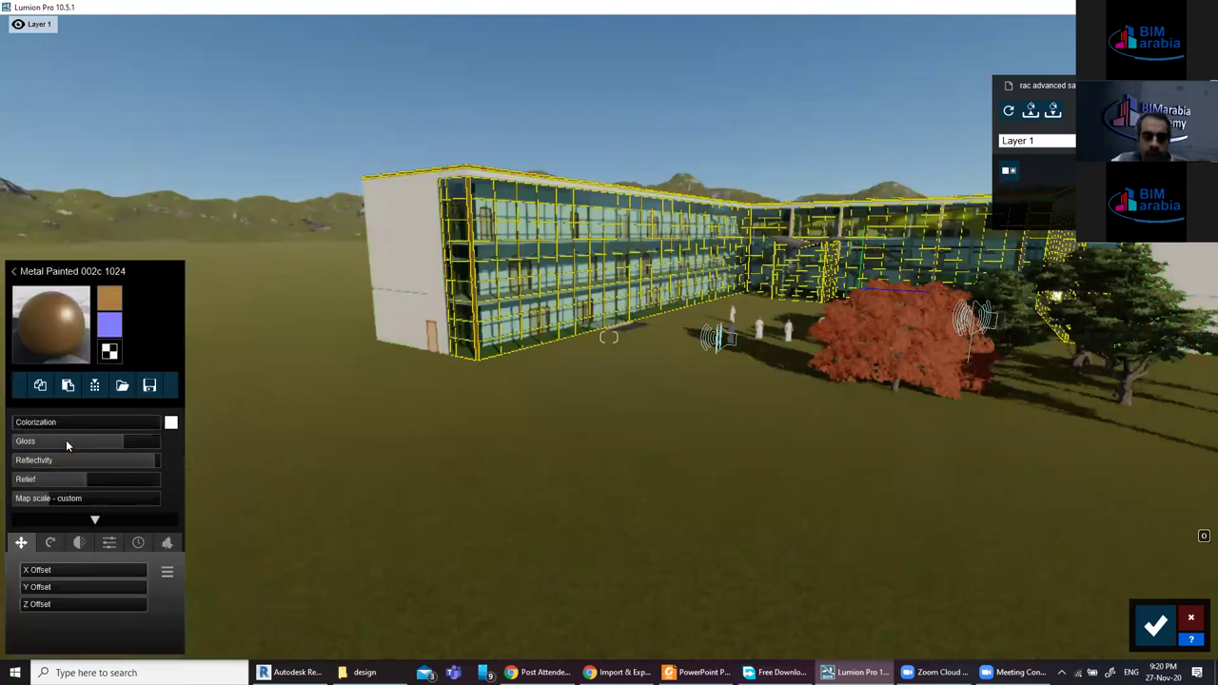
drag(73, 439, 58, 427)
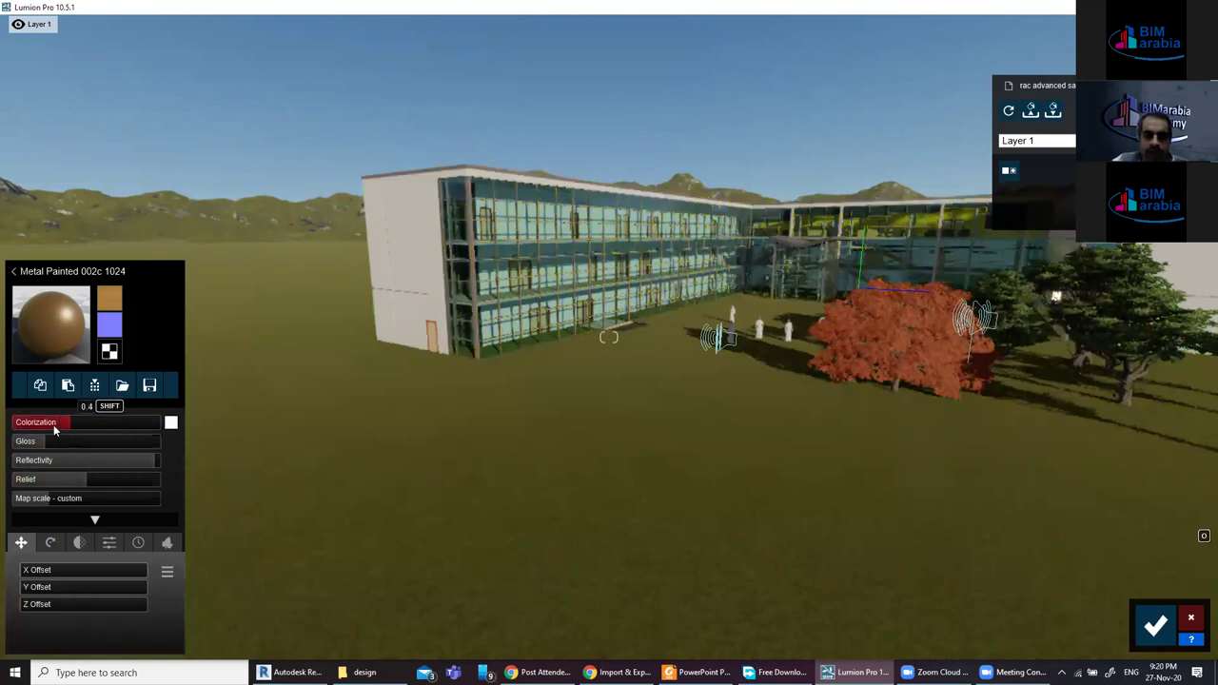
Put Polli Wood PlanksWorn 20 3k on the solid end wall after trying grey plaster, and confirm.
click(408, 240)
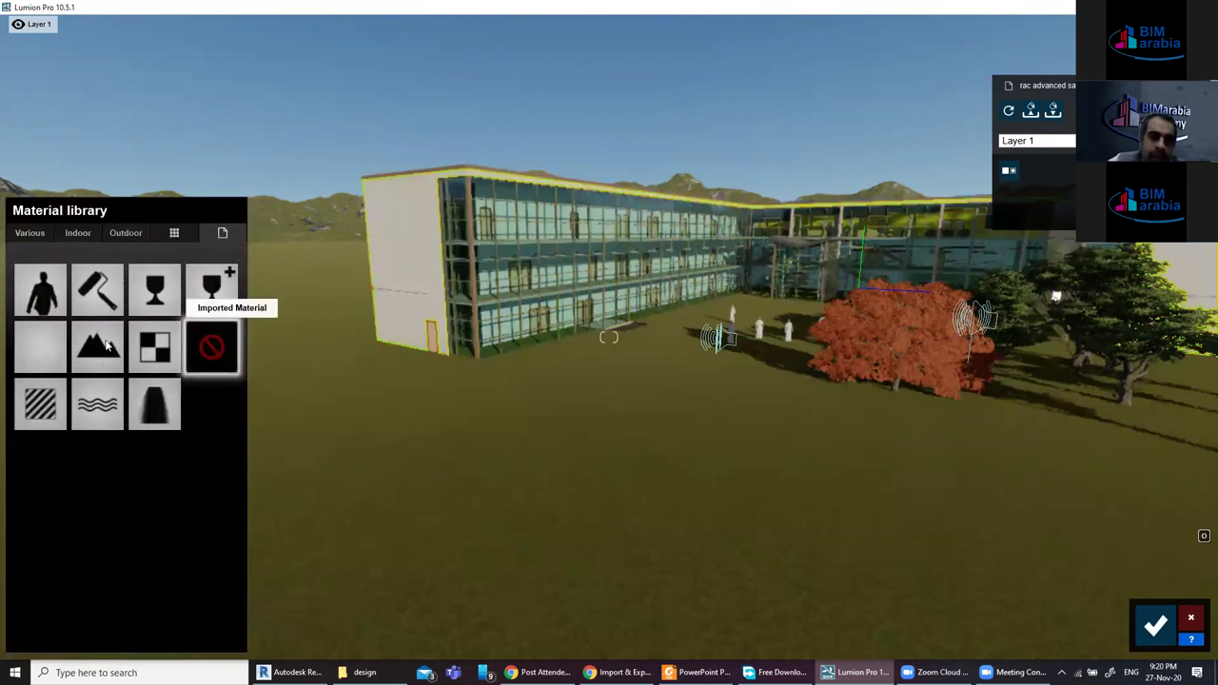
click(121, 232)
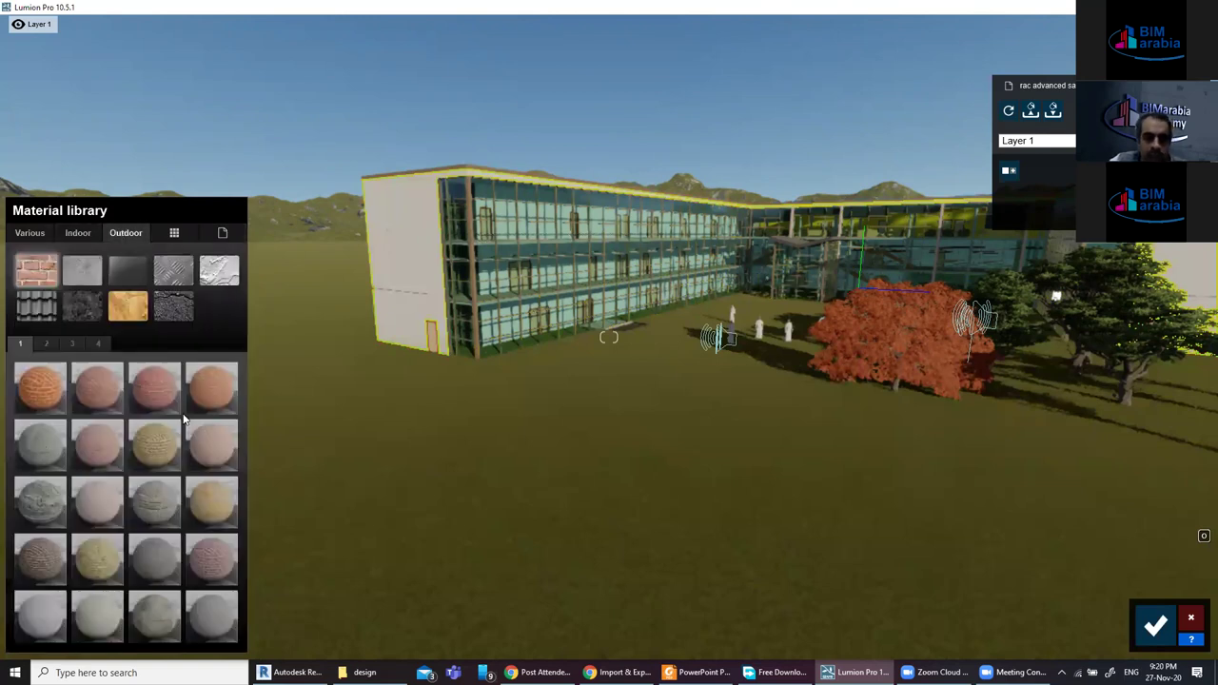
click(217, 272)
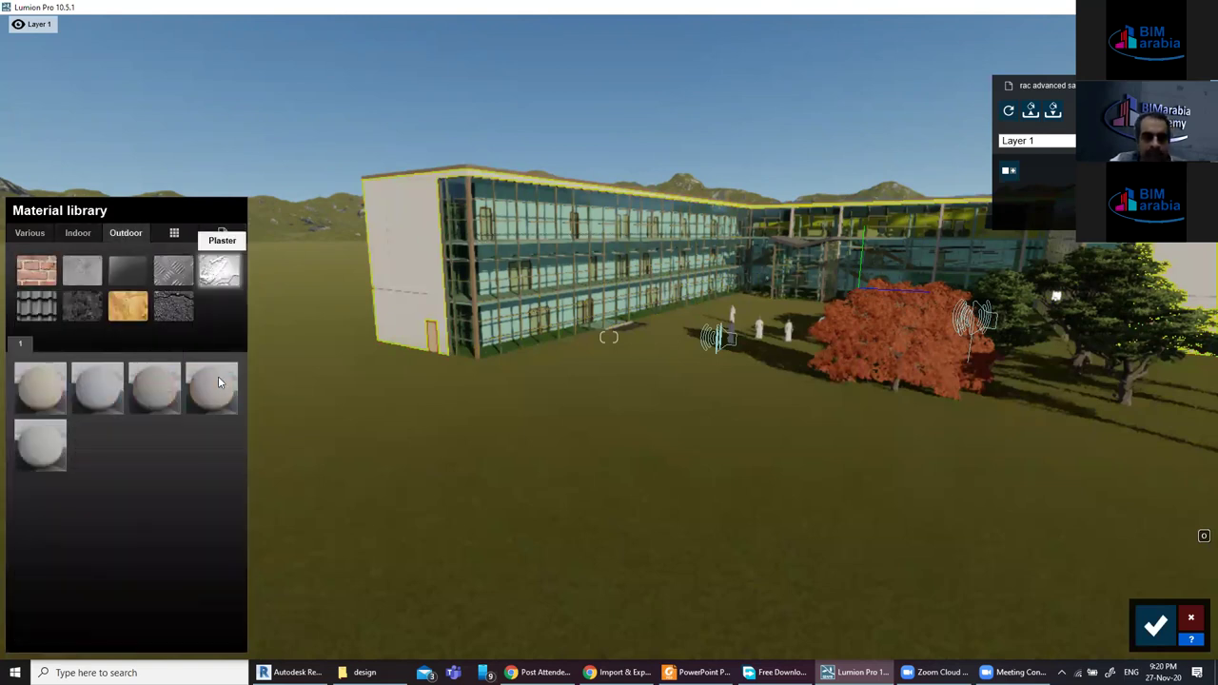
click(99, 377)
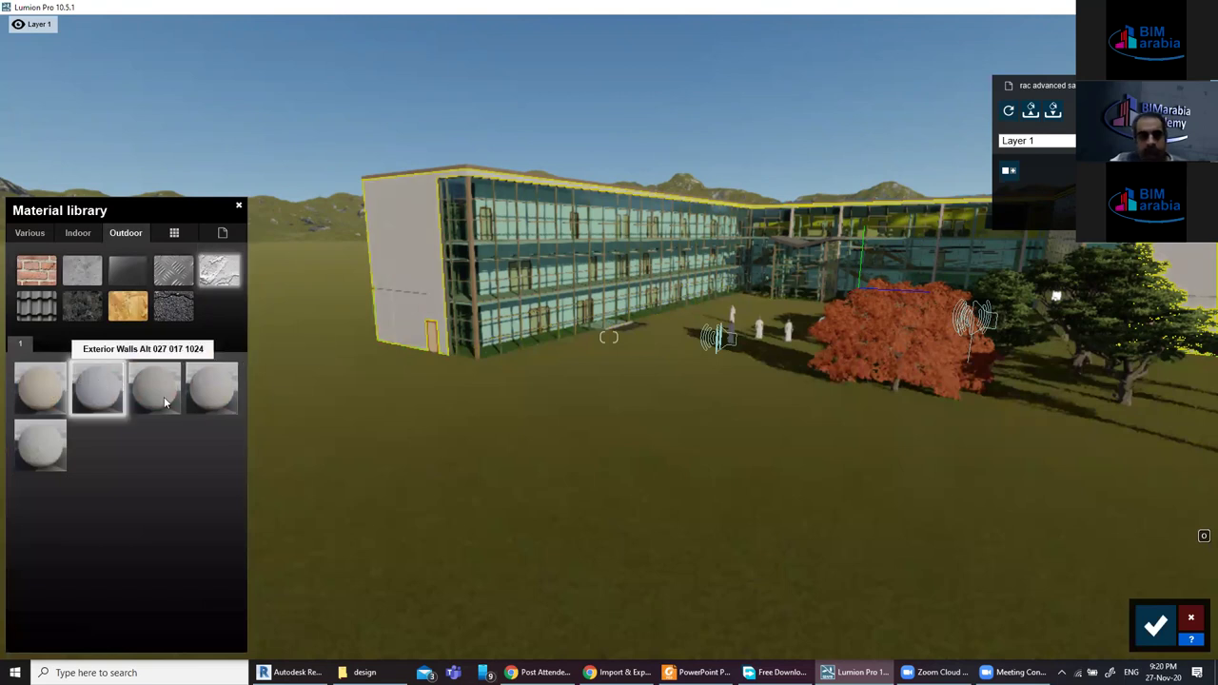
click(127, 305)
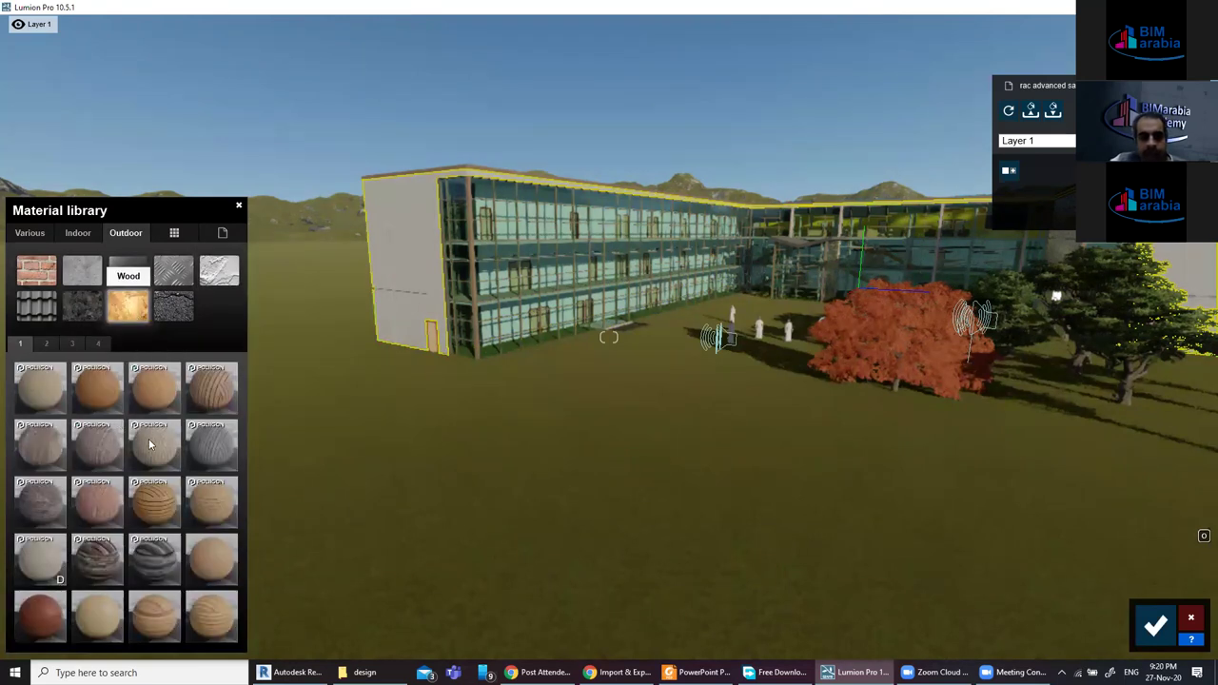
click(150, 444)
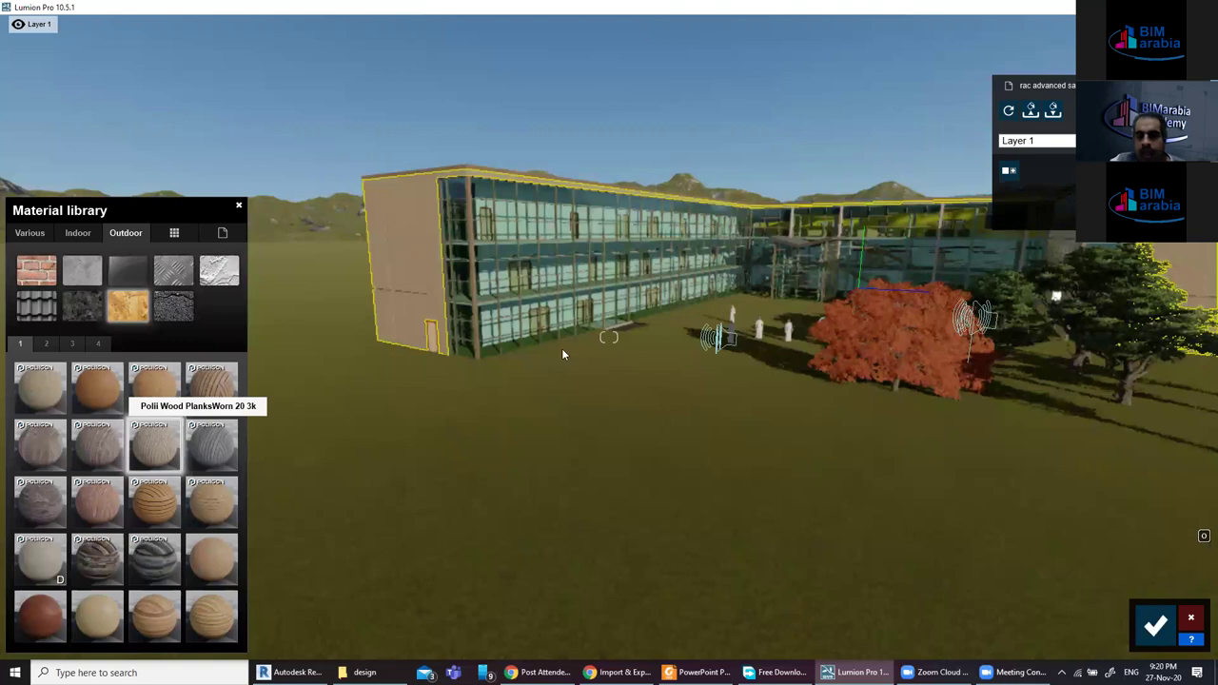
click(1153, 626)
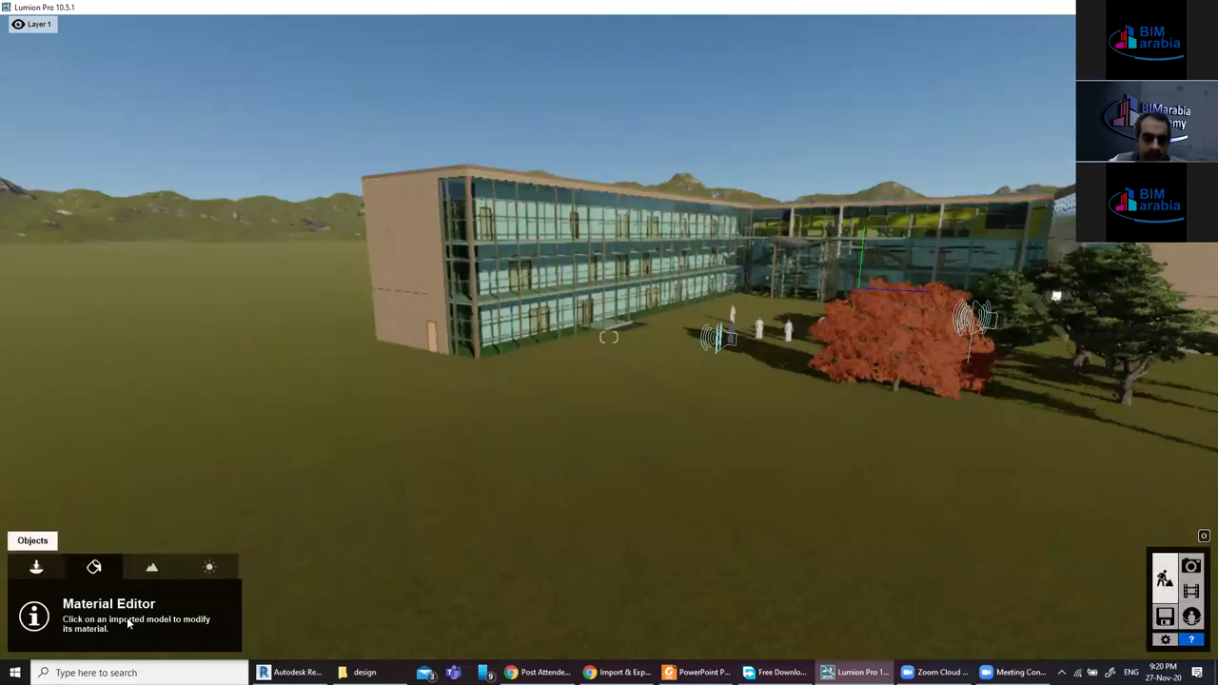
Delete the Crowd_Small_USA sound object from the lawn by the tree.
click(37, 568)
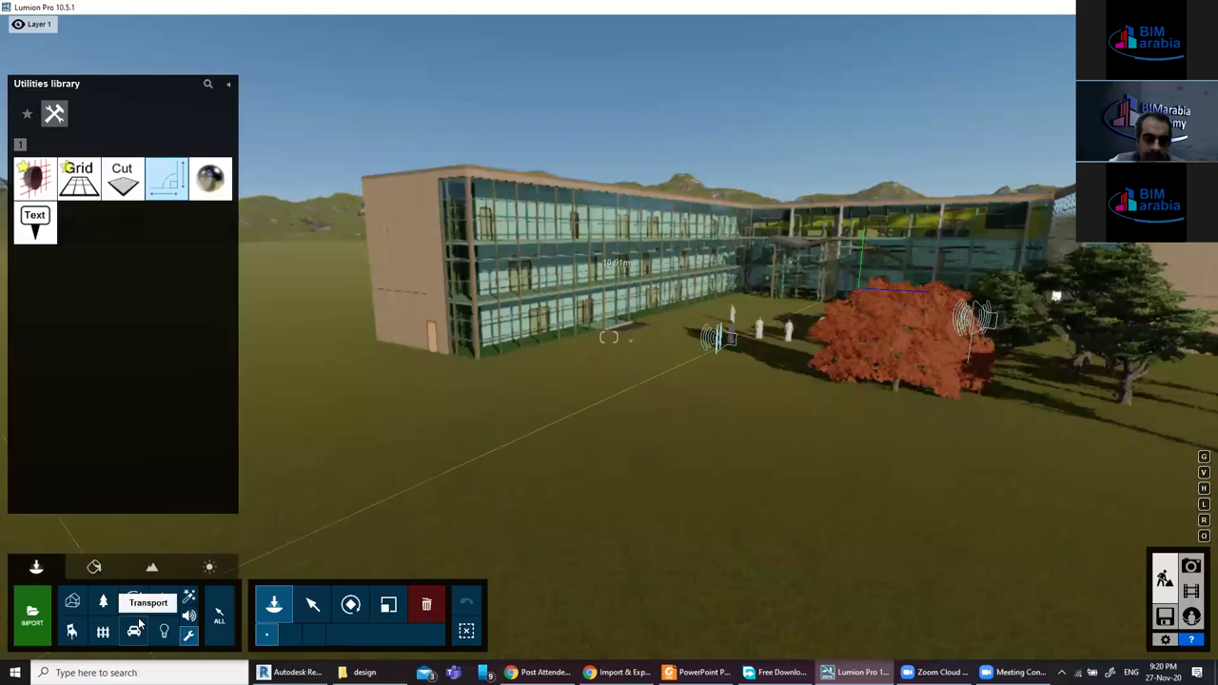
click(189, 616)
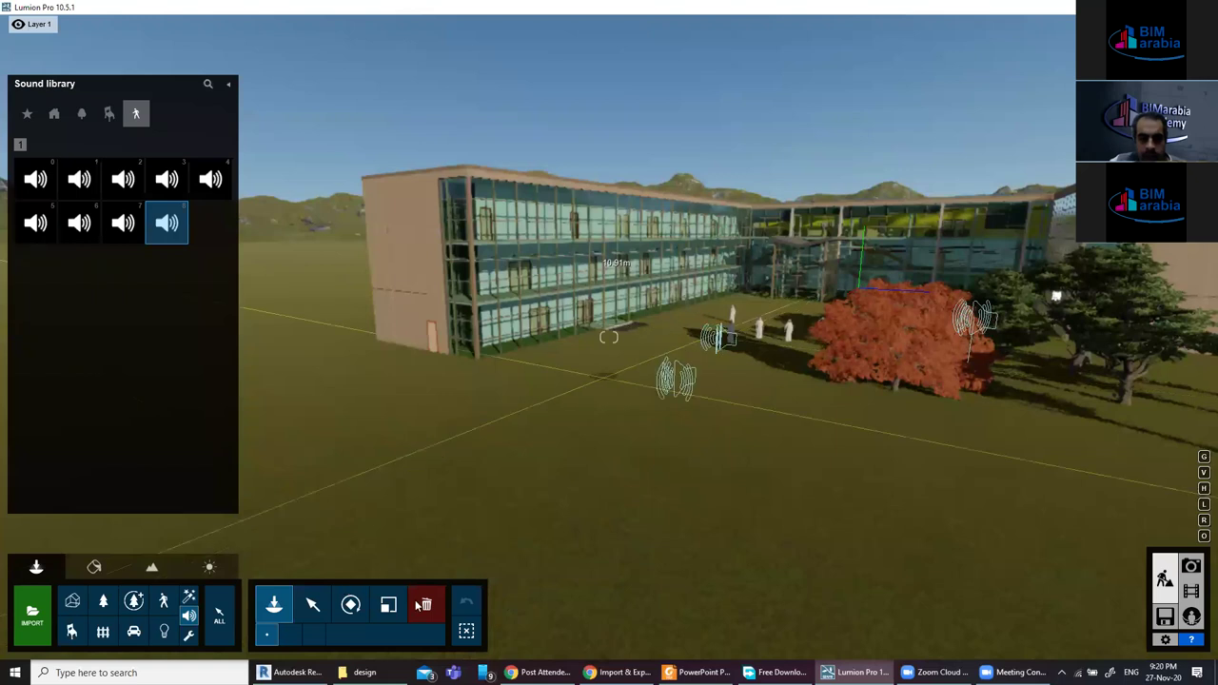
click(721, 340)
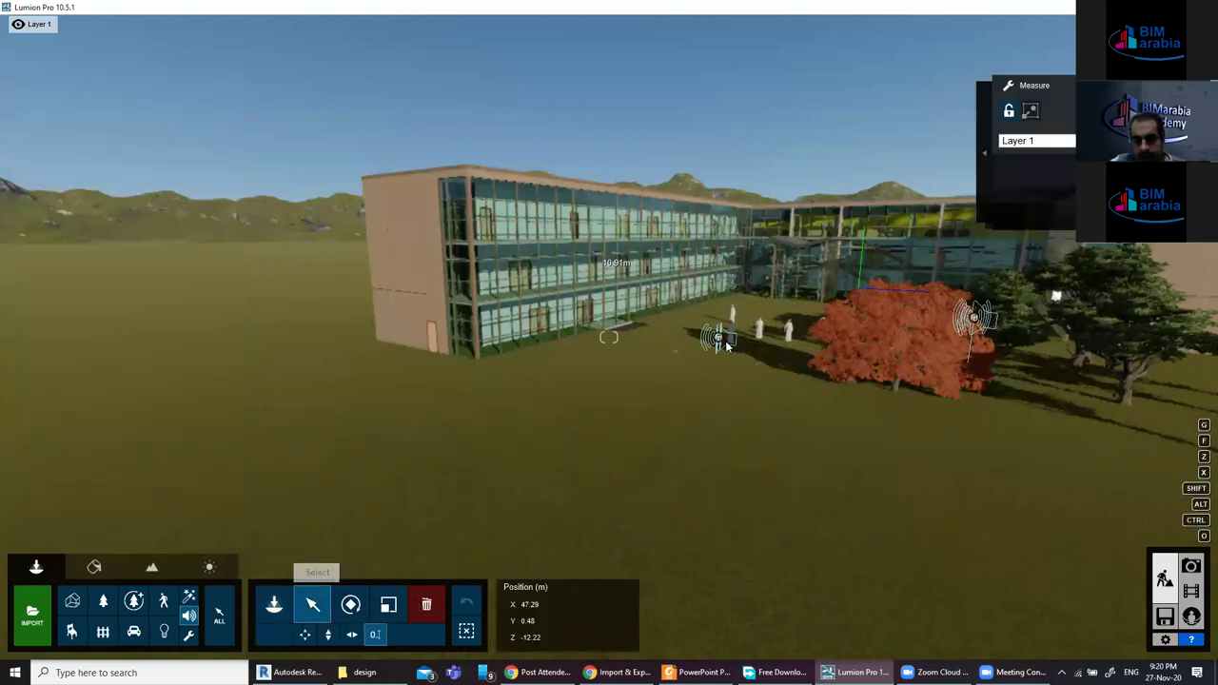
click(723, 342)
click(433, 609)
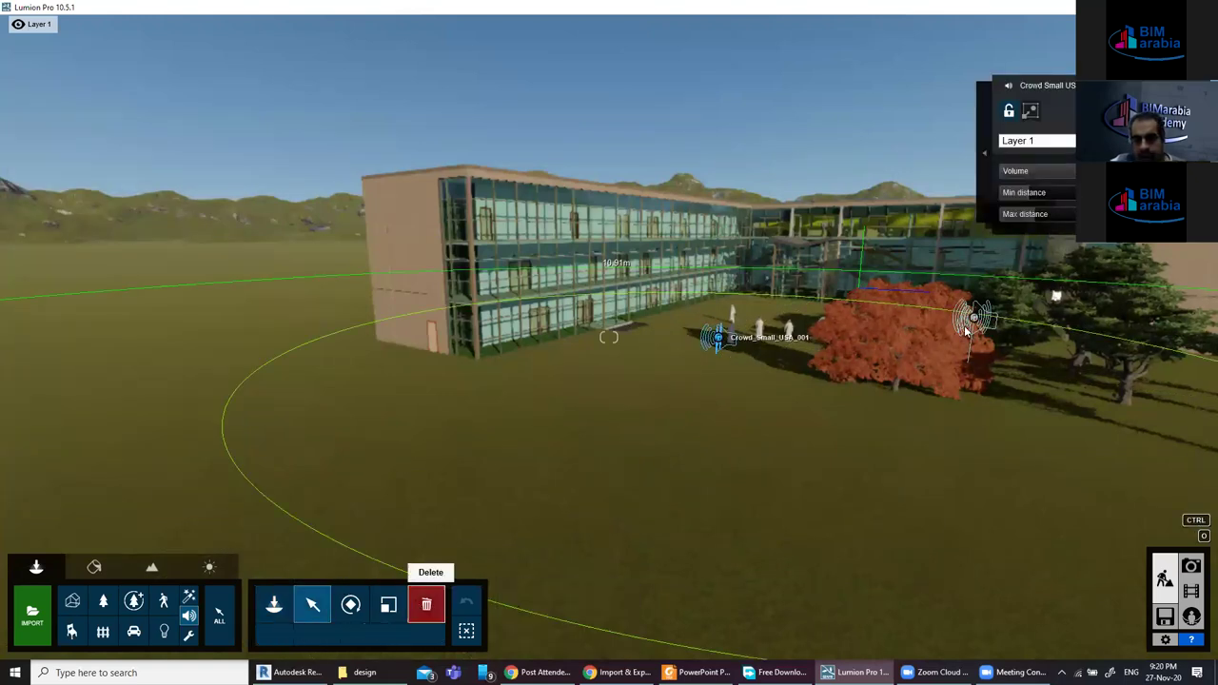
click(975, 322)
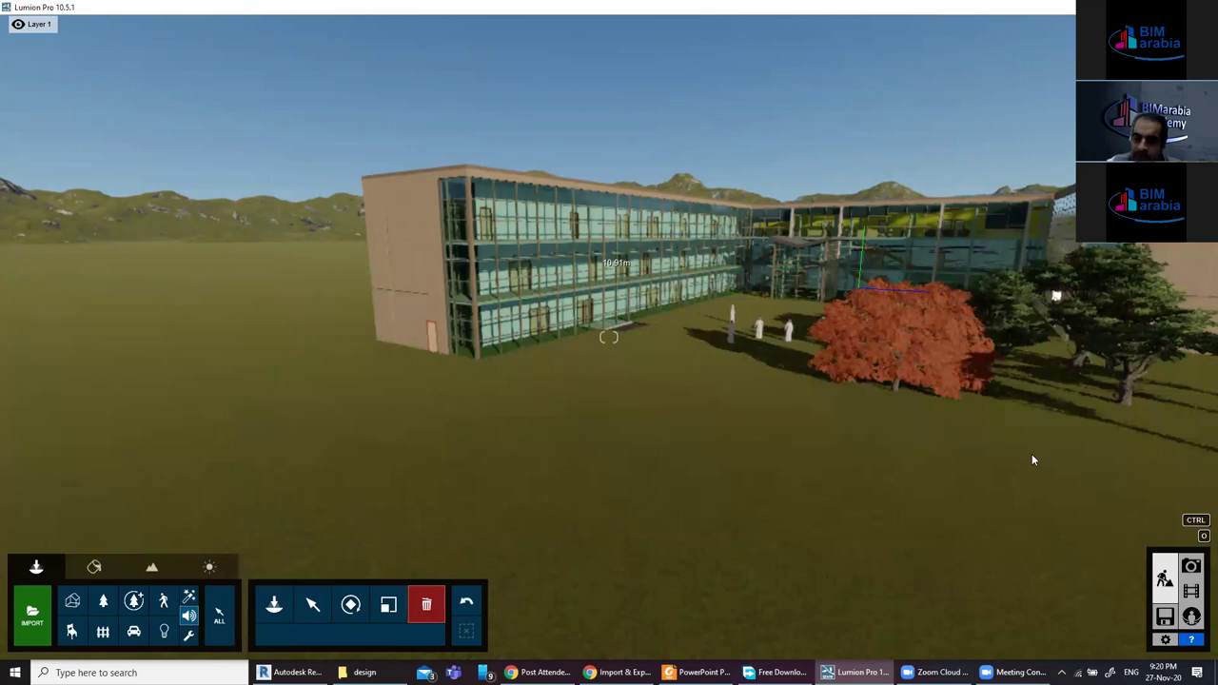
Return to material editing and move the camera in toward the courtyard.
click(94, 568)
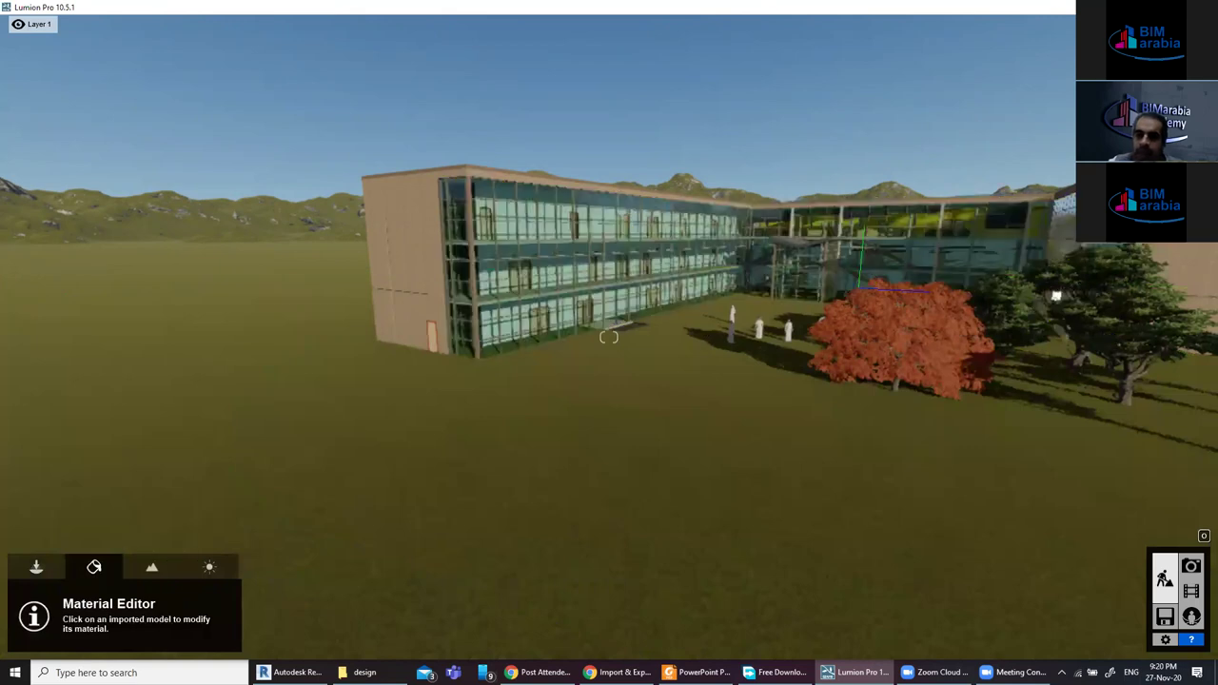
right_drag(666, 314, 470, 426)
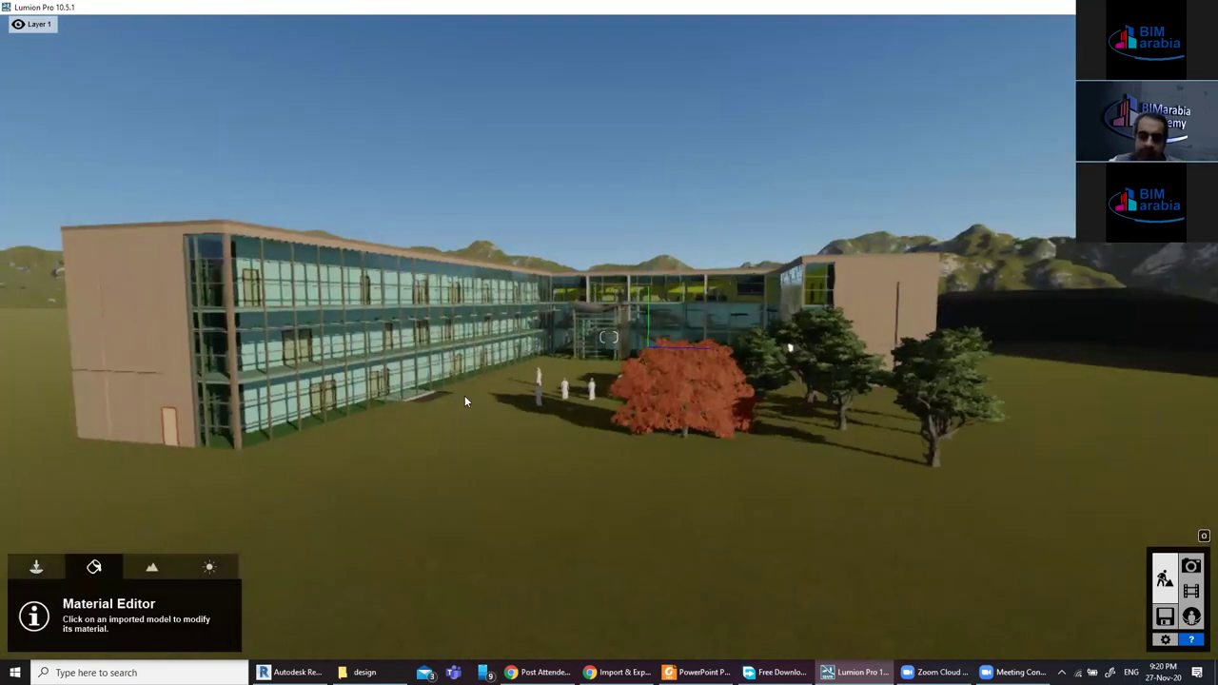
scroll(447, 414, up, 2)
scroll(433, 430, up, 2)
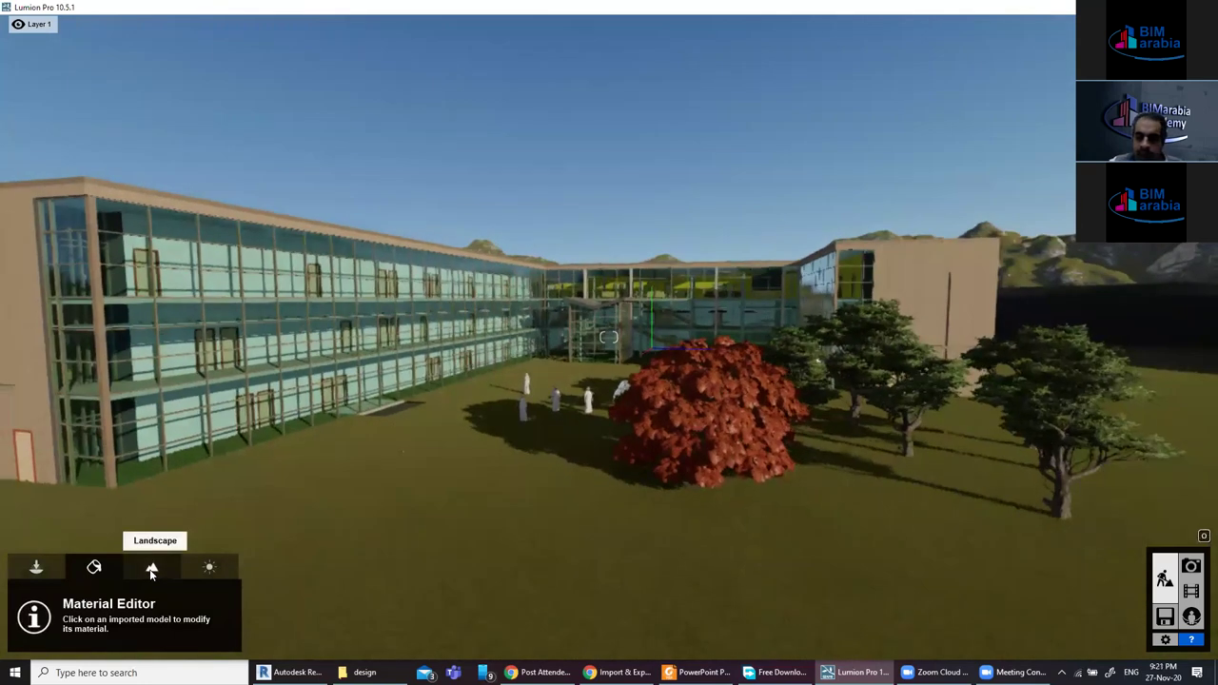
Raise a mound on the open lawn with the raise brush at size about 2.4, speed 2.5.
click(152, 568)
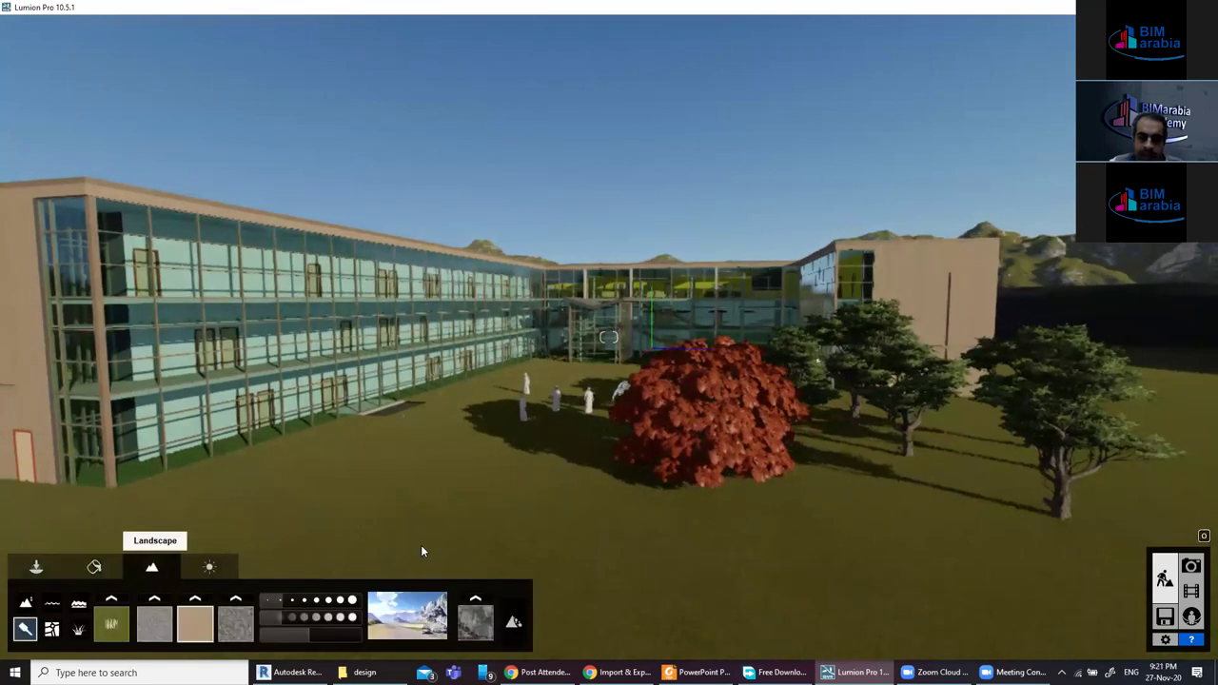
click(52, 603)
right_drag(799, 567, 1047, 567)
click(25, 603)
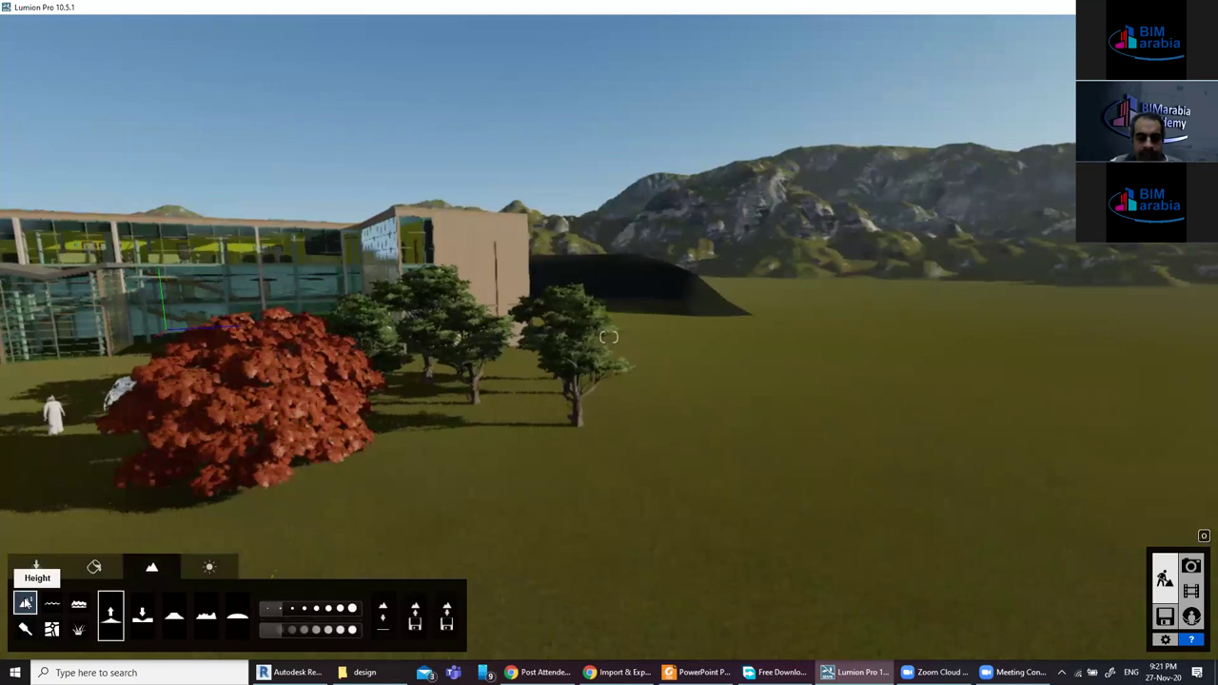
click(719, 515)
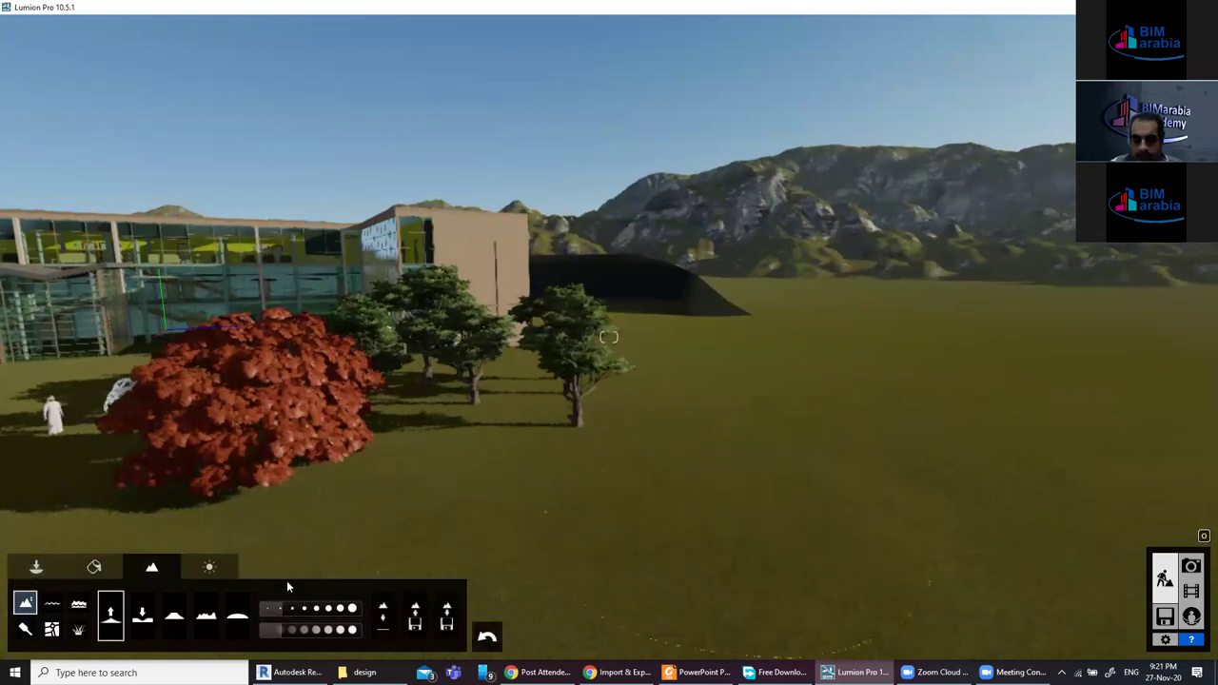
drag(301, 609, 285, 612)
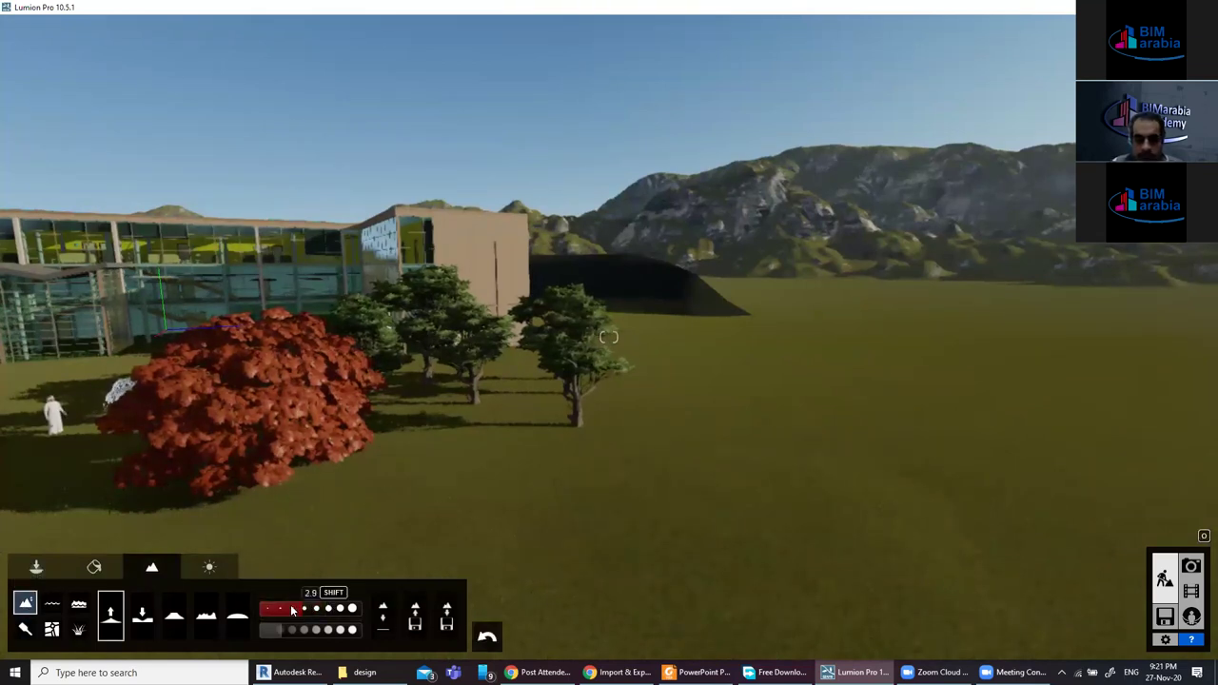
click(288, 629)
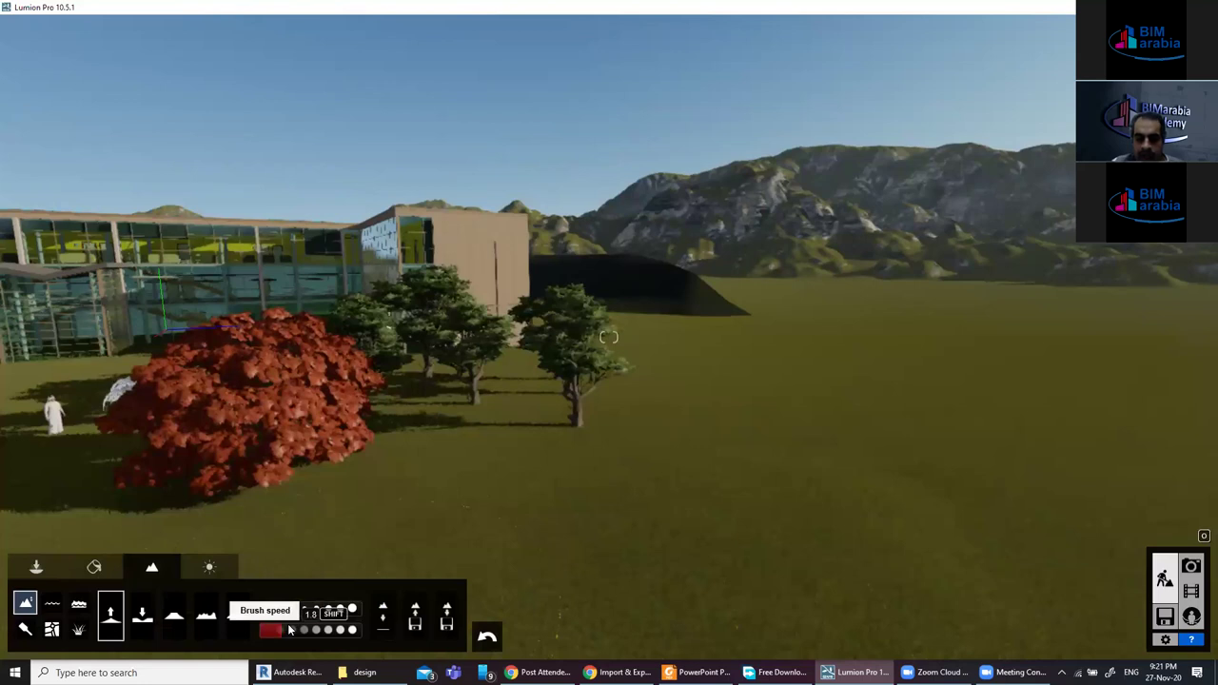
click(298, 629)
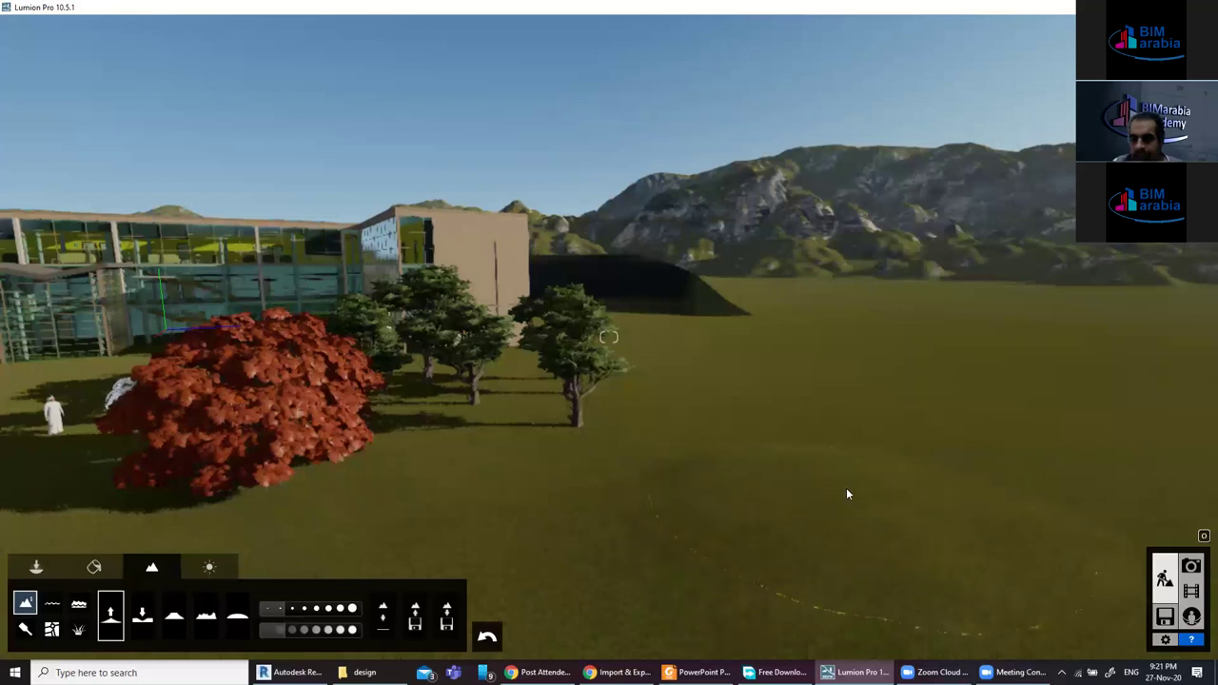
drag(851, 474, 918, 434)
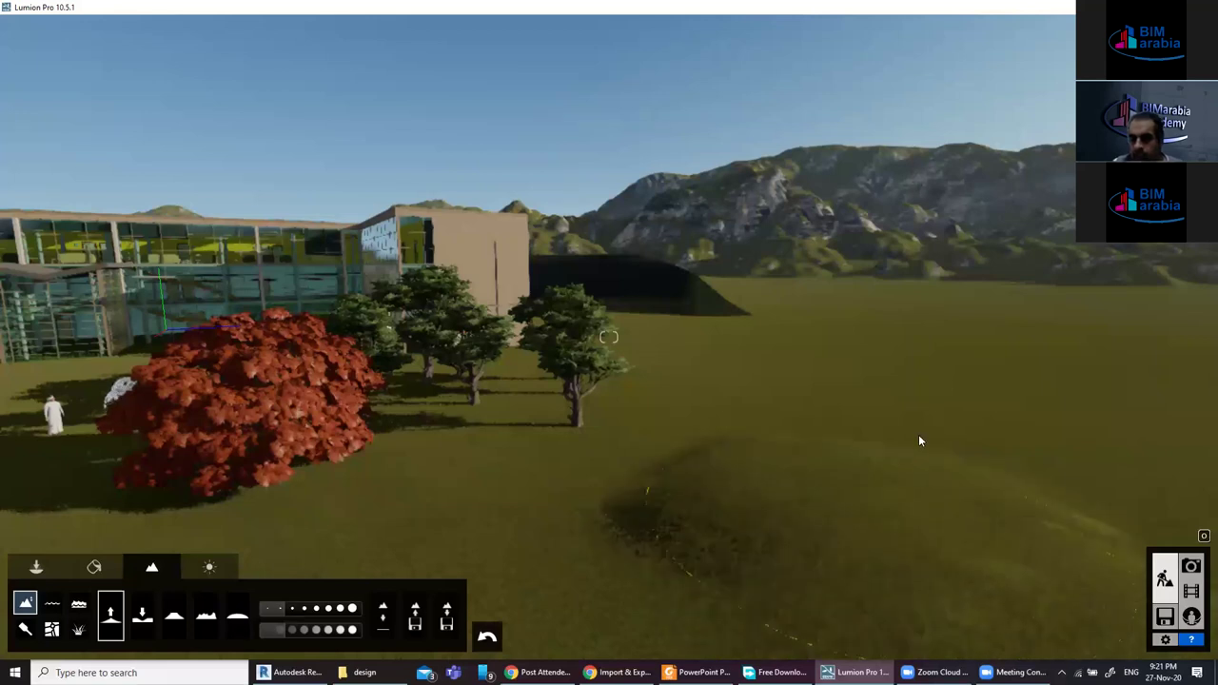
Lower the terrain into a deep, wide hollow in front of the building.
click(143, 616)
mouse_move(876, 545)
mouse_down()
mouse_move(898, 526)
mouse_move(858, 520)
mouse_move(862, 567)
mouse_move(885, 540)
mouse_move(789, 582)
mouse_up()
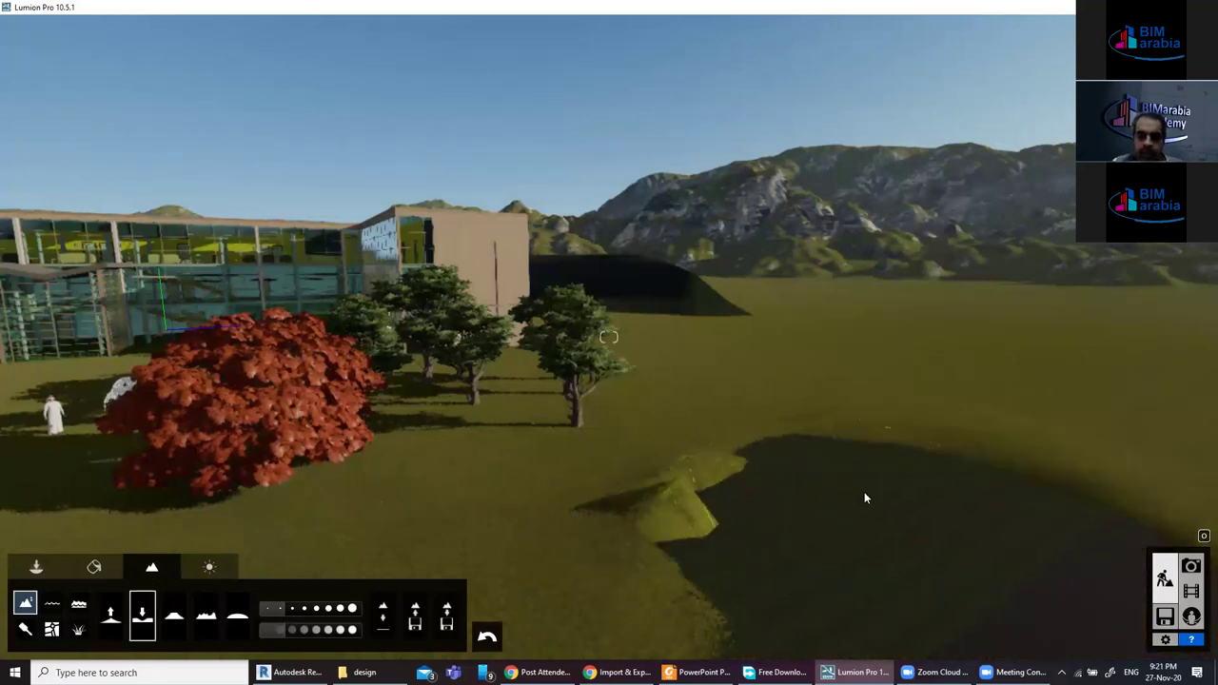
mouse_move(843, 509)
mouse_down()
mouse_move(853, 452)
mouse_move(828, 531)
mouse_move(798, 522)
mouse_up()
right_drag(608, 336, 608, 336)
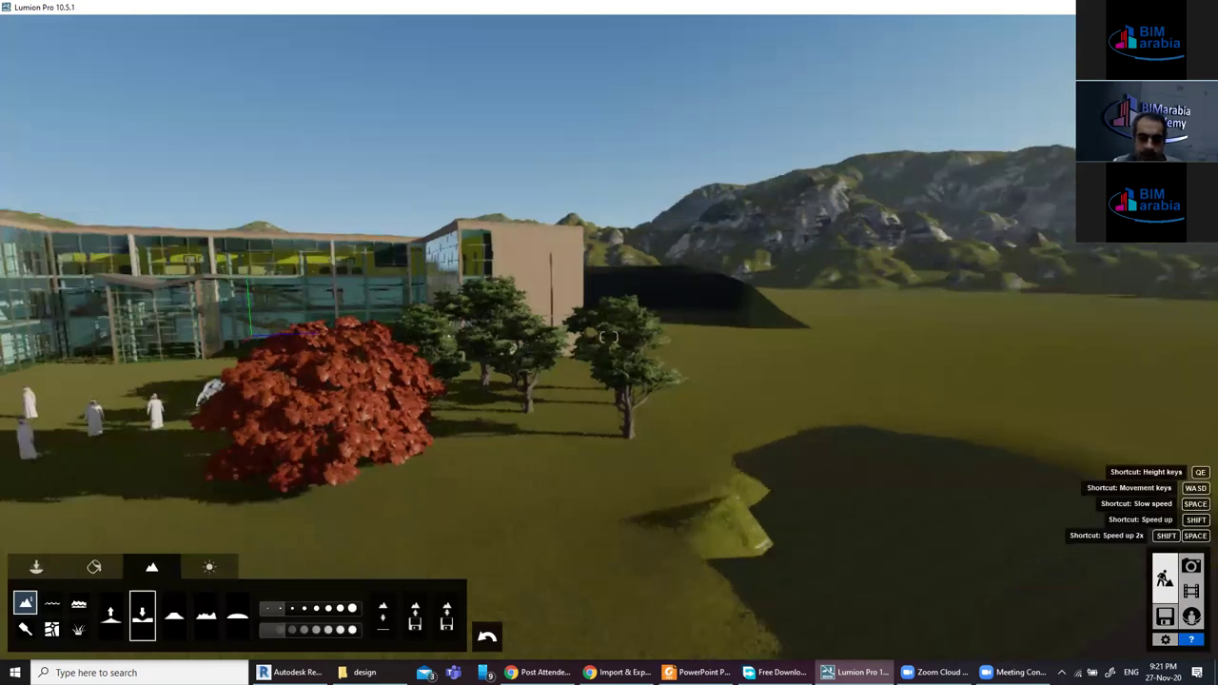
right_drag(654, 567, 552, 531)
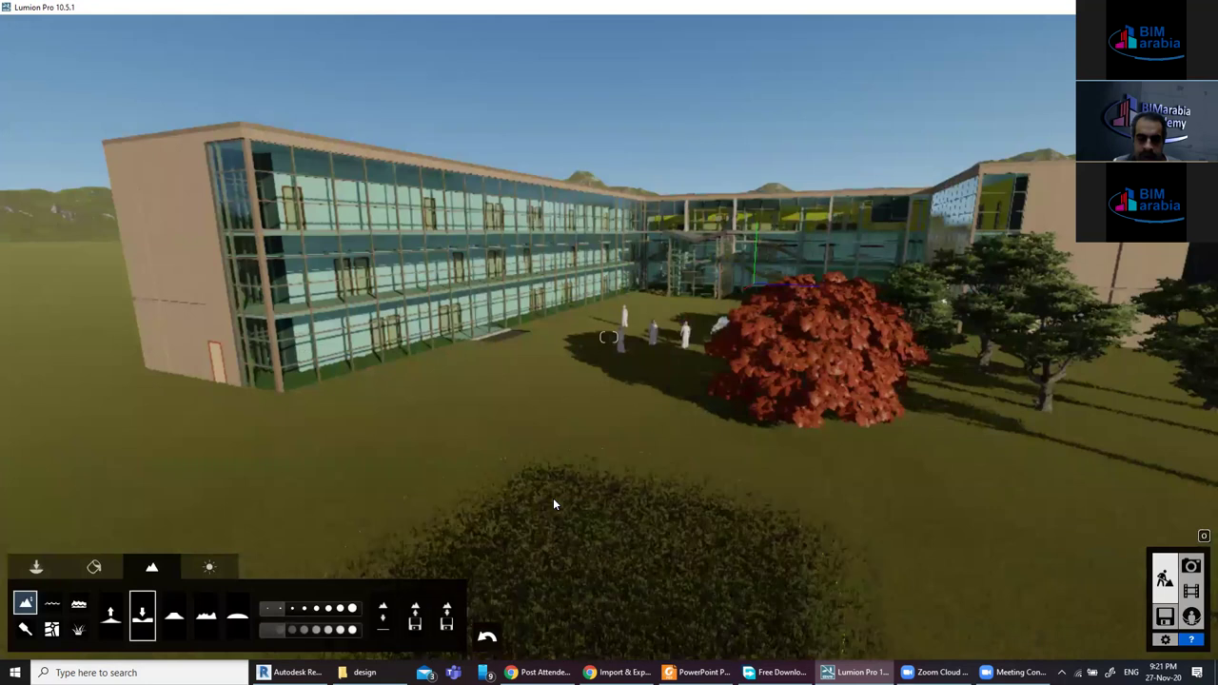
mouse_move(553, 531)
mouse_down()
mouse_move(606, 535)
mouse_move(573, 508)
mouse_up()
right_drag(563, 507, 174, 617)
Flatten and smooth the raised ground at the lower right.
click(174, 617)
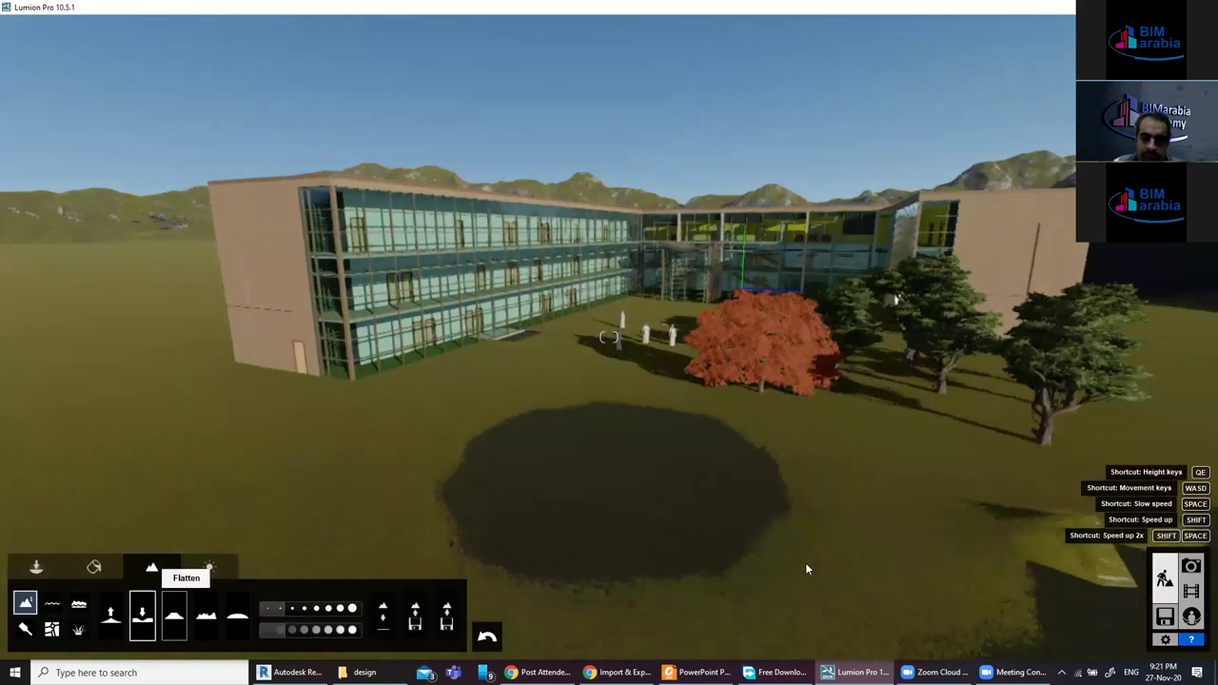
drag(900, 586, 883, 573)
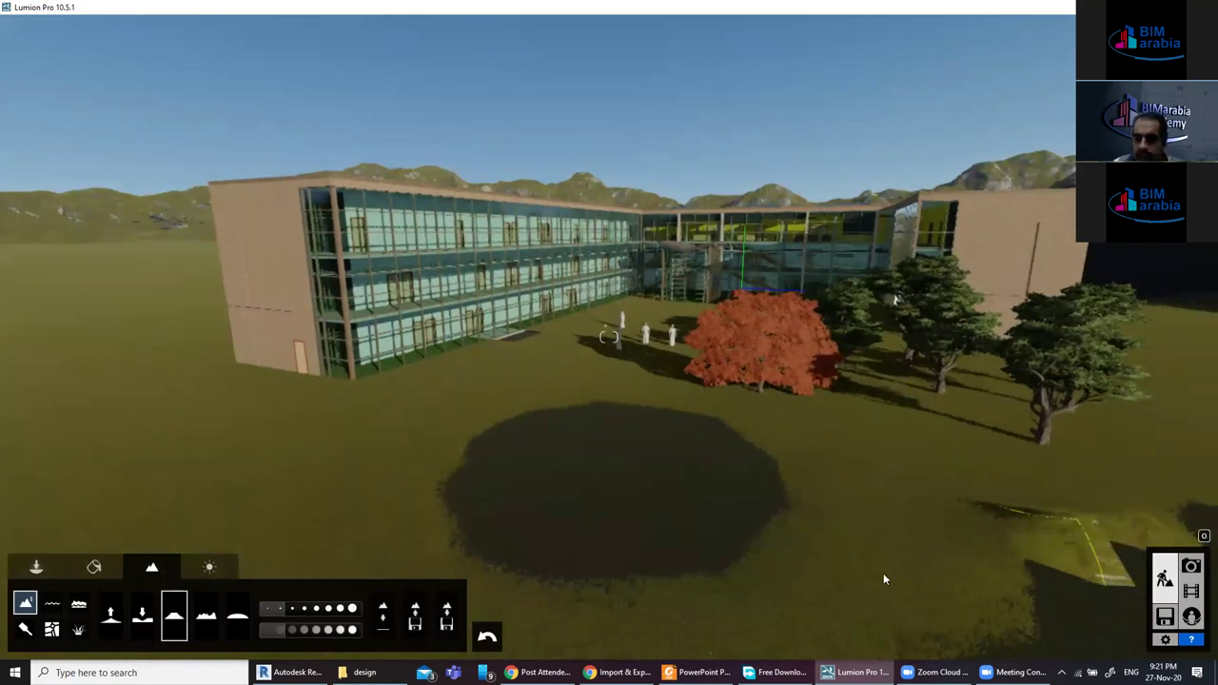
mouse_move(1067, 605)
mouse_down()
mouse_move(1003, 619)
mouse_move(975, 598)
mouse_up()
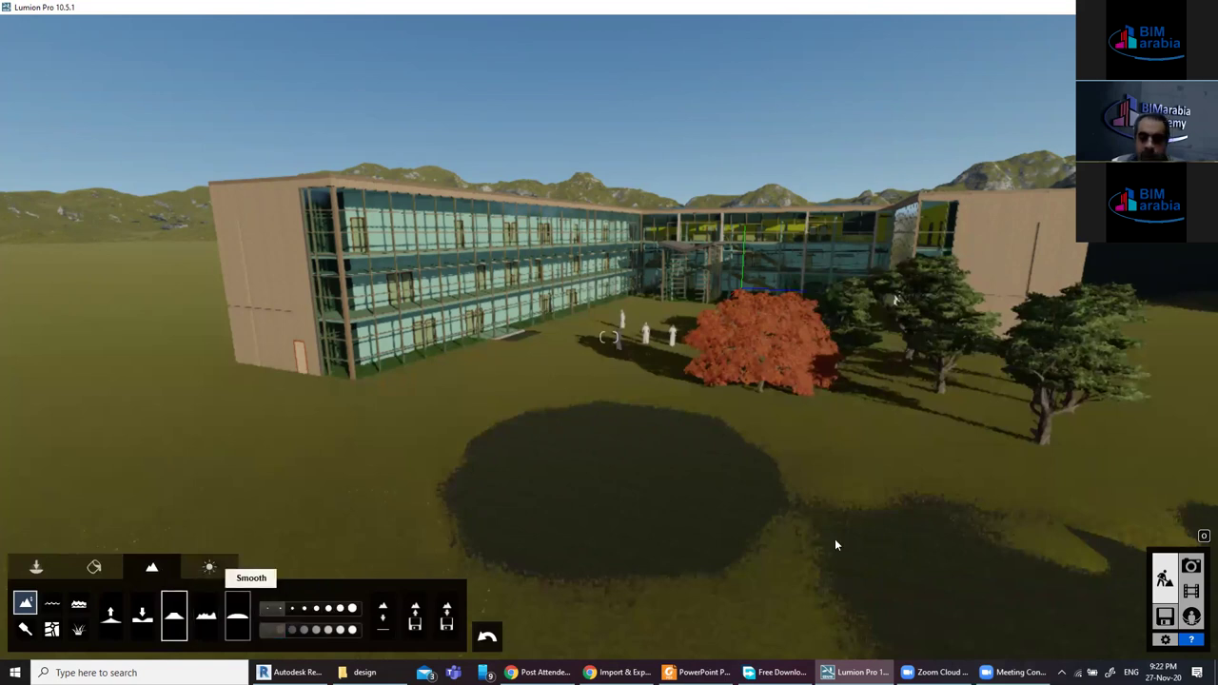
drag(922, 551, 939, 514)
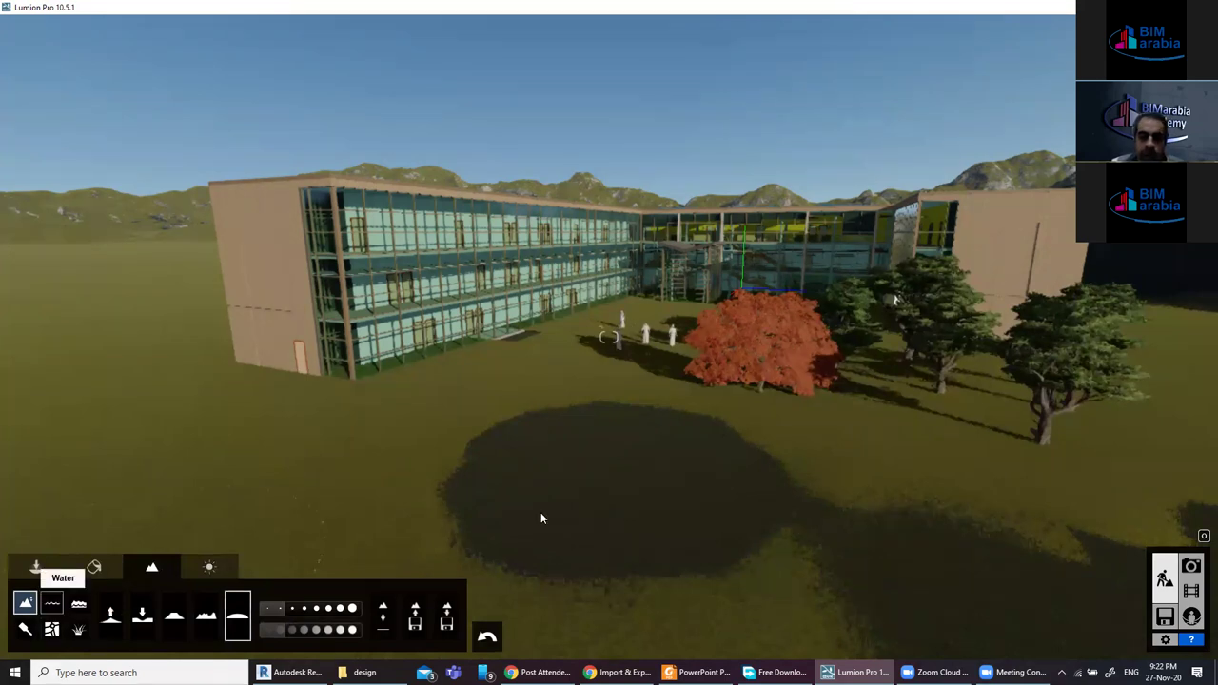
Place a water plane in front of the building, stretch it over the hollow and lower it in.
click(51, 604)
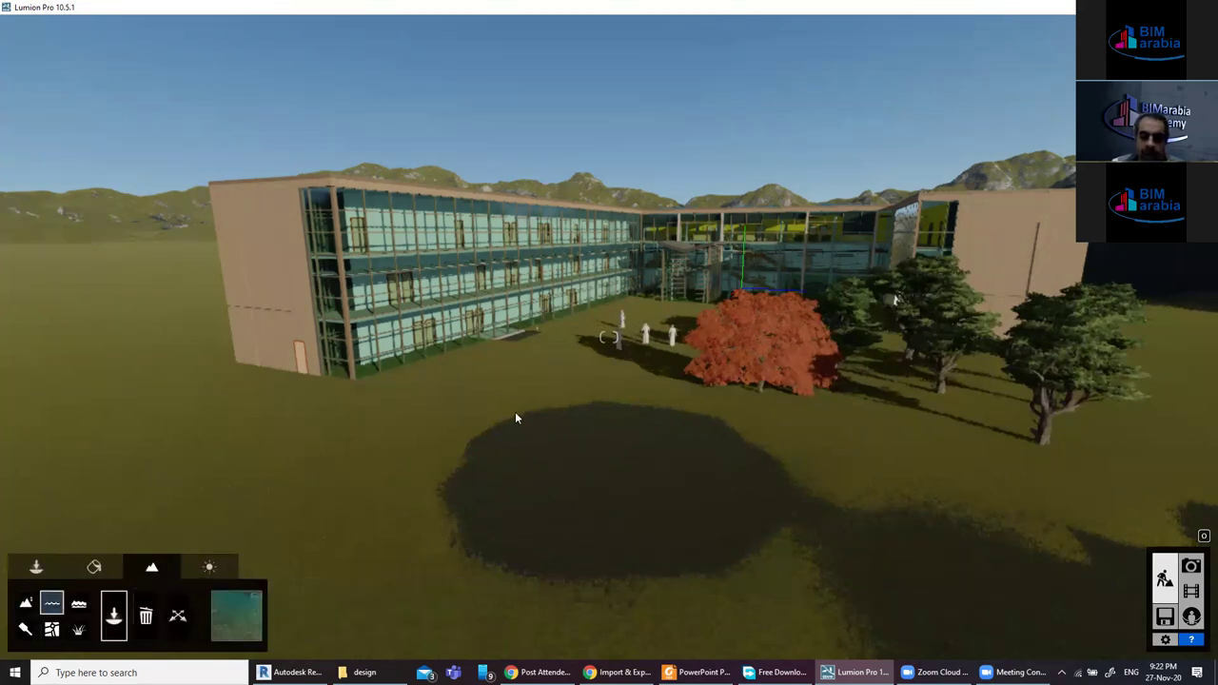
click(507, 439)
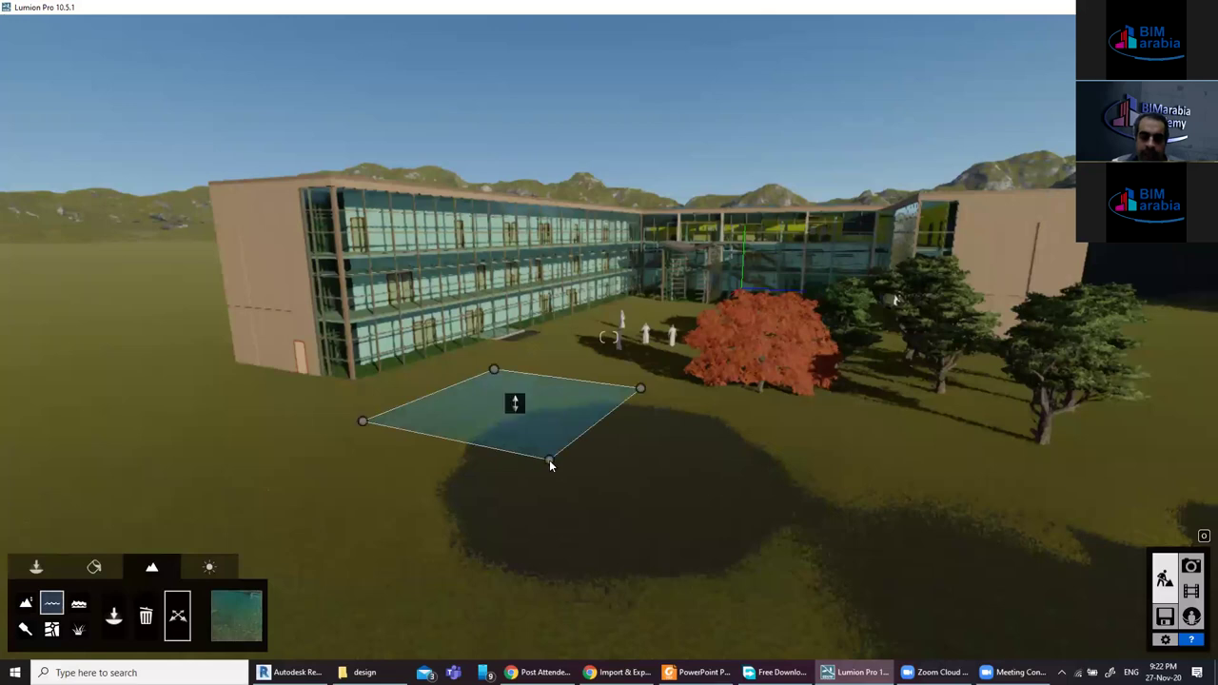
drag(652, 588, 712, 626)
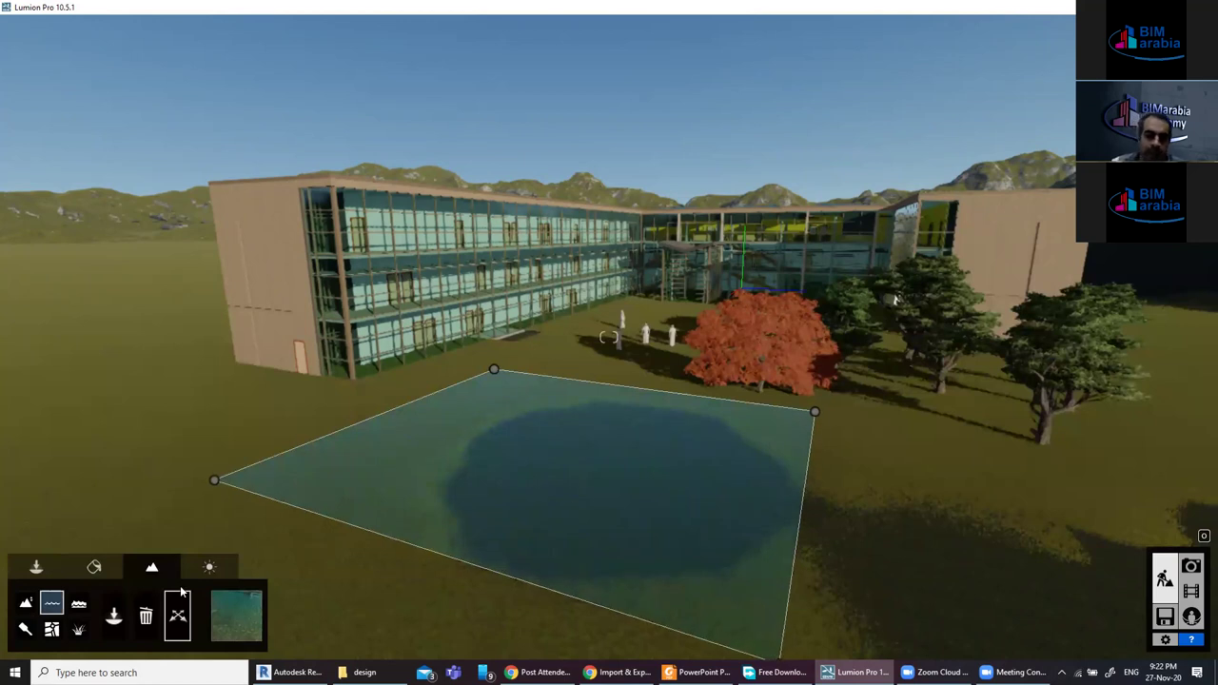
click(113, 616)
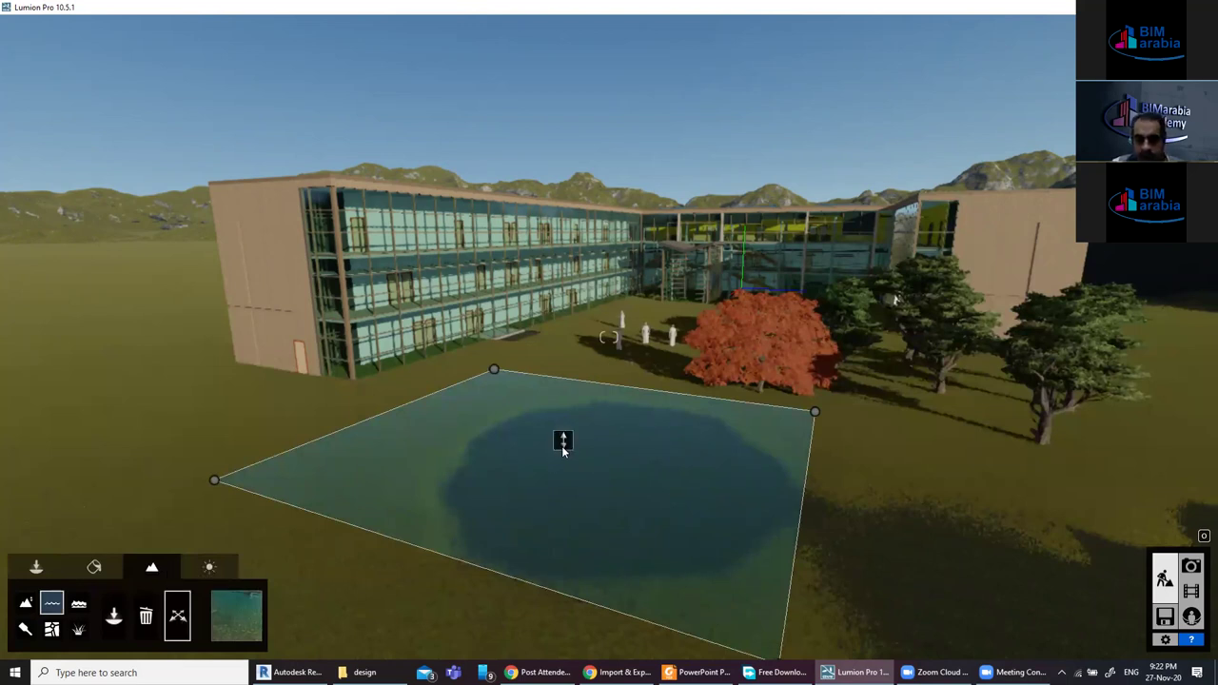
drag(572, 454, 572, 457)
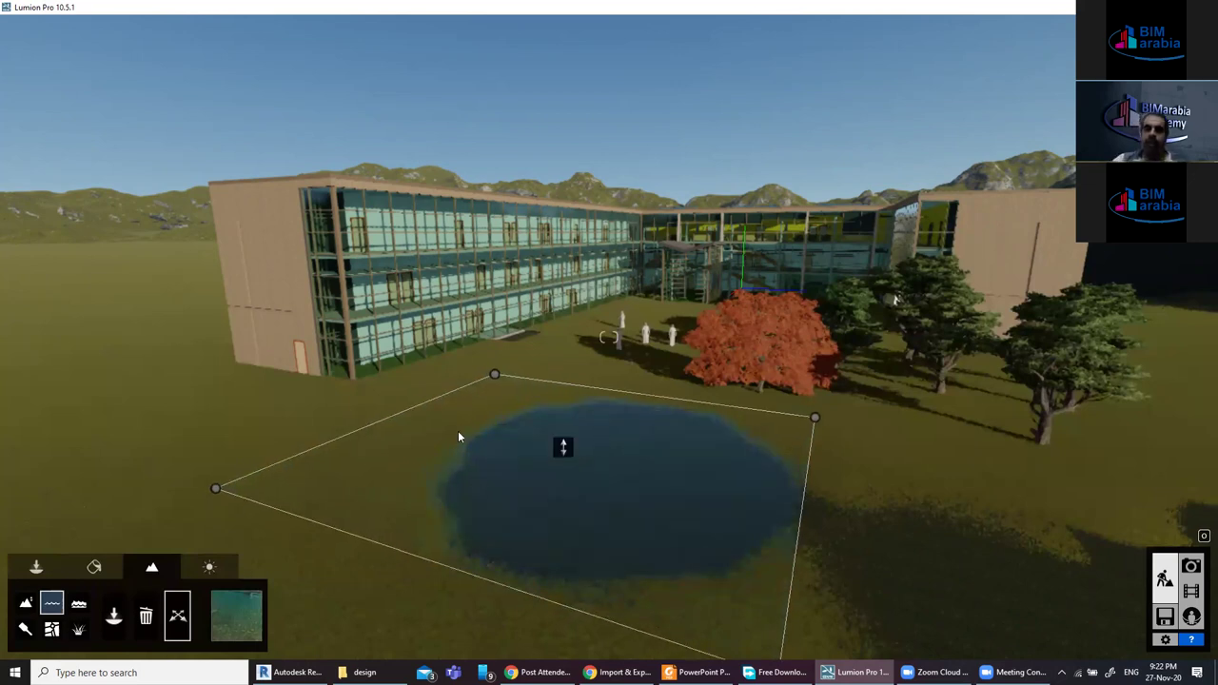
Give the pond the bluish water type and bring up the ocean settings.
click(245, 603)
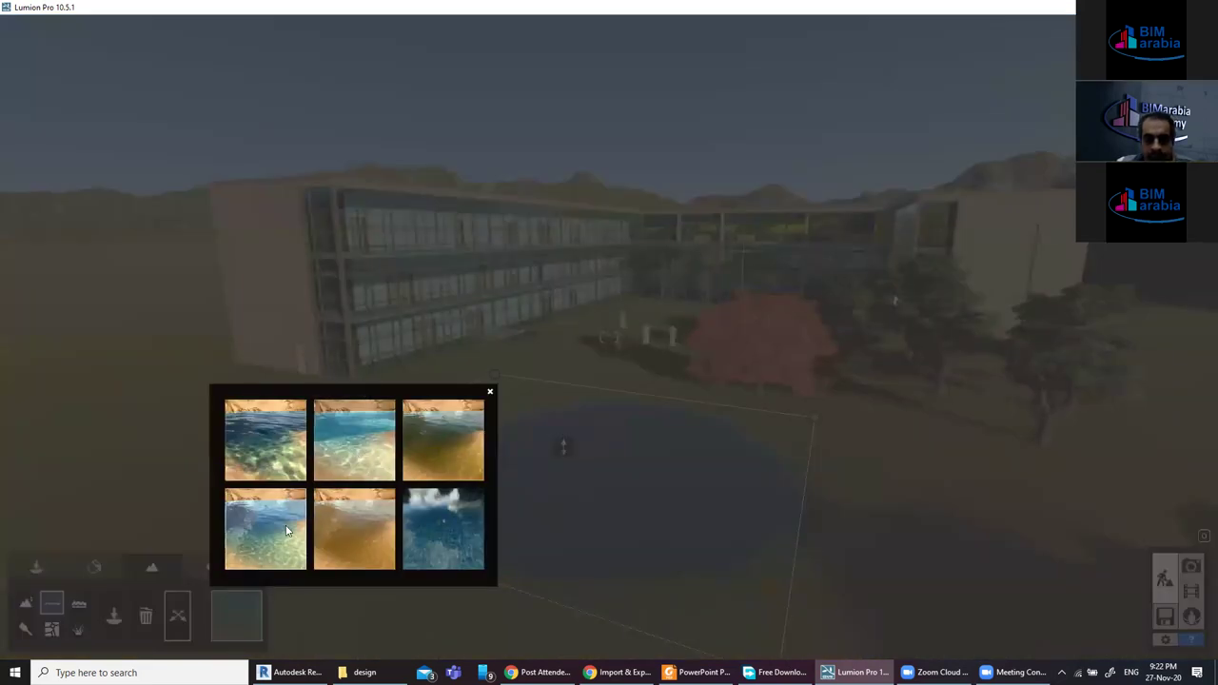
click(252, 530)
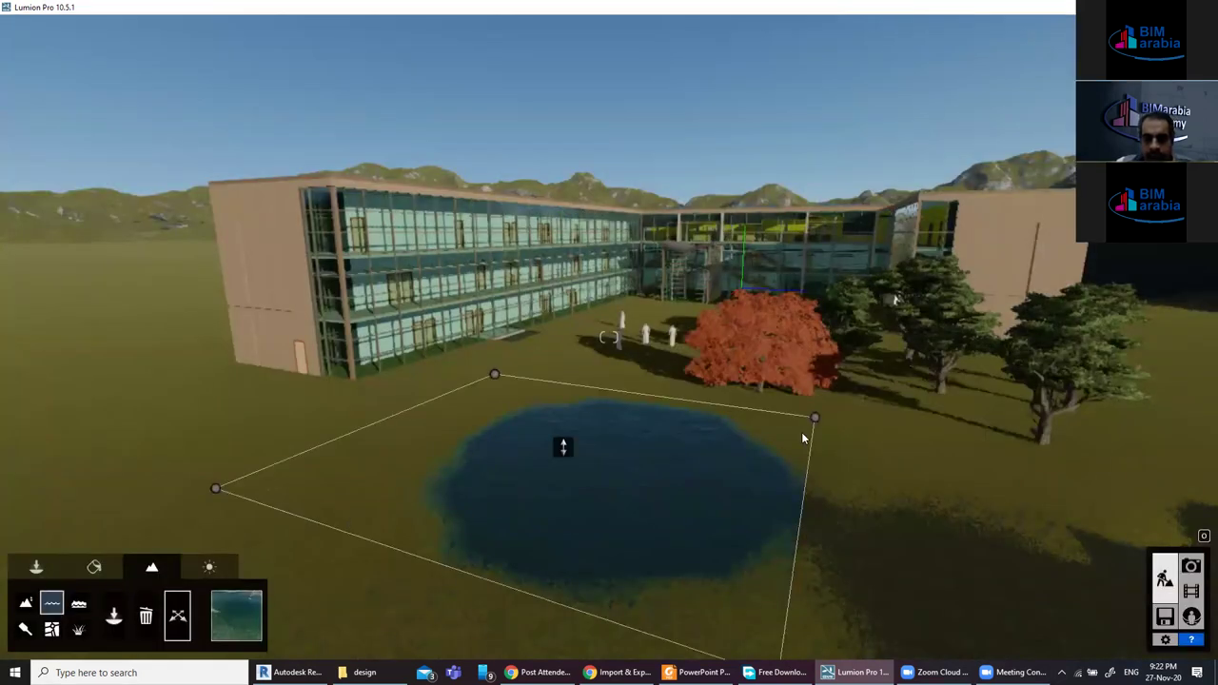
click(79, 605)
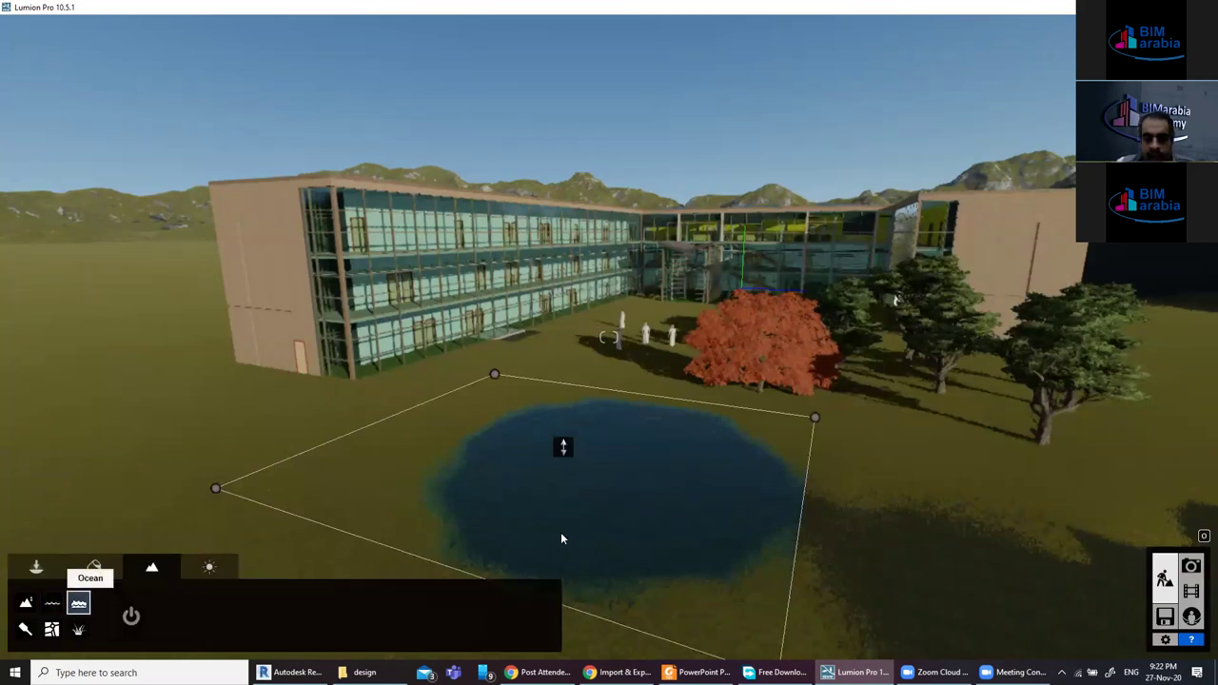
Switch the ocean on with wave intensity 1.0 and adjusted wind direction and speed.
click(132, 617)
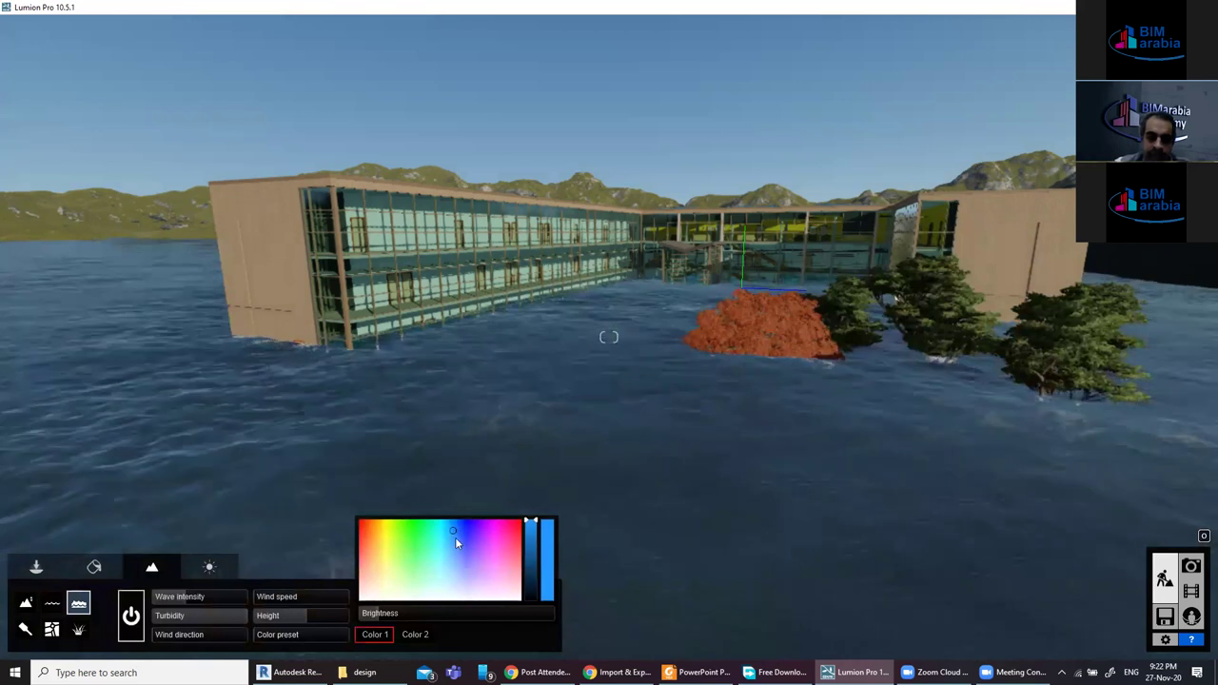
mouse_move(194, 595)
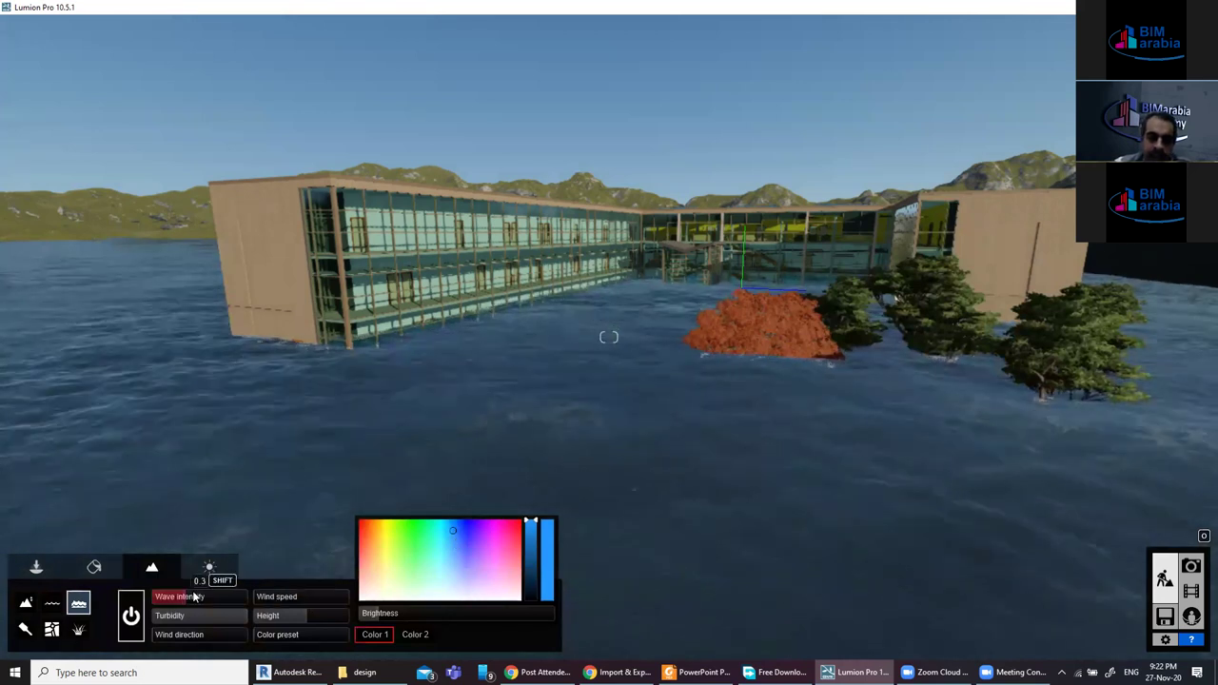
drag(173, 598, 196, 614)
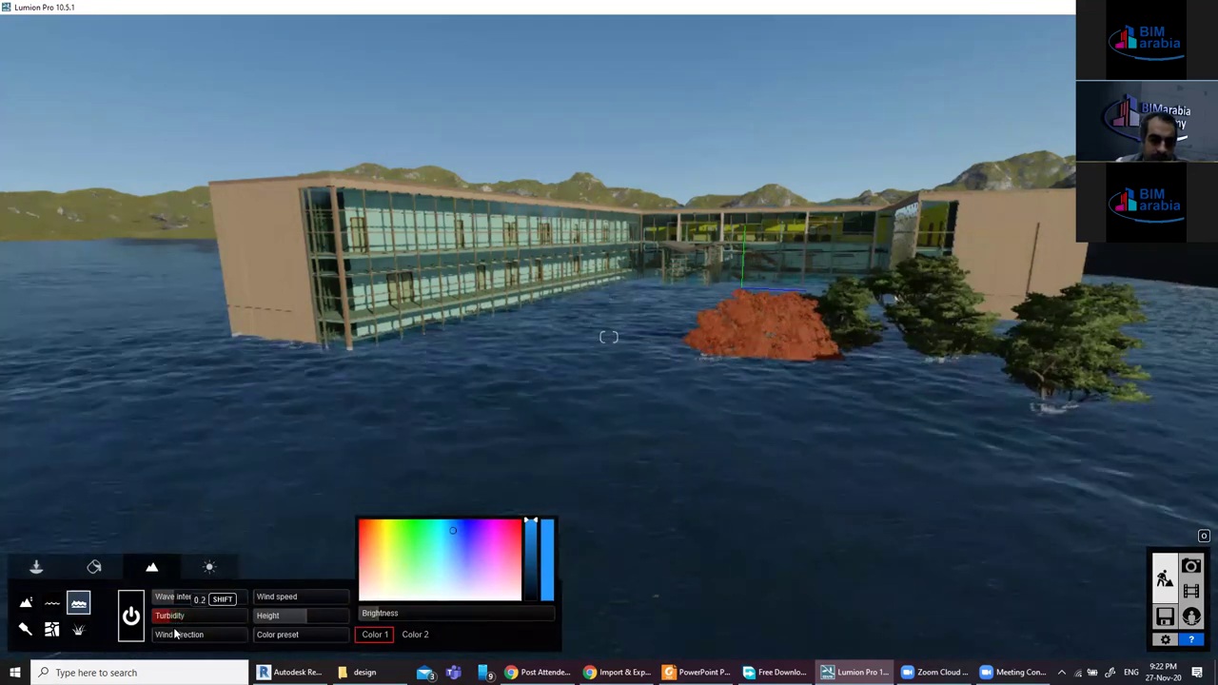
mouse_move(198, 638)
mouse_down()
mouse_move(221, 640)
mouse_move(208, 627)
mouse_up()
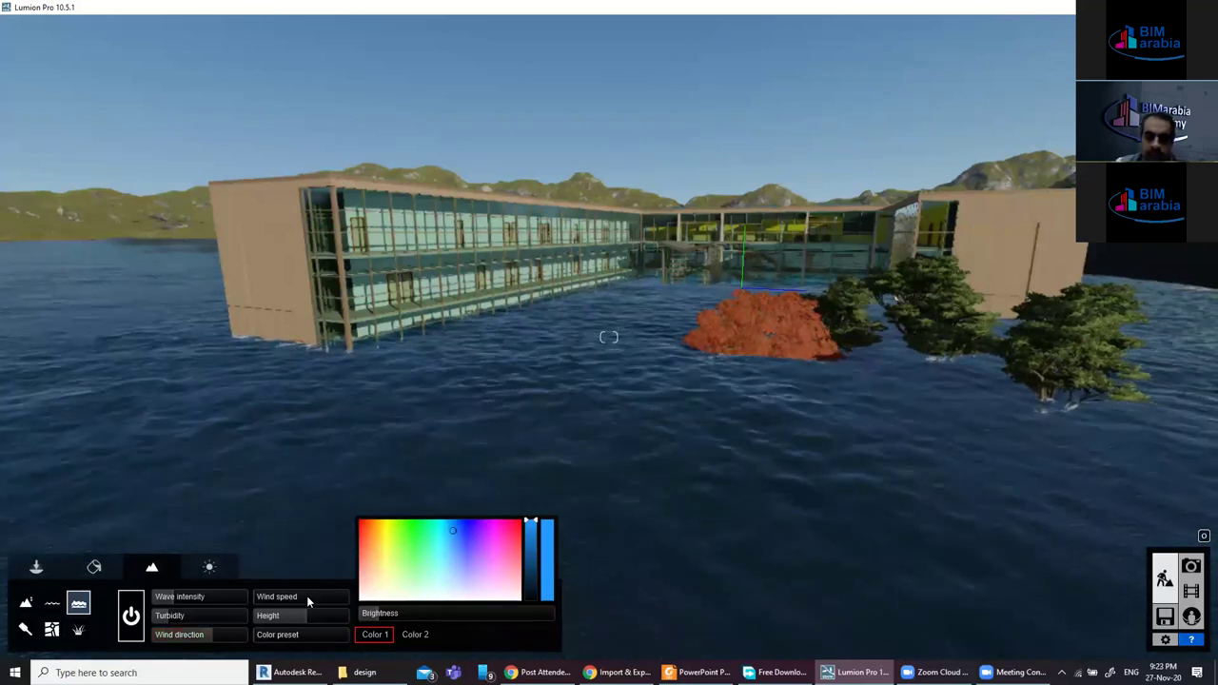
drag(329, 597, 563, 572)
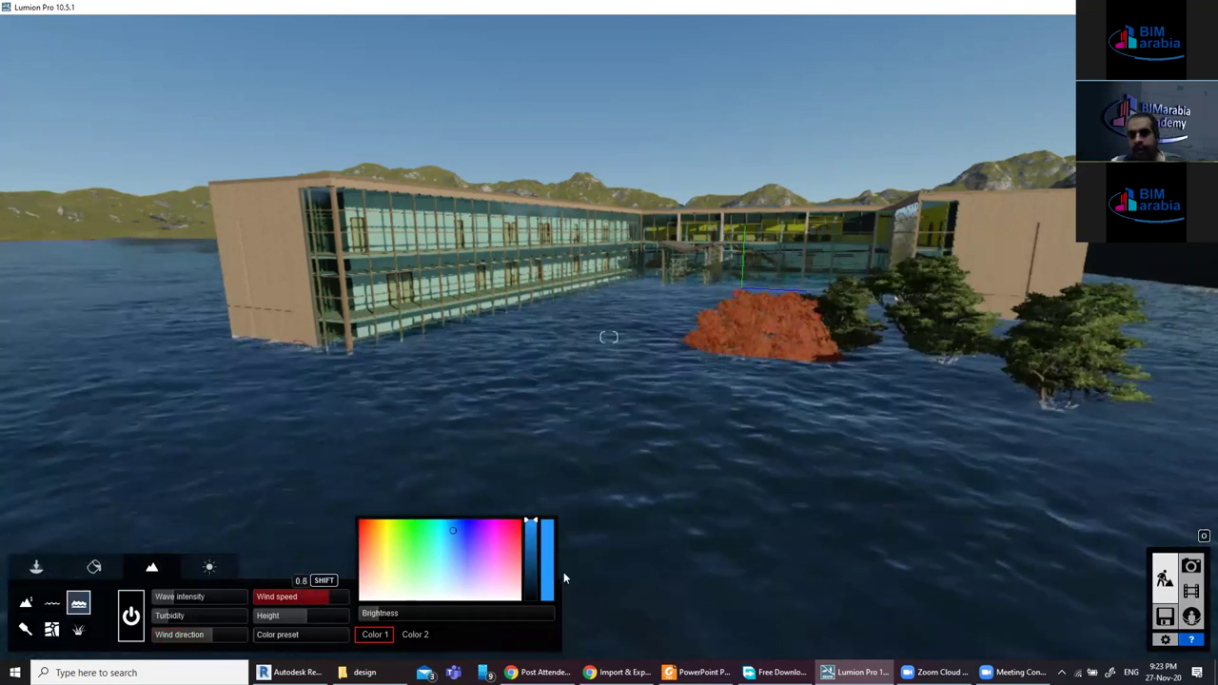
Set the ocean height to 13.1 so it floods the scene, and change its colour preset.
drag(277, 620, 304, 613)
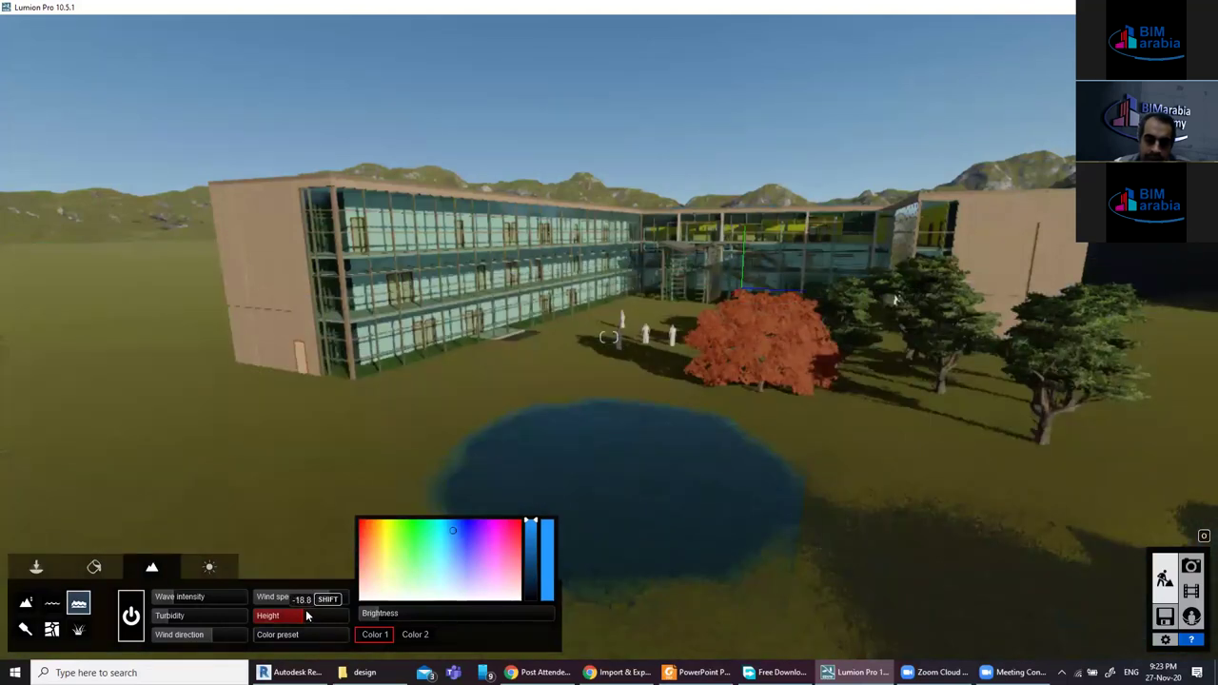
drag(308, 613, 304, 617)
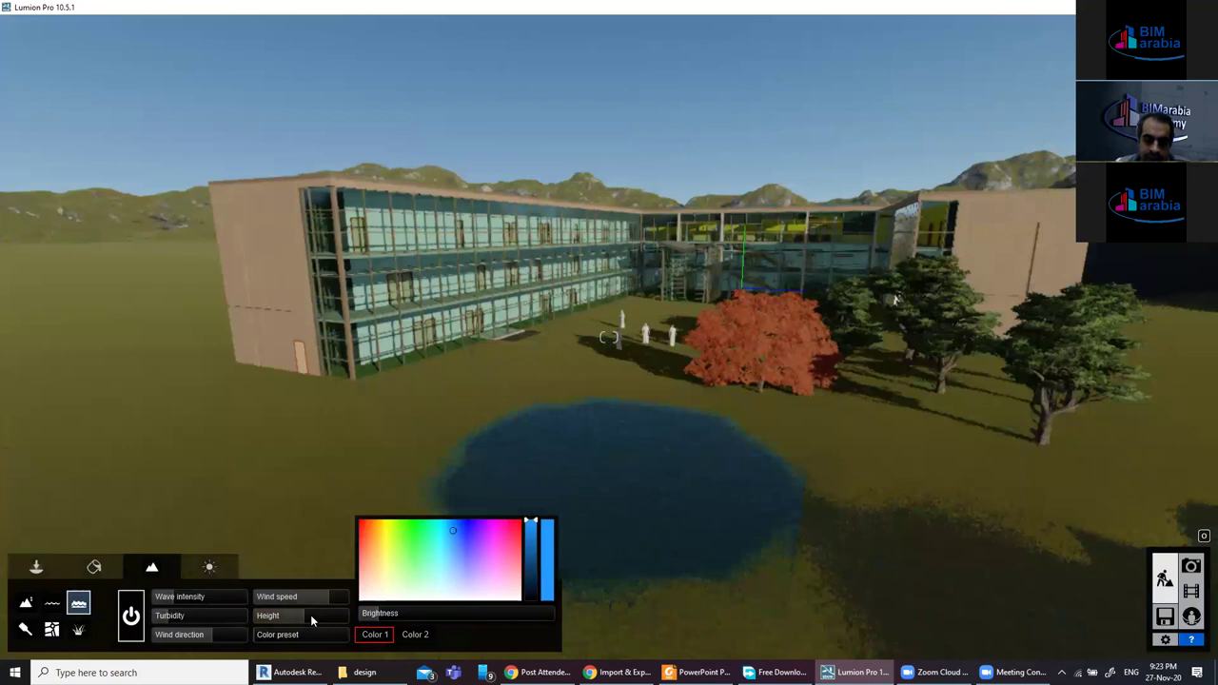
drag(312, 614, 299, 615)
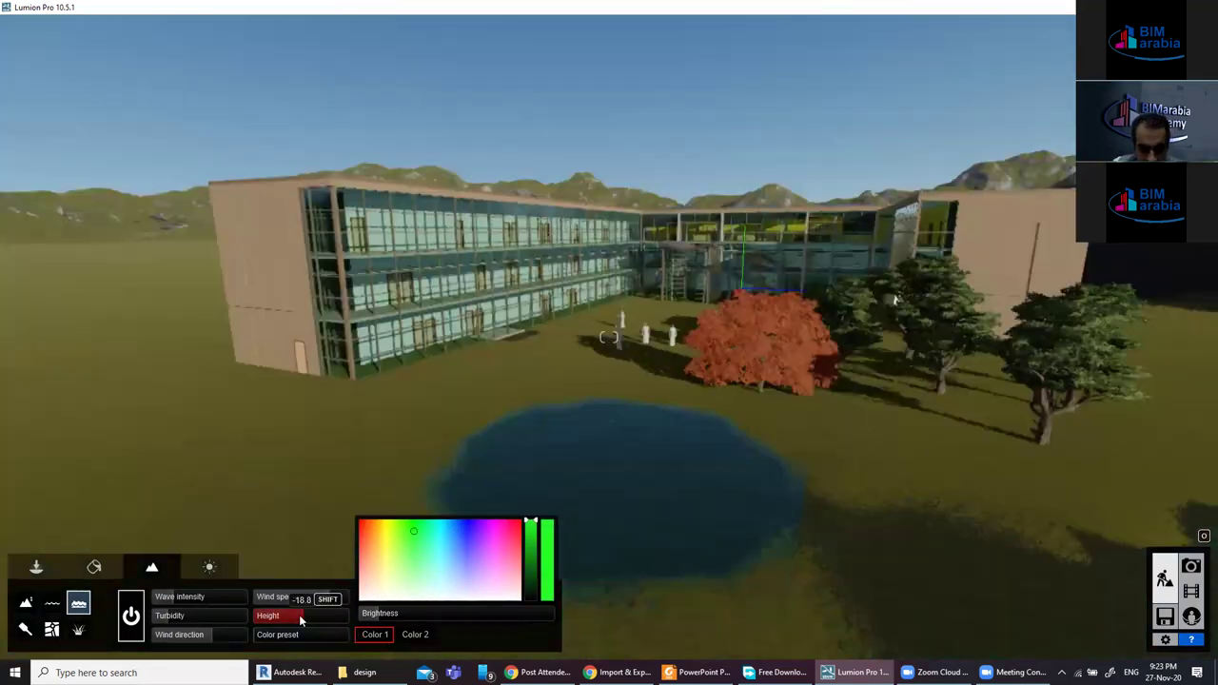
mouse_move(295, 616)
shift+drag(309, 610, 309, 618)
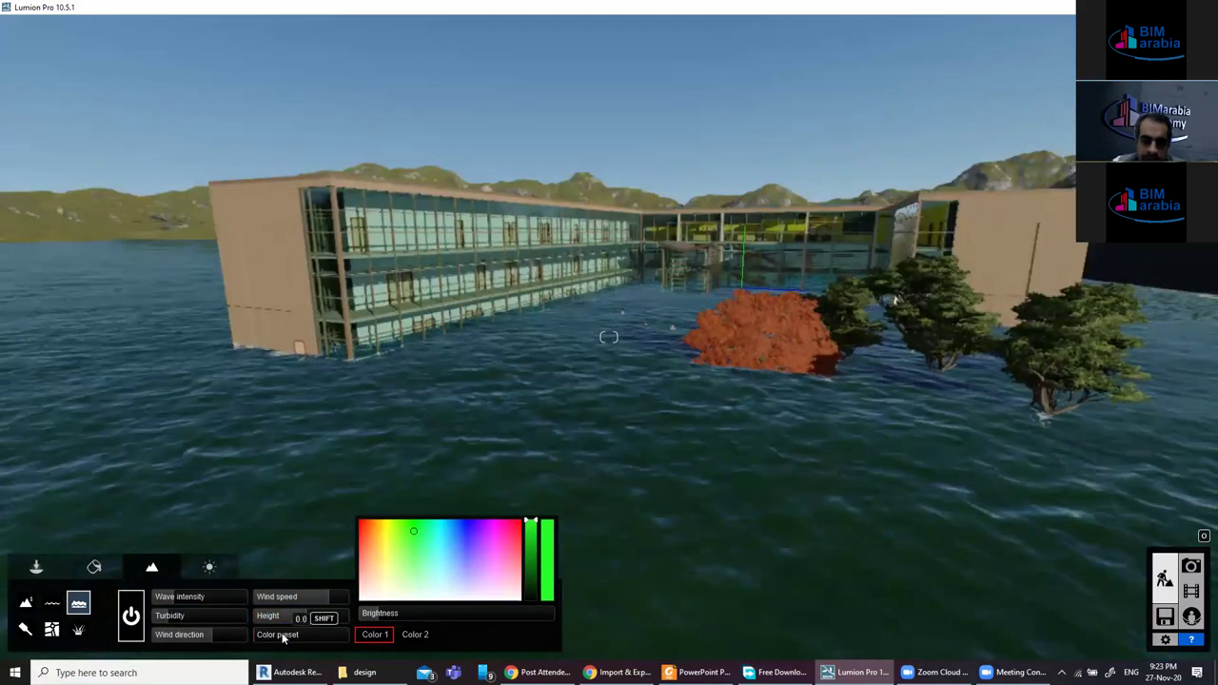
drag(282, 638, 143, 609)
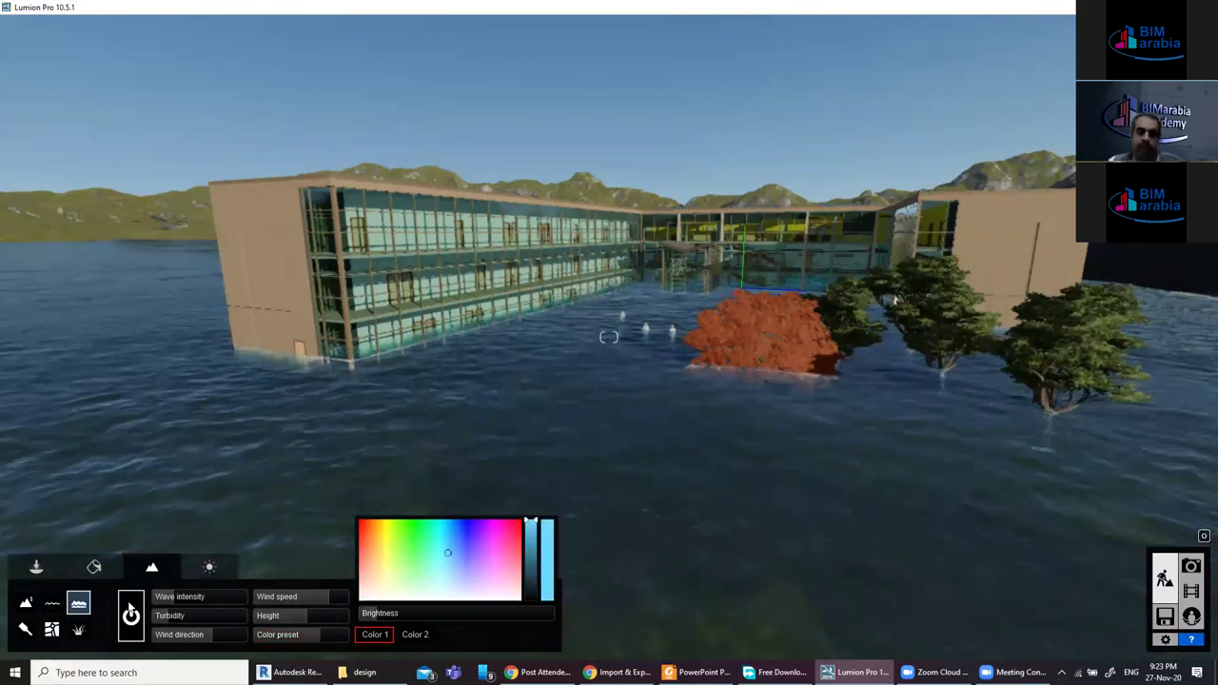
Turn the ocean off and paint a grey patch onto the ground using the landscape textures.
click(131, 615)
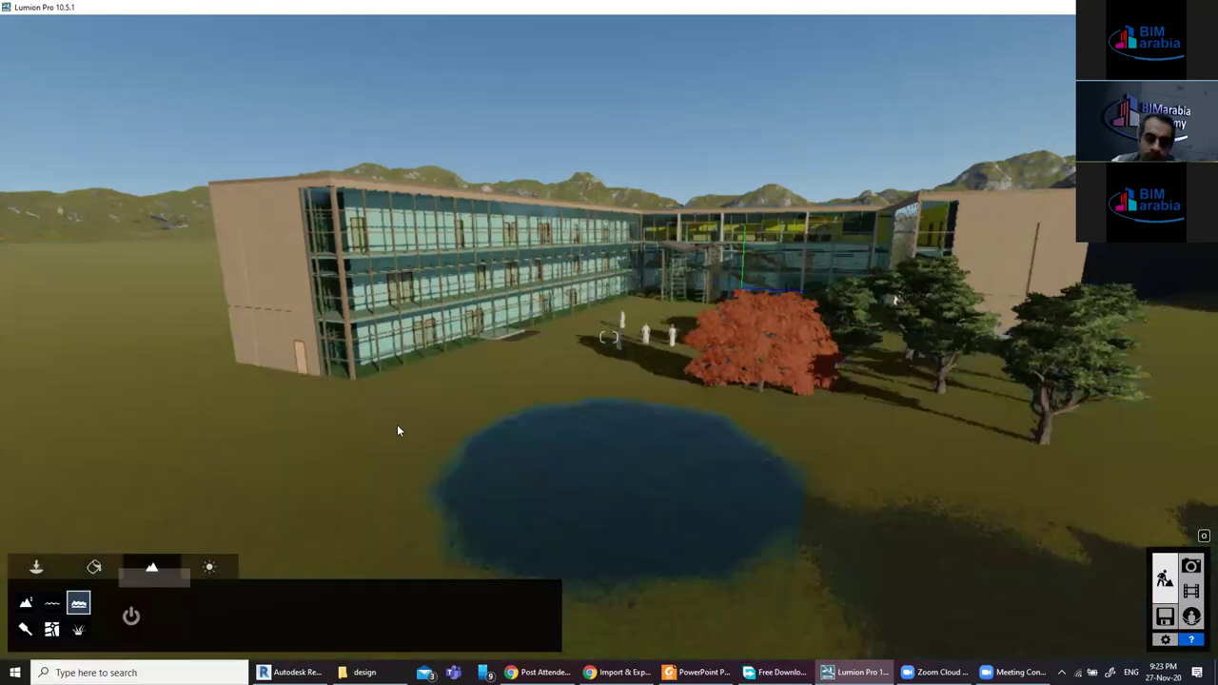
click(26, 629)
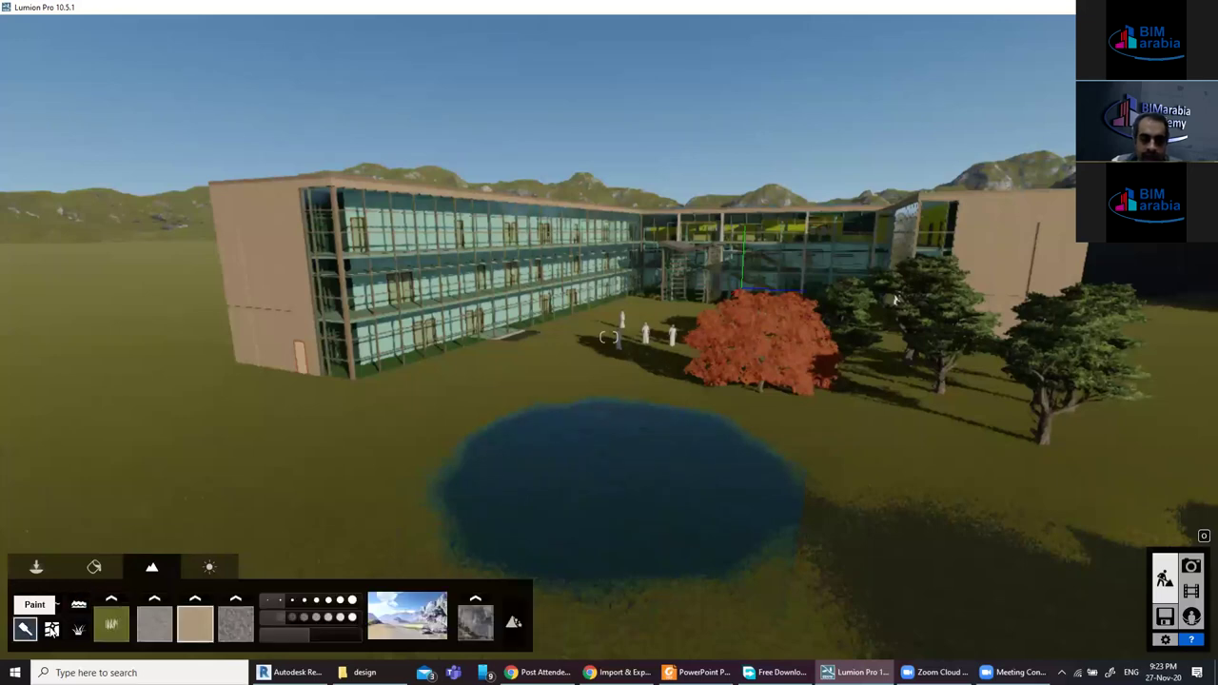
mouse_move(111, 623)
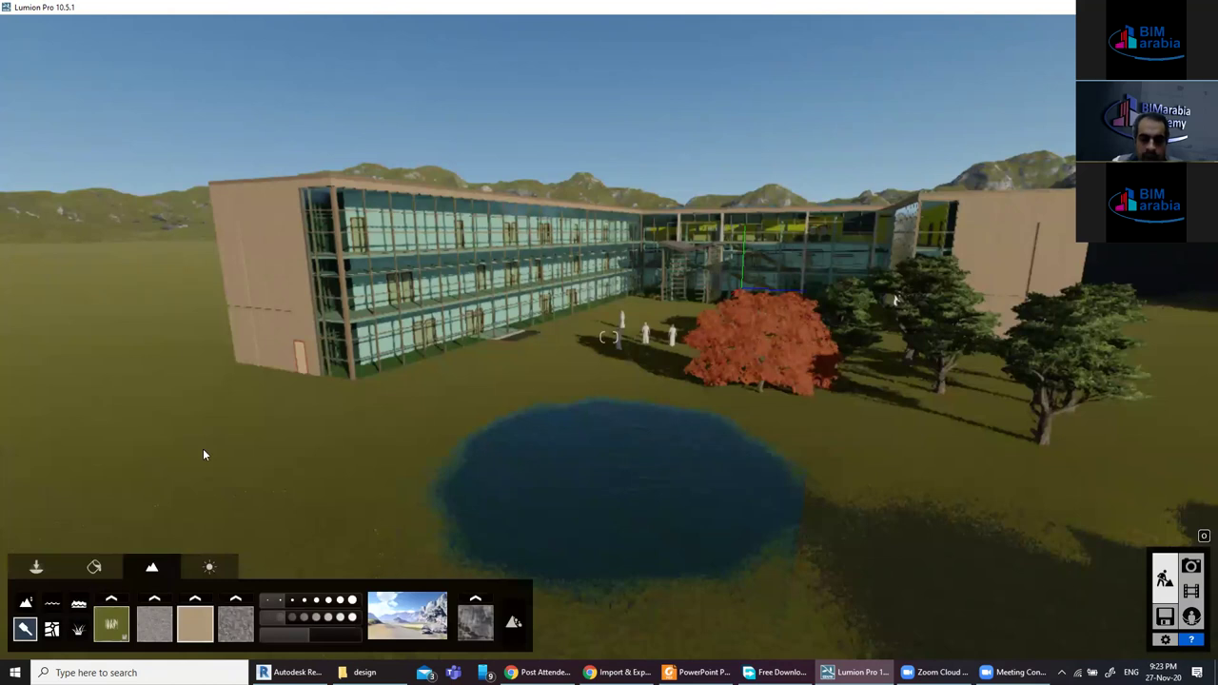
drag(203, 455, 218, 466)
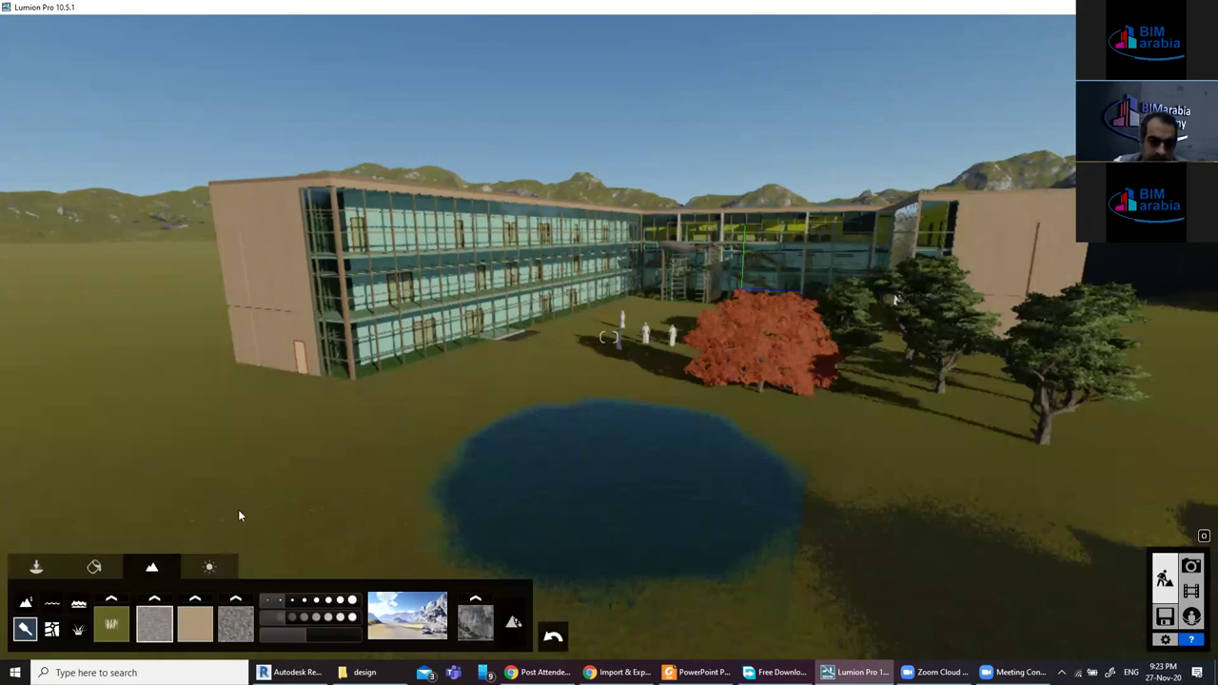
right_drag(331, 470, 343, 470)
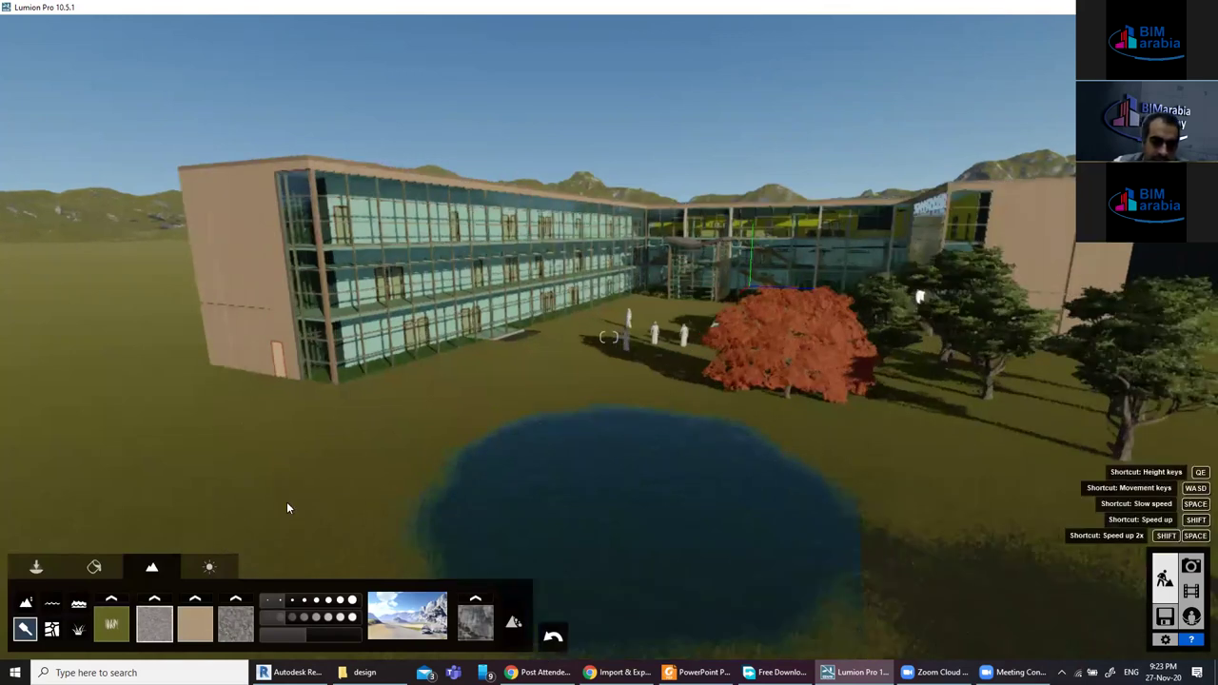
right_drag(287, 508, 423, 510)
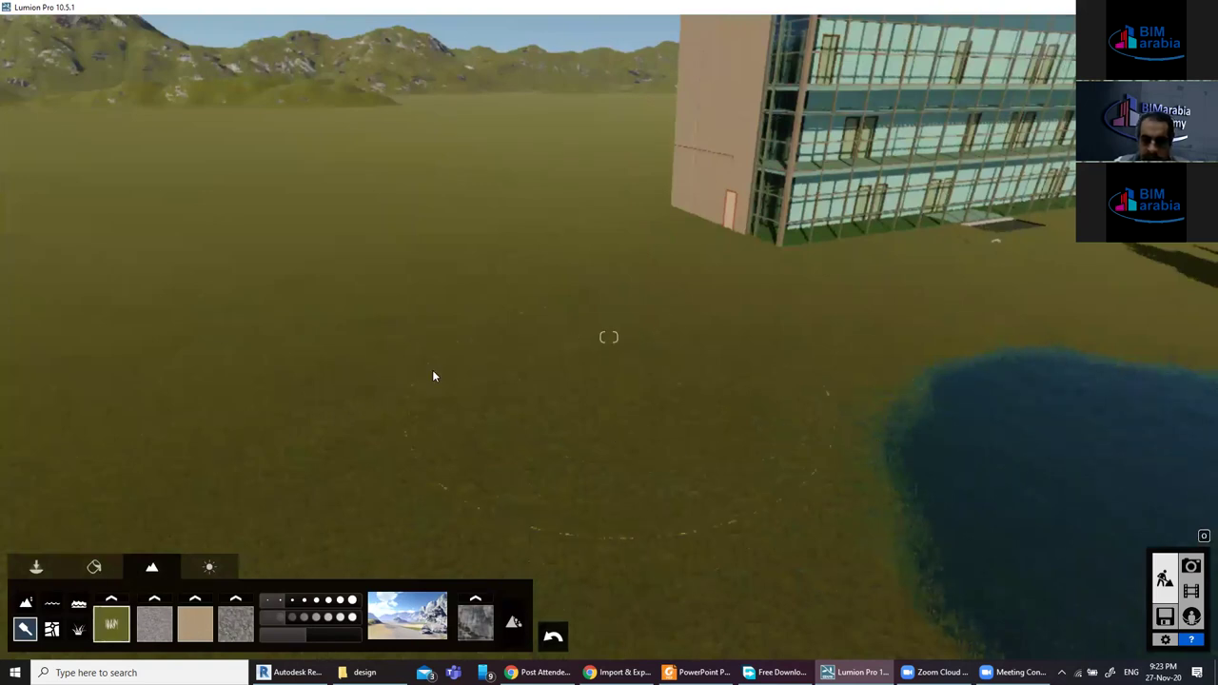
click(158, 614)
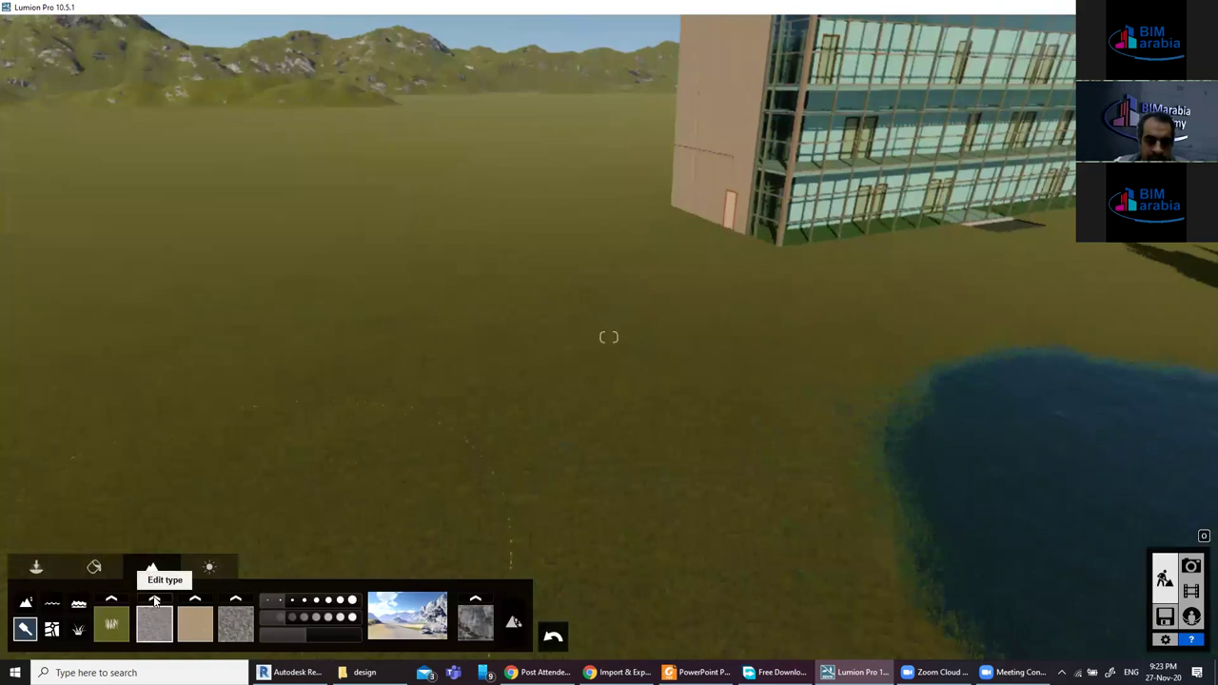
Swap the base grass layer's texture for the striped lawn grass.
click(155, 600)
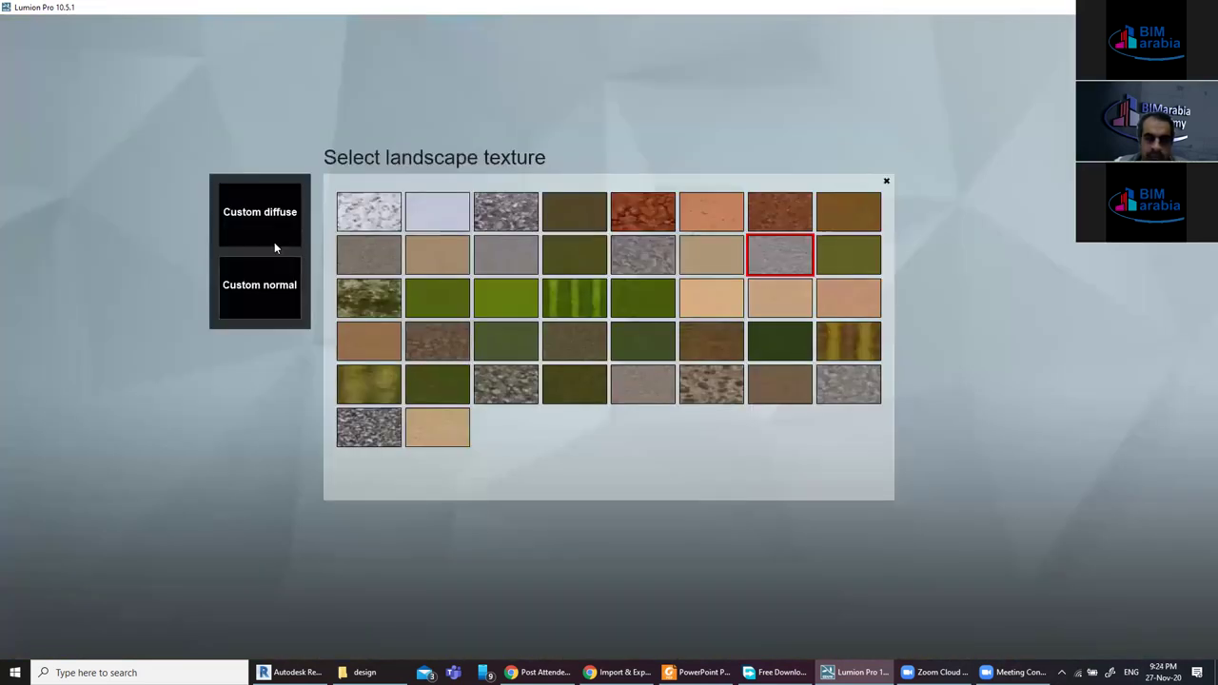
click(562, 290)
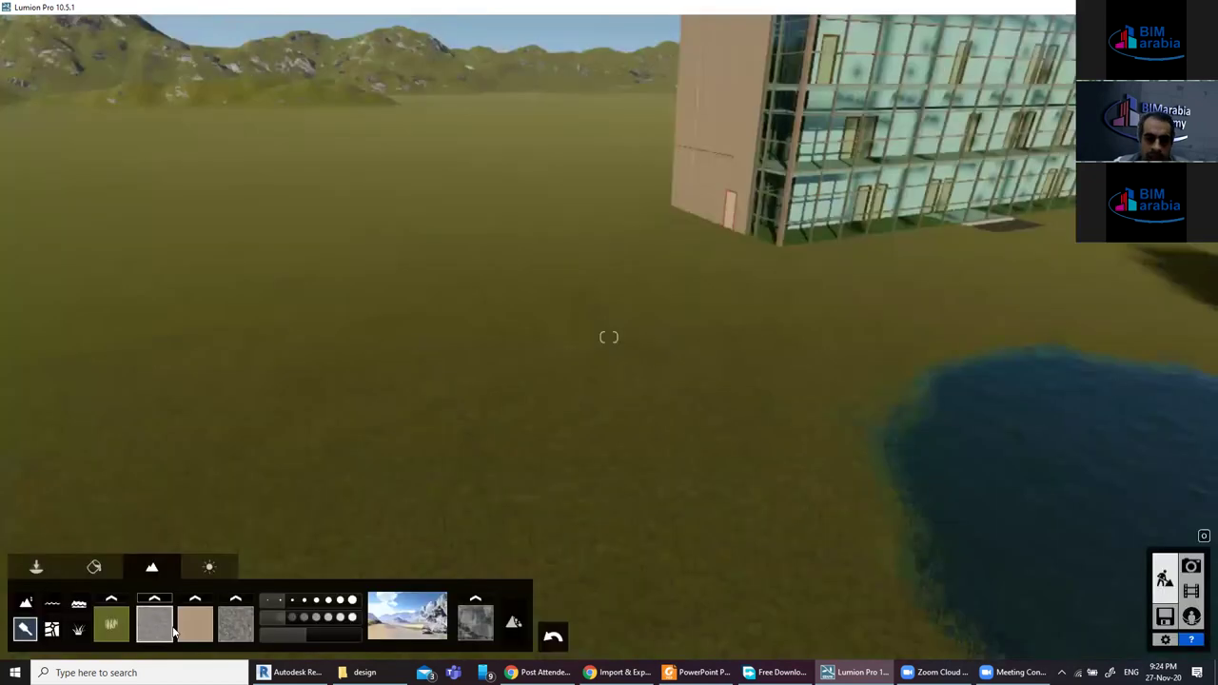
click(111, 599)
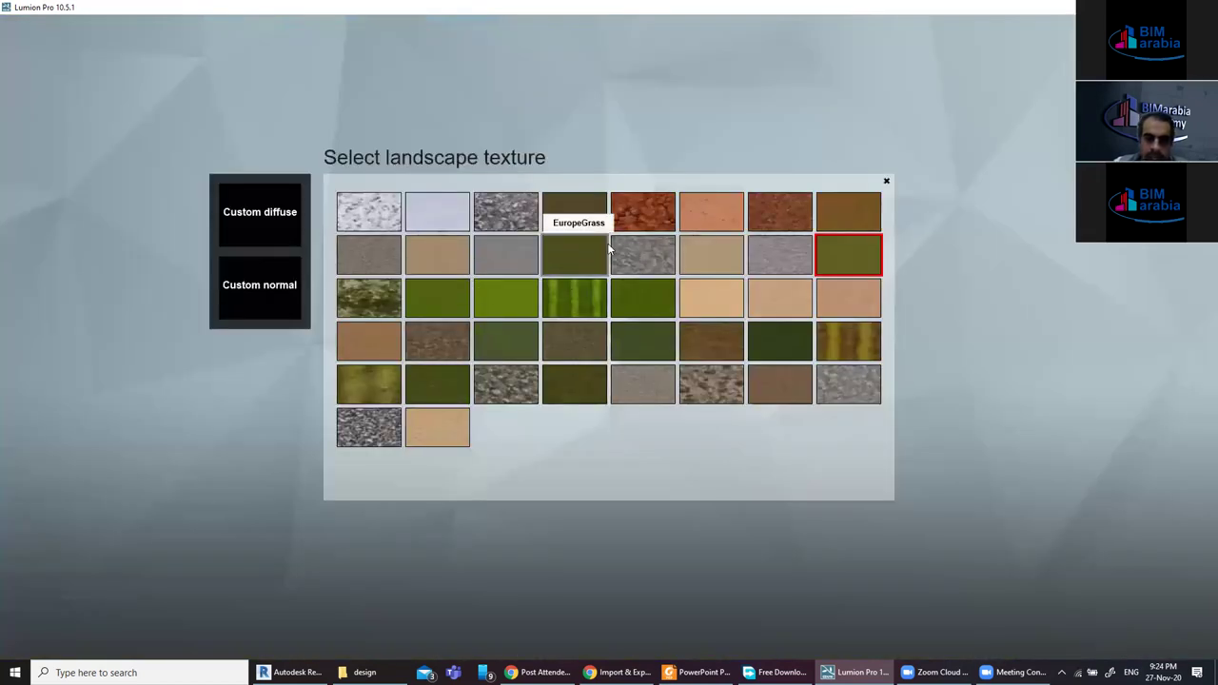
click(574, 300)
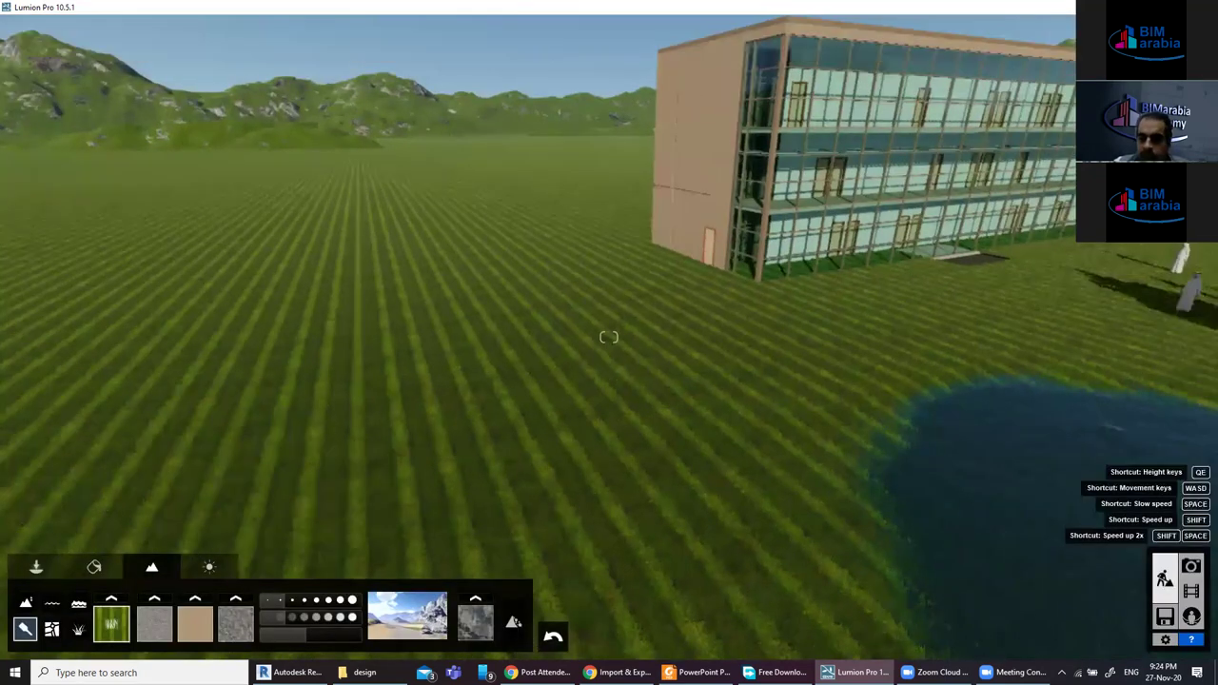
right_drag(666, 324, 807, 323)
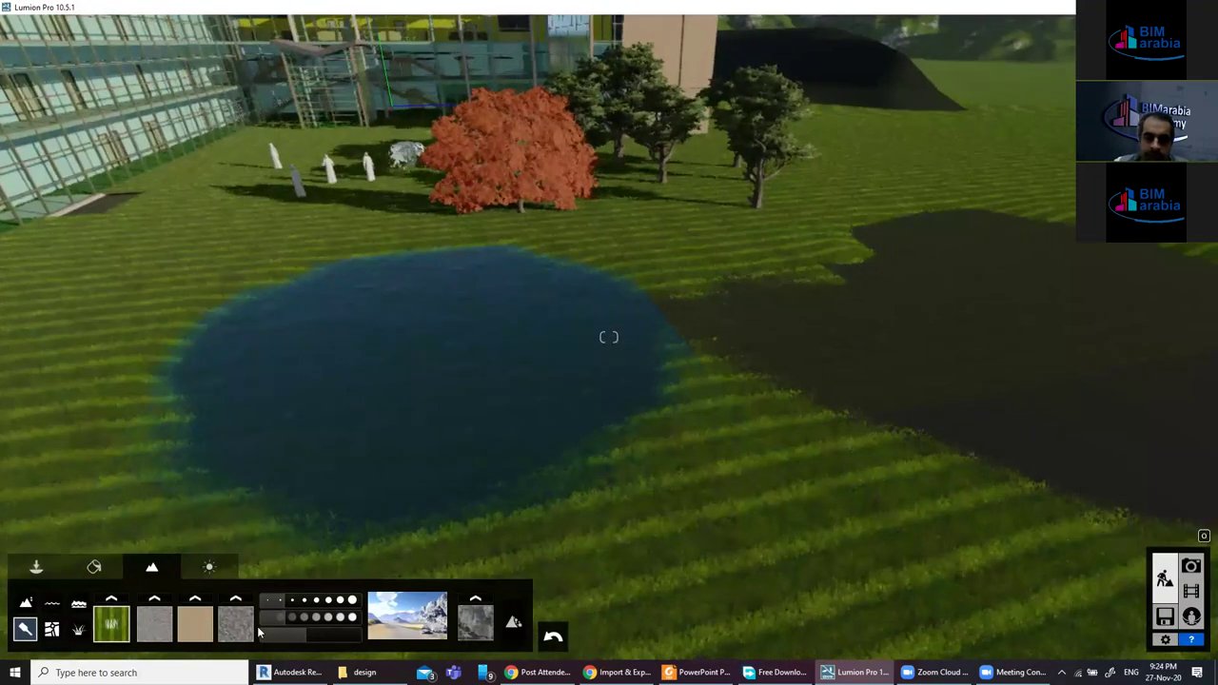
Switch the landscape to the snowy mountain preset from the preset list.
key(d)
click(409, 623)
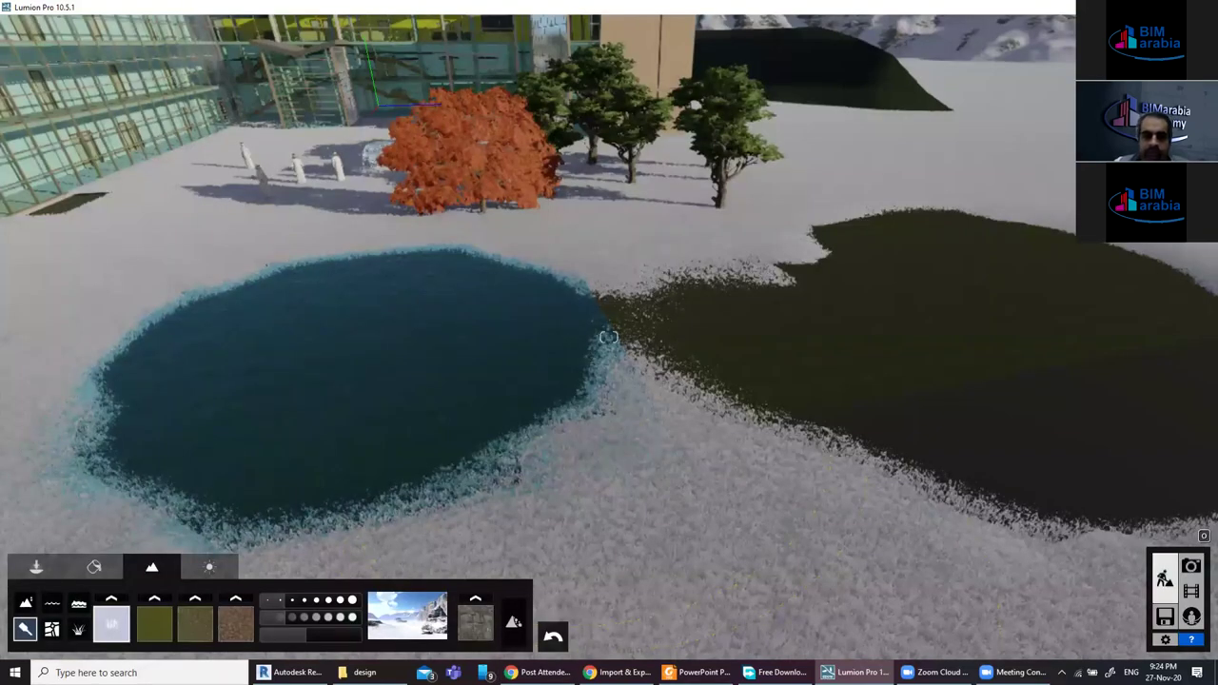
scroll(538, 337, down, 5)
scroll(560, 371, down, 5)
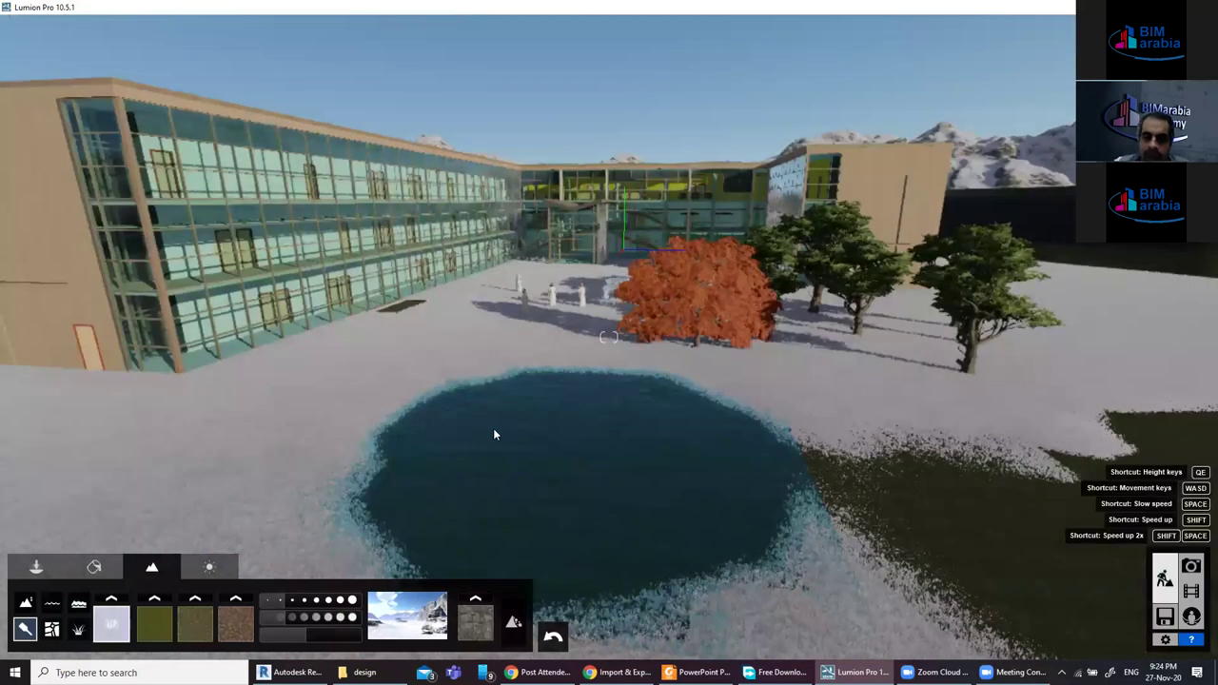
scroll(493, 434, up, 1)
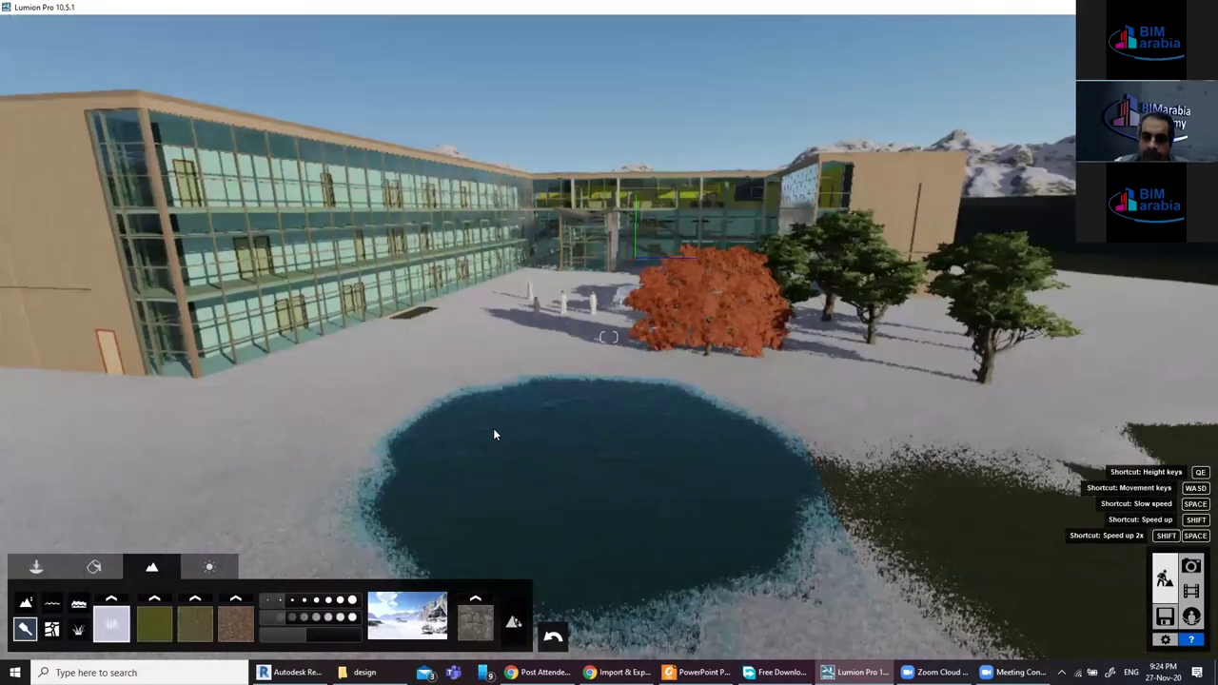
key(w)
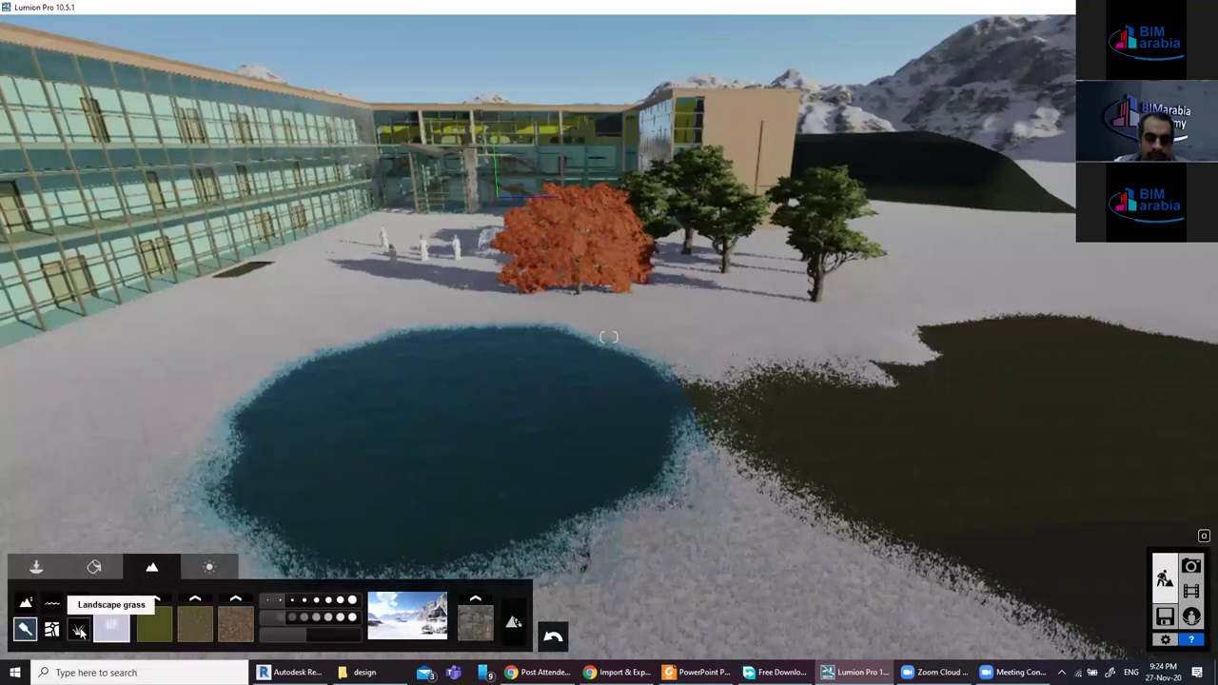
Turn the landscape grass off, adjust its height, and enable OpenStreetMap for the terrain.
click(79, 630)
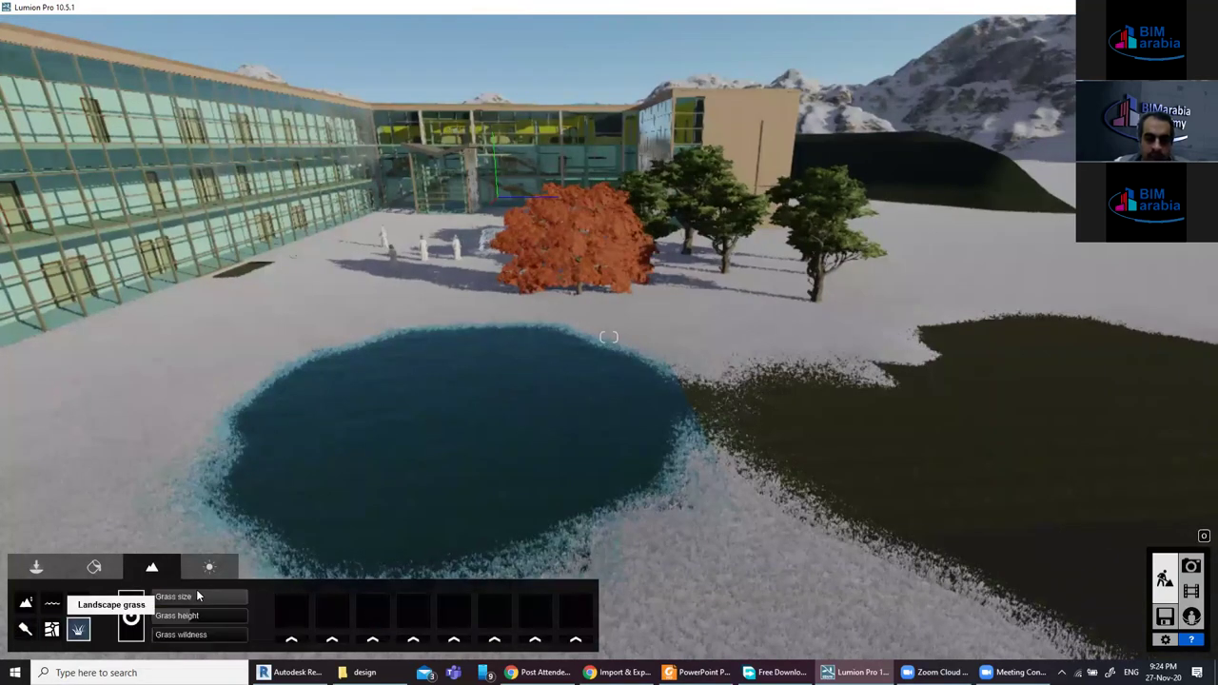
click(132, 617)
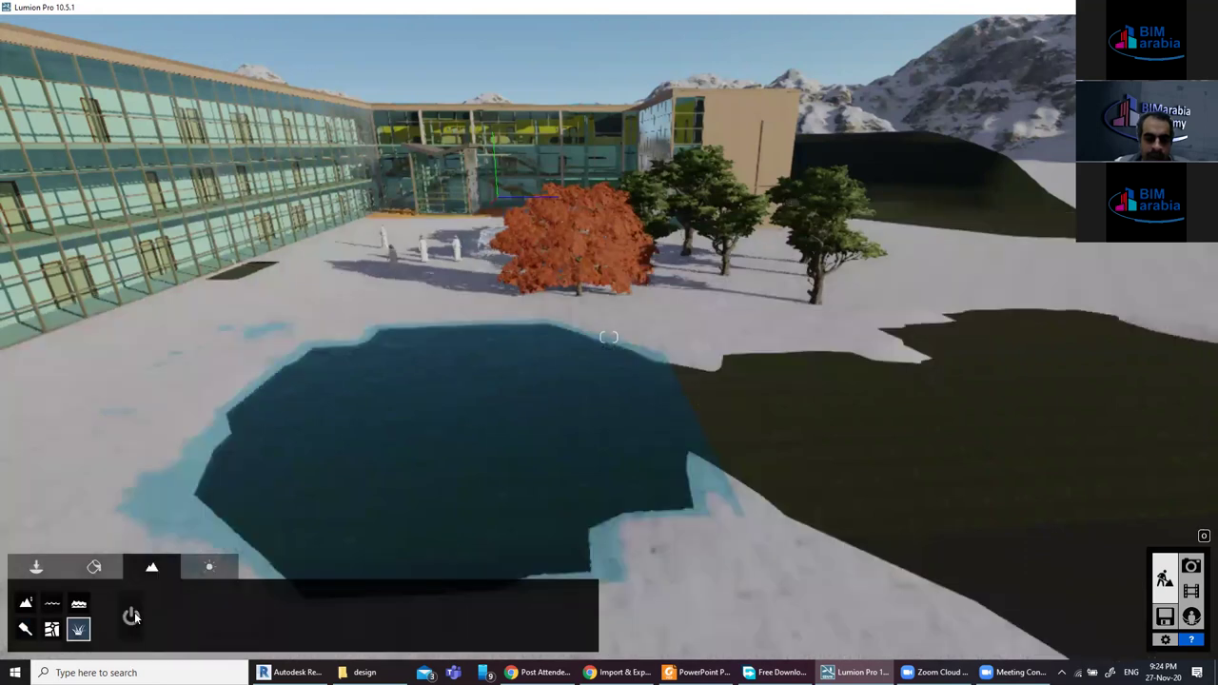
click(199, 616)
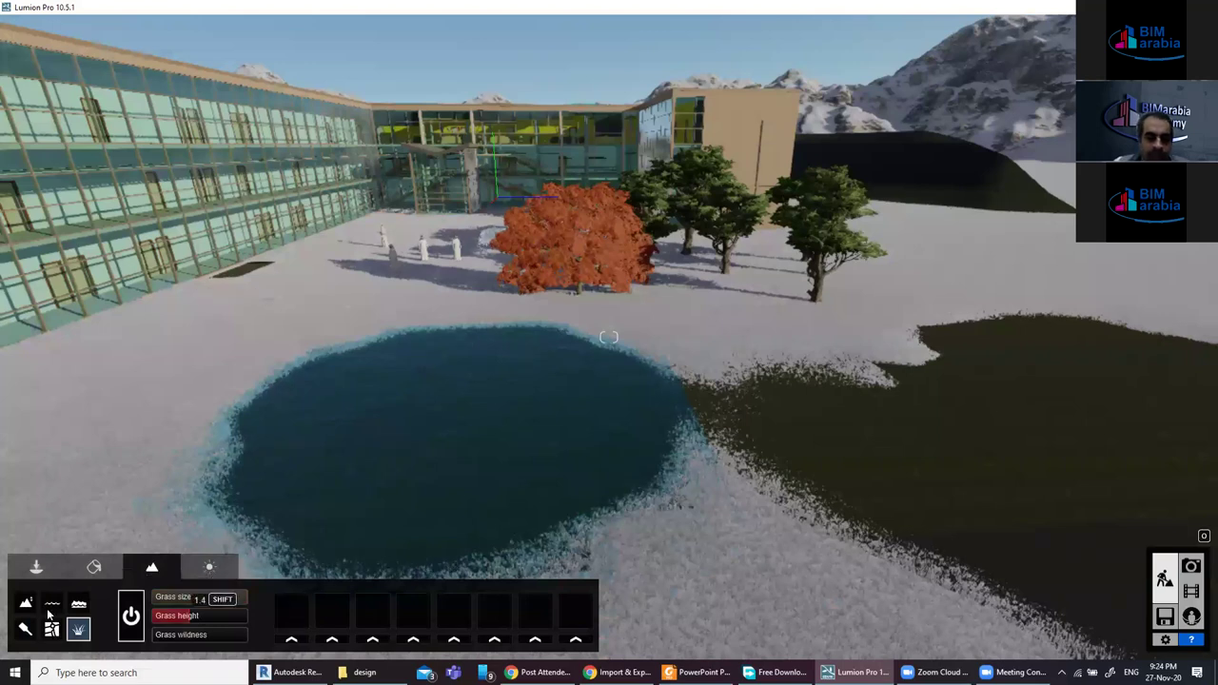
click(52, 628)
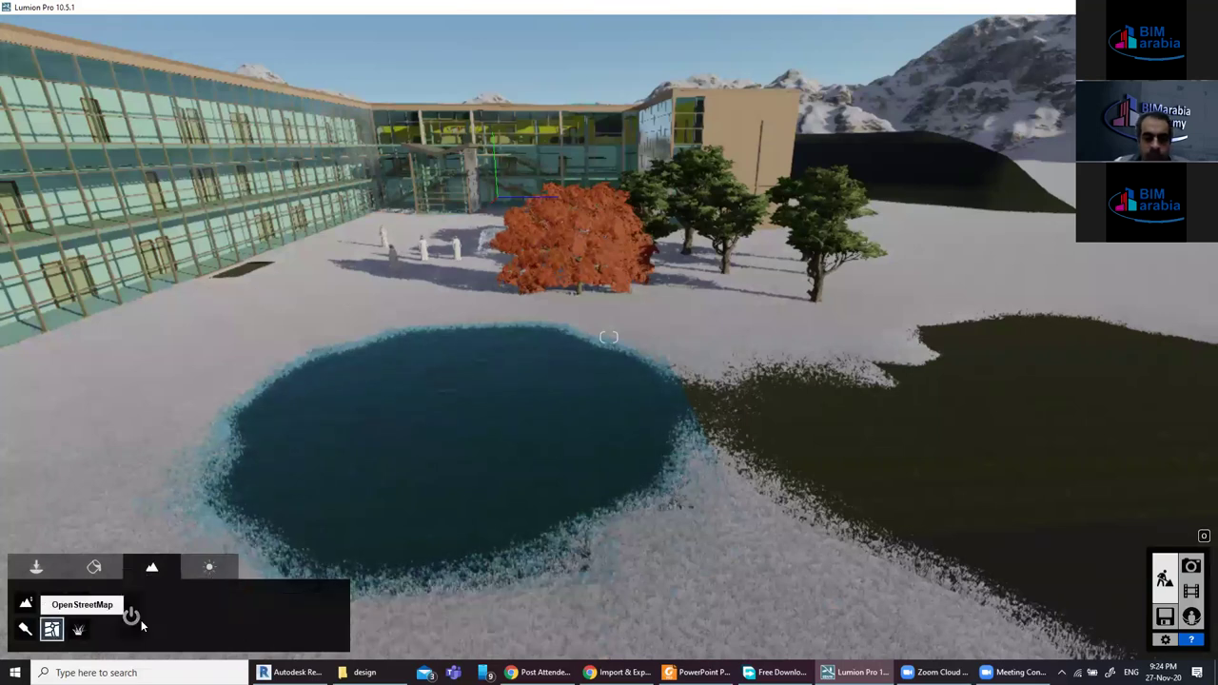
click(130, 618)
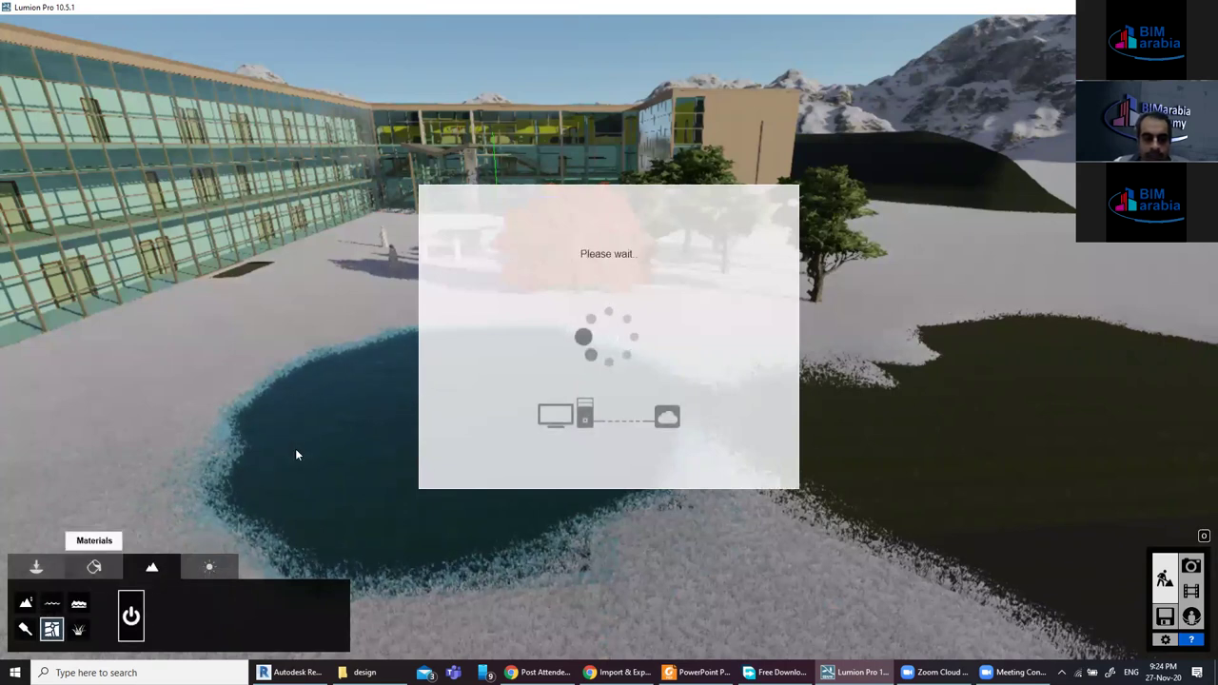
click(81, 629)
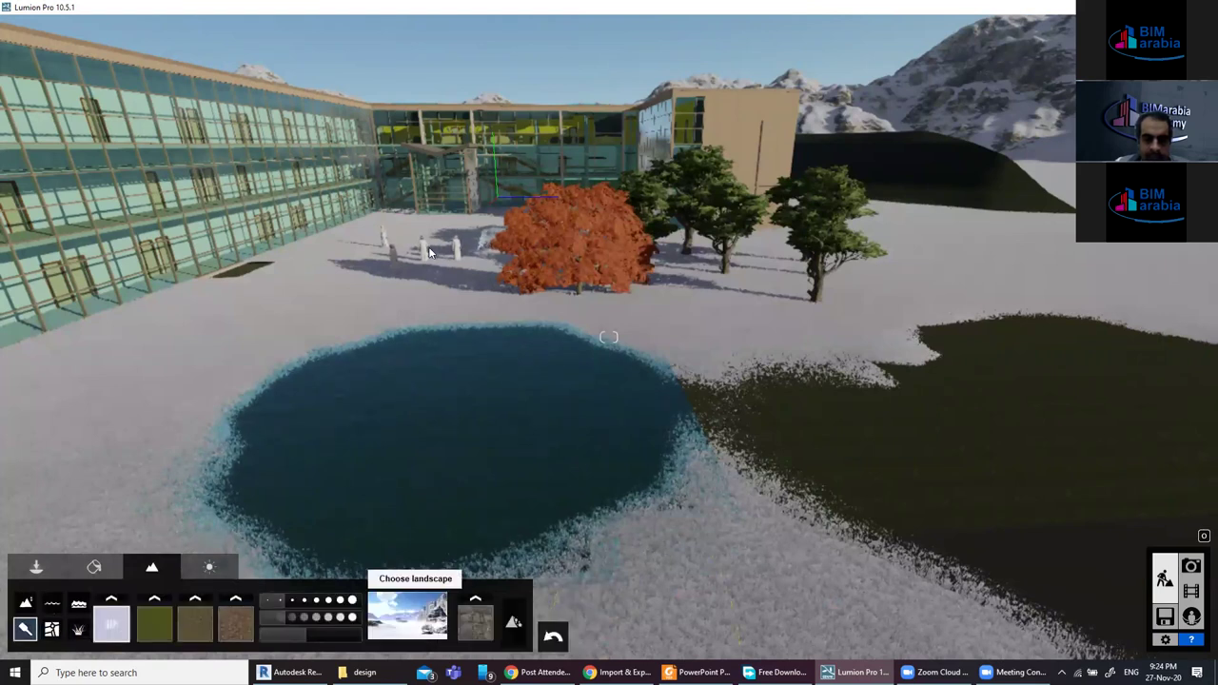
Pick the top-right green grassy hills landscape preset, then bring up the Weather settings.
click(427, 617)
click(782, 226)
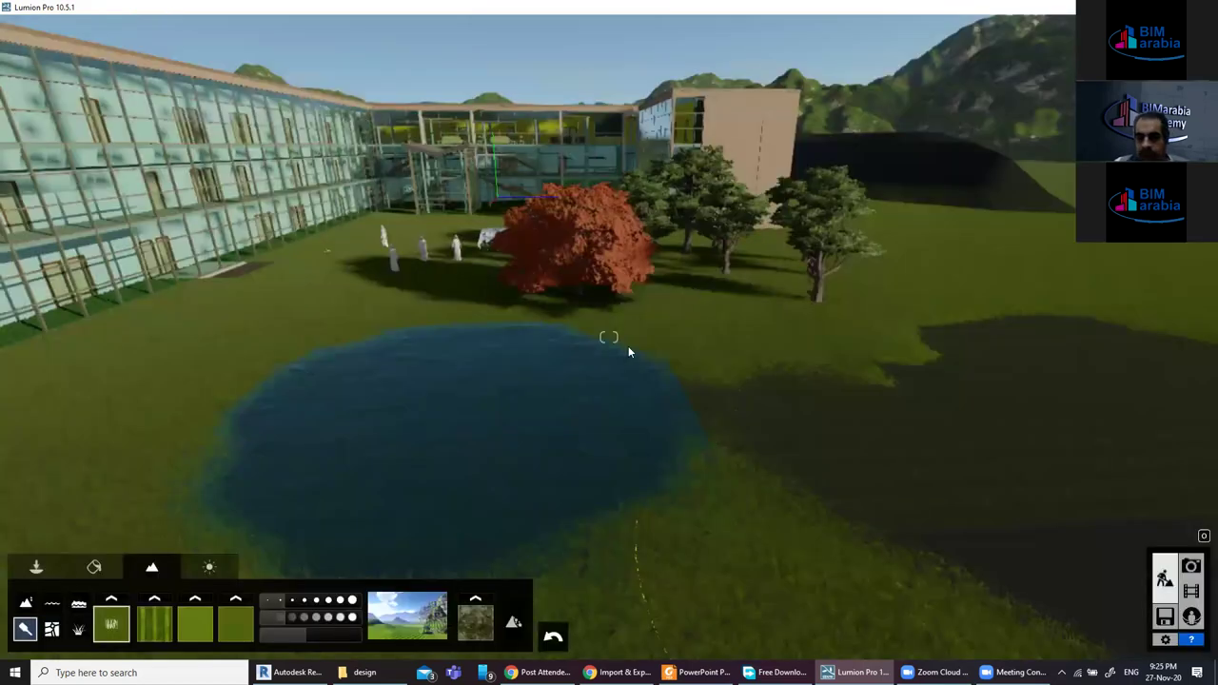
scroll(628, 352, down, 1)
scroll(380, 457, down, 1)
key(d)
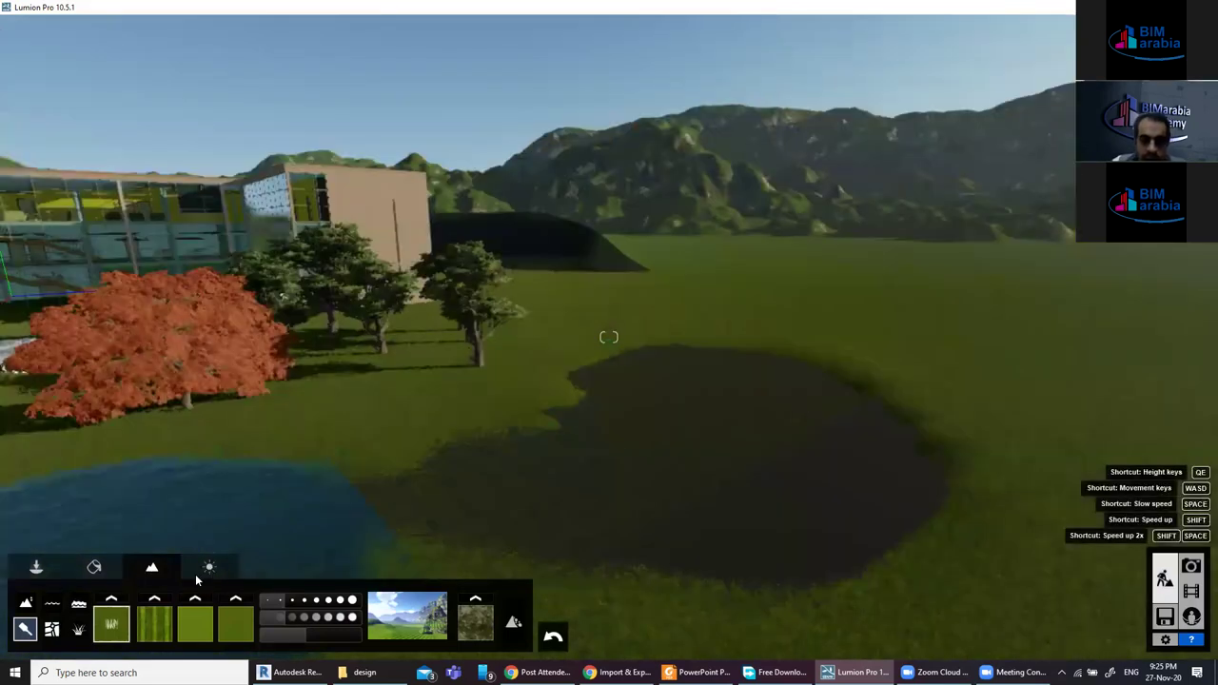
key(d)
click(209, 568)
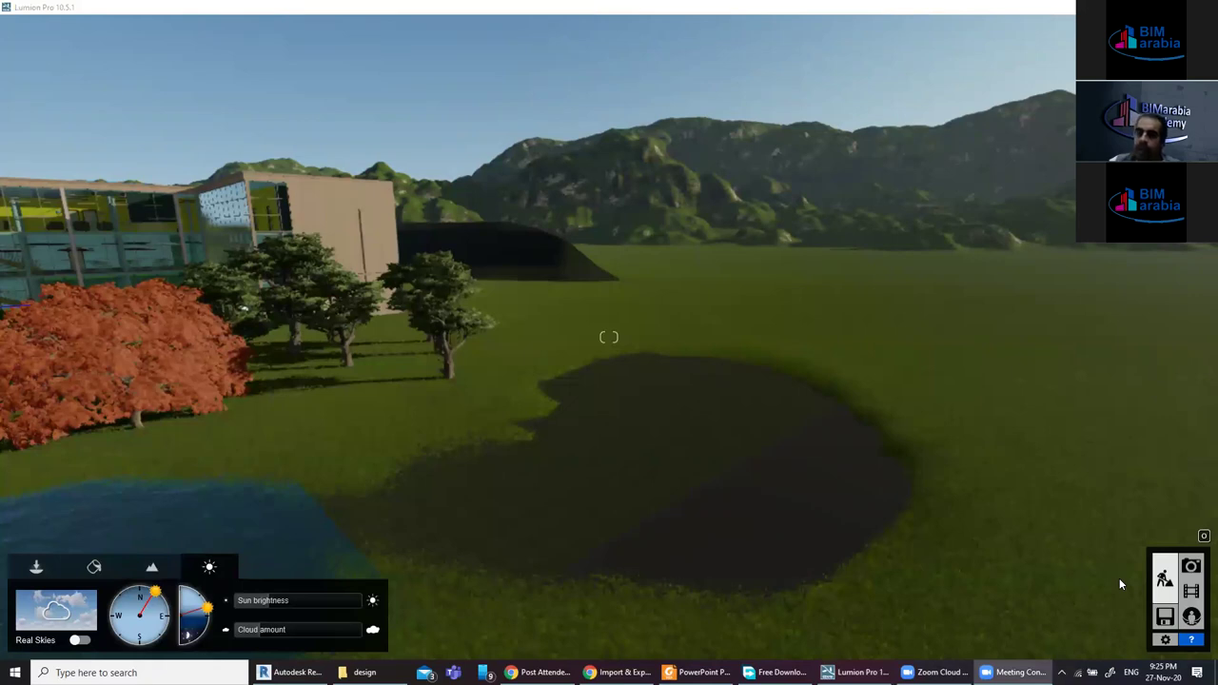
Return to the start menu, look through Examples, and check the Computer speed benchmark results.
click(1168, 580)
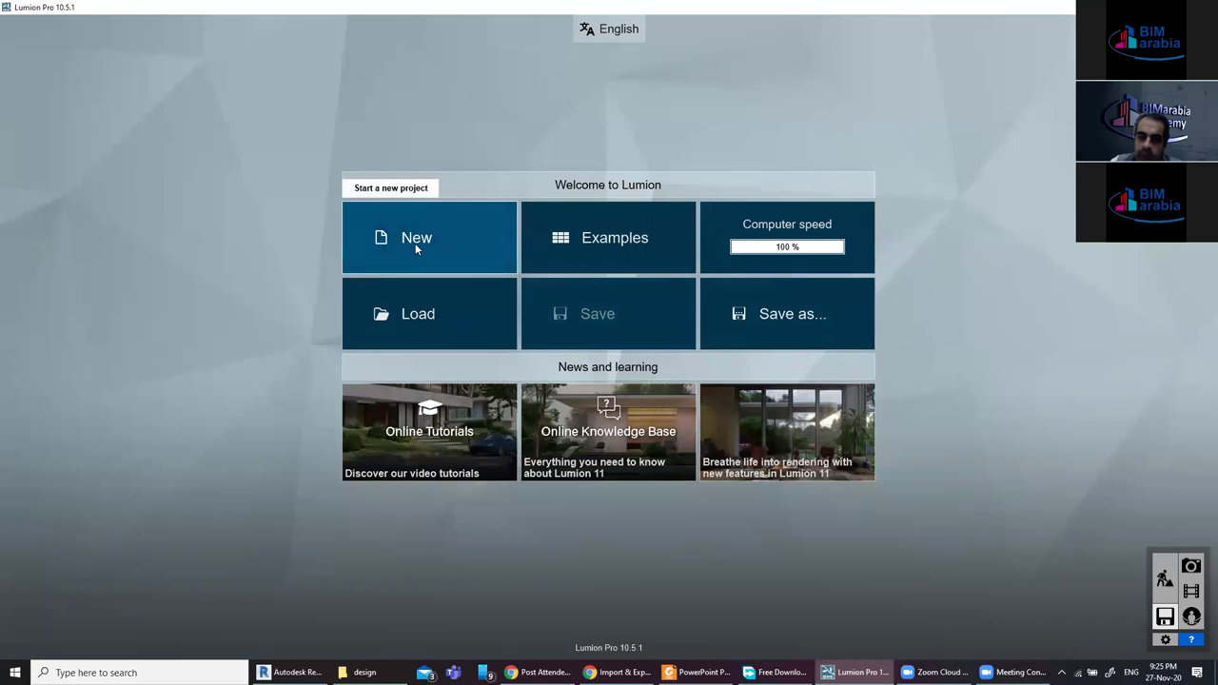
click(619, 253)
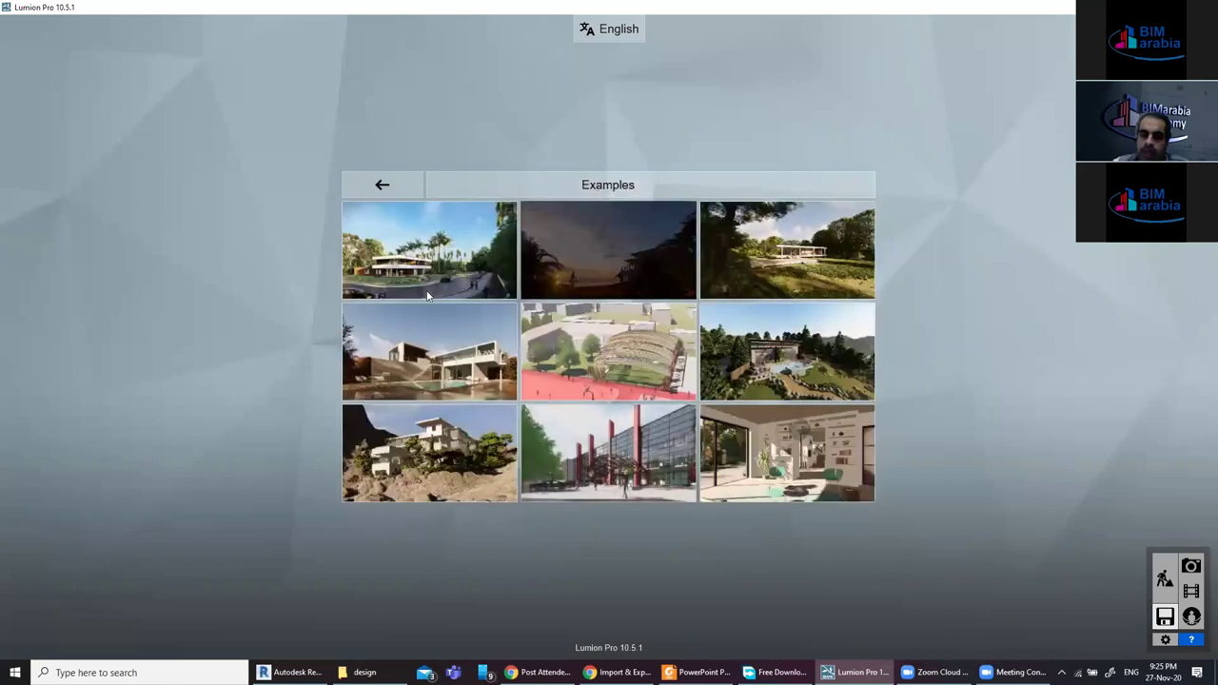
click(355, 186)
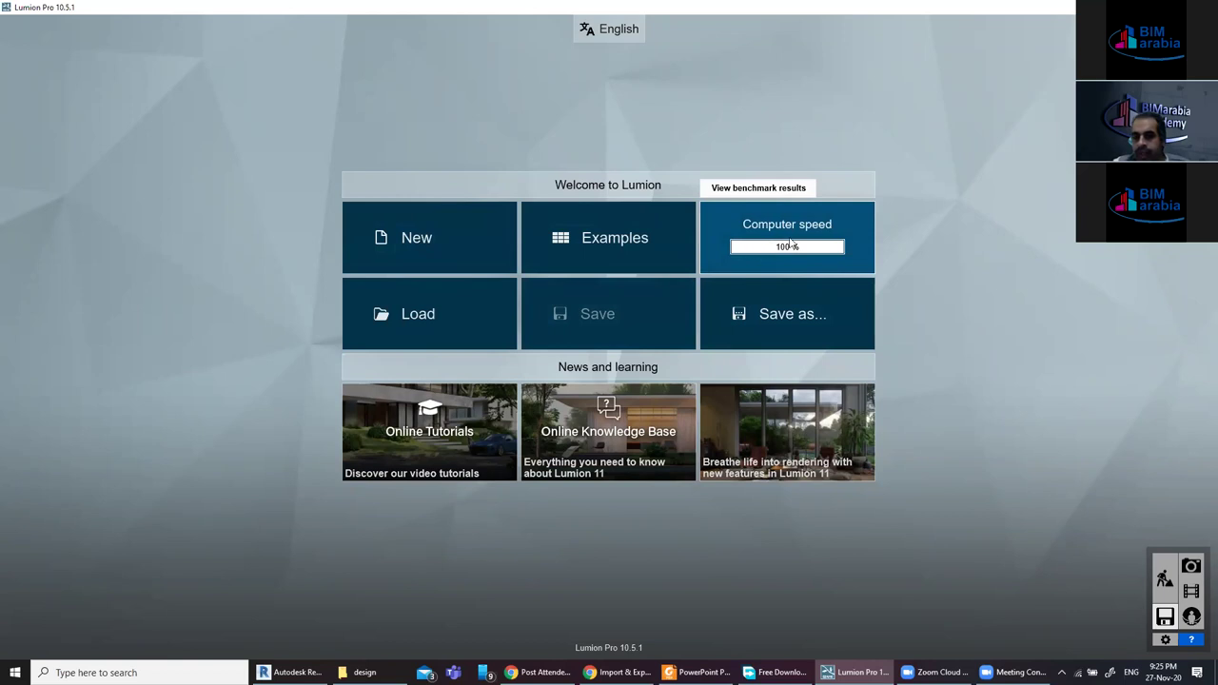
click(790, 244)
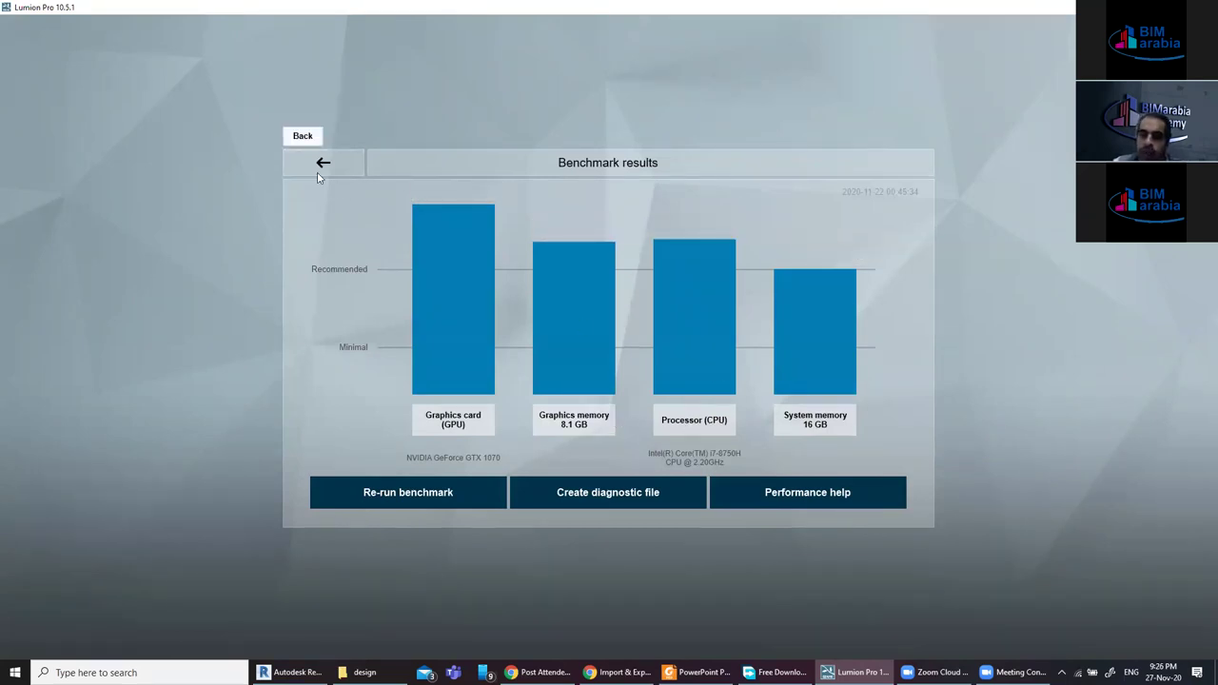
key(Escape)
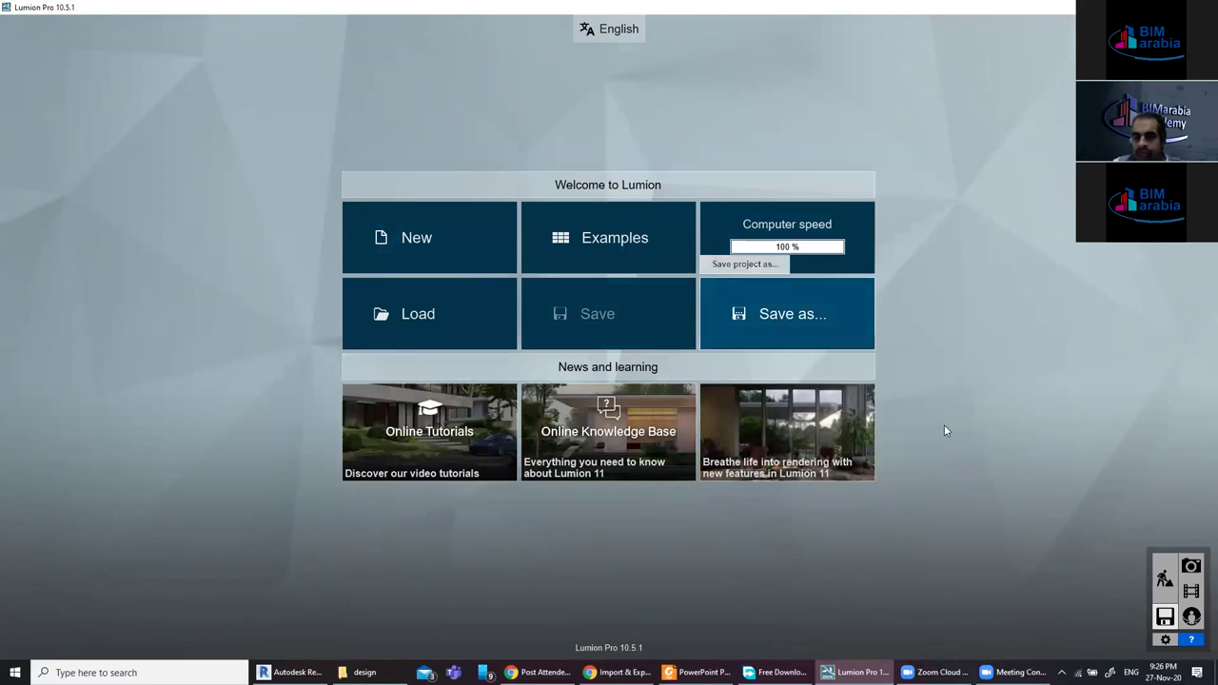
Turn on Enable high-quality trees (F9) in Settings, then view the Computer speed benchmark results.
click(1165, 640)
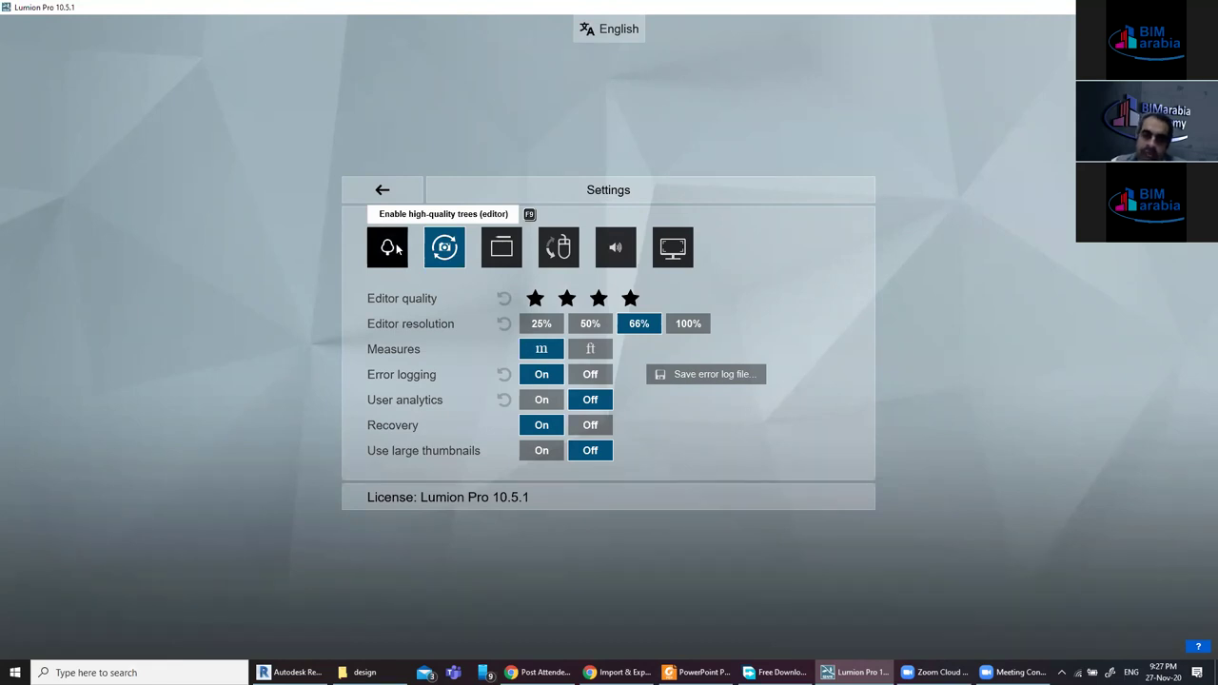
click(398, 249)
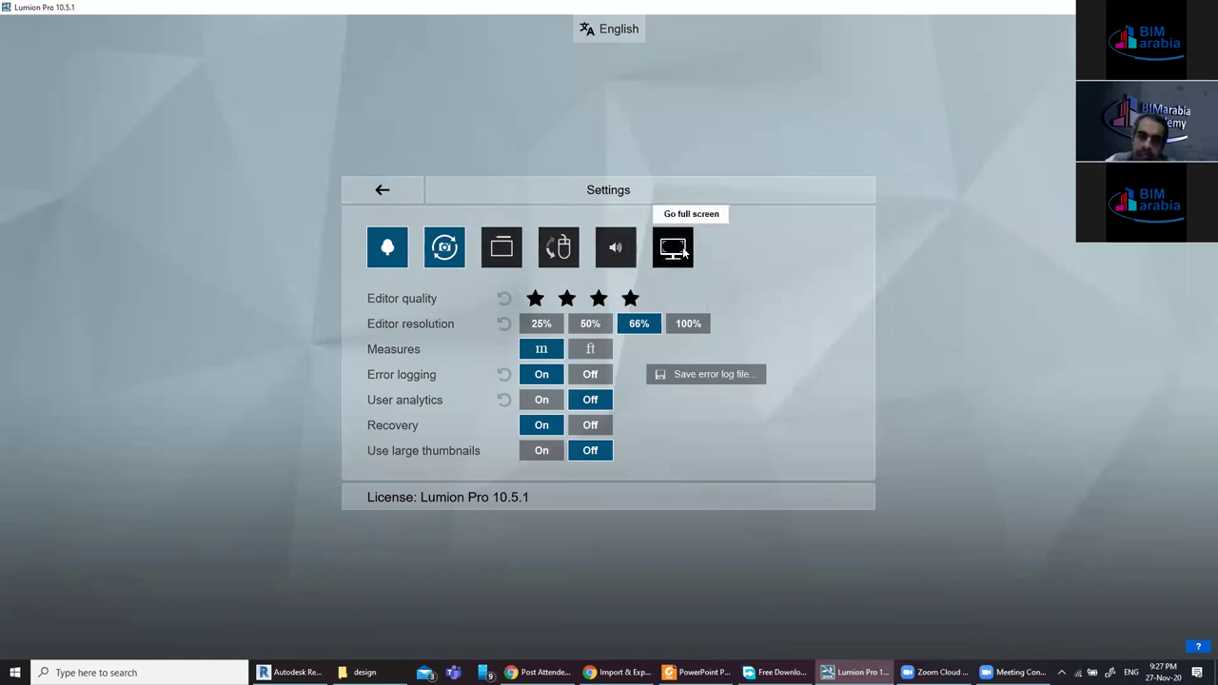
click(382, 190)
click(850, 247)
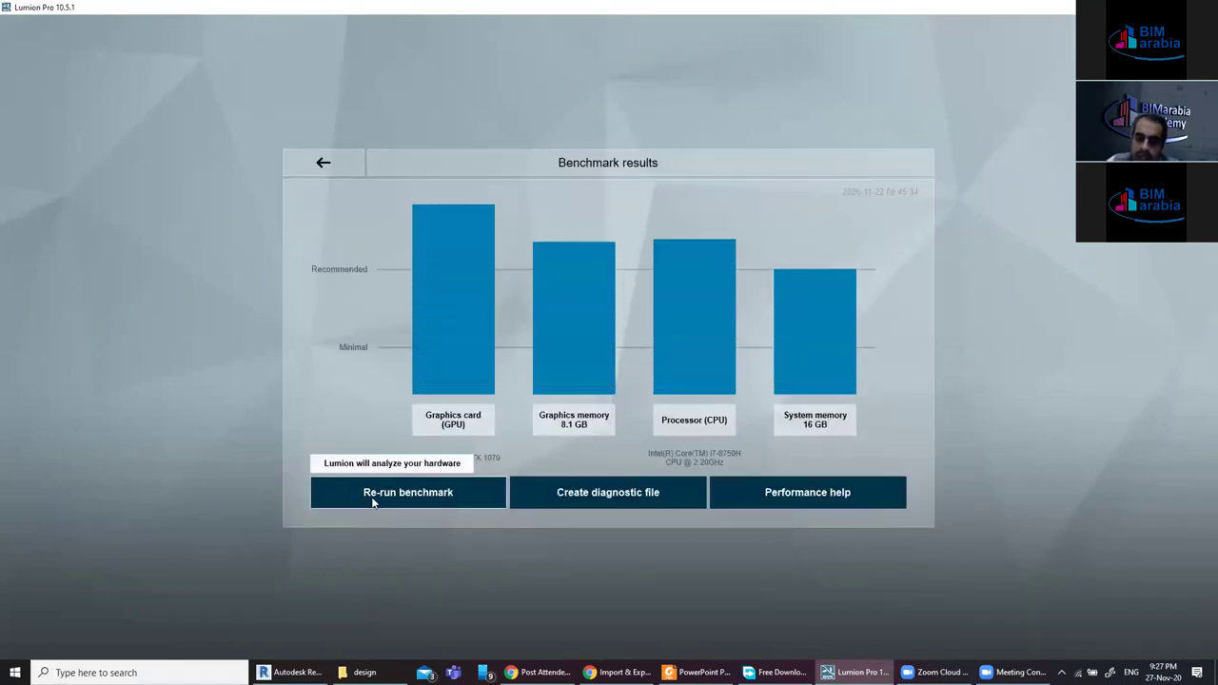
Re-run the hardware benchmark, then go back to the Welcome to Lumion screen.
click(373, 502)
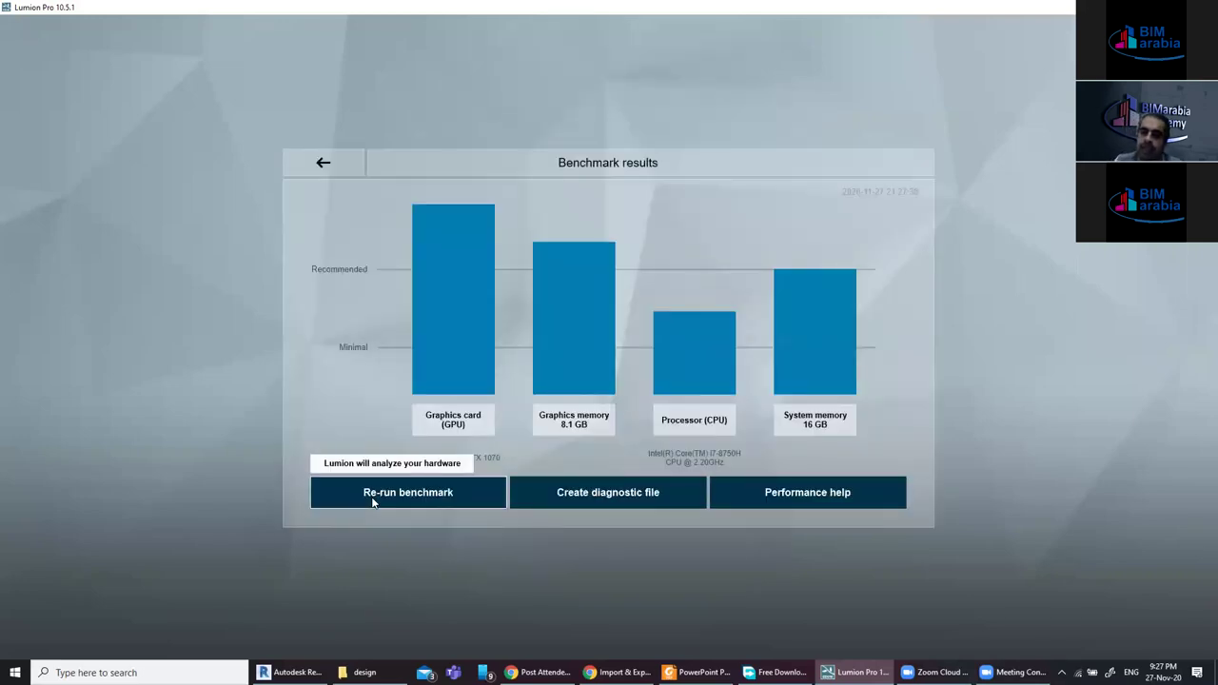
mouse_move(693, 352)
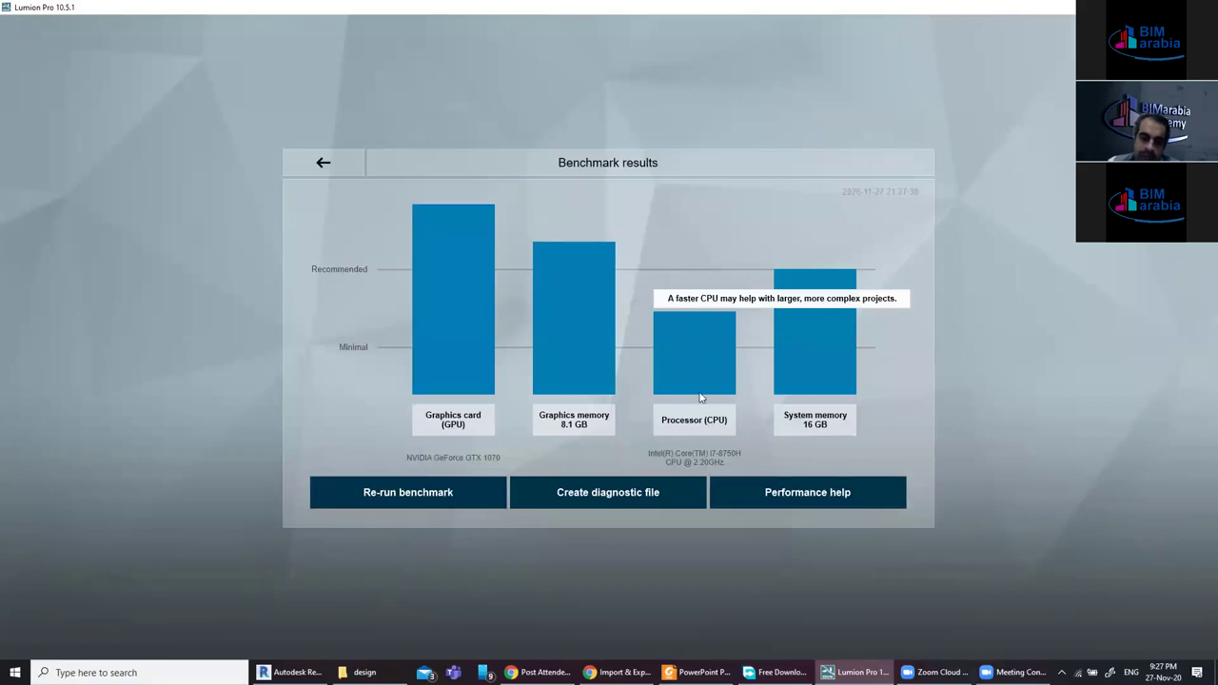
click(323, 163)
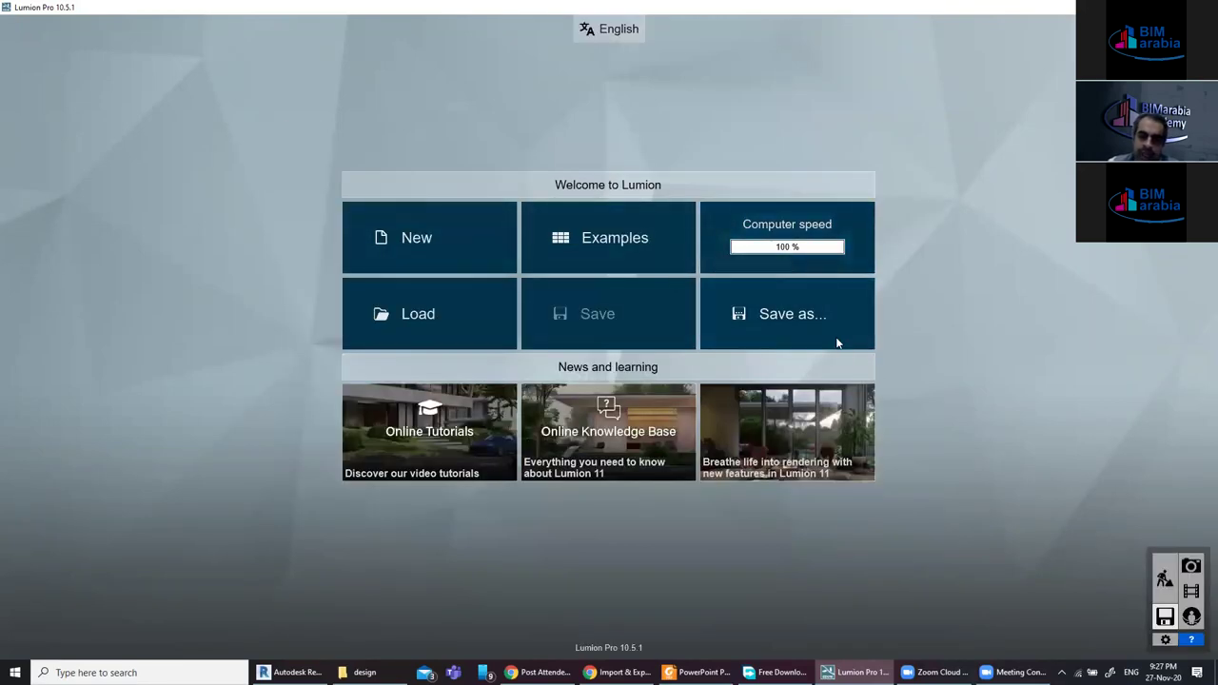
Turn off high-quality trees in Settings, leaving the editor resolution at 66%.
click(1165, 640)
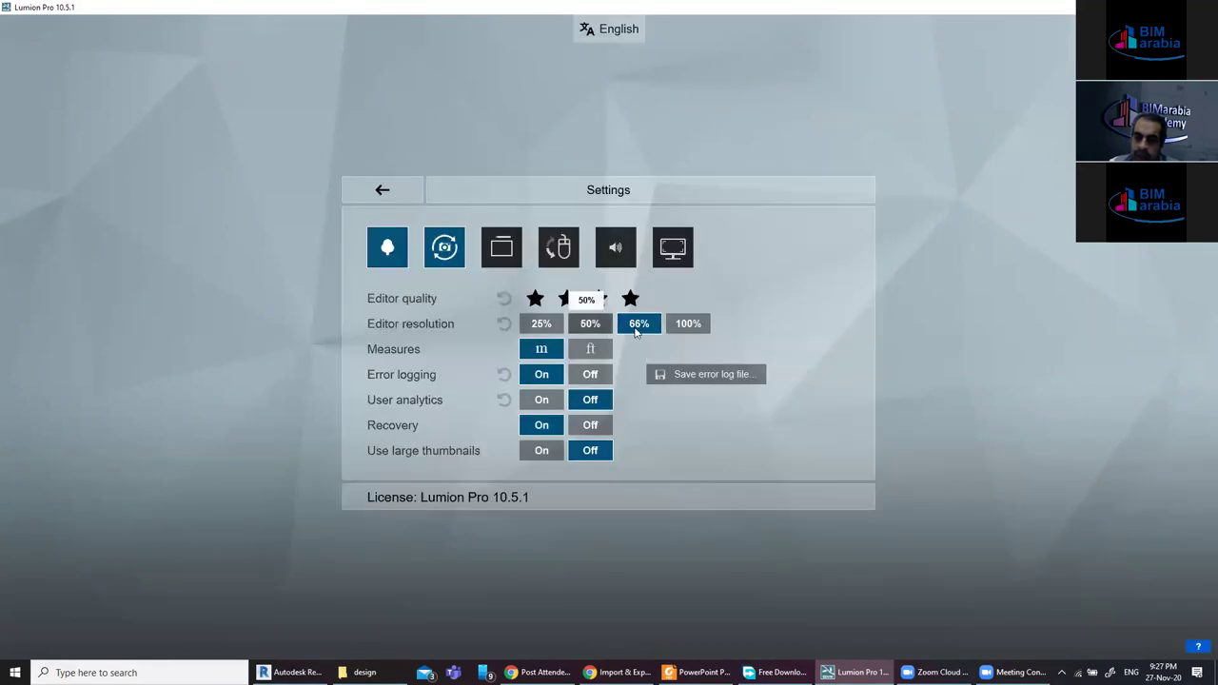
click(590, 323)
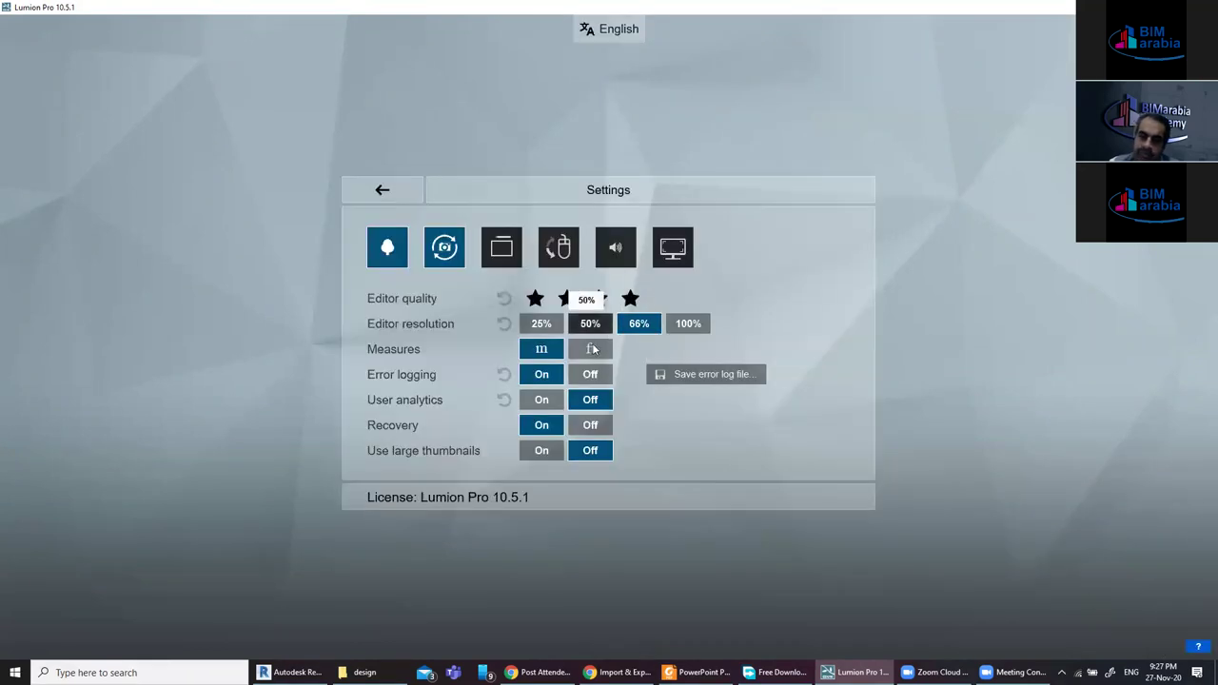
click(386, 246)
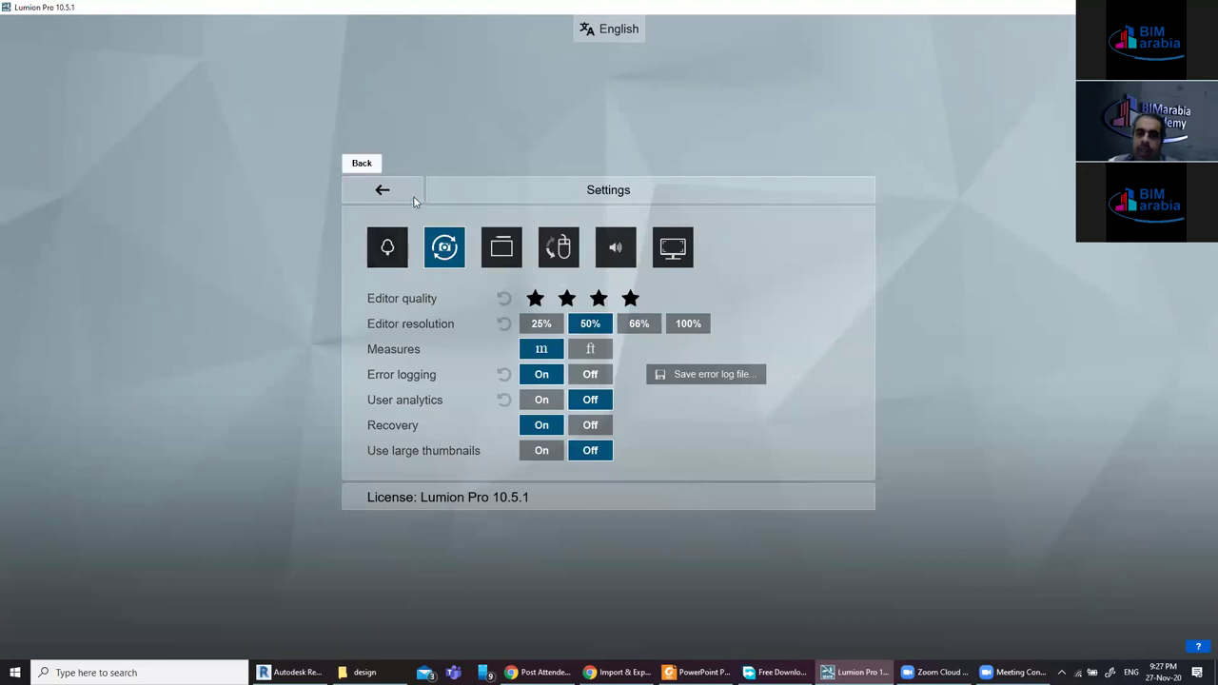
click(638, 323)
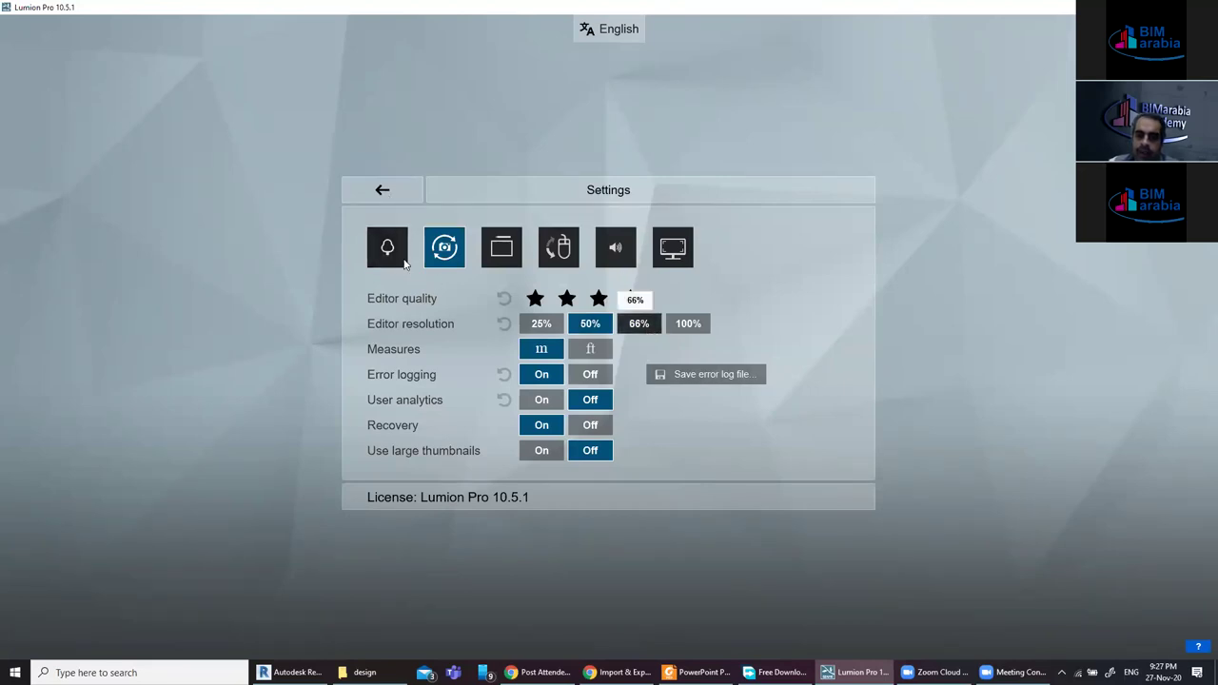
click(385, 193)
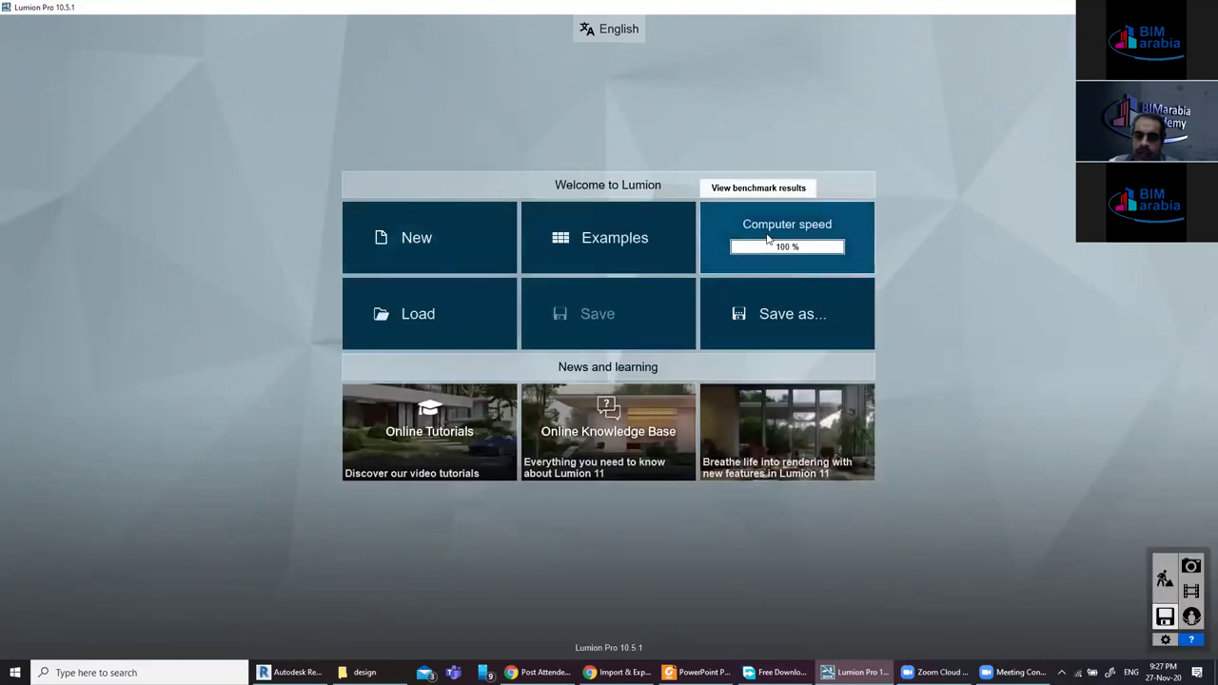
Re-run the Computer speed benchmark and return to the welcome screen.
click(772, 238)
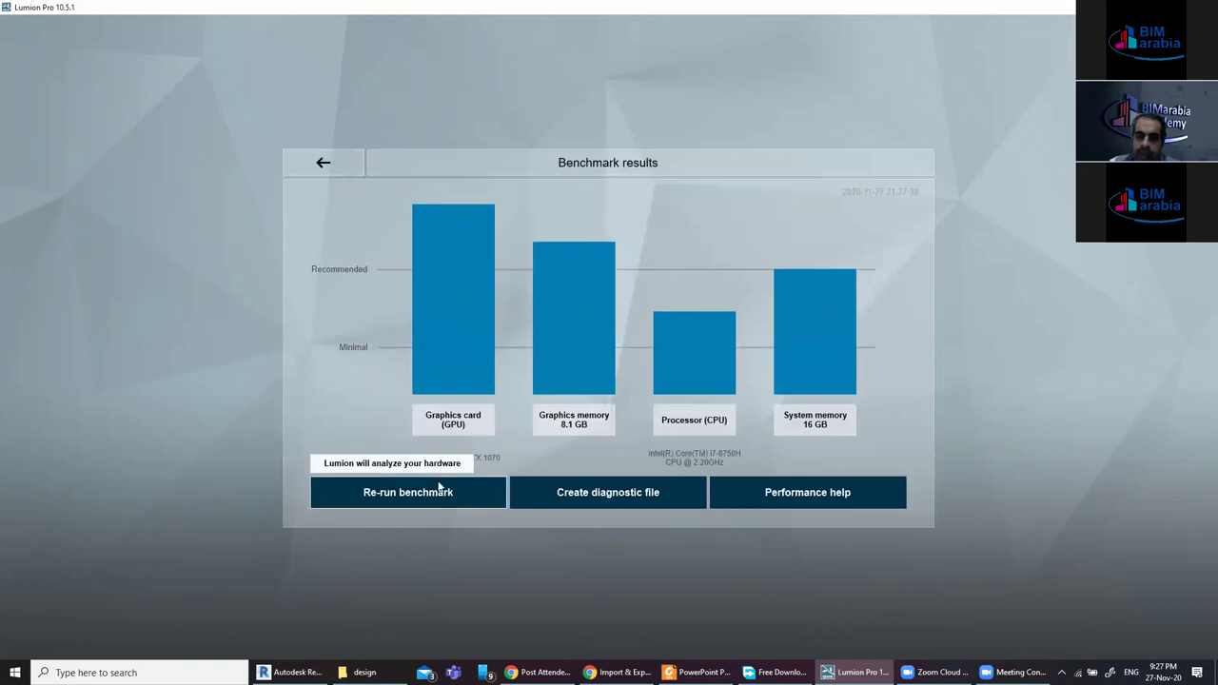
click(440, 487)
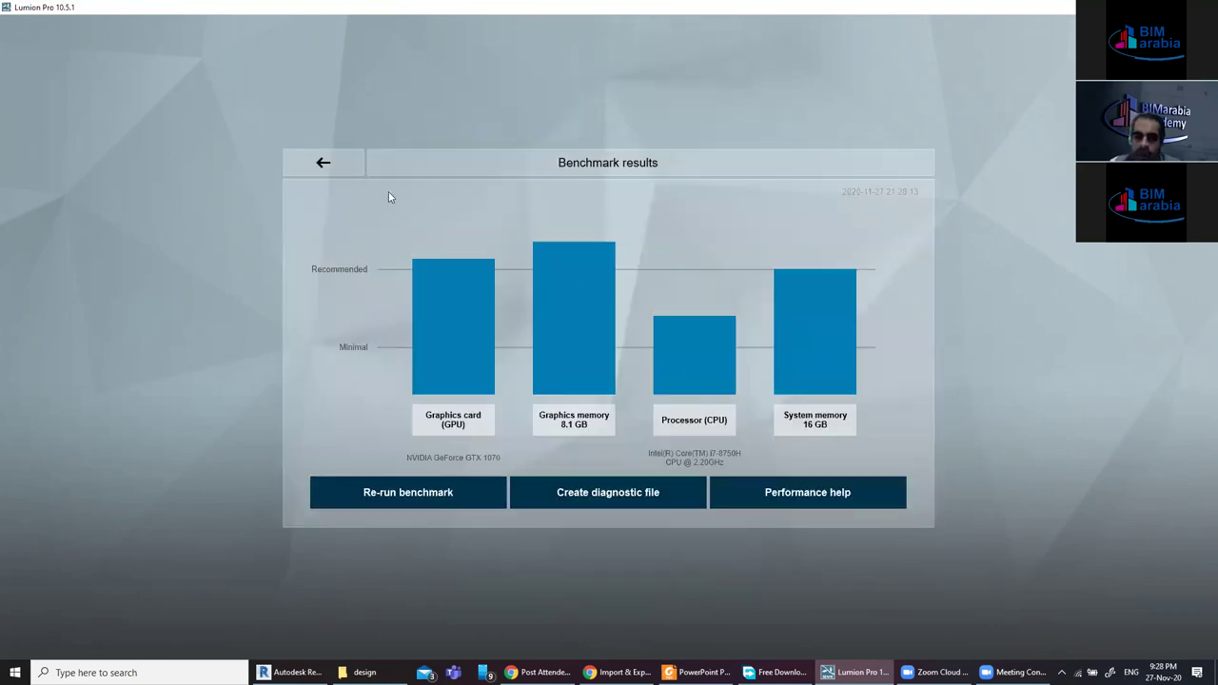
click(324, 164)
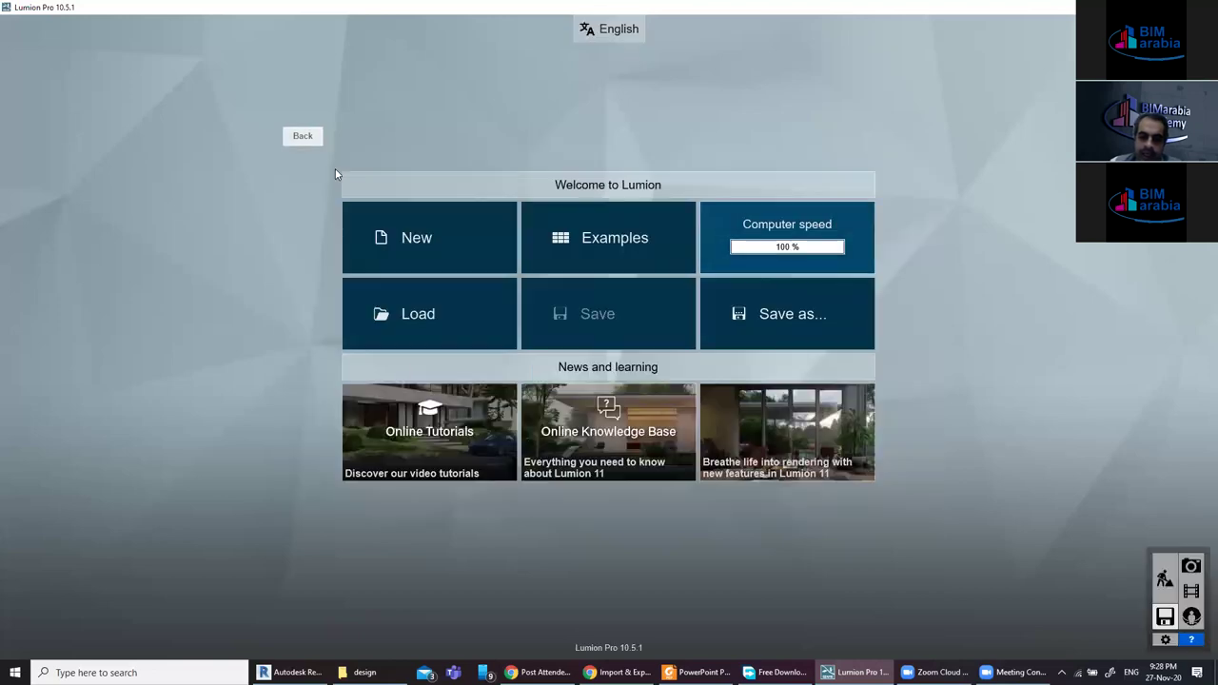
Open the Farnsworth House example project from Examples.
click(615, 241)
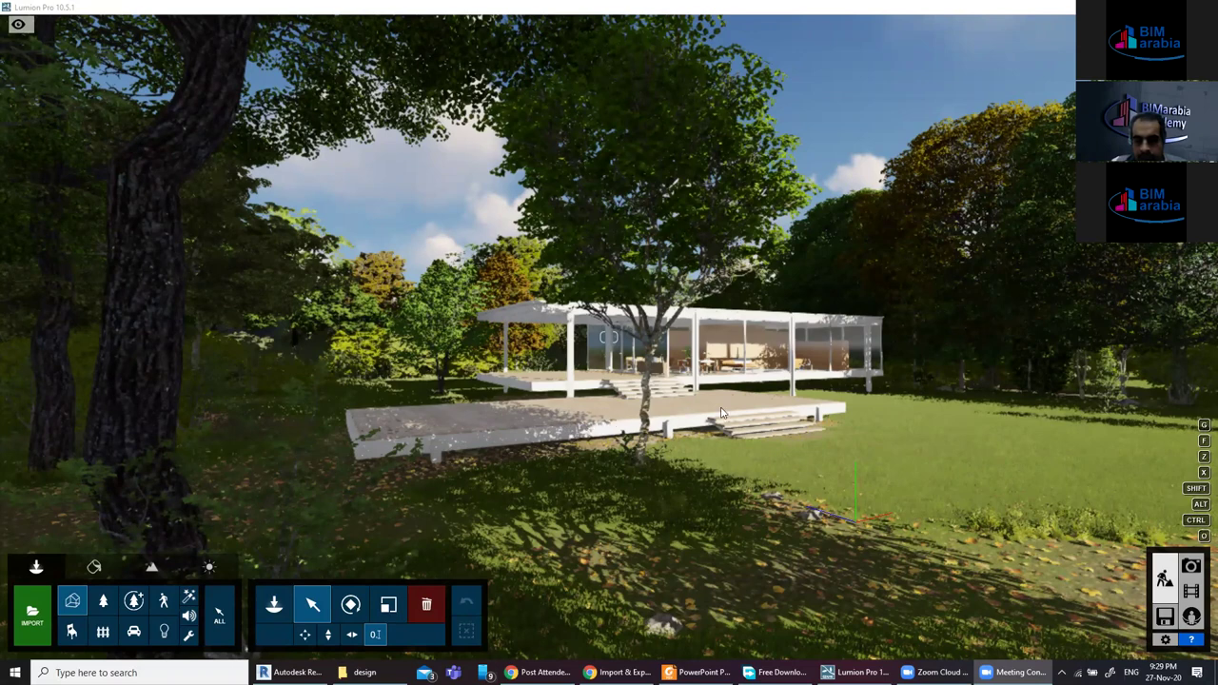
Zoom and turn the camera in toward the glass pavilion and its front terrace.
click(689, 400)
right_drag(675, 398, 675, 397)
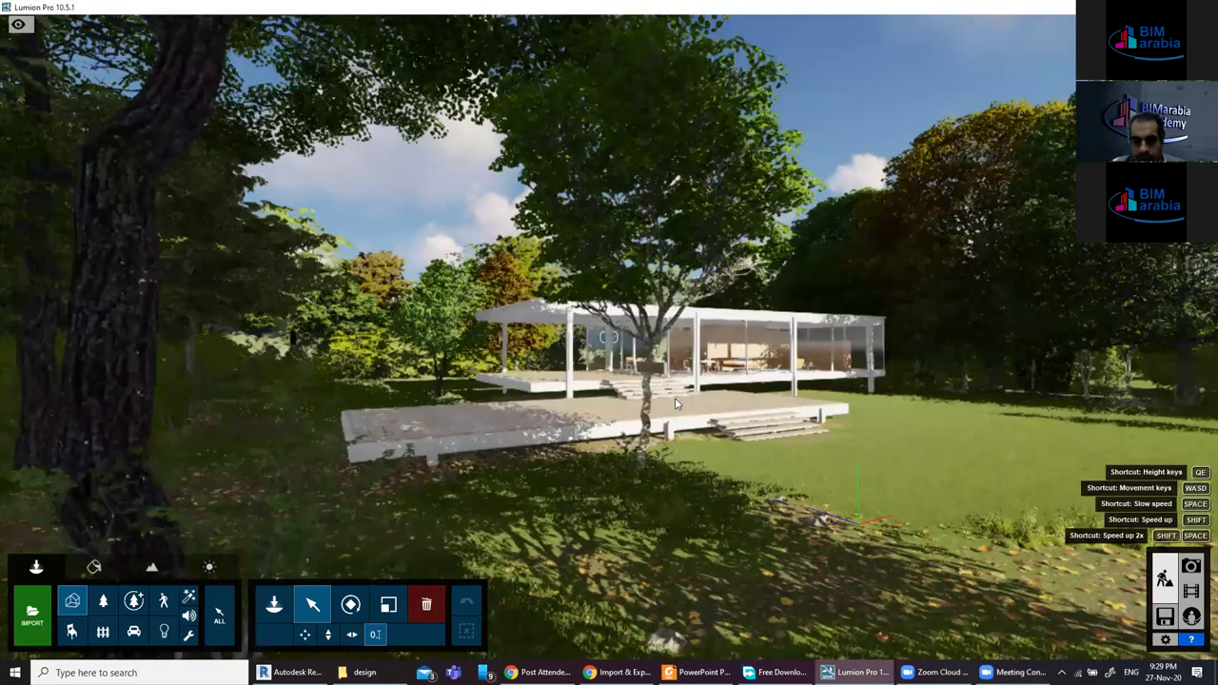
scroll(674, 397, up, 1)
scroll(656, 409, up, 1)
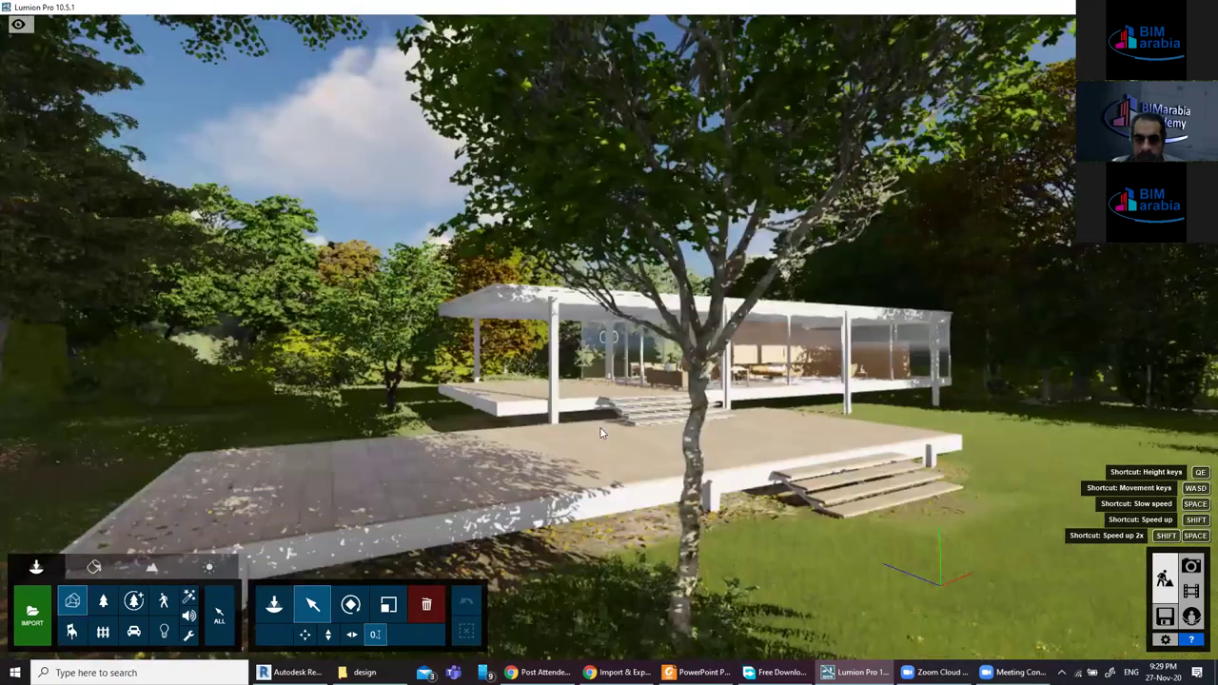
scroll(660, 411, up, 1)
scroll(662, 413, up, 1)
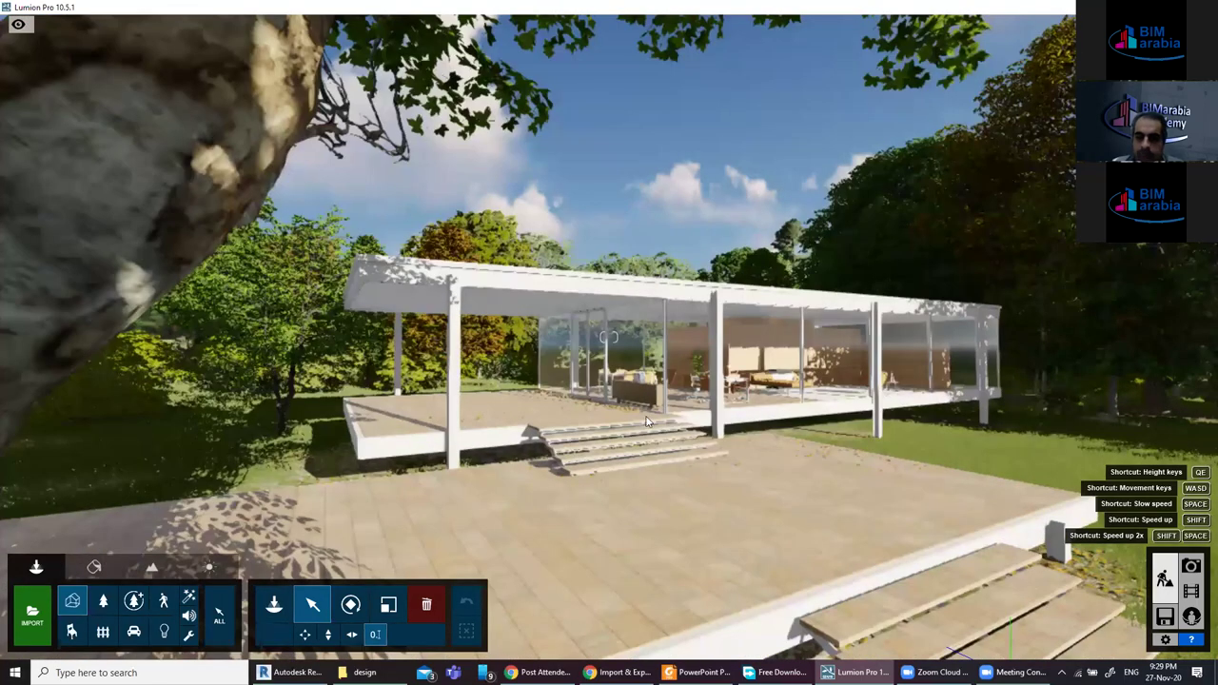
scroll(653, 424, up, 1)
mouse_move(657, 426)
right_down()
mouse_move(532, 426)
mouse_move(1075, 555)
right_up()
scroll(1075, 555, down, 3)
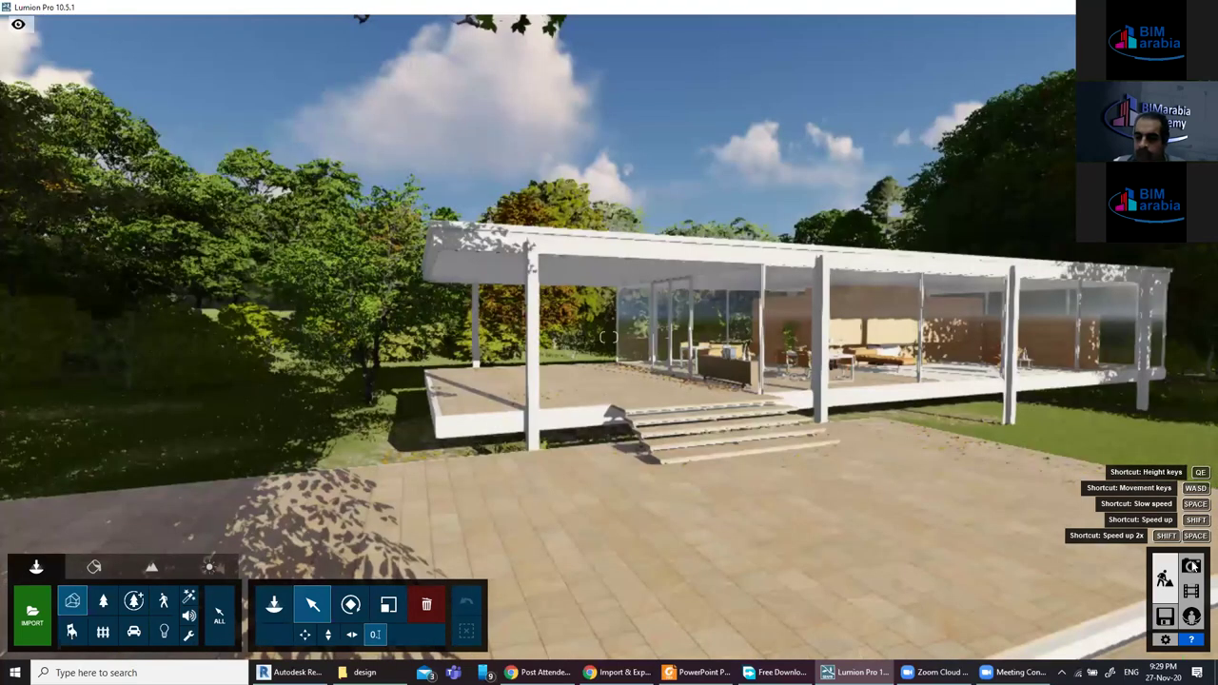
scroll(1189, 566, down, 2)
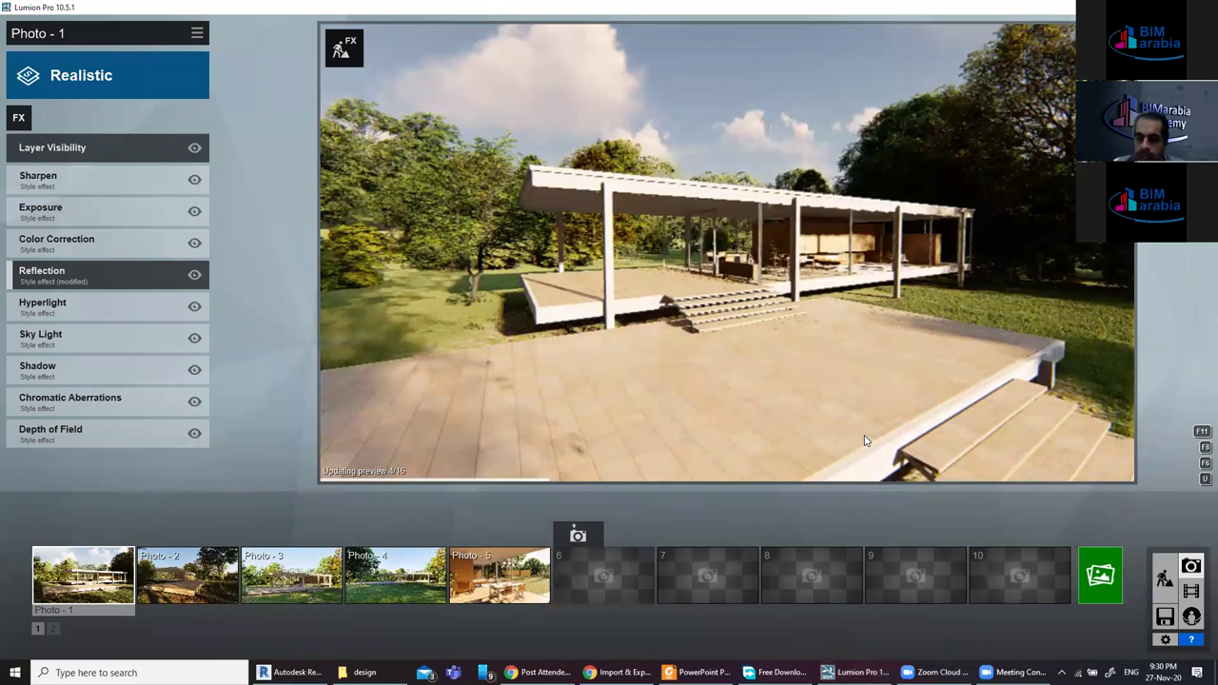
mouse_move(604, 575)
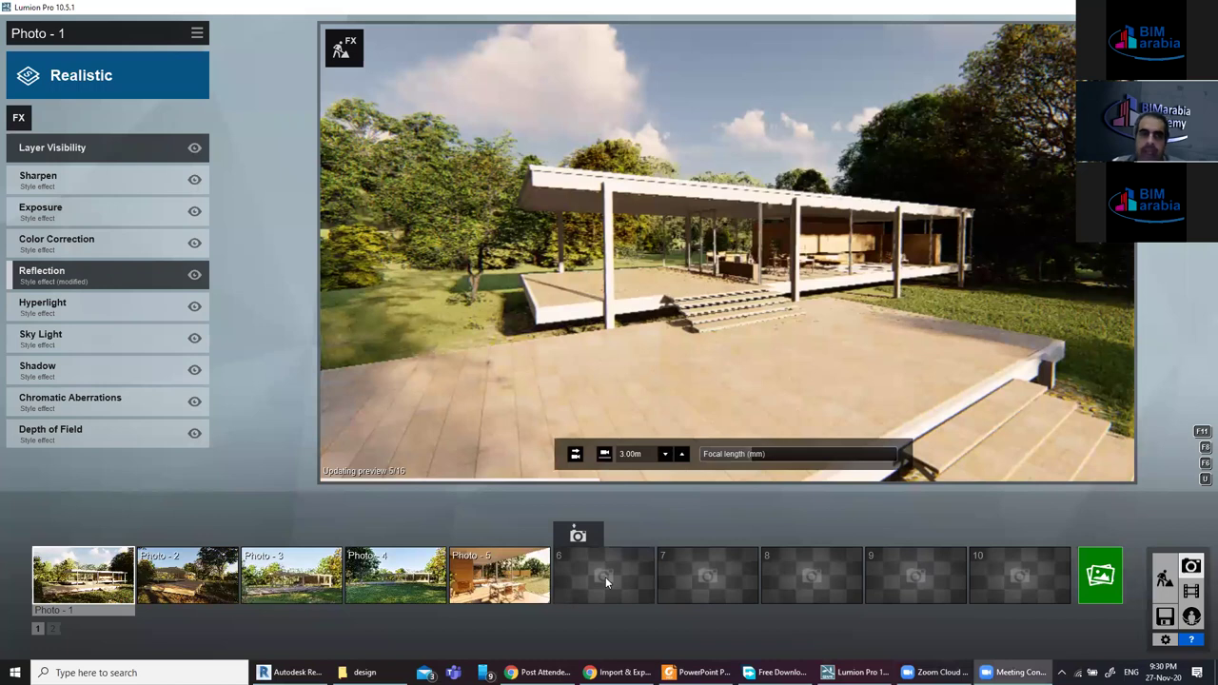
Open a new Chrome tab and load the download site from the address suggestions.
key(alt+Tab)
key(ctrl+t)
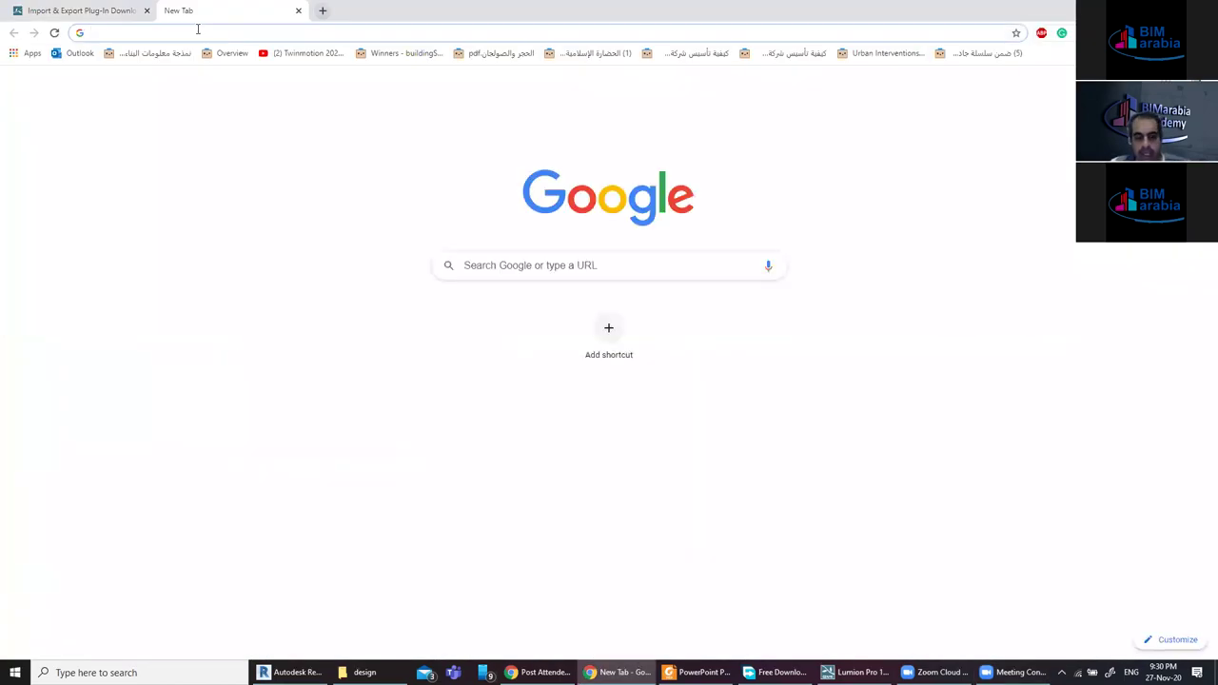
text(gr)
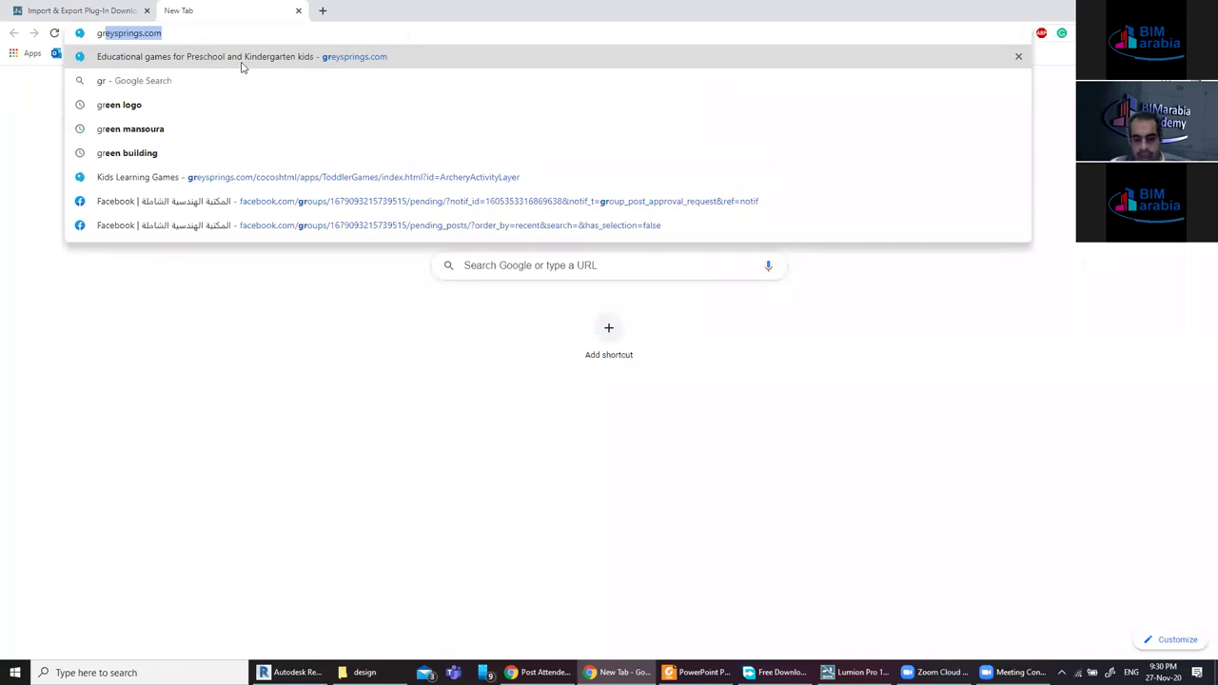
key(BackSpace)
key(BackSpace)
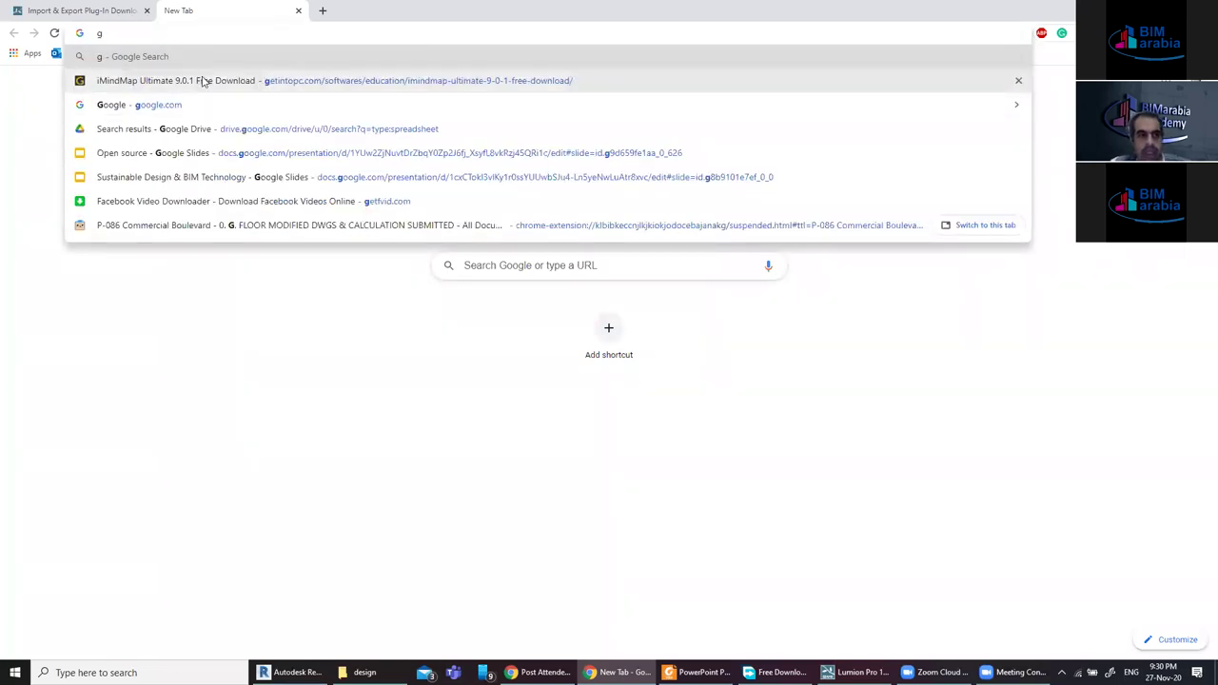
click(202, 81)
Search the download site for 'lumion', then switch back to Lumion.
click(880, 226)
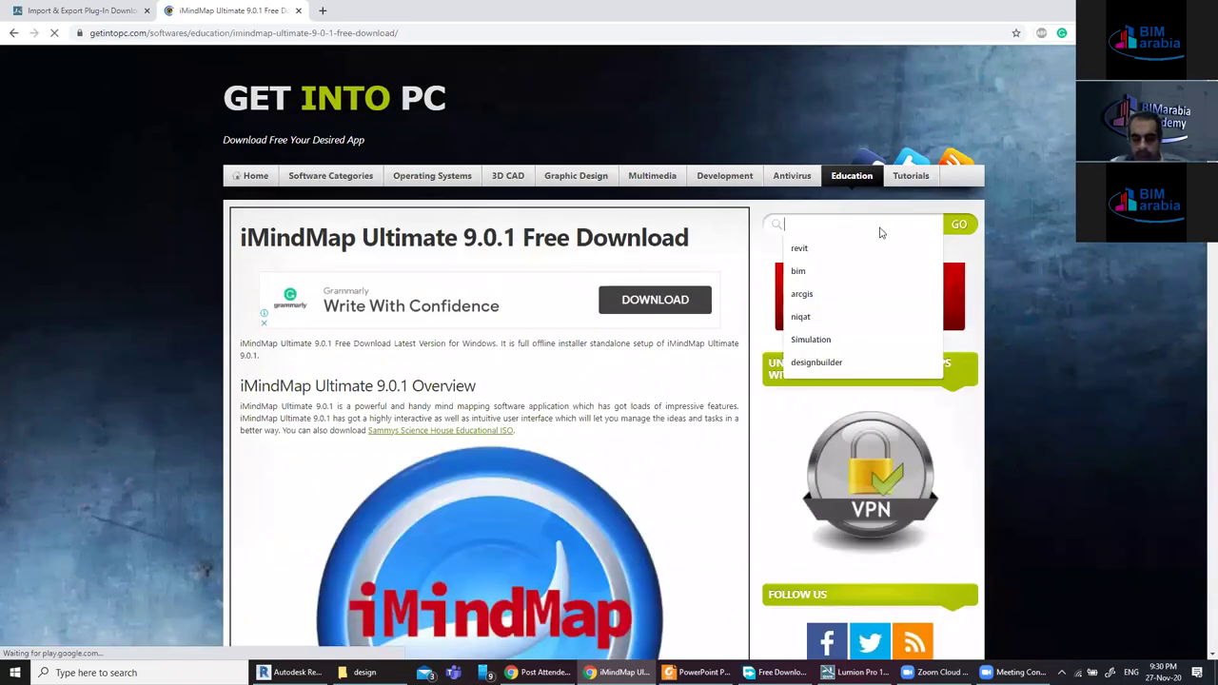
text(lumion)
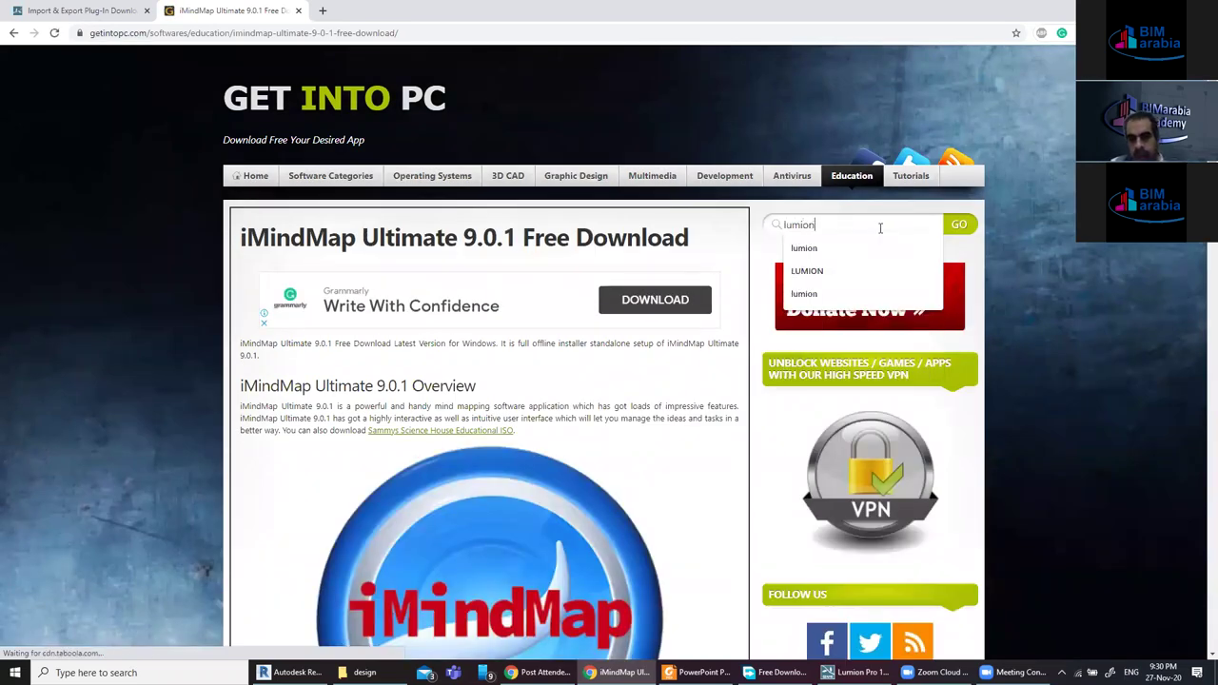
key(Return)
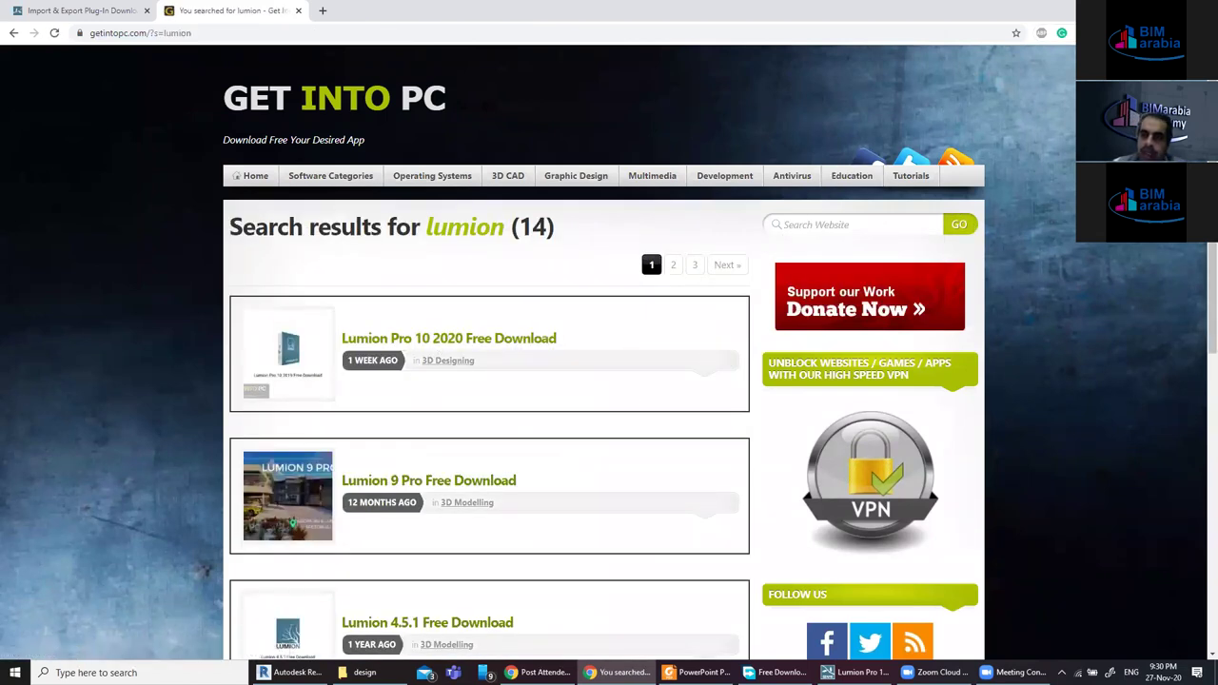
key(alt+Tab)
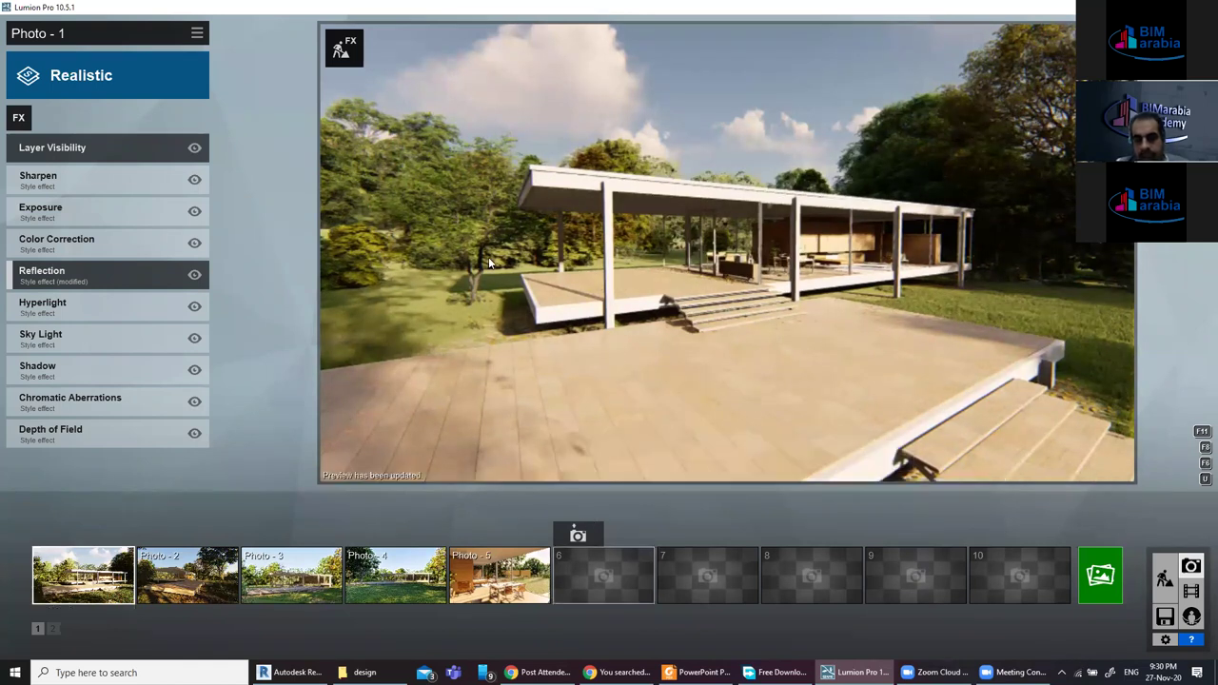
Select photo slot 6 with horizontal eye level and a 1.60m camera height.
click(598, 559)
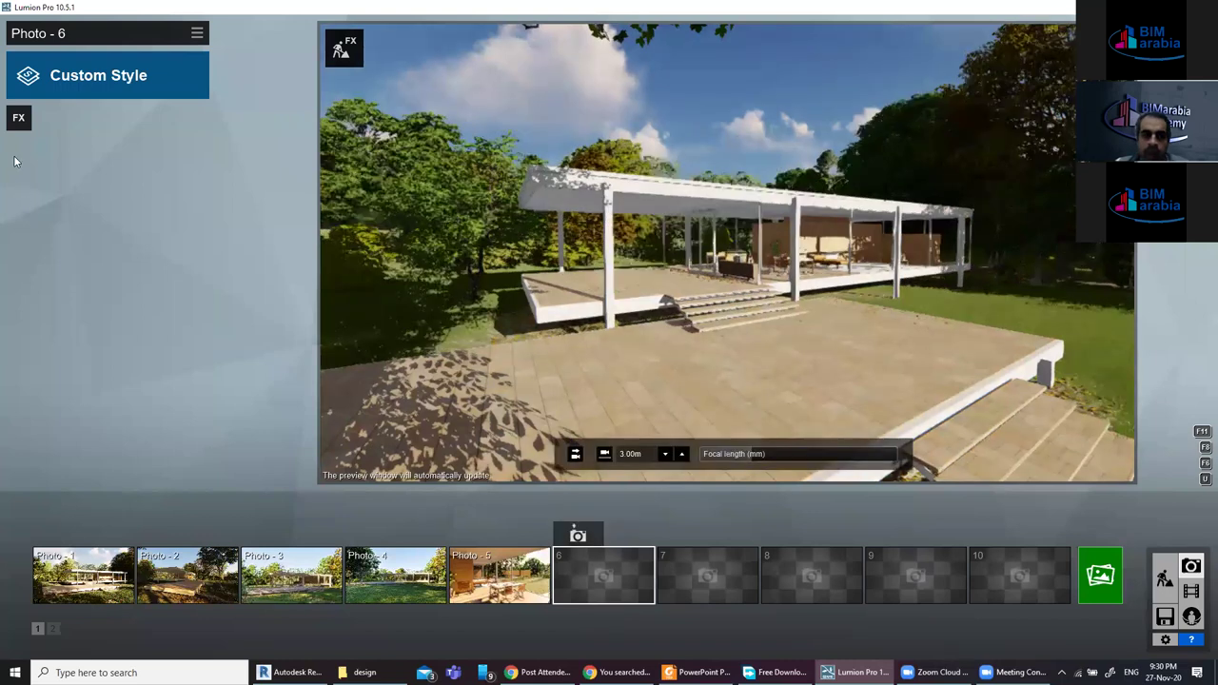
click(575, 456)
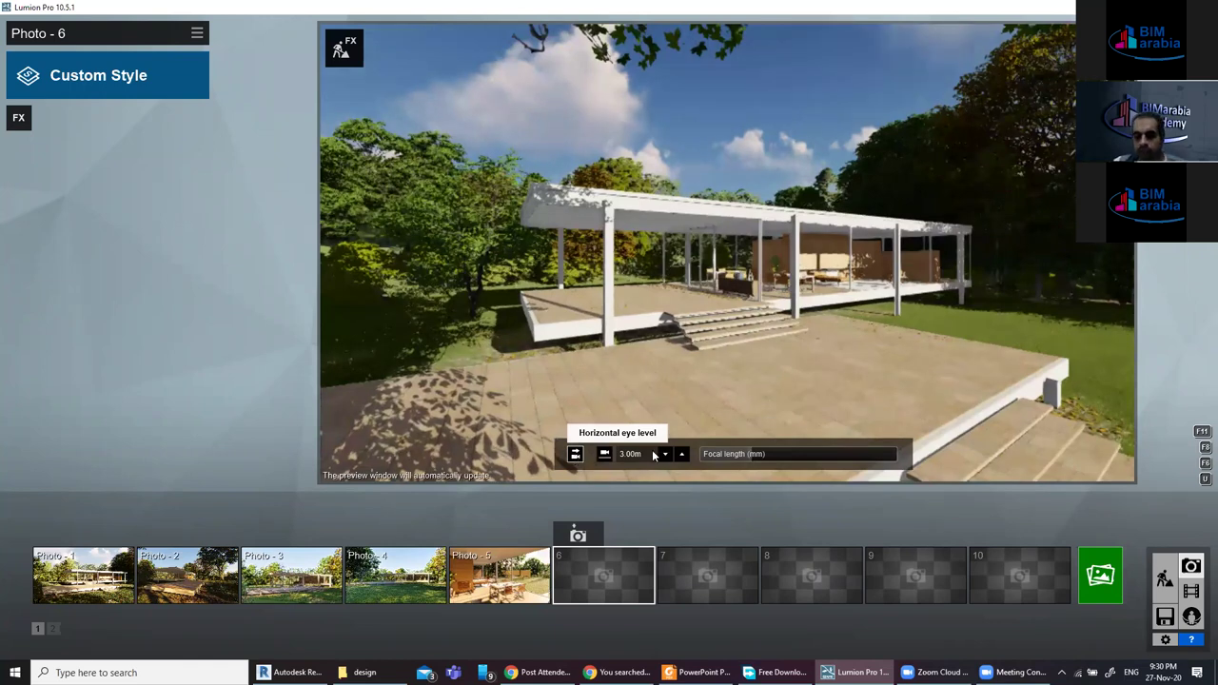
click(603, 455)
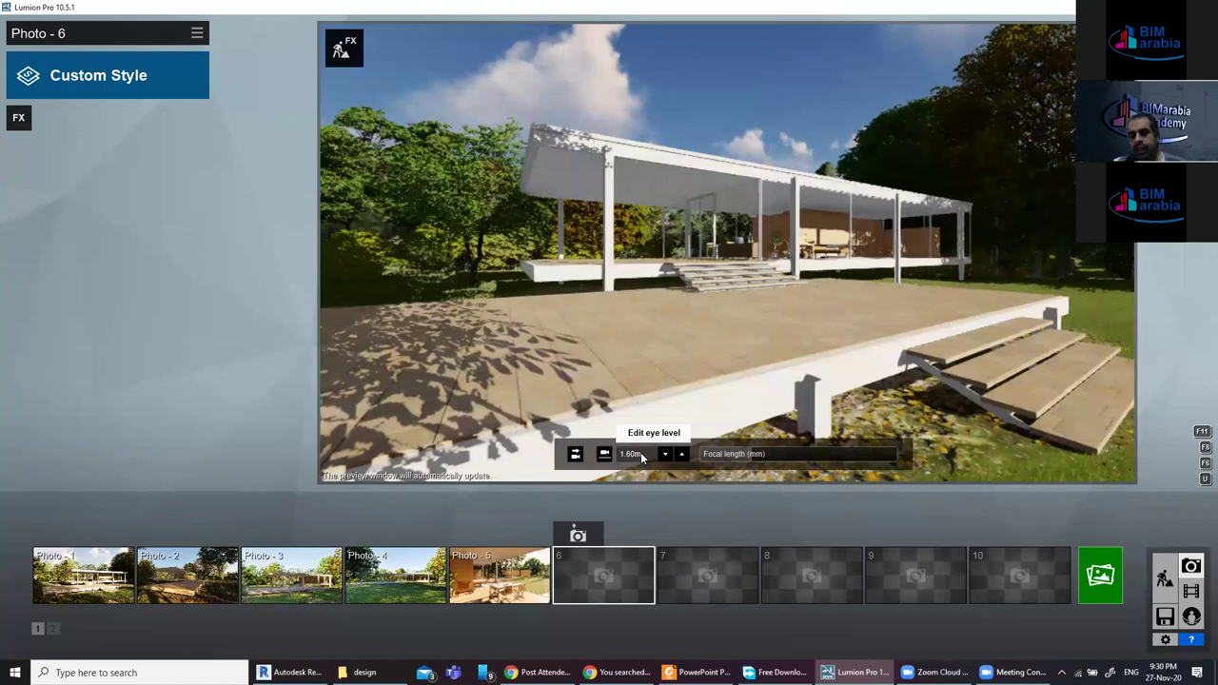
click(605, 455)
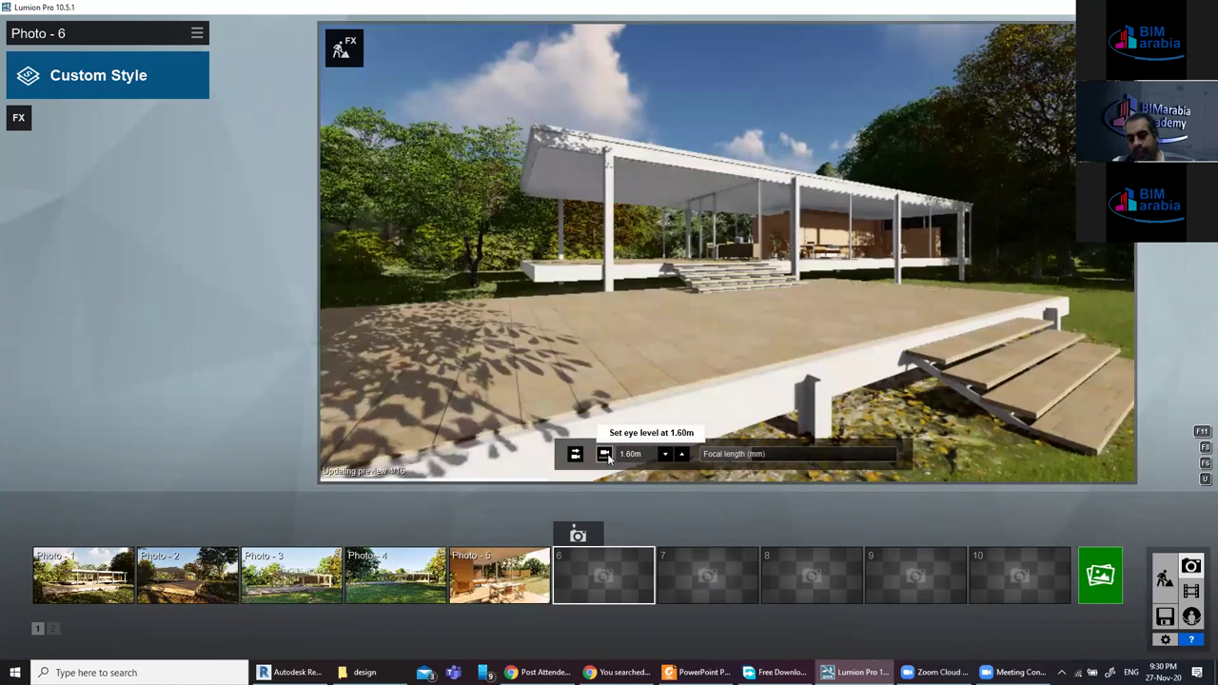
Adjust the focal length and shift the camera to frame the house and front steps.
mouse_move(758, 449)
mouse_down()
mouse_move(891, 456)
mouse_move(721, 451)
mouse_up()
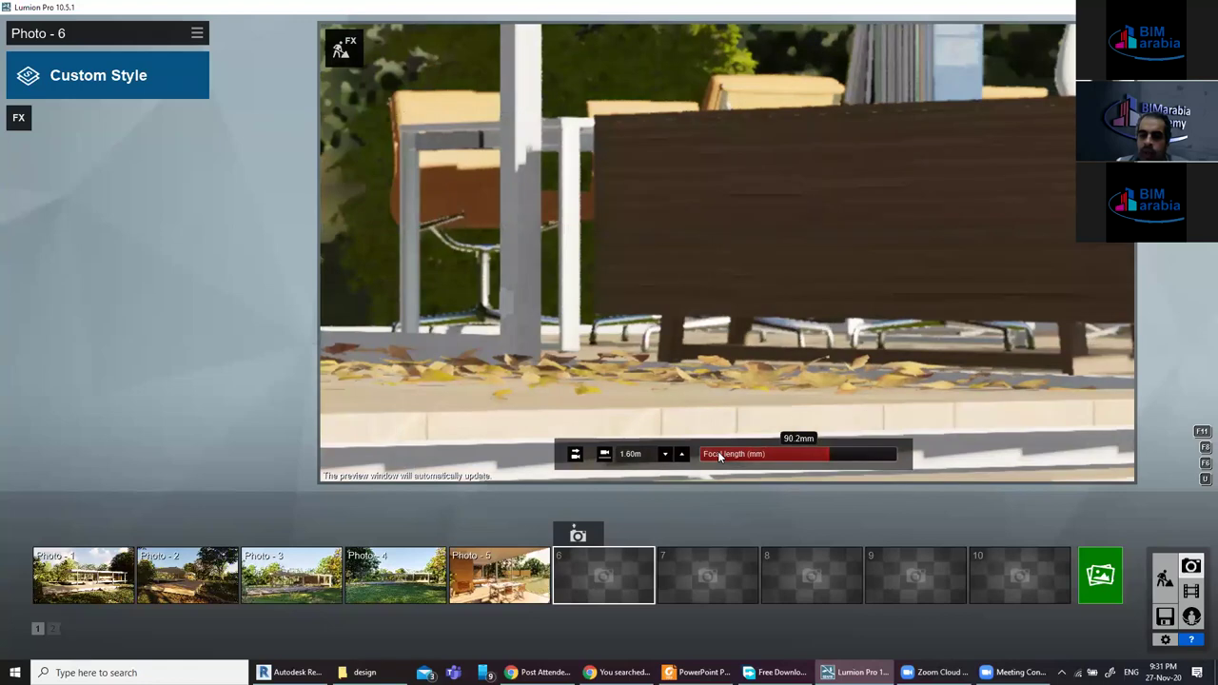
key(a)
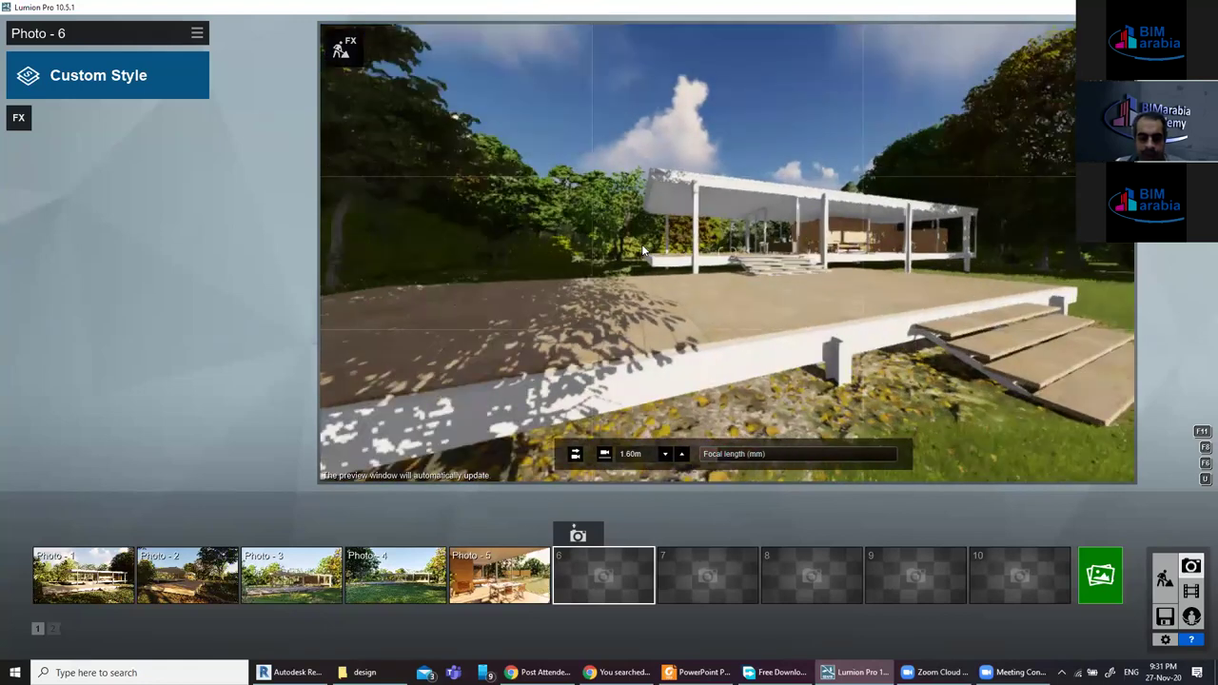
key(d)
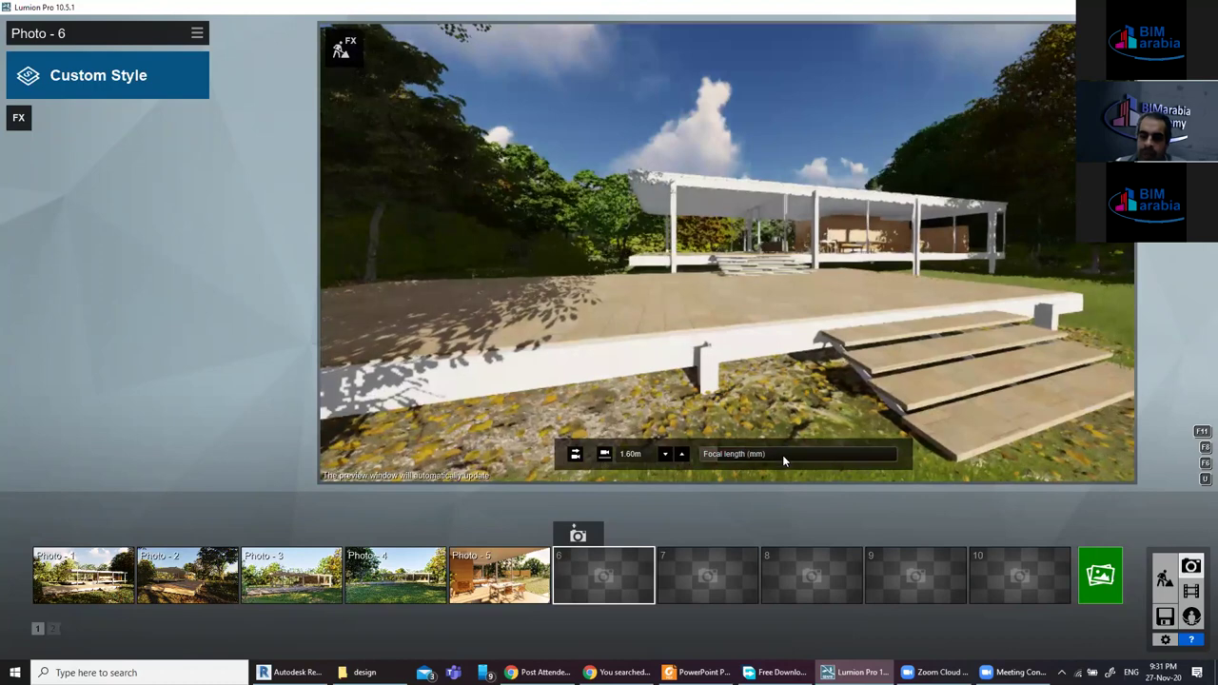
mouse_move(823, 456)
mouse_down()
mouse_move(896, 456)
mouse_move(707, 457)
mouse_up()
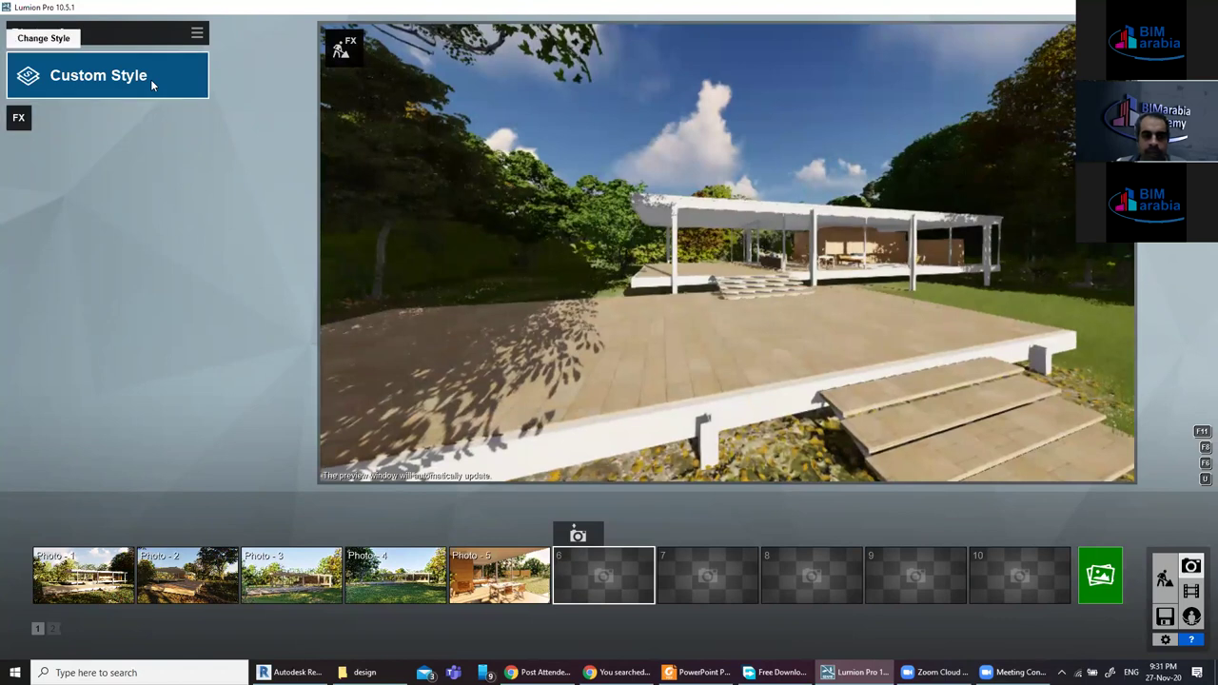
Try the Realistic, Daytime and Night styles on Photo 6, then settle on Dawn.
click(150, 79)
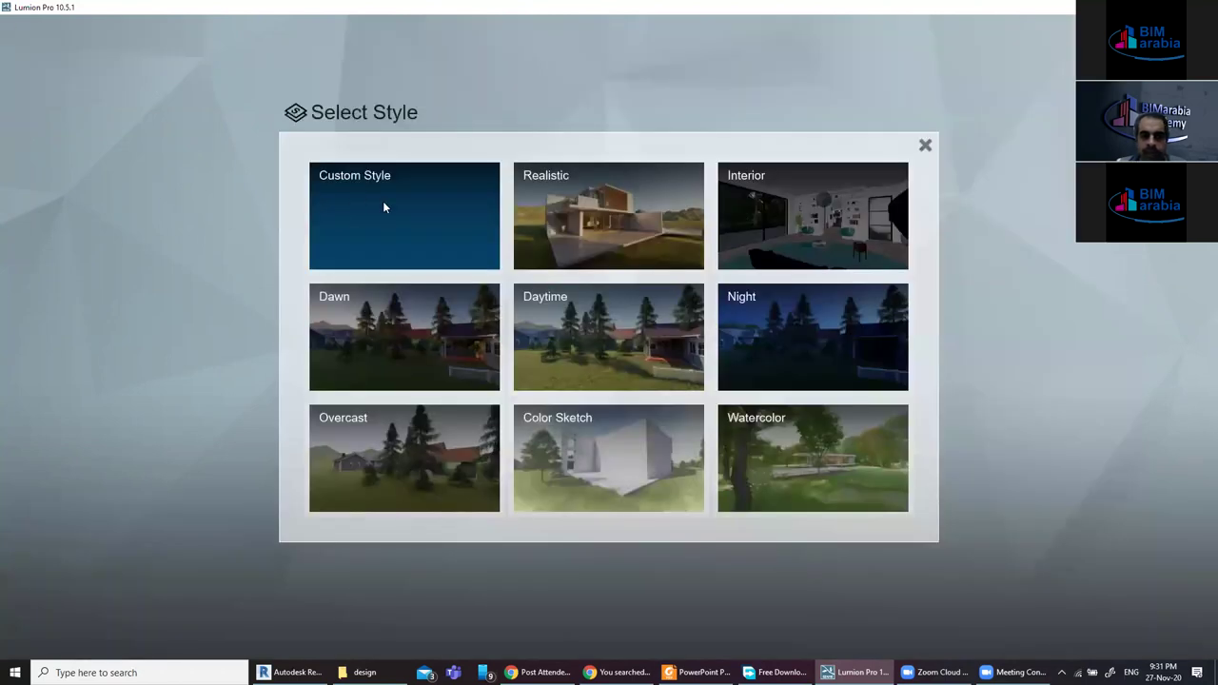
click(595, 212)
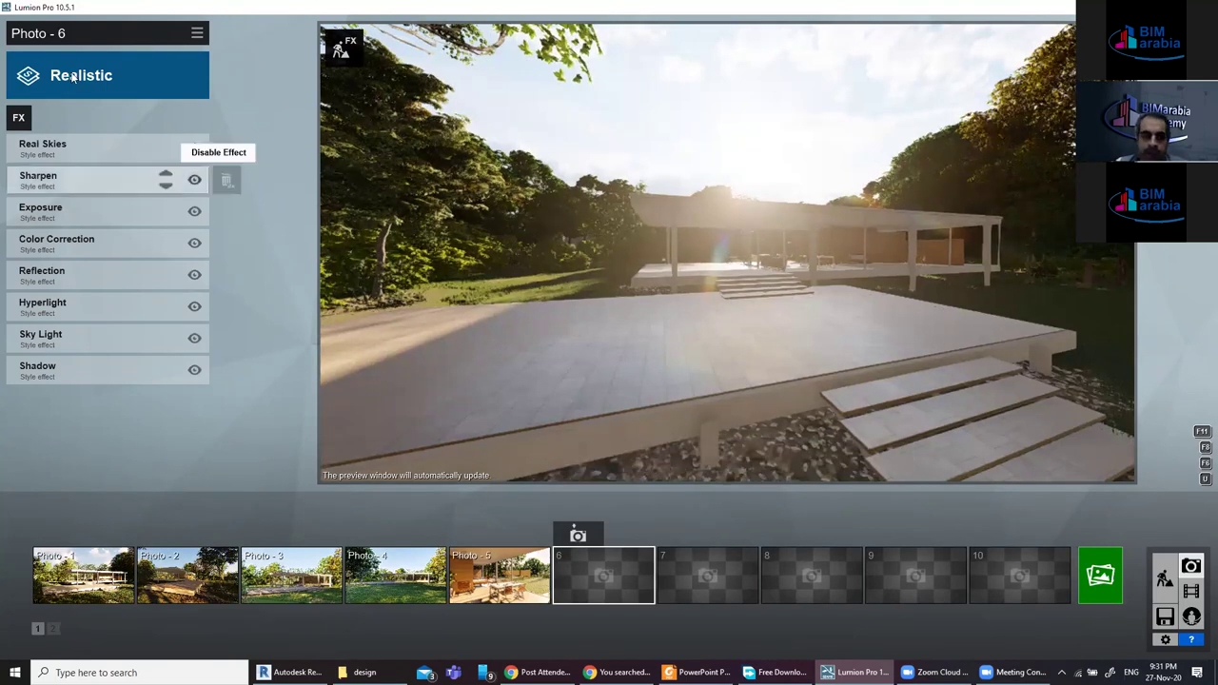
click(95, 76)
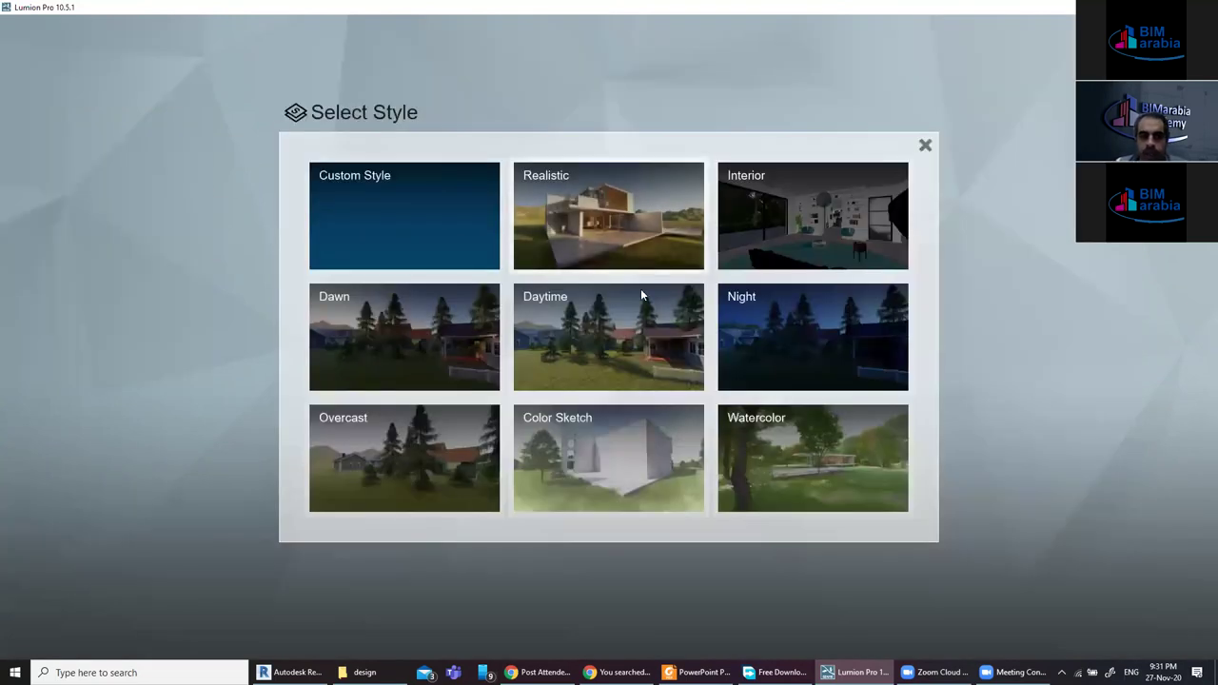
click(598, 347)
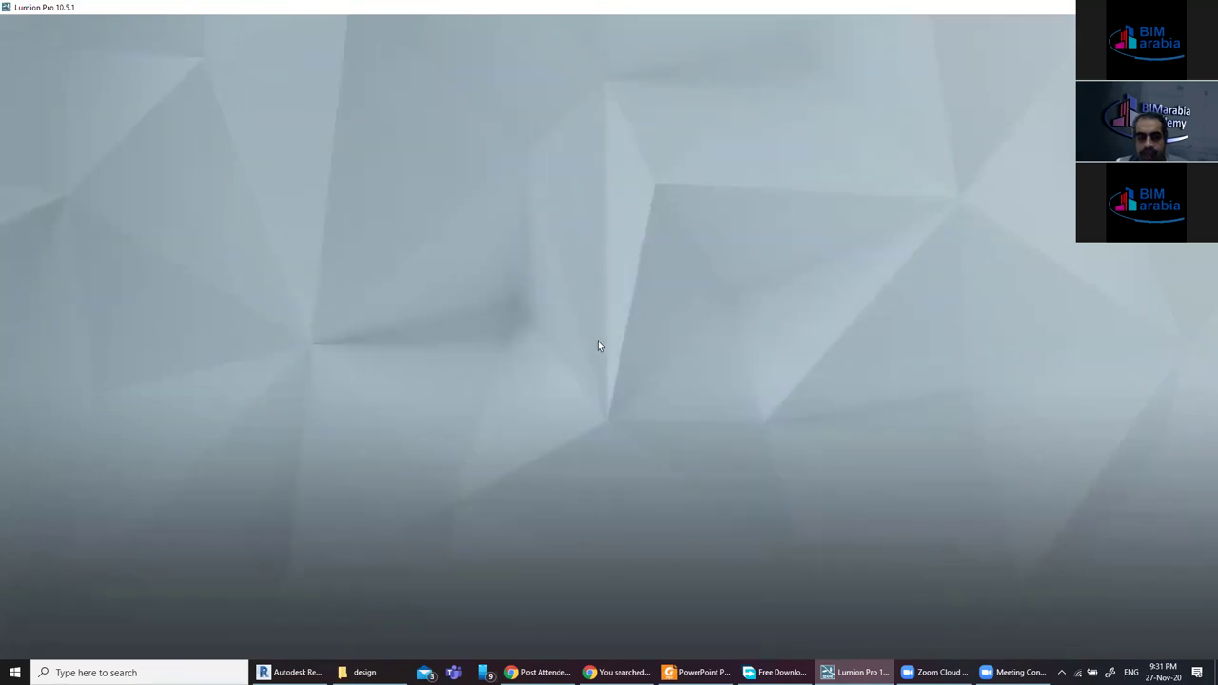
mouse_move(726, 252)
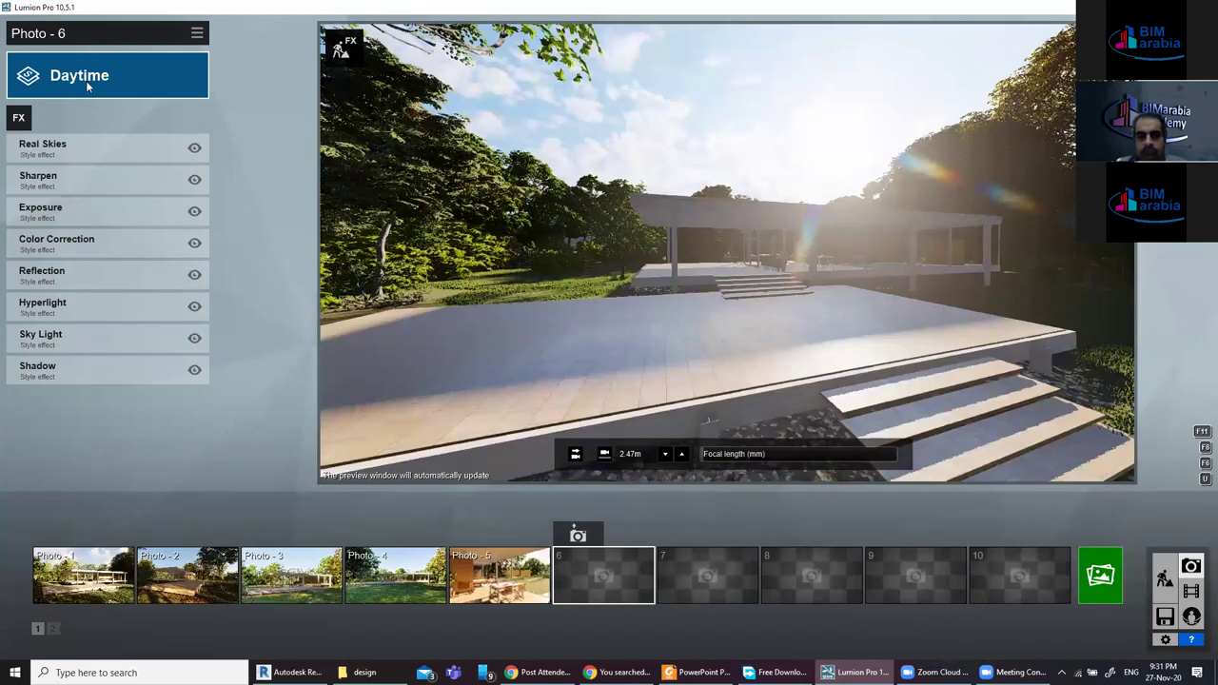
click(88, 85)
click(799, 334)
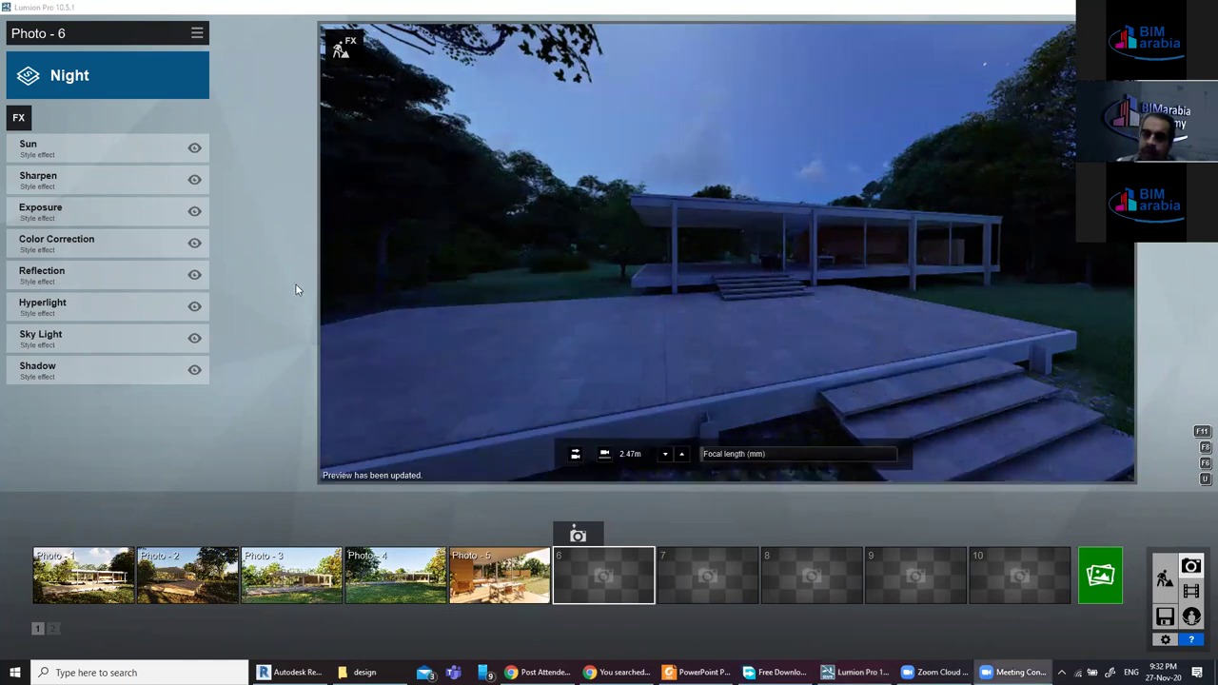
click(67, 76)
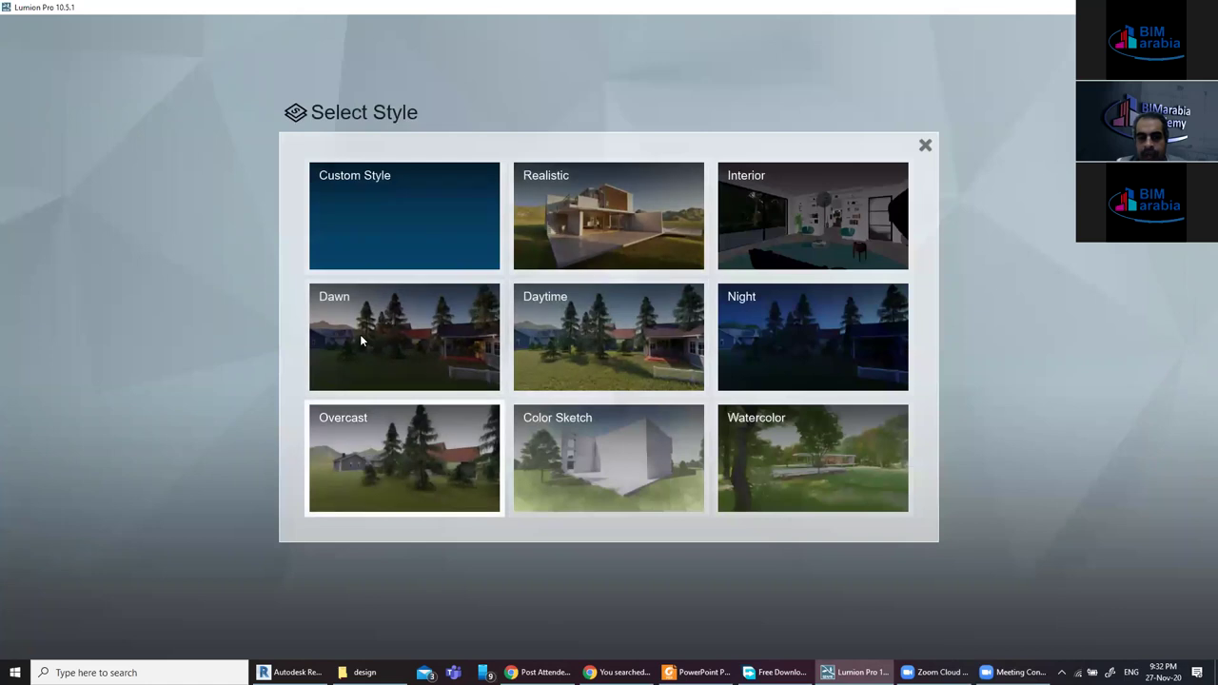
click(362, 335)
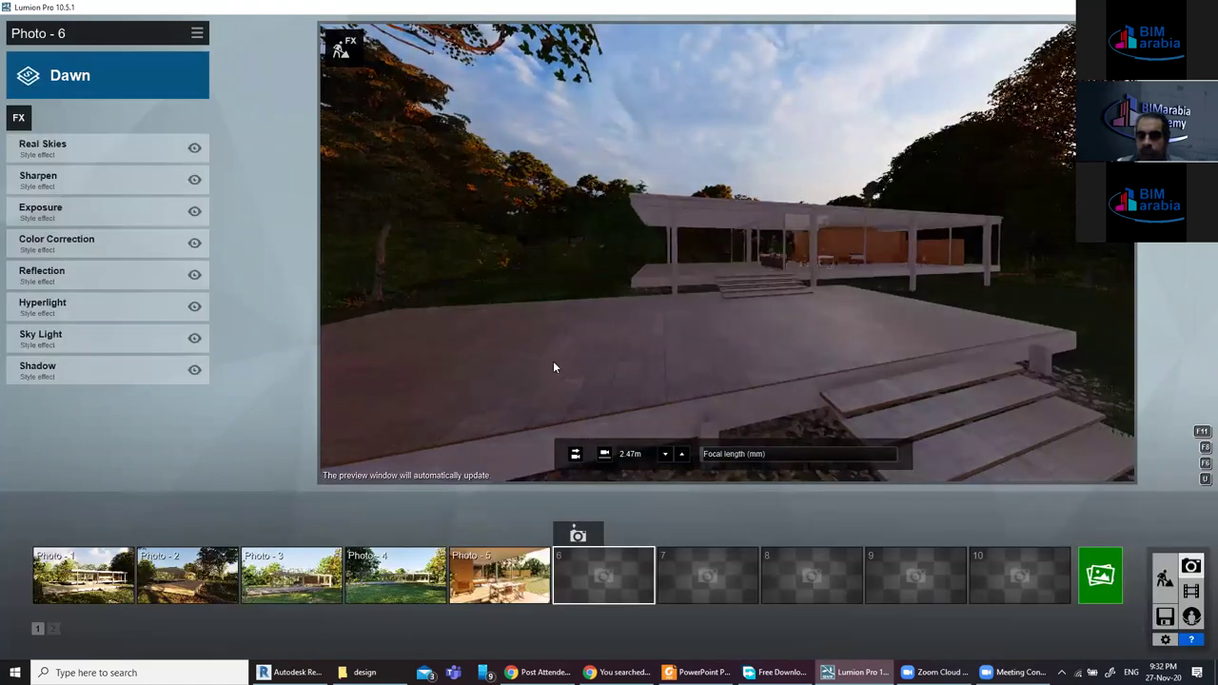
Store the dawn exterior in slot 6 and the interior dining view in slot 7, then reselect Photo - 6.
click(590, 541)
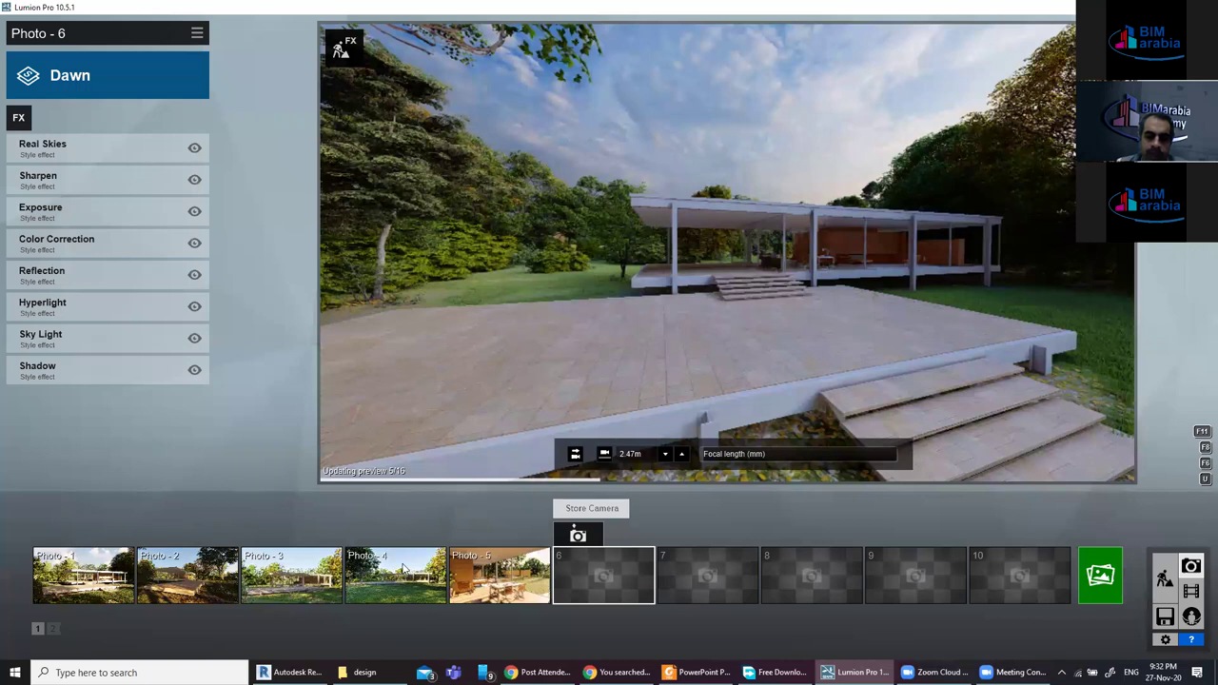
key(ctrl+6)
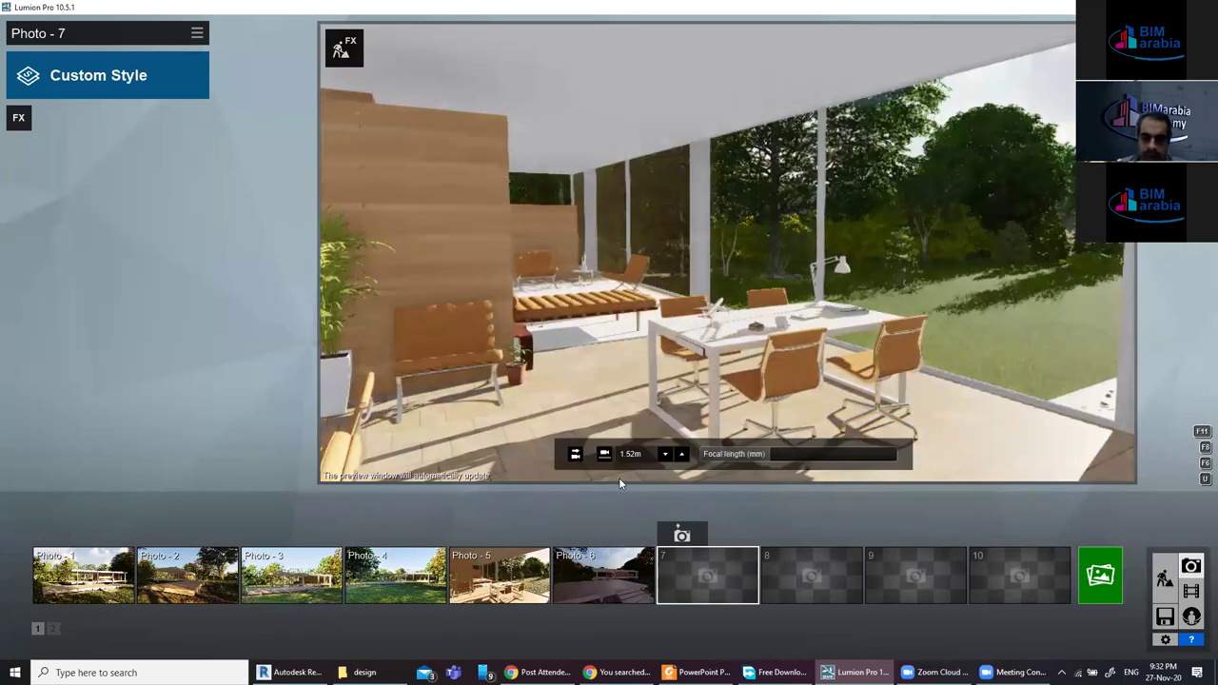
click(681, 534)
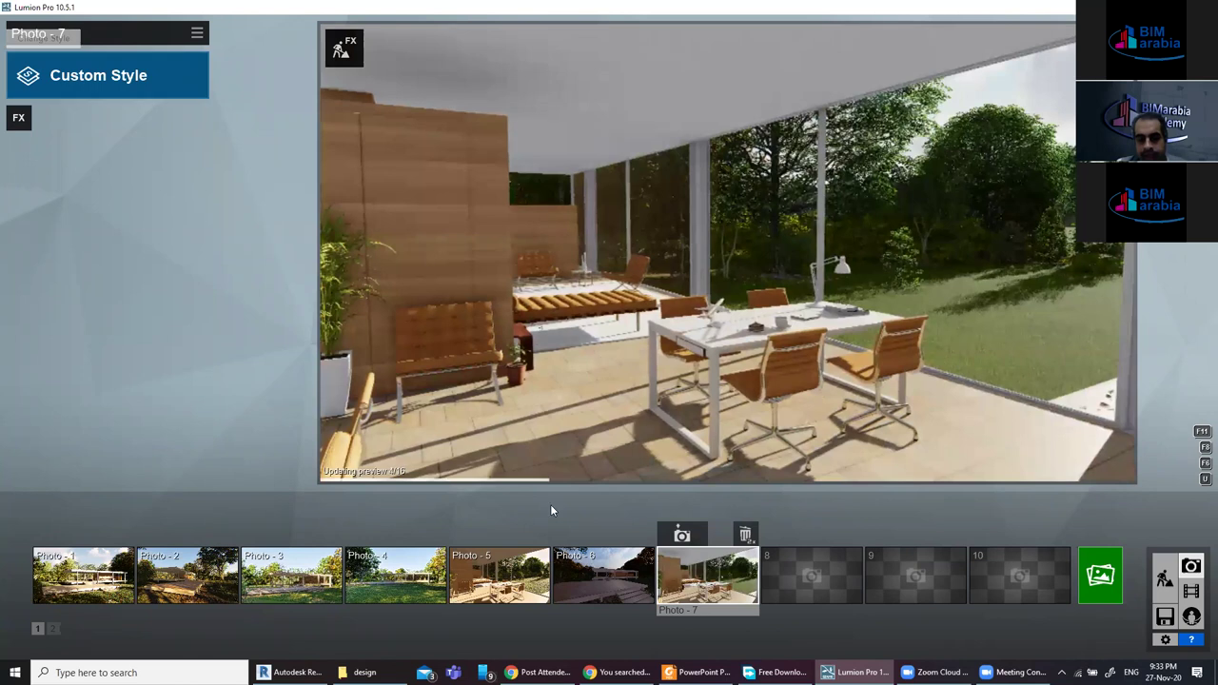
mouse_move(603, 574)
click(588, 528)
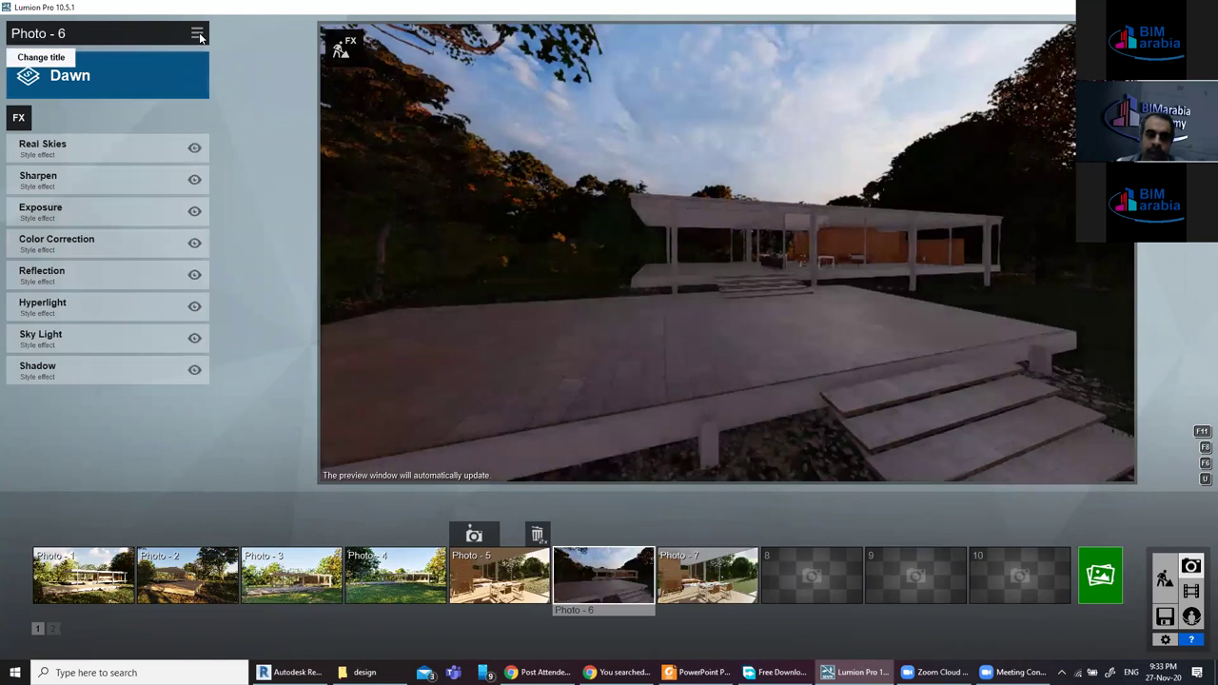
Copy Photo 6's effects and try pasting them onto Photo 7.
click(198, 36)
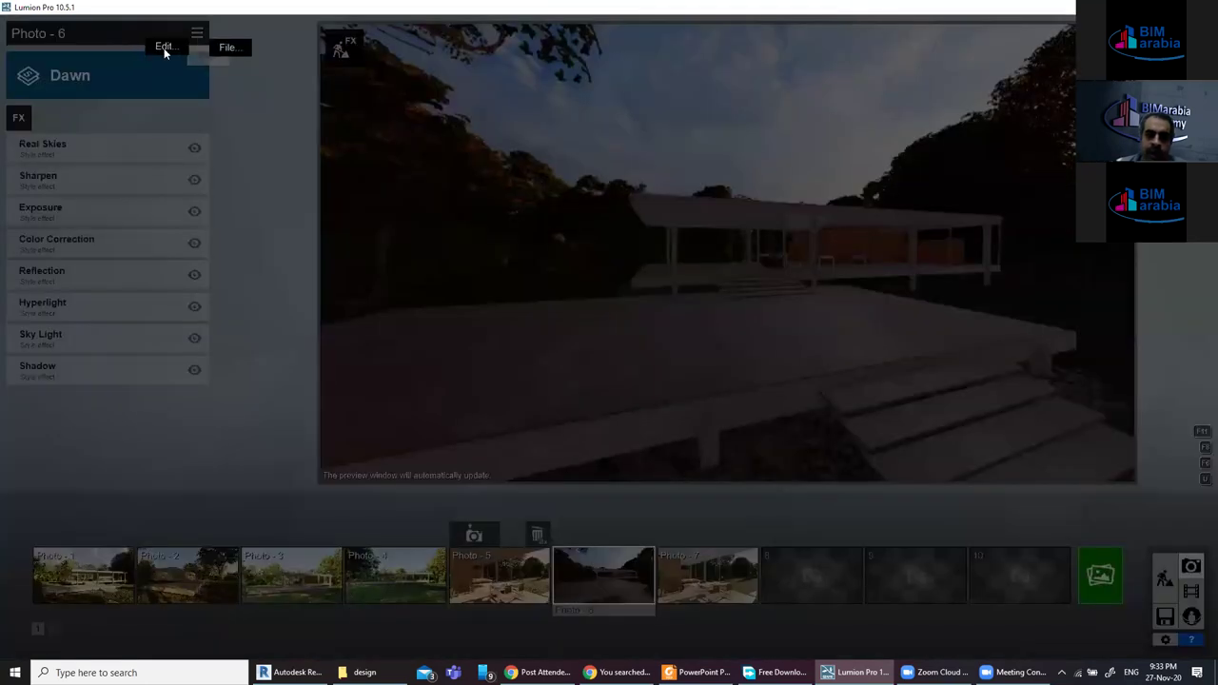
click(164, 48)
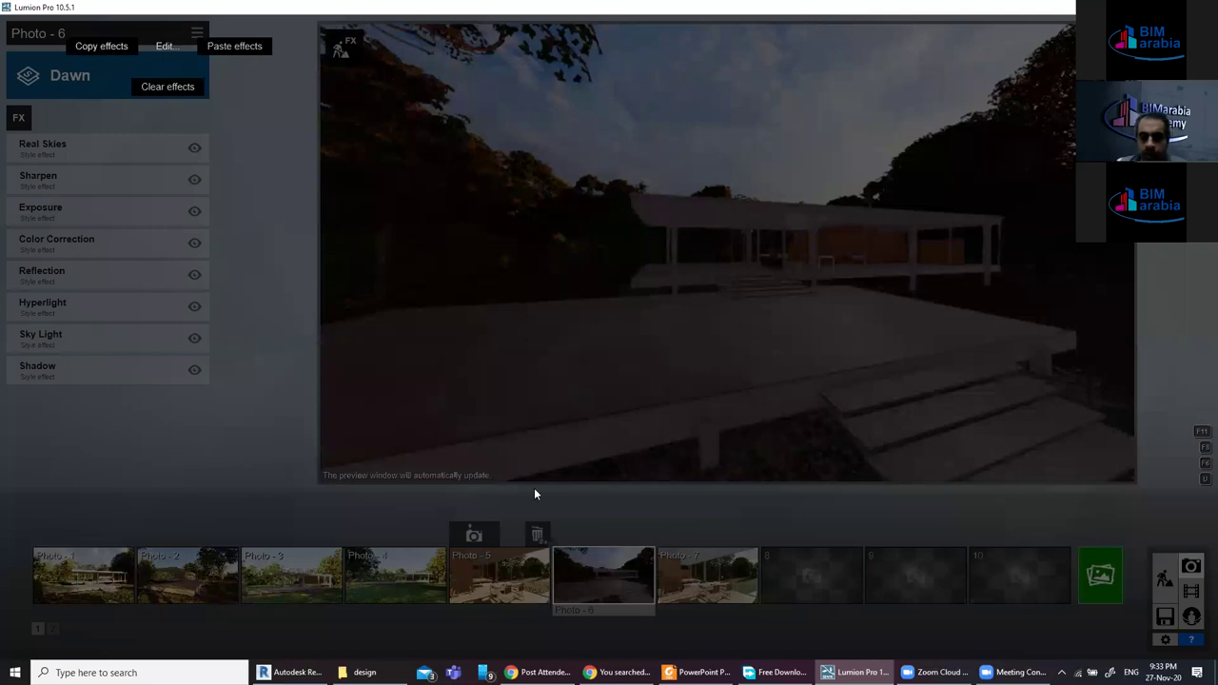
click(797, 578)
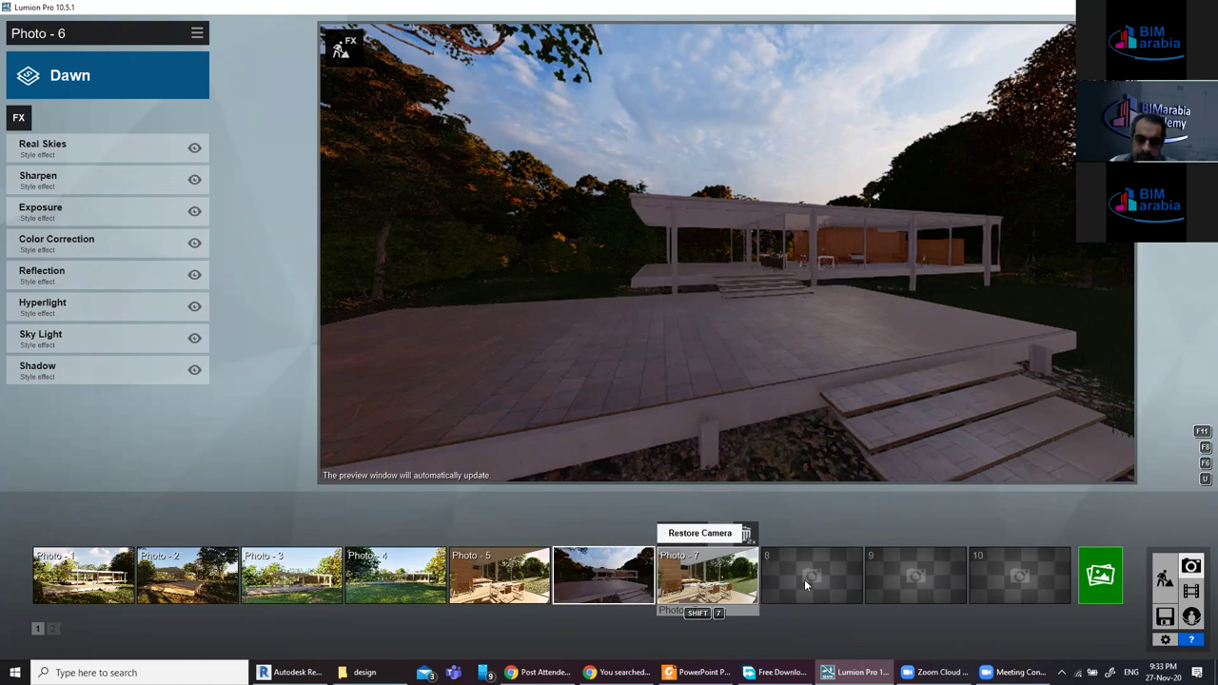
click(707, 576)
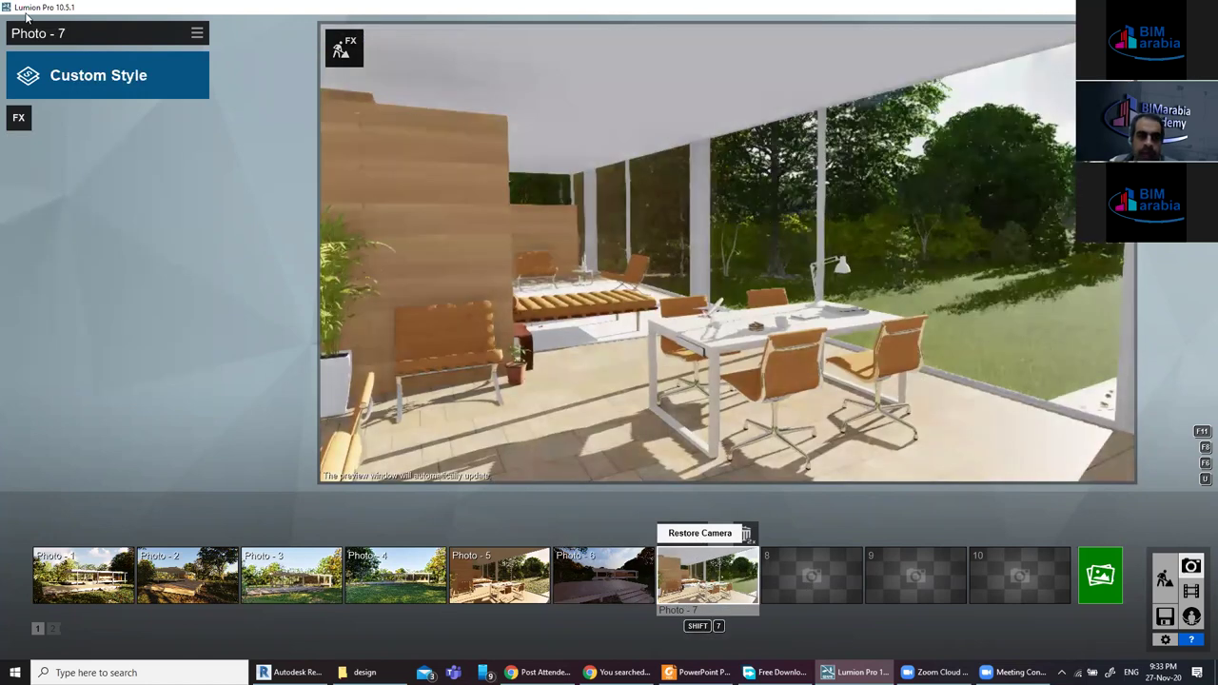
click(193, 48)
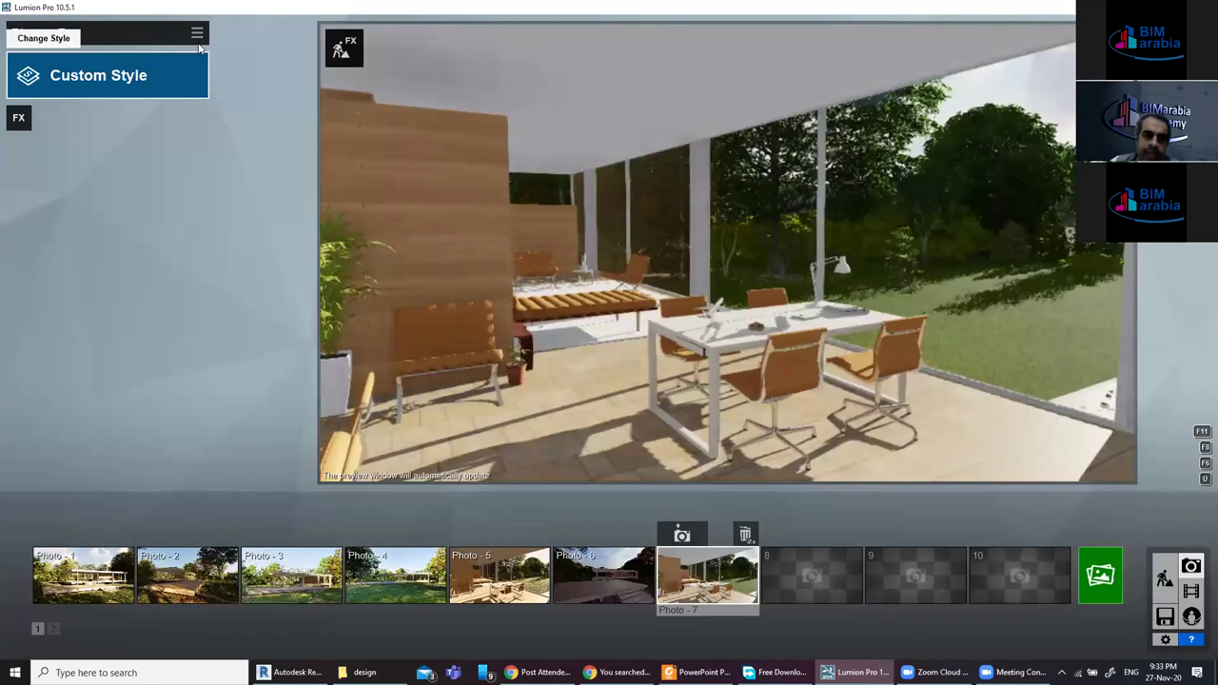
click(197, 34)
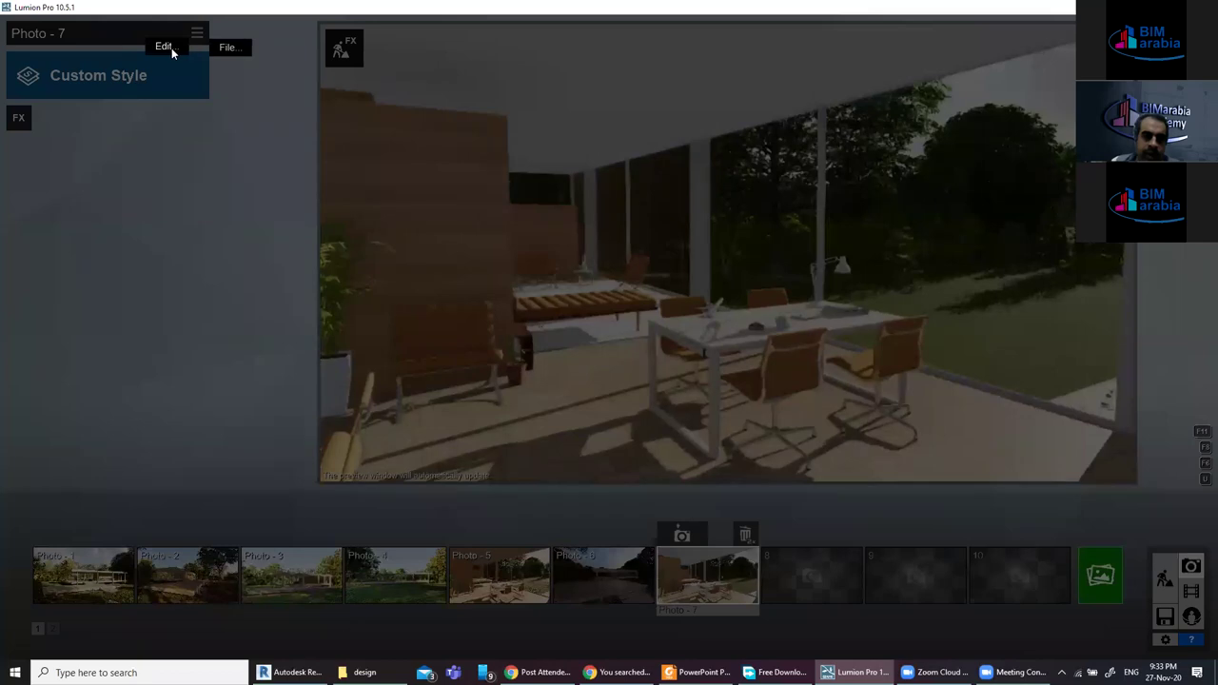
click(171, 47)
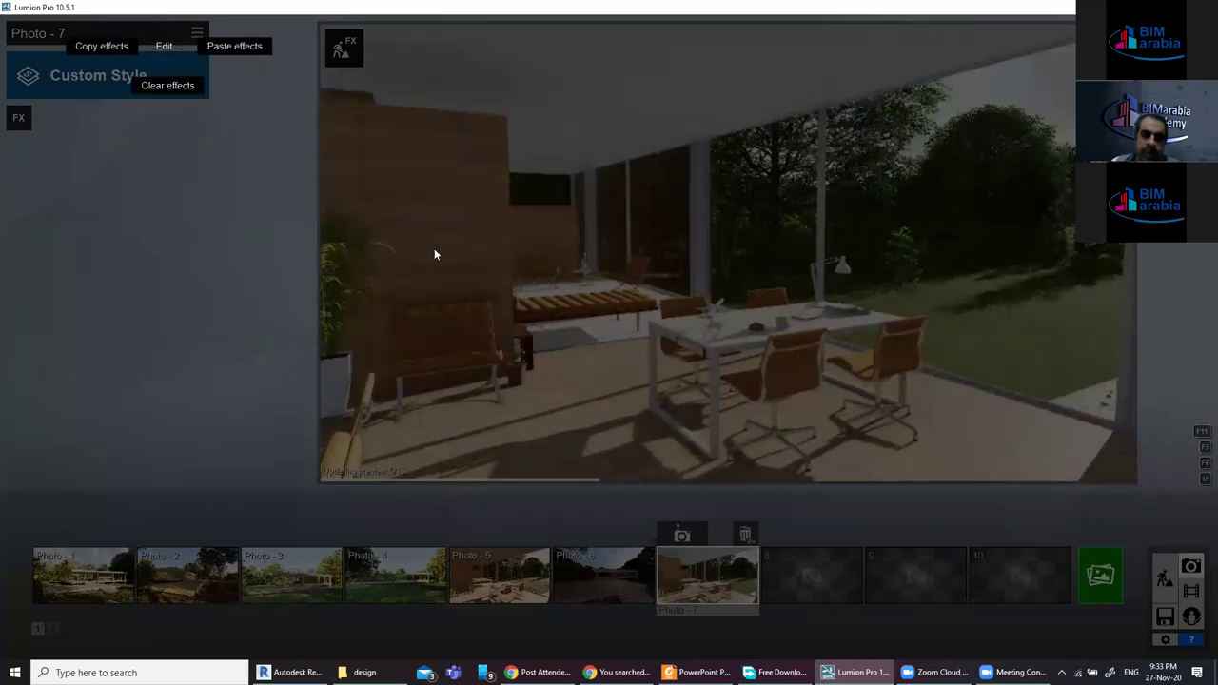
click(233, 189)
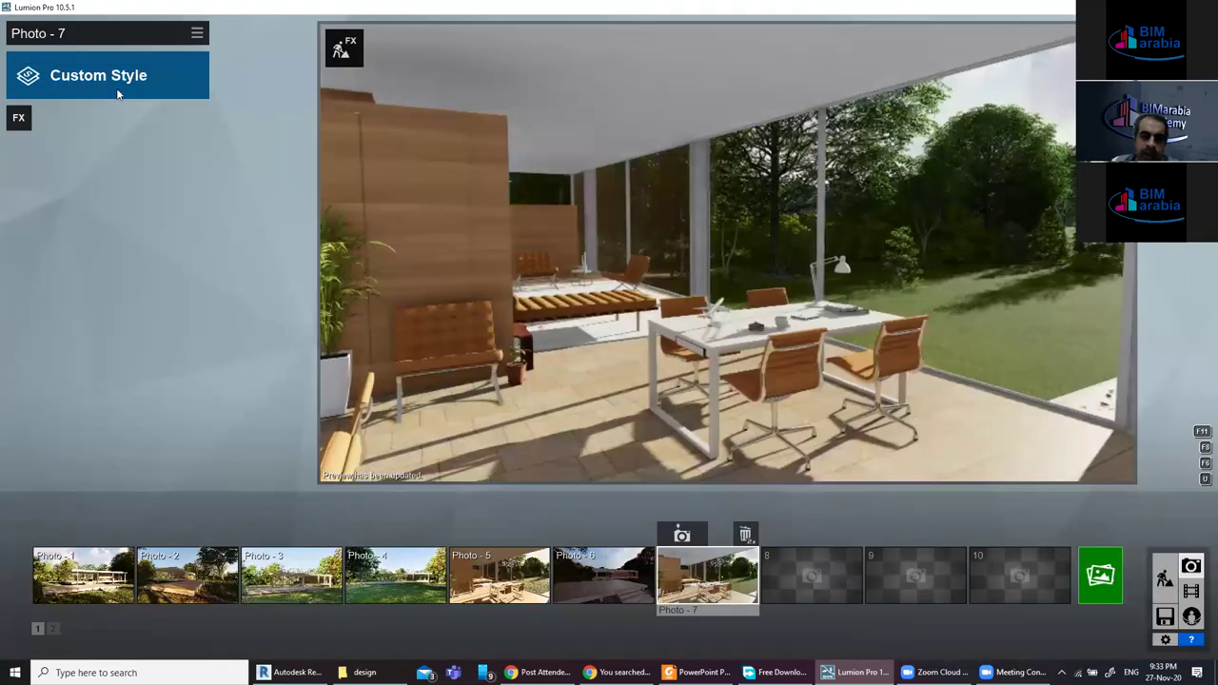
click(197, 35)
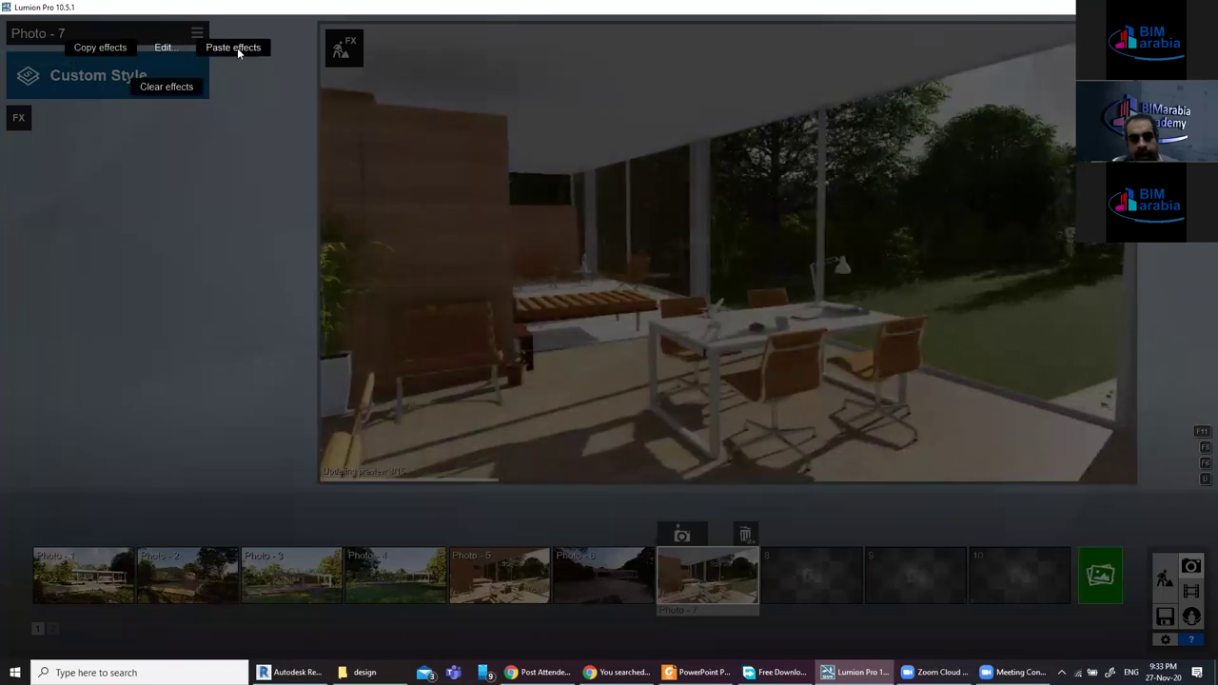
click(194, 231)
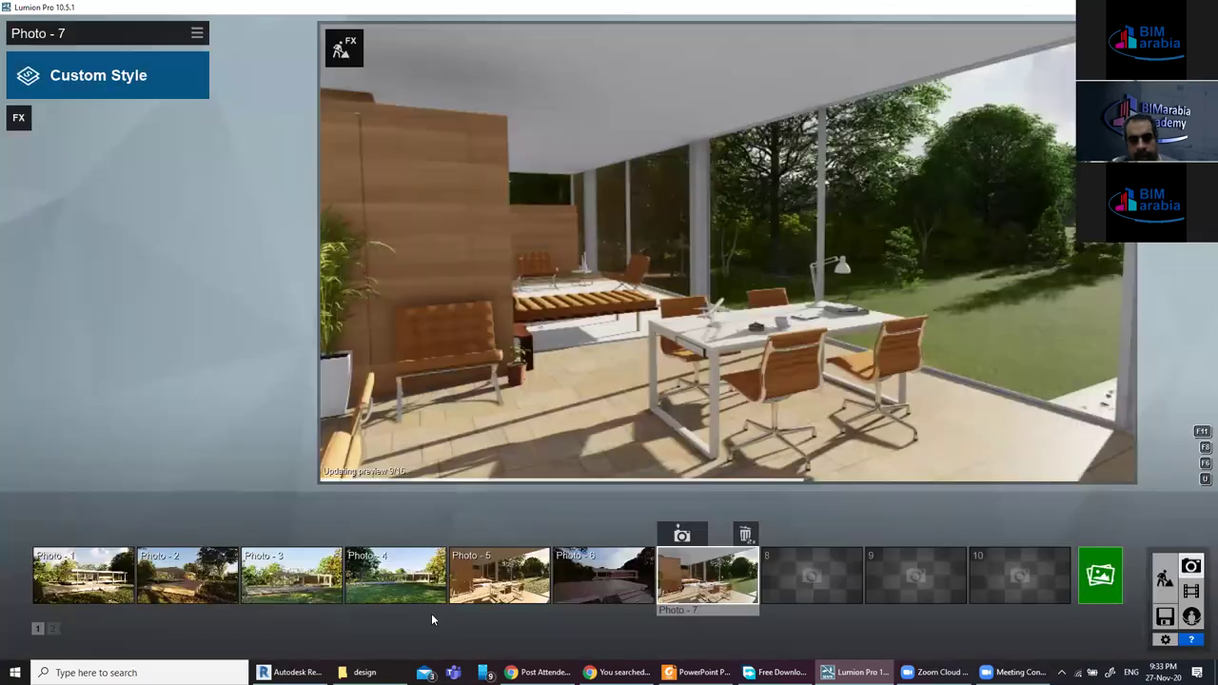
Copy Photo 5's Interior style effects and paste them onto Photo 7.
click(492, 590)
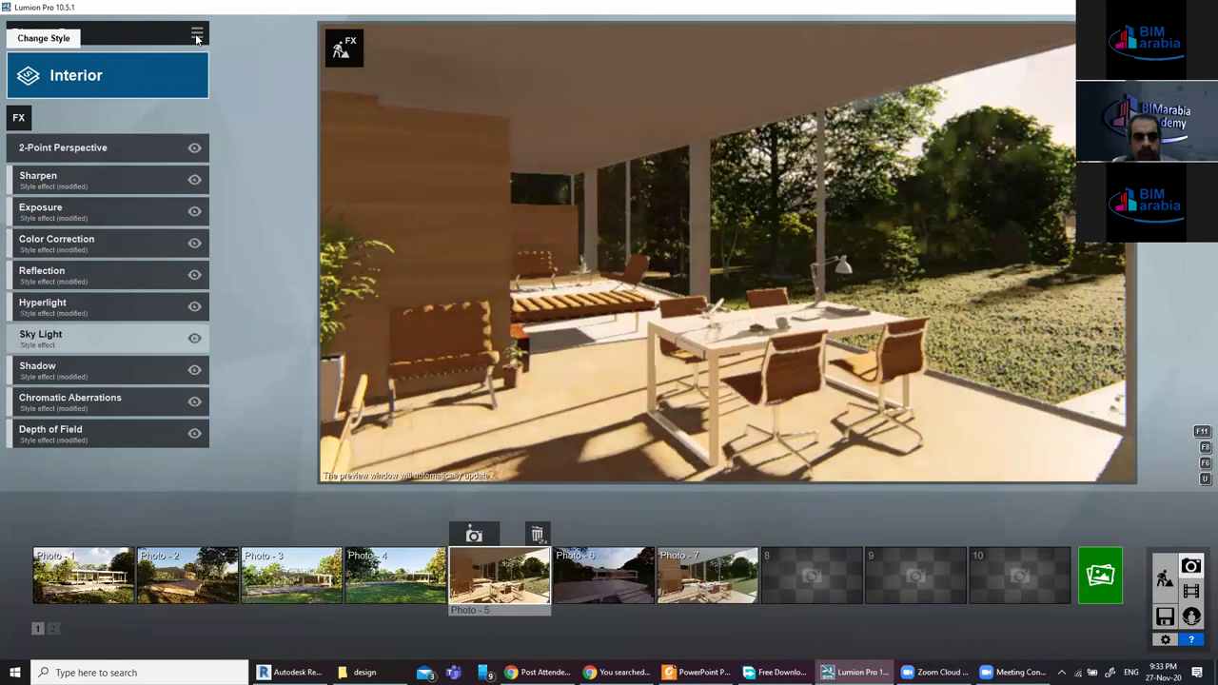
click(196, 35)
mouse_move(162, 49)
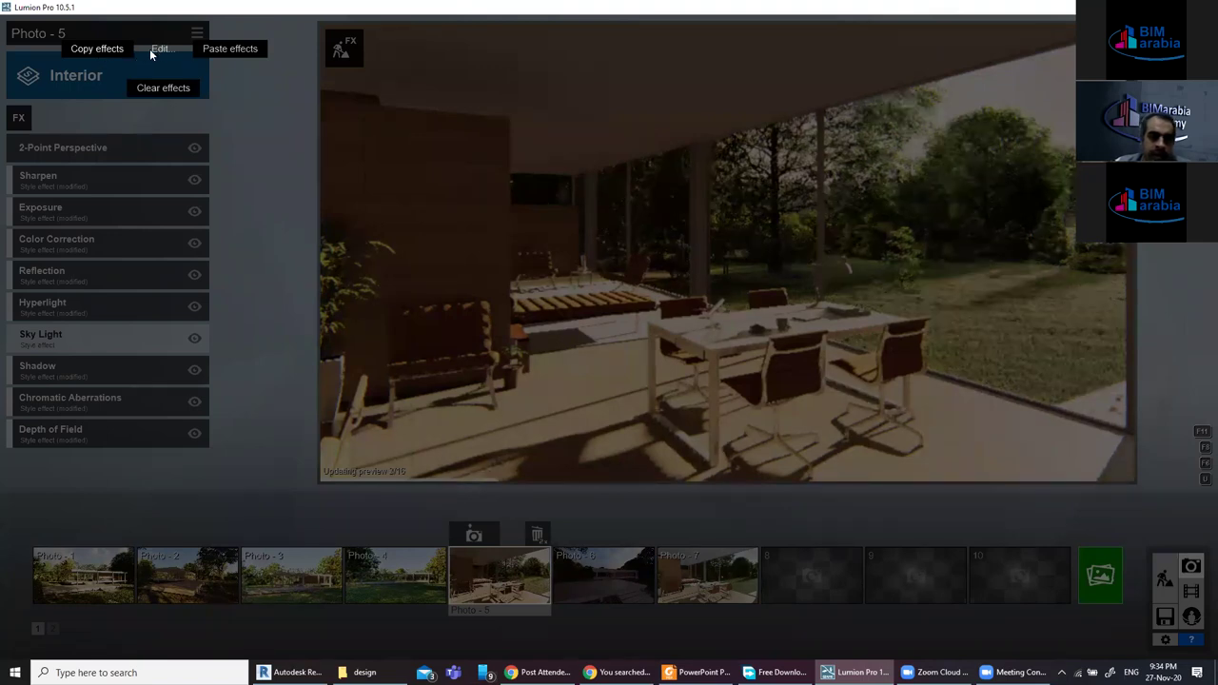
click(96, 49)
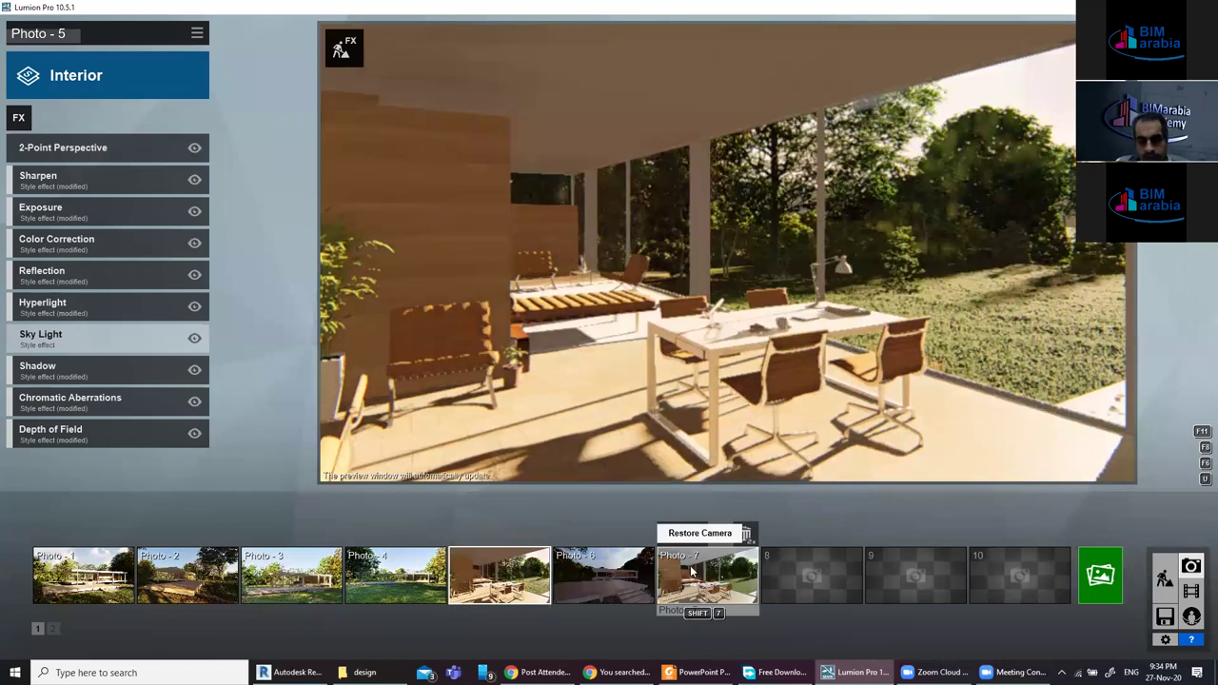
click(692, 571)
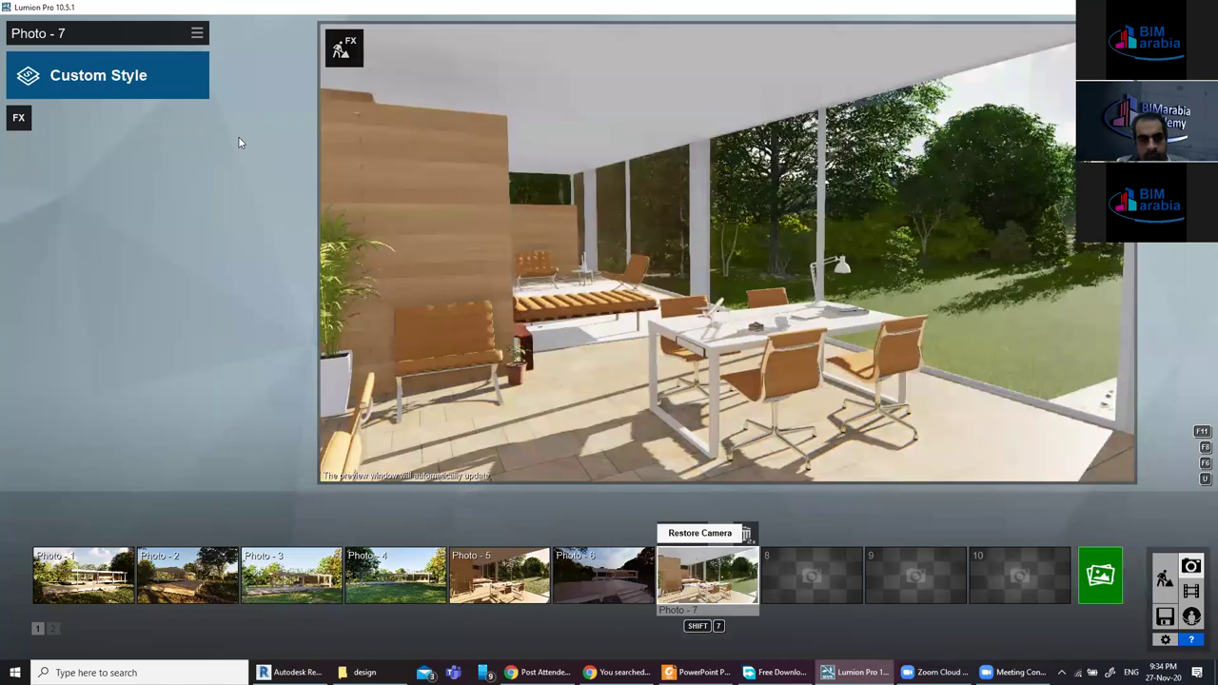
click(197, 35)
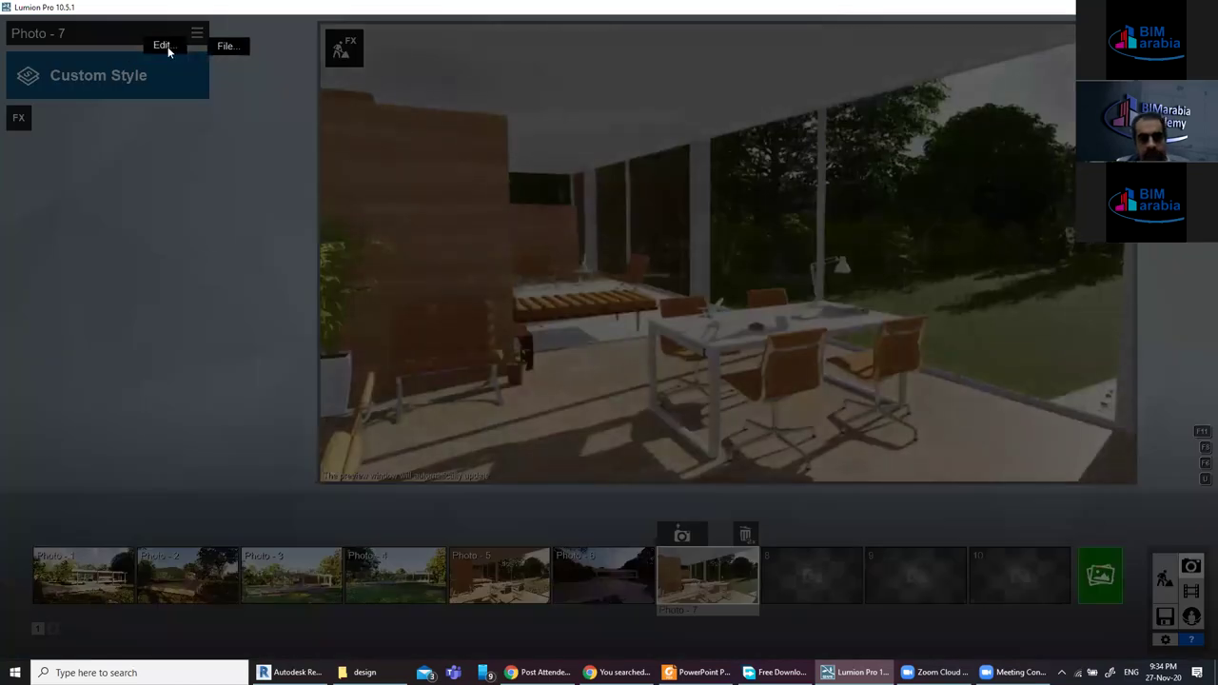
click(229, 45)
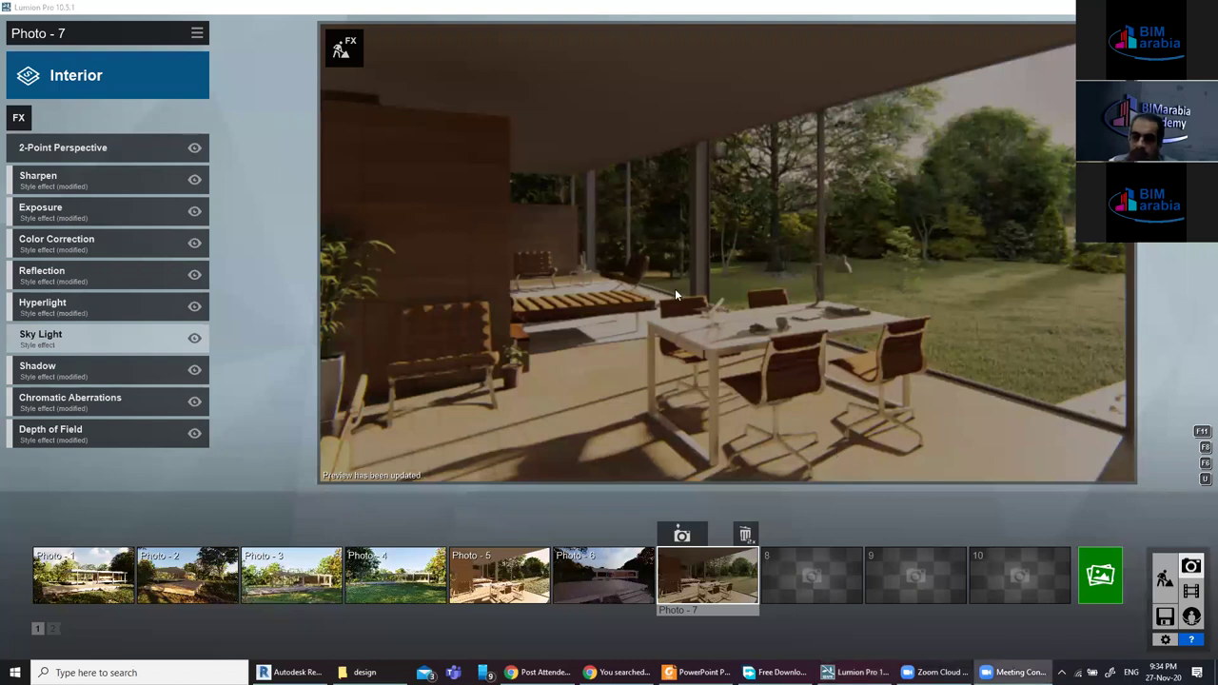
Store the terrace view past the glass corner toward the dining furniture as Photo 8, then create Photo 9.
click(831, 578)
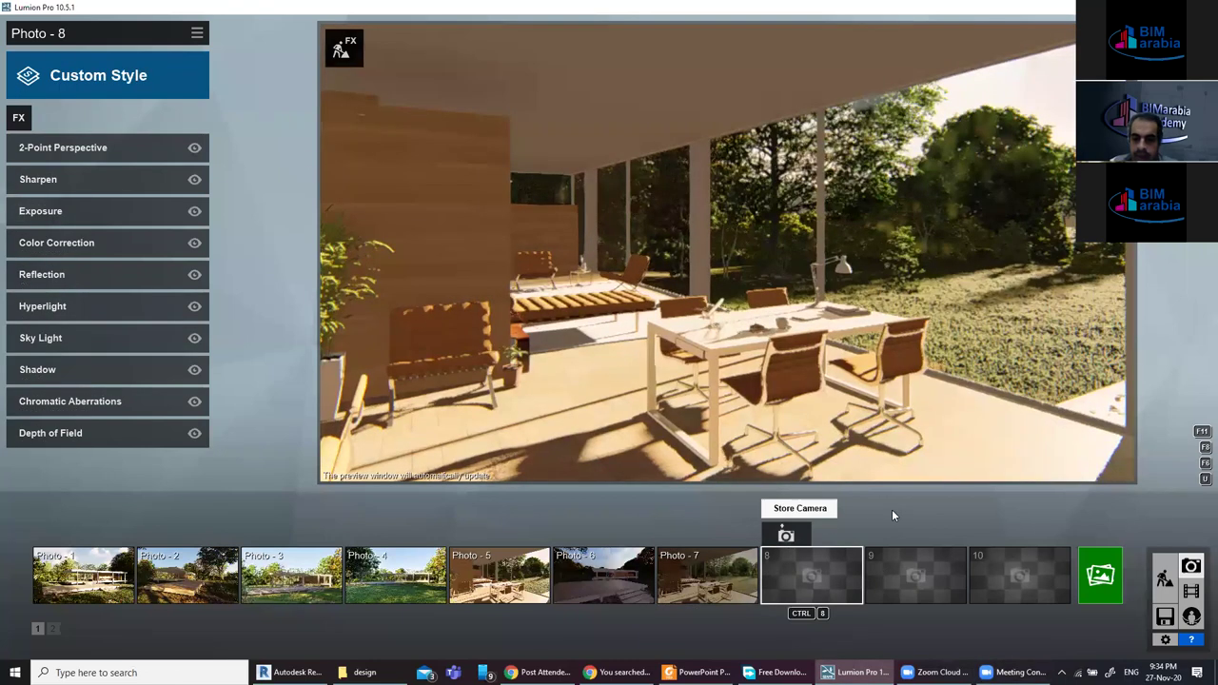
click(786, 536)
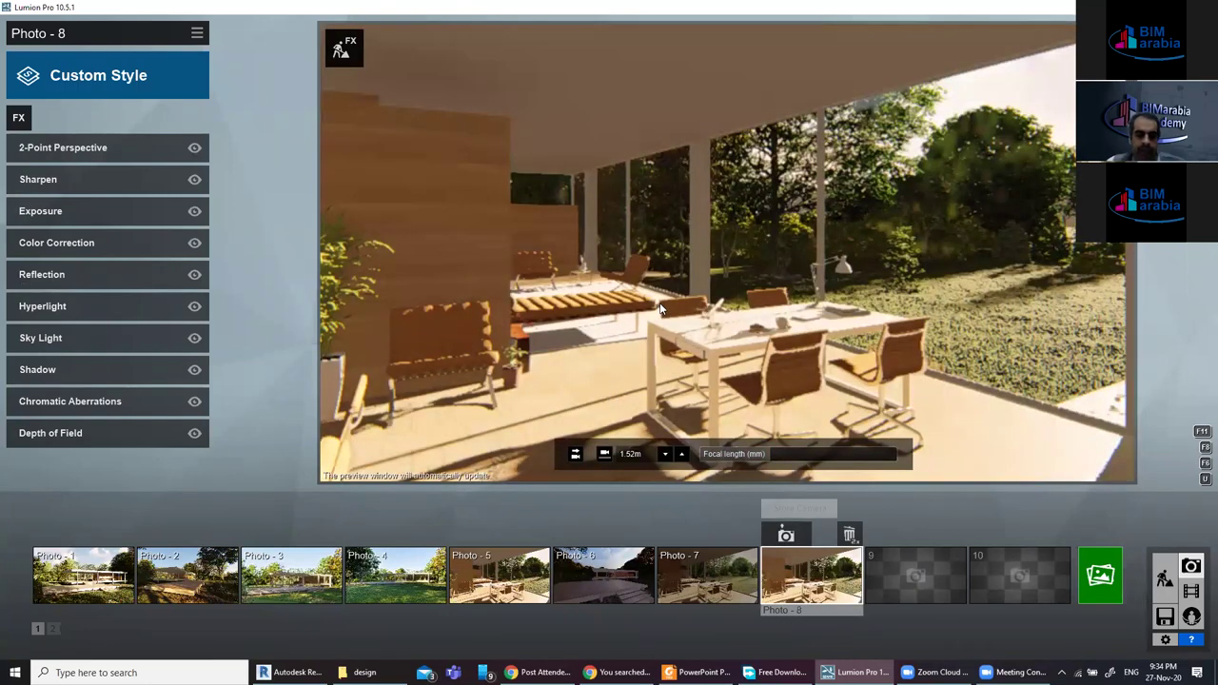
scroll(734, 306, up, 2)
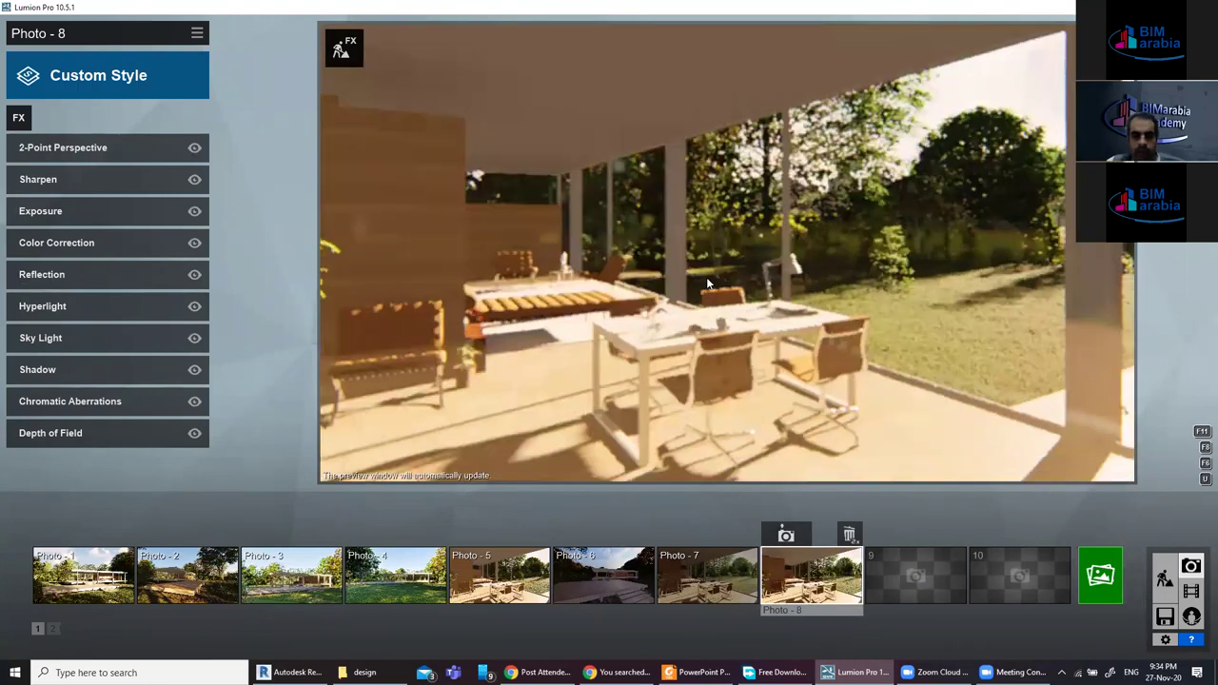
right_drag(734, 306, 837, 304)
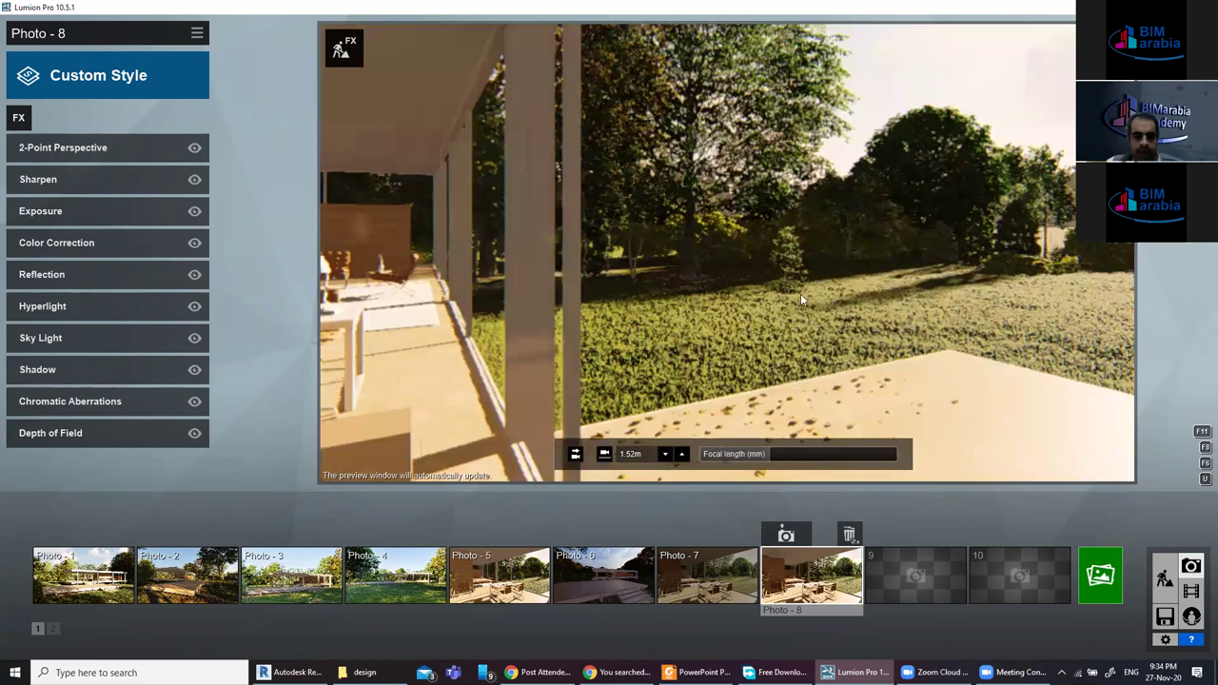
right_drag(710, 293, 708, 292)
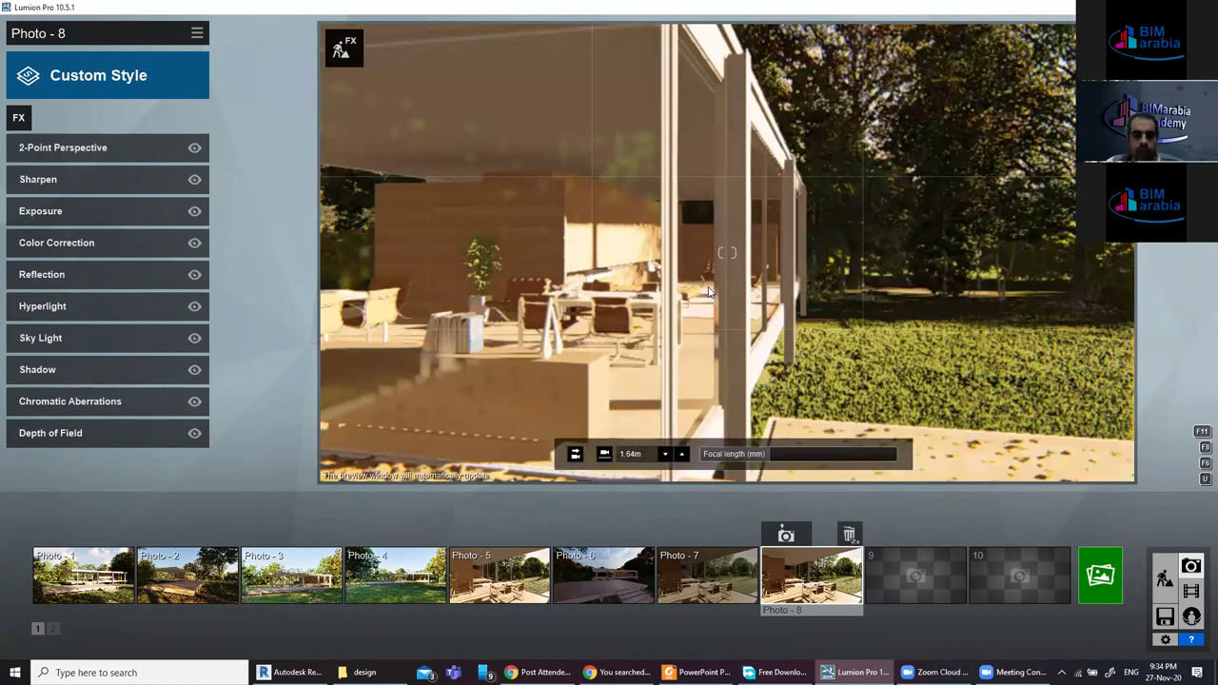
scroll(708, 292, down, 3)
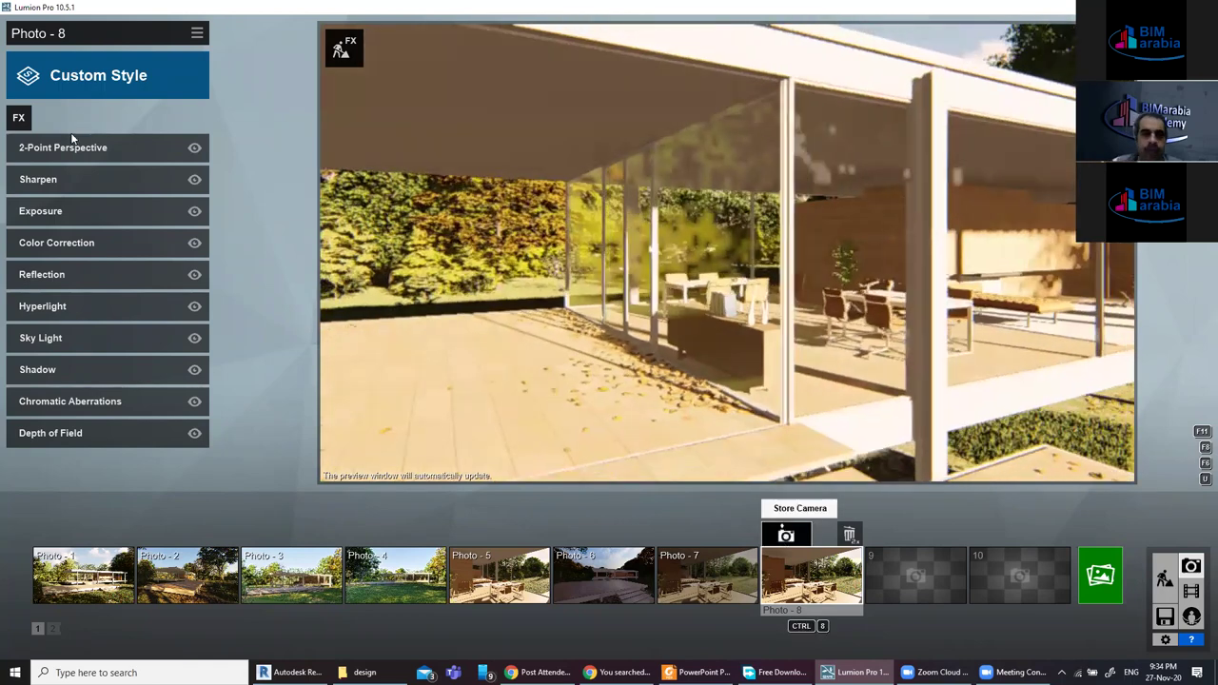
click(842, 606)
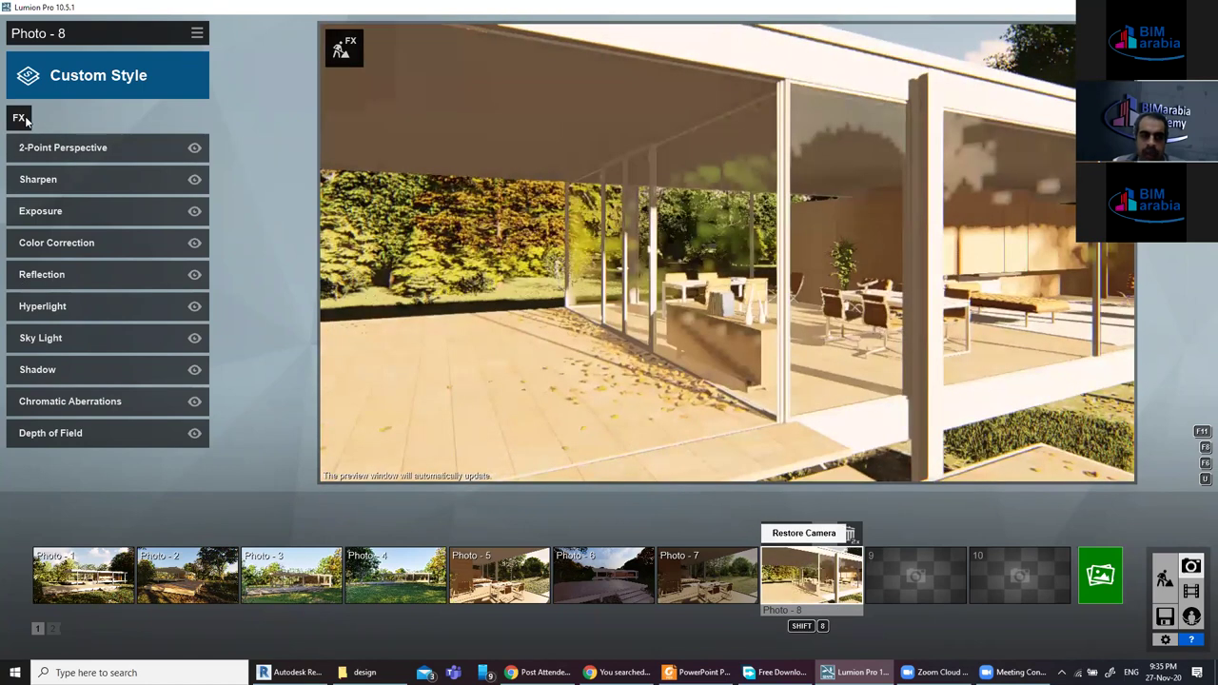
mouse_move(916, 576)
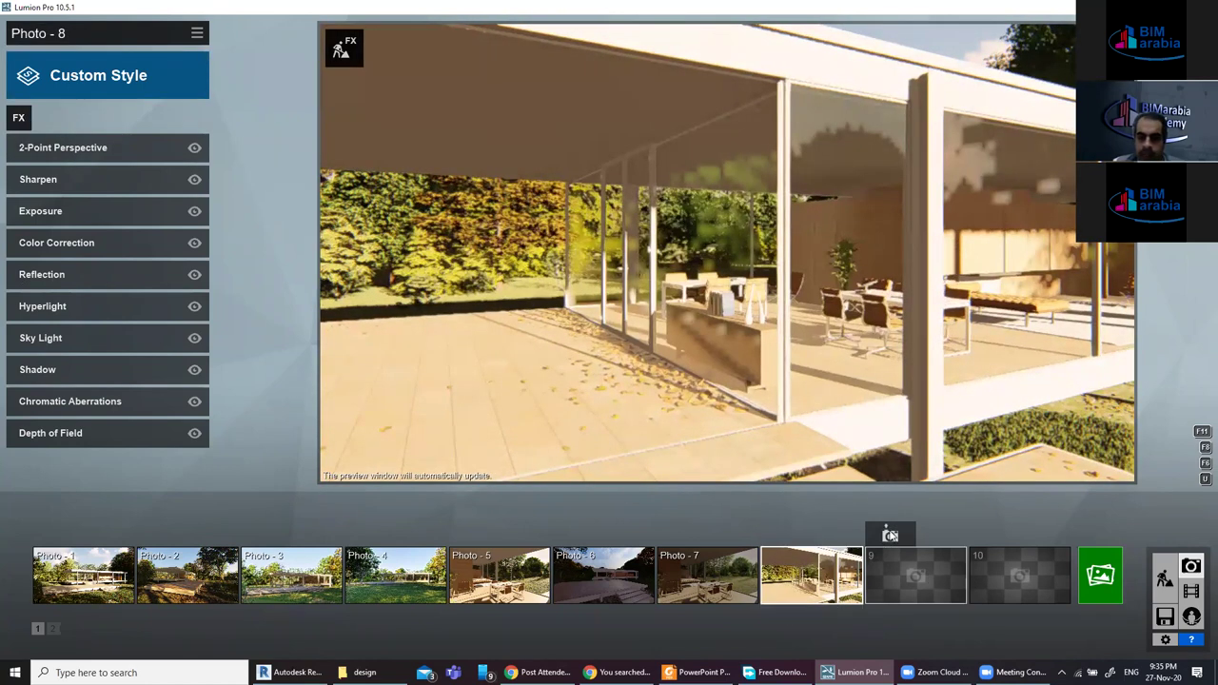
click(890, 536)
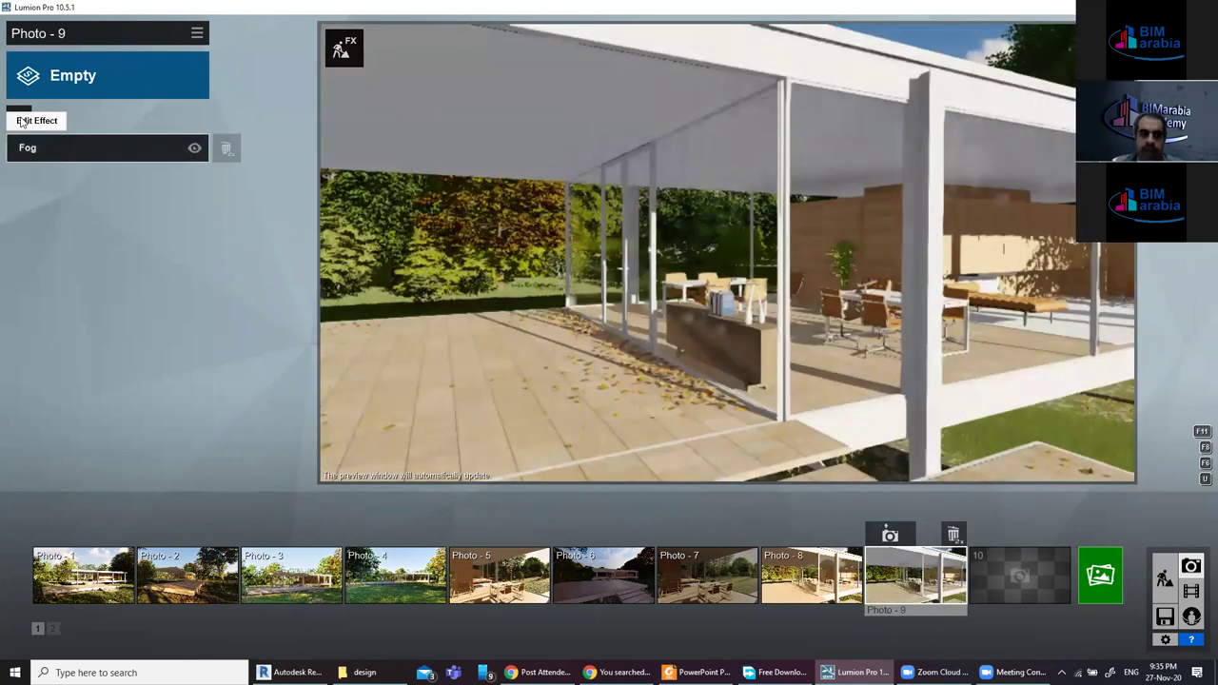
click(20, 118)
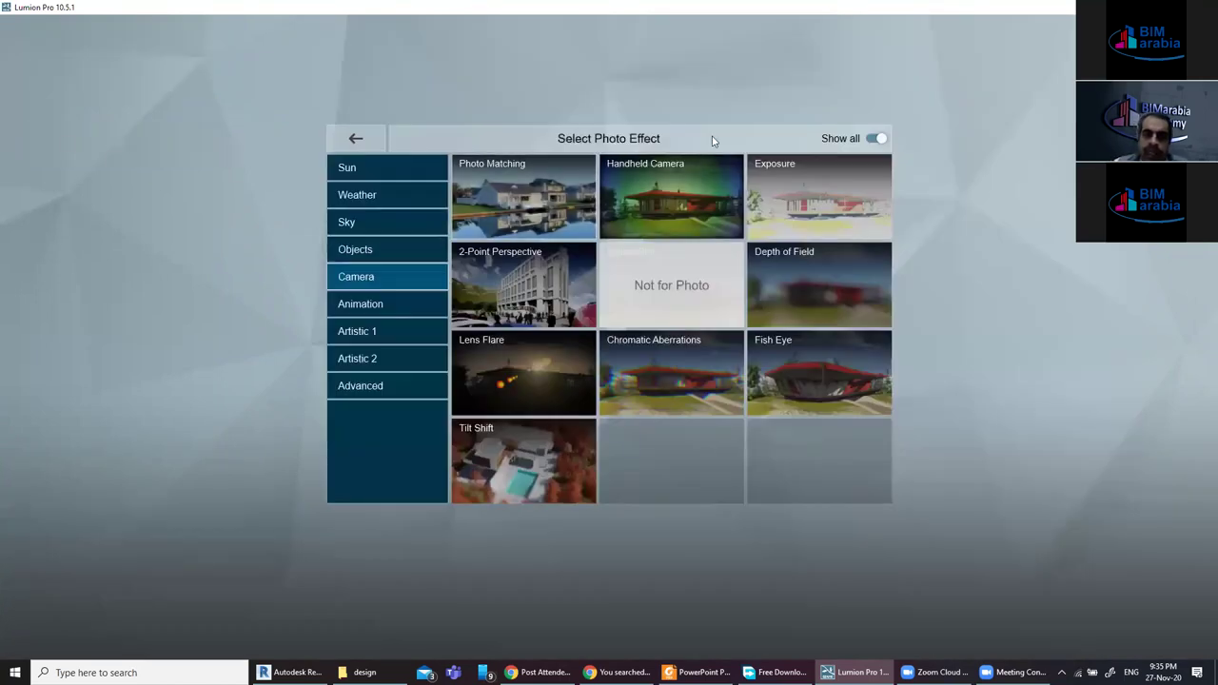
click(875, 139)
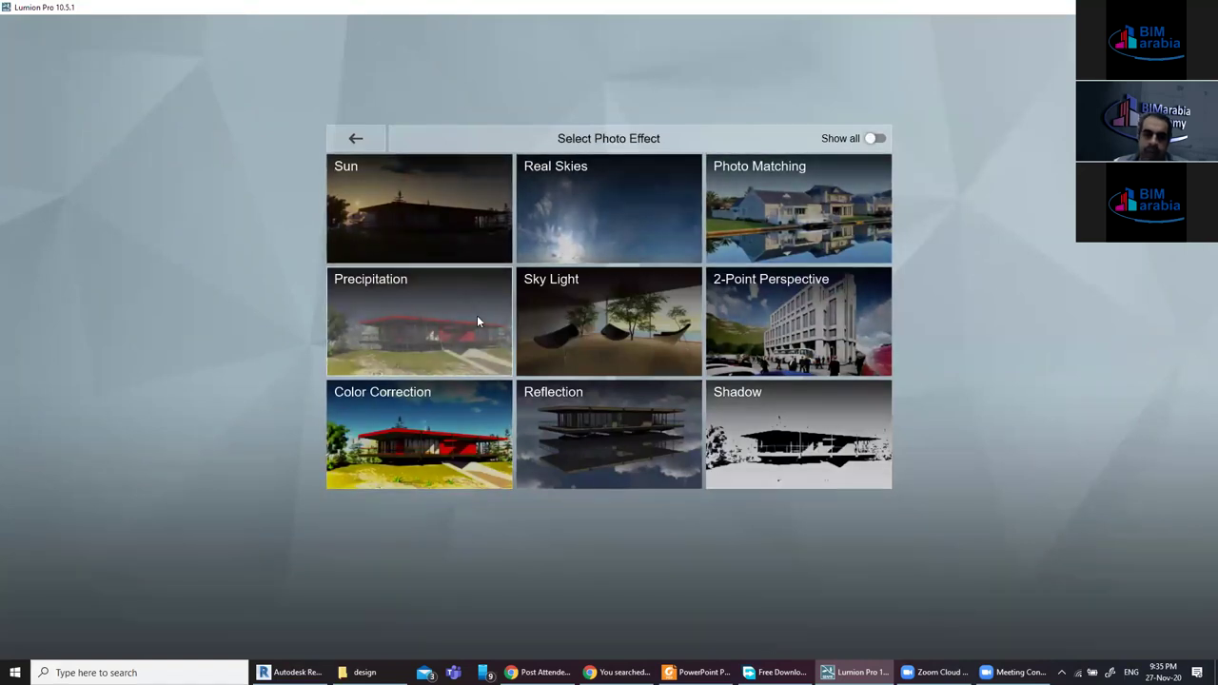
click(874, 139)
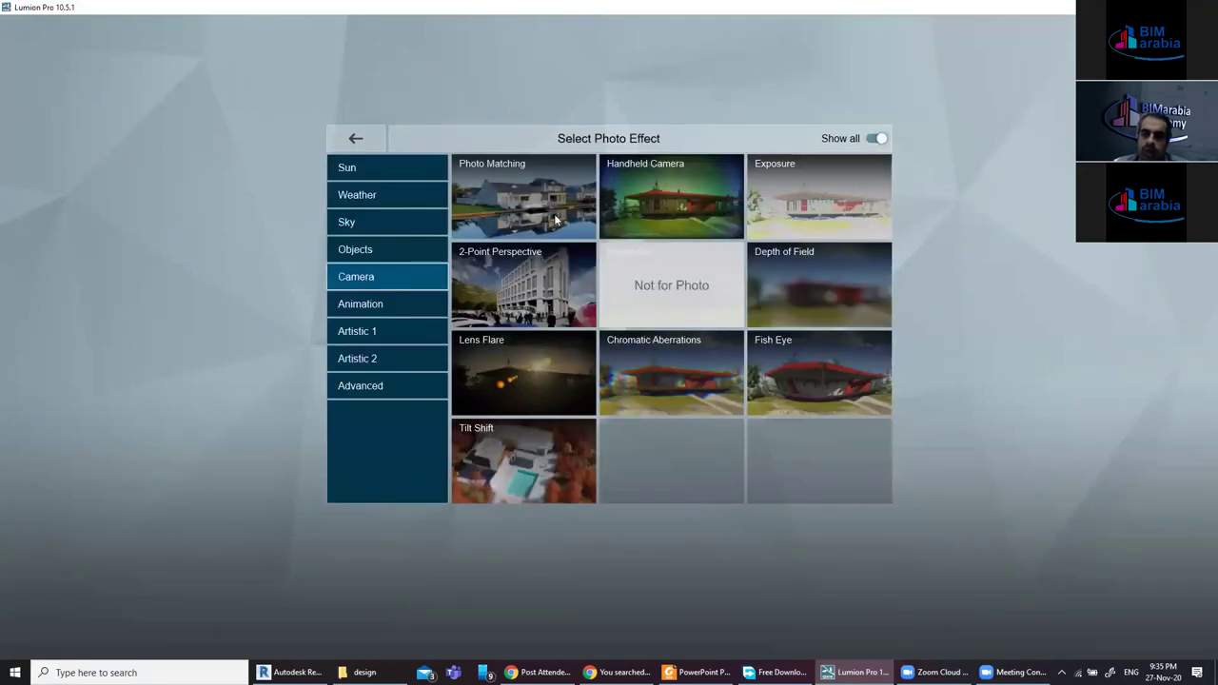
click(377, 174)
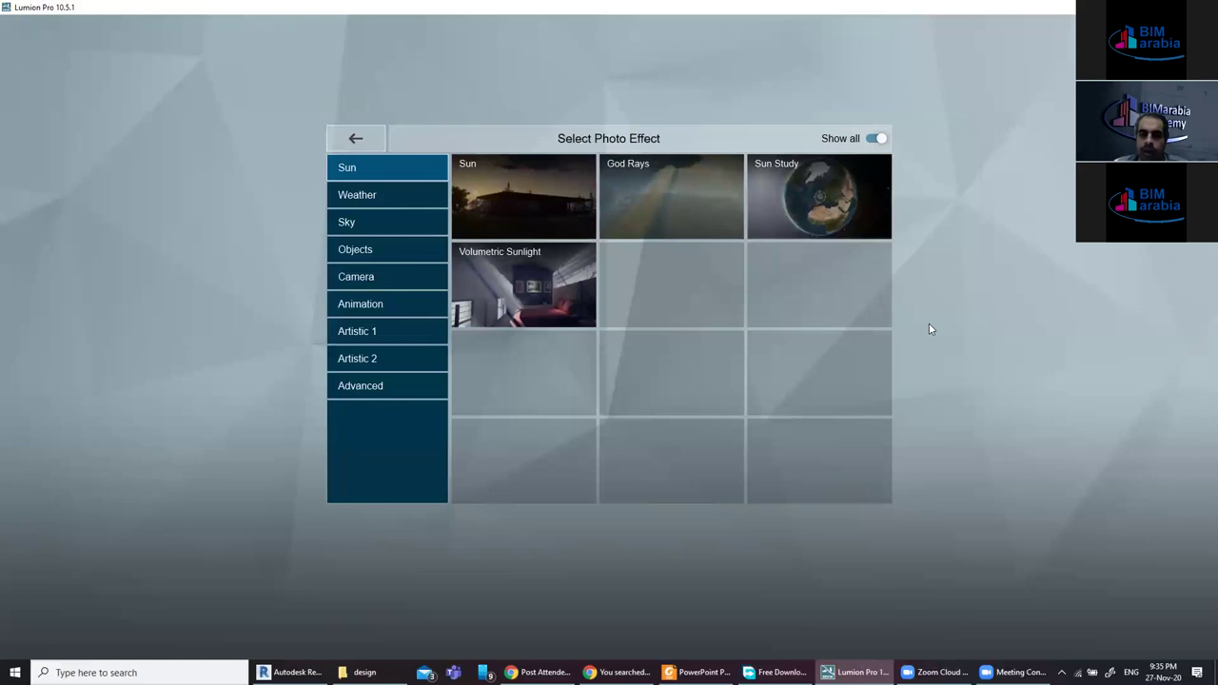
click(244, 165)
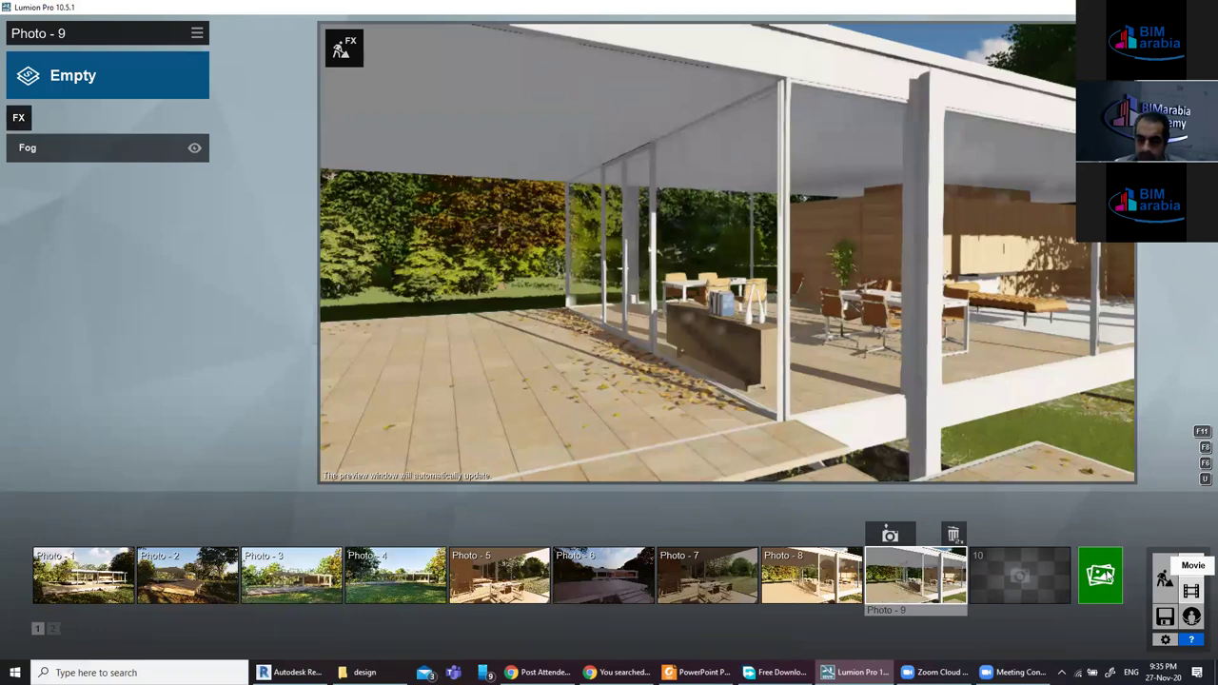
click(1107, 574)
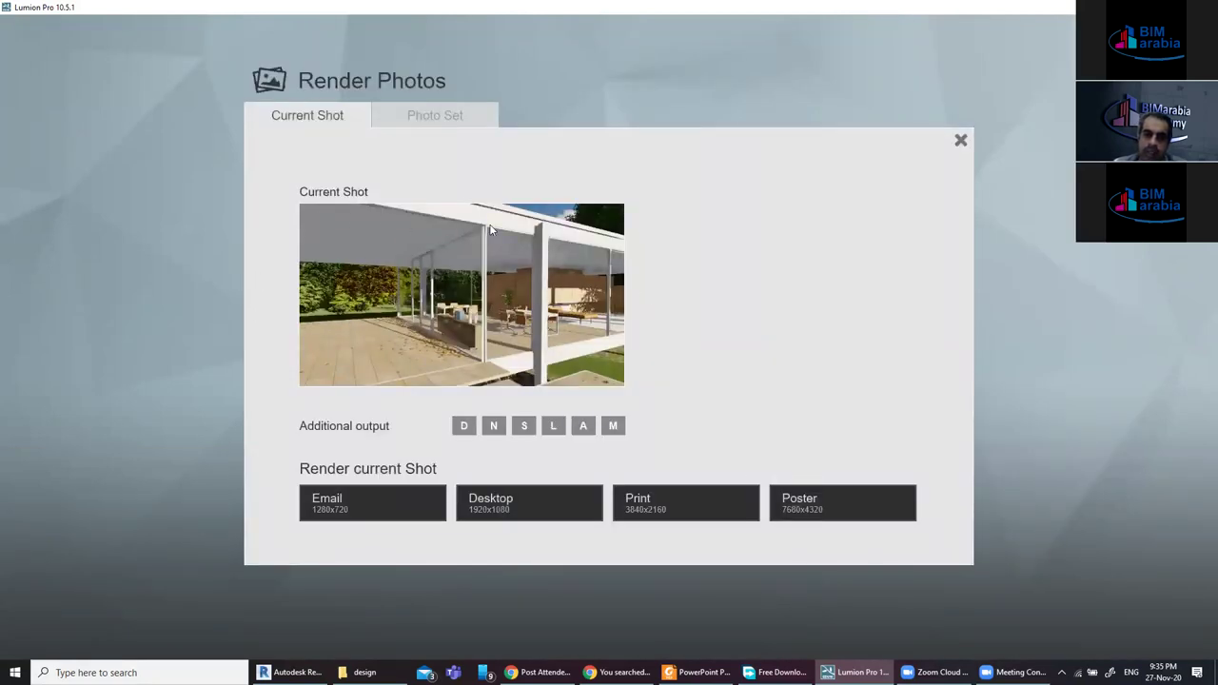
click(444, 125)
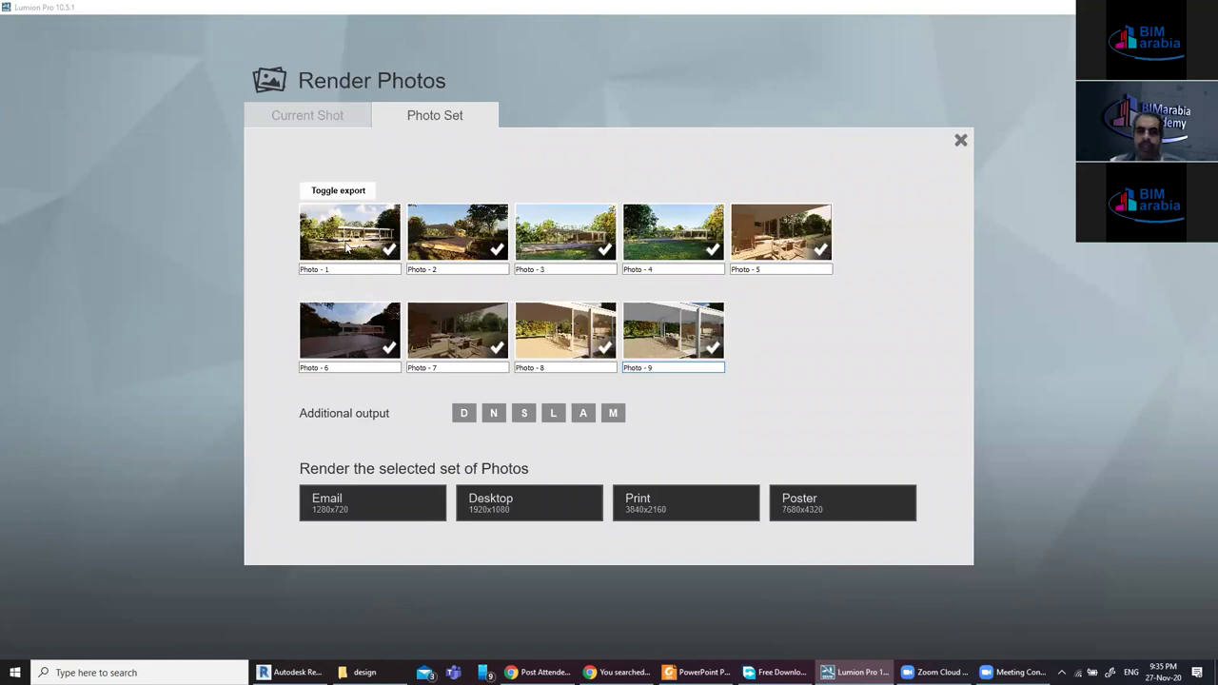
click(348, 246)
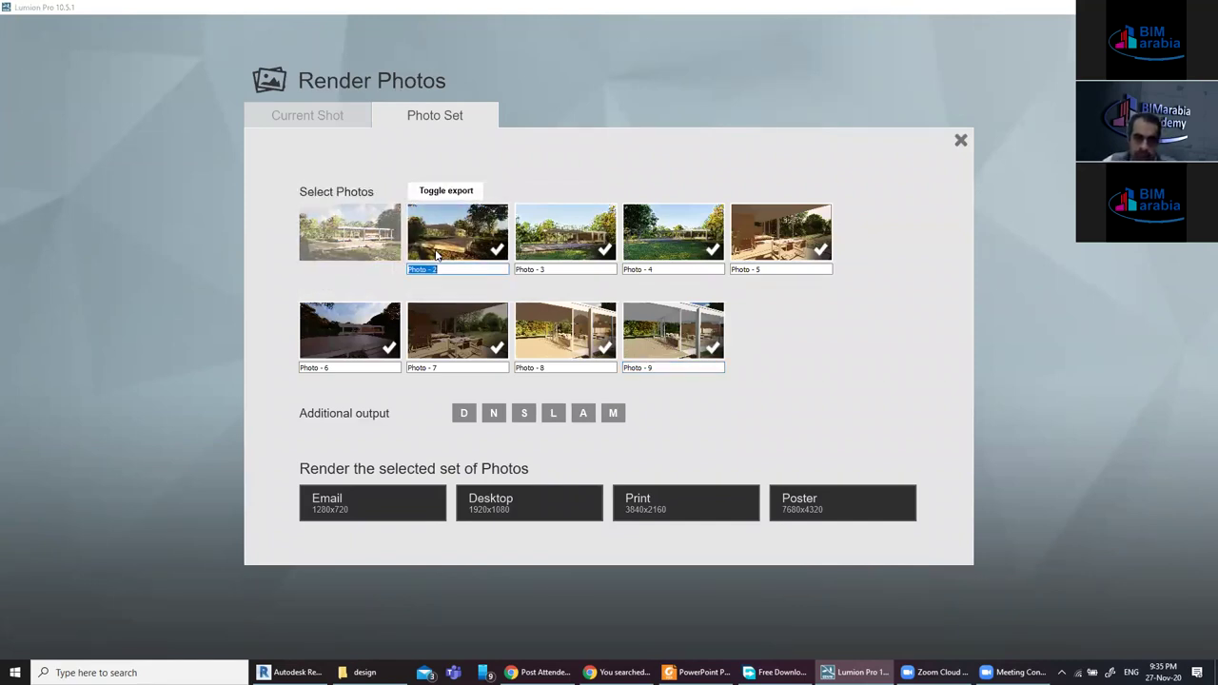
click(350, 242)
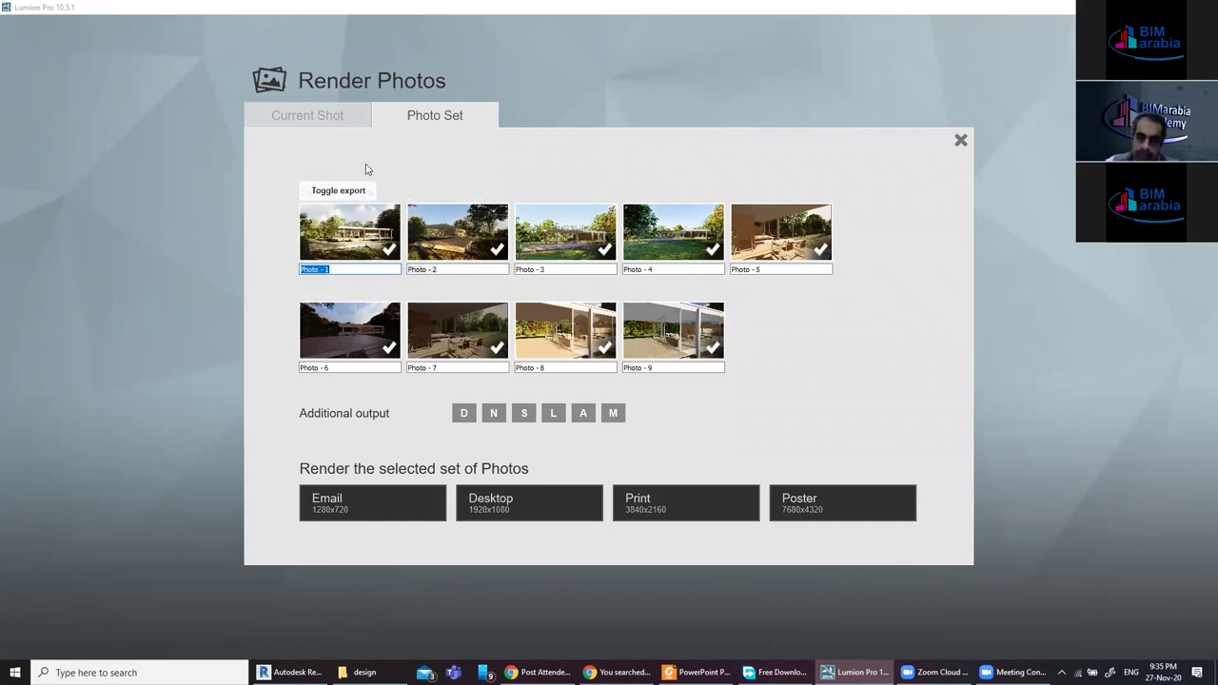
click(324, 115)
click(419, 116)
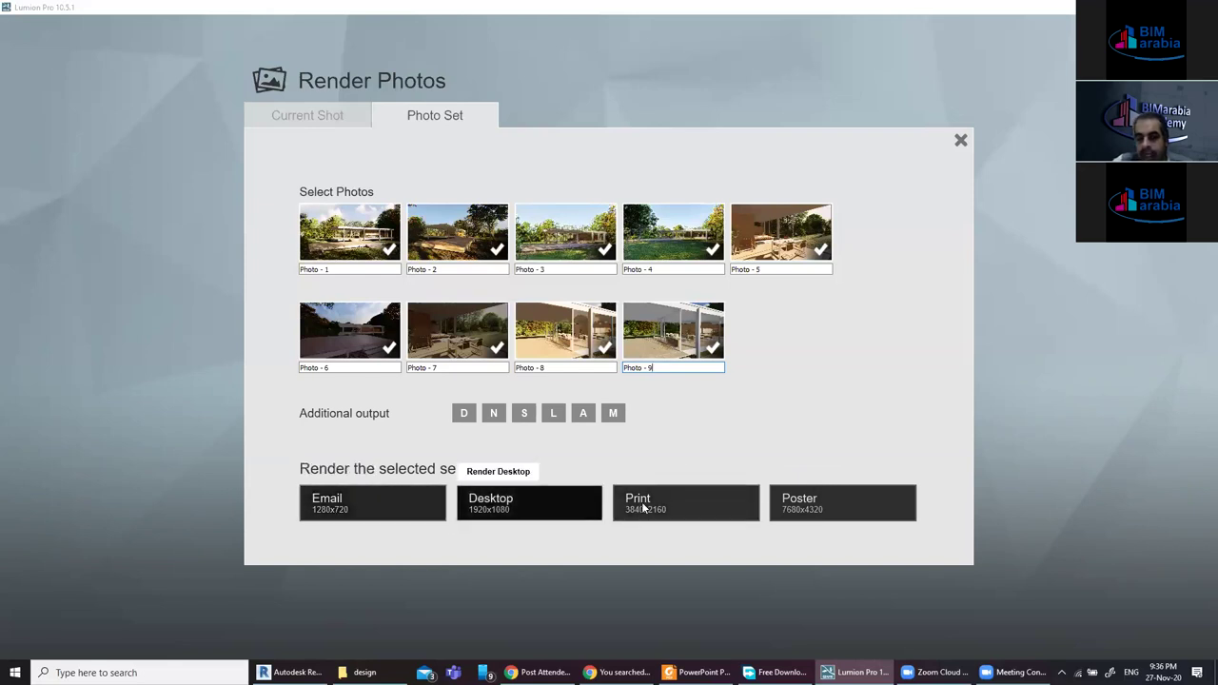
click(296, 118)
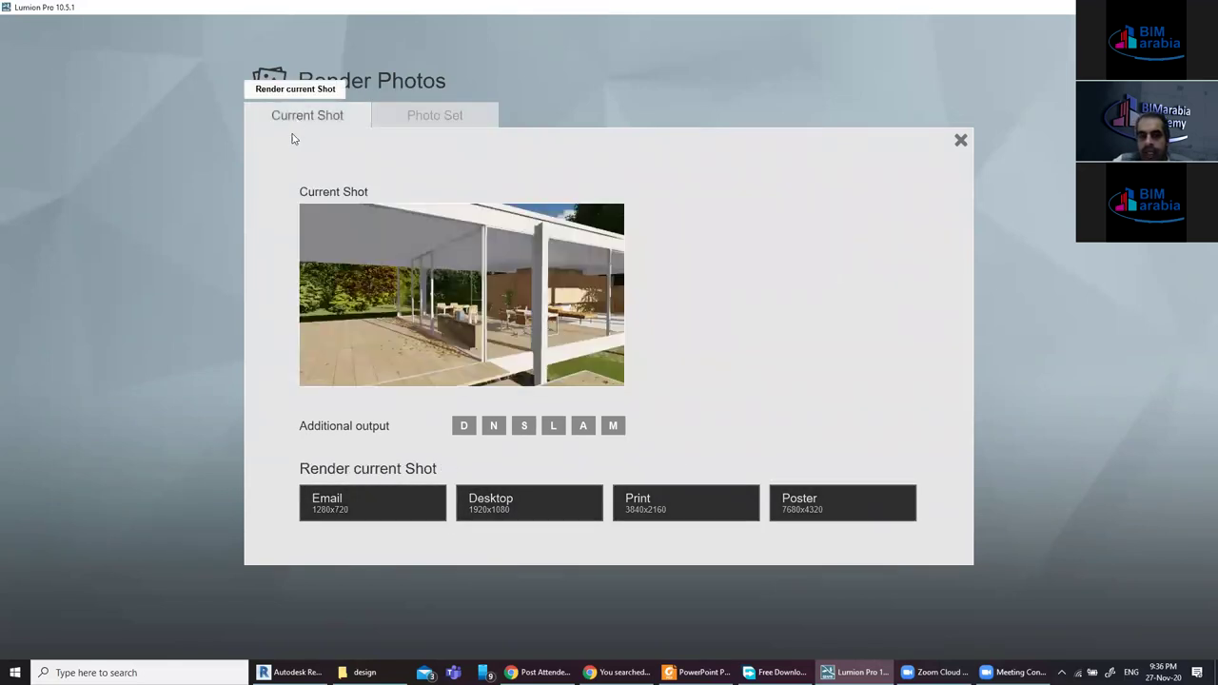
click(961, 140)
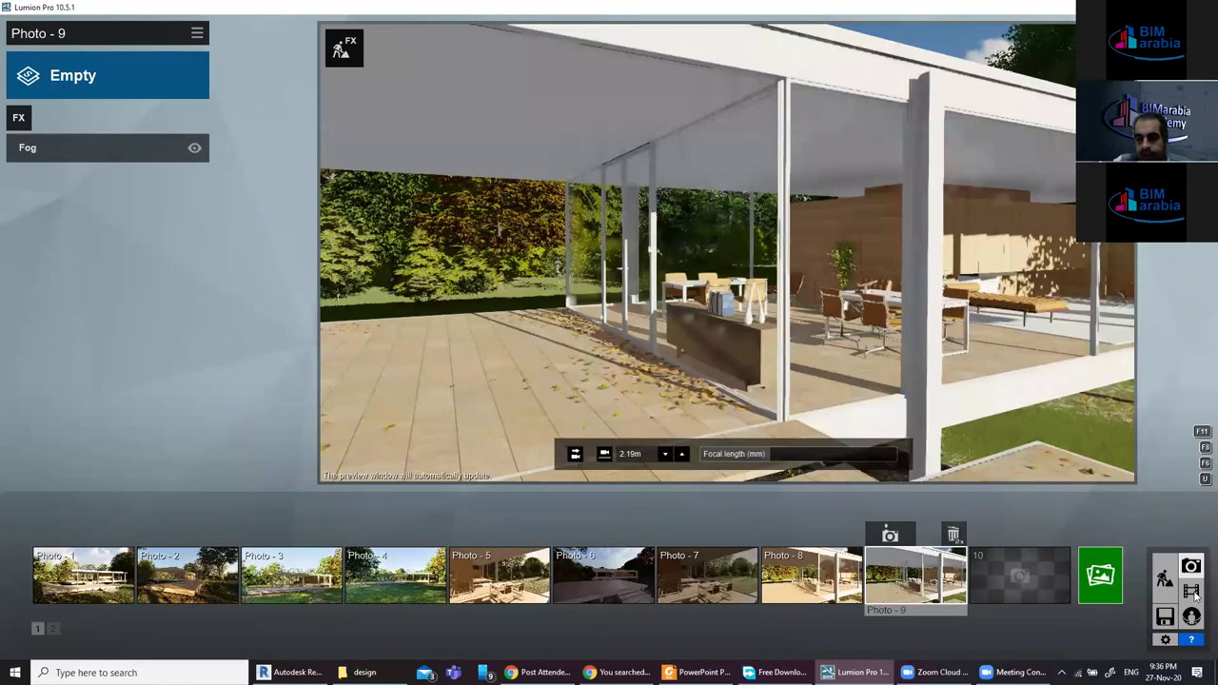
Start a 1280x720 JPG render of the current shot, then cancel saving and close the render options.
click(1099, 576)
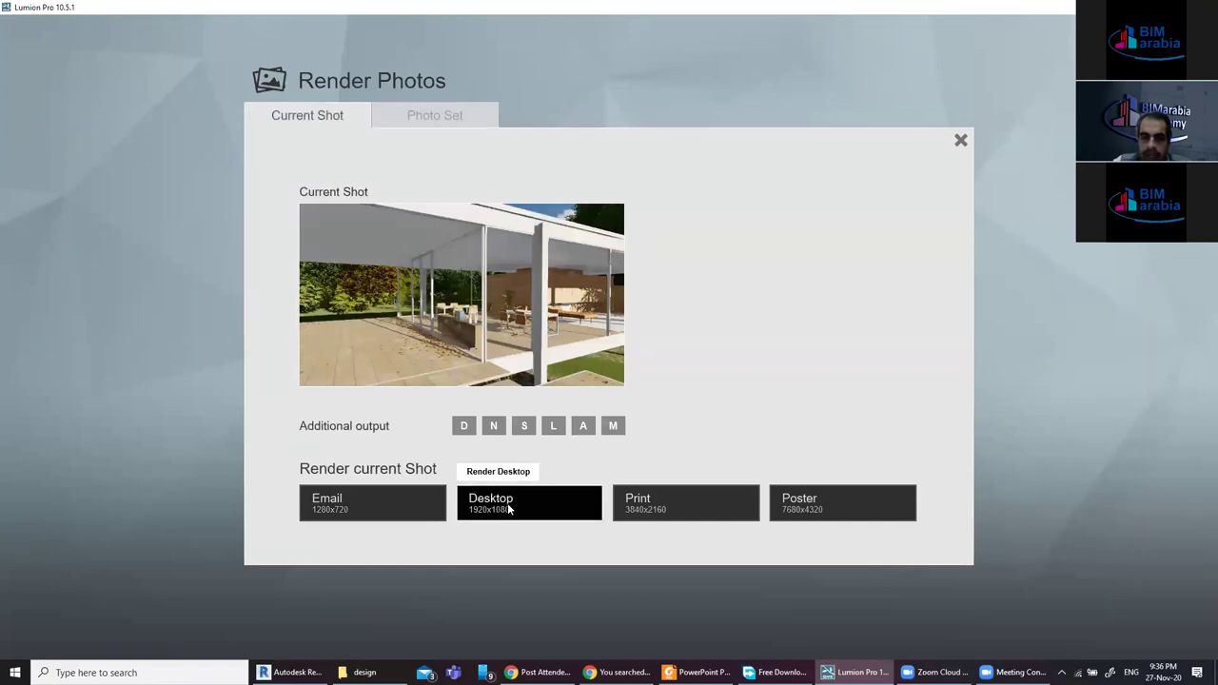
click(355, 512)
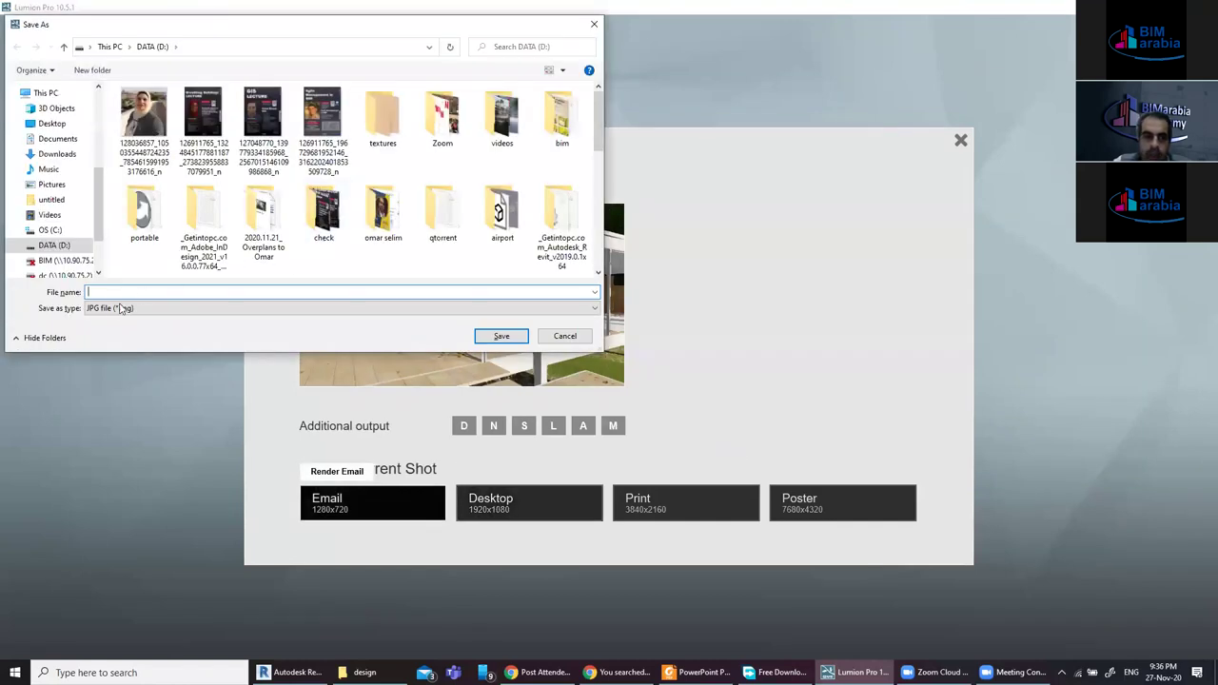
click(111, 310)
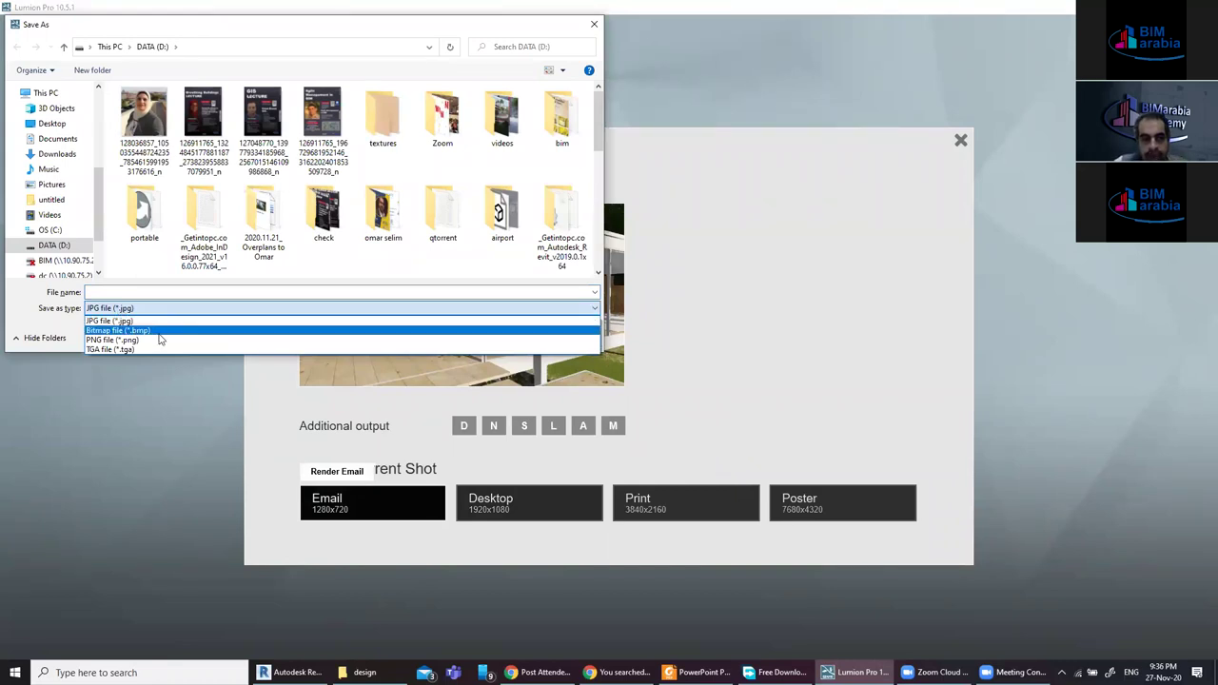
click(151, 361)
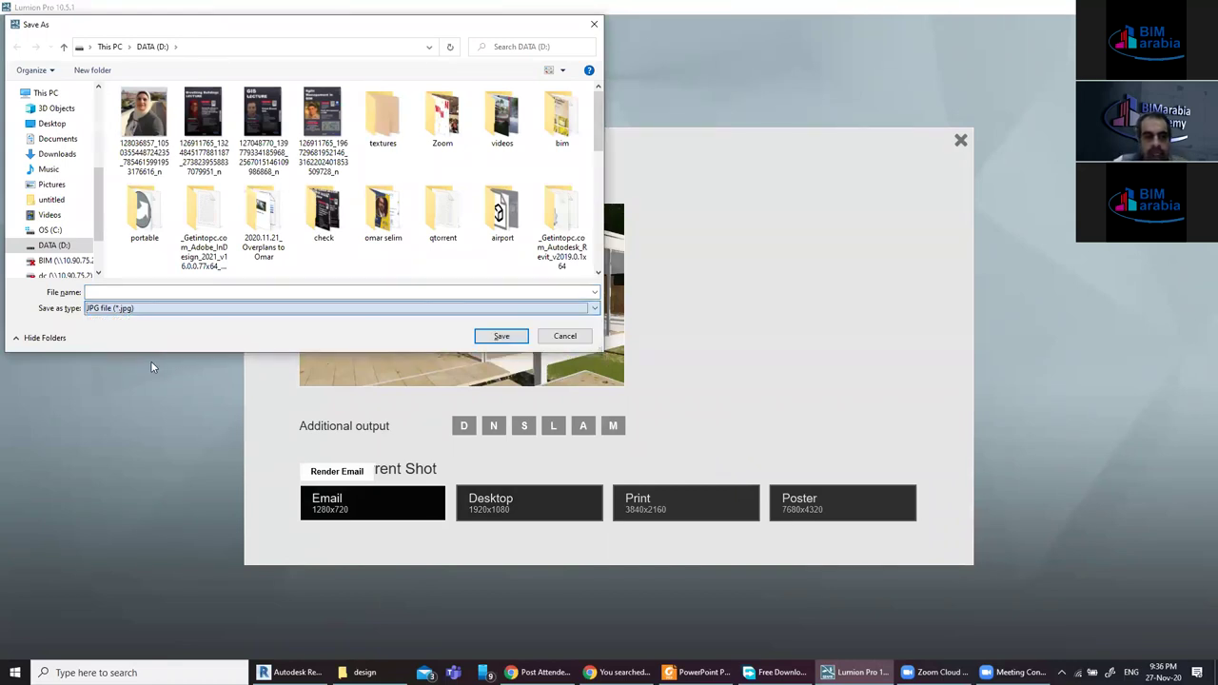
click(572, 340)
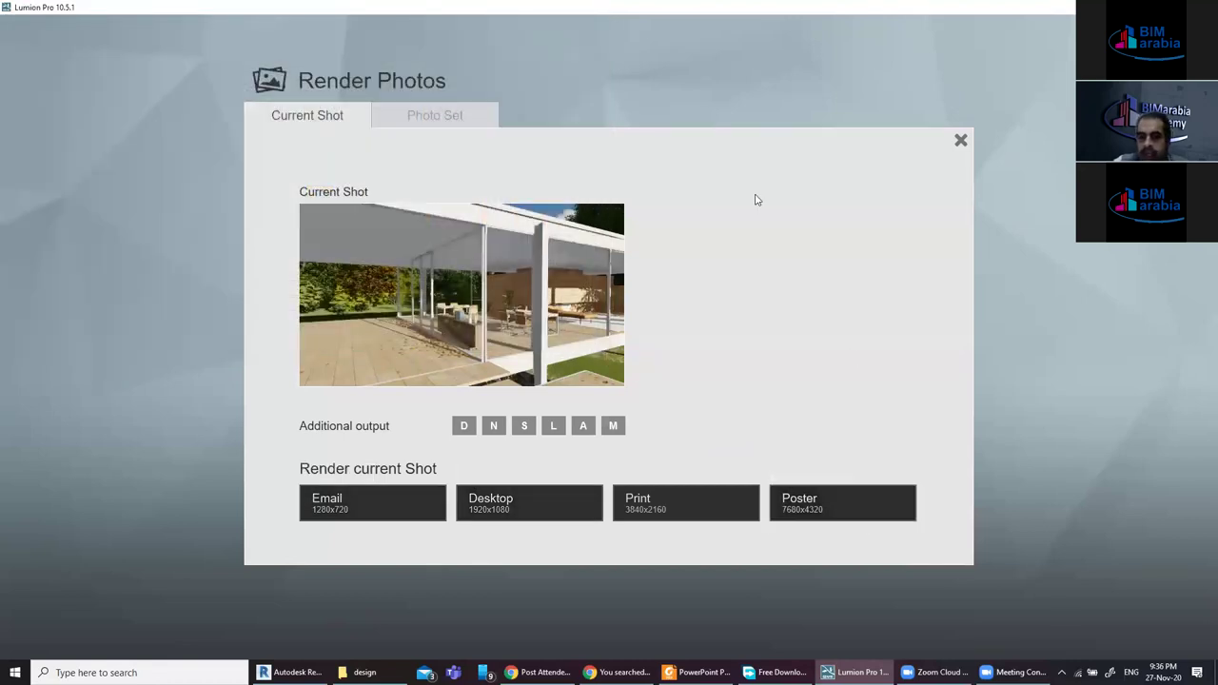
click(958, 140)
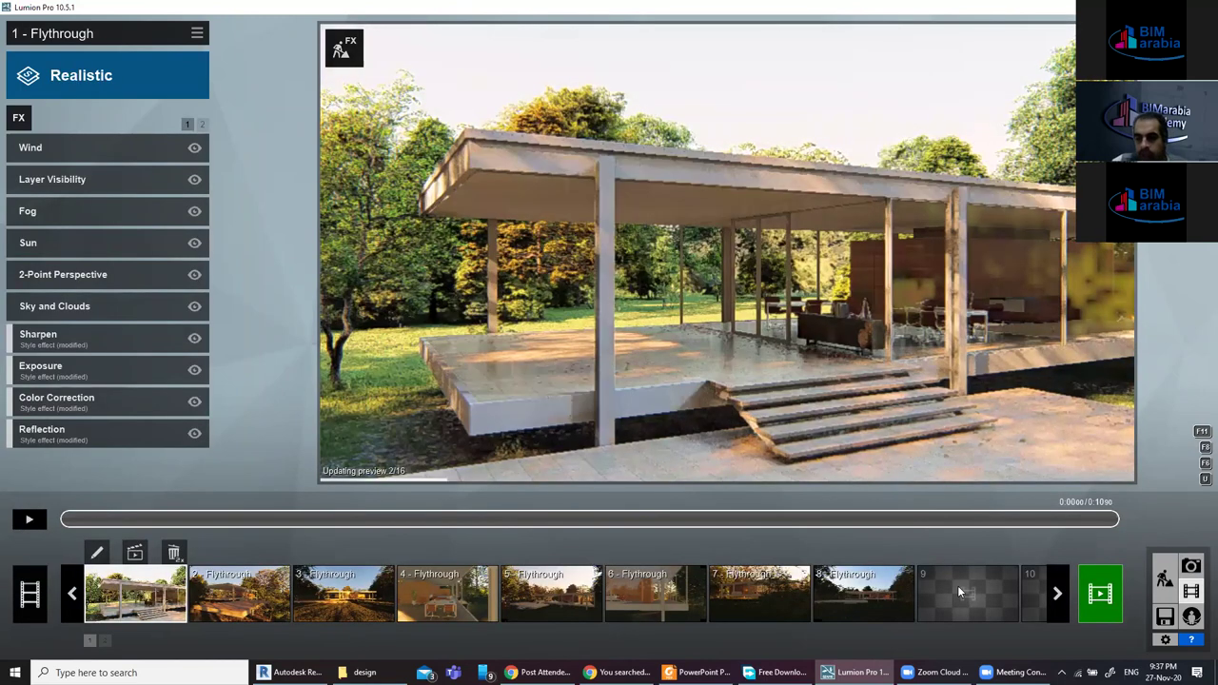
Start clip 9 with two camera keyframes, set its length to 3 seconds, and preview it.
click(957, 585)
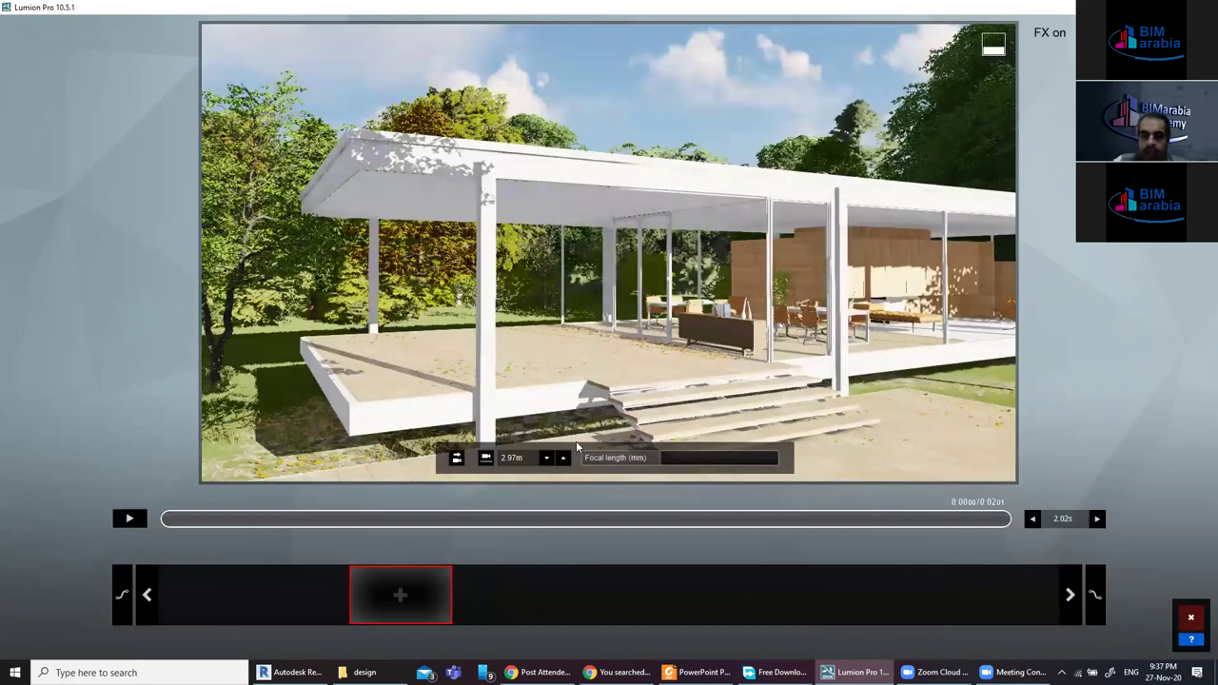
click(373, 592)
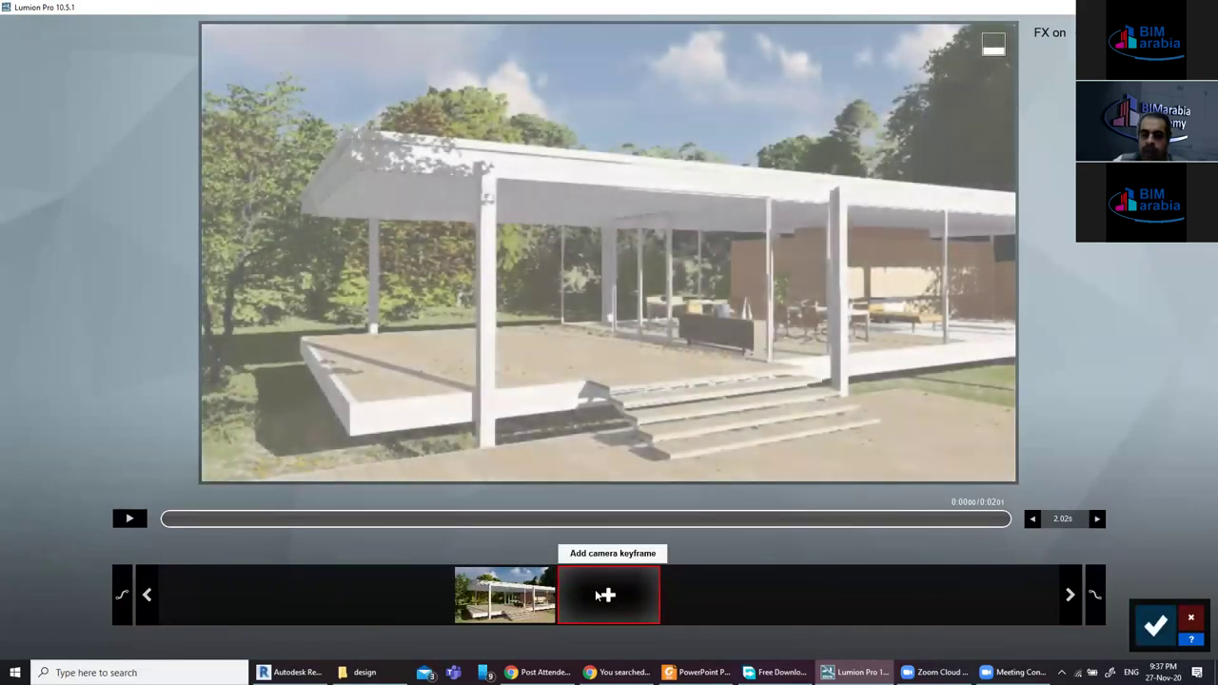
click(609, 594)
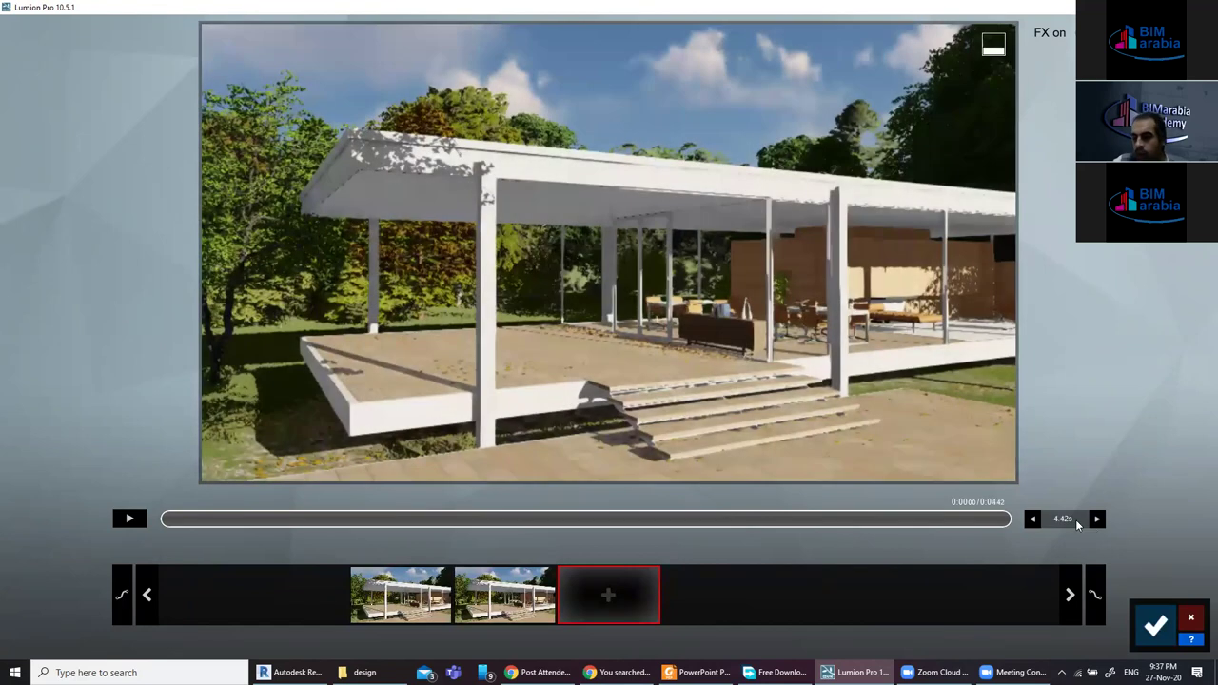
click(1076, 519)
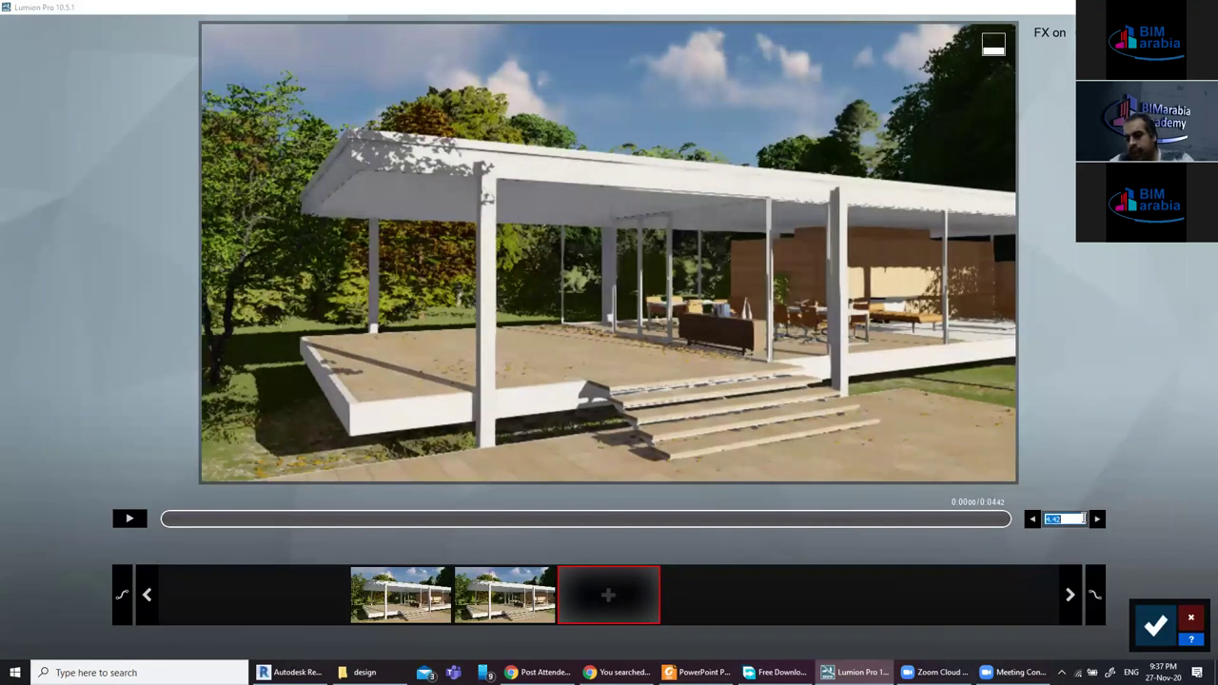
text(3)
key(Return)
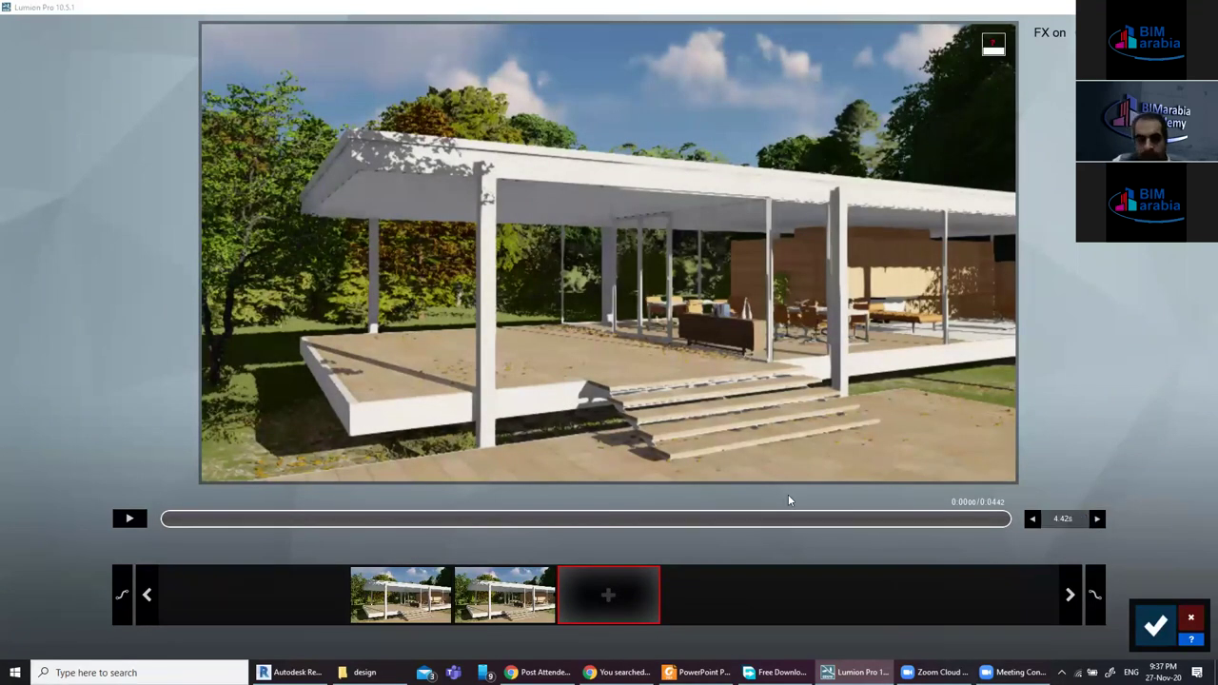
click(130, 518)
click(131, 519)
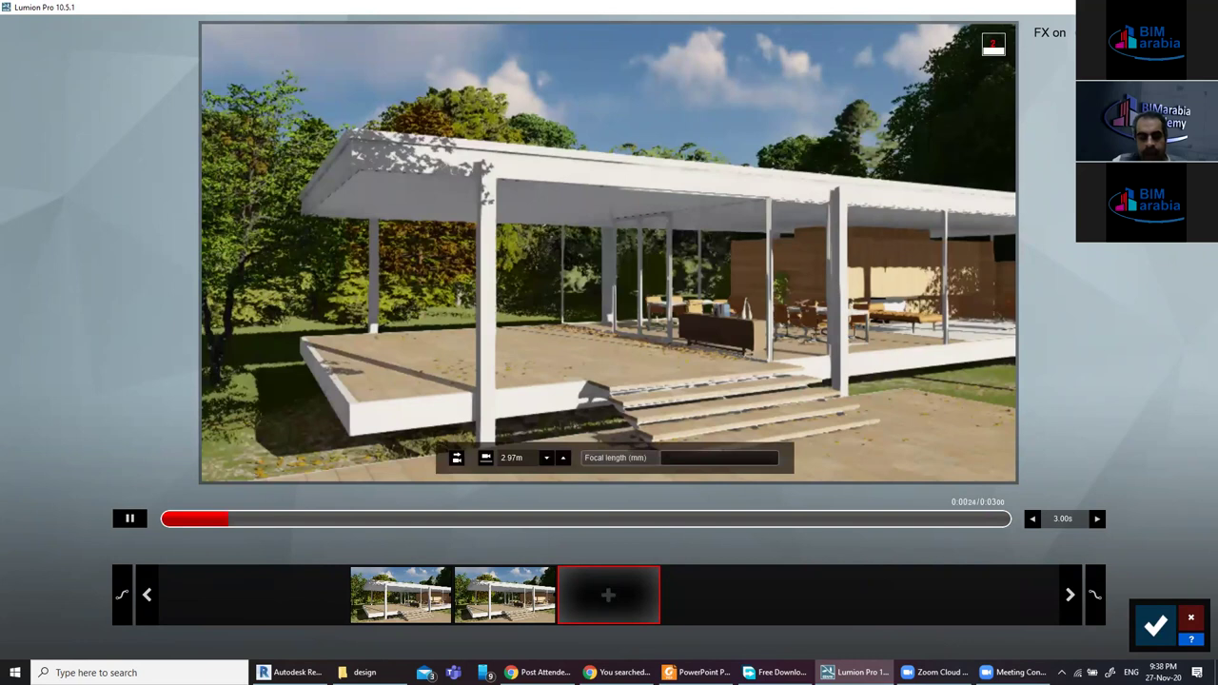
click(129, 519)
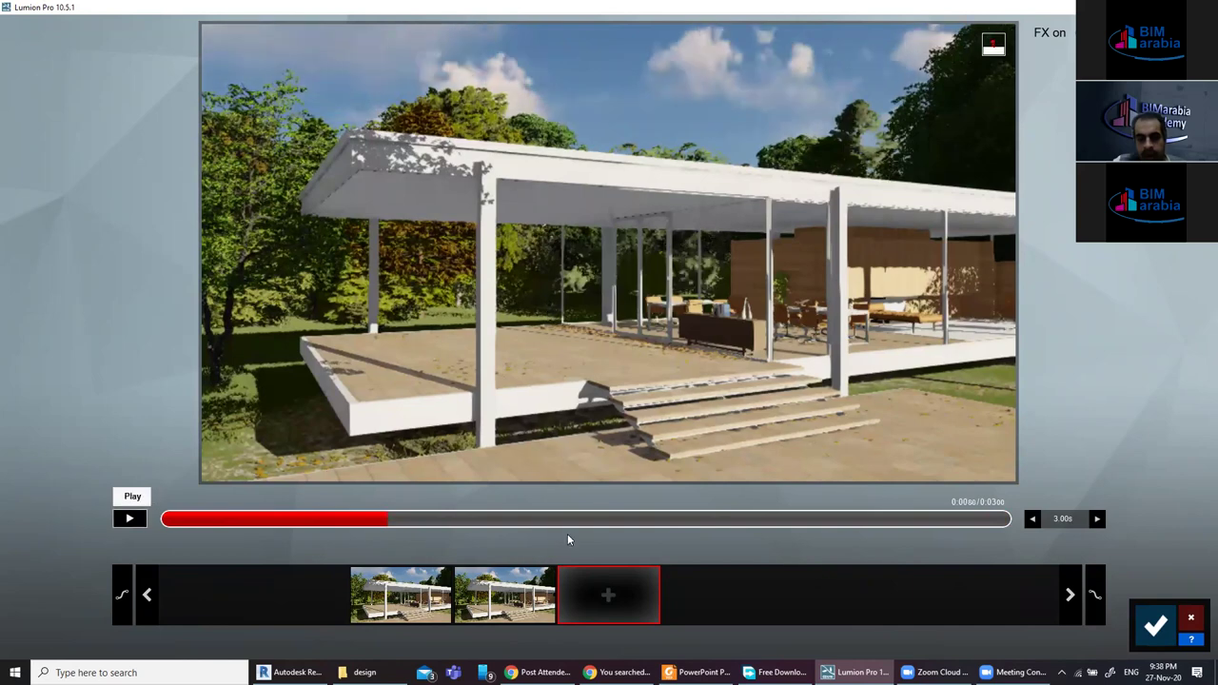
Add keyframes circling the pavilion at eye level, ending in a long-focal close-up of the table.
right_drag(580, 330, 495, 333)
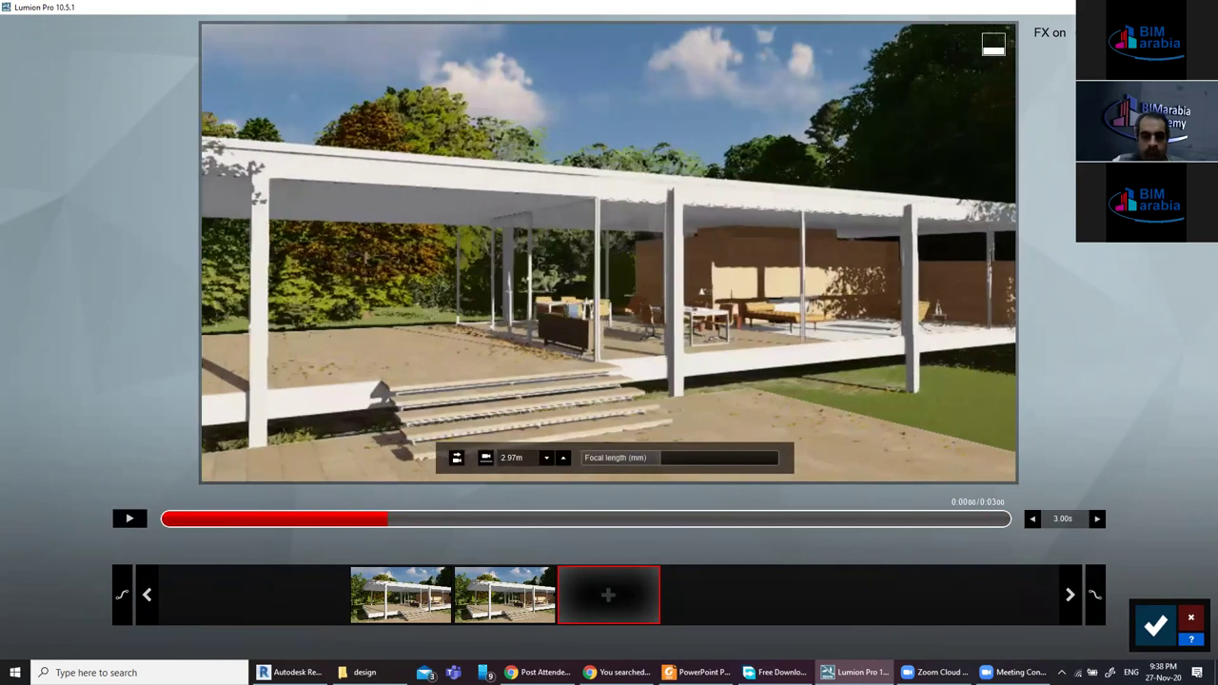
right_drag(571, 285, 607, 253)
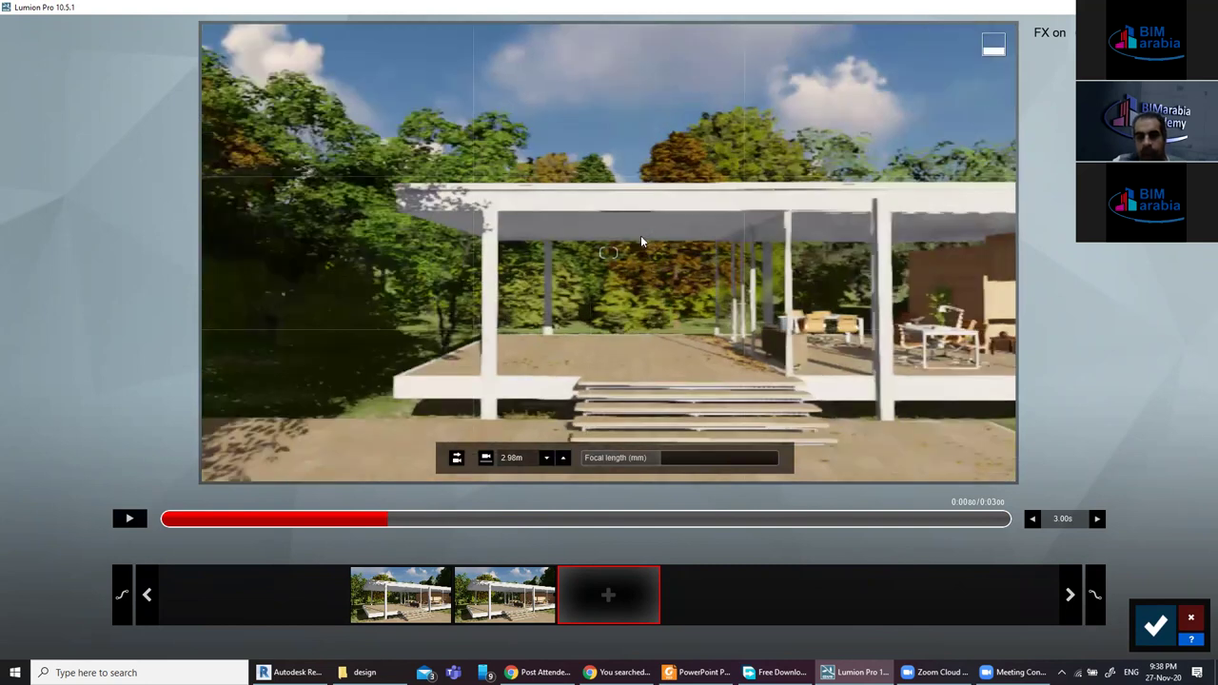
click(599, 590)
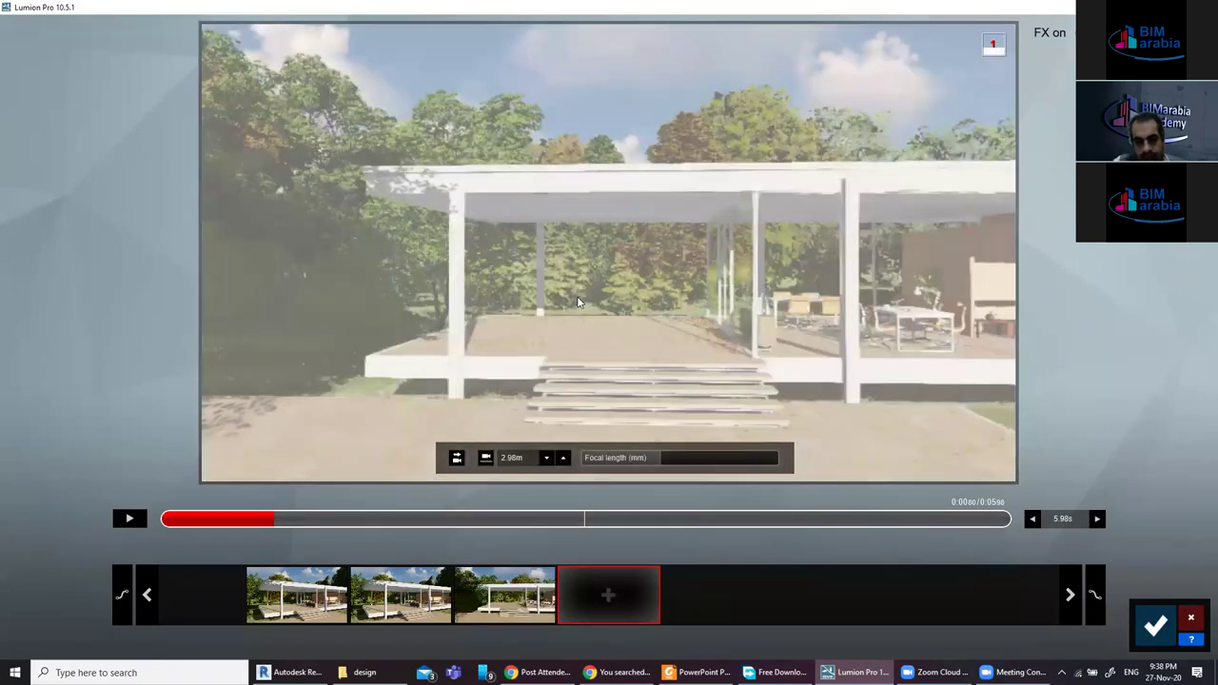
key(d)
key(d)
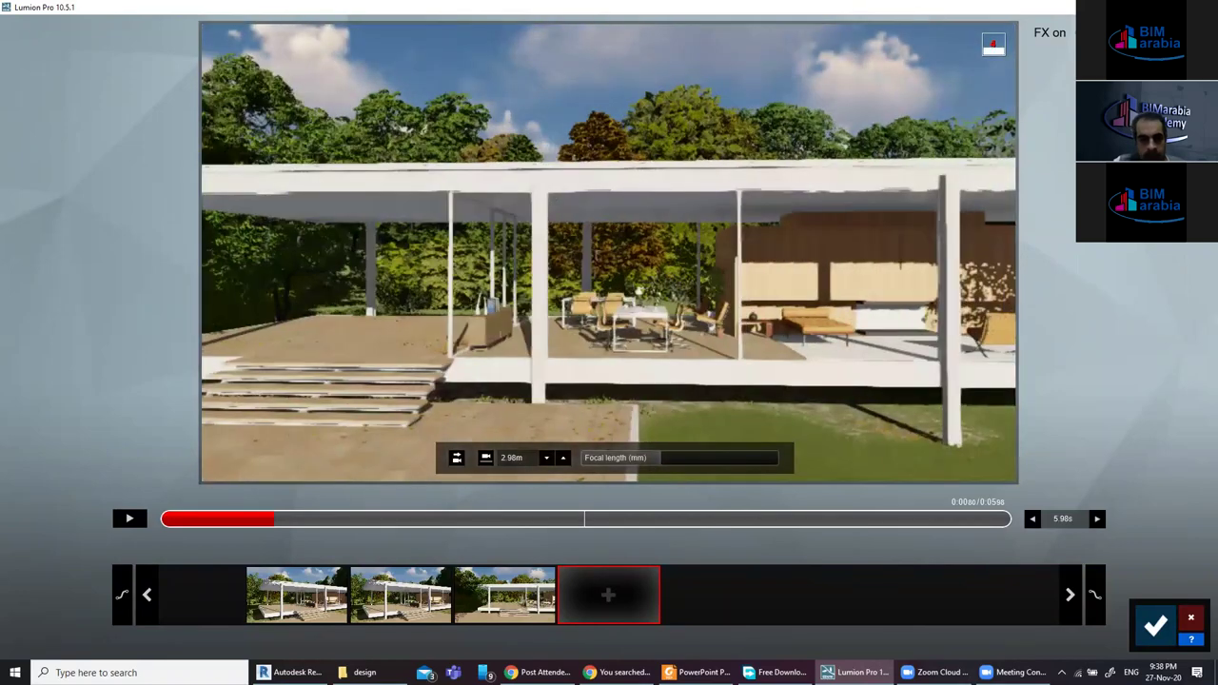
right_drag(609, 286, 92, 520)
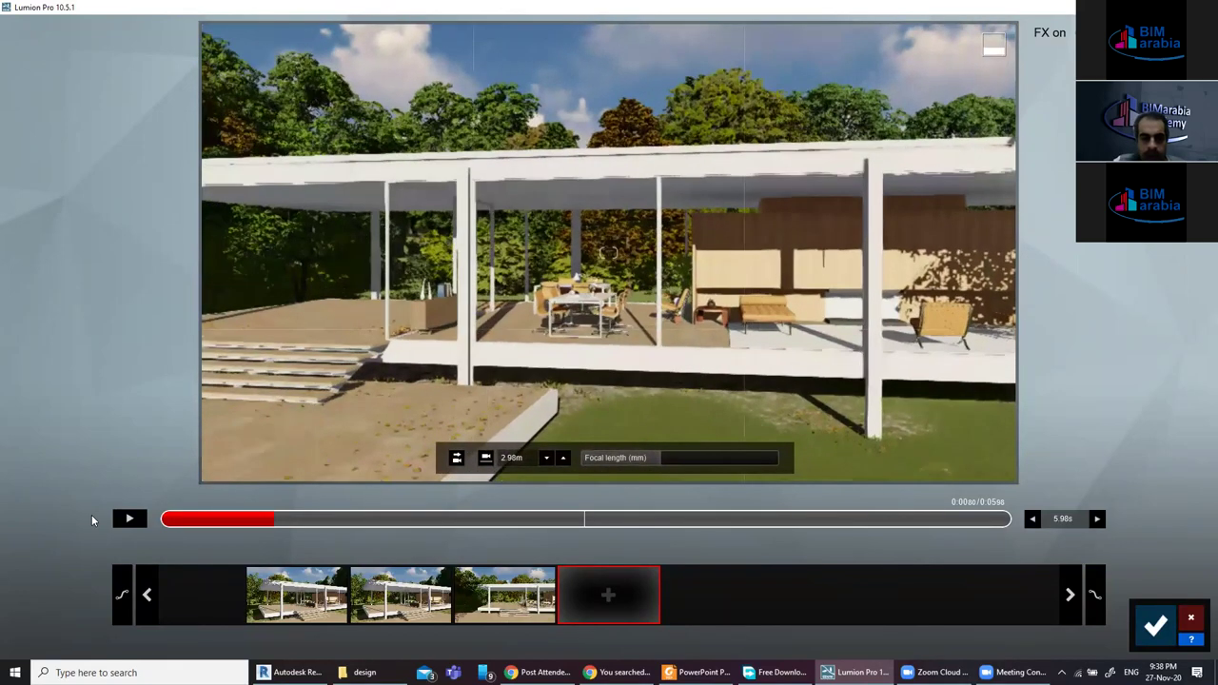
key(ctrl+h)
click(606, 594)
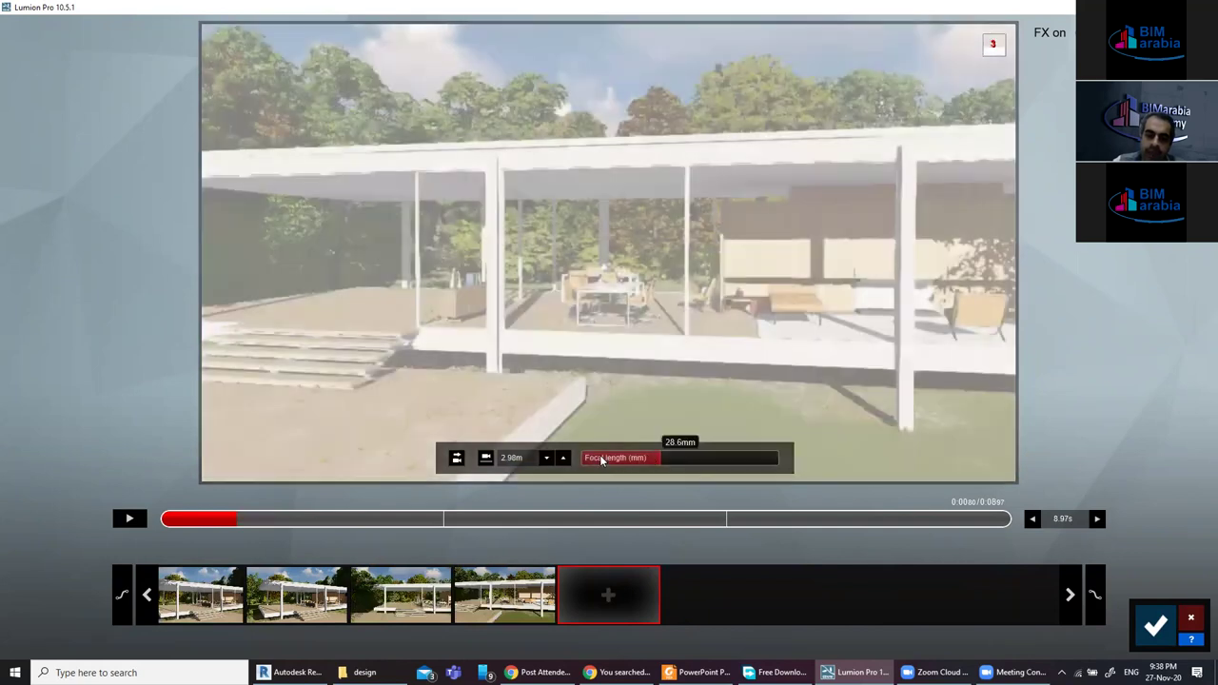
drag(599, 455, 747, 455)
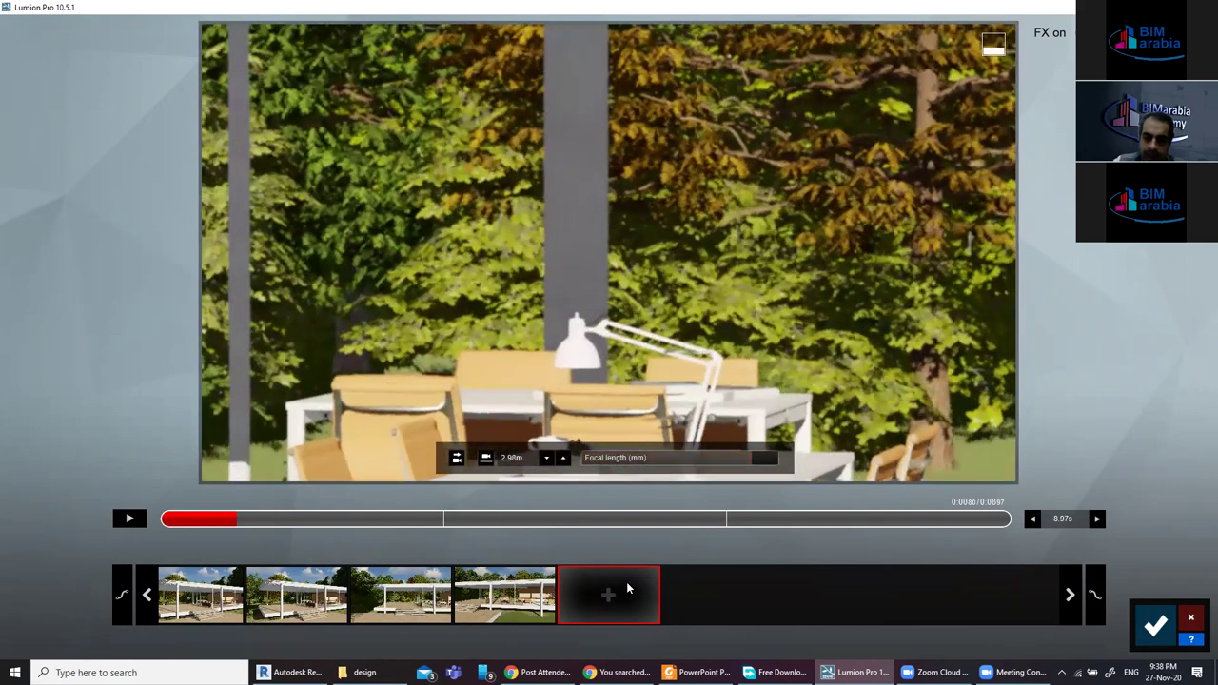
click(626, 582)
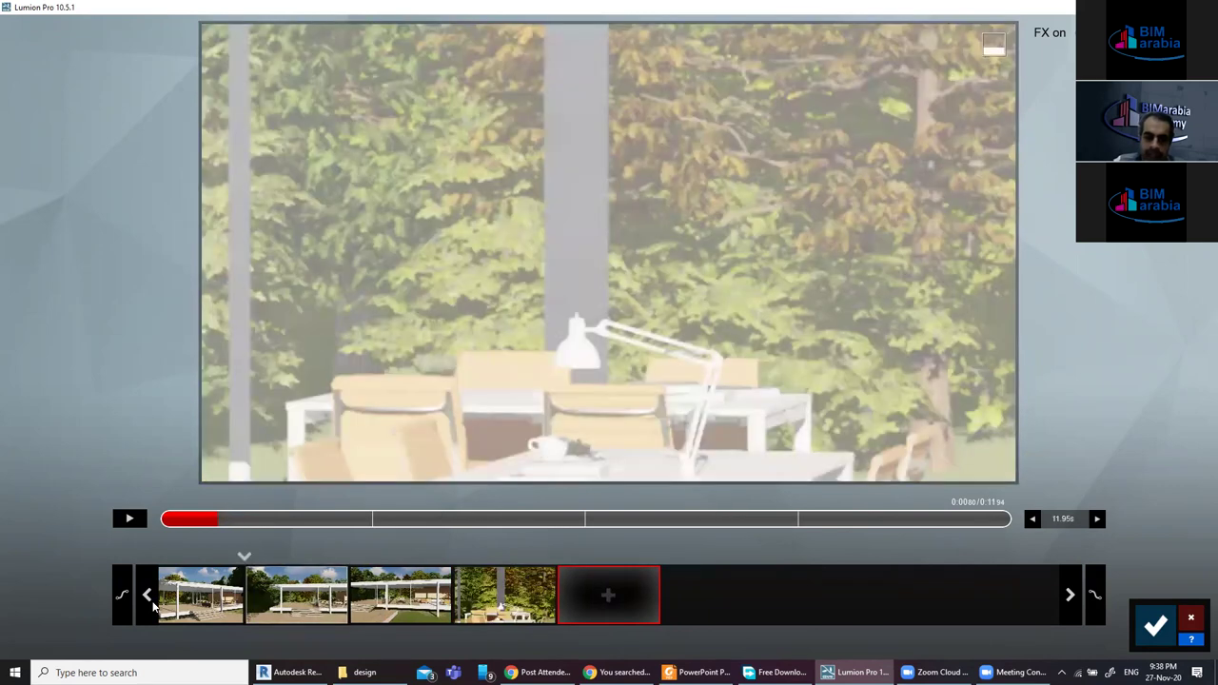
Delete the first camera keyframe and play back the camera path.
click(148, 597)
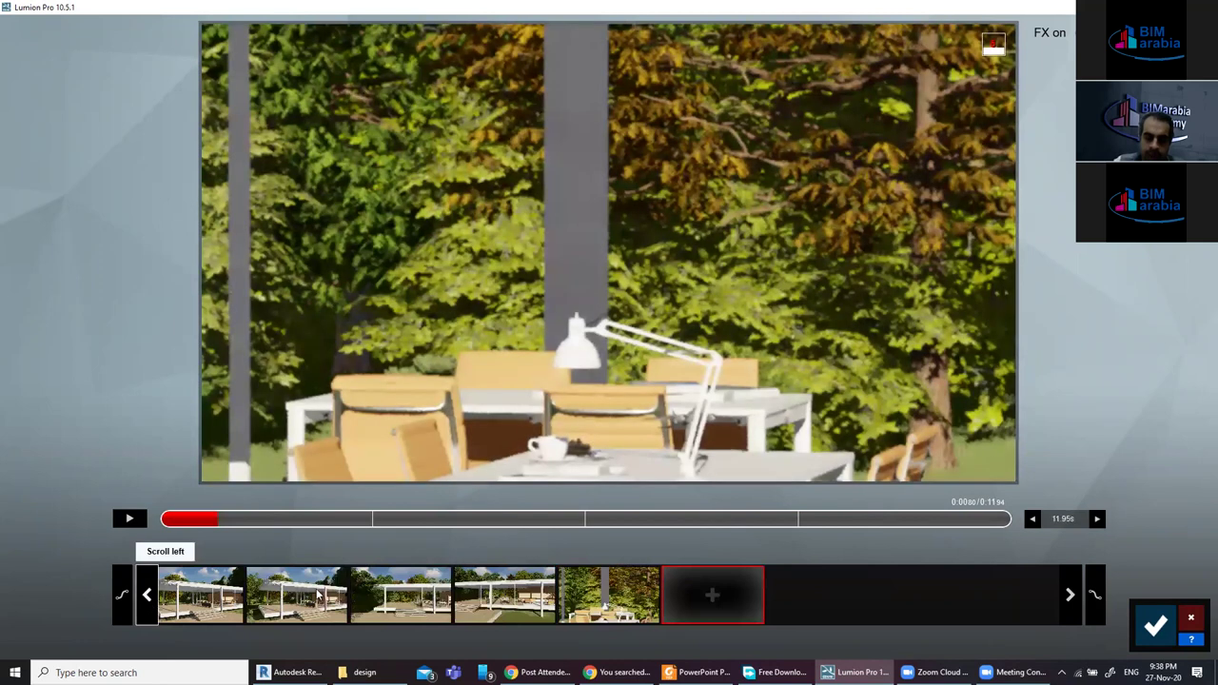
click(319, 595)
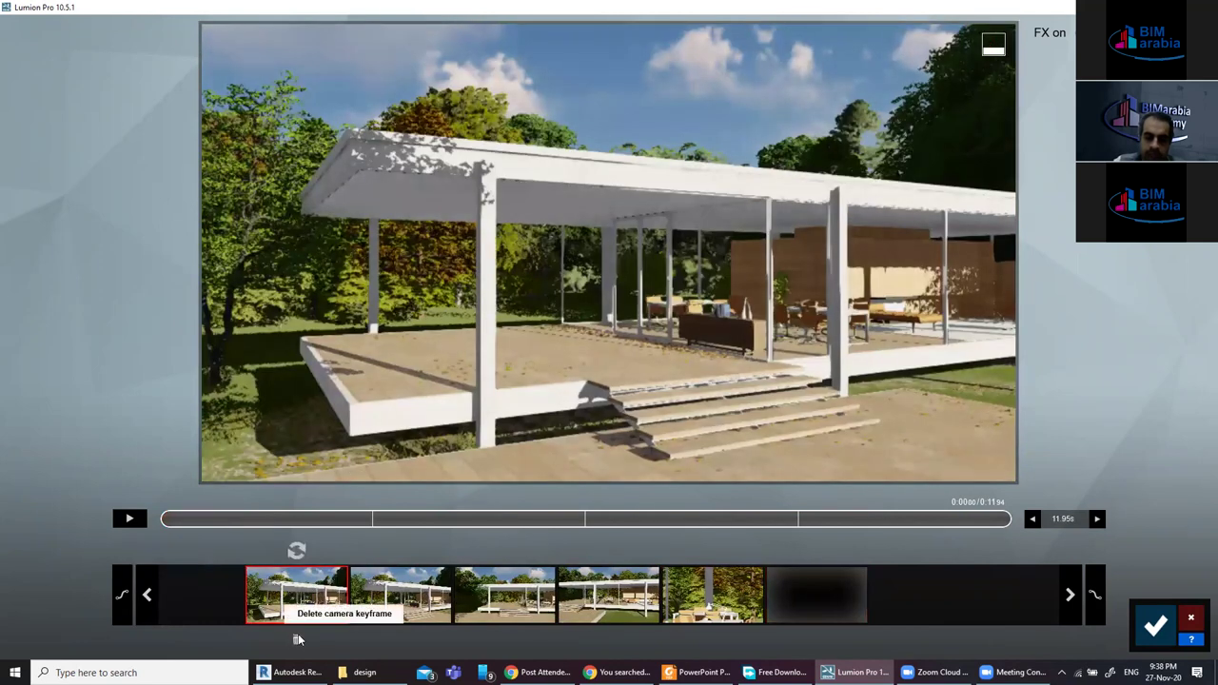
click(296, 639)
click(133, 520)
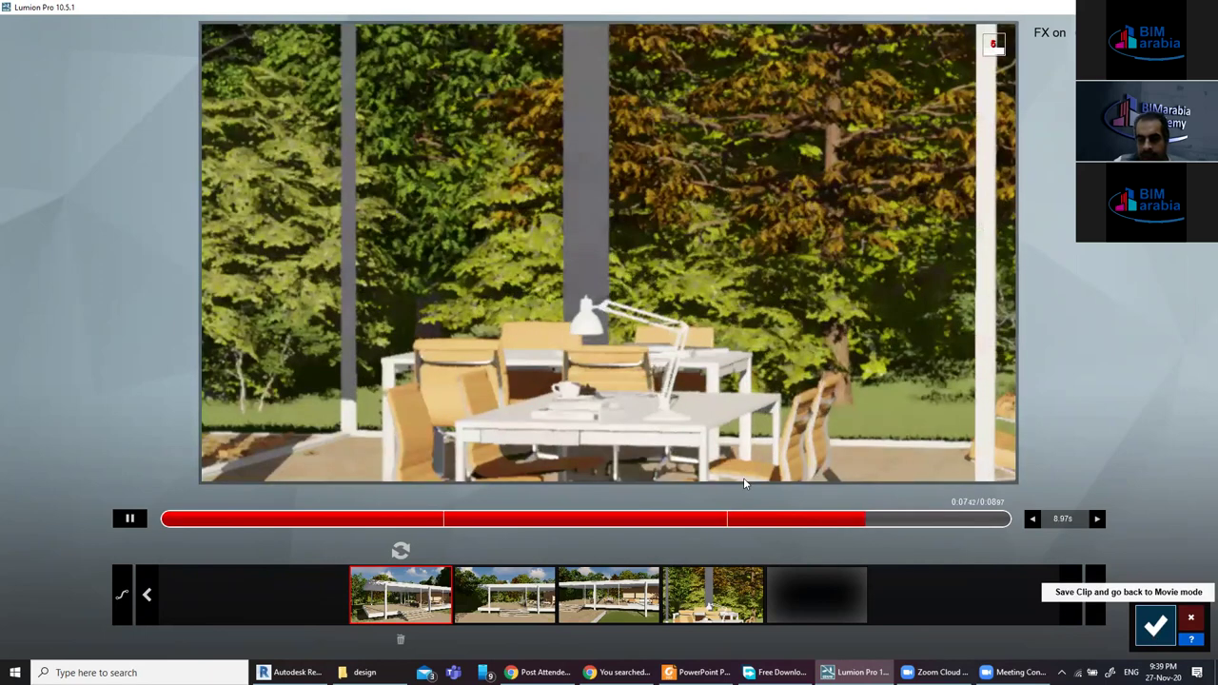
Save the clip to the movie and add a Sun effect with adjusted heading and brightness.
click(1154, 630)
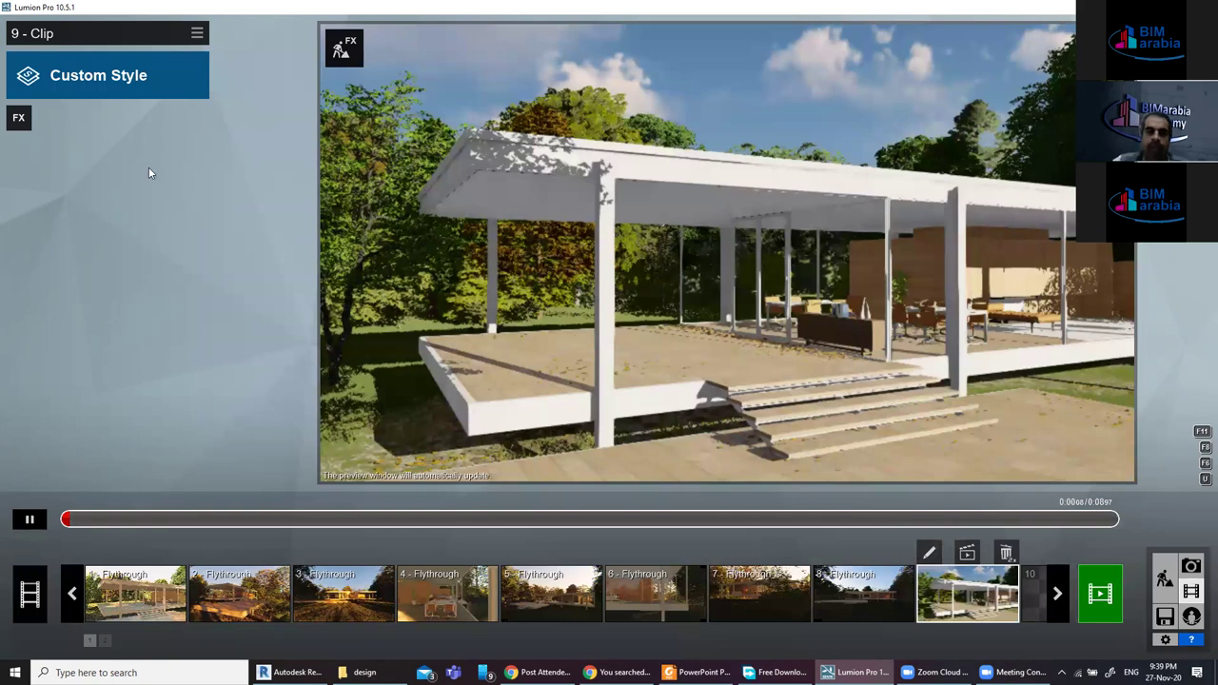
click(19, 118)
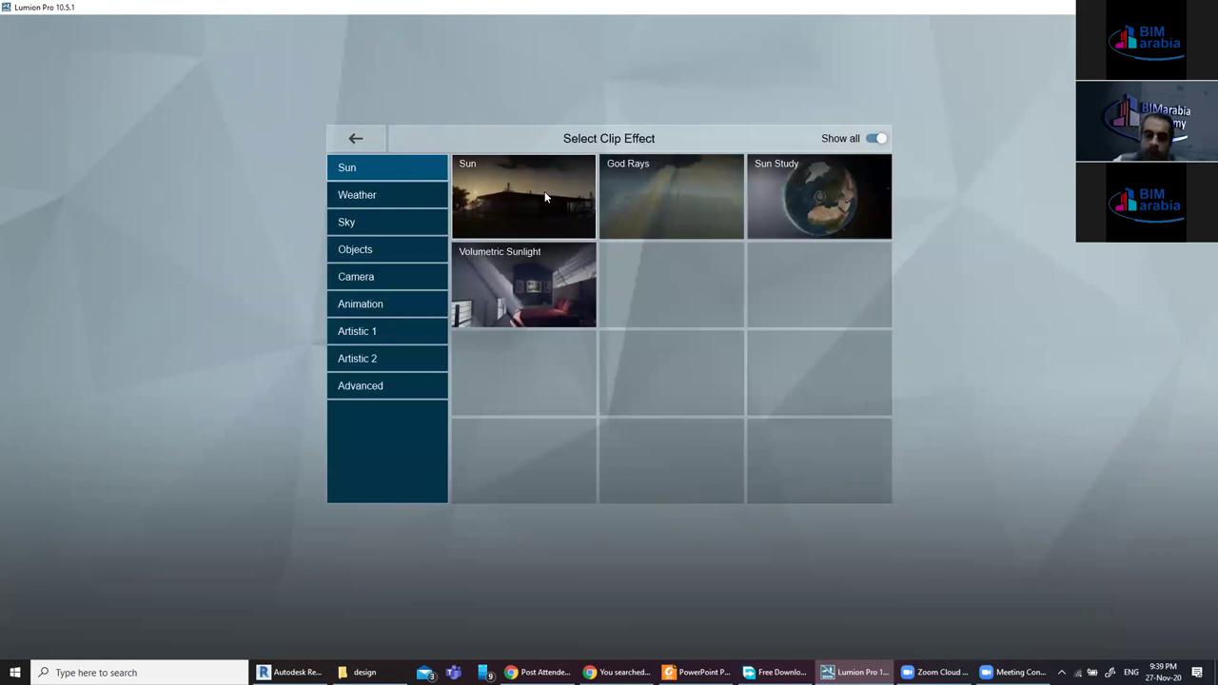
click(529, 216)
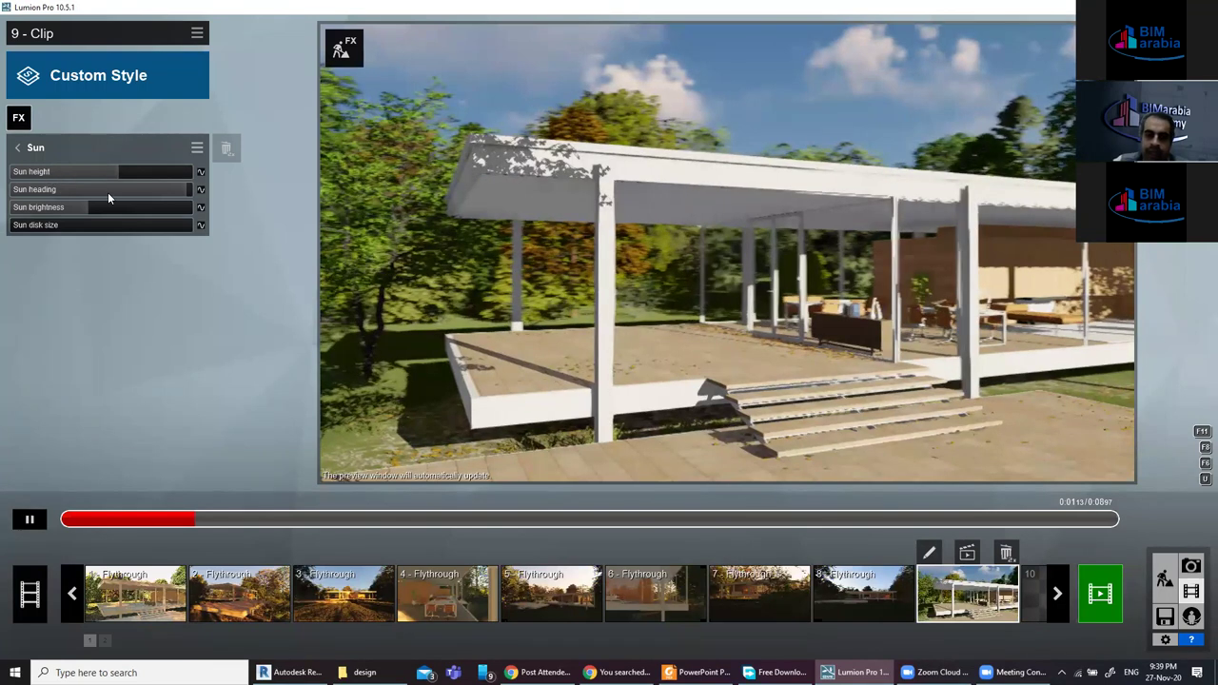
drag(107, 192, 115, 190)
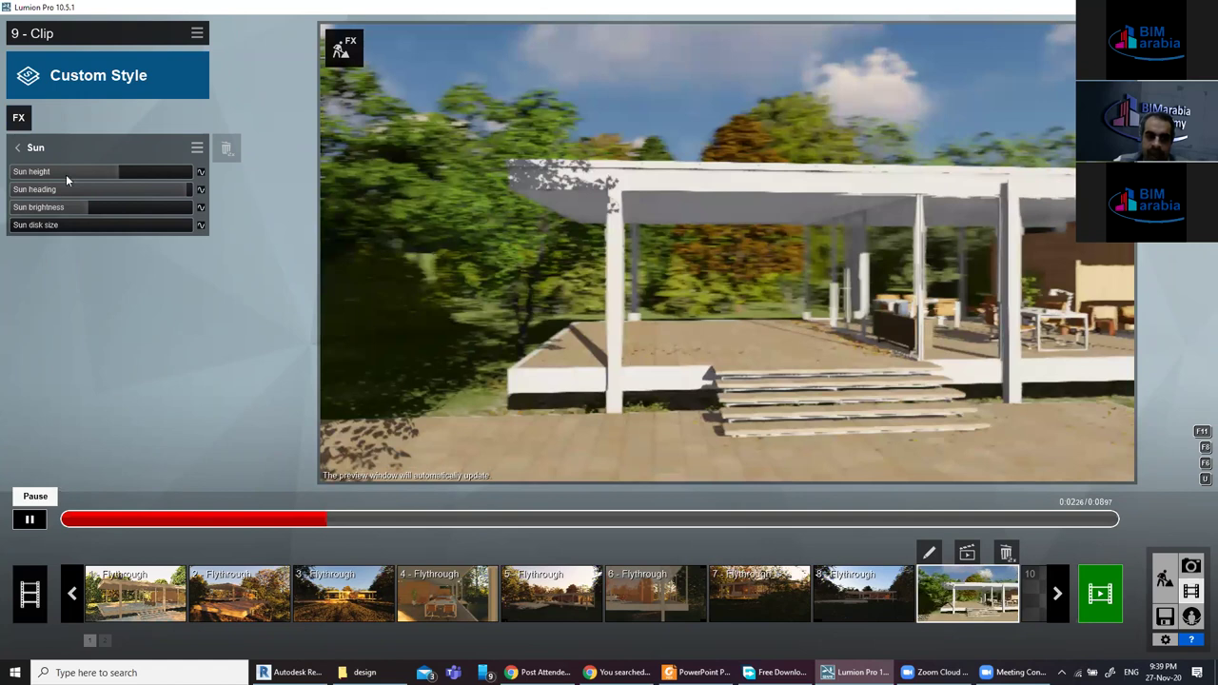
key(space)
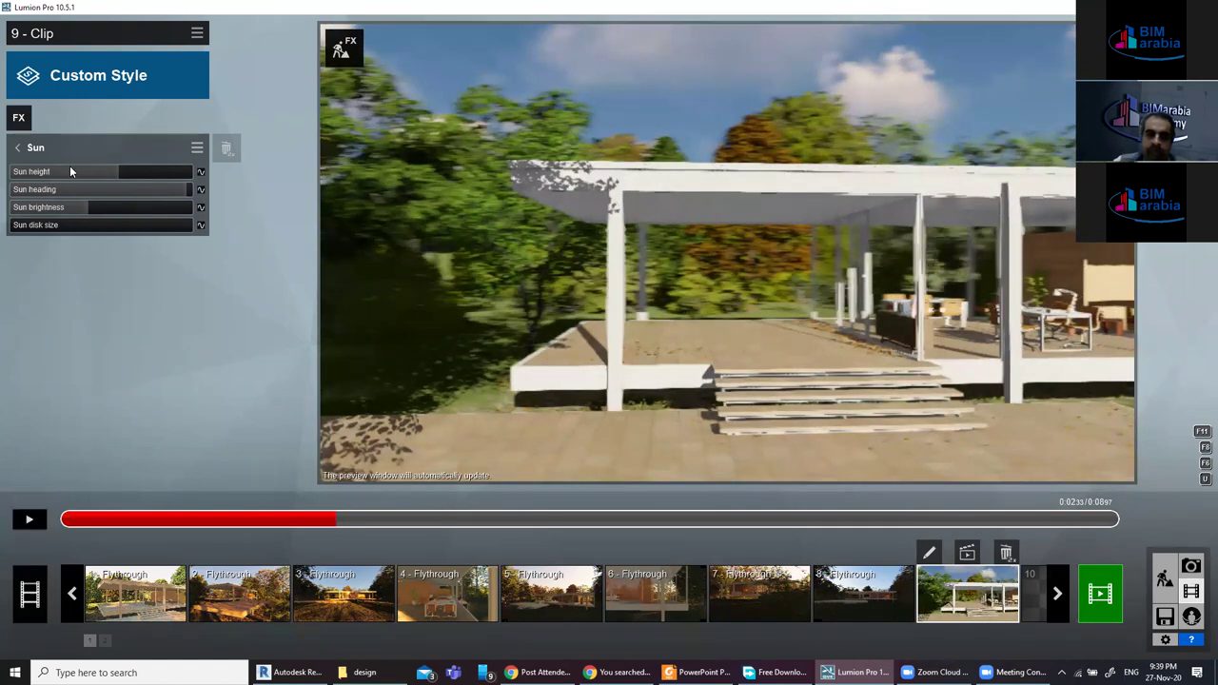
mouse_move(80, 193)
mouse_down()
mouse_move(130, 181)
mouse_move(181, 188)
mouse_move(11, 211)
mouse_move(181, 208)
mouse_move(161, 218)
mouse_up()
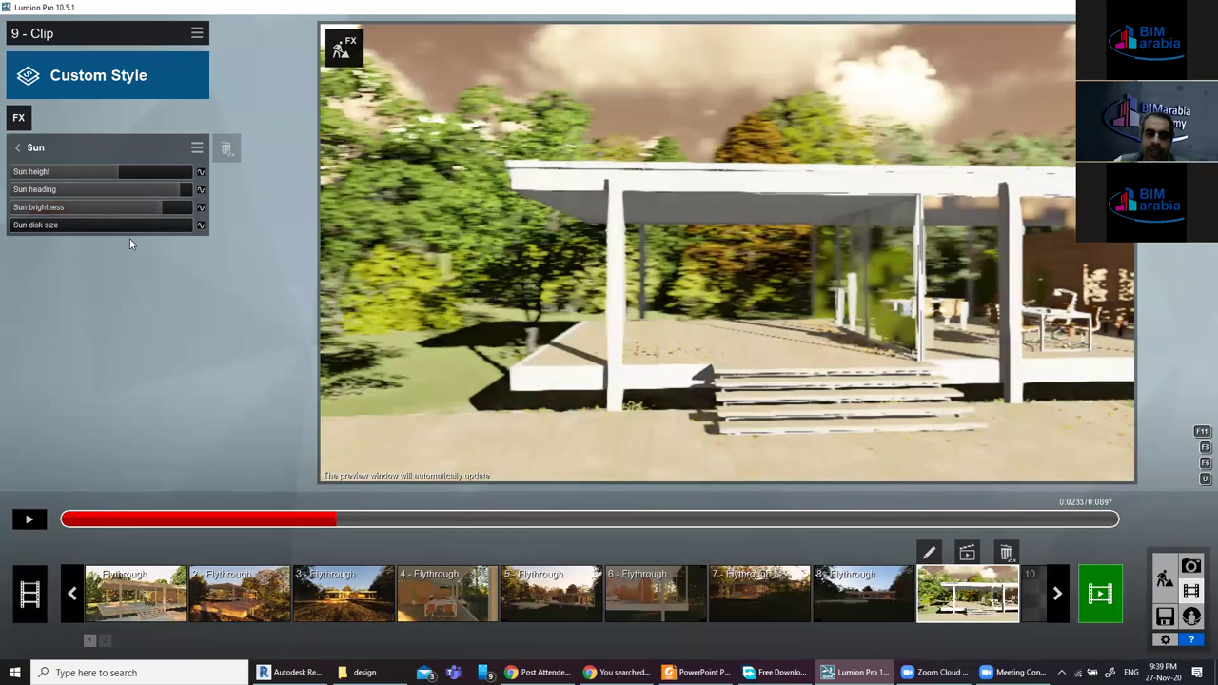
mouse_move(99, 206)
mouse_down()
mouse_move(27, 211)
mouse_move(142, 235)
mouse_move(24, 238)
mouse_move(118, 277)
mouse_up()
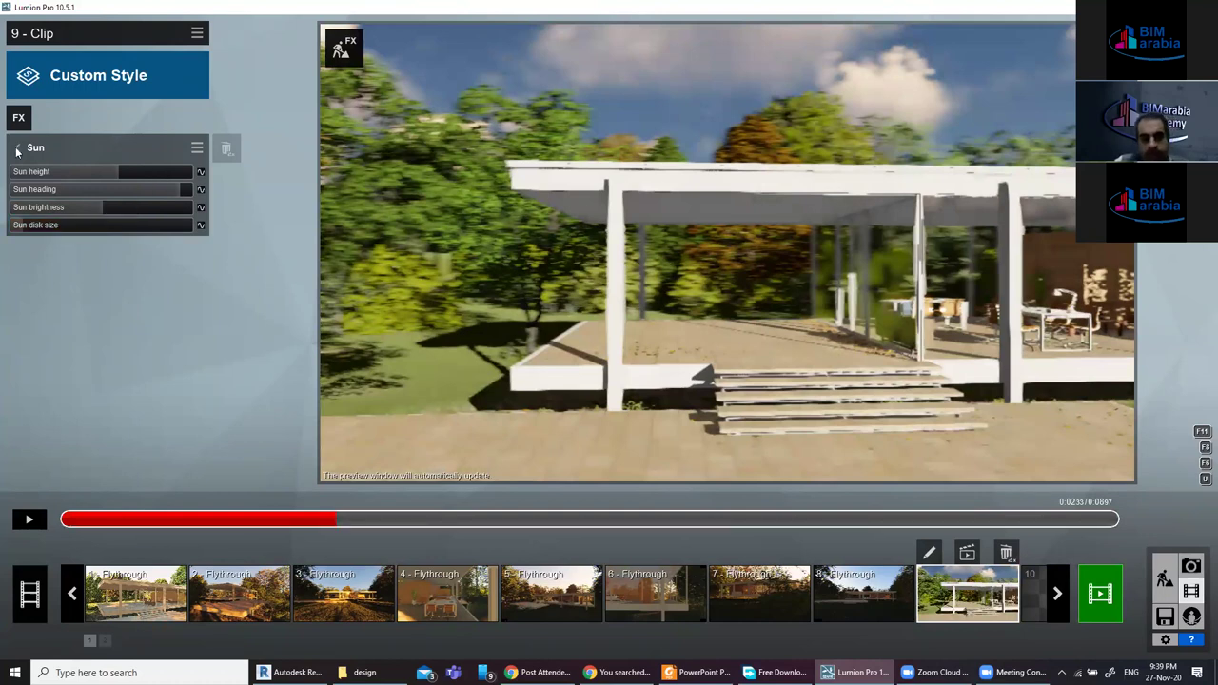
click(31, 126)
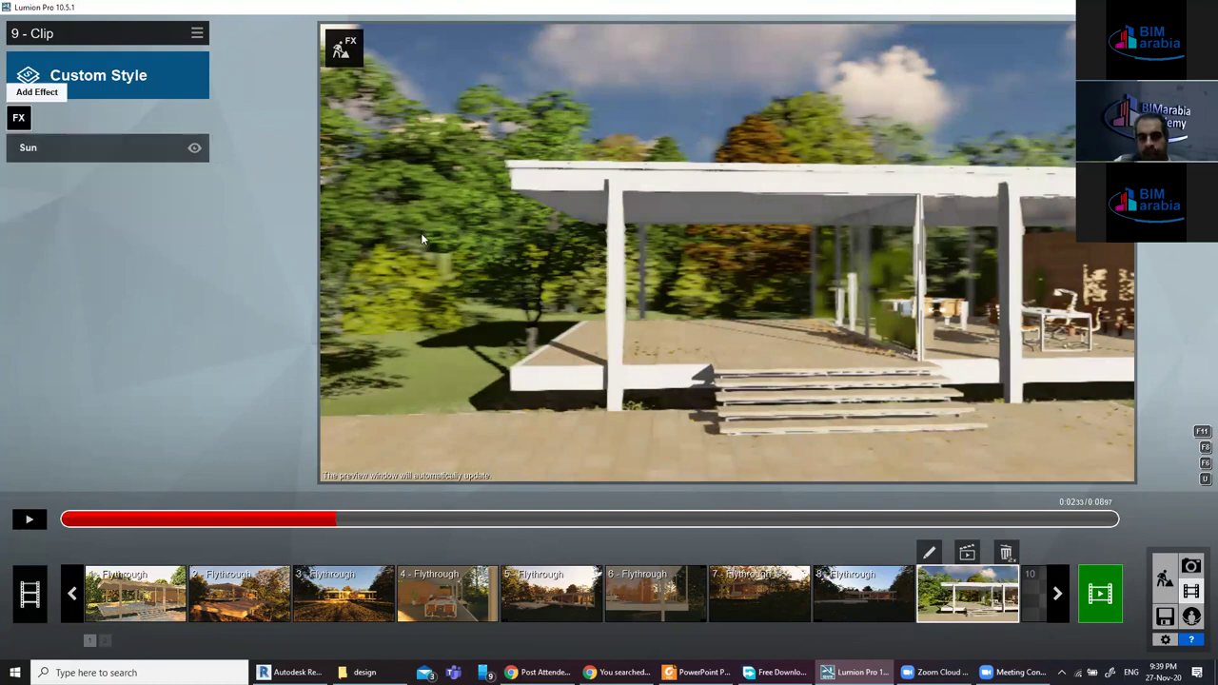
Add God Rays to the clip with Decay set to 0.5.
click(18, 118)
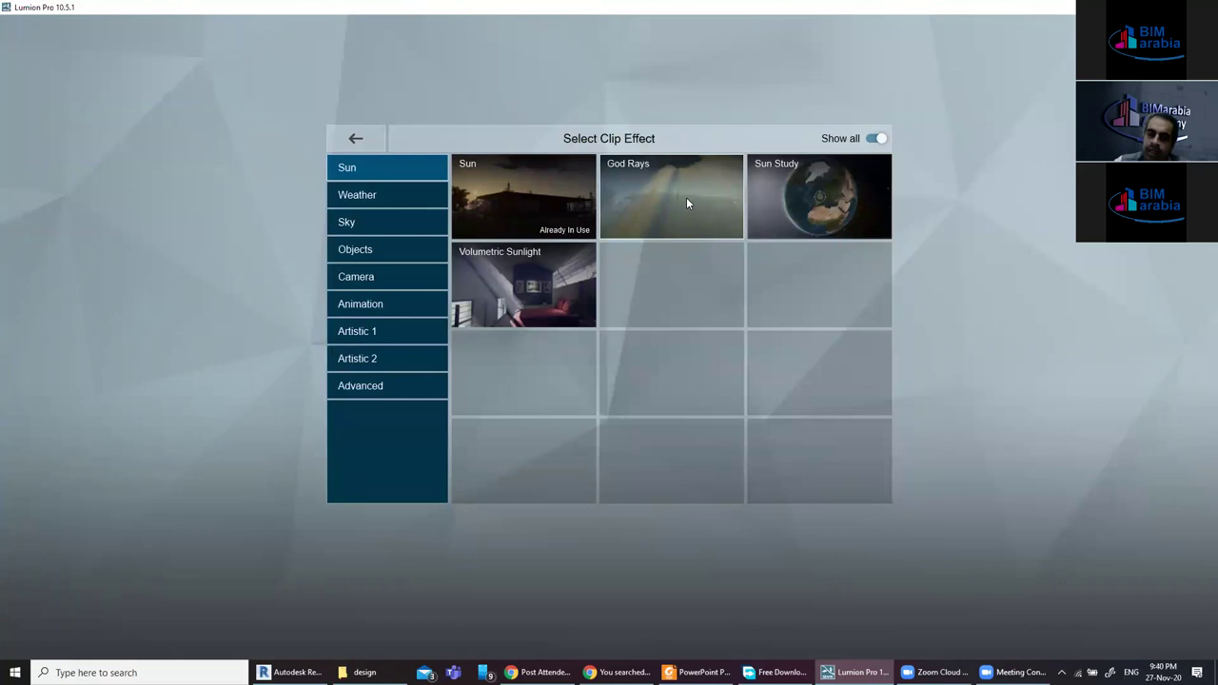
click(686, 203)
mouse_move(62, 170)
mouse_down()
mouse_move(126, 173)
mouse_move(127, 186)
mouse_up()
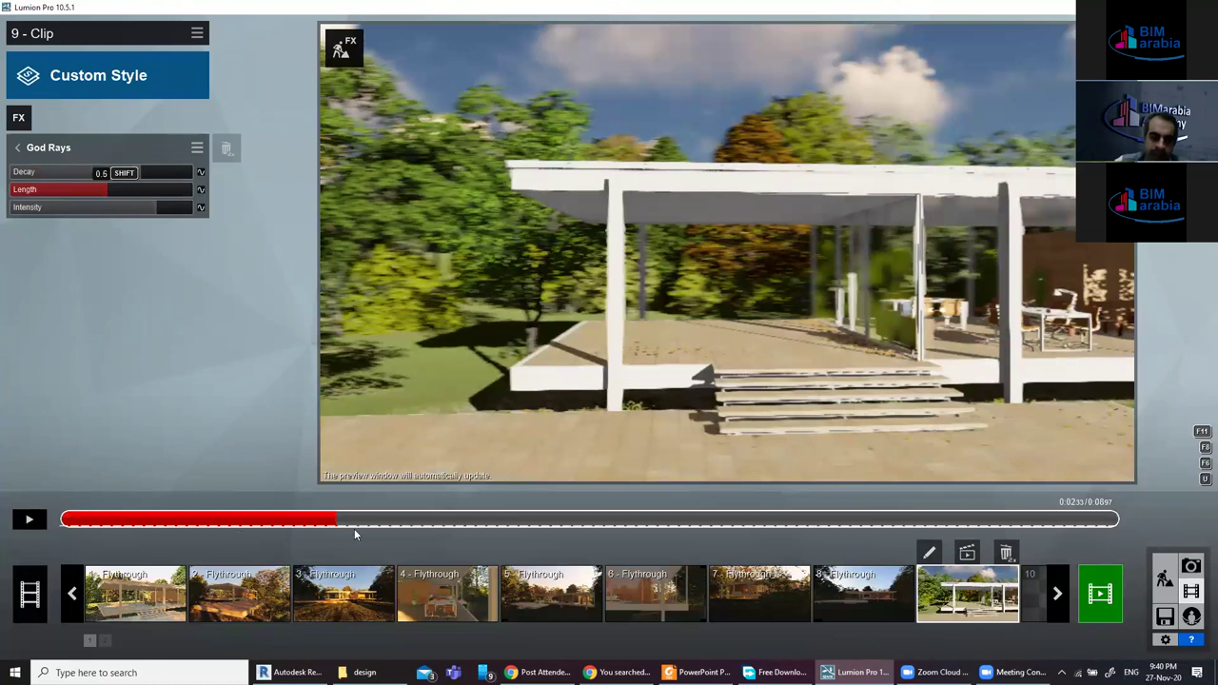
mouse_move(135, 594)
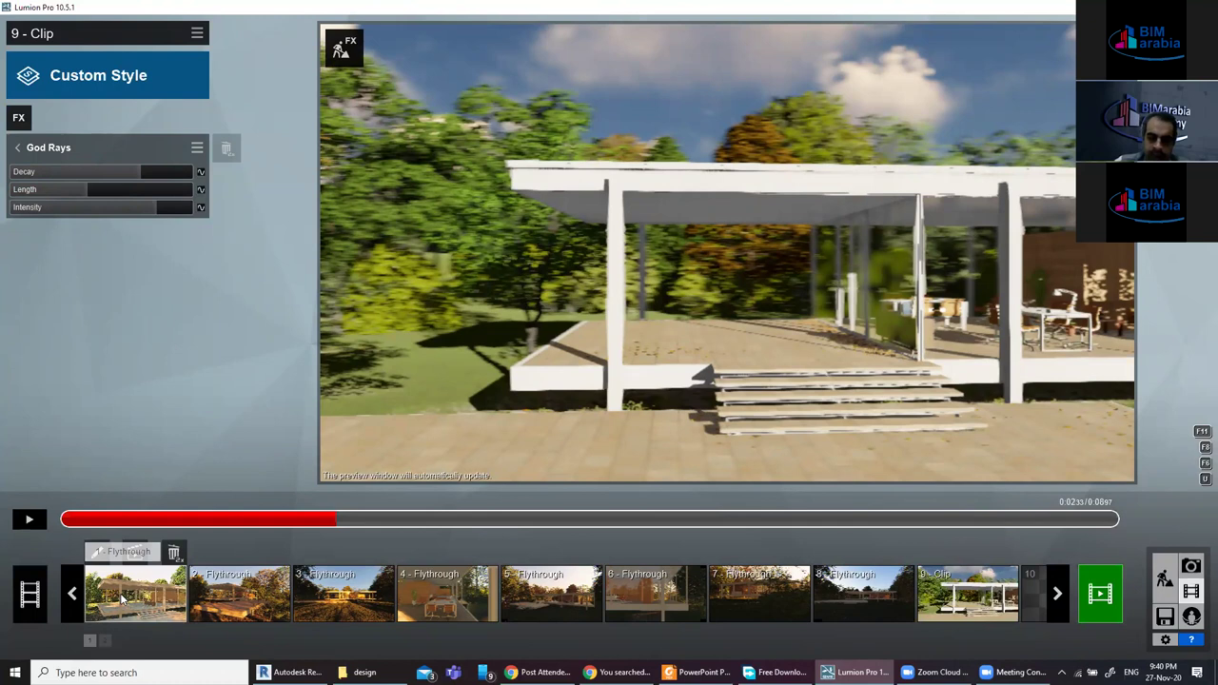
Remove Wind, Layer Visibility, Sun and 2-Point Perspective from clip 1, then show performance statistics.
click(122, 597)
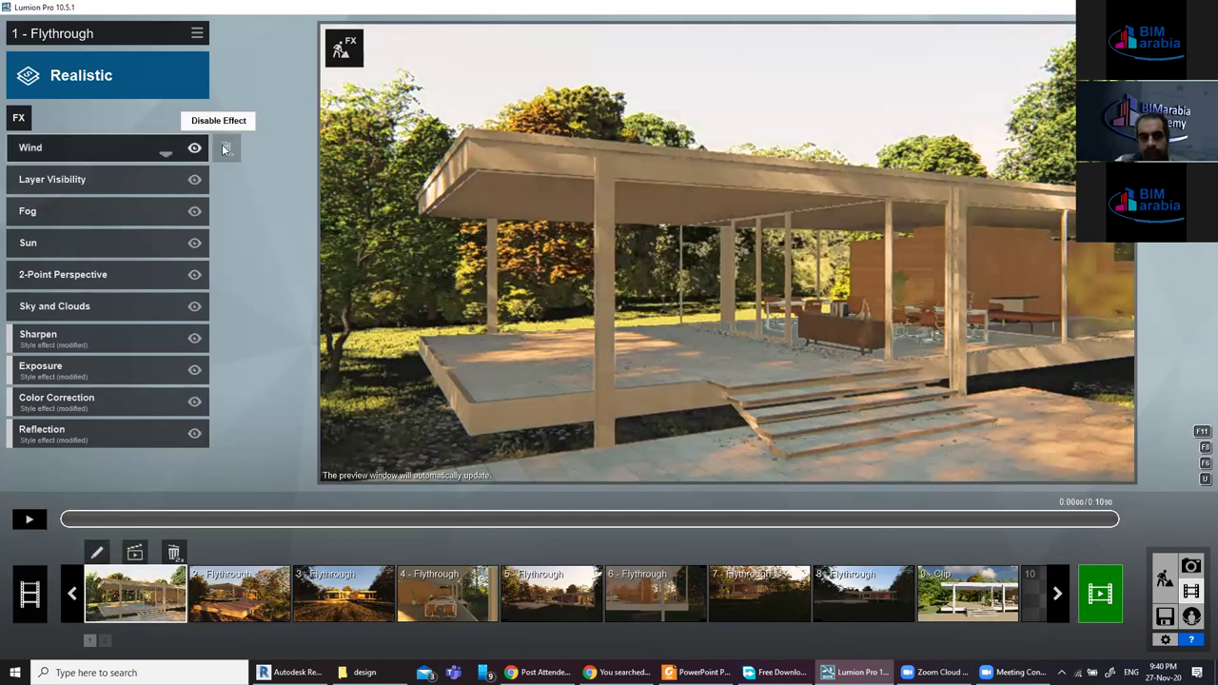
double_click(225, 148)
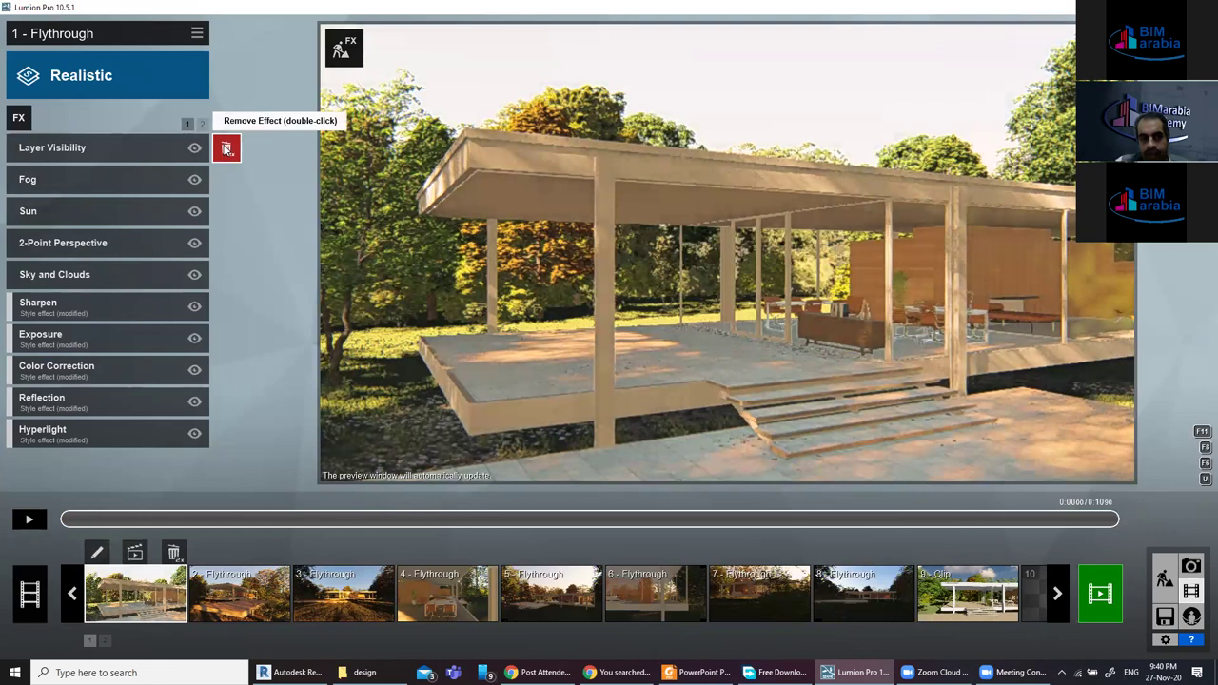
double_click(226, 149)
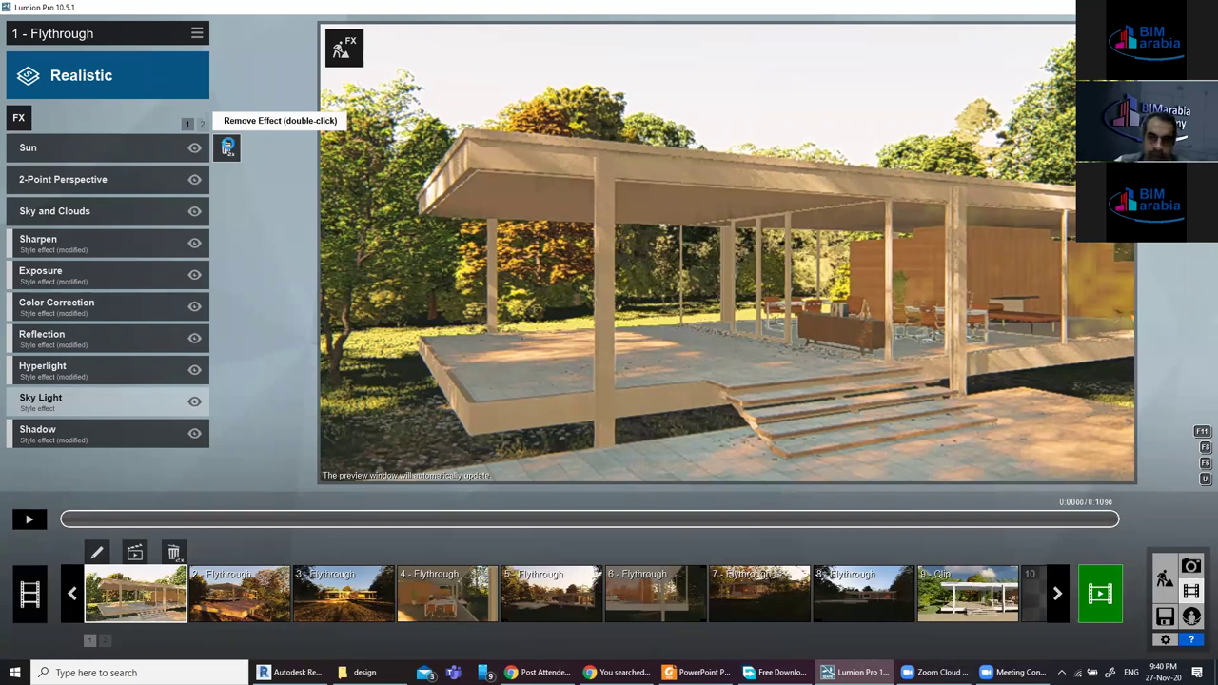
double_click(228, 148)
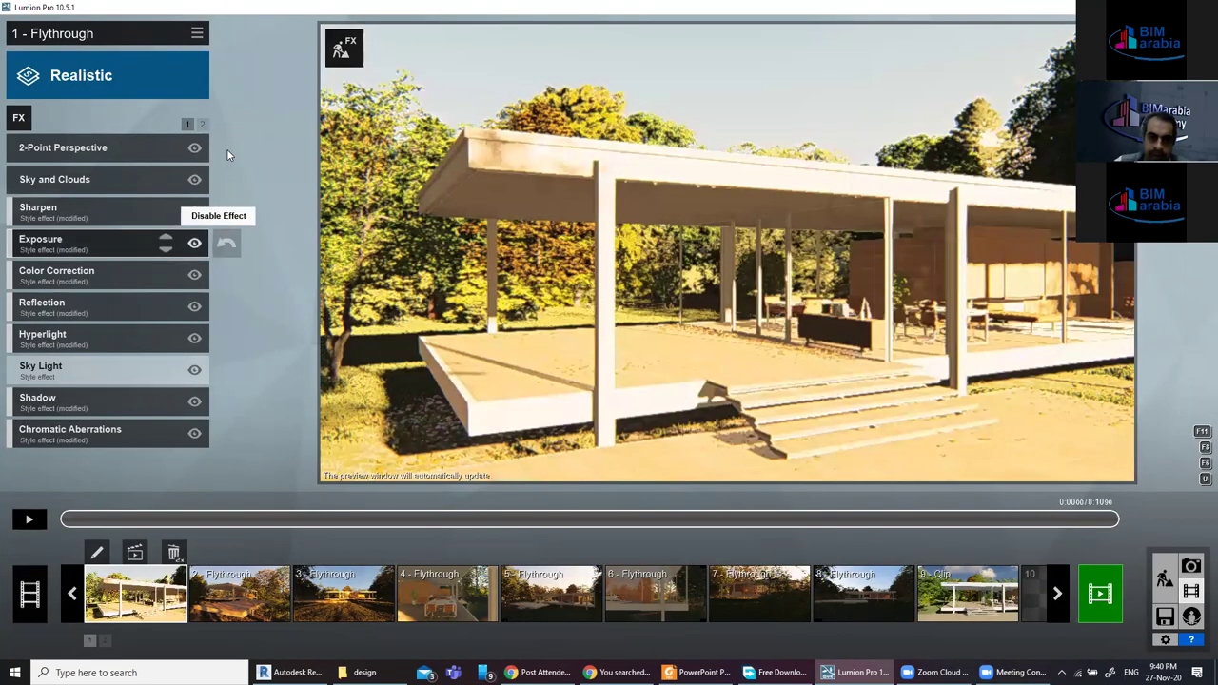
mouse_move(105, 179)
double_click(227, 148)
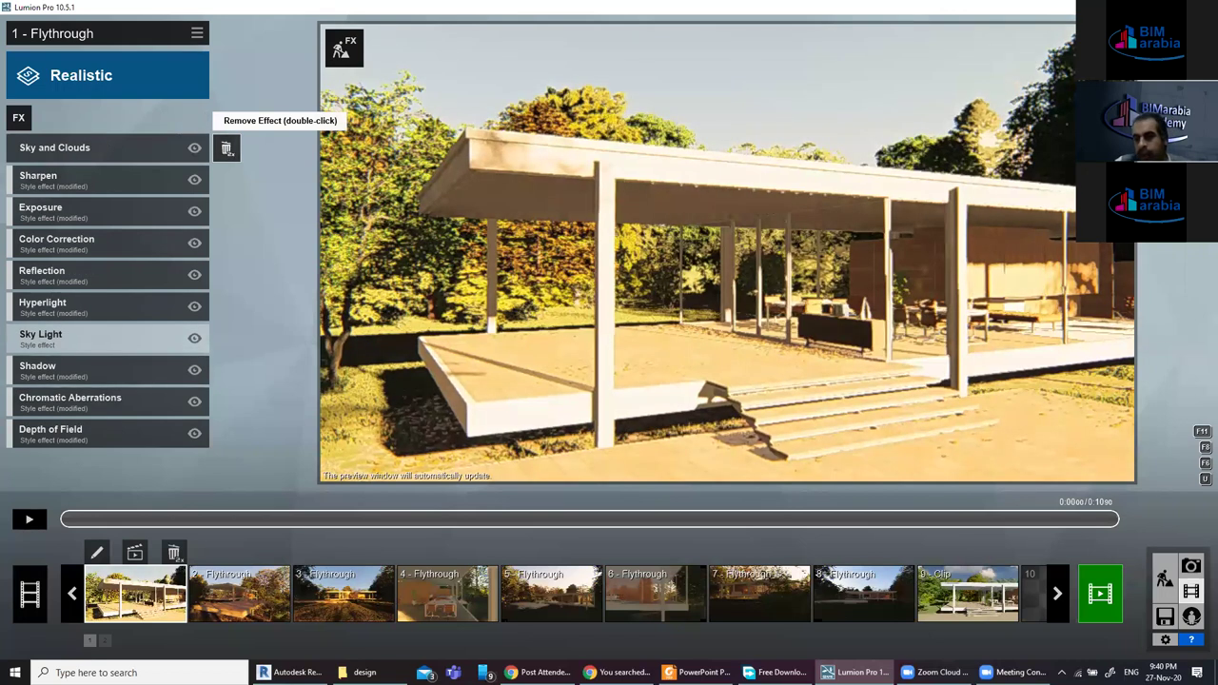
key(F11)
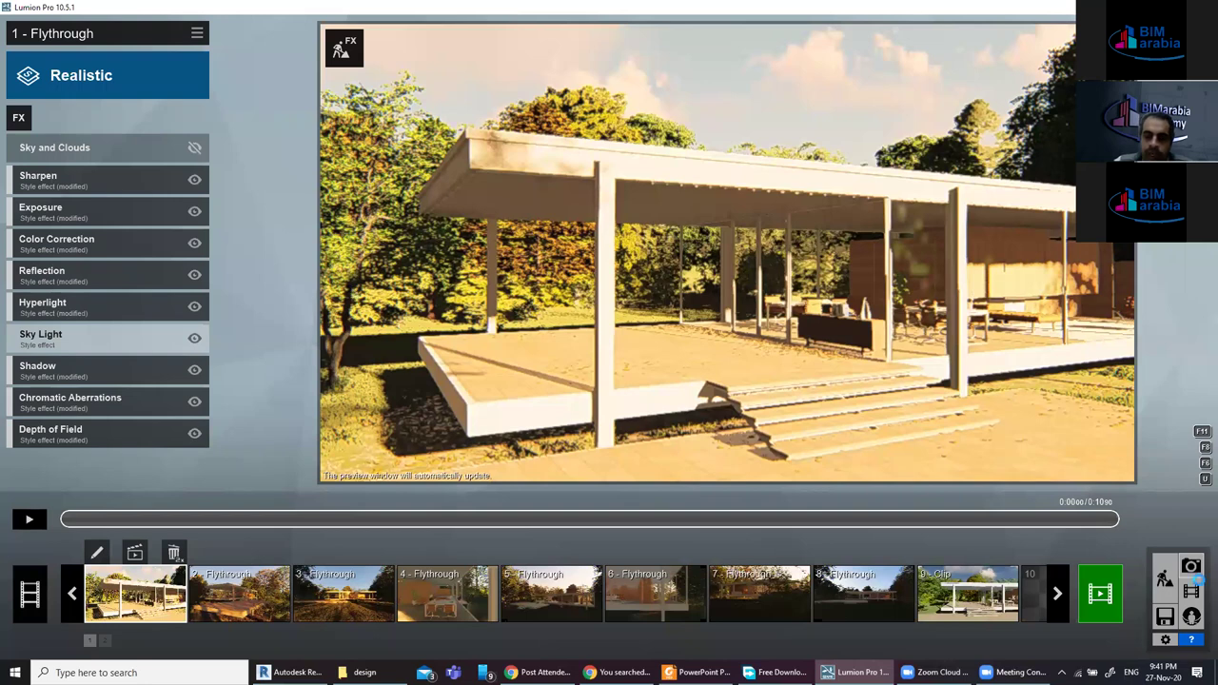
Switch to Photo 9 and fly its camera up through the tree foliage.
click(1195, 575)
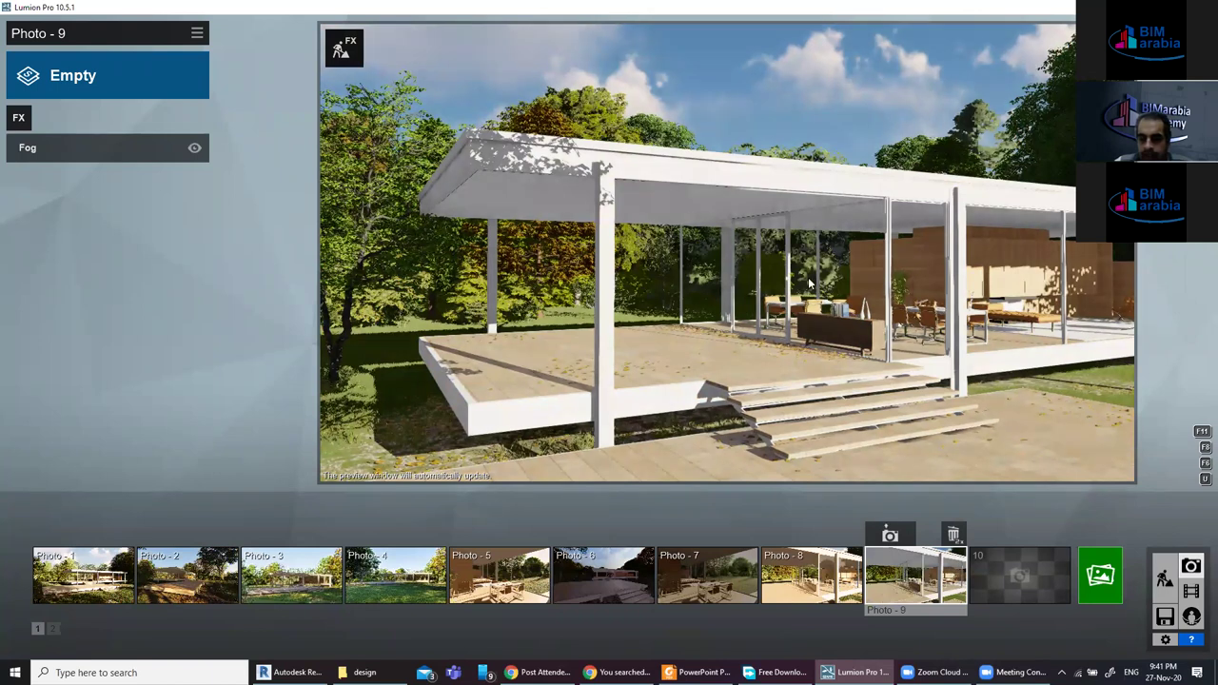
right_drag(726, 276, 726, 233)
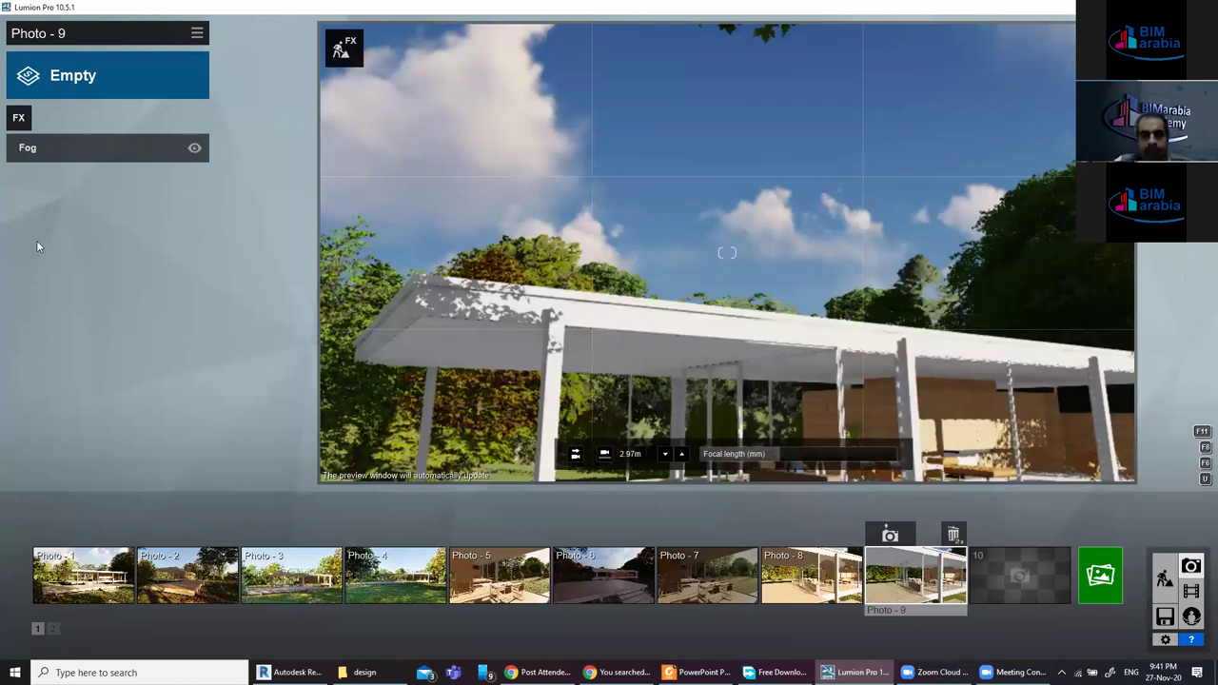
key(d)
right_drag(296, 171, 591, 196)
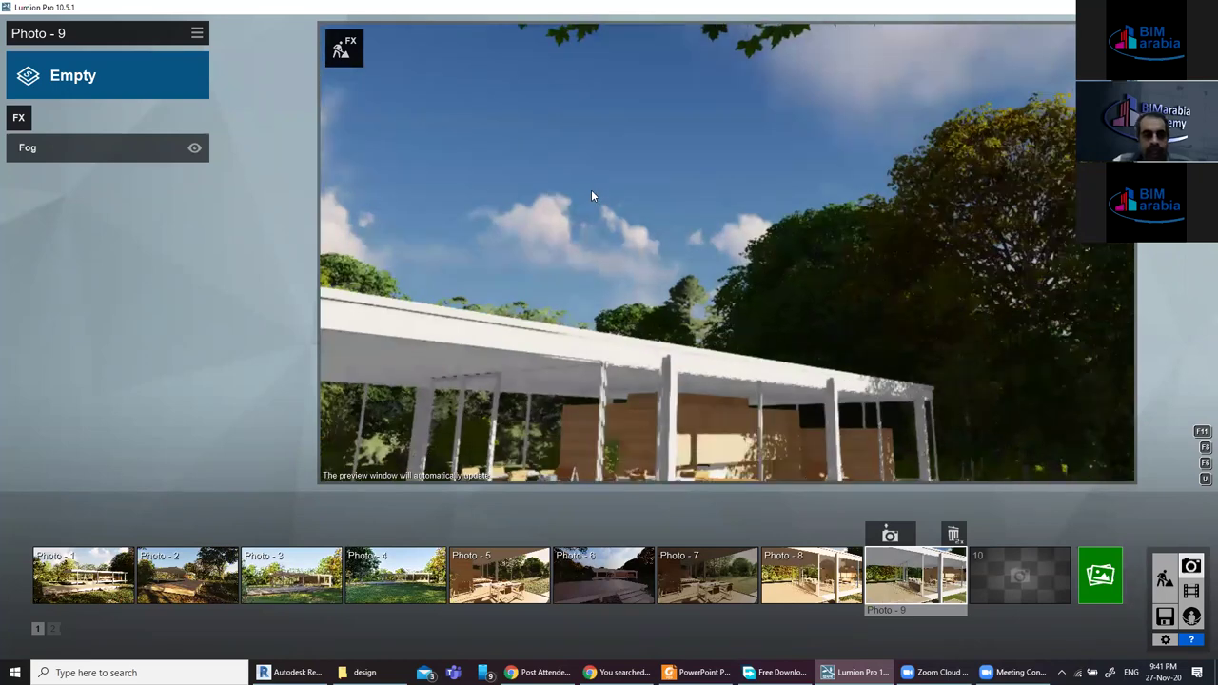
key(d)
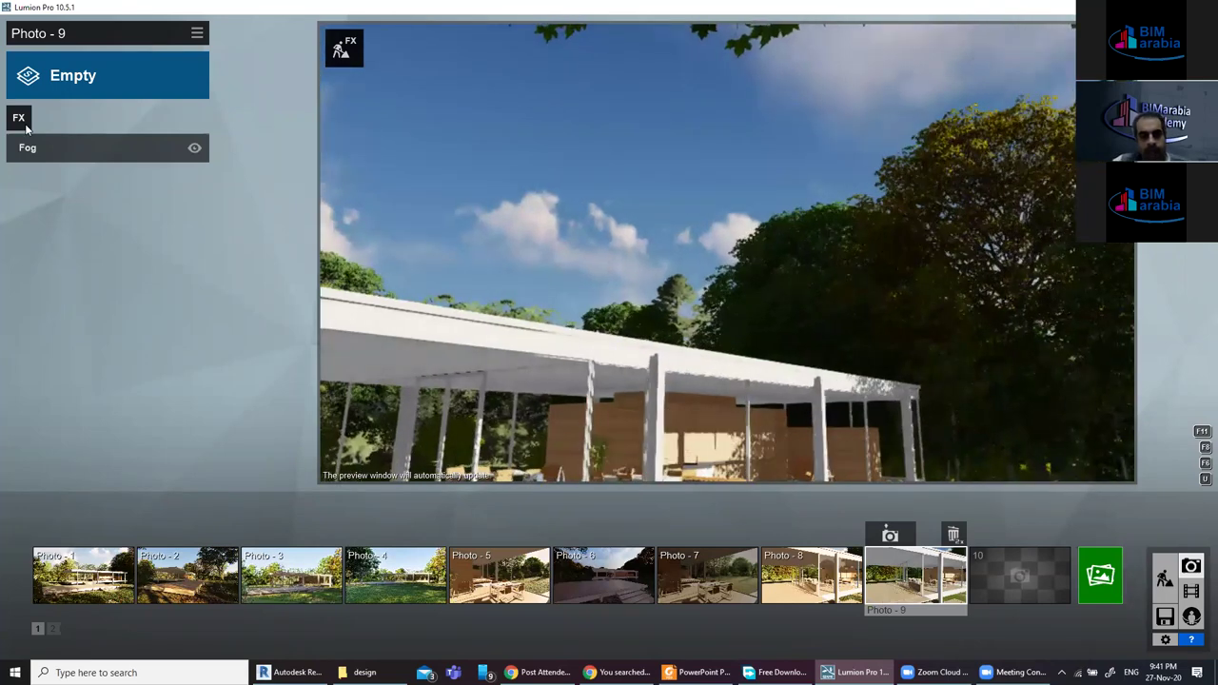
key(d)
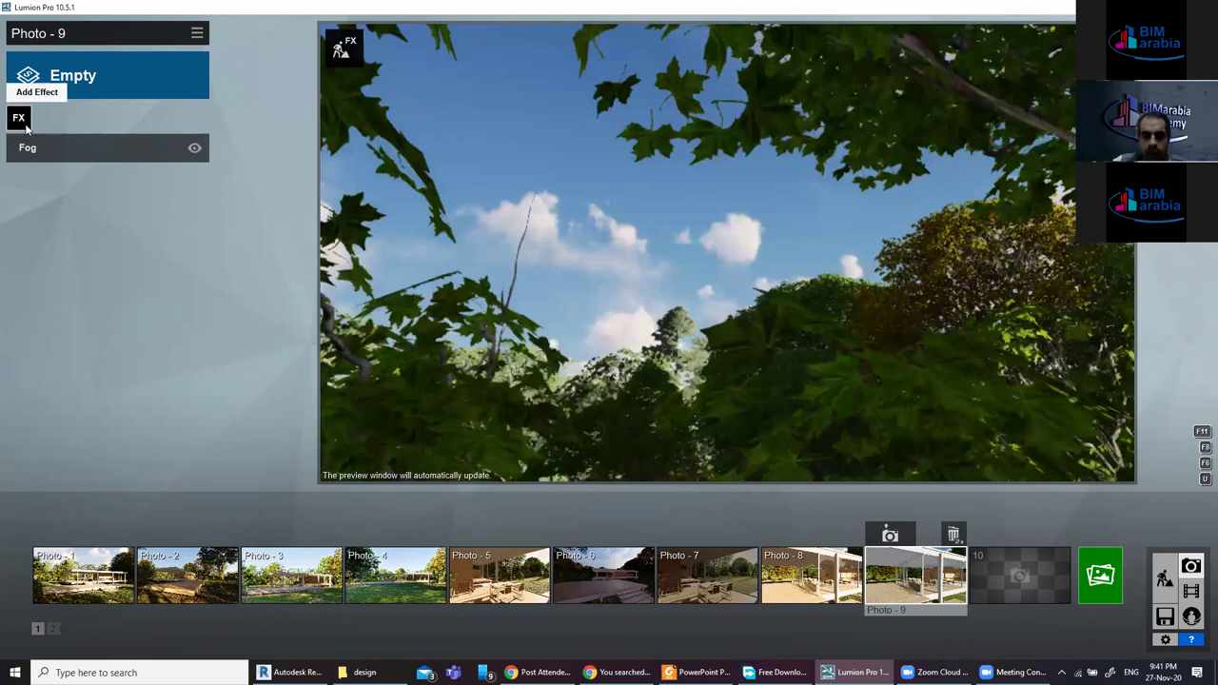
key(d)
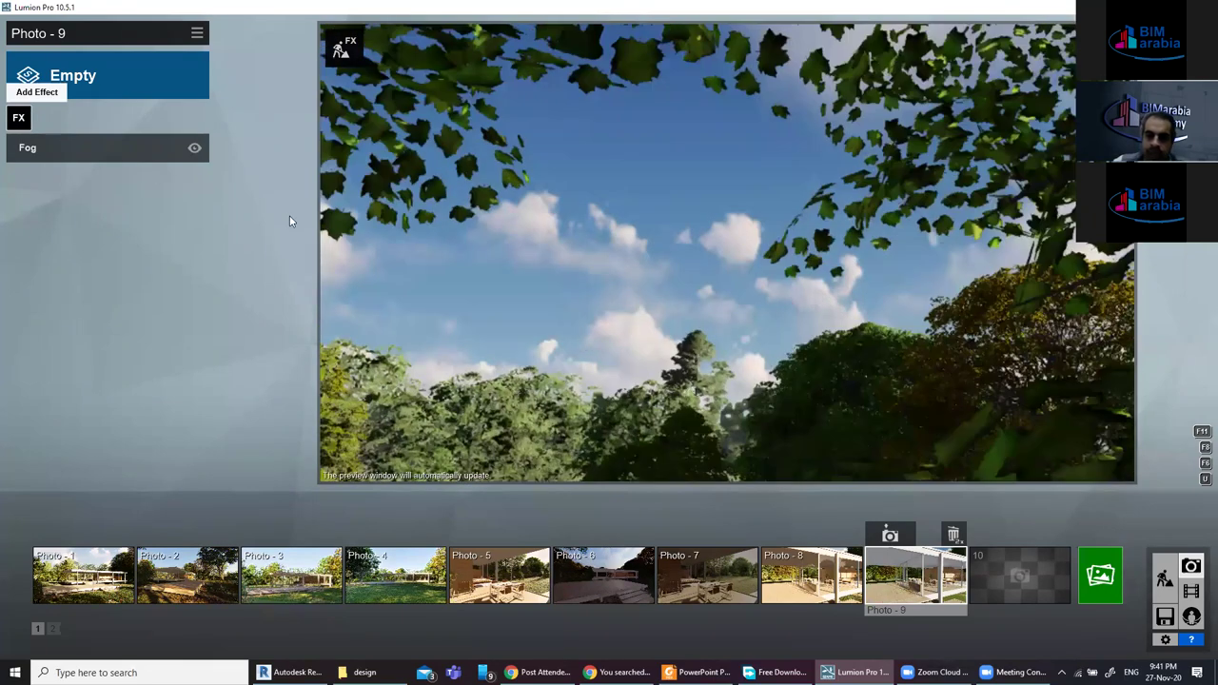
key(d)
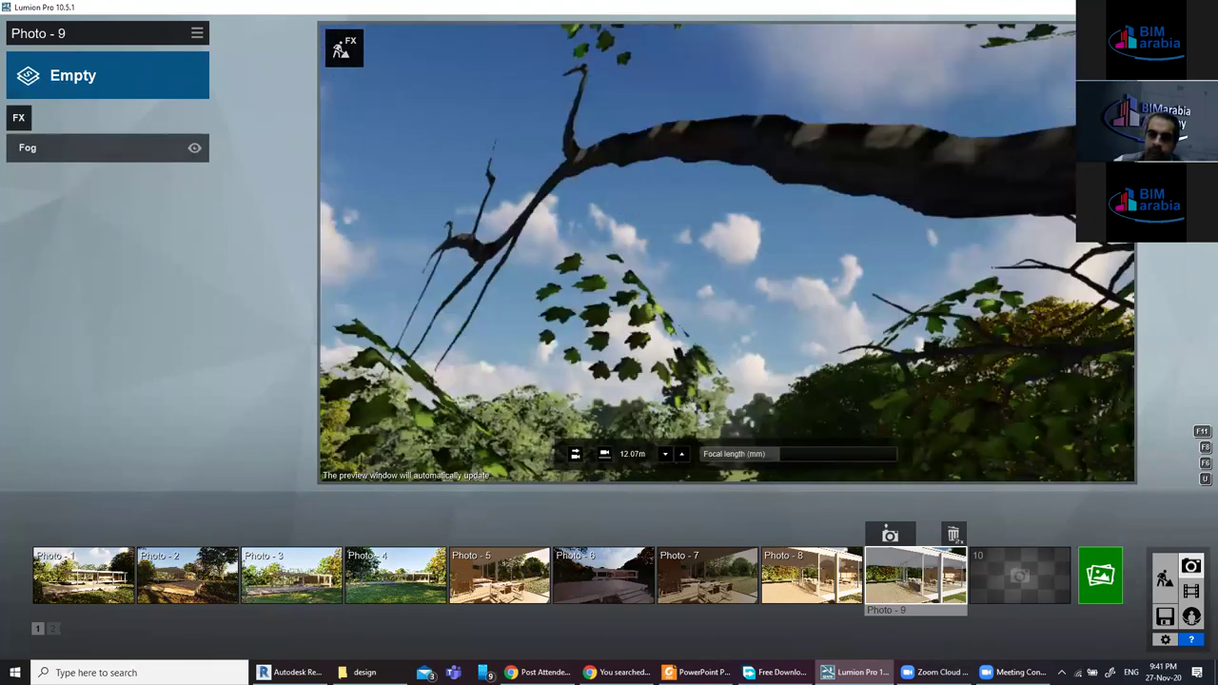
key(d)
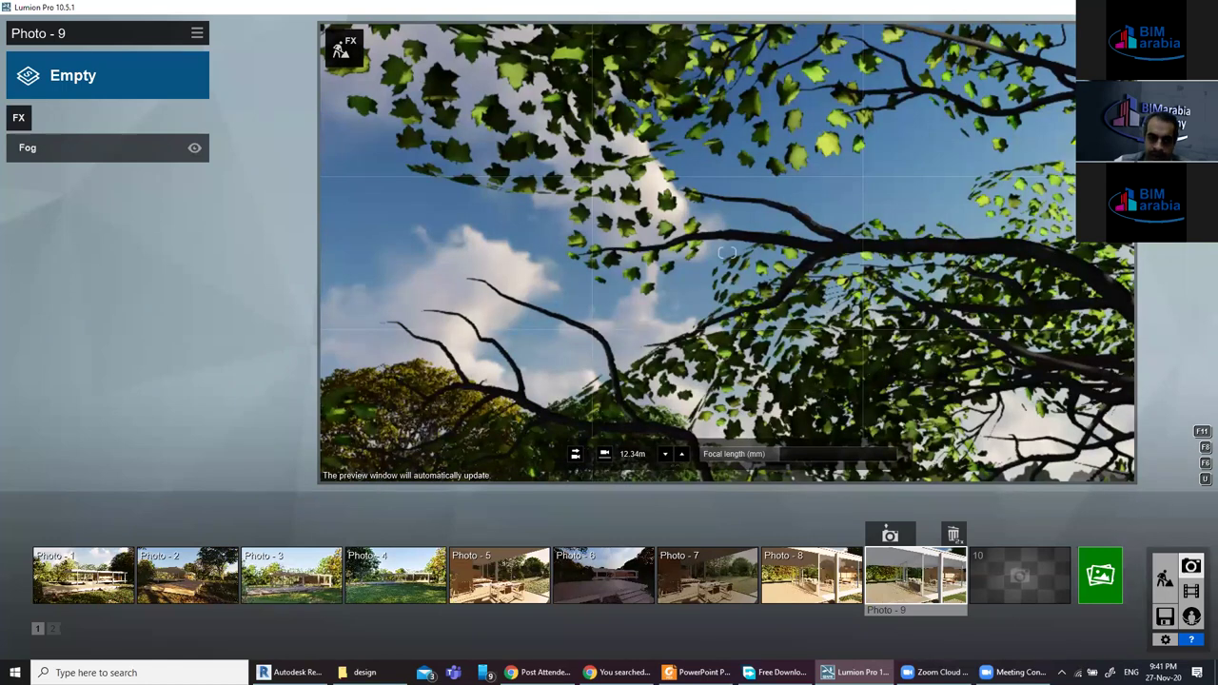
right_drag(856, 453, 877, 452)
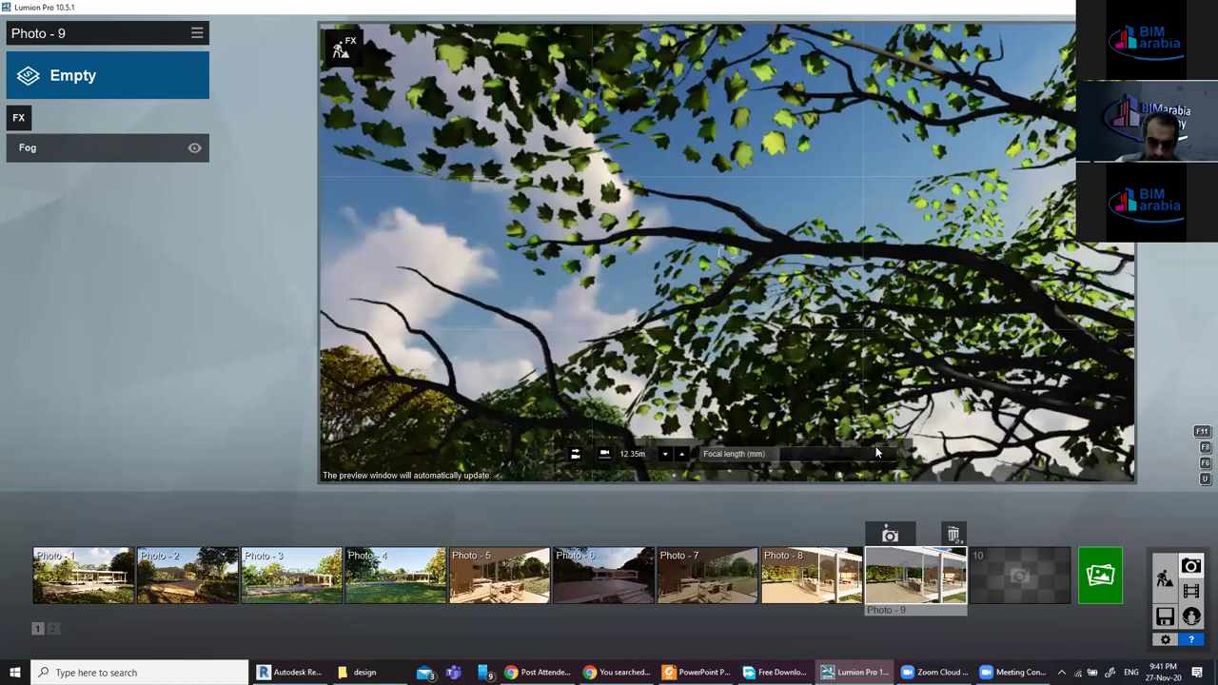
Pull back to a treeline view tilted up to open sky, and add a Sun effect.
key(w)
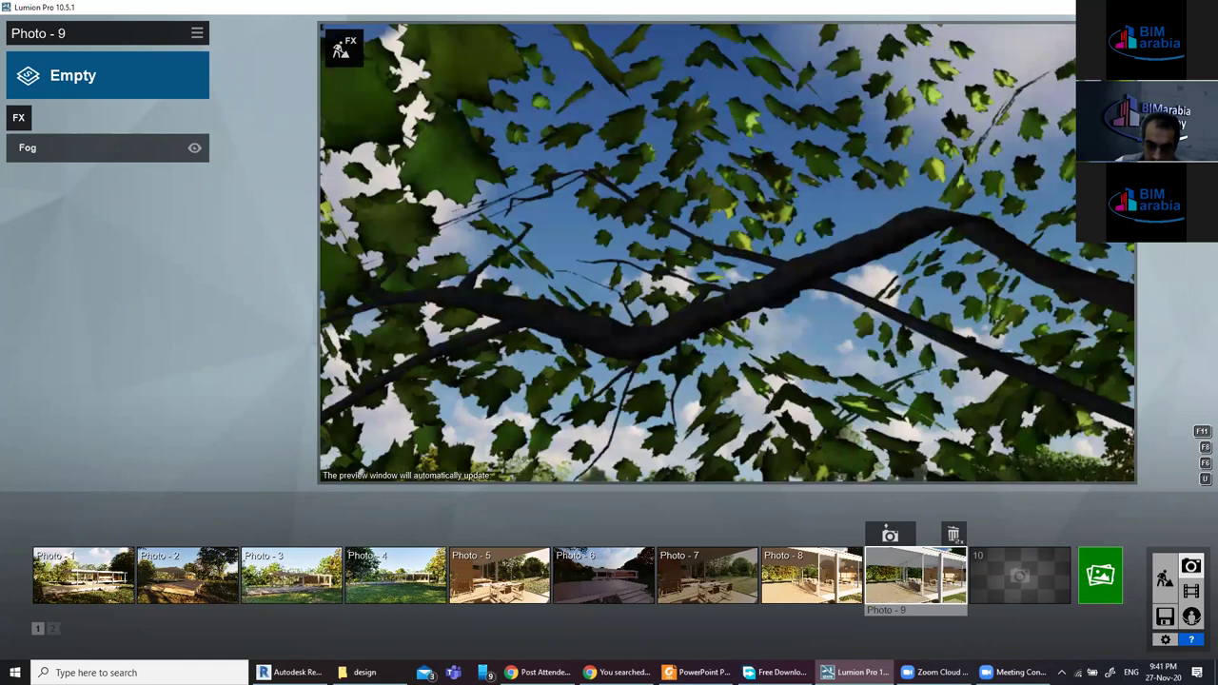
key(s)
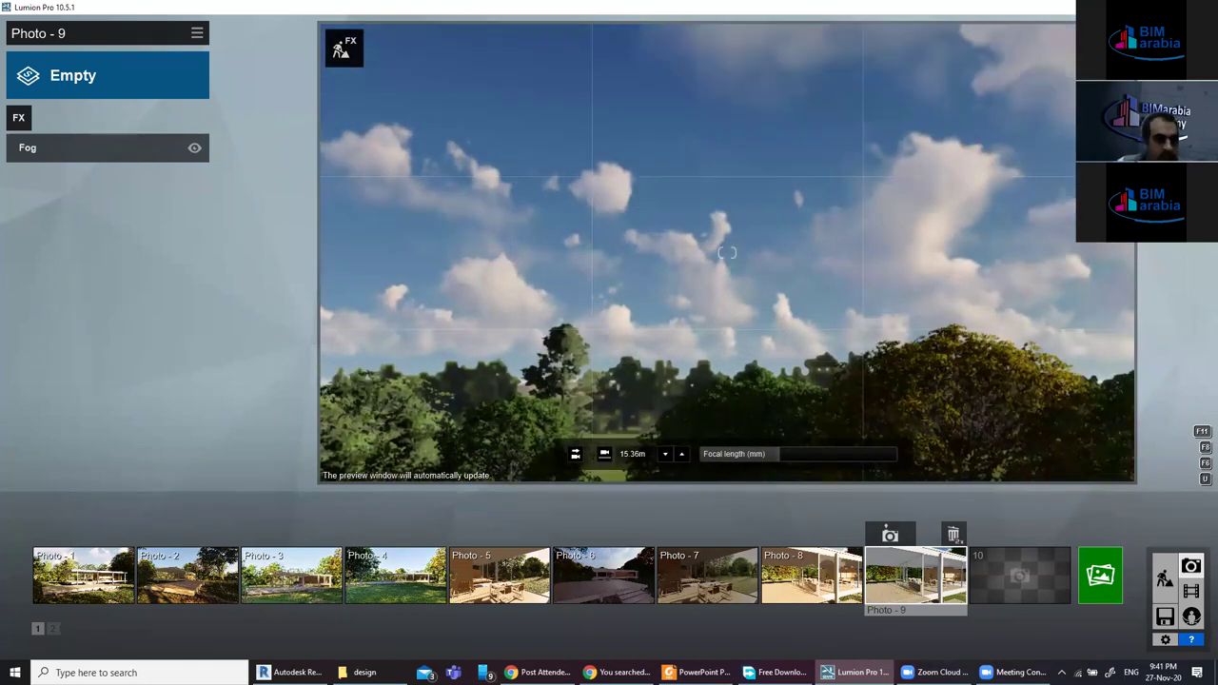
right_drag(726, 252, 726, 171)
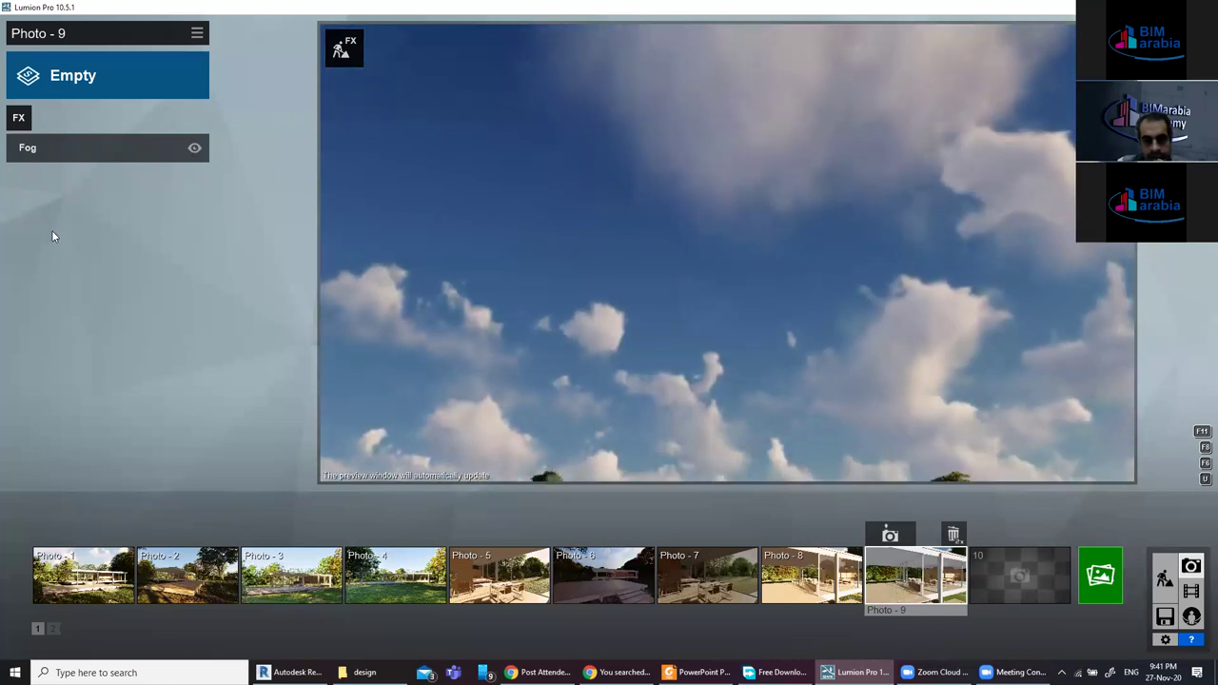
click(18, 117)
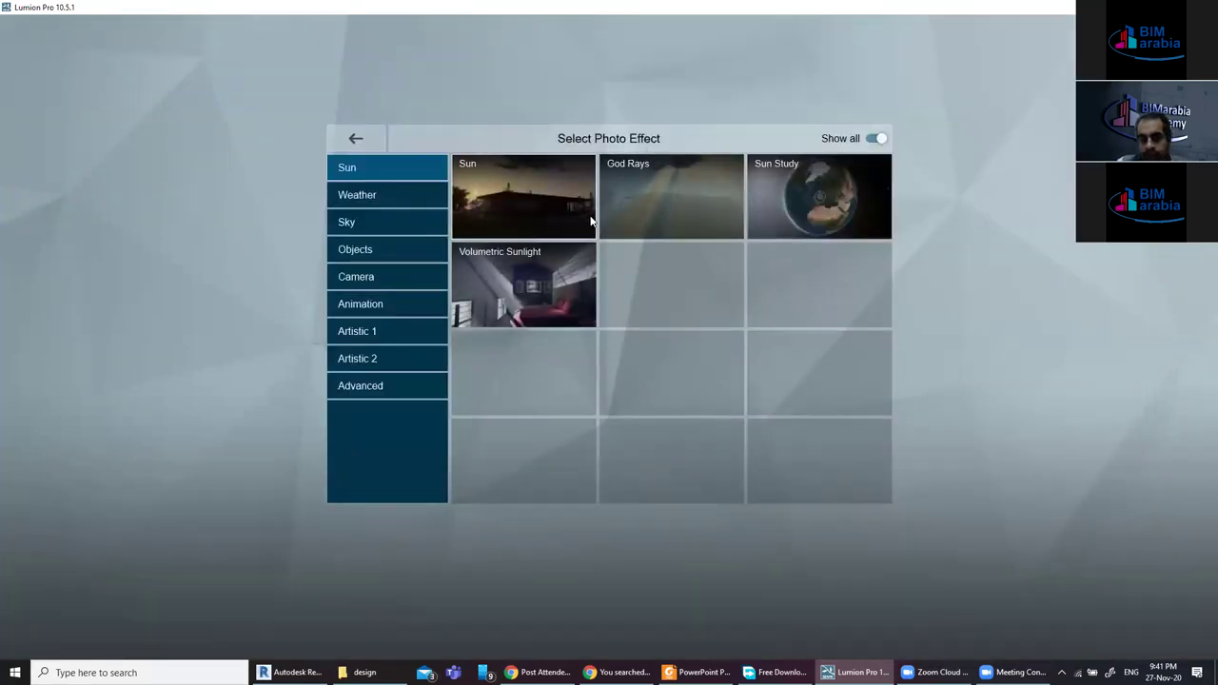
click(590, 221)
Raise the sun height to 40.9°, lower the sun heading, and reframe toward the sky.
drag(59, 174, 153, 171)
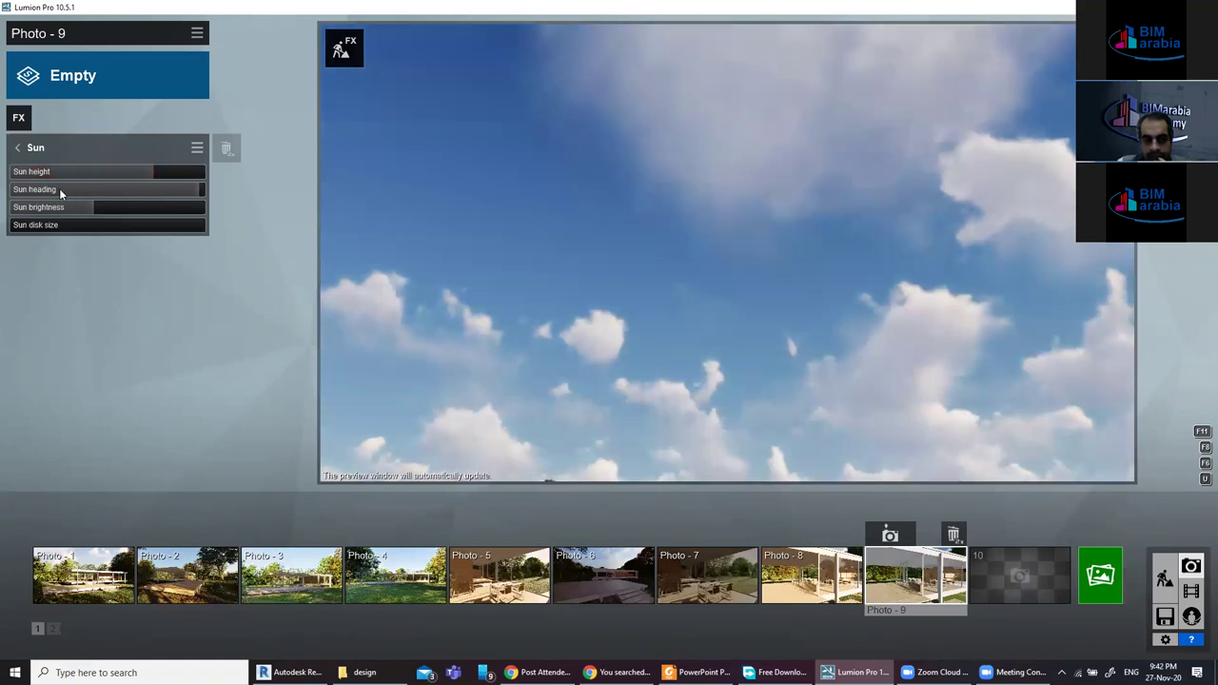
drag(59, 189, 123, 202)
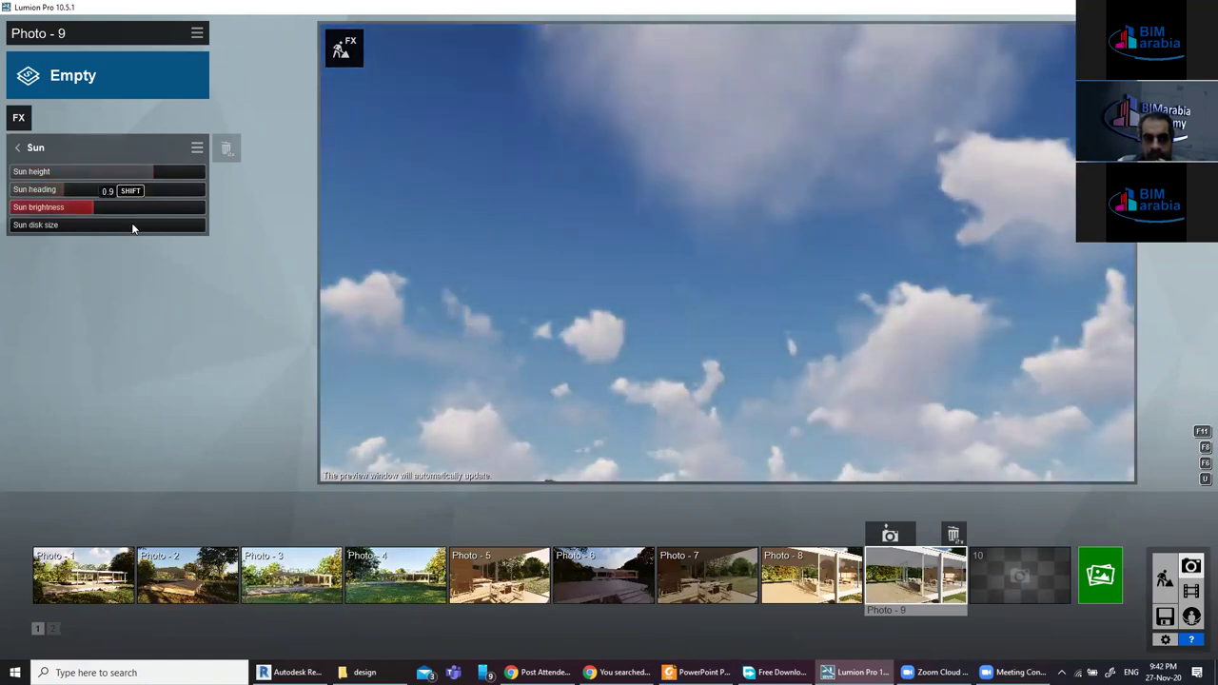
right_drag(392, 302, 410, 286)
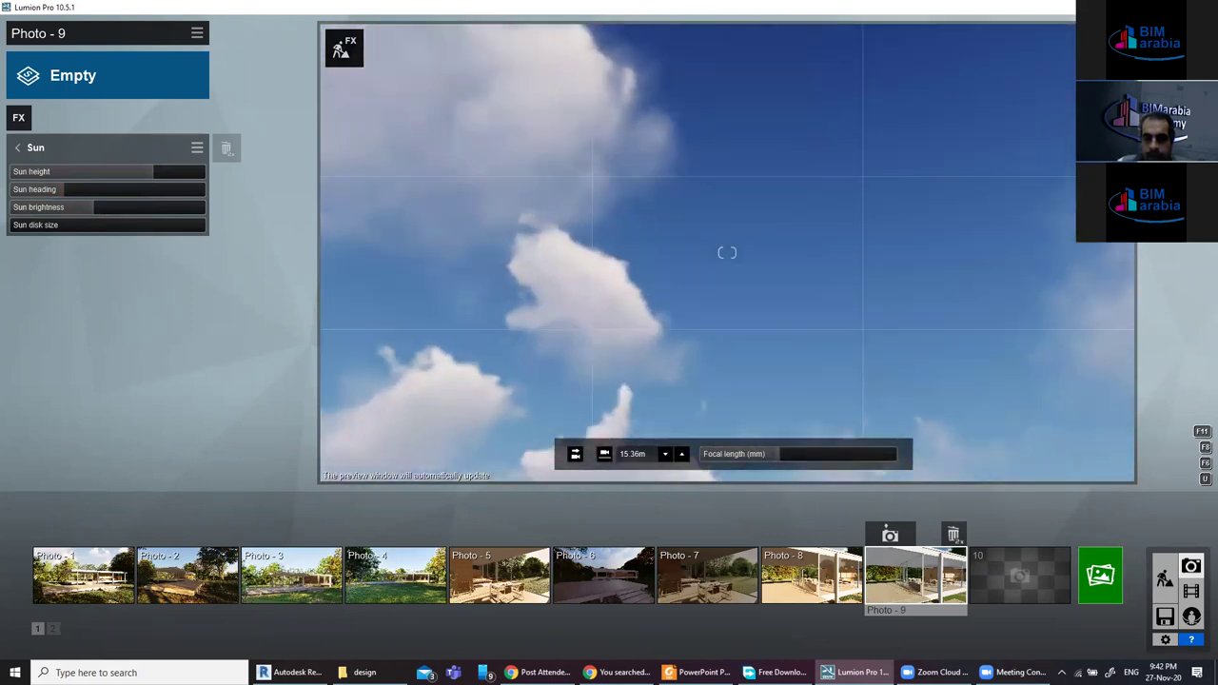
right_drag(726, 252, 622, 205)
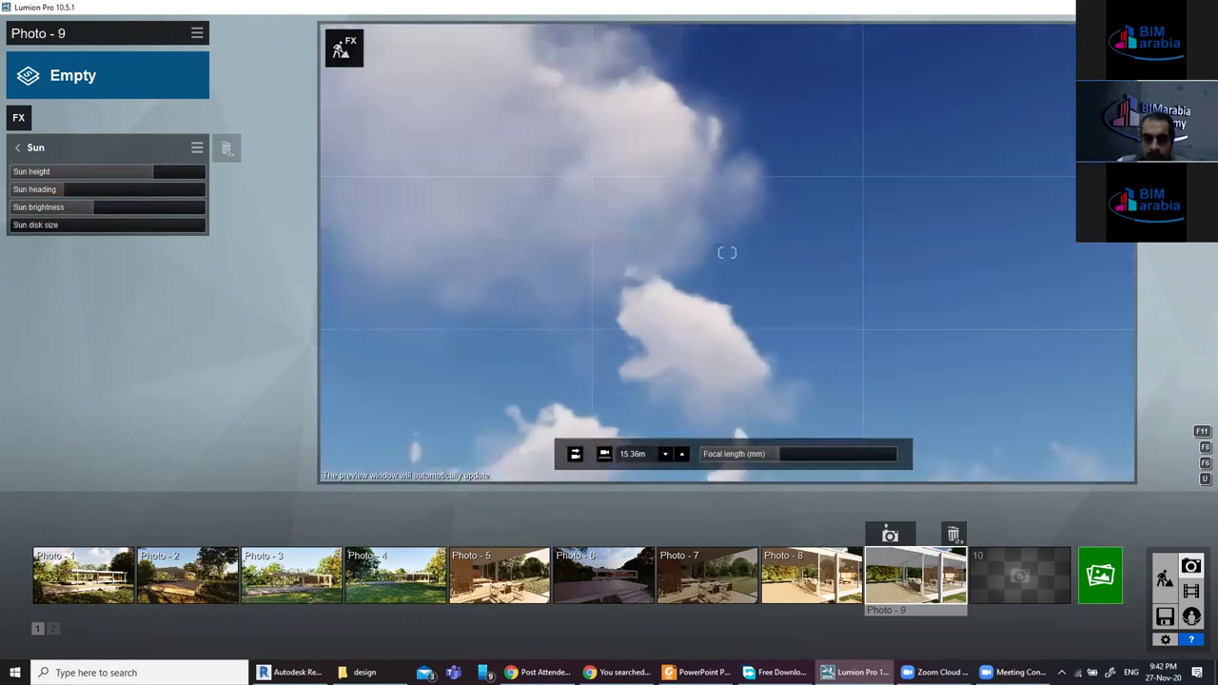
right_drag(727, 252, 822, 253)
right_drag(727, 252, 726, 347)
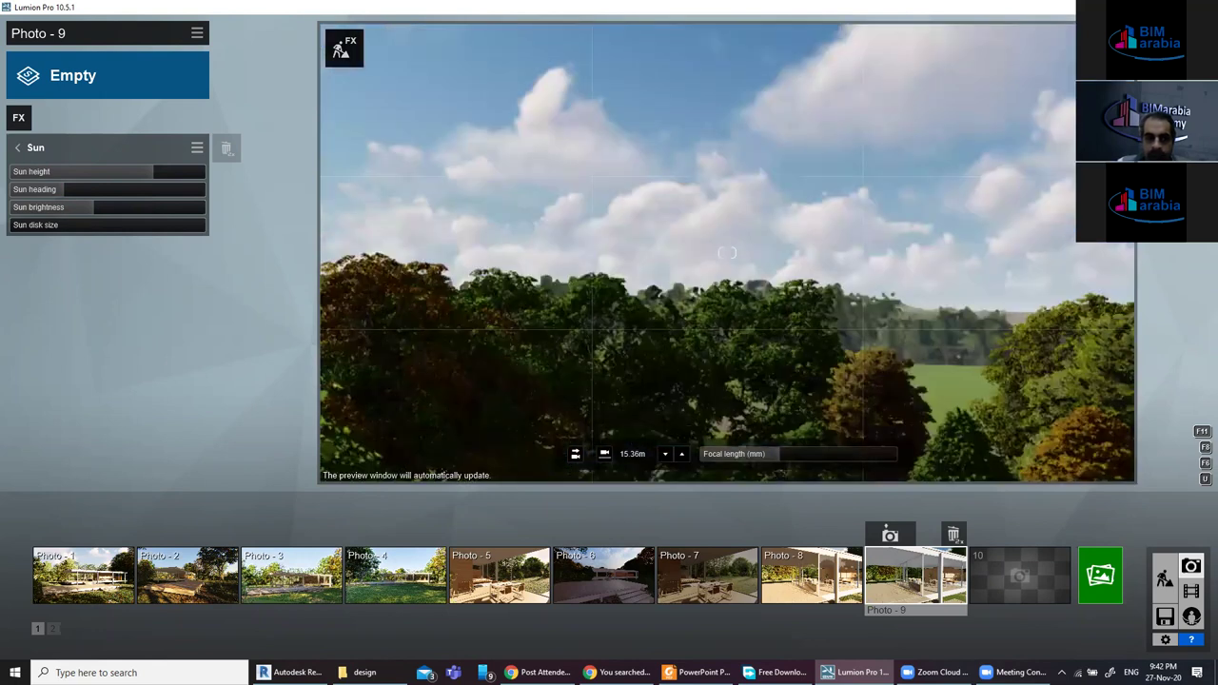
right_drag(727, 252, 727, 204)
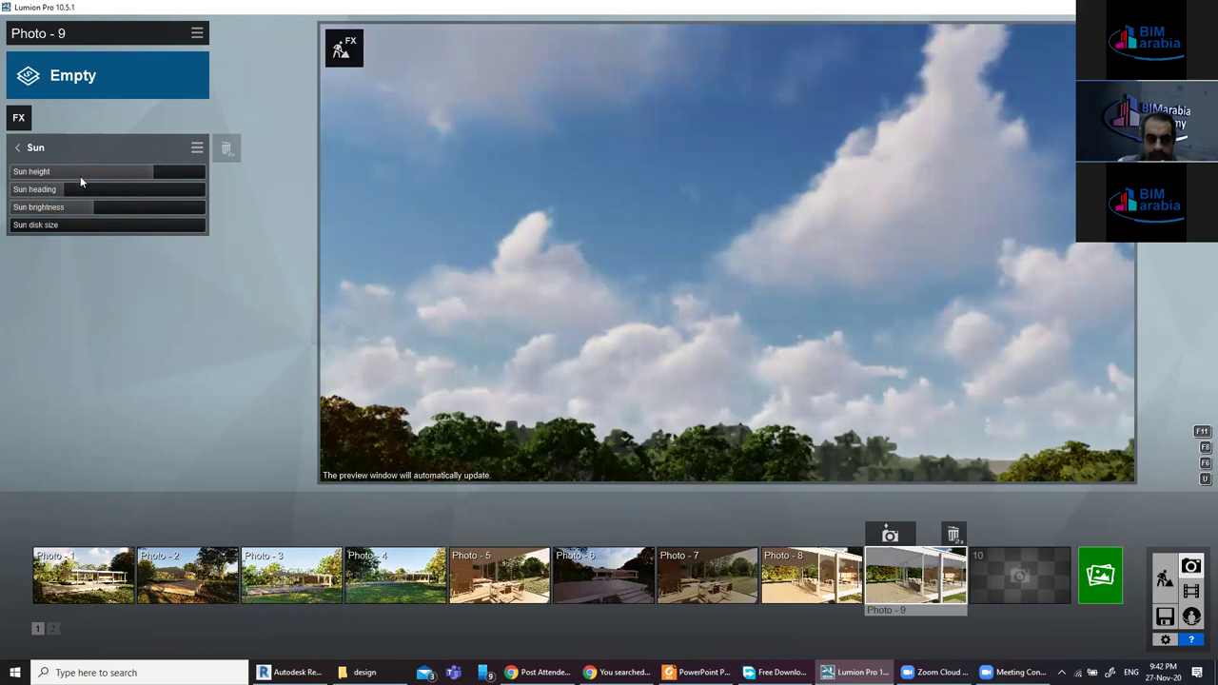
Drop the sun below the horizon, lift it just above, then back to daylight.
drag(73, 173, 106, 161)
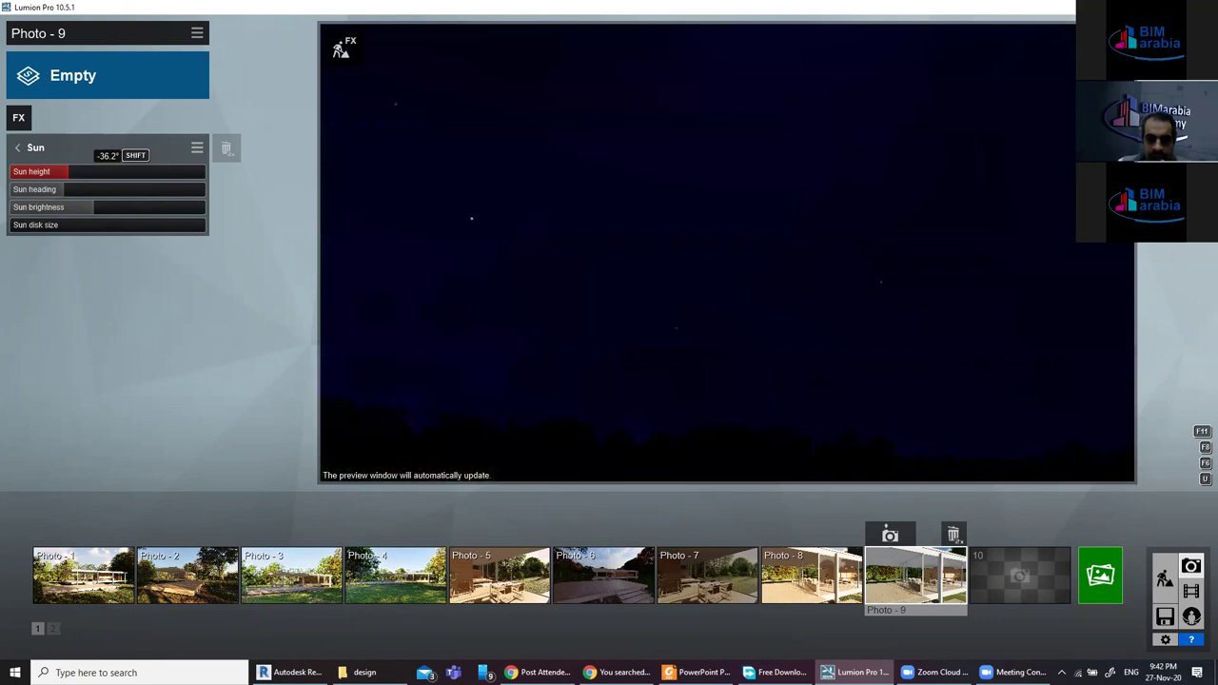
drag(107, 172, 163, 176)
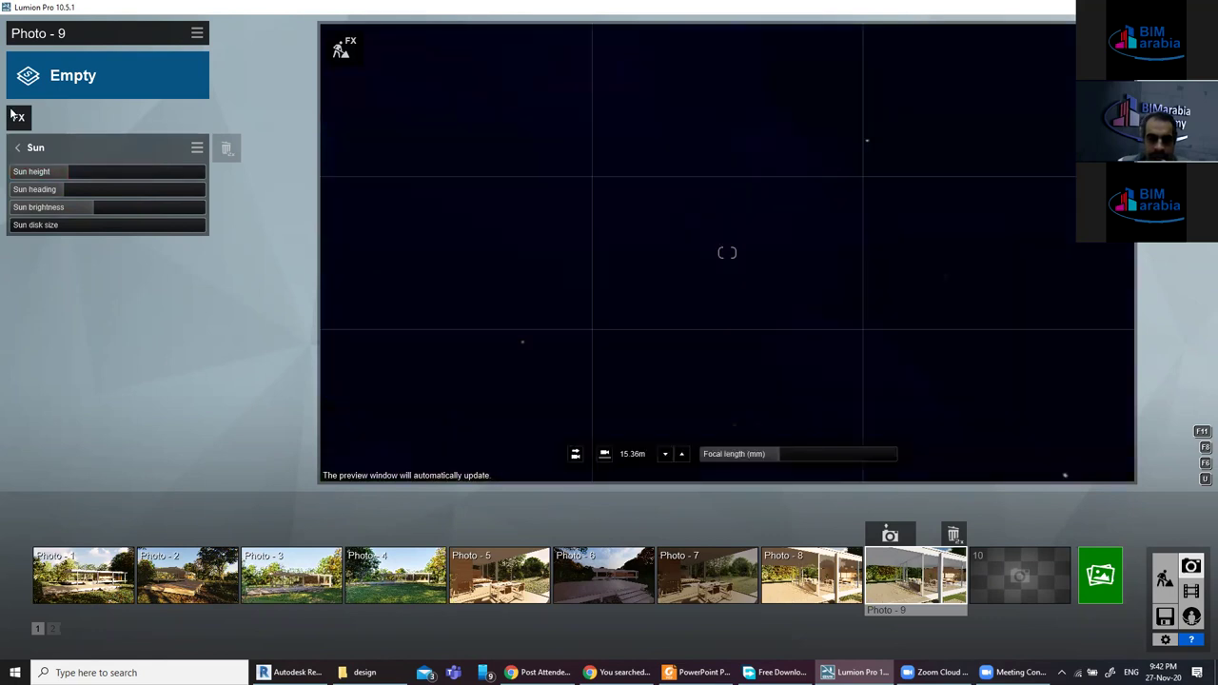
click(163, 172)
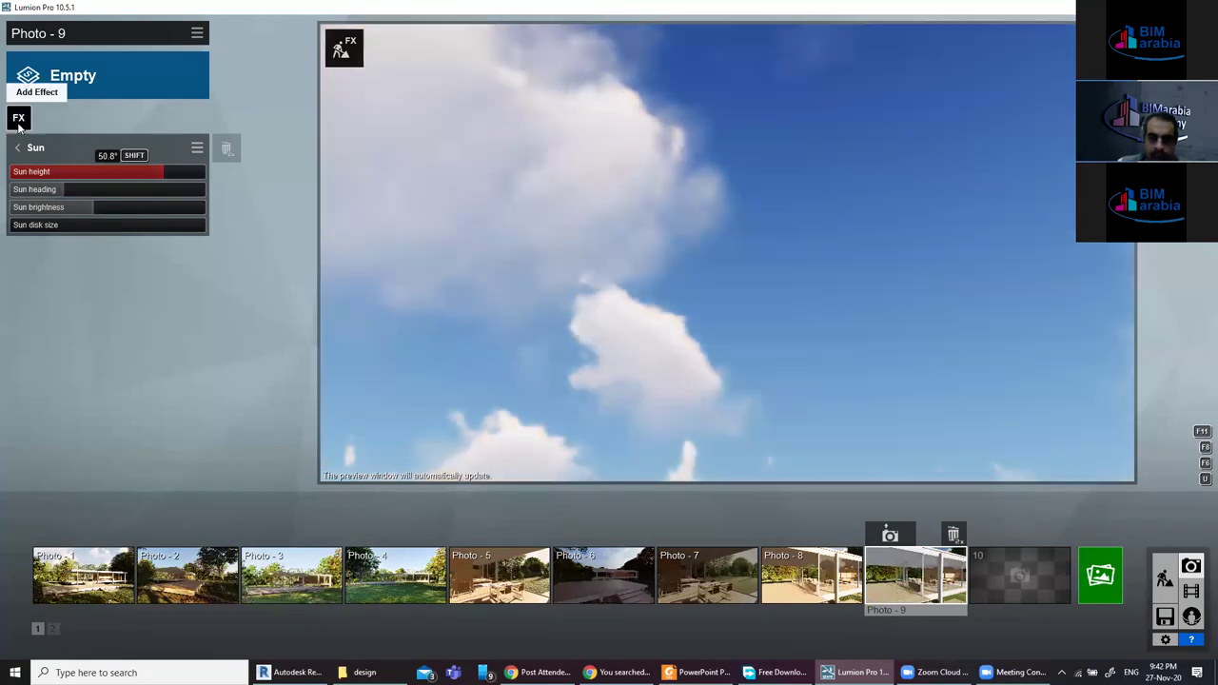
Add God Rays to Photo 9 with length 0.8 and tuned decay and intensity.
click(18, 119)
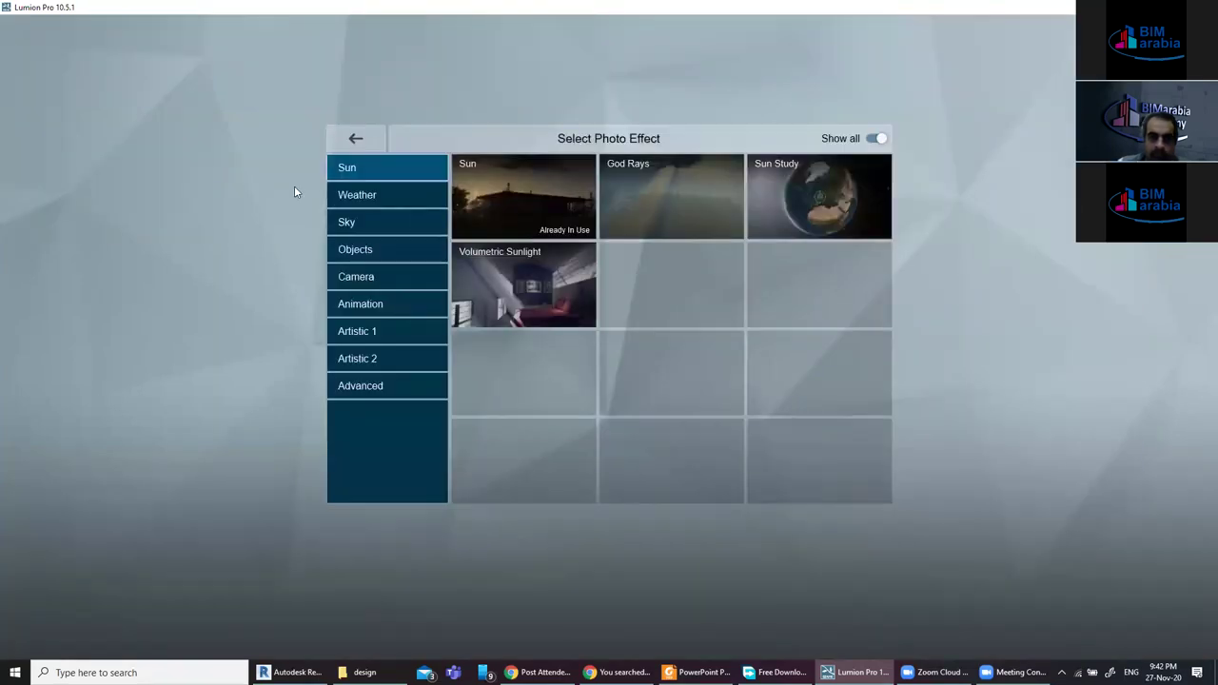
click(671, 200)
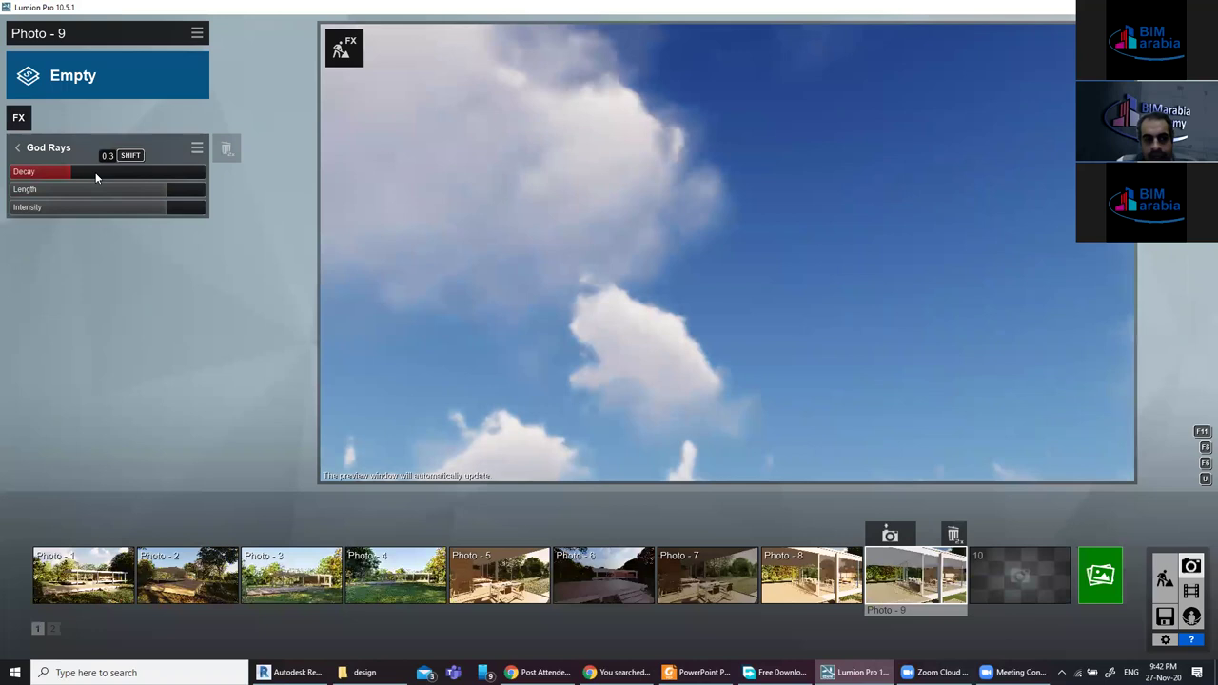
click(168, 172)
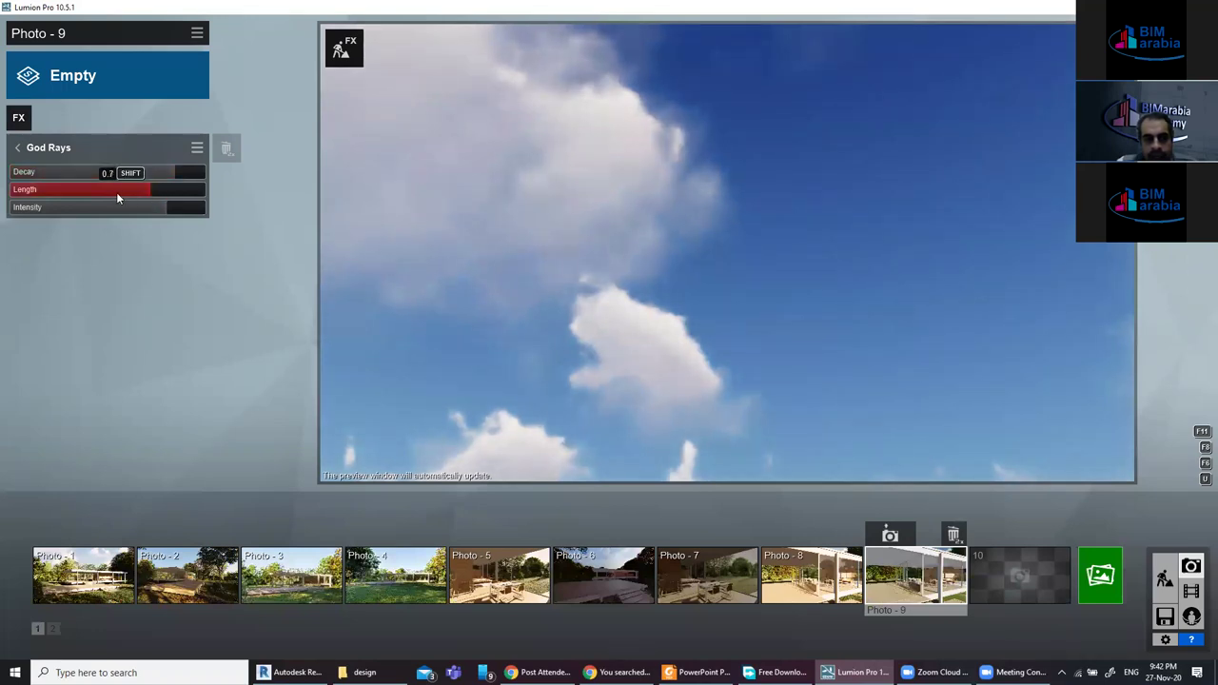
drag(58, 190, 165, 188)
click(61, 207)
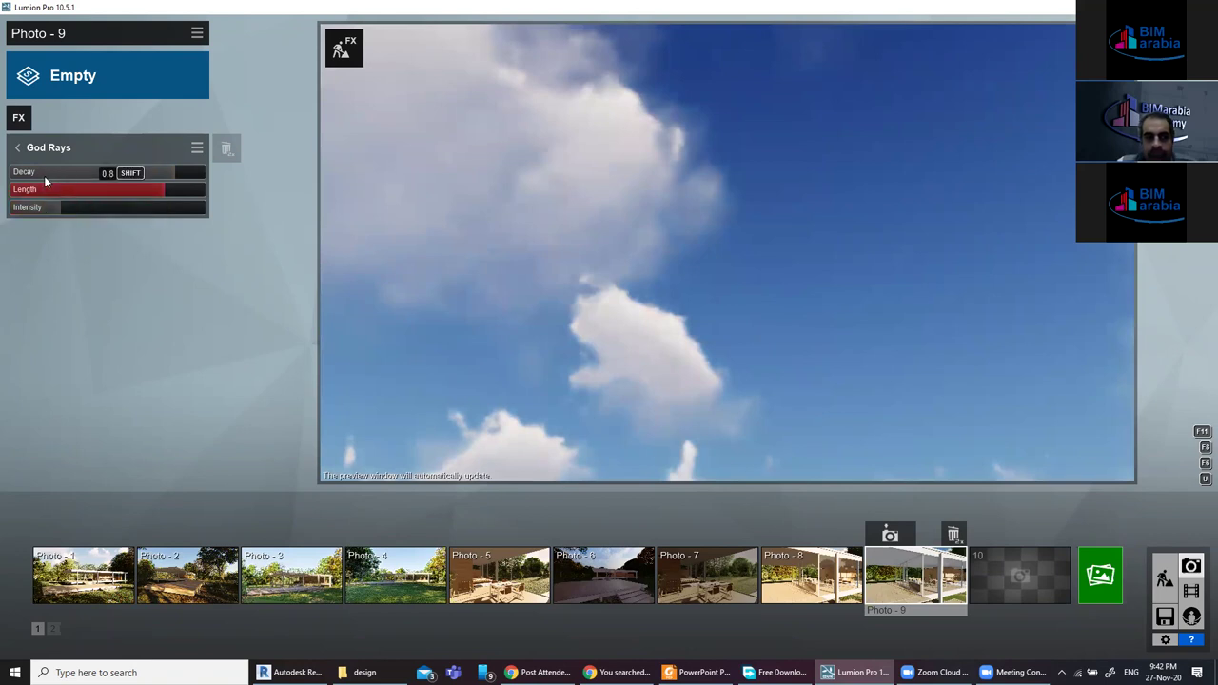
click(43, 172)
click(18, 147)
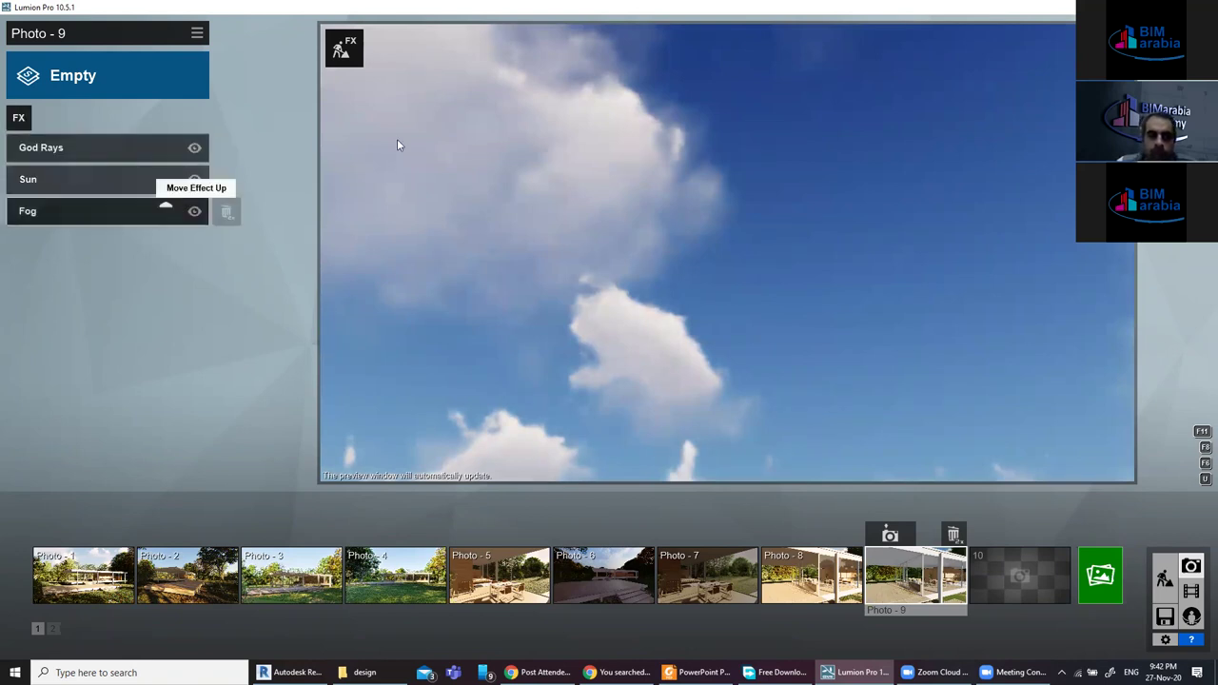
click(18, 118)
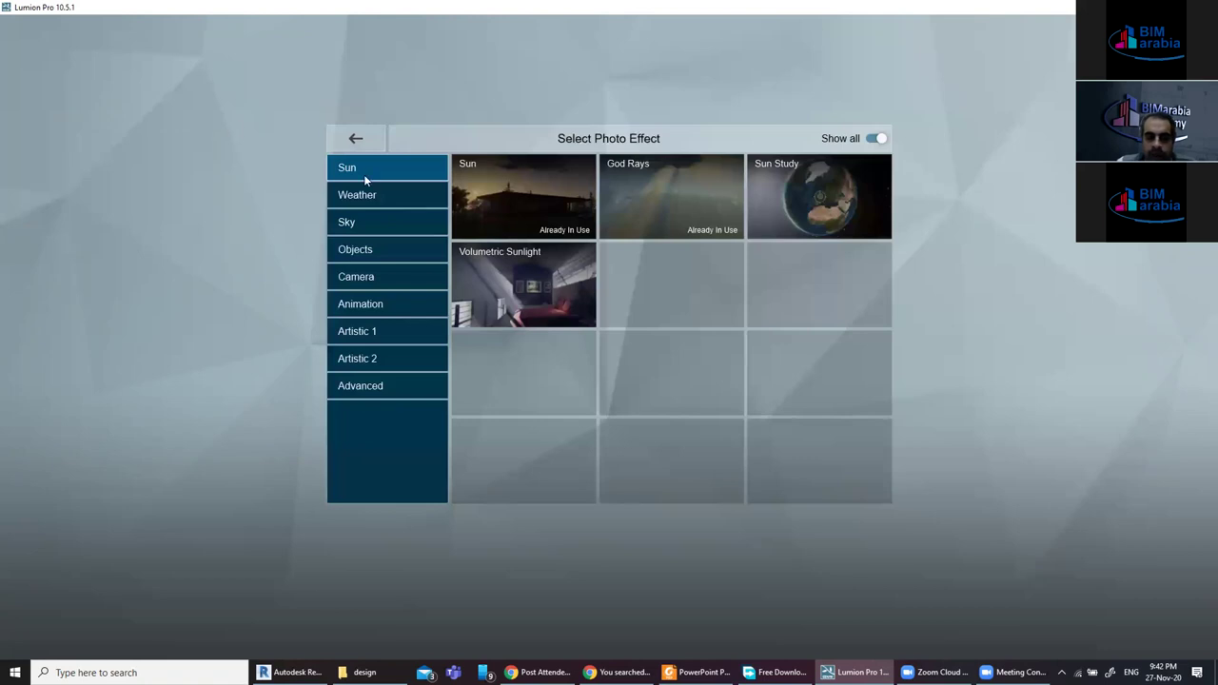
Add a Sun Study effect to Photo 9 and return to movie mode.
click(851, 202)
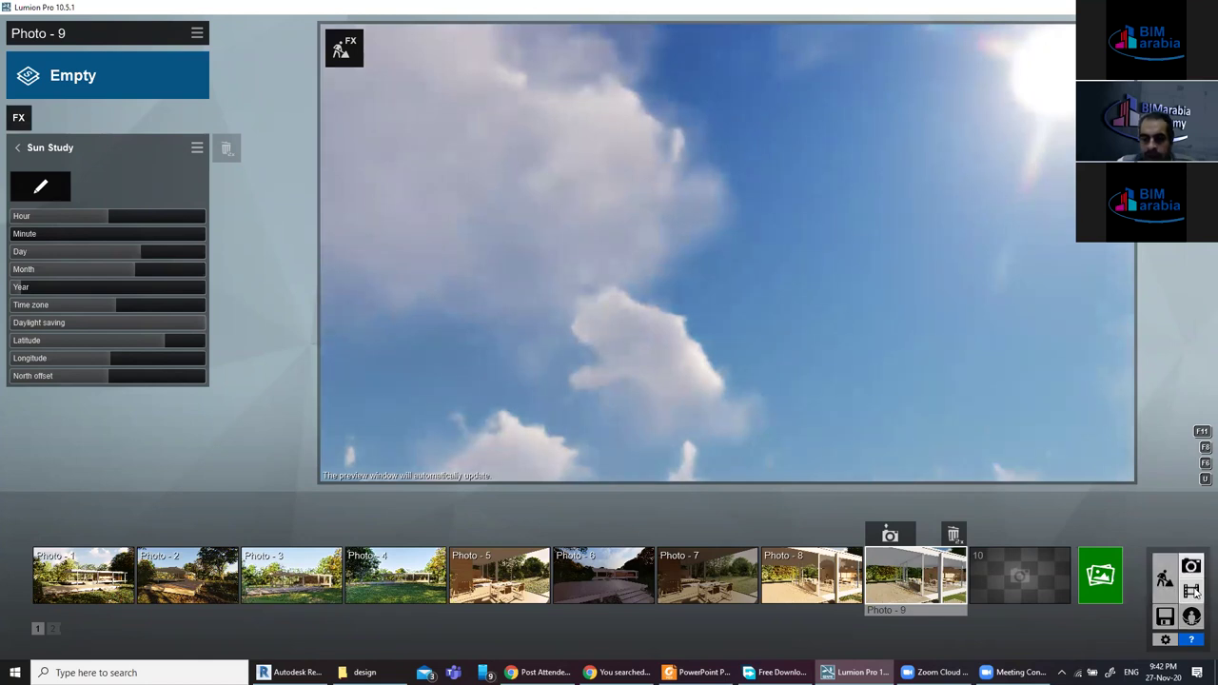
click(1191, 591)
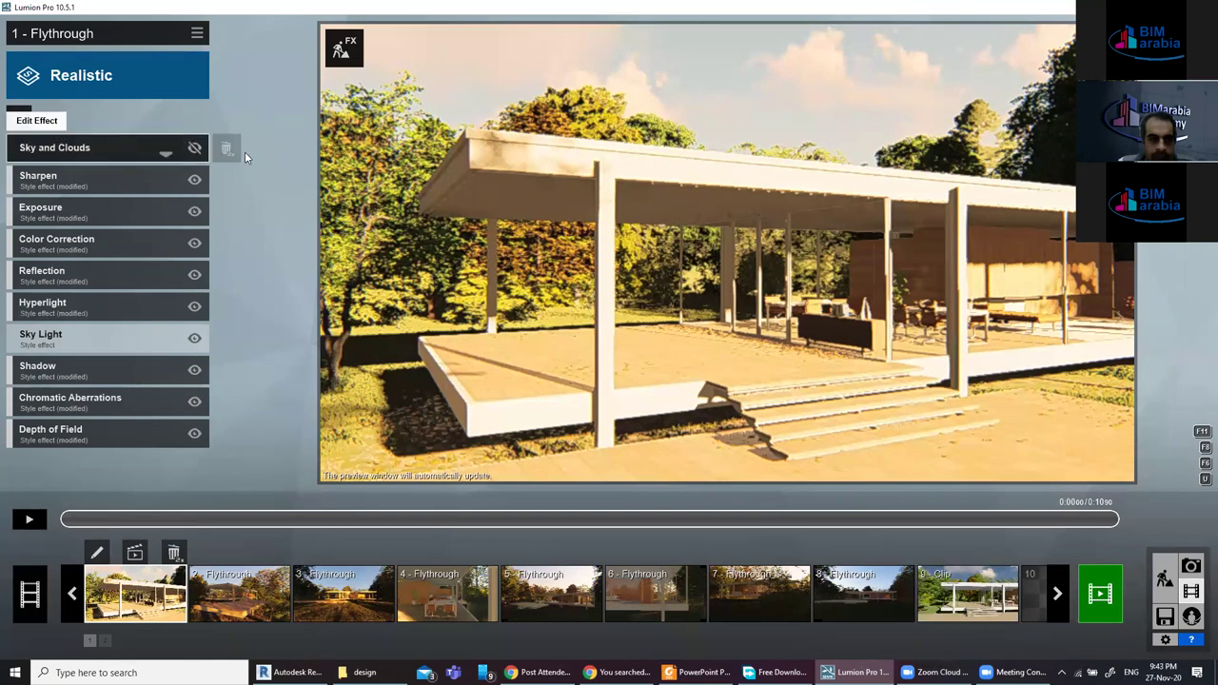
mouse_move(95, 148)
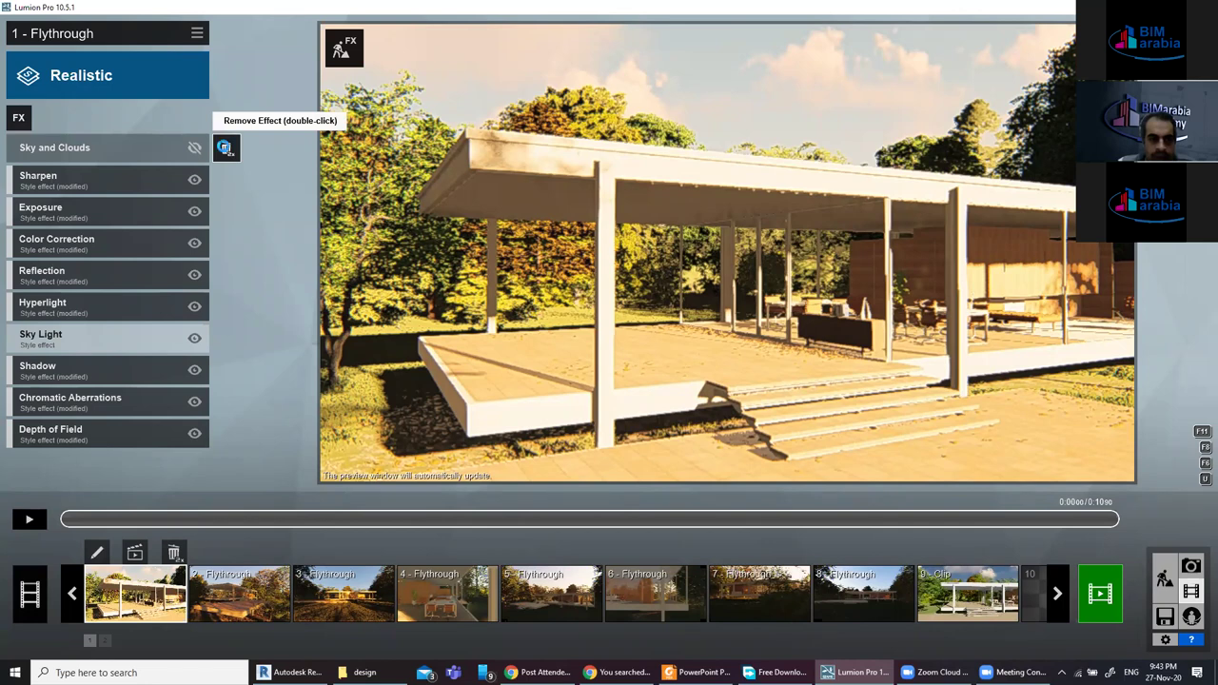
Remove Sky and Clouds and switch off Exposure and Hyperlight on the Flythrough clip.
double_click(227, 149)
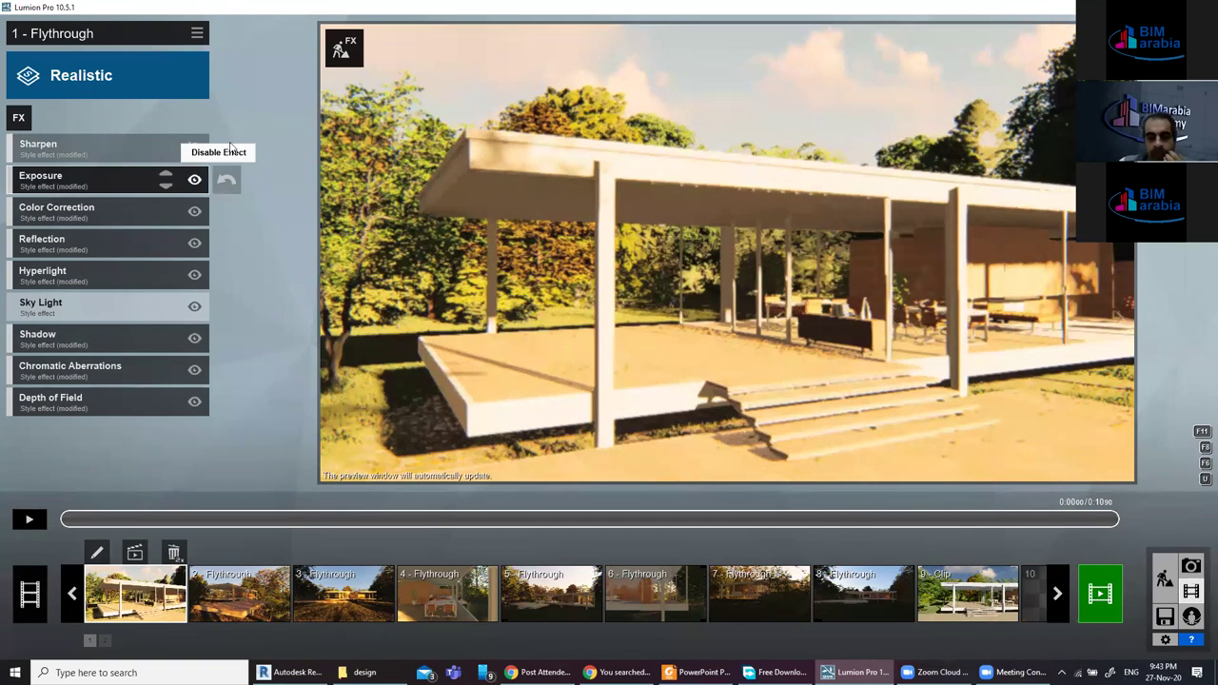
click(194, 179)
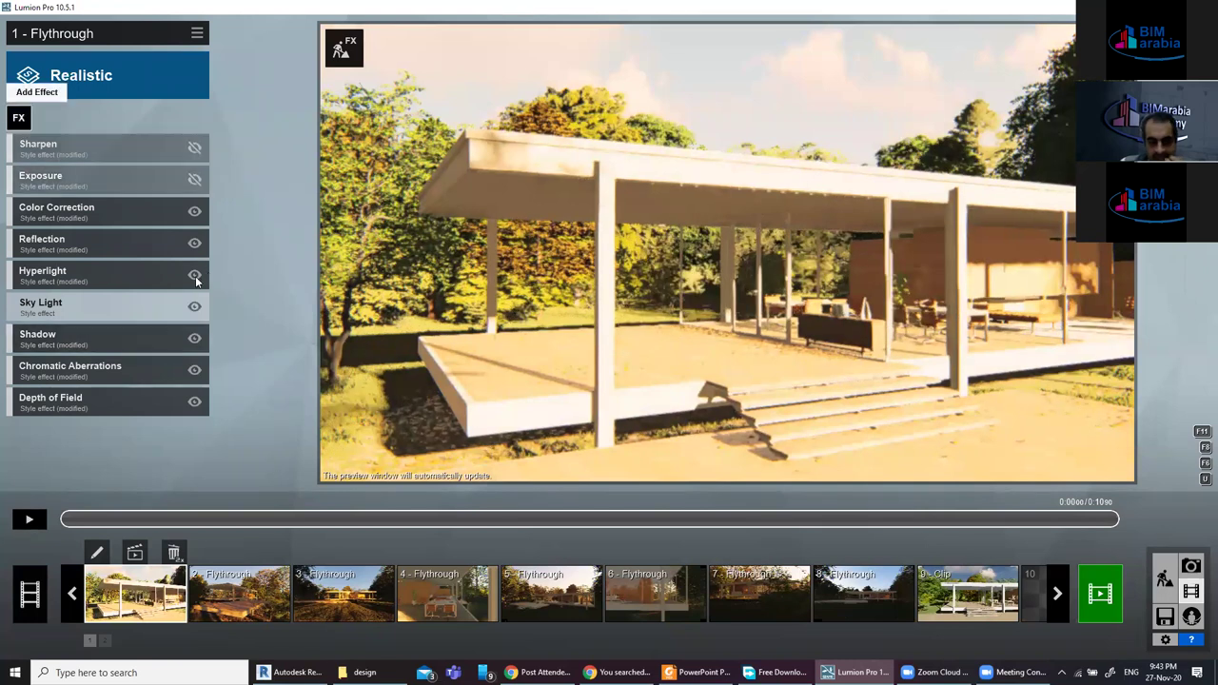
mouse_move(105, 275)
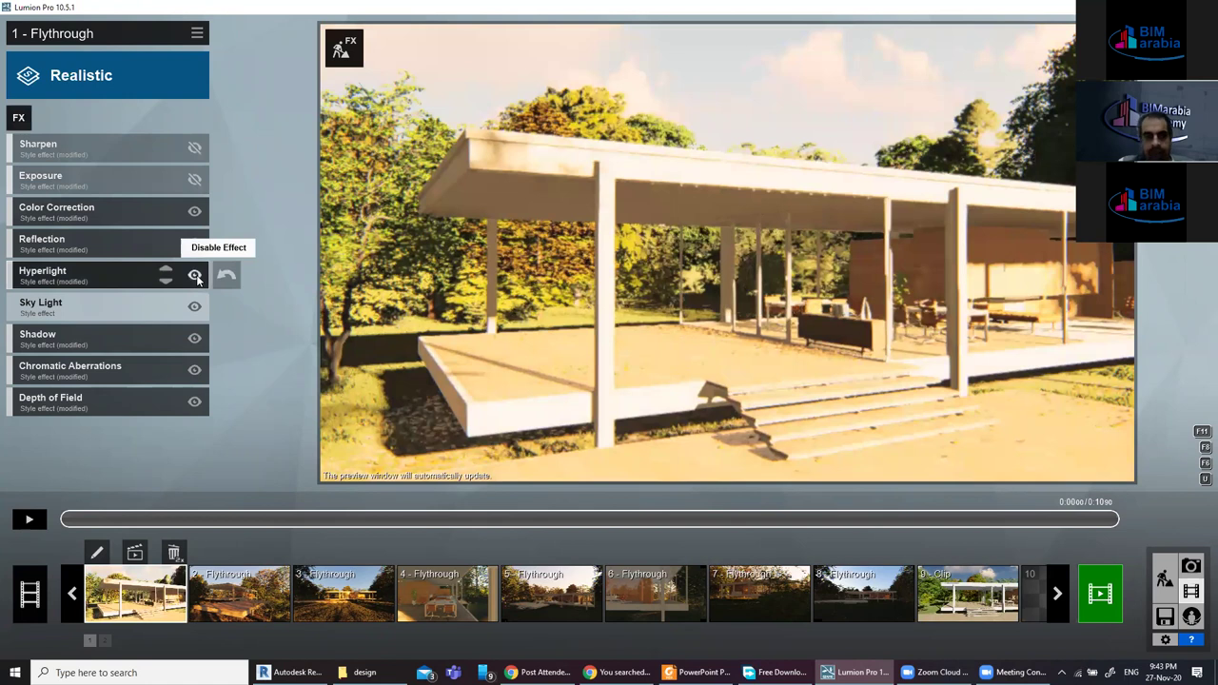
click(191, 219)
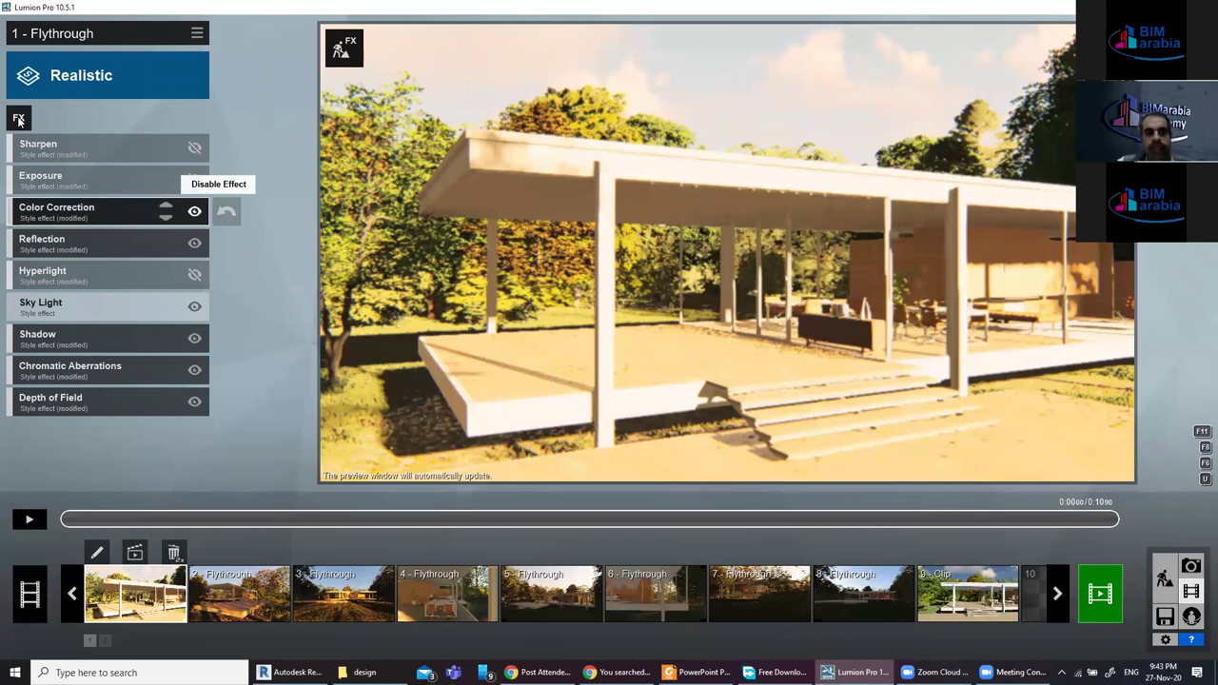
click(34, 178)
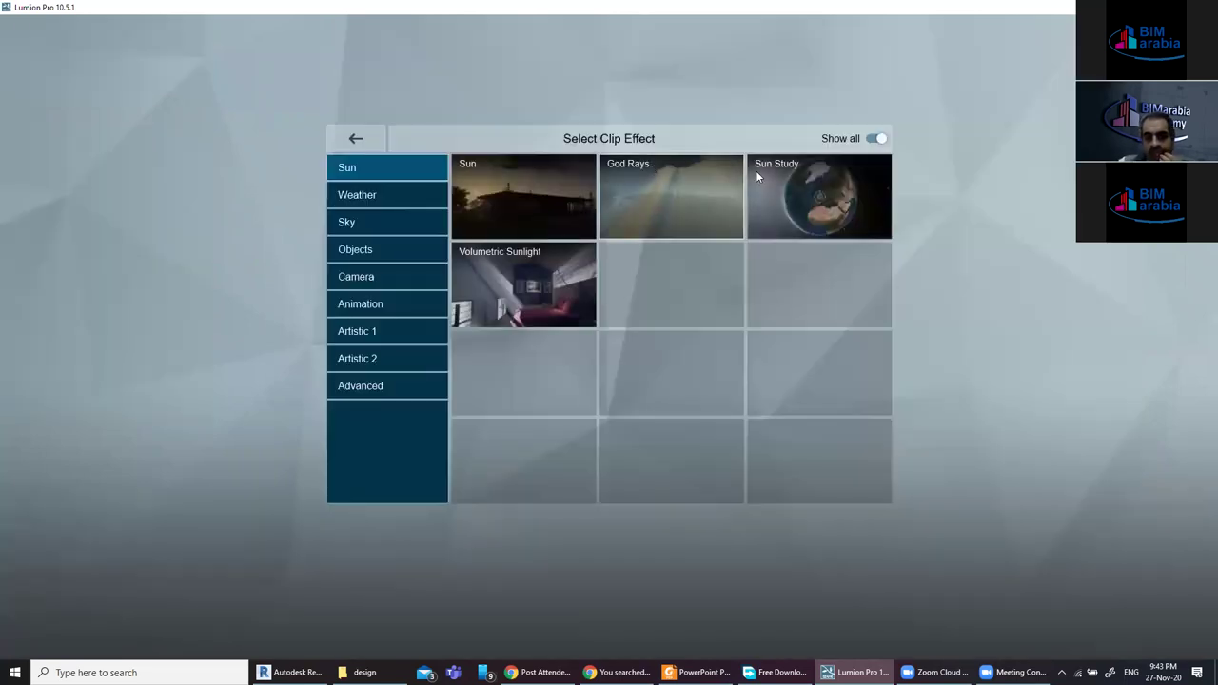
Add a Sun Study effect dated 5 May with time zone -1:30.
click(789, 178)
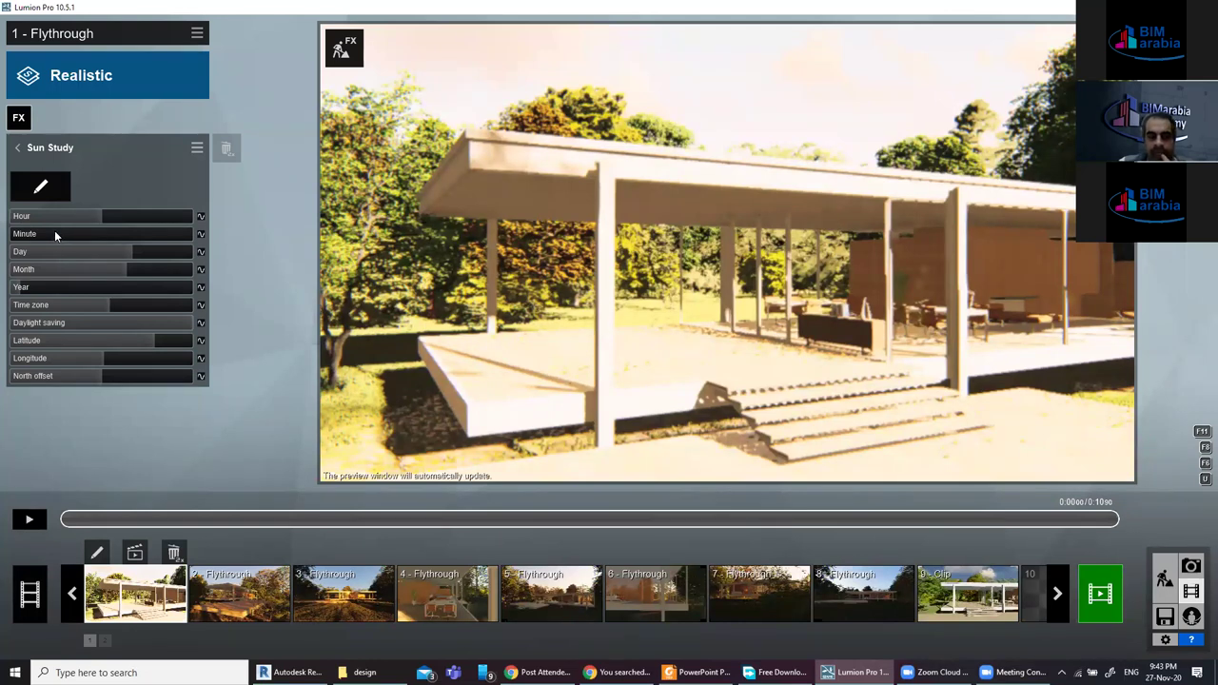
drag(130, 251, 166, 251)
drag(71, 258, 48, 255)
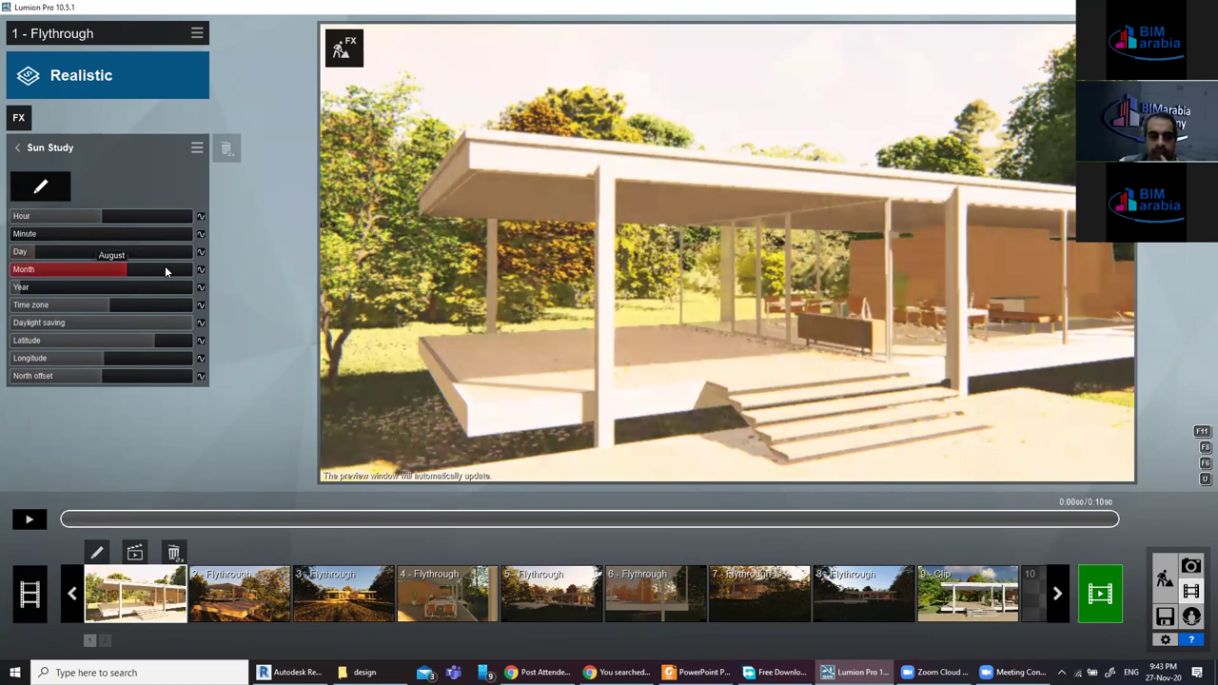
drag(165, 269, 82, 269)
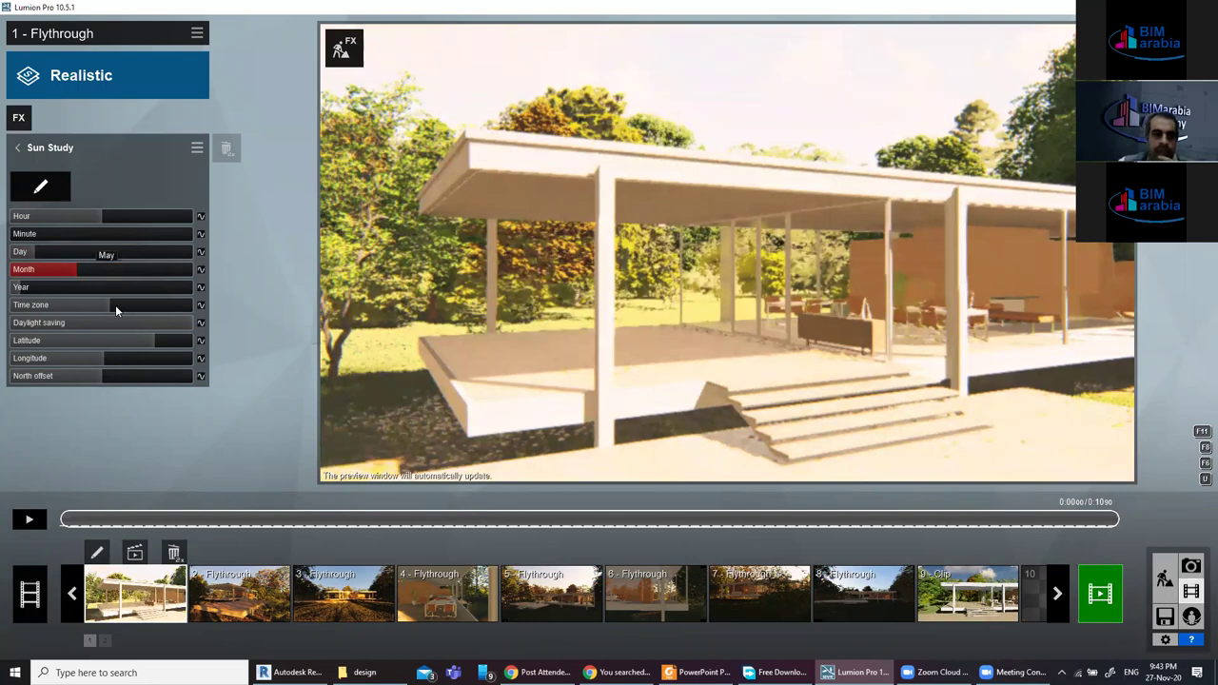
click(136, 300)
drag(108, 302, 89, 303)
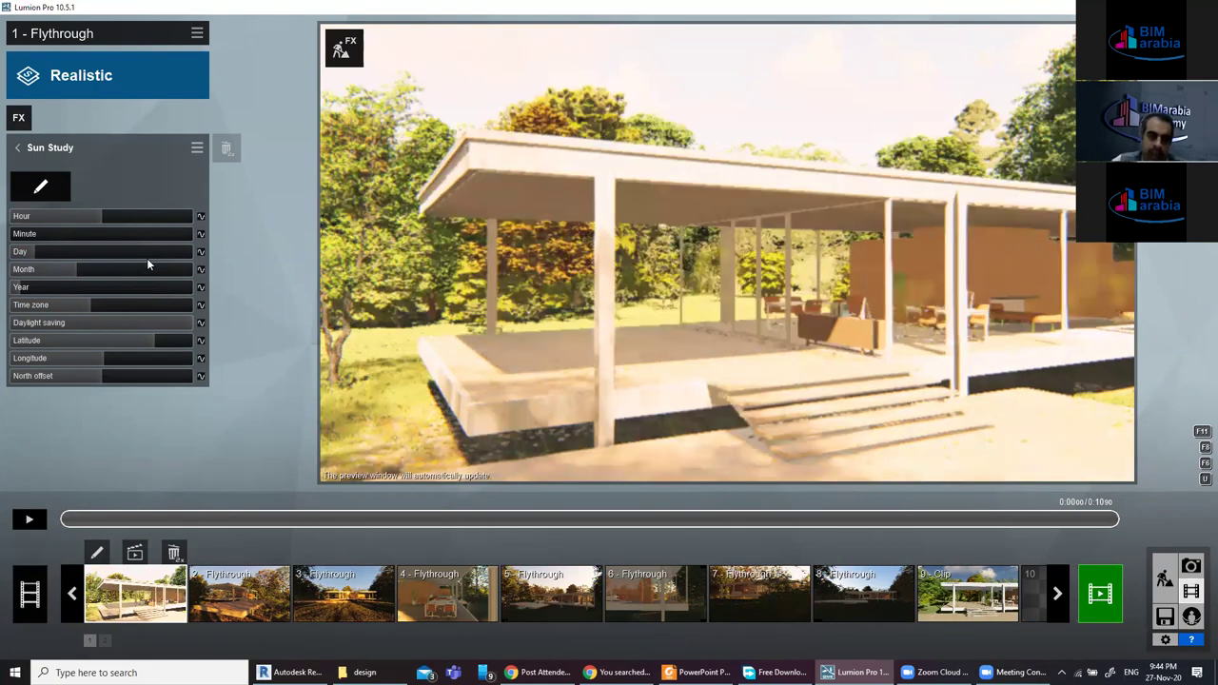
Keyframe the Sun Study hour at 14 about one second into the clip.
click(30, 522)
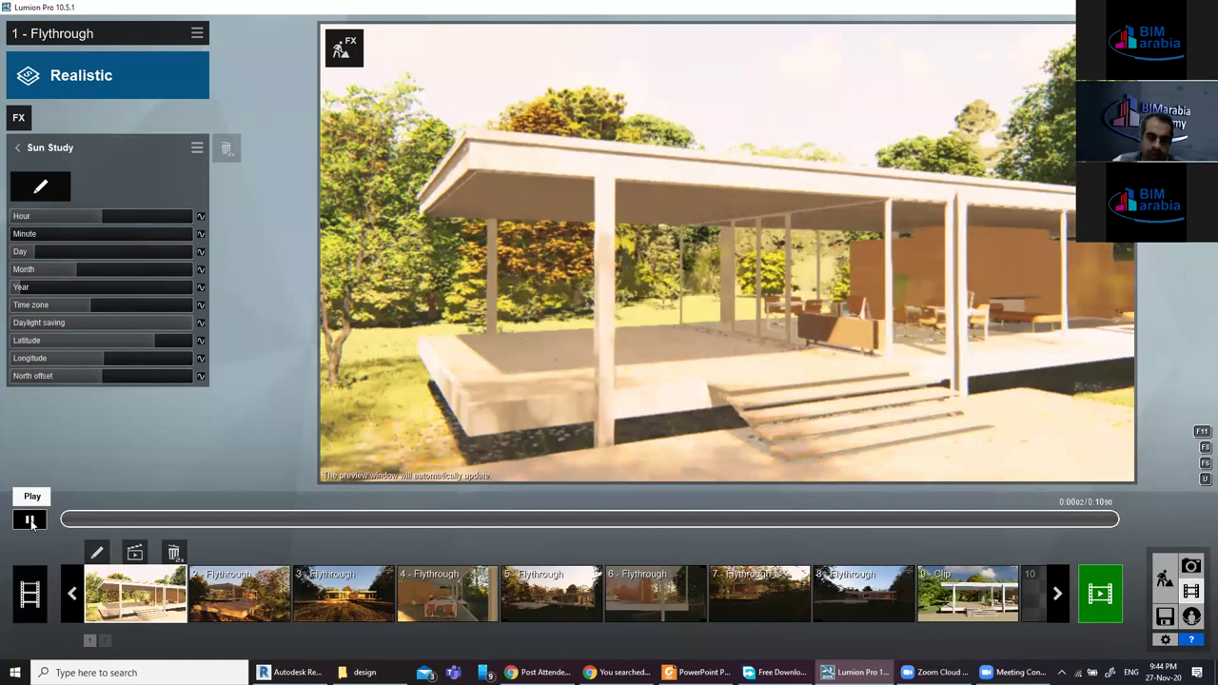
click(29, 520)
click(63, 522)
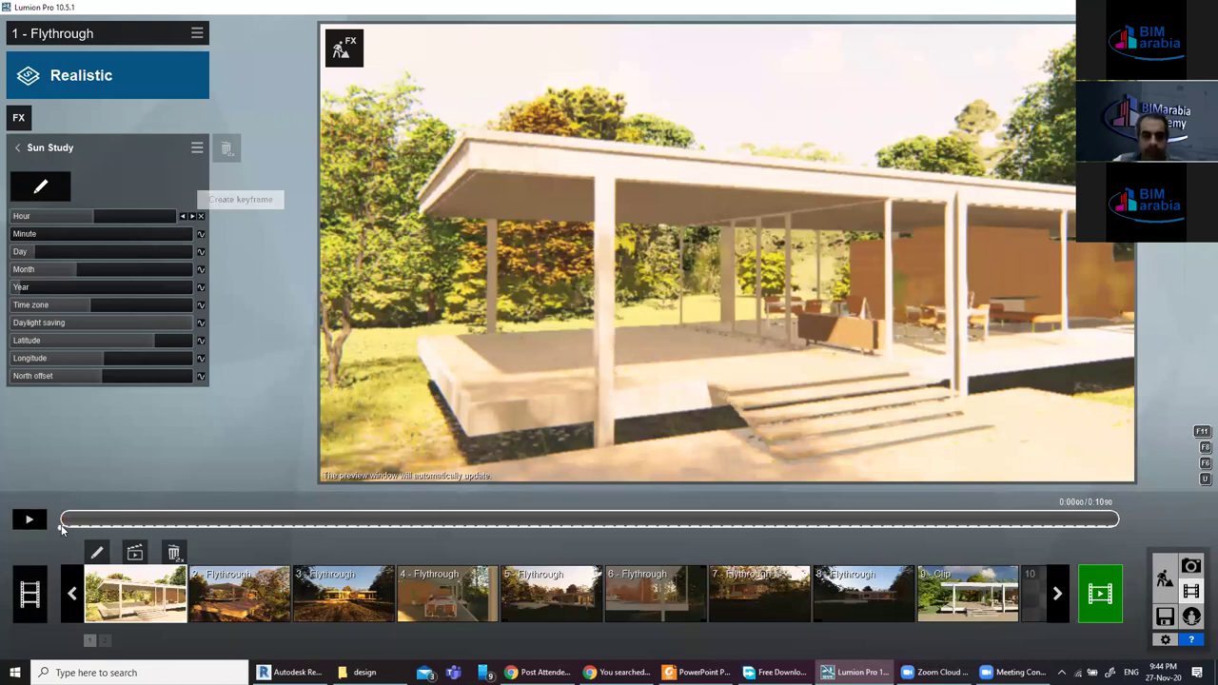
click(31, 522)
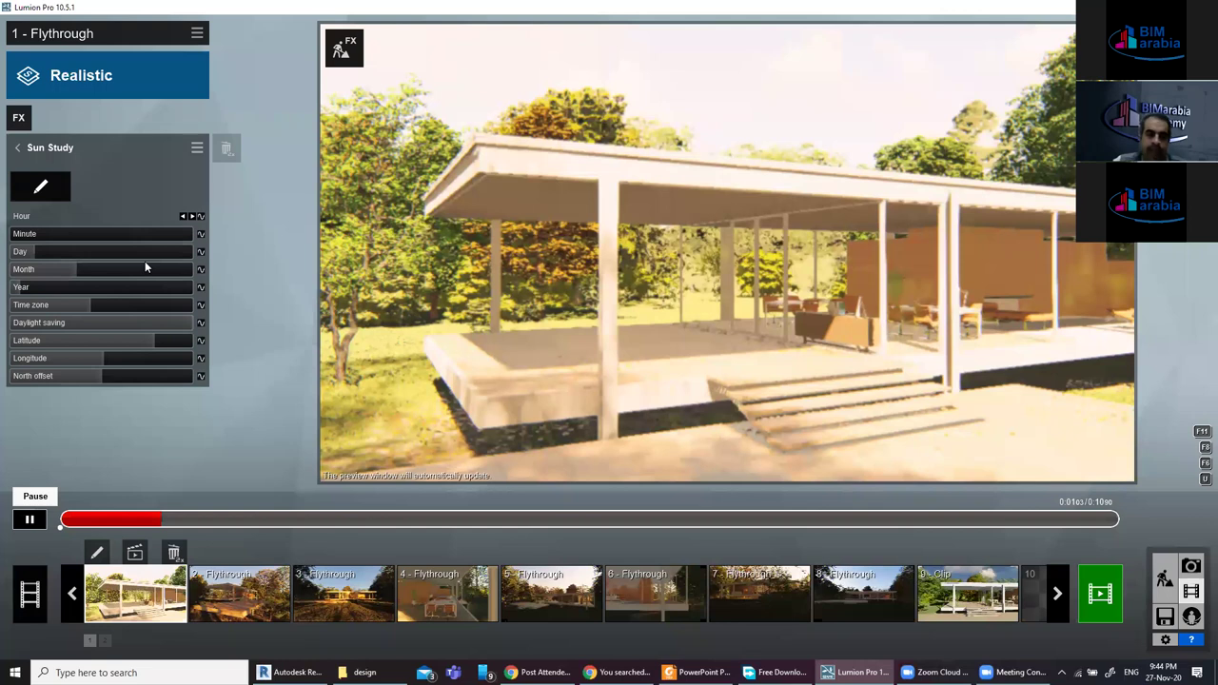
key(space)
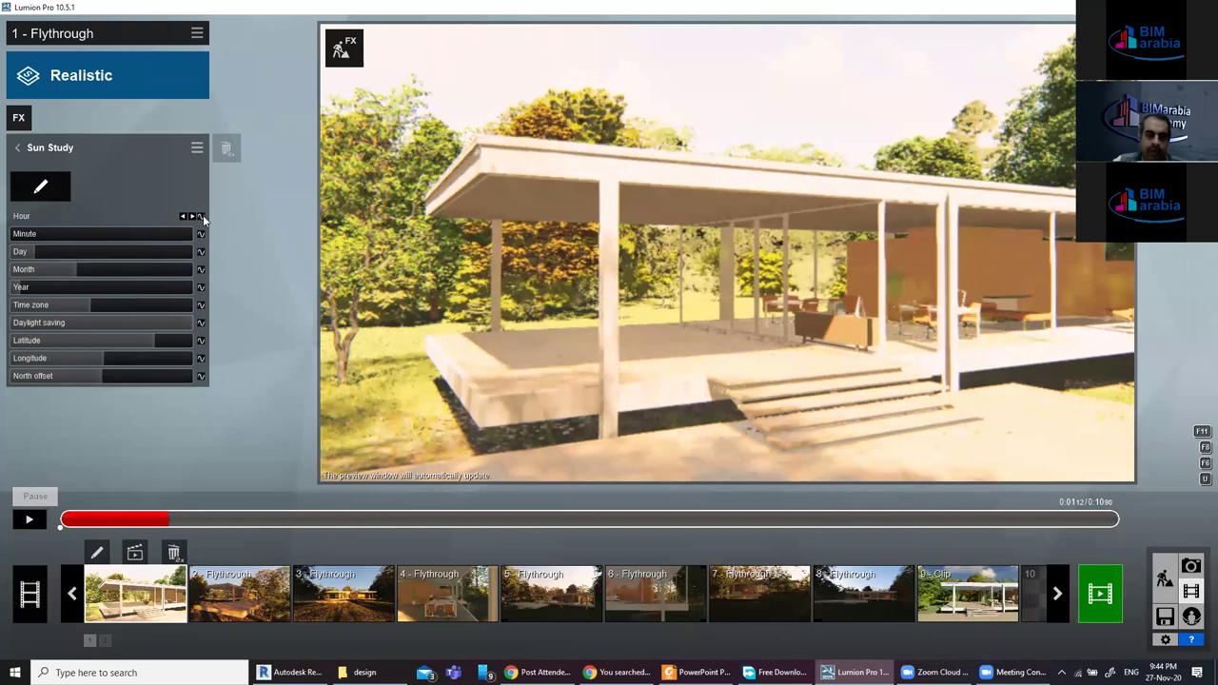
click(201, 217)
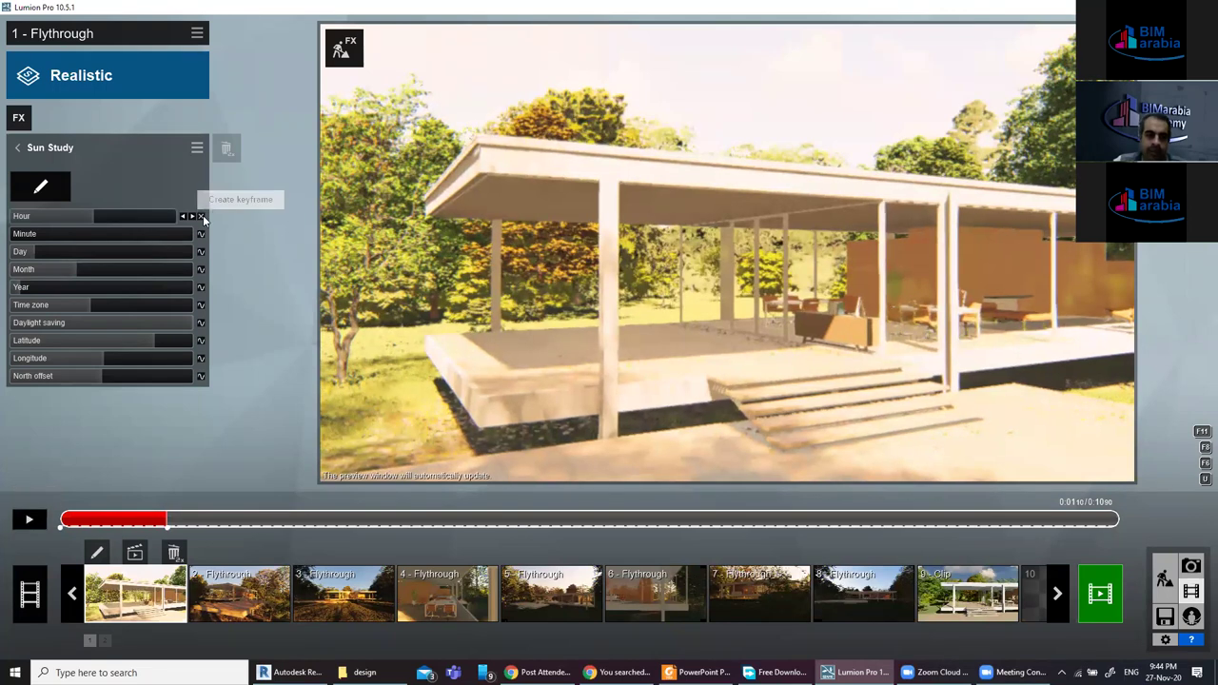
click(112, 216)
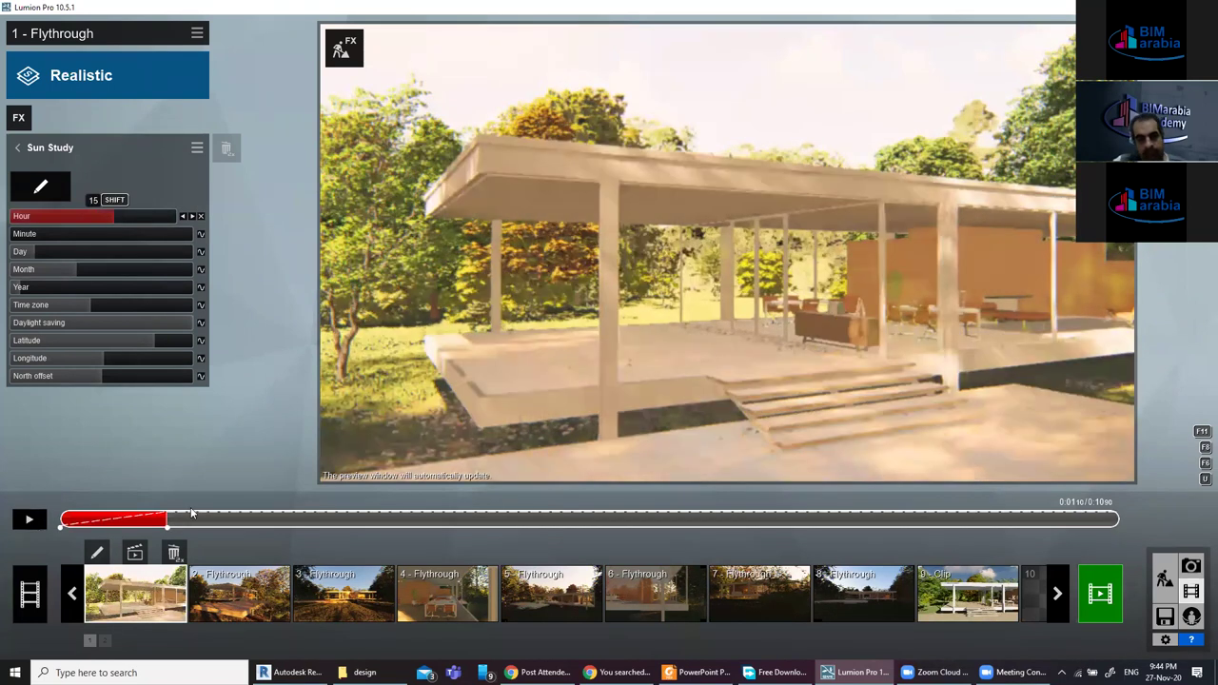
Add Sun Study Hour keyframes during playback, setting hour 17 at about 4.2 seconds.
click(28, 520)
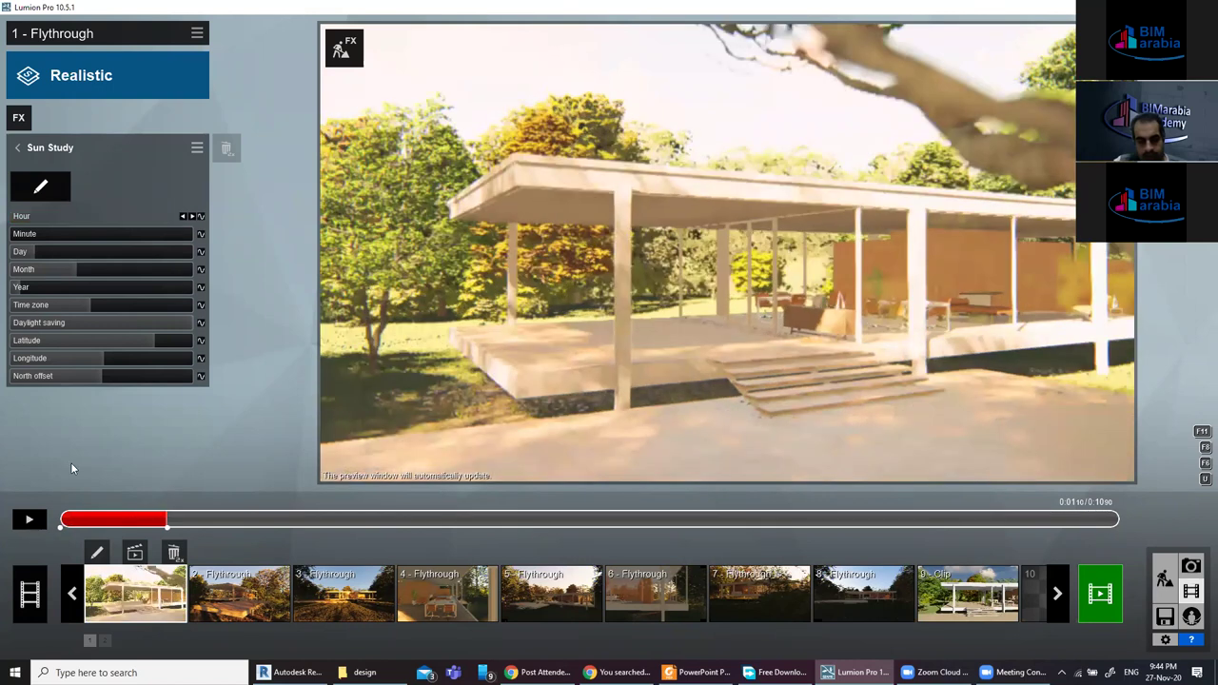
click(29, 520)
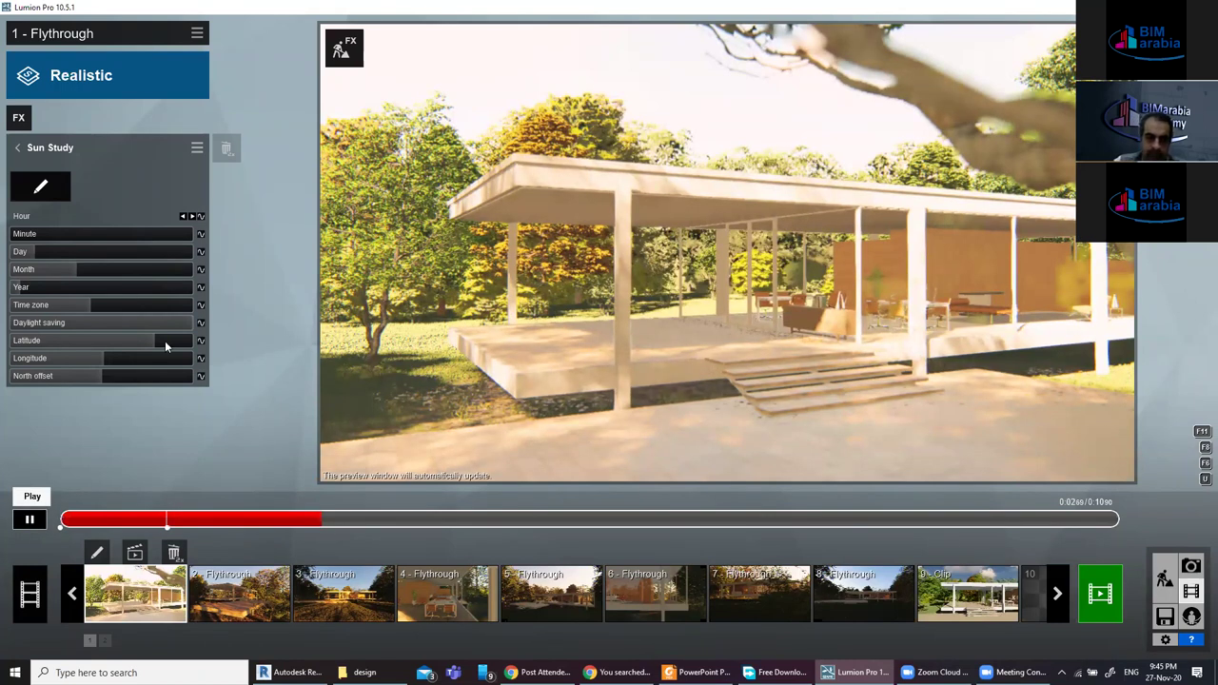
click(201, 217)
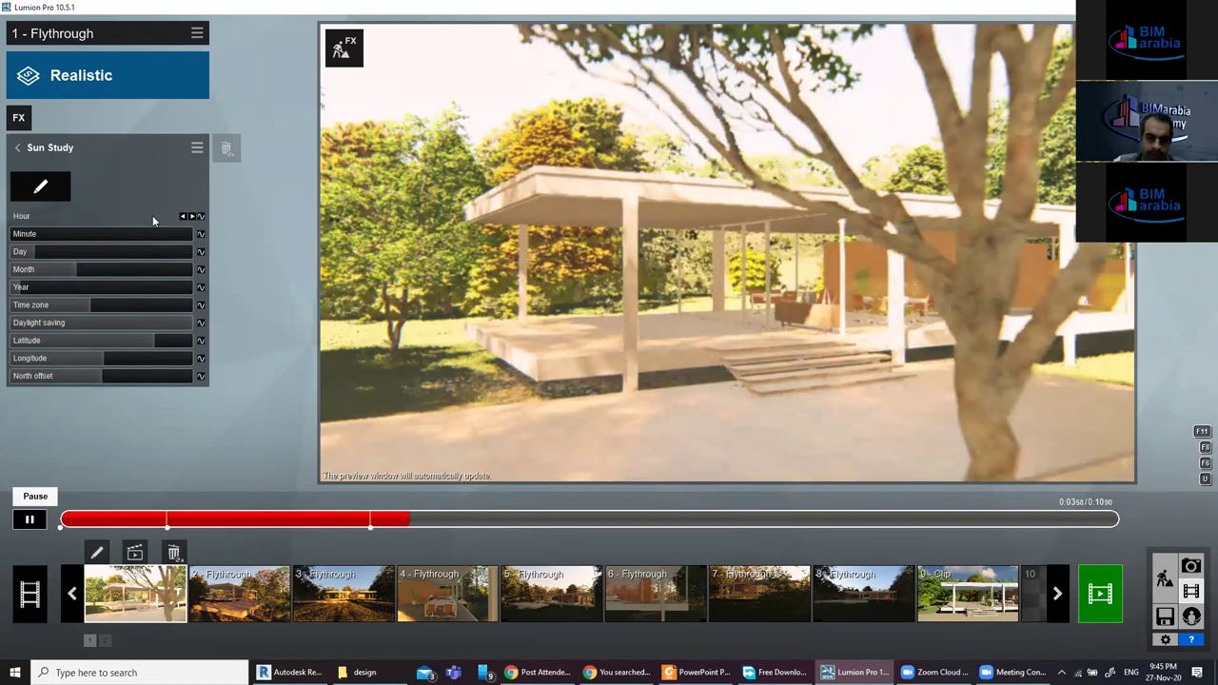
click(28, 519)
click(28, 519)
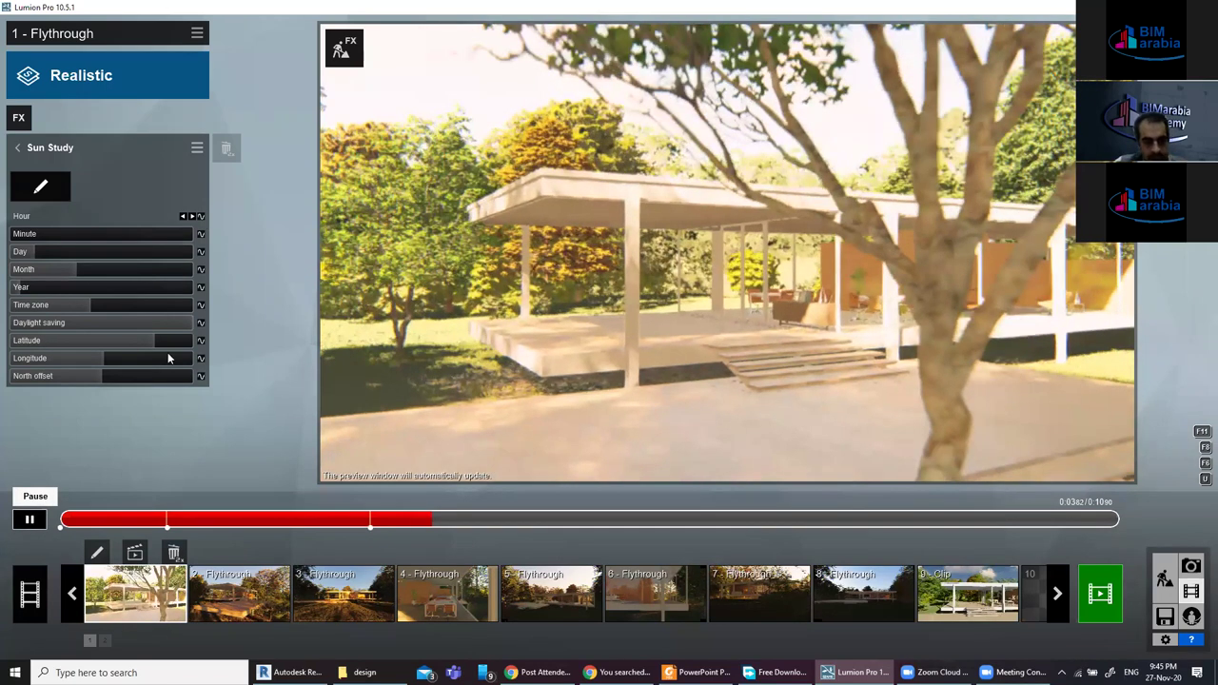
click(201, 217)
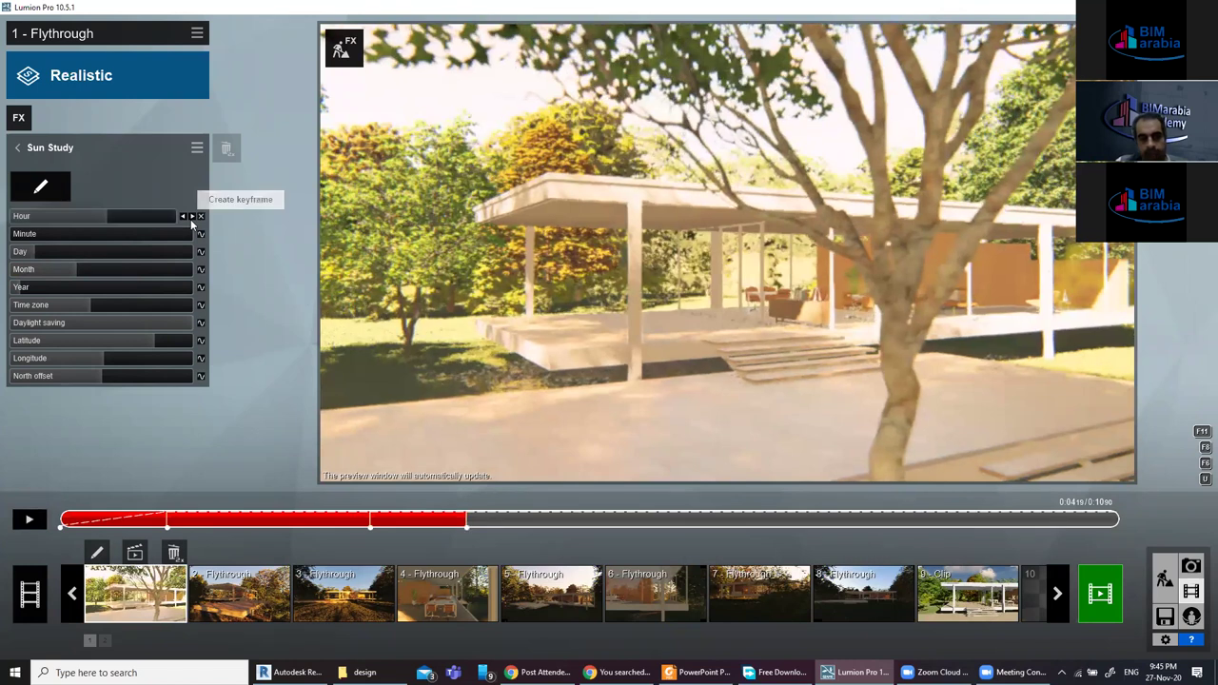
click(130, 215)
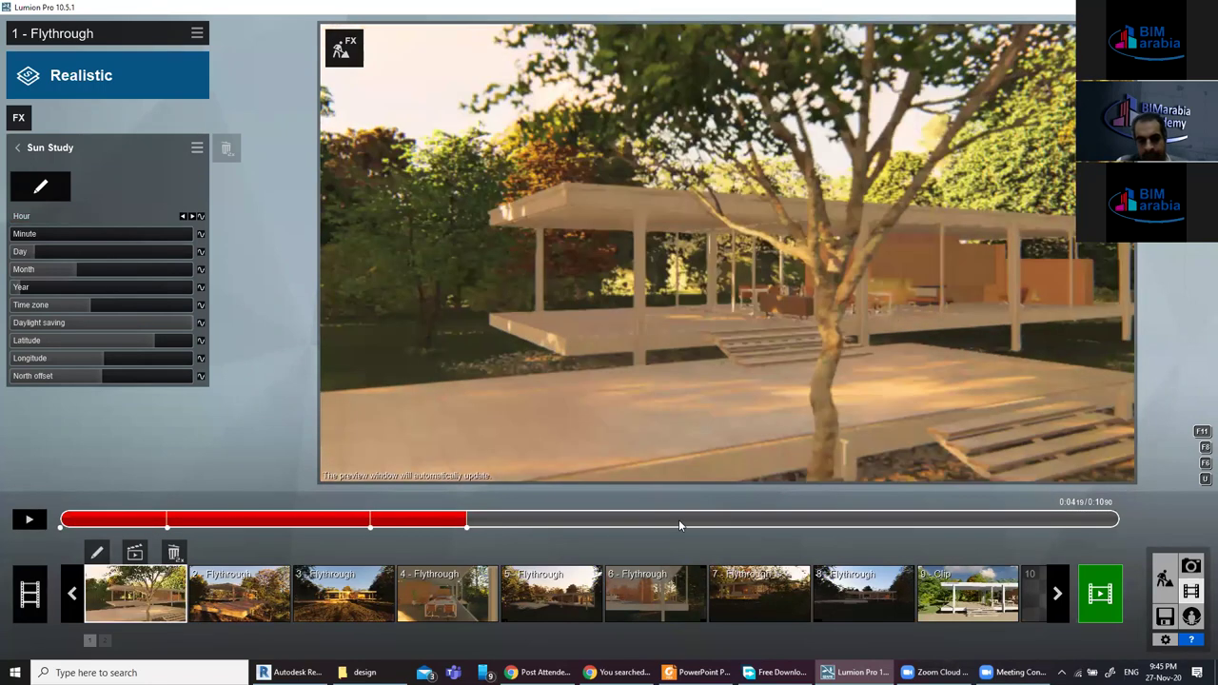
Keyframe hour 22 at about 6.9 s plus a final keyframe at the clip's end, then preview.
click(28, 519)
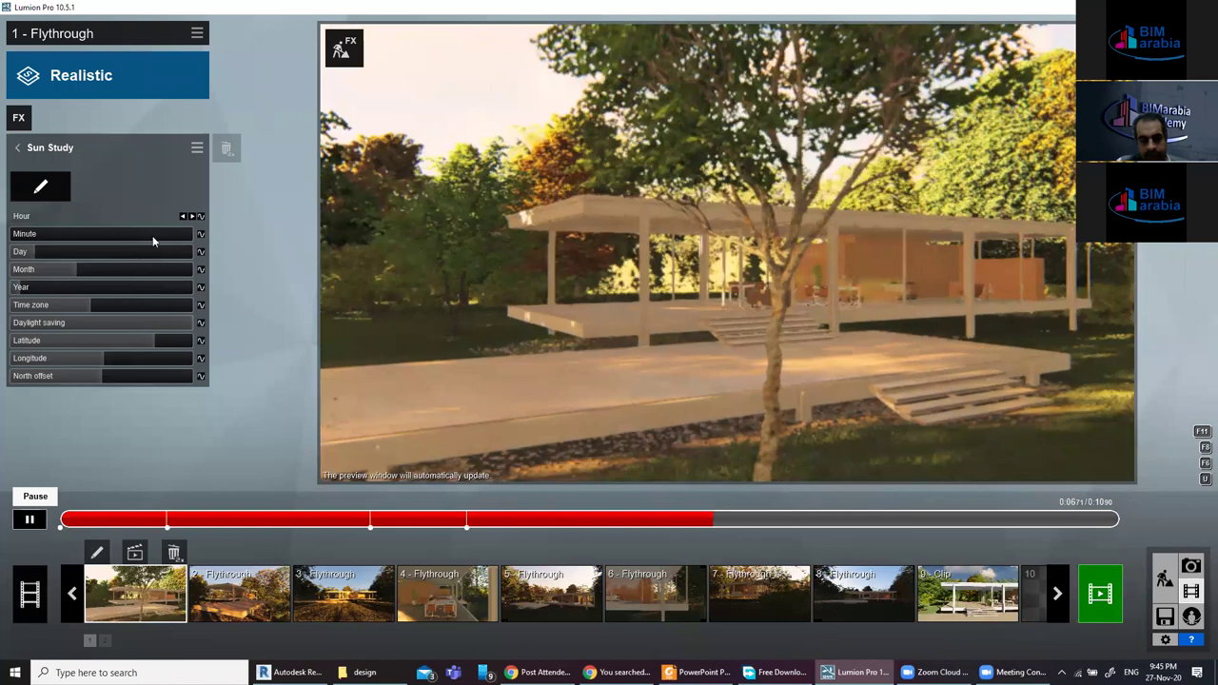
click(155, 269)
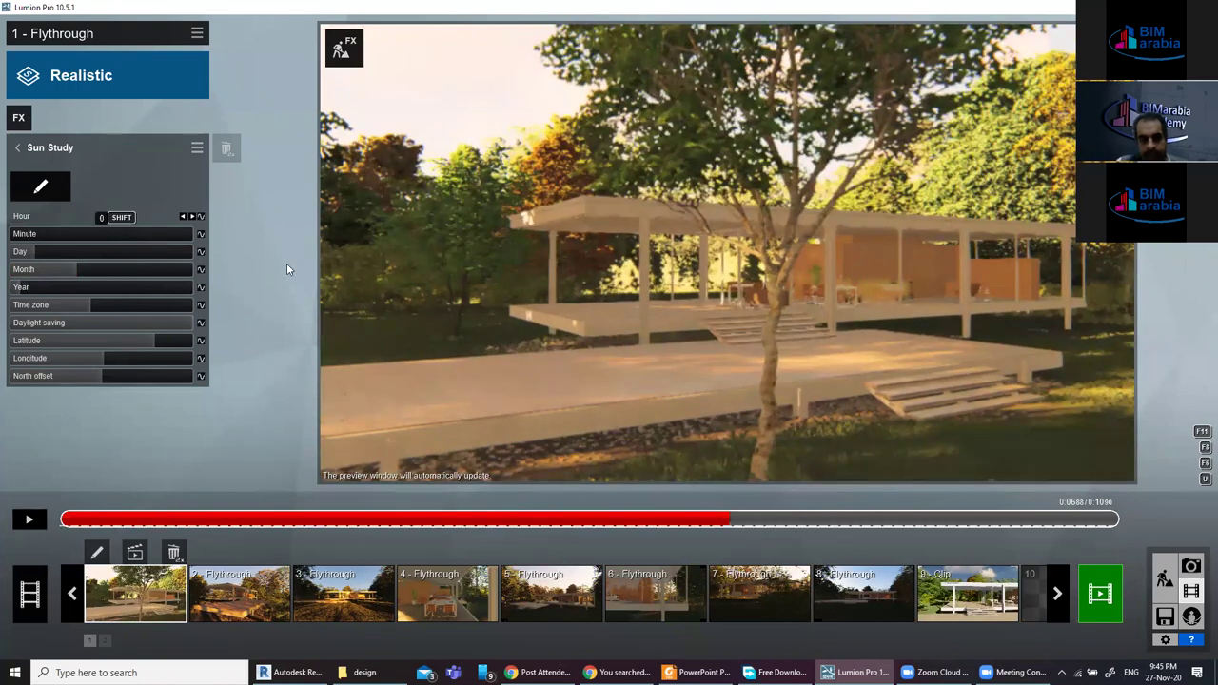
click(201, 216)
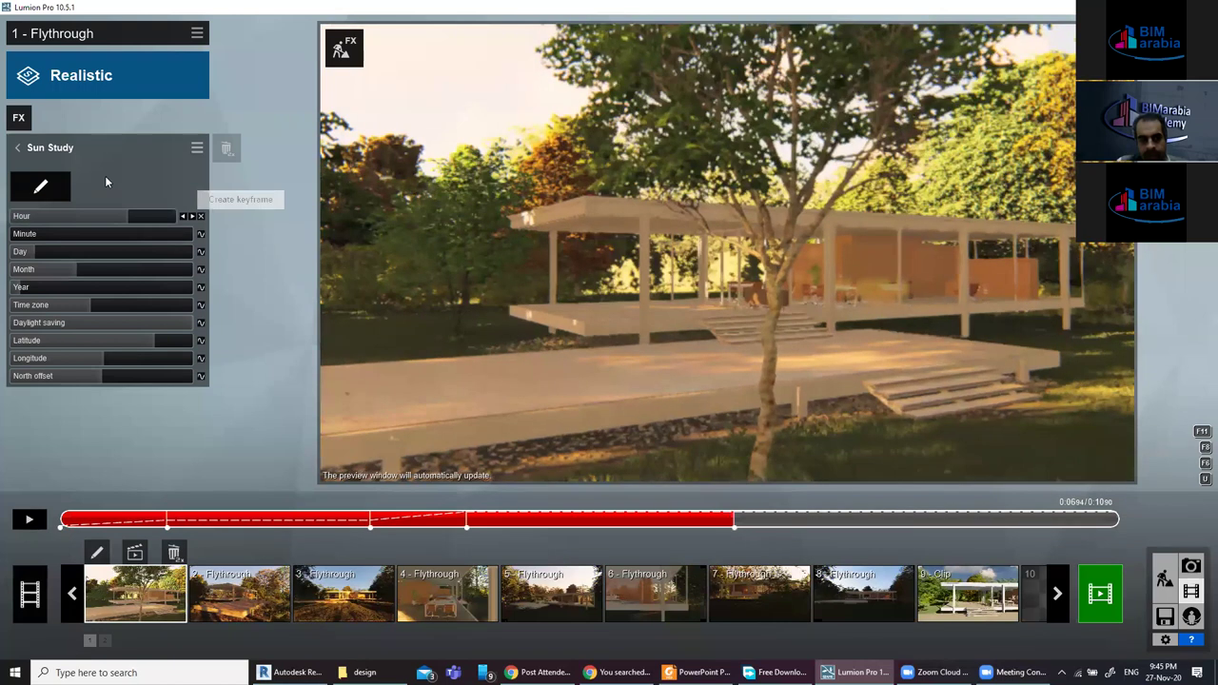
click(171, 216)
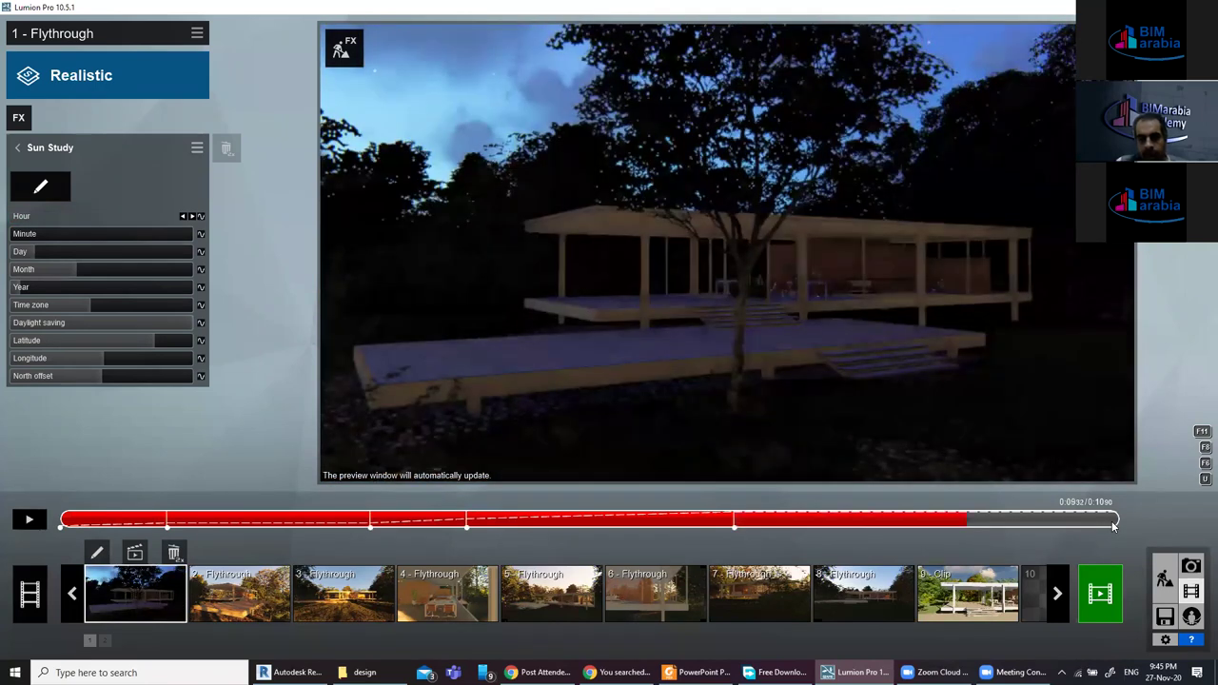
click(200, 216)
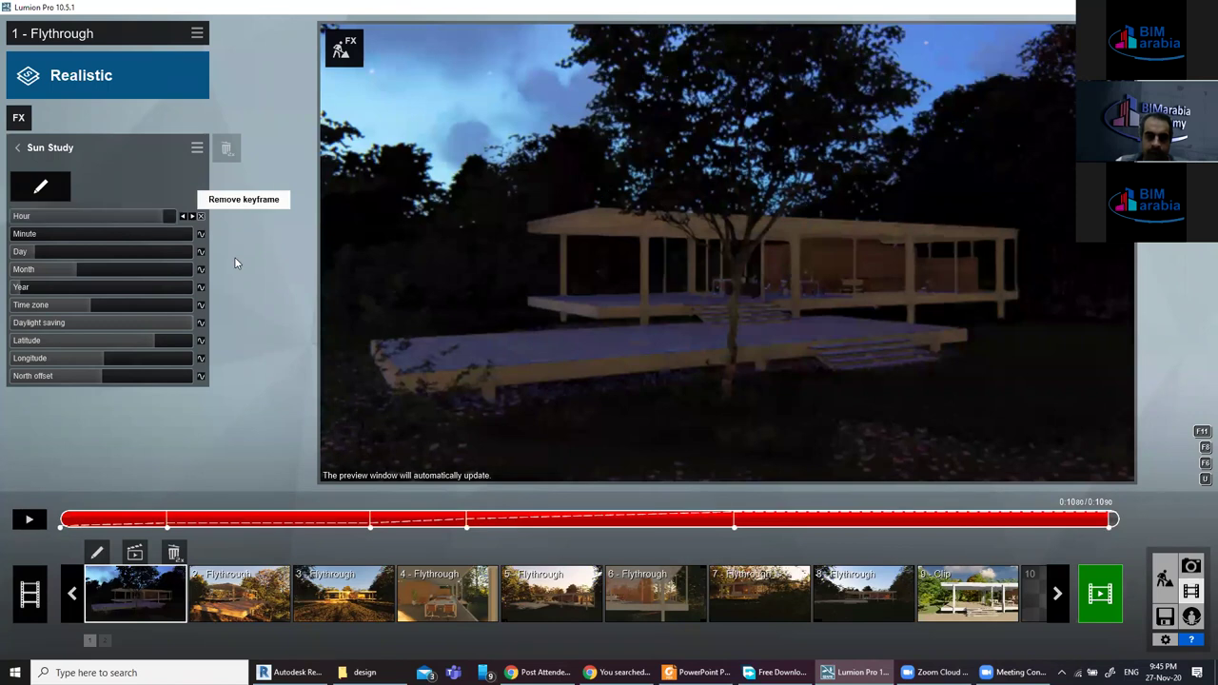
click(28, 522)
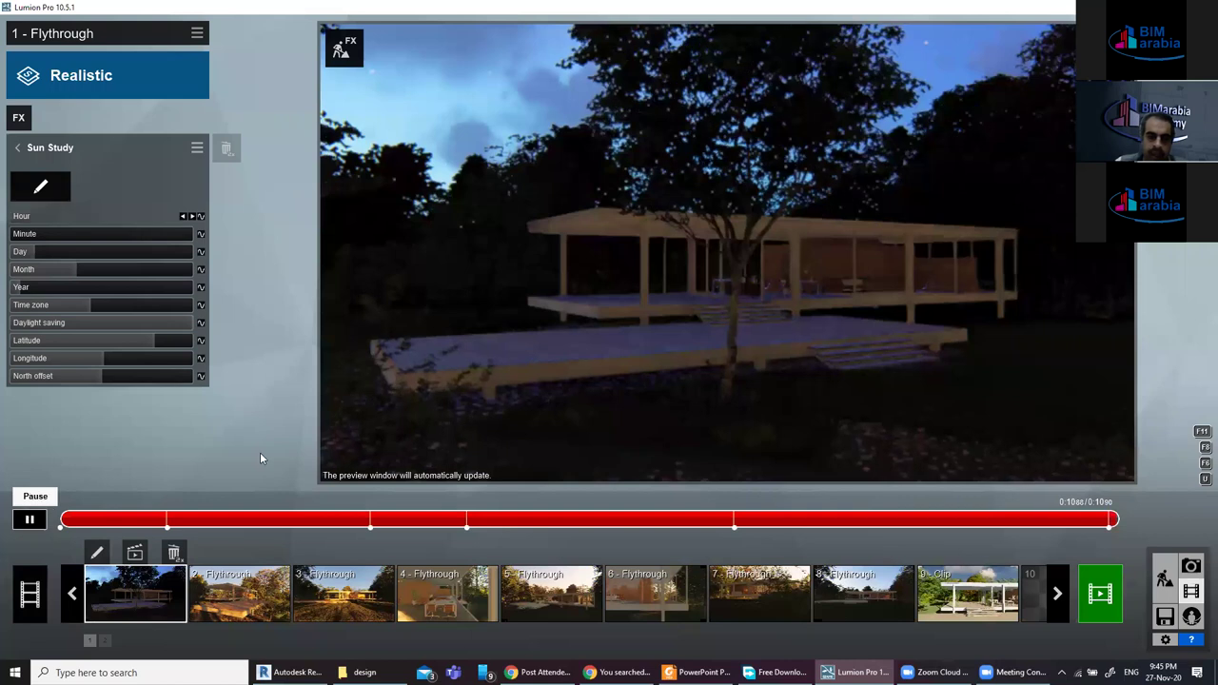
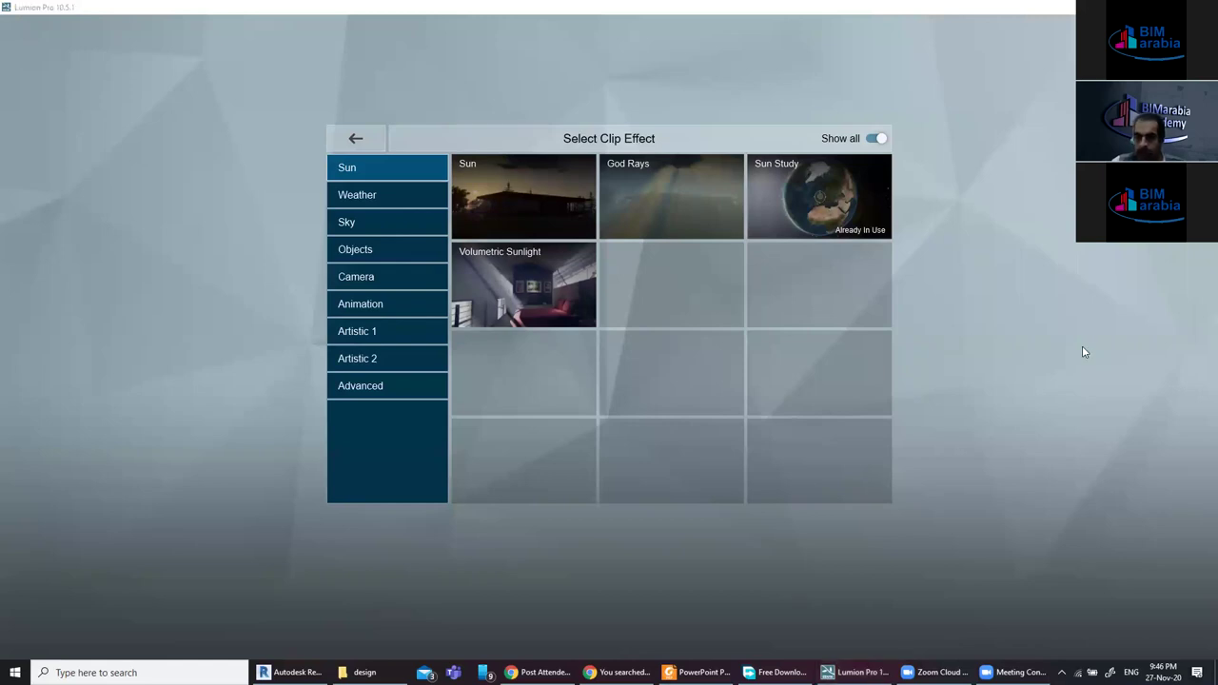
Add a Fog weather effect with density 1.3, then open clip 9's camera path for editing.
click(375, 198)
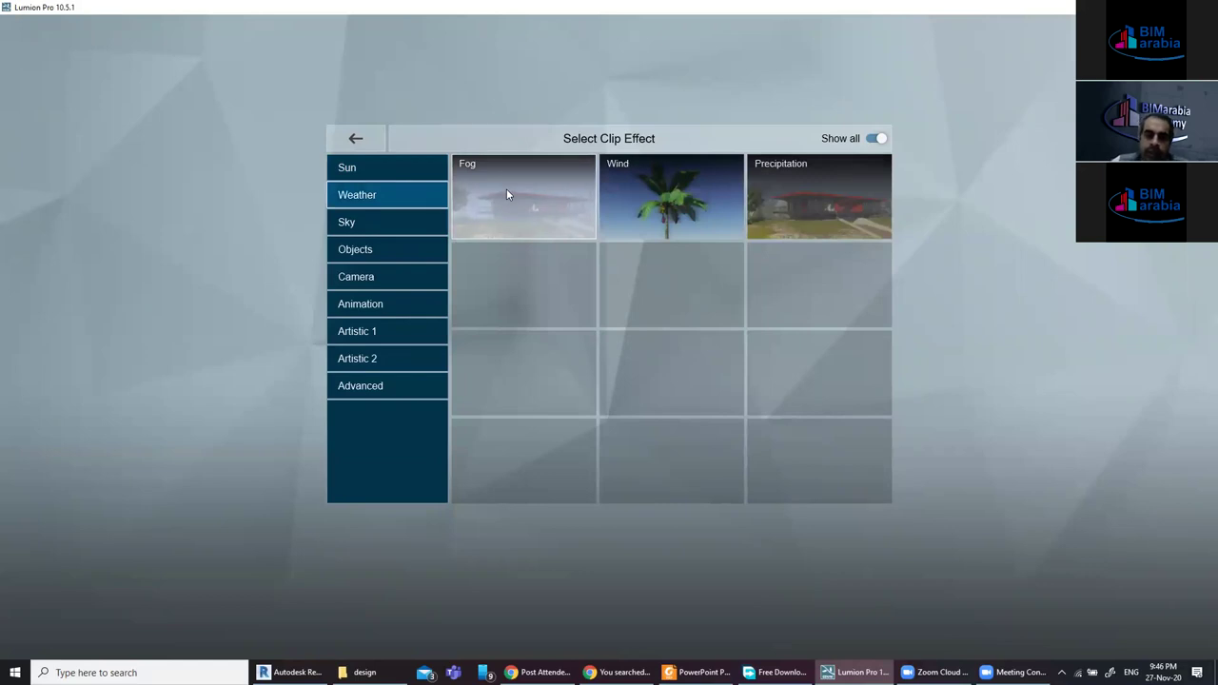
click(470, 231)
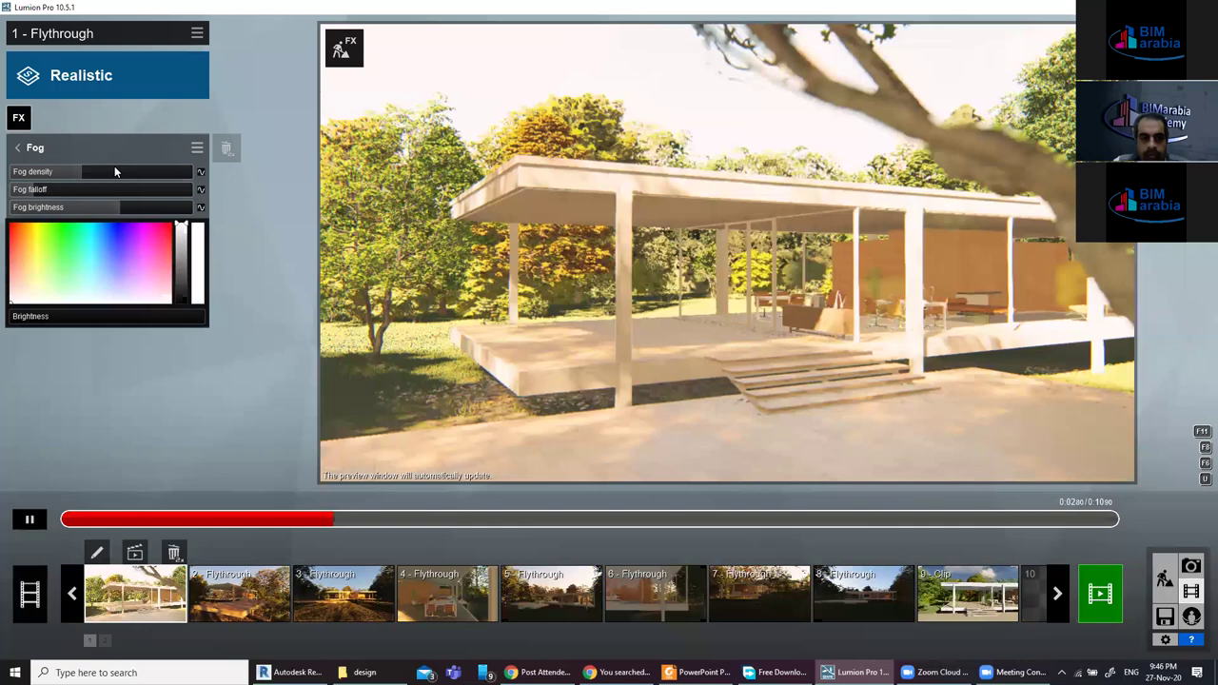
drag(145, 174, 166, 173)
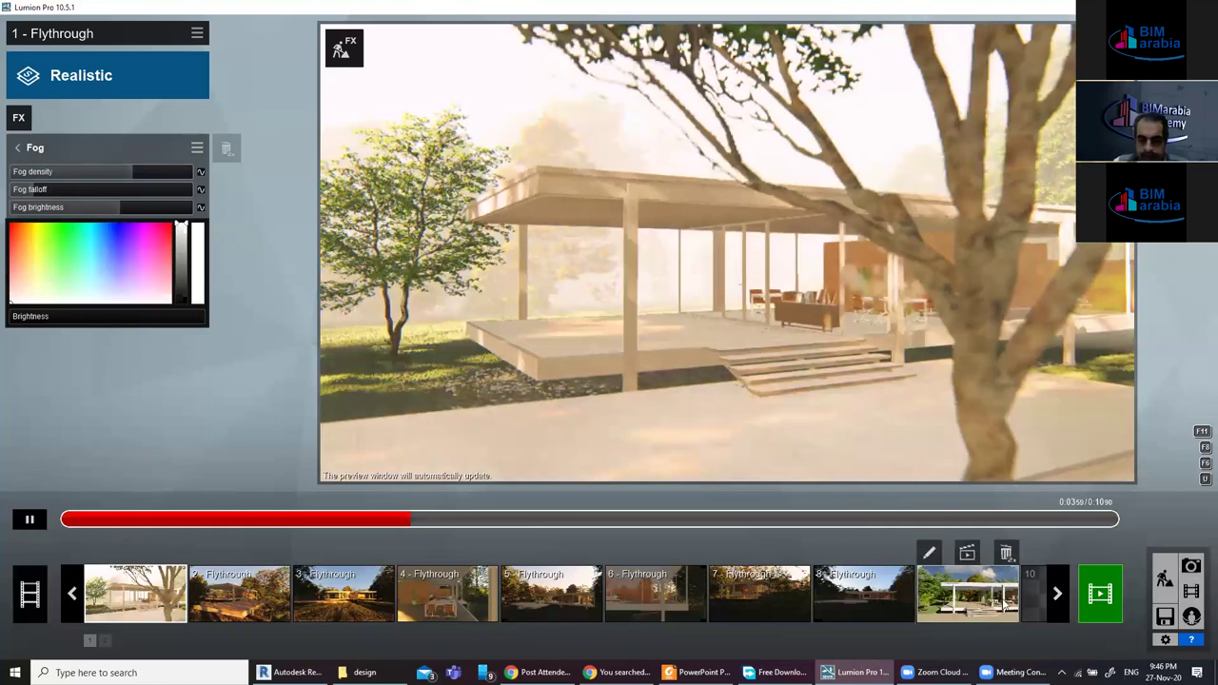
click(1041, 596)
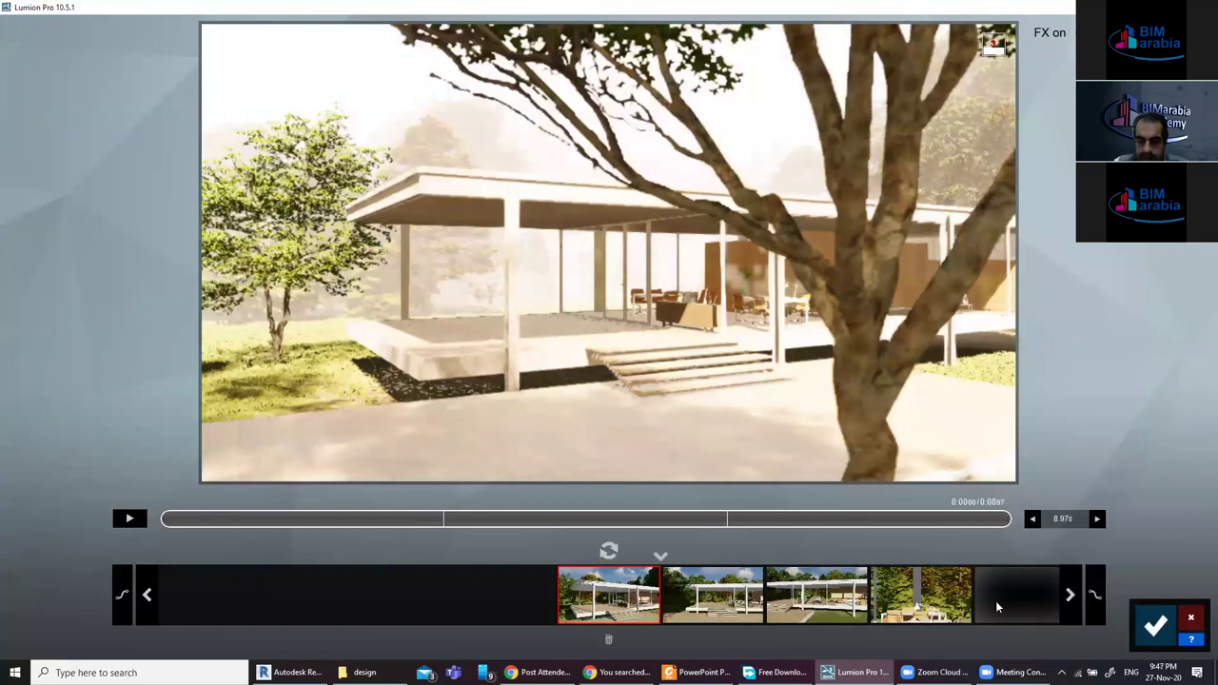
mouse_move(1016, 594)
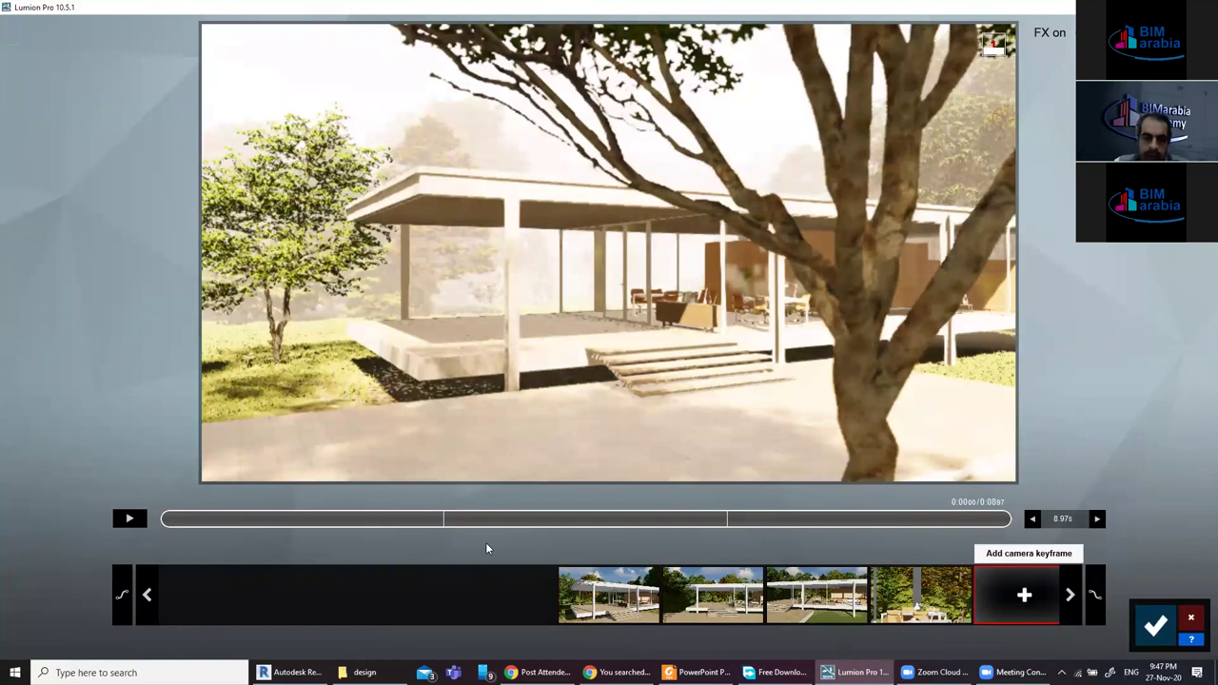
Preview clip 9's 8.97-second camera path and accept it back into the movie.
click(131, 519)
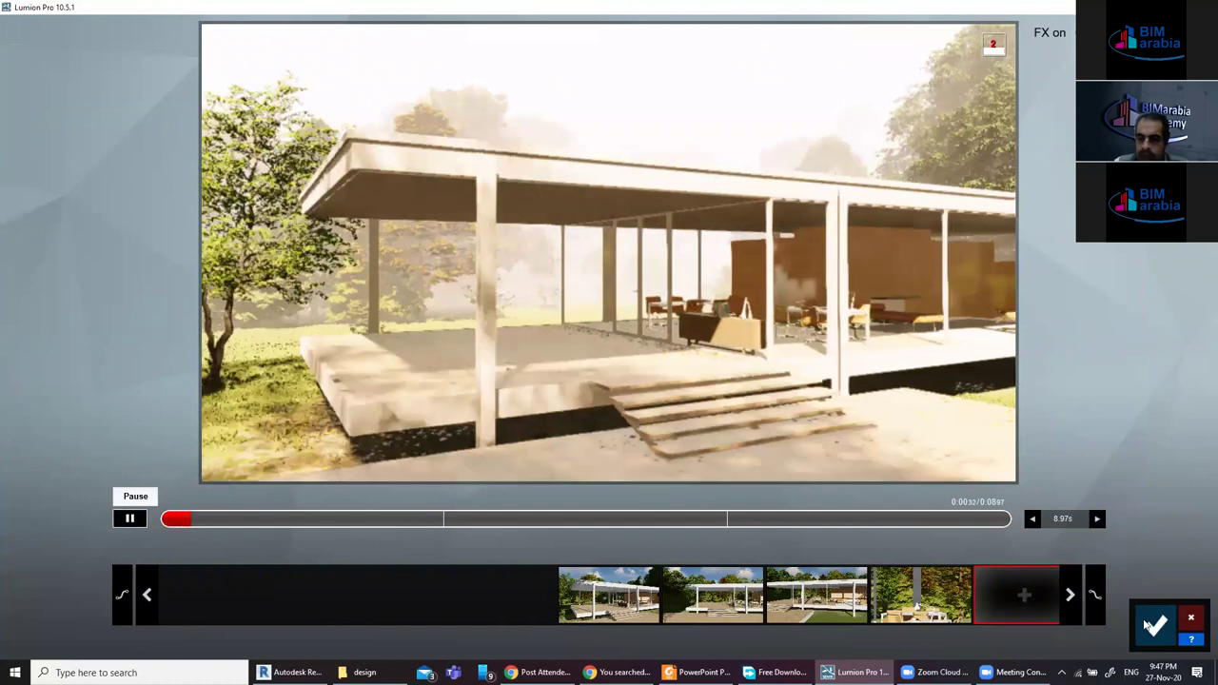
key(space)
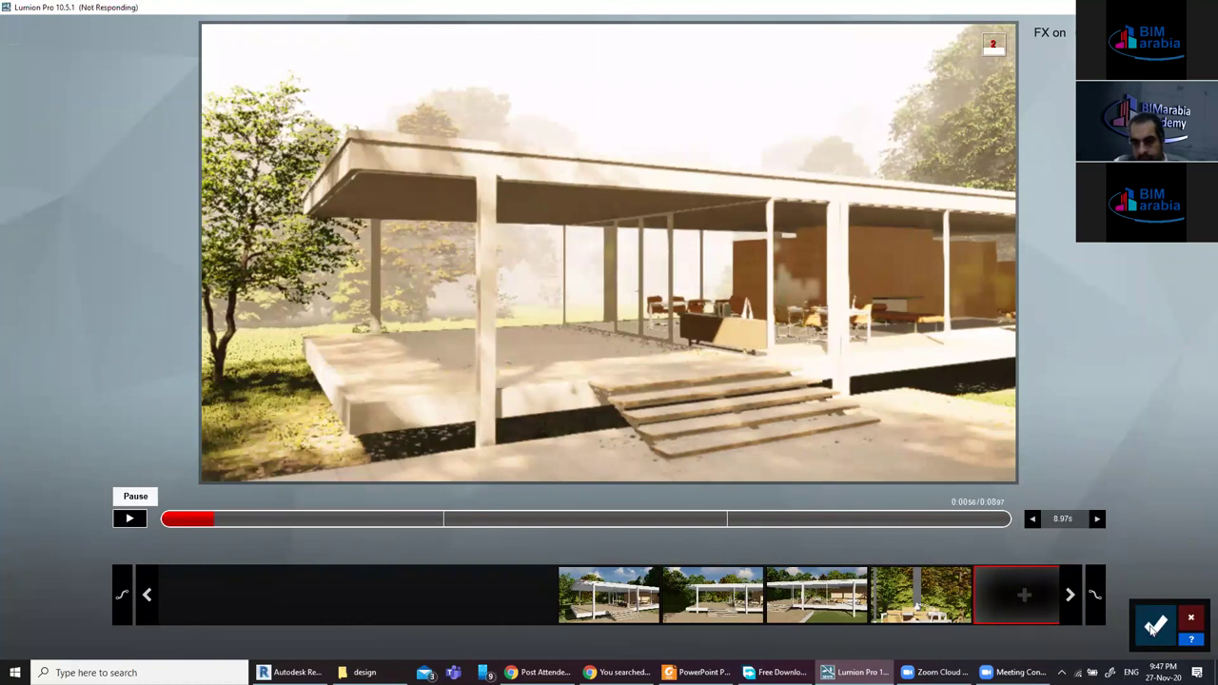
click(1079, 598)
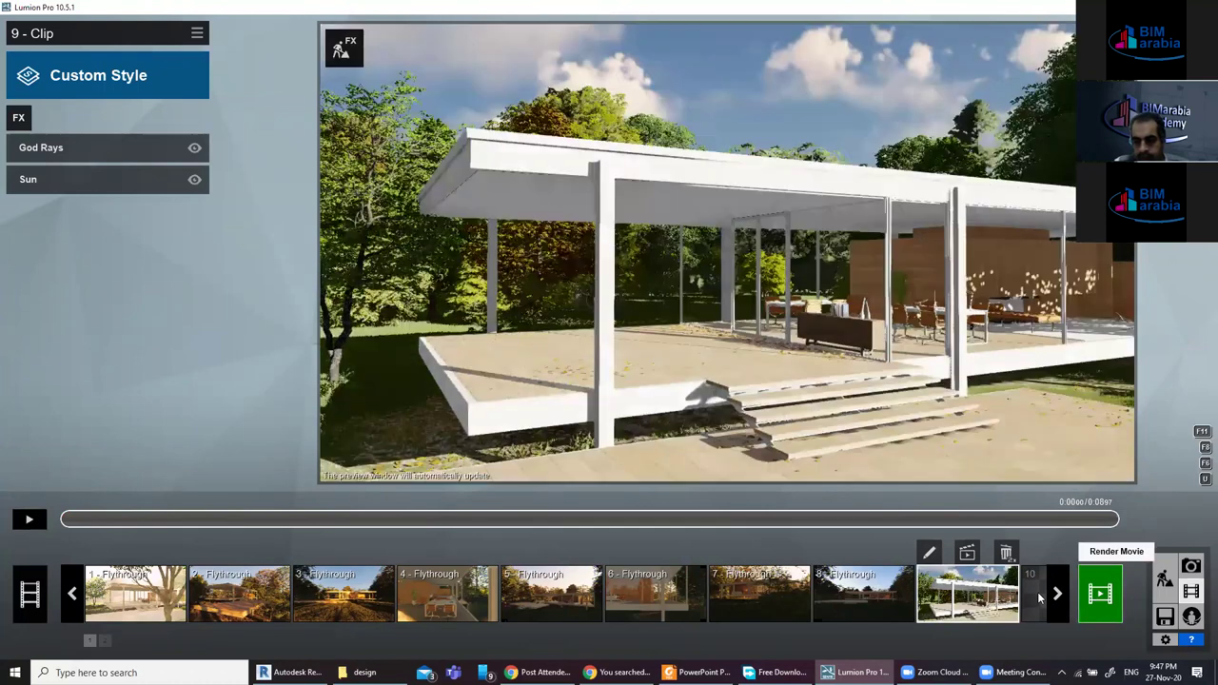
Import the GIS lecture poster as image clip 10, then delete that clip again.
click(1040, 596)
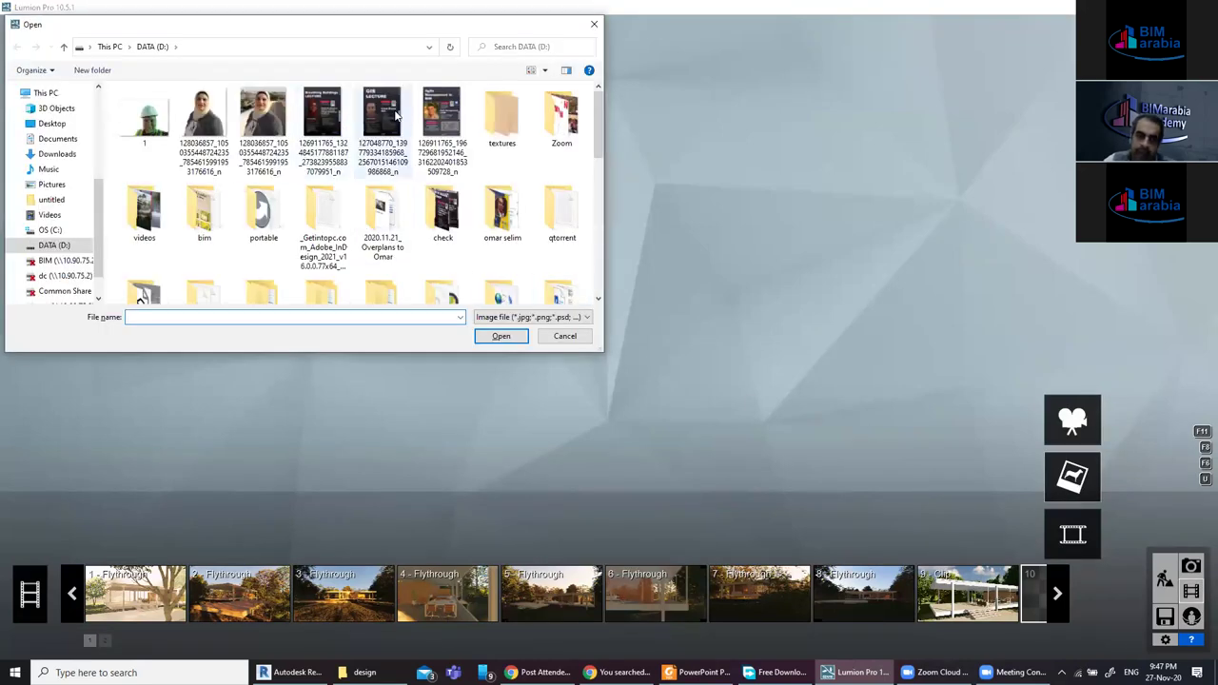
click(429, 115)
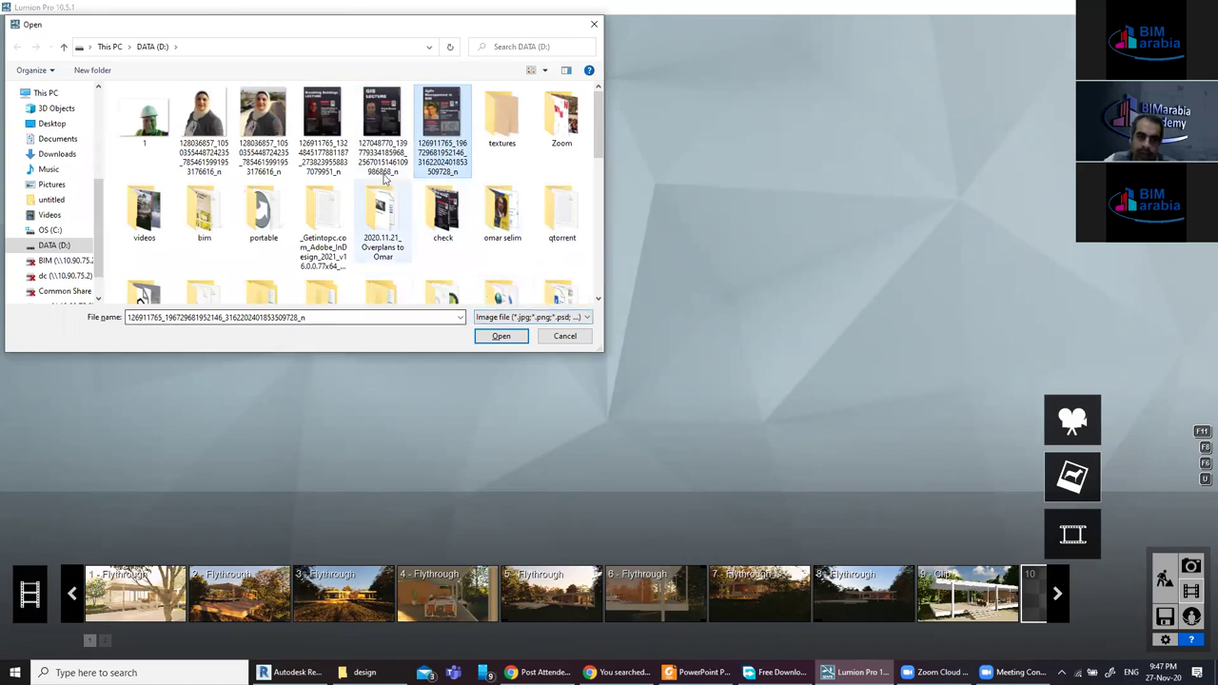
click(382, 121)
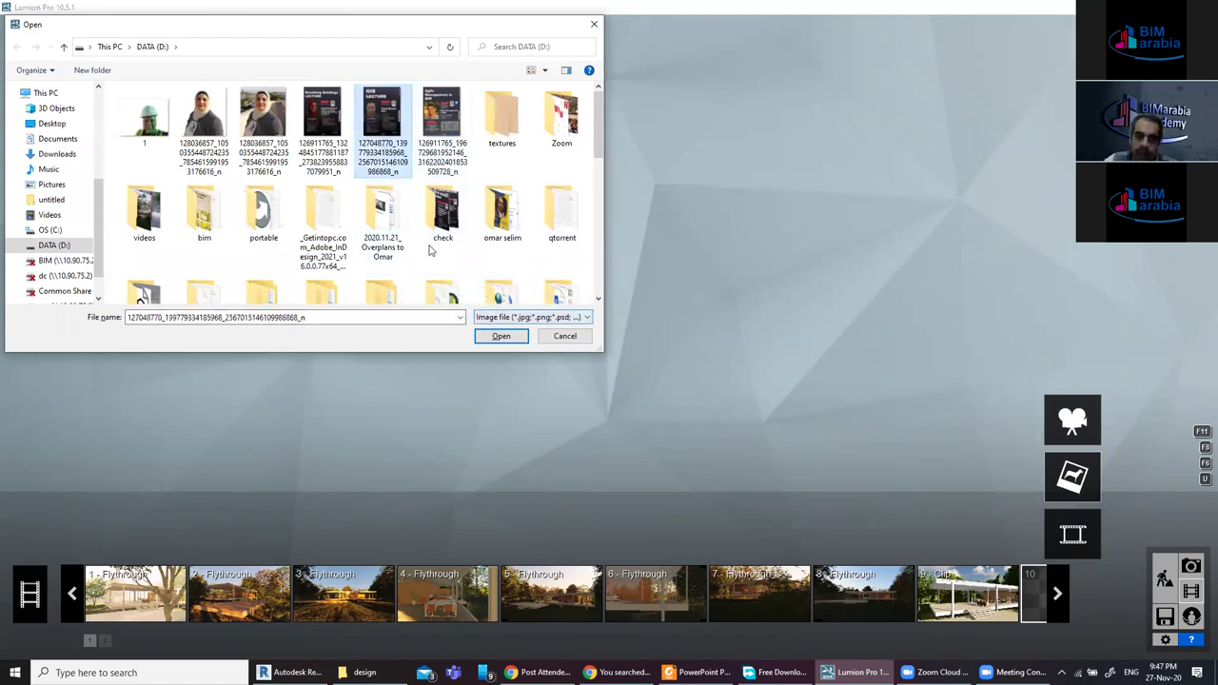
click(502, 336)
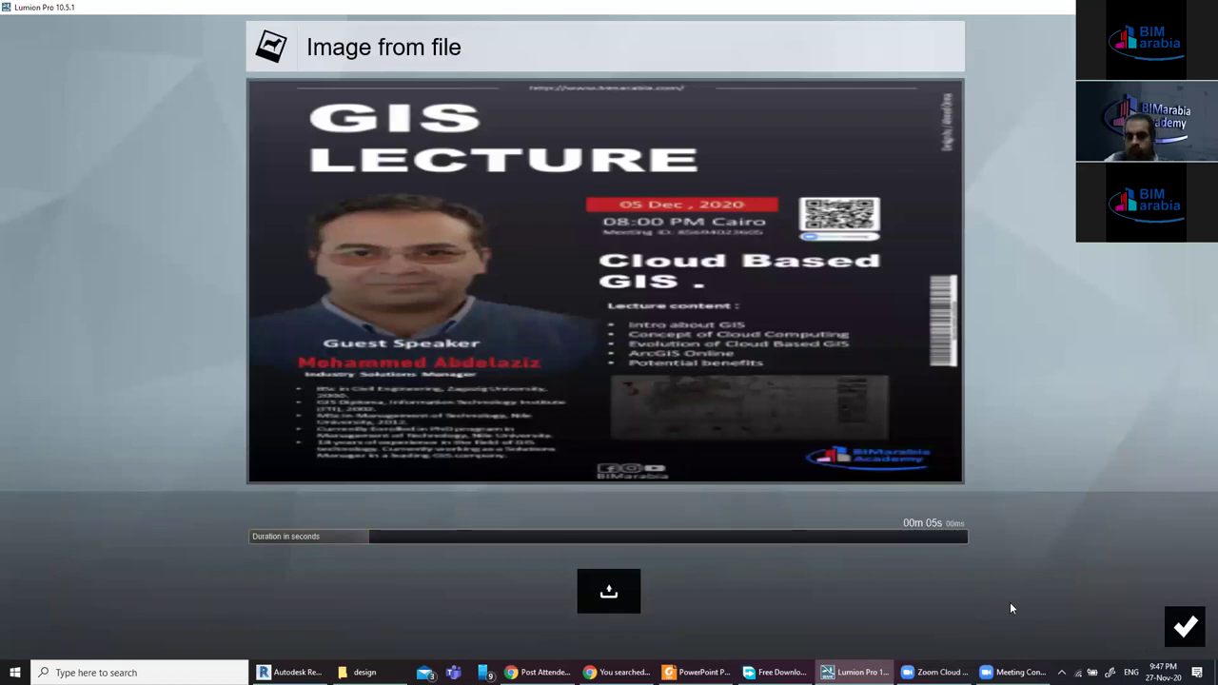
click(1185, 627)
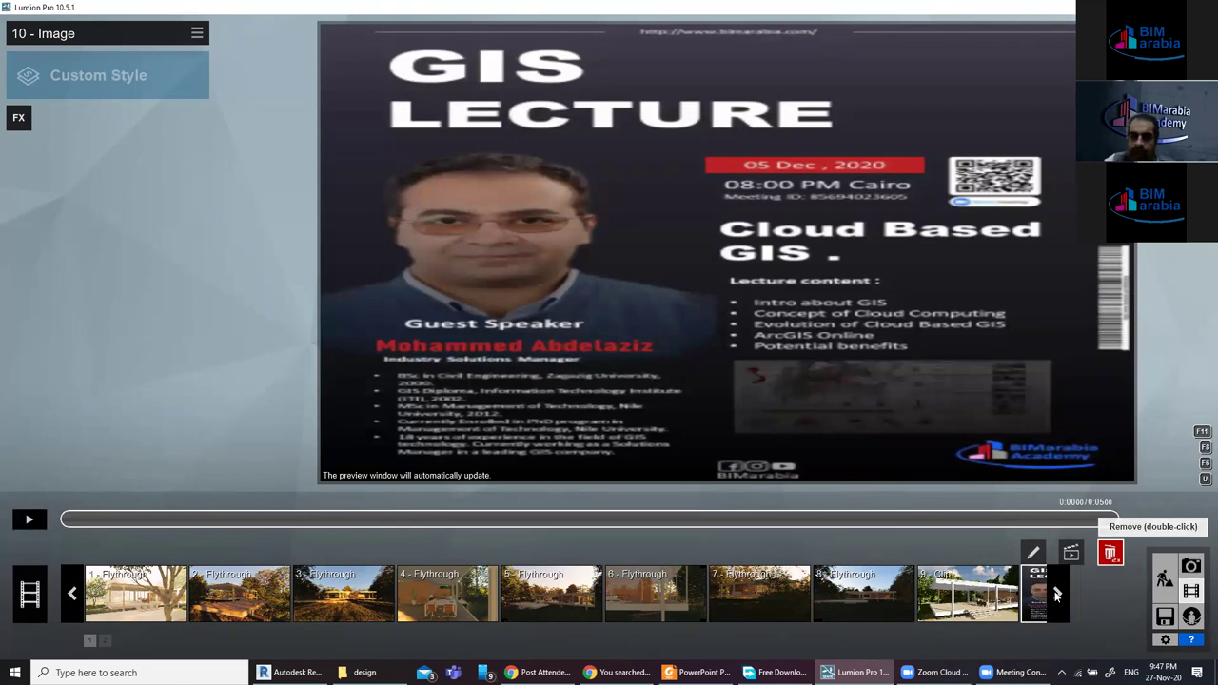
double_click(1109, 552)
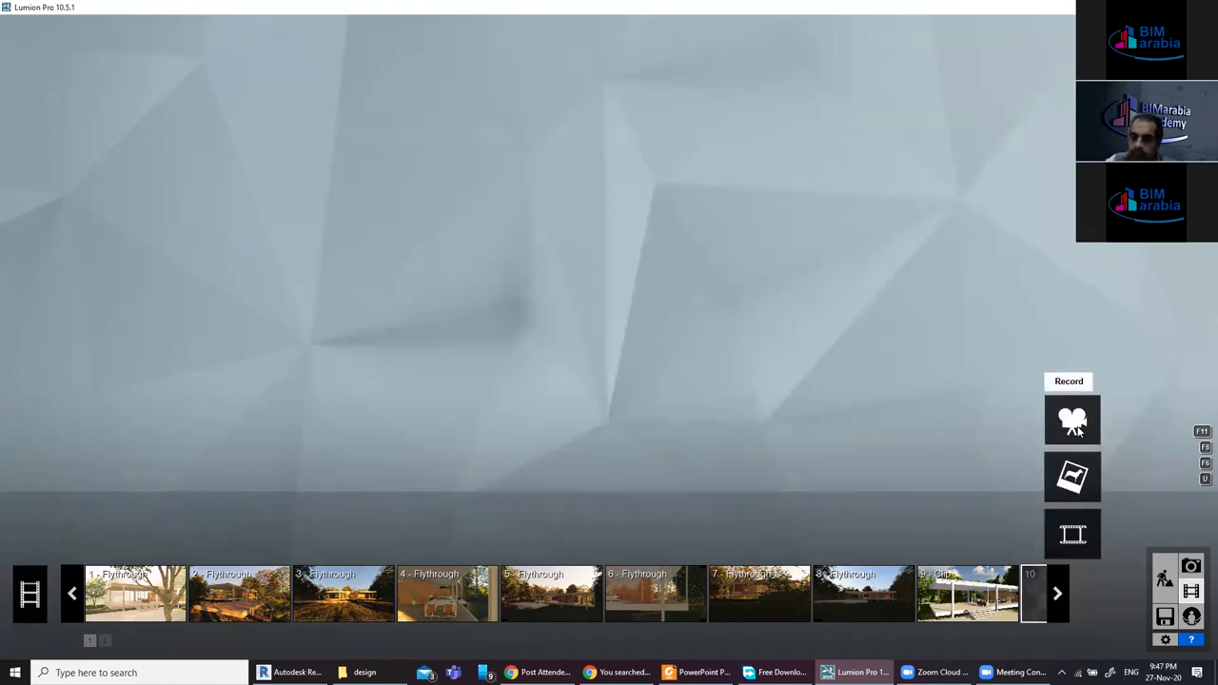
Record a new 4.42-second clip 10 with two camera keyframes and save it.
click(727, 479)
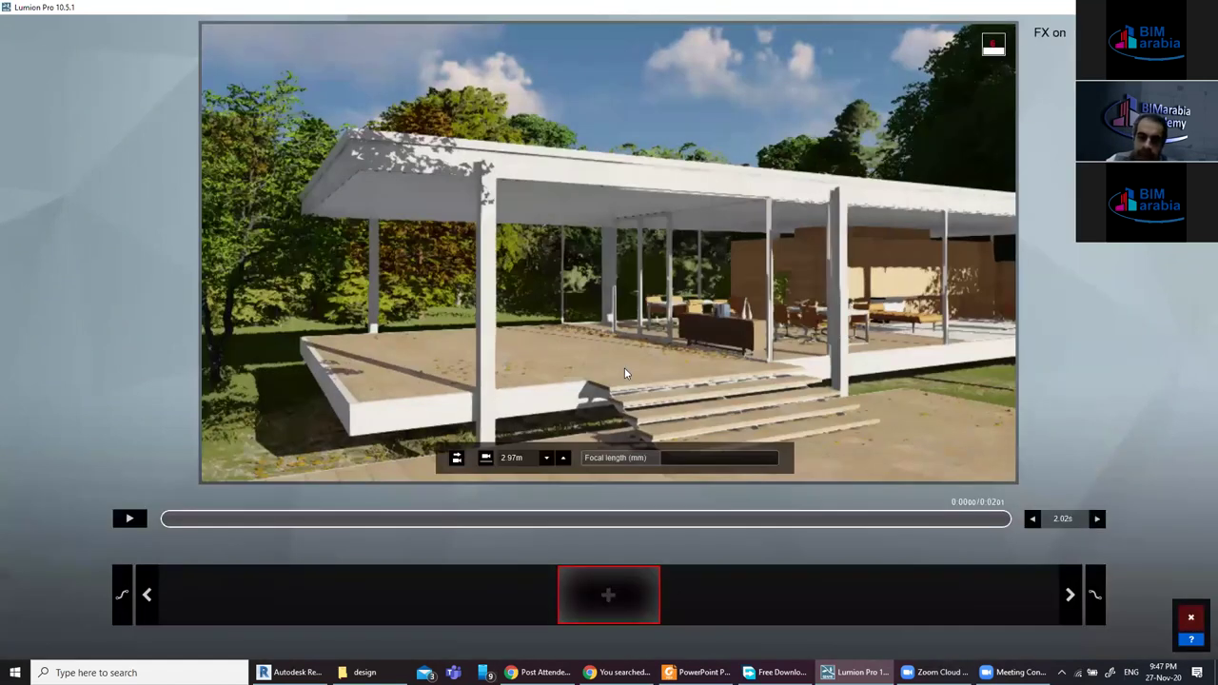
click(615, 552)
click(609, 592)
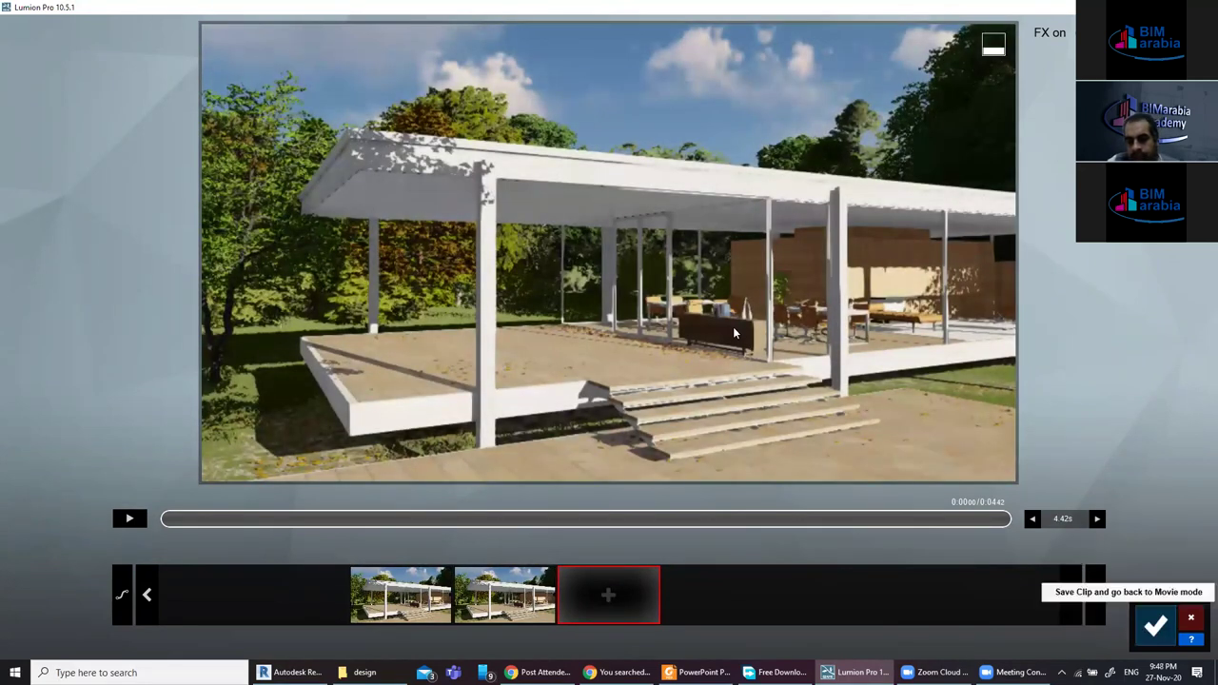
click(1155, 626)
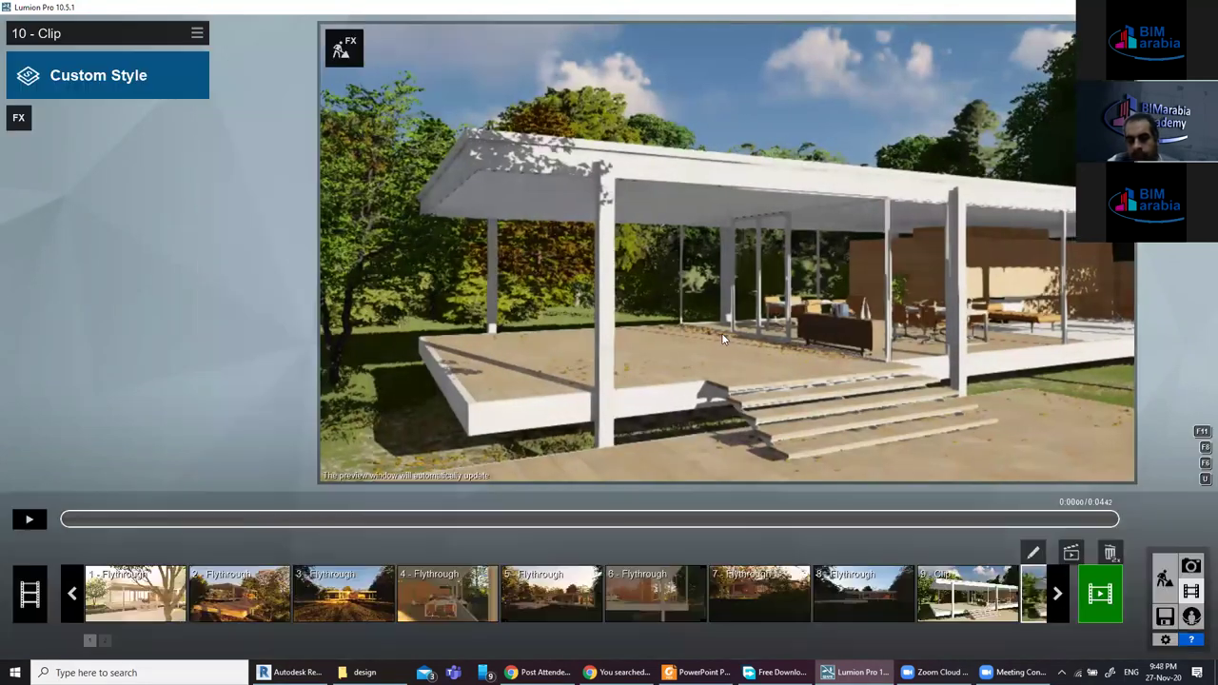
Add Fog to clip 10, raise its density and set a density keyframe.
click(21, 119)
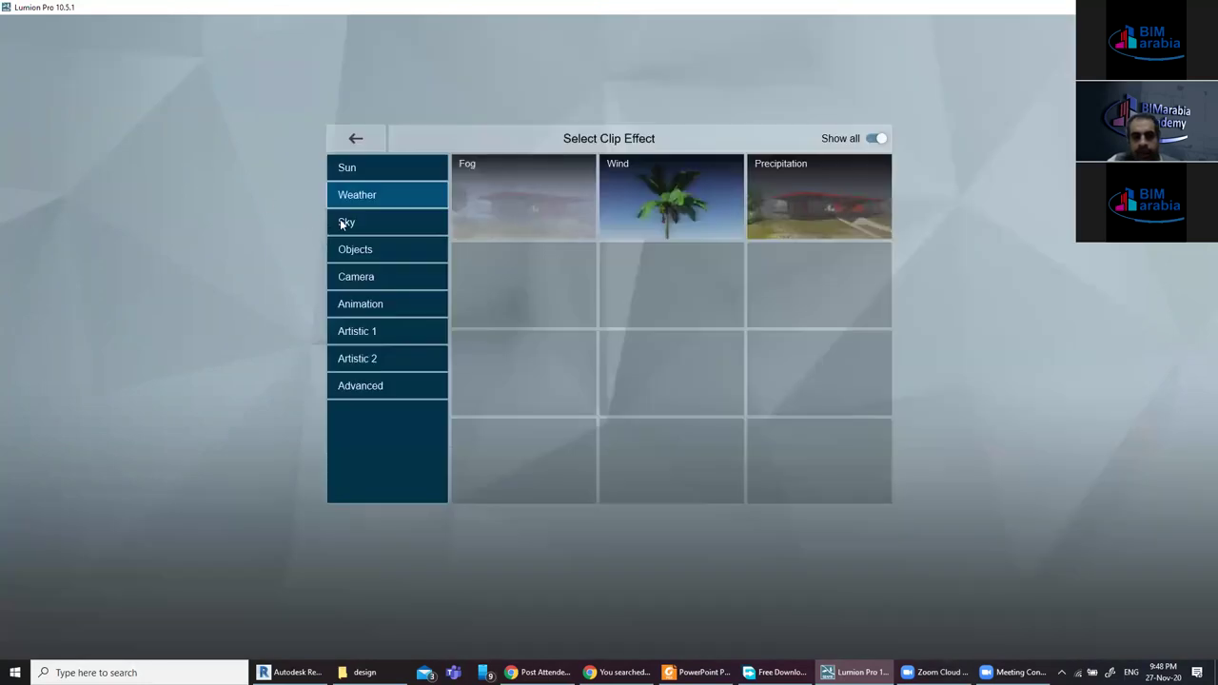
click(519, 205)
mouse_move(82, 169)
mouse_down()
mouse_move(155, 171)
mouse_move(97, 176)
mouse_up()
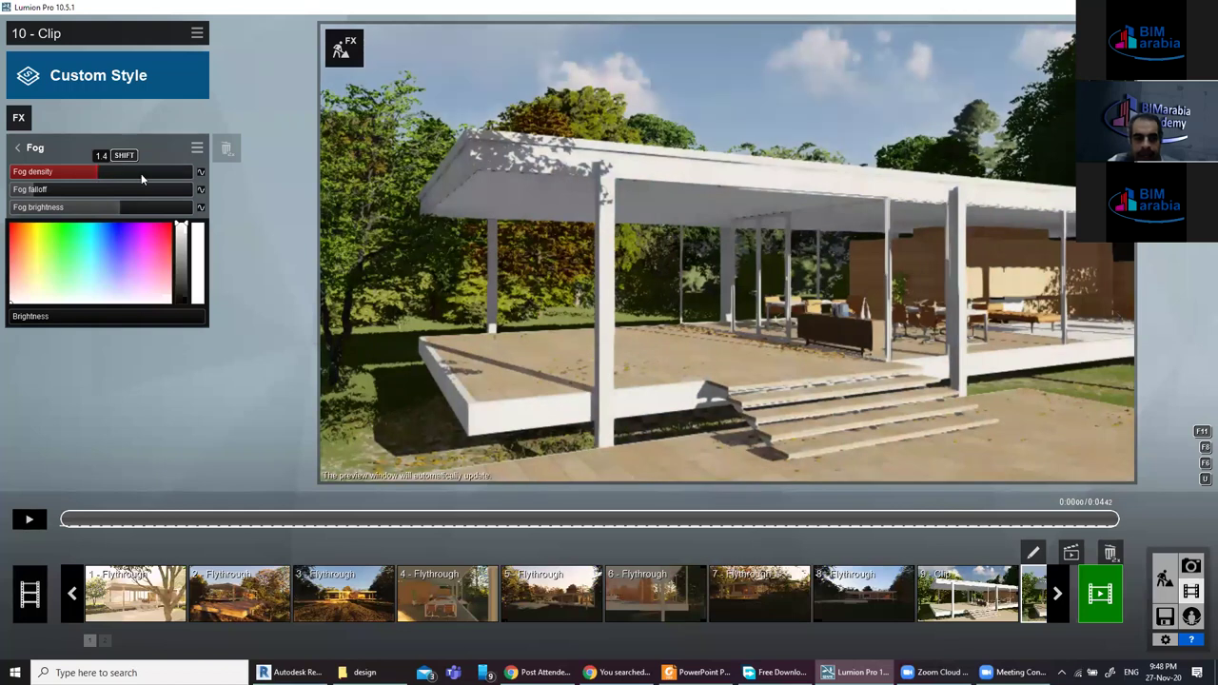
click(30, 174)
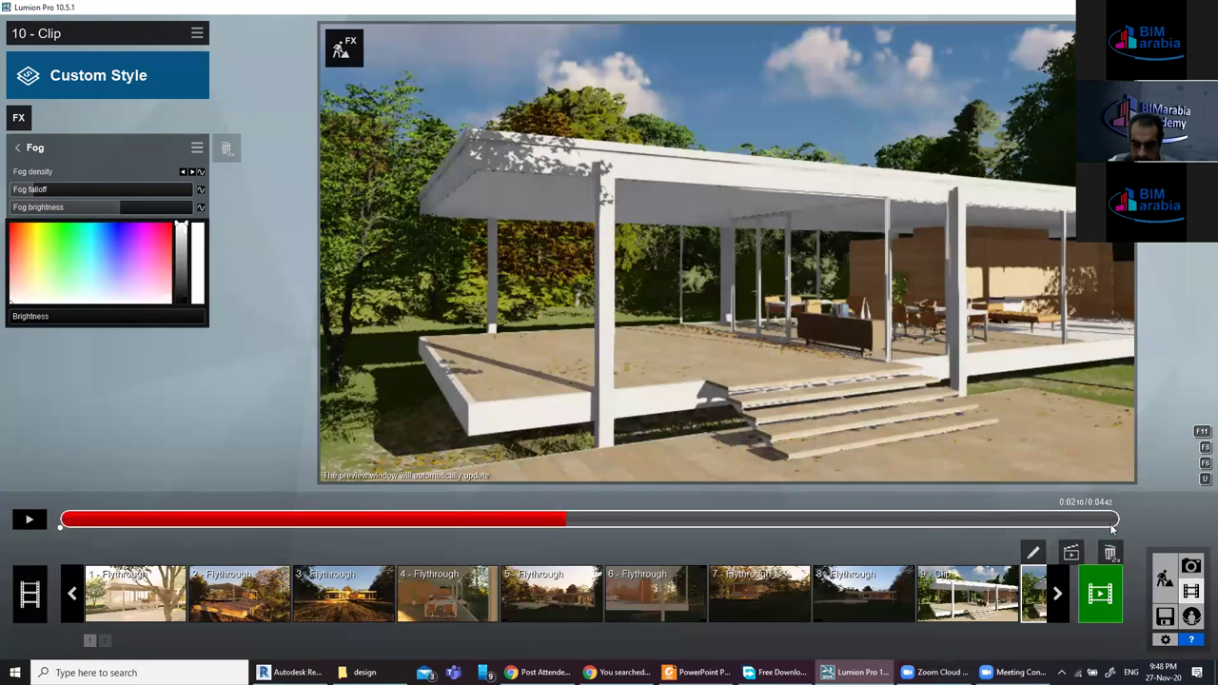
Preview the foggy clip, then move the playhead to the clip's end.
click(29, 518)
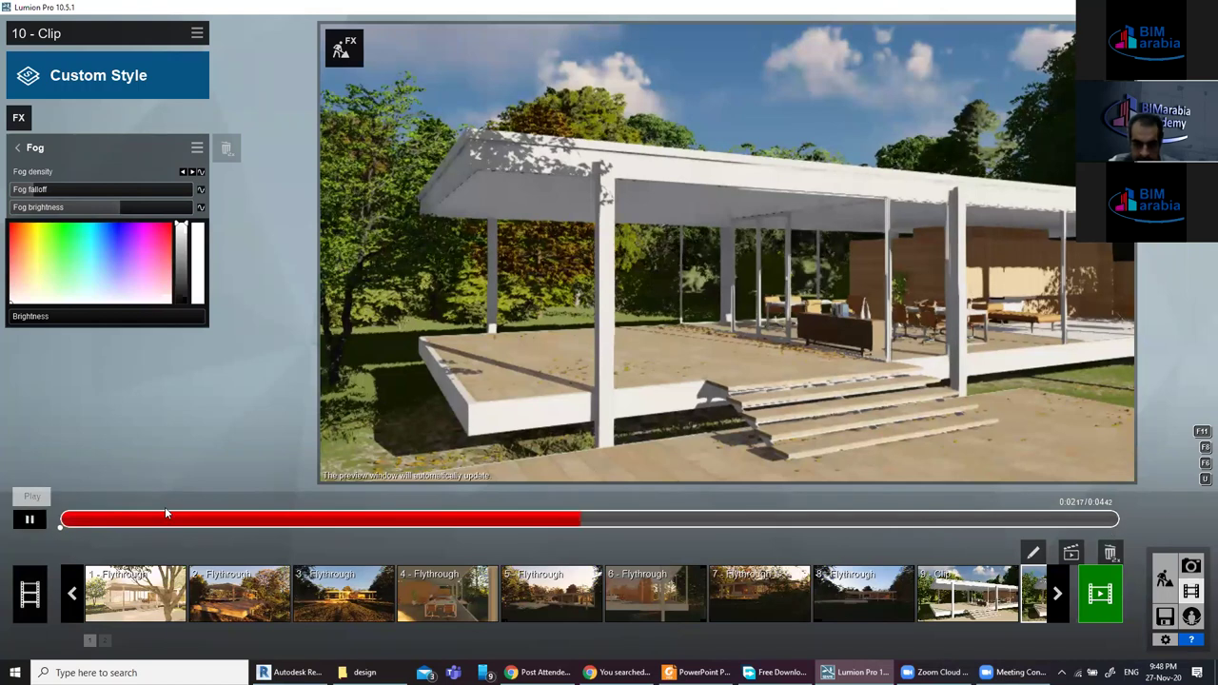
click(198, 173)
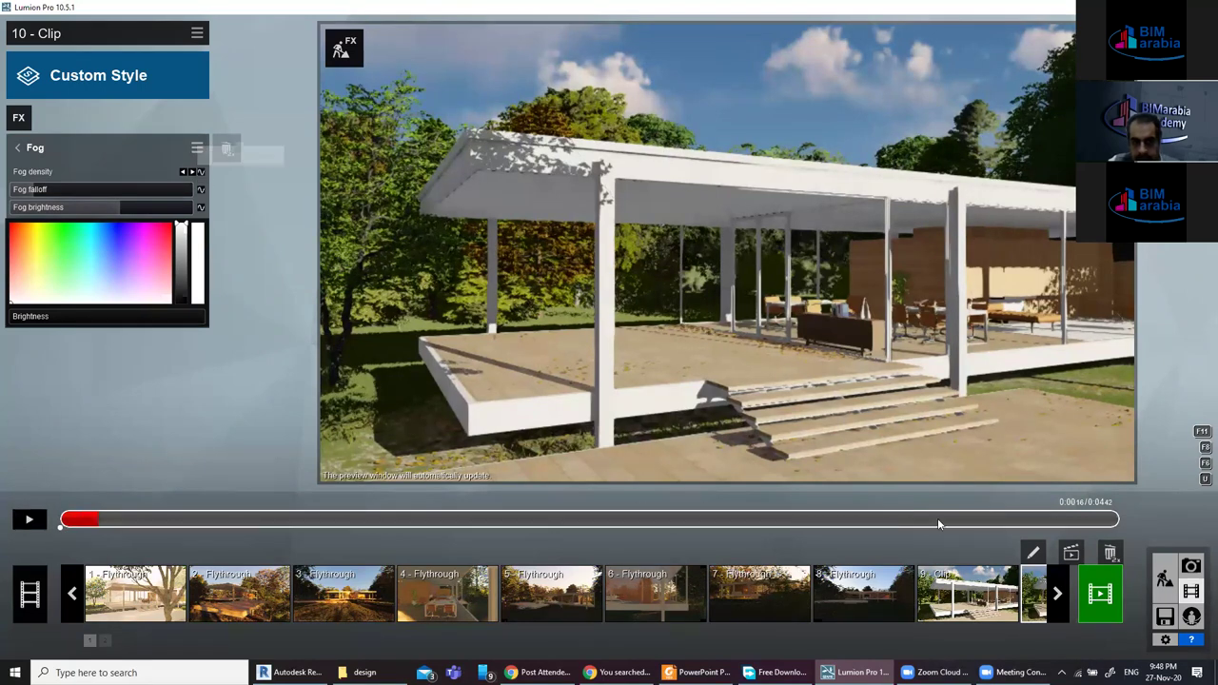
click(1114, 520)
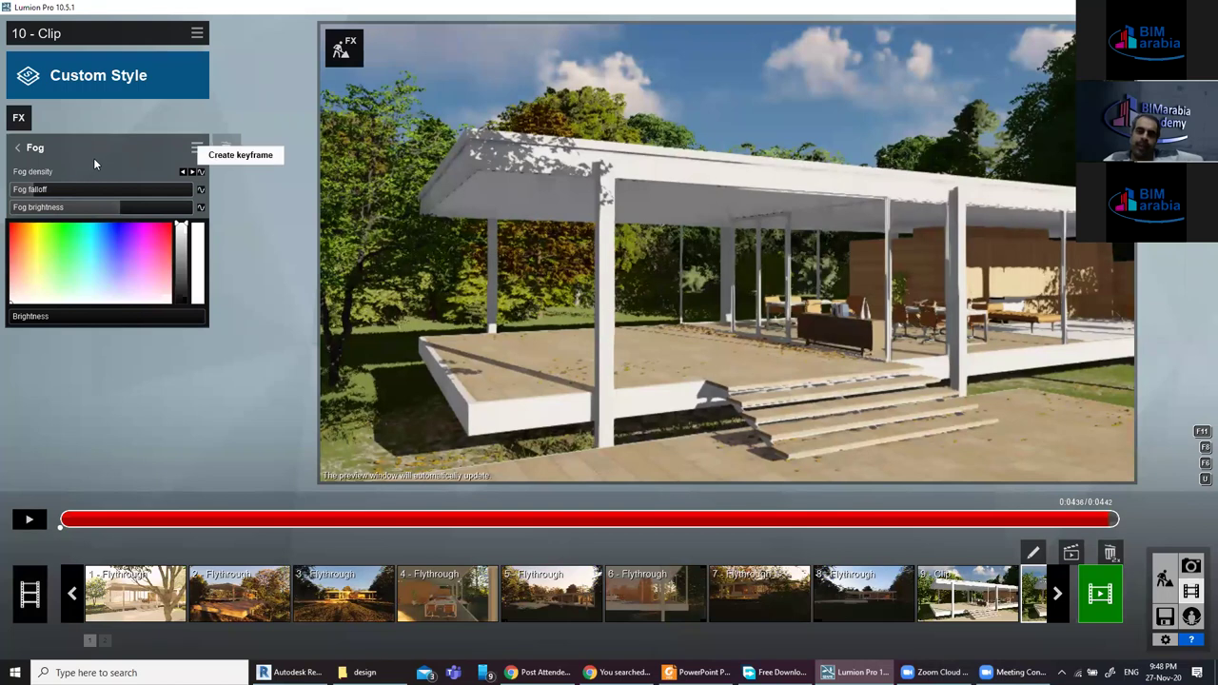
mouse_move(104, 171)
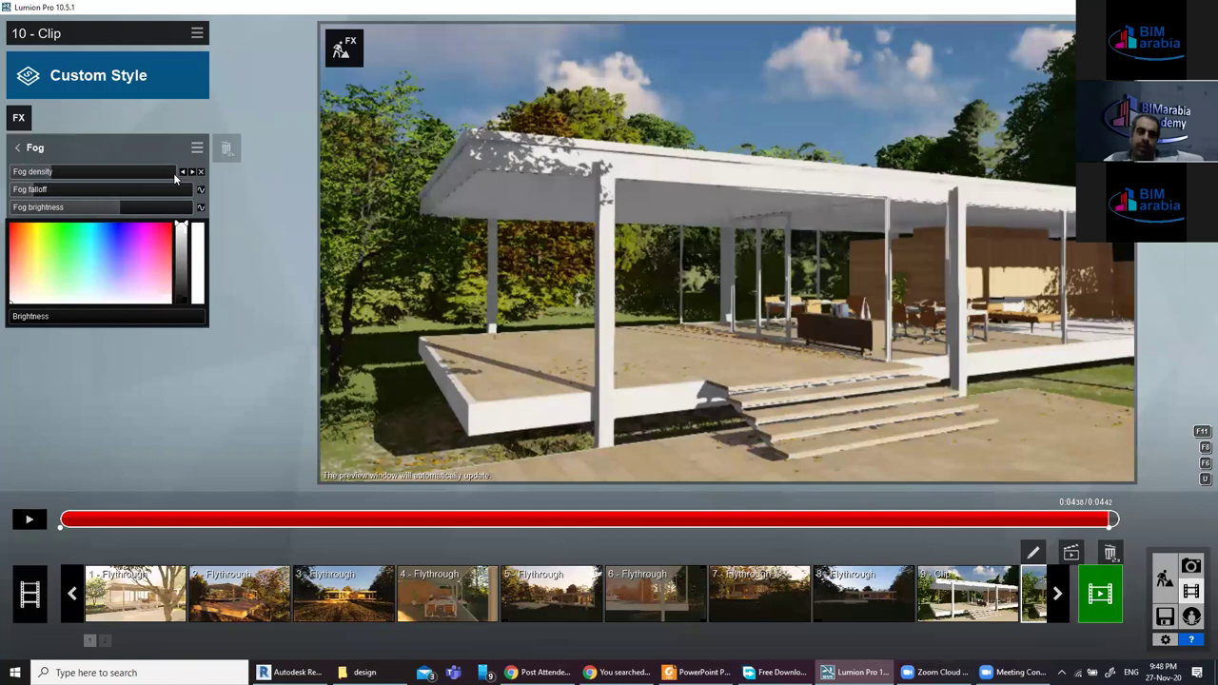
Key fog density to 1.7 at the clip end, then raise the falloff and brighten the fog.
click(173, 175)
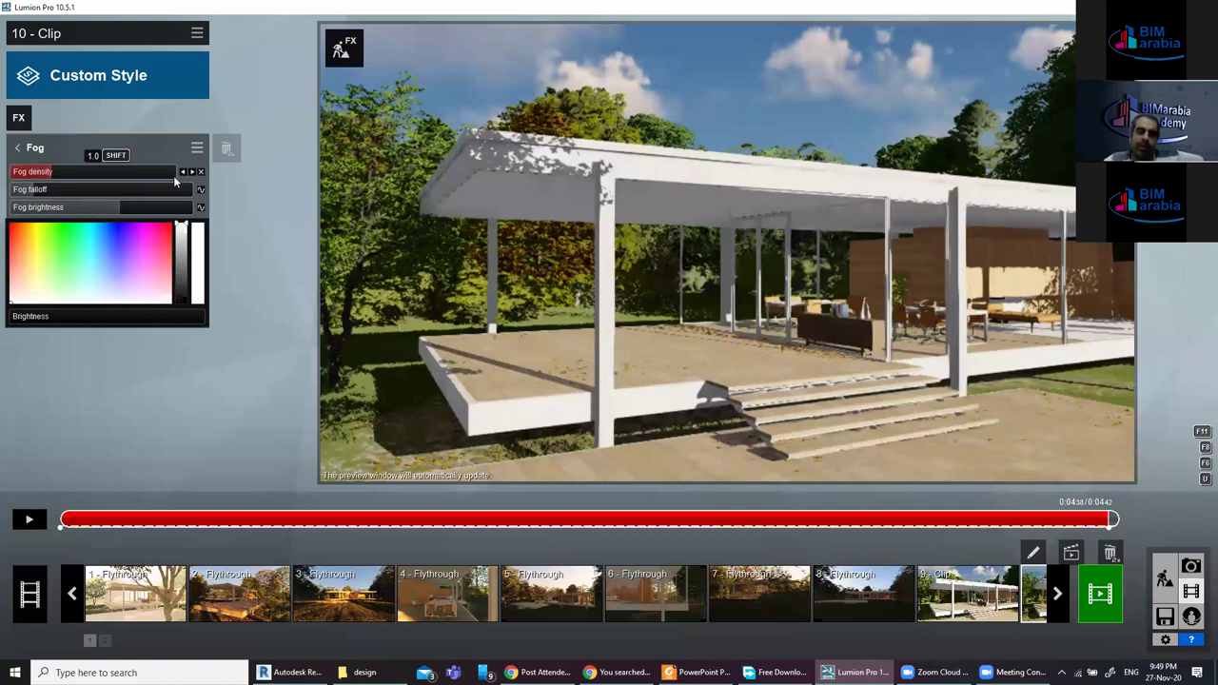
click(170, 172)
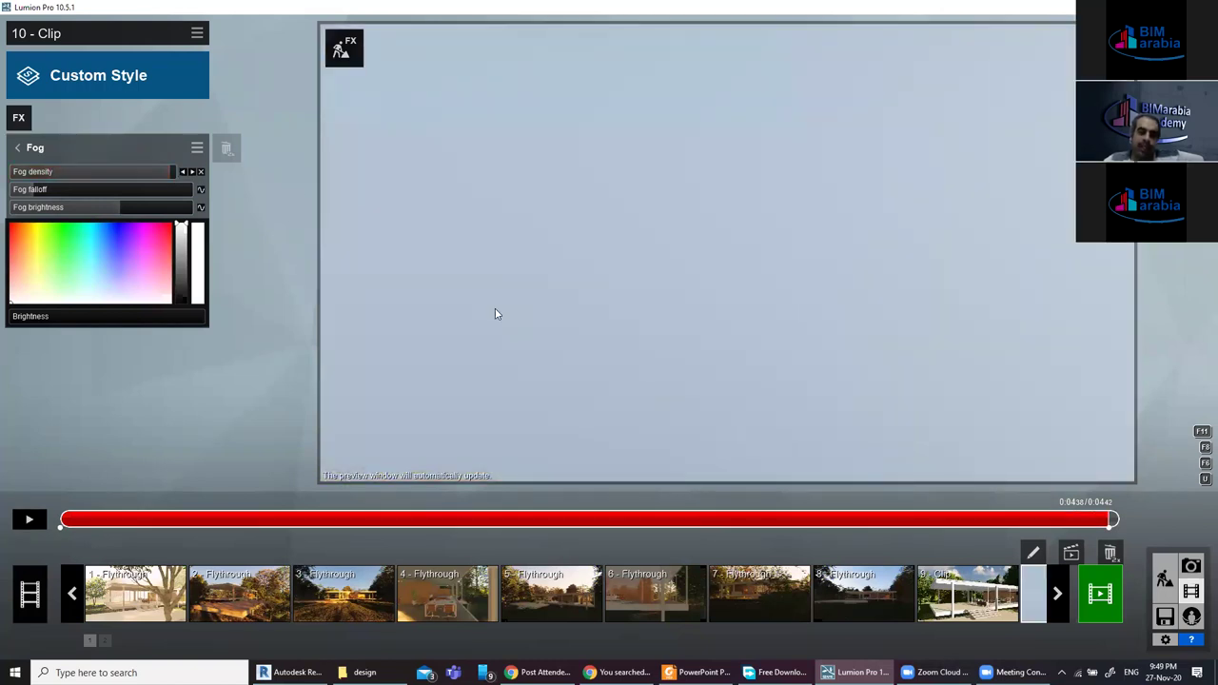
click(136, 172)
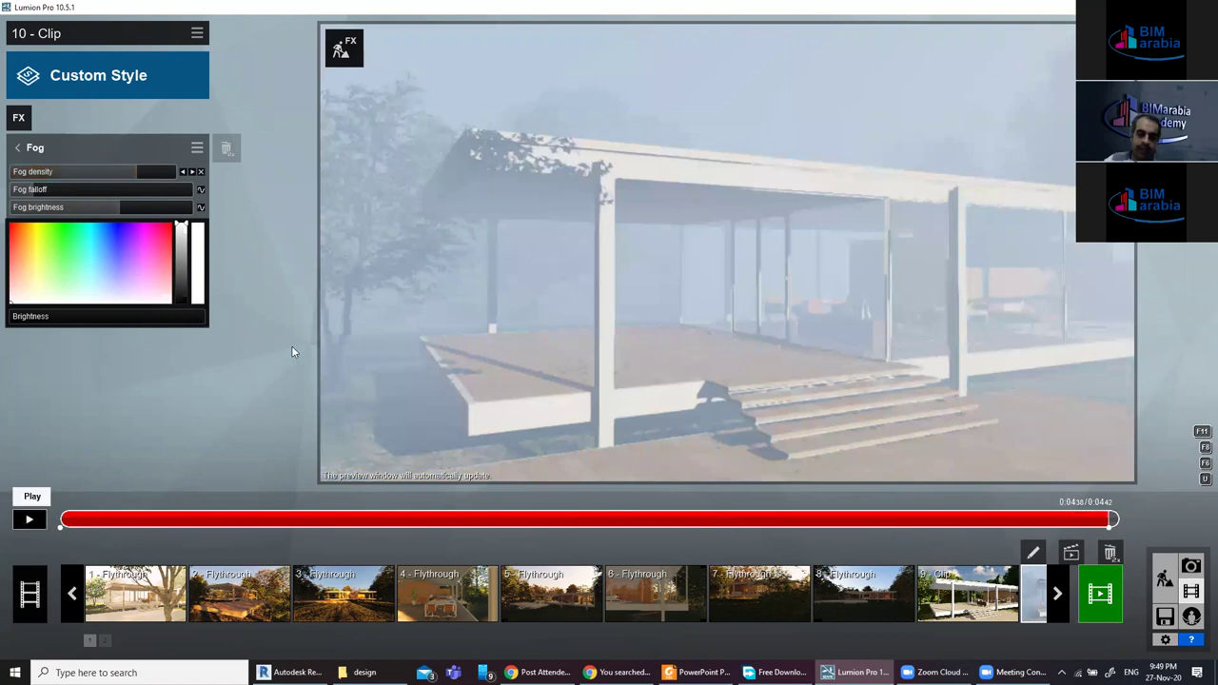
key(space)
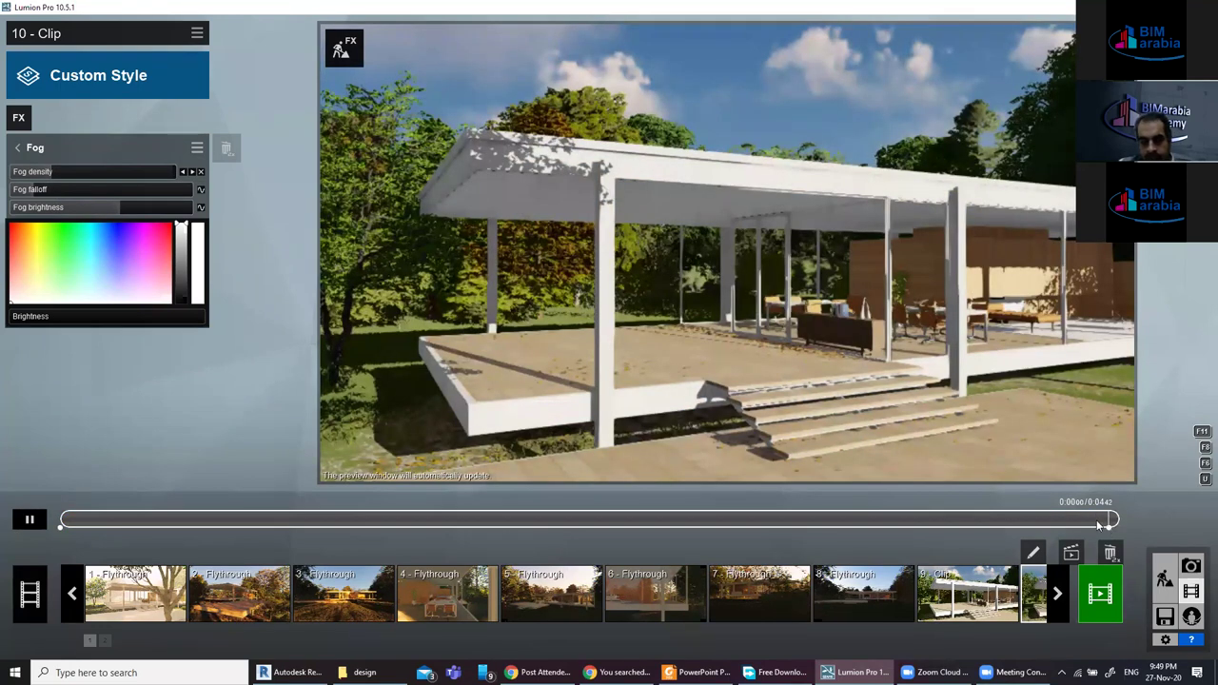
key(space)
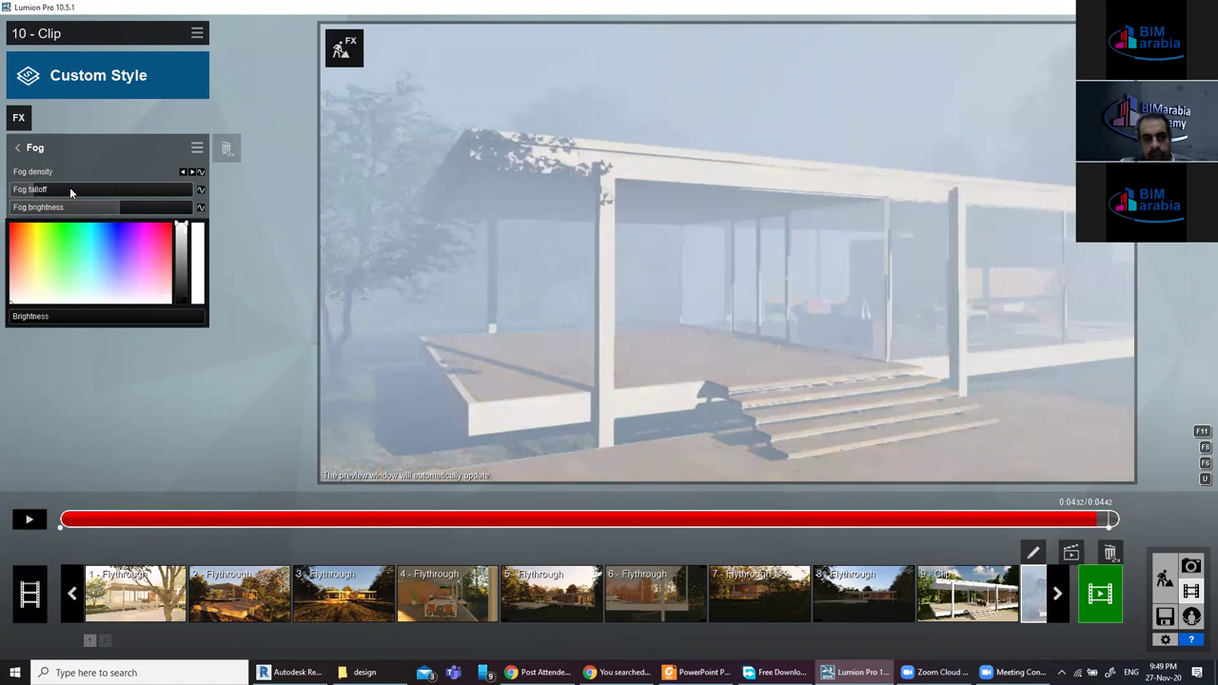
mouse_move(93, 173)
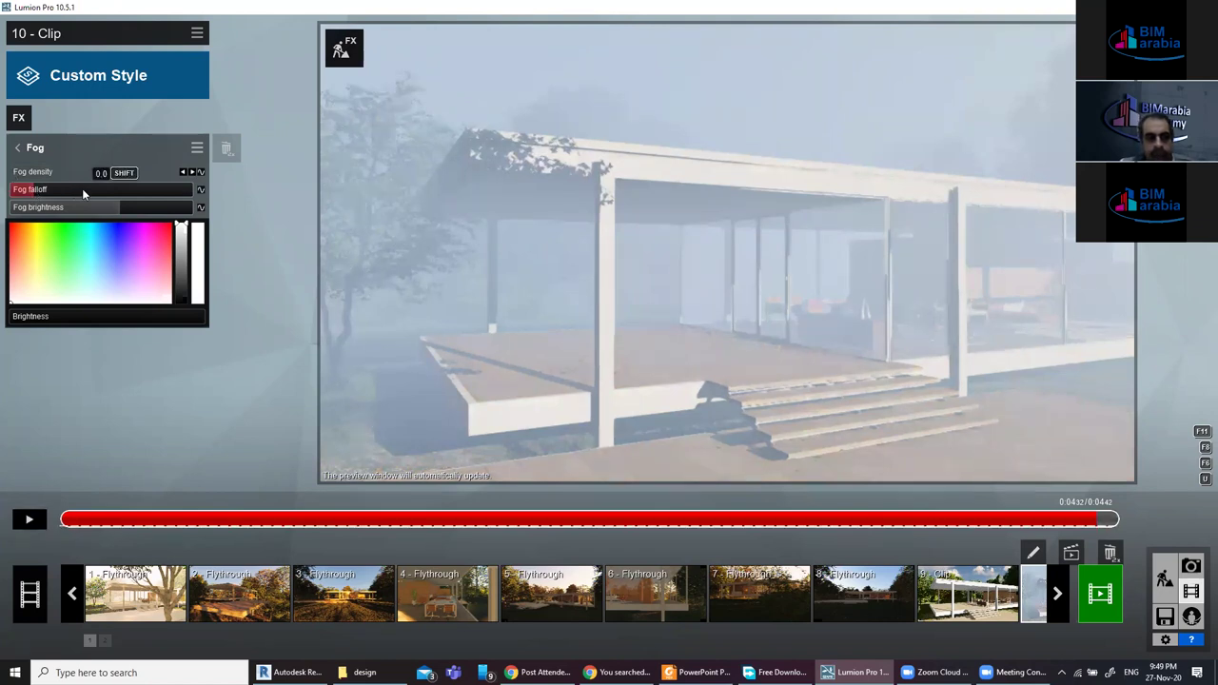
drag(82, 188, 138, 190)
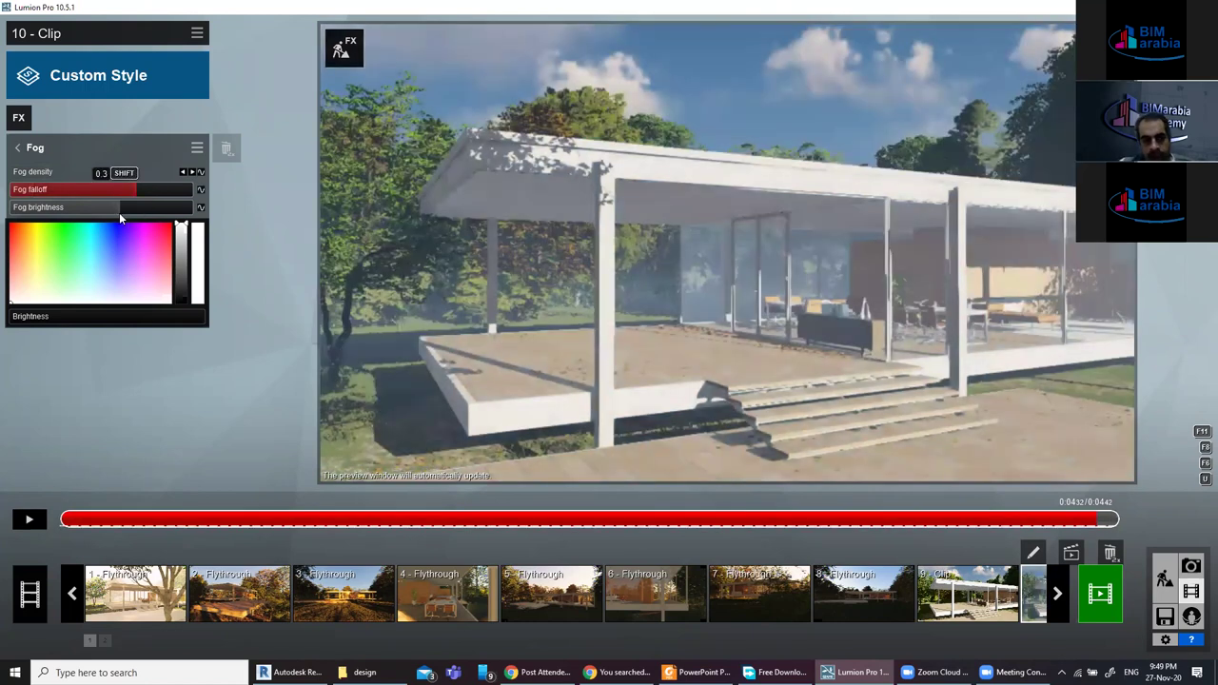
drag(47, 211, 161, 209)
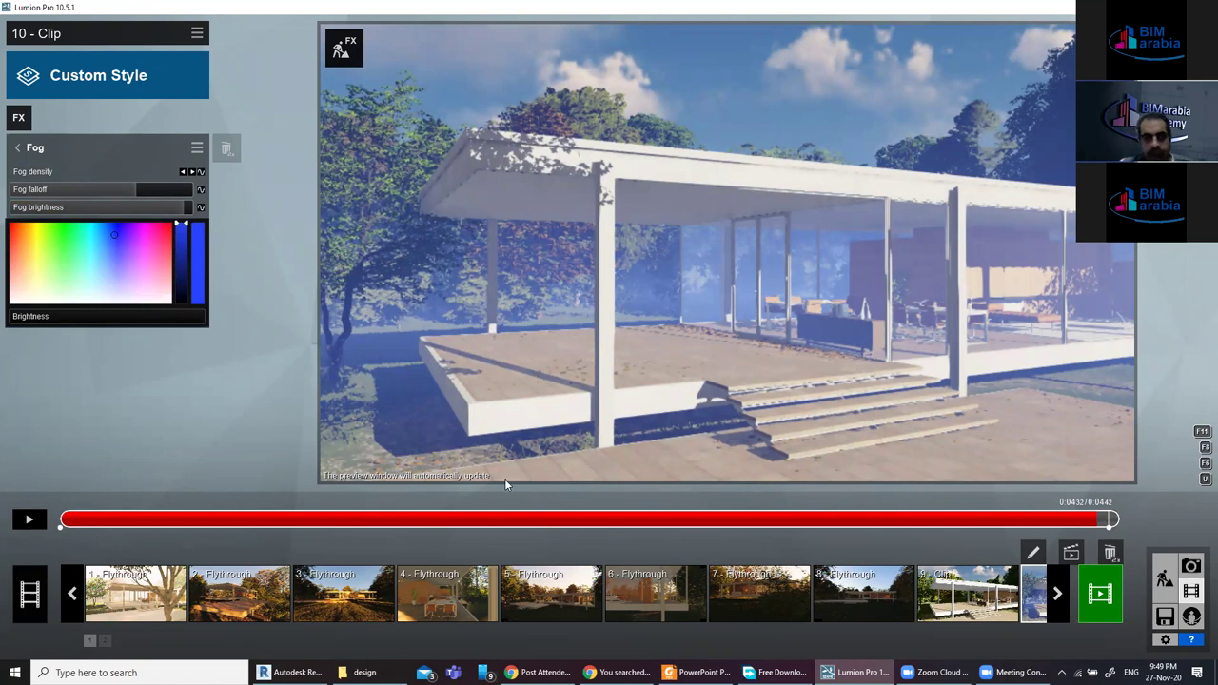
Add the Wind and Precipitation weather effects to clip 10.
click(474, 187)
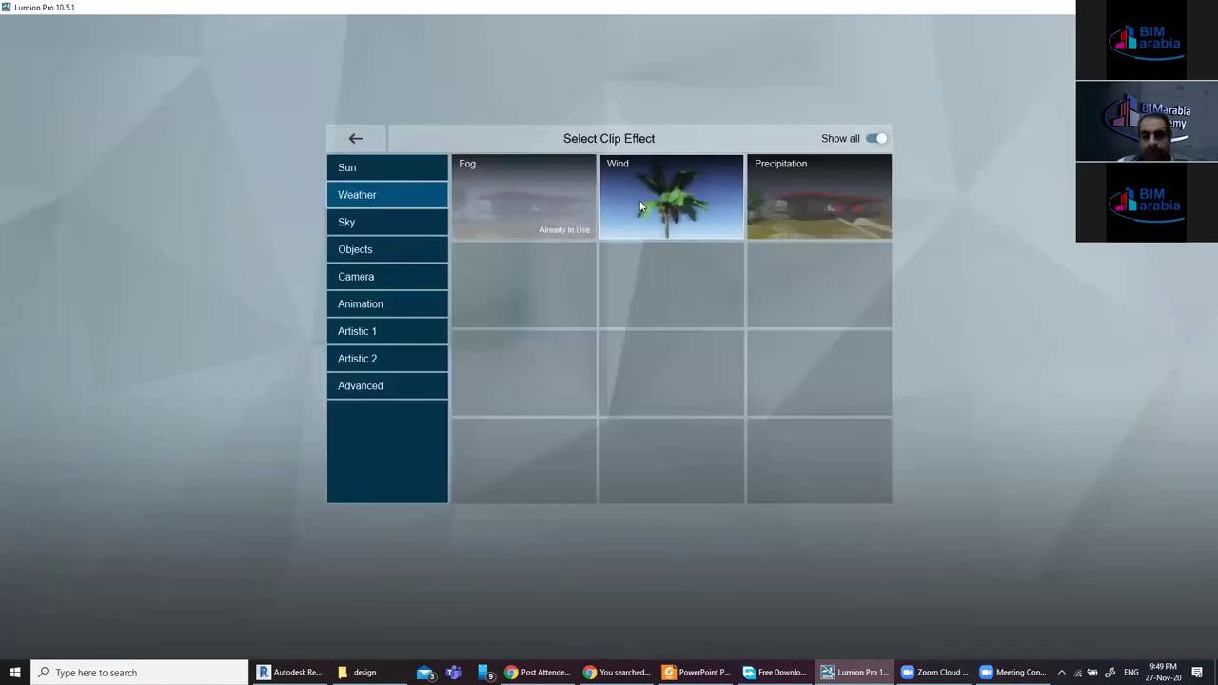
click(640, 200)
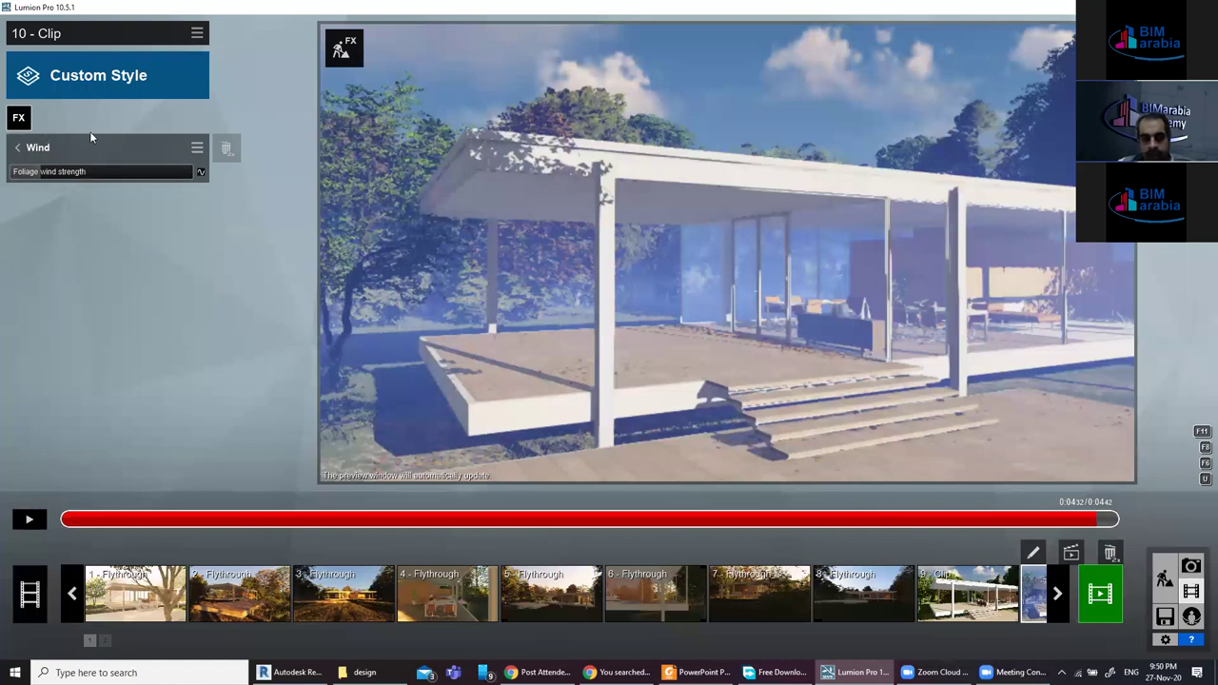
click(19, 119)
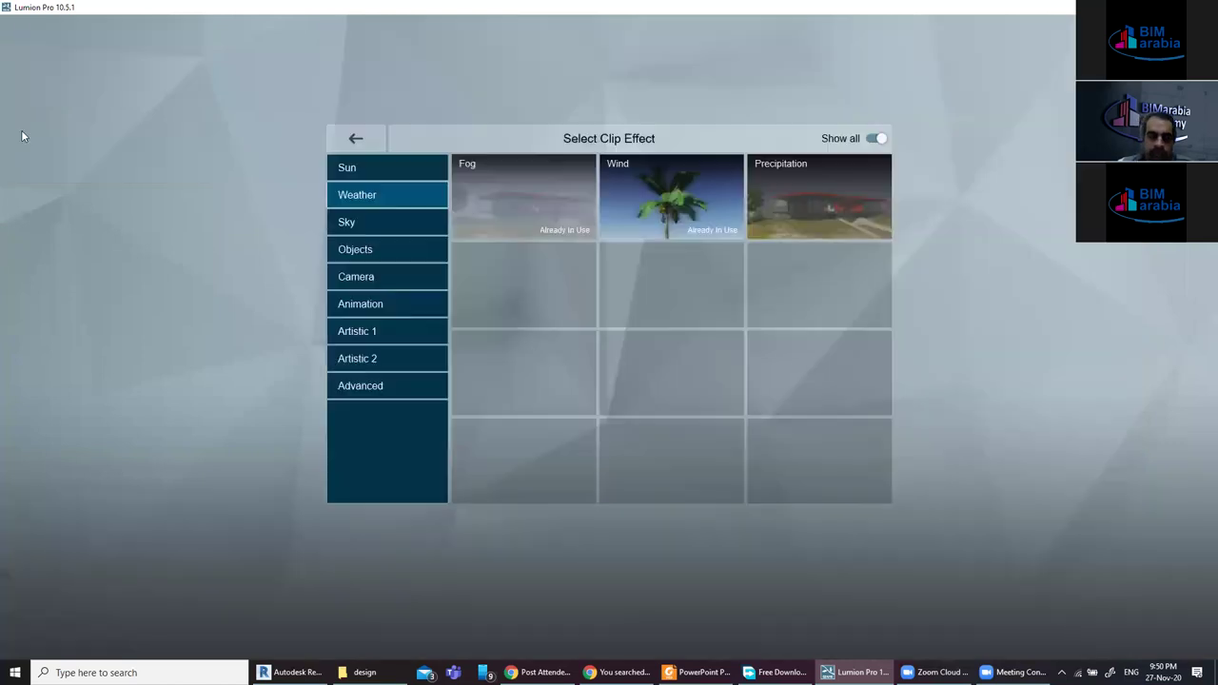
click(825, 210)
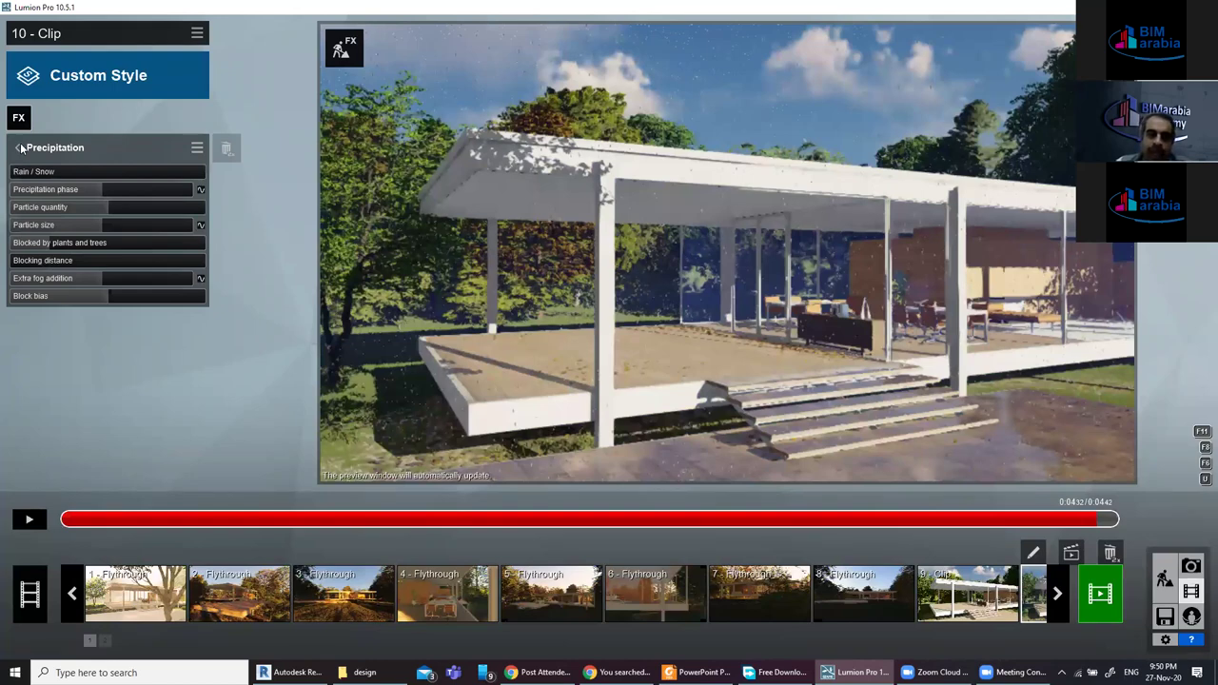
Make the precipitation fully snow (Rain/Snow 1.0) with precipitation phase 0.5.
click(193, 170)
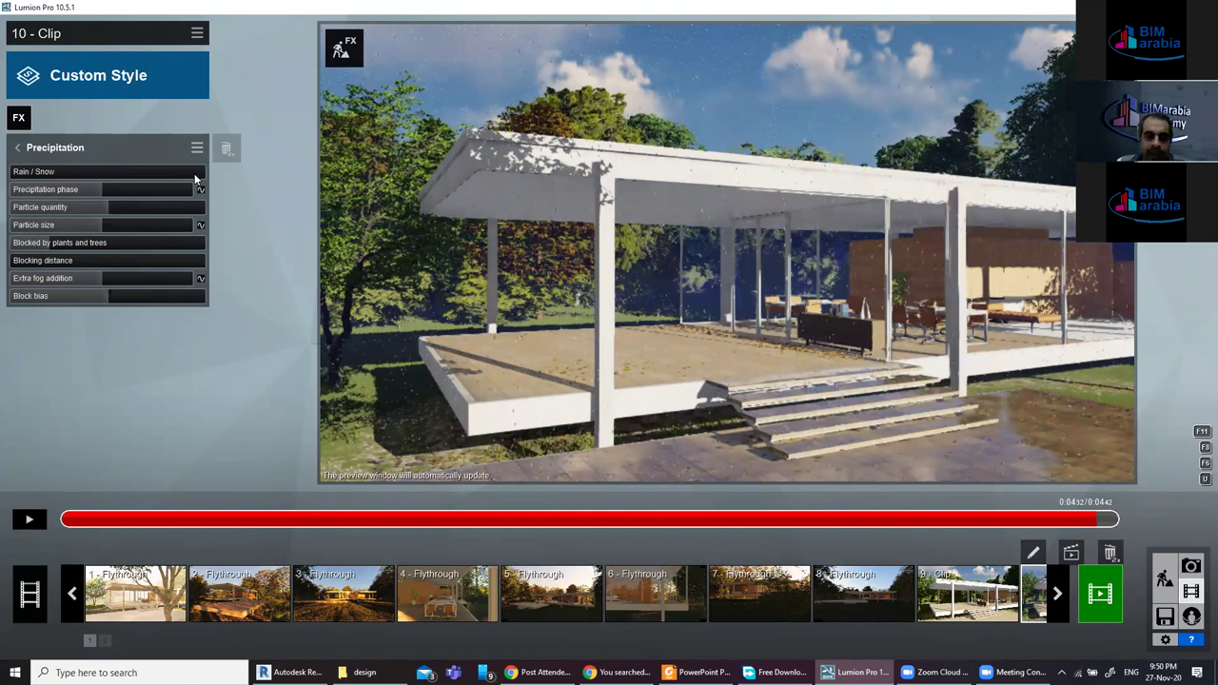
click(195, 174)
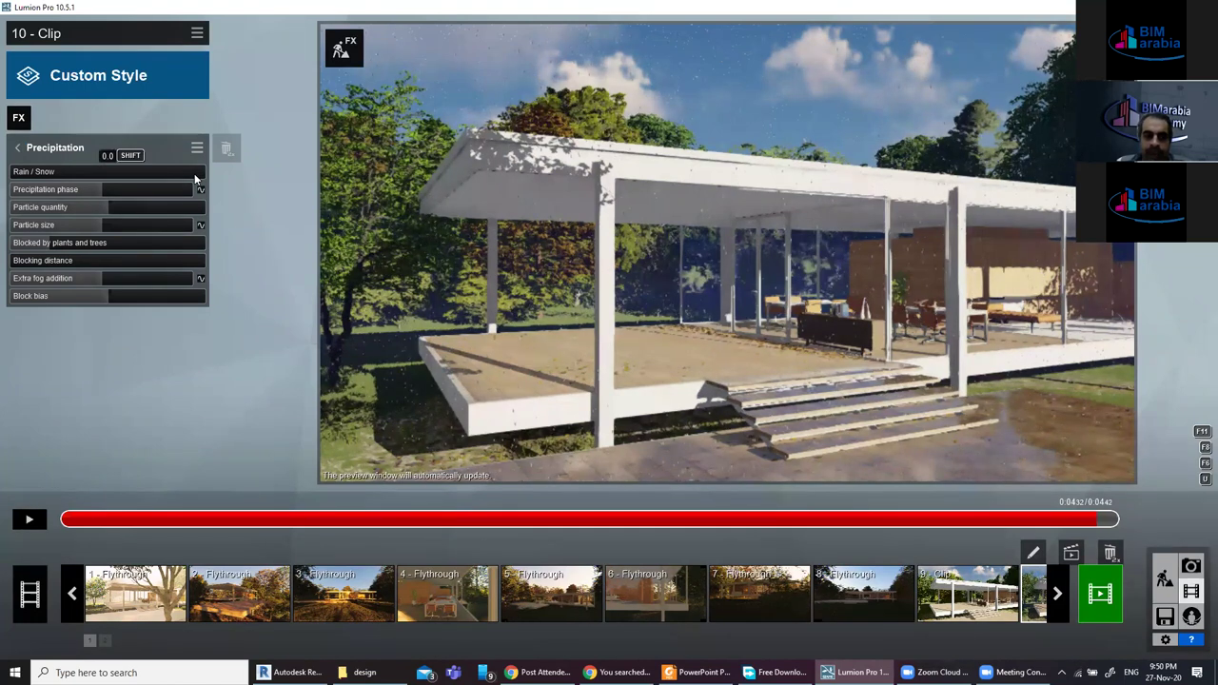
drag(204, 174, 599, 305)
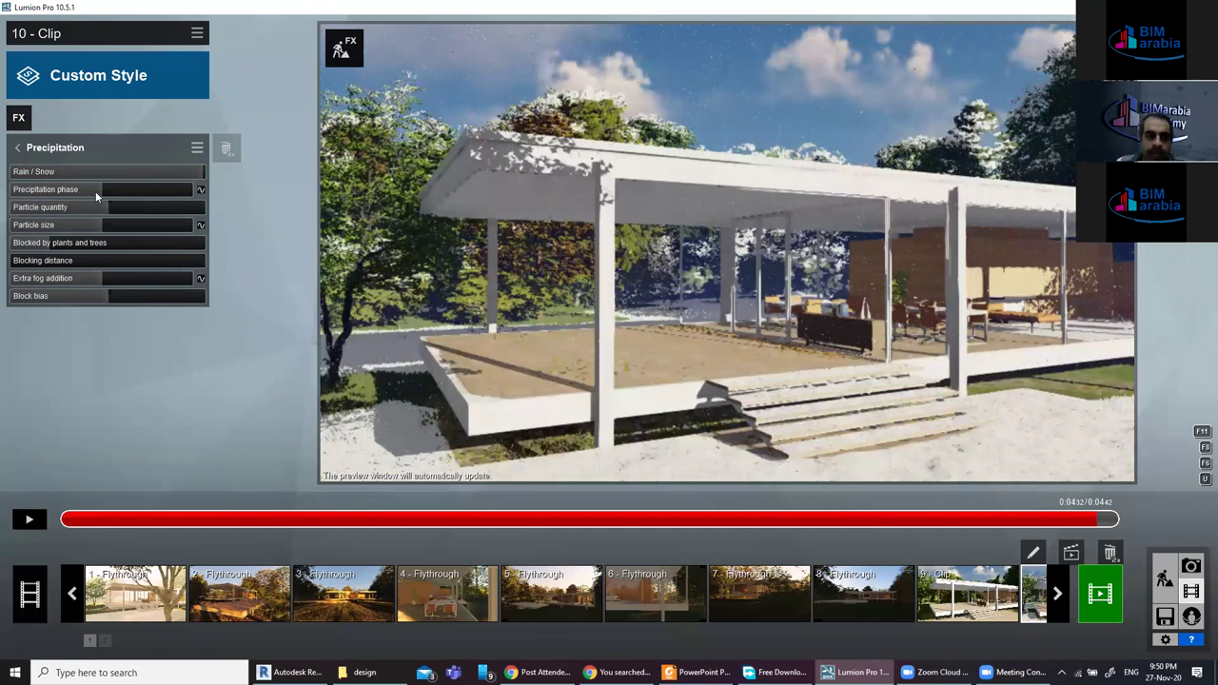
mouse_move(92, 189)
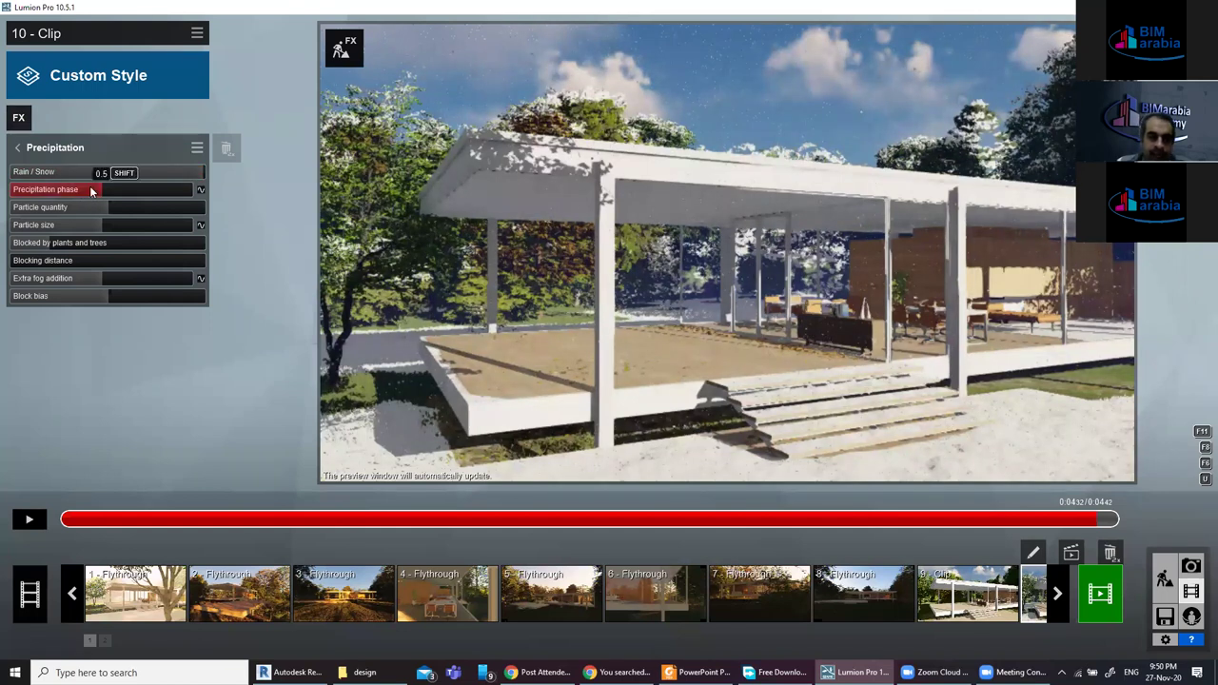
drag(92, 191, 193, 191)
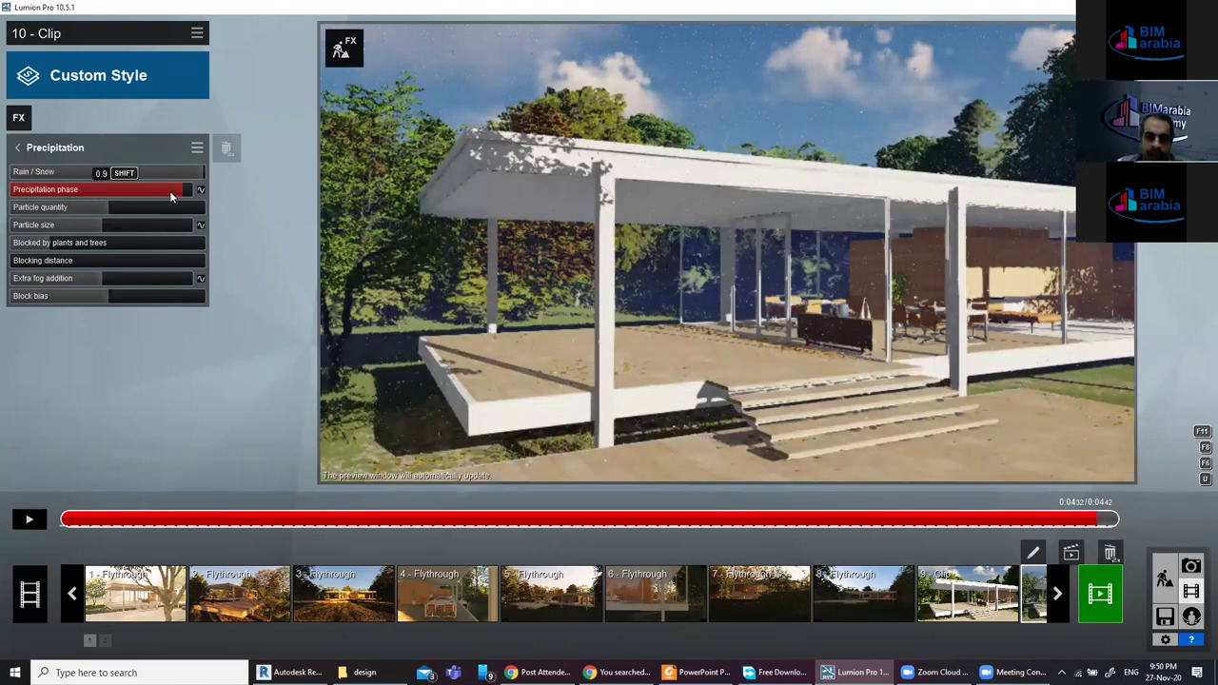
click(108, 188)
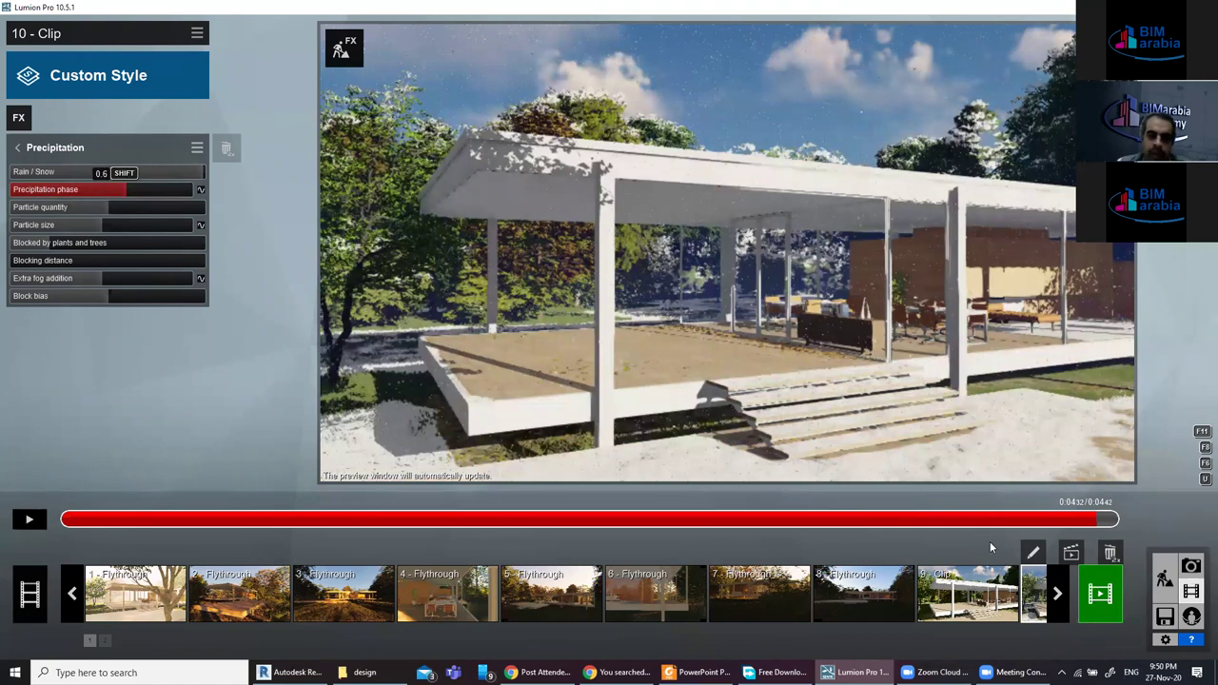
click(106, 189)
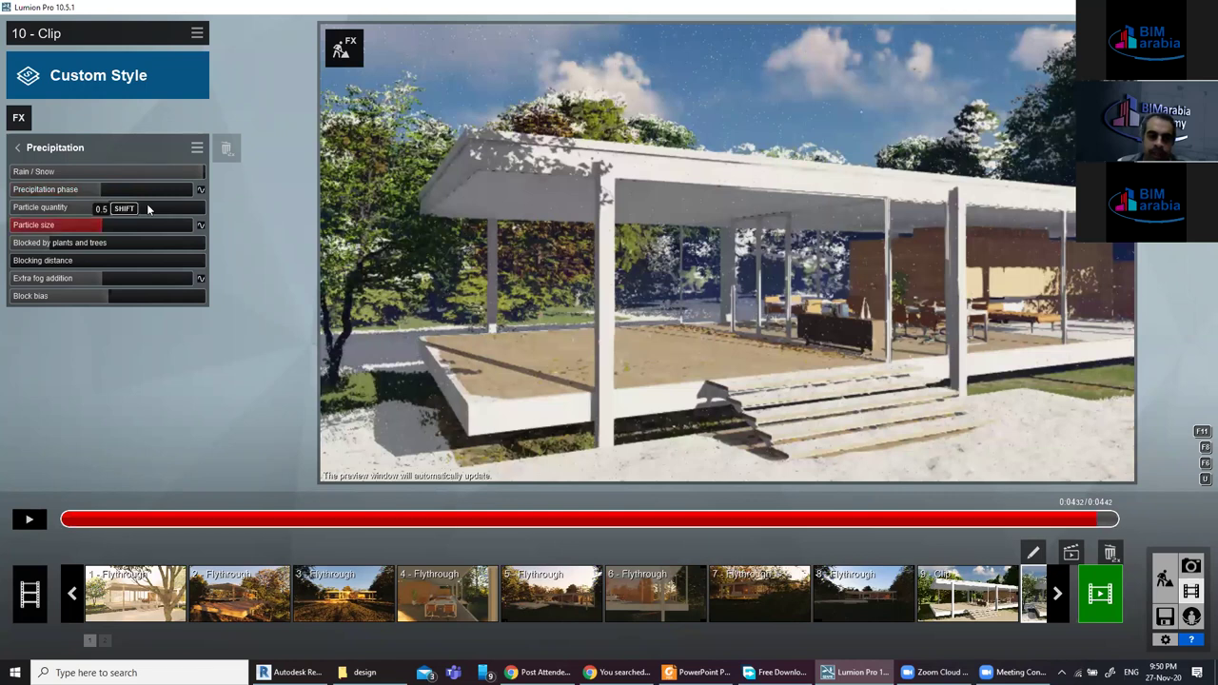
Set snow particle quantity to 0.5 and reduce particle size to 0.7.
click(202, 215)
mouse_move(201, 215)
mouse_down()
mouse_move(2, 214)
mouse_move(211, 206)
mouse_up()
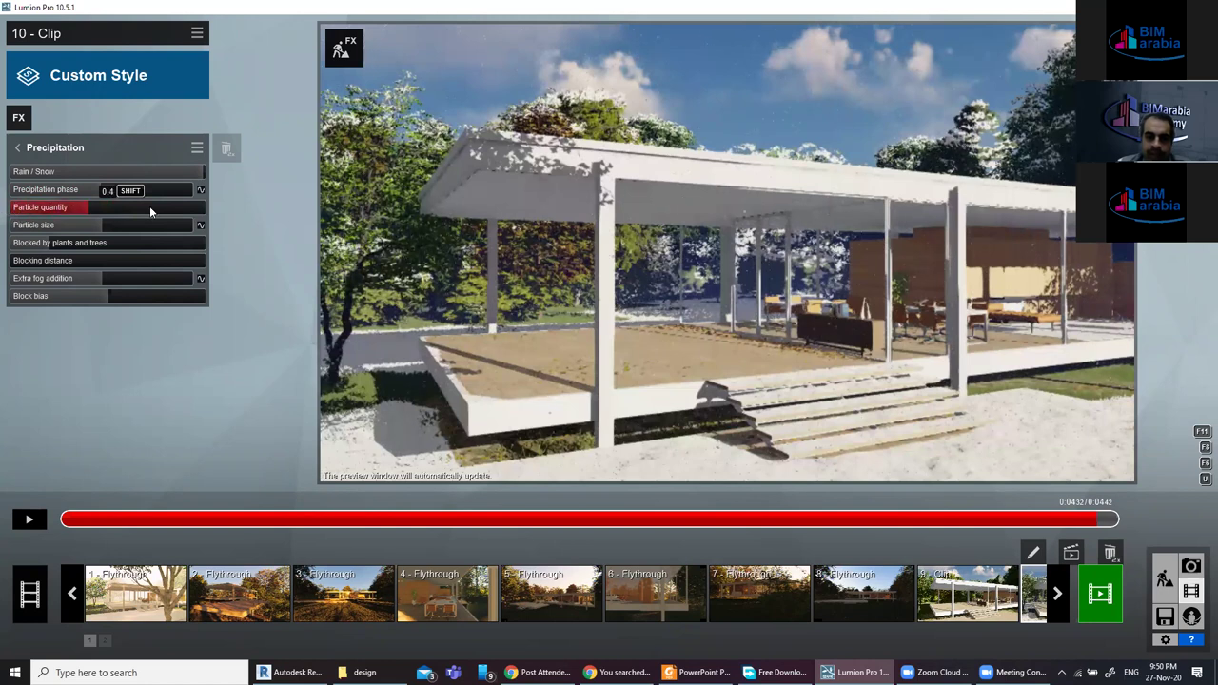
drag(122, 205, 96, 213)
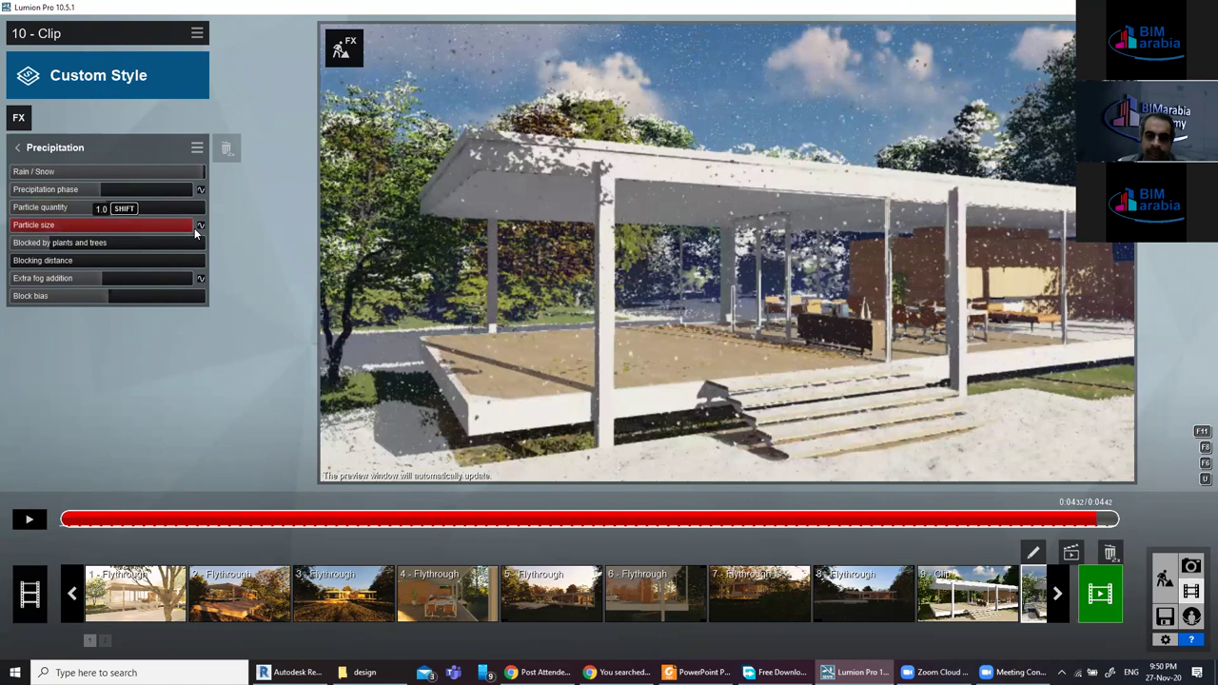
drag(171, 223, 134, 229)
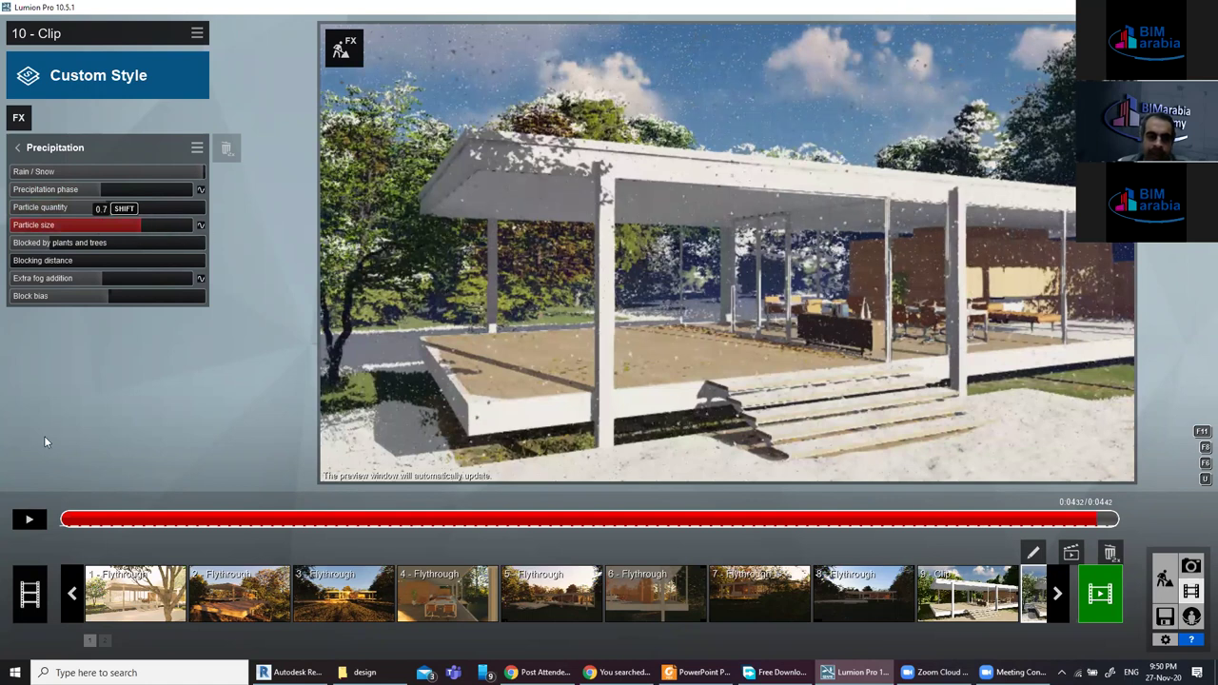
Play clip 10 with Fog and Wind disabled, and reopen the Precipitation settings.
click(359, 356)
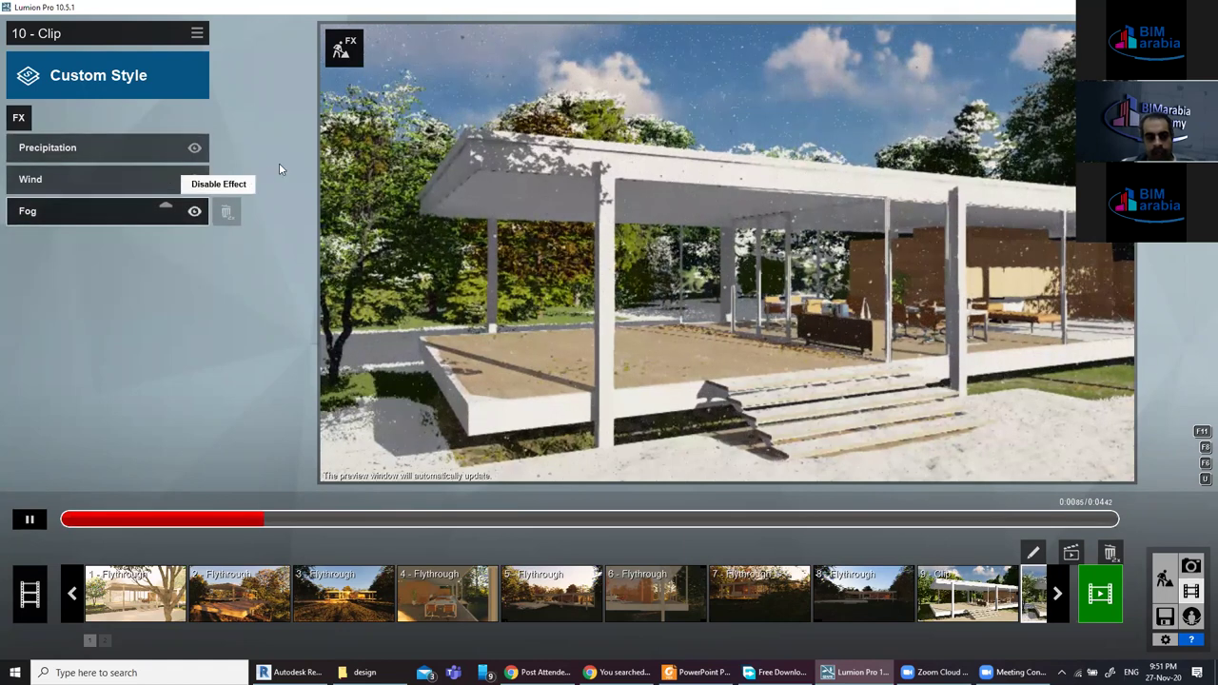
click(194, 210)
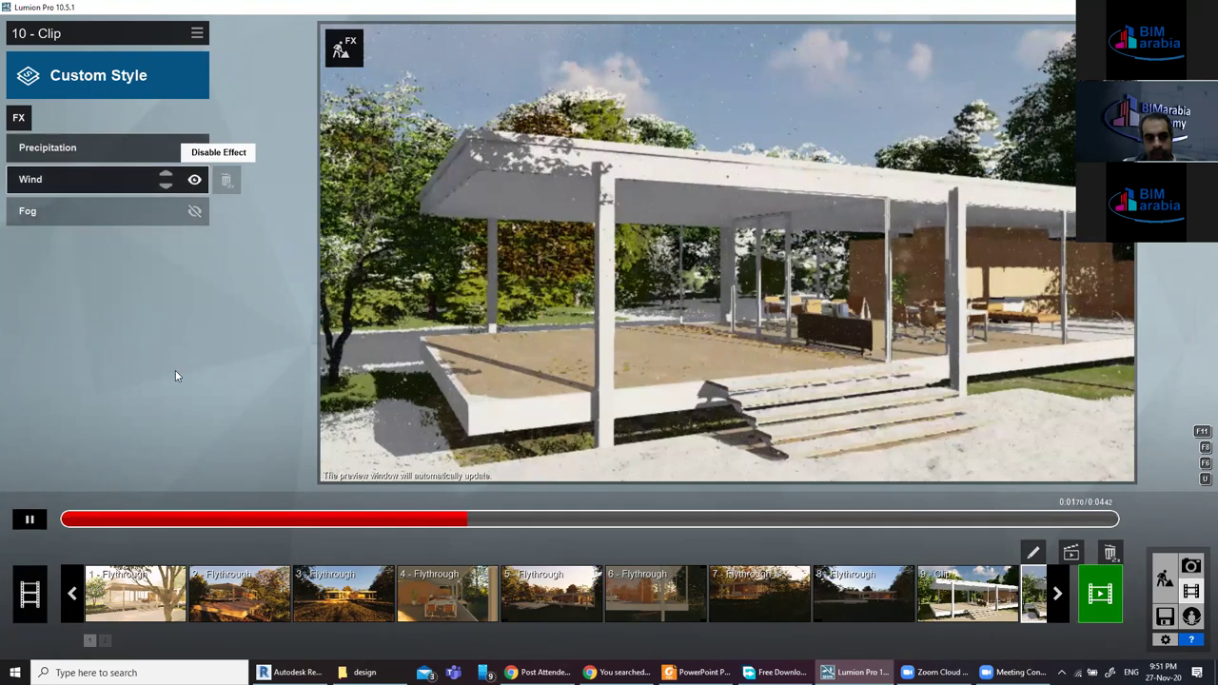
click(164, 148)
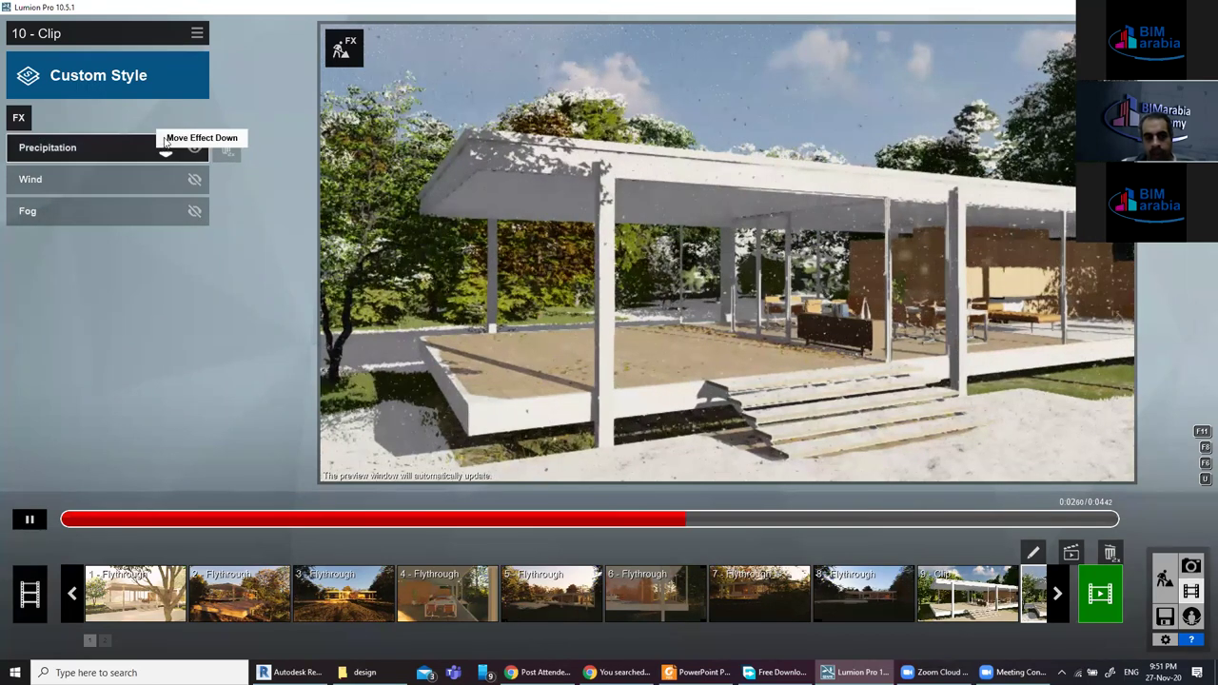
click(126, 146)
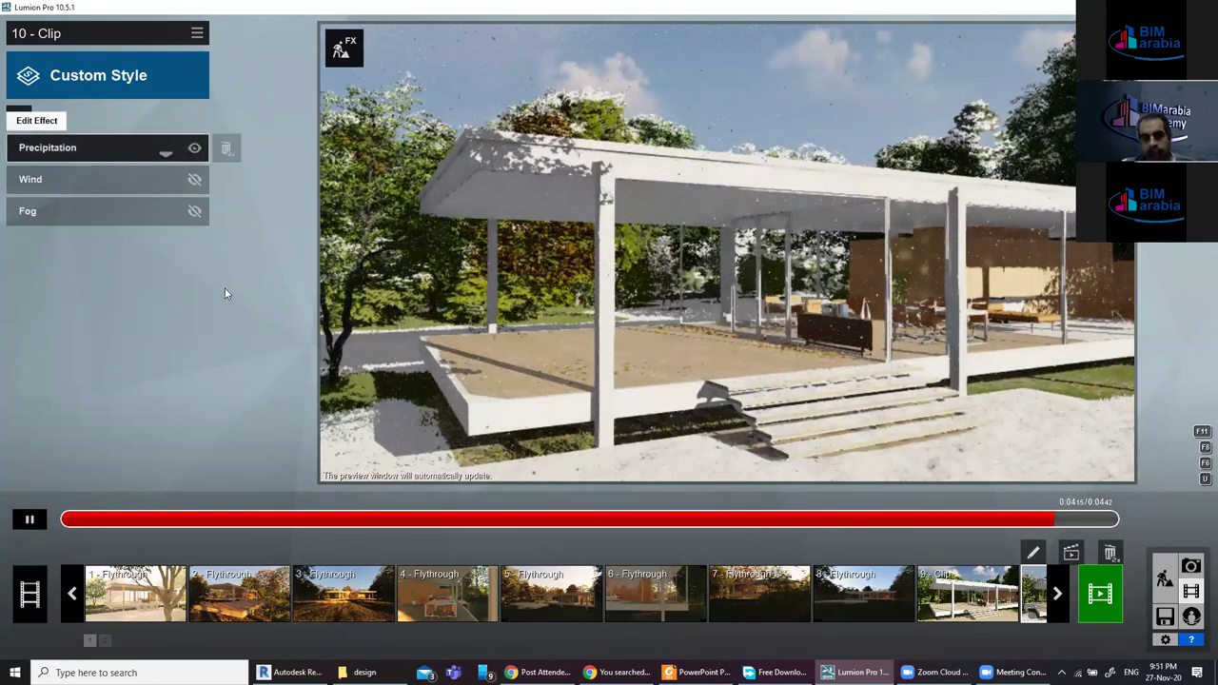
click(108, 225)
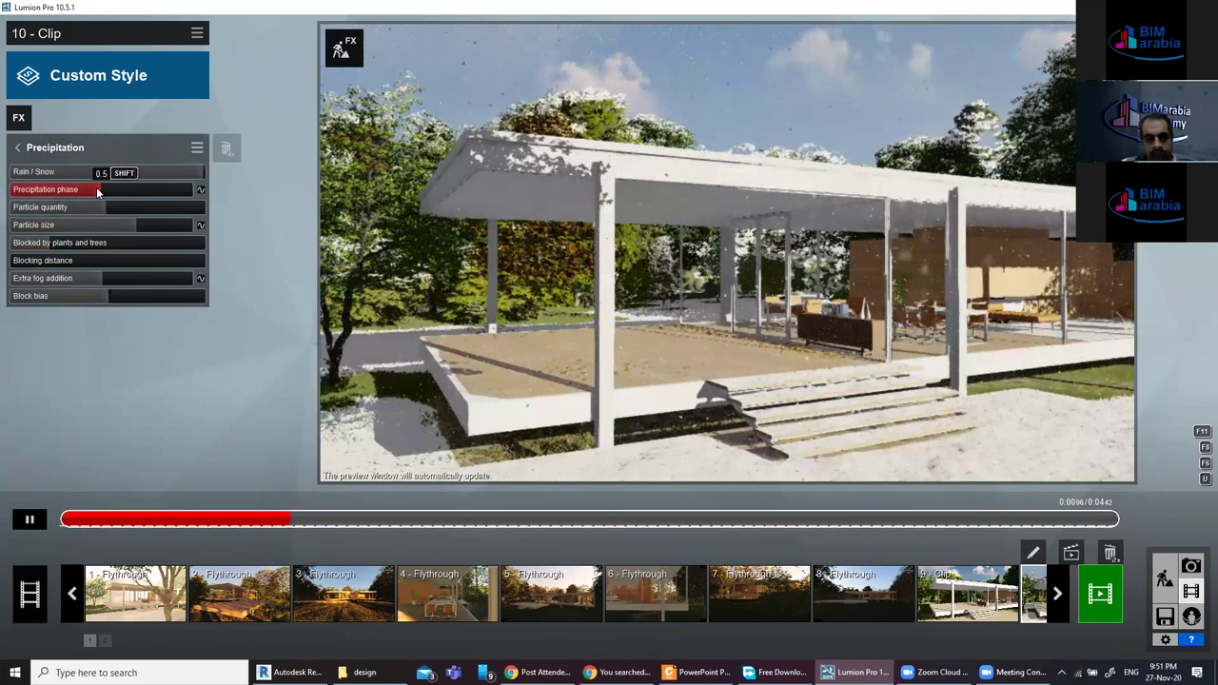
Keyframe snow particle size from 0 at the clip start to 1.0 at the end.
click(134, 224)
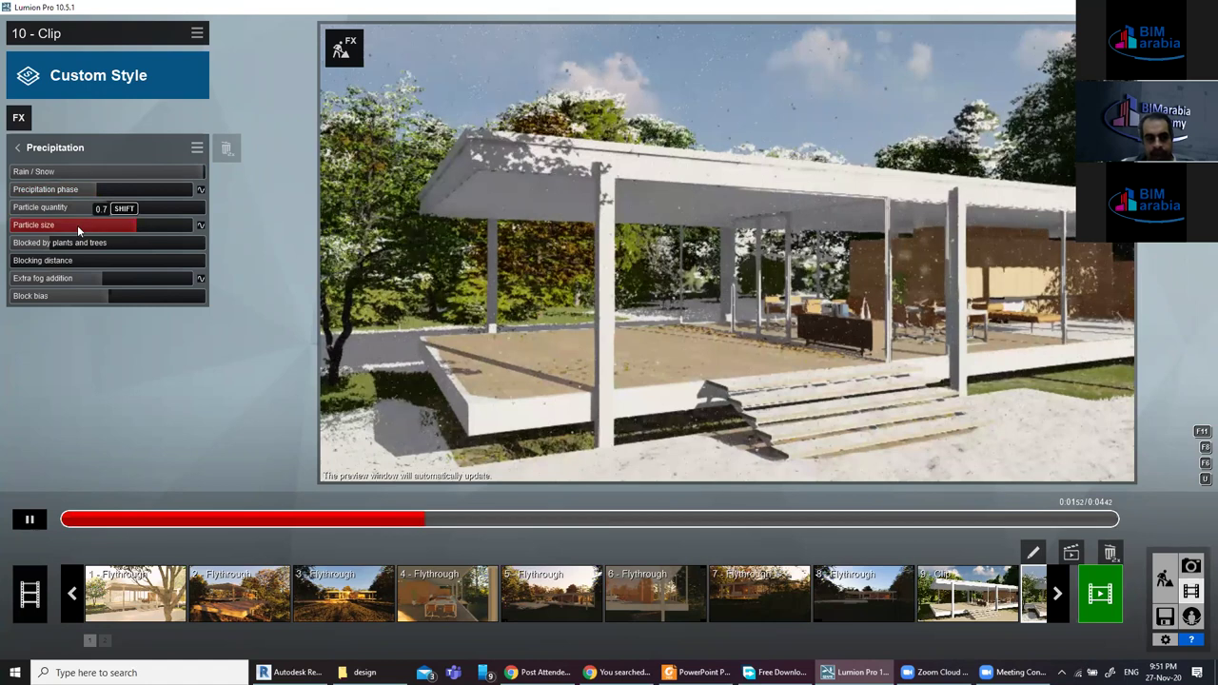
click(15, 226)
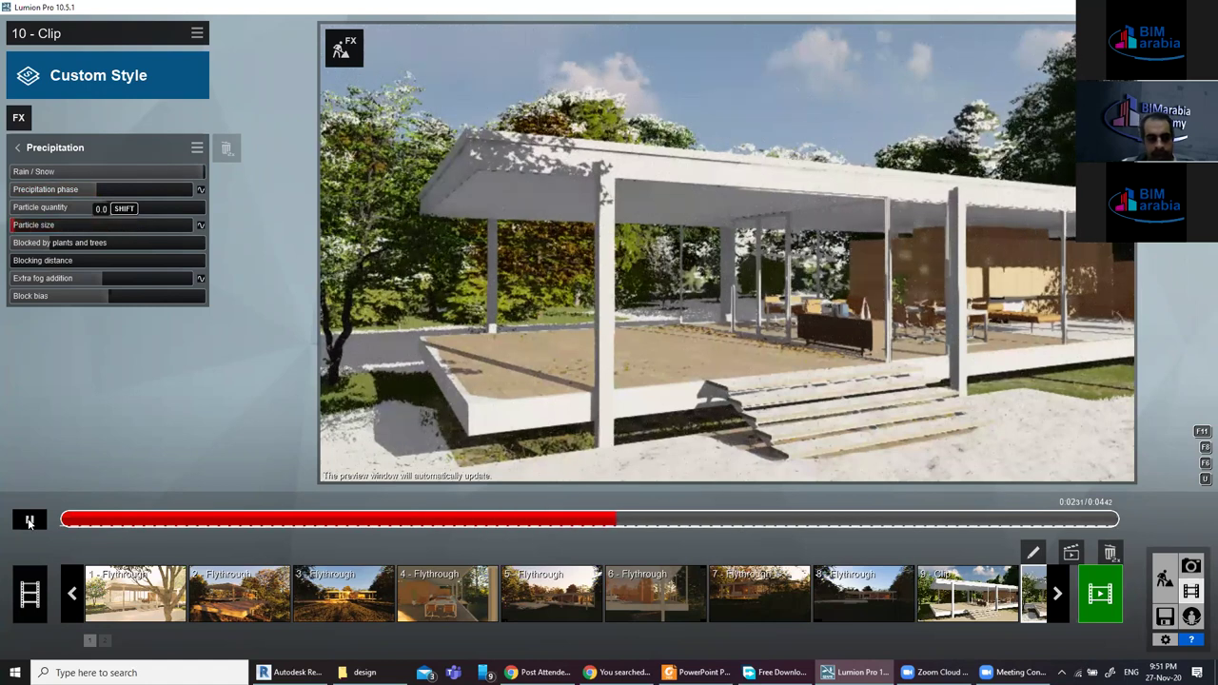
click(67, 521)
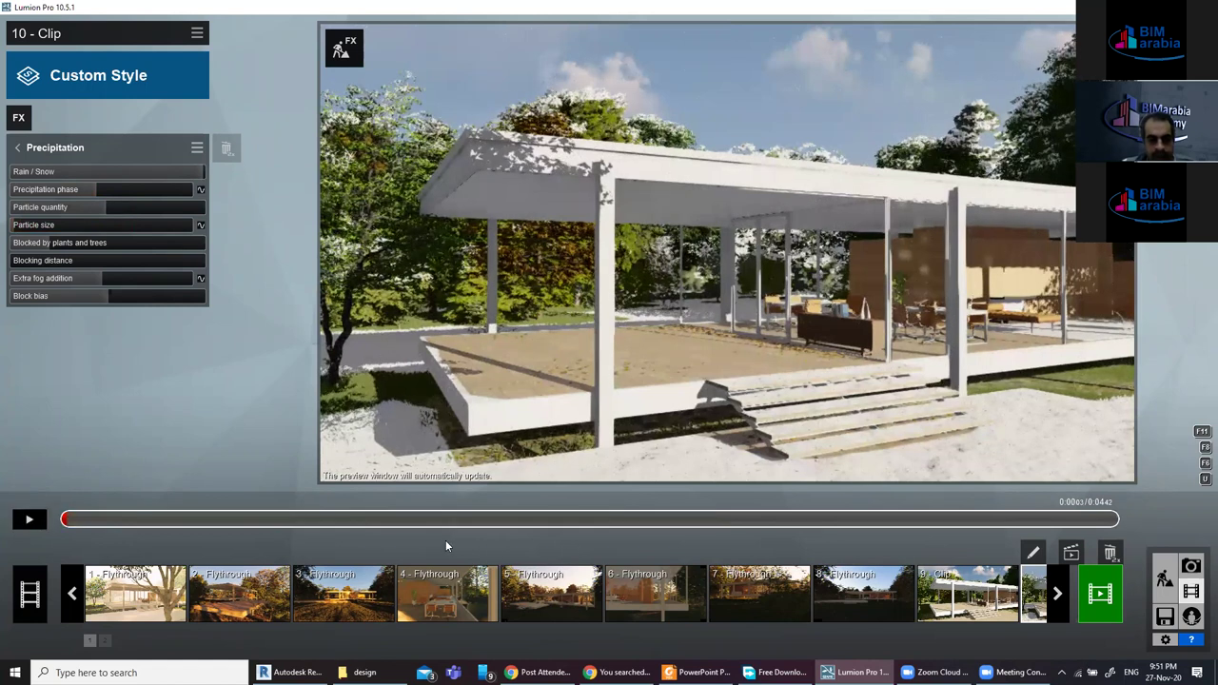
click(201, 226)
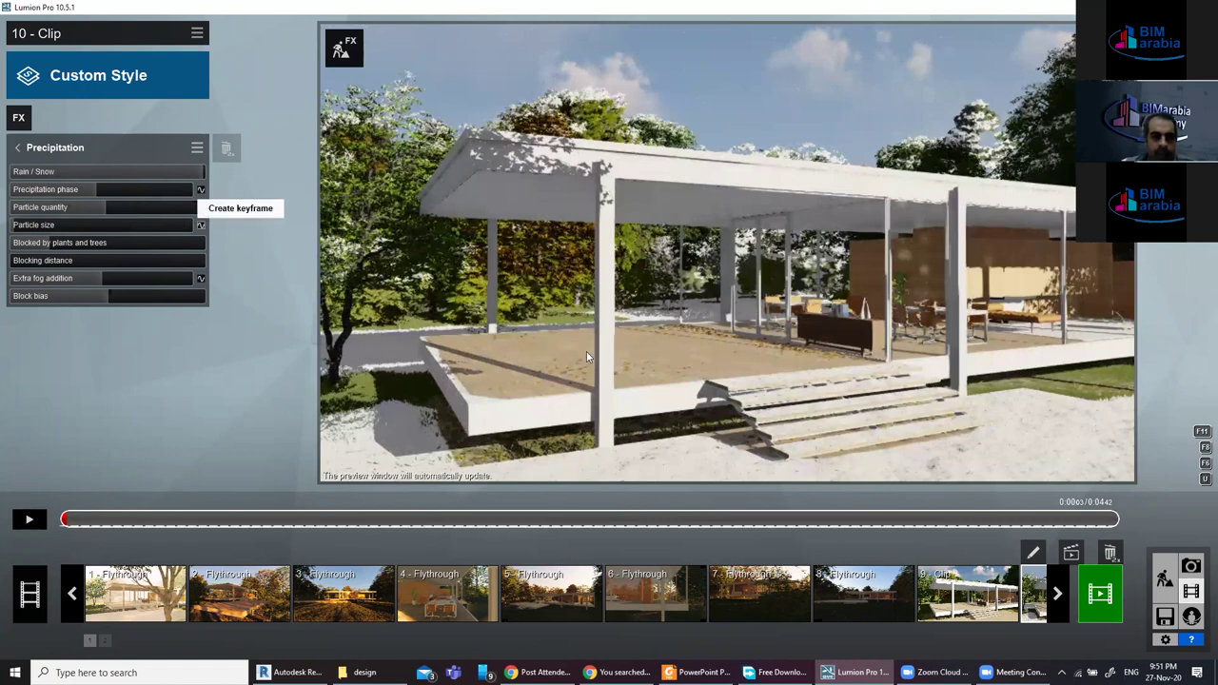
click(1117, 519)
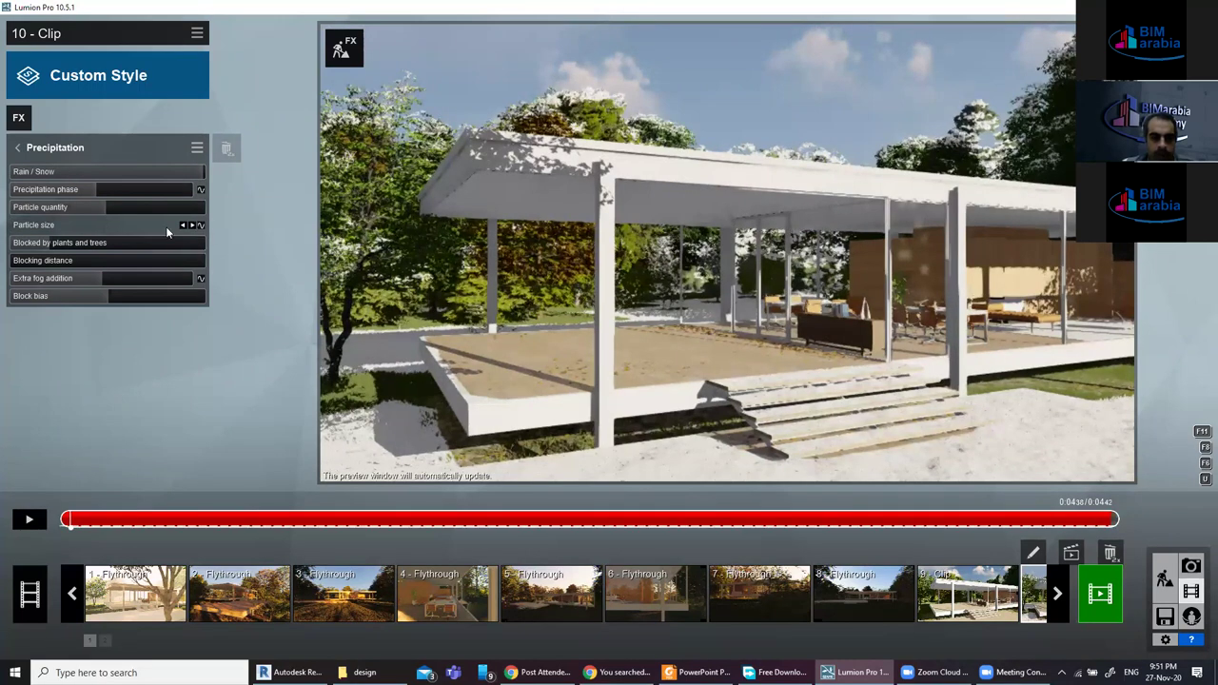
drag(171, 225, 178, 226)
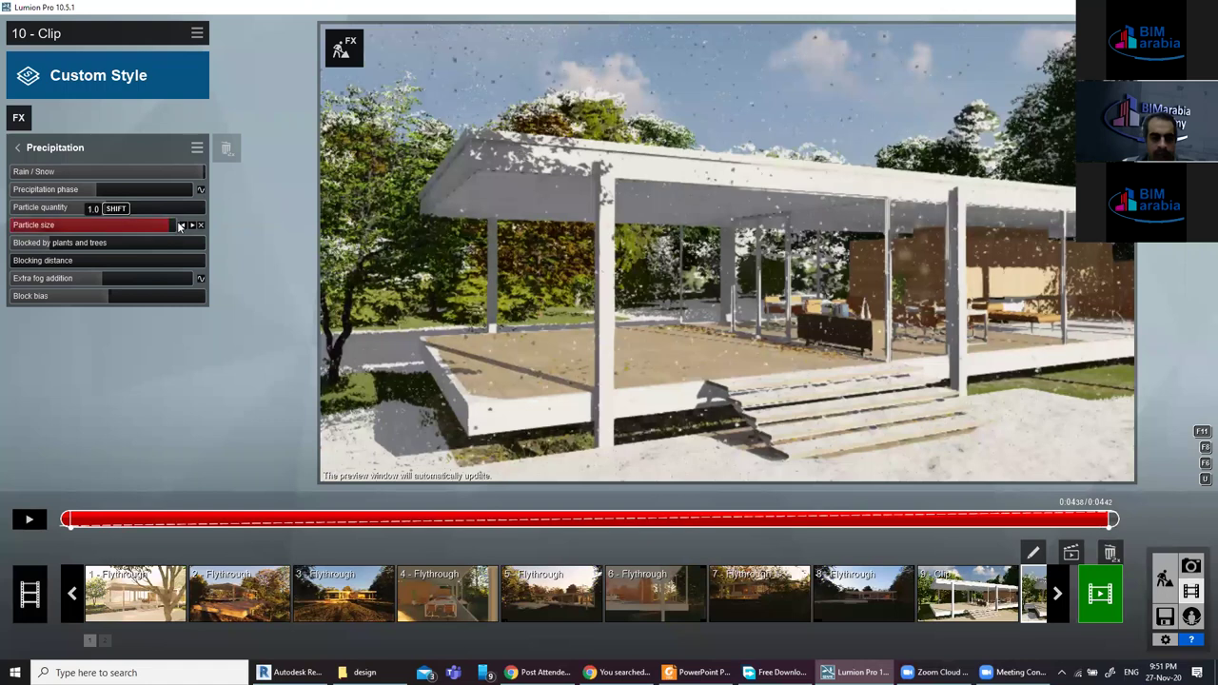
click(30, 519)
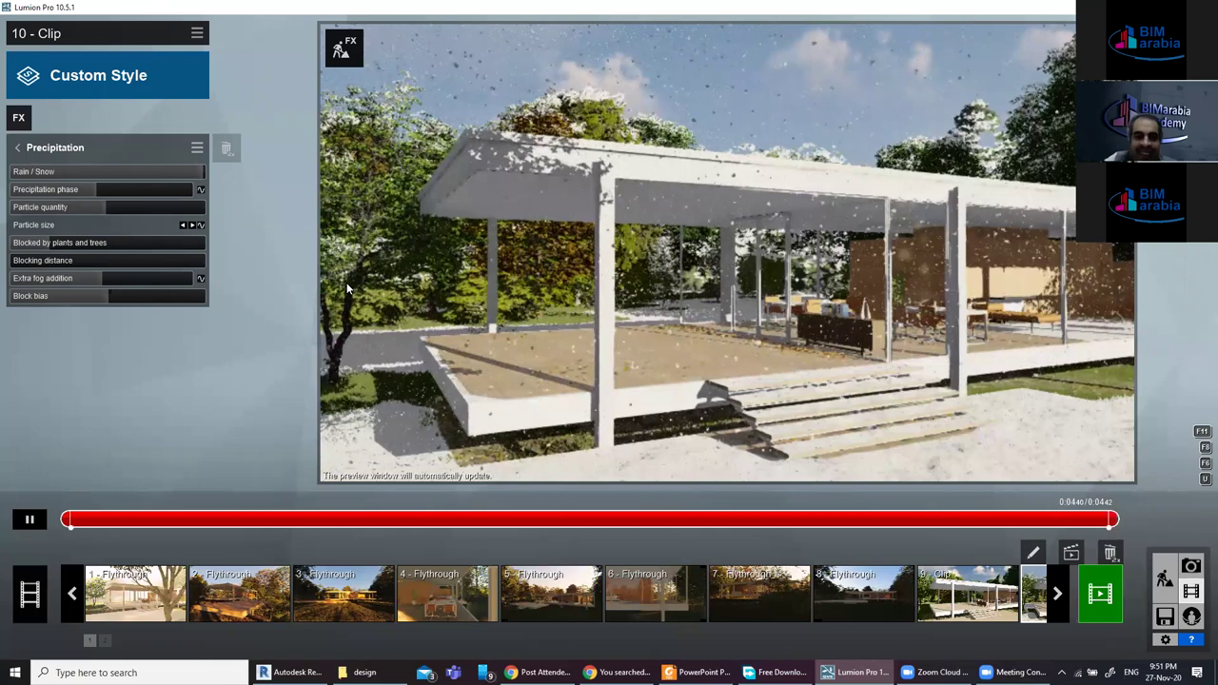
Raise Blocked by plants and blend the precipitation toward rain.
click(105, 286)
click(51, 243)
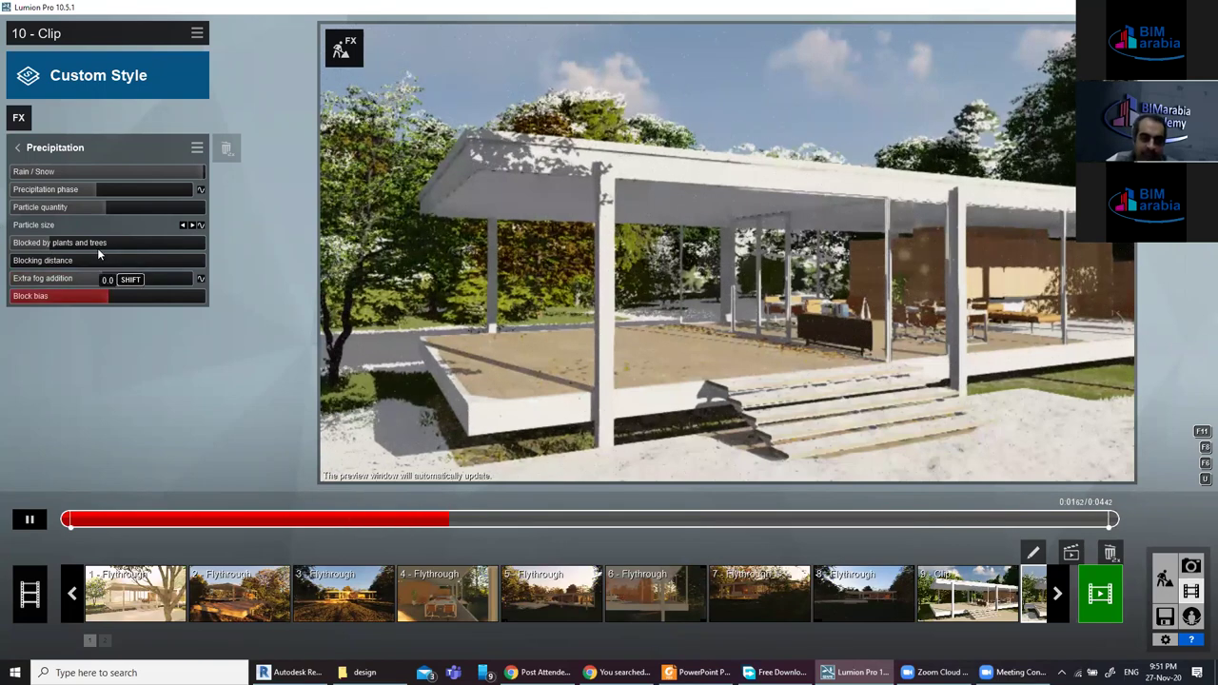
mouse_move(172, 242)
mouse_down()
mouse_move(196, 244)
mouse_move(406, 102)
mouse_up()
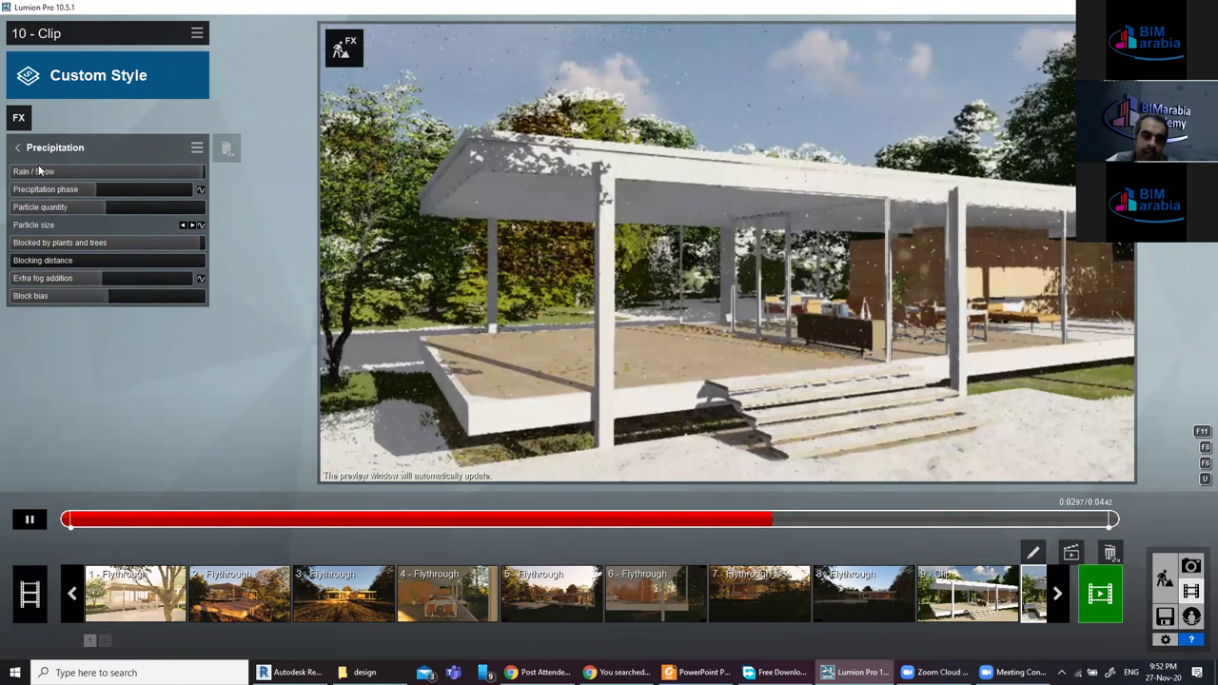
drag(12, 174, 118, 218)
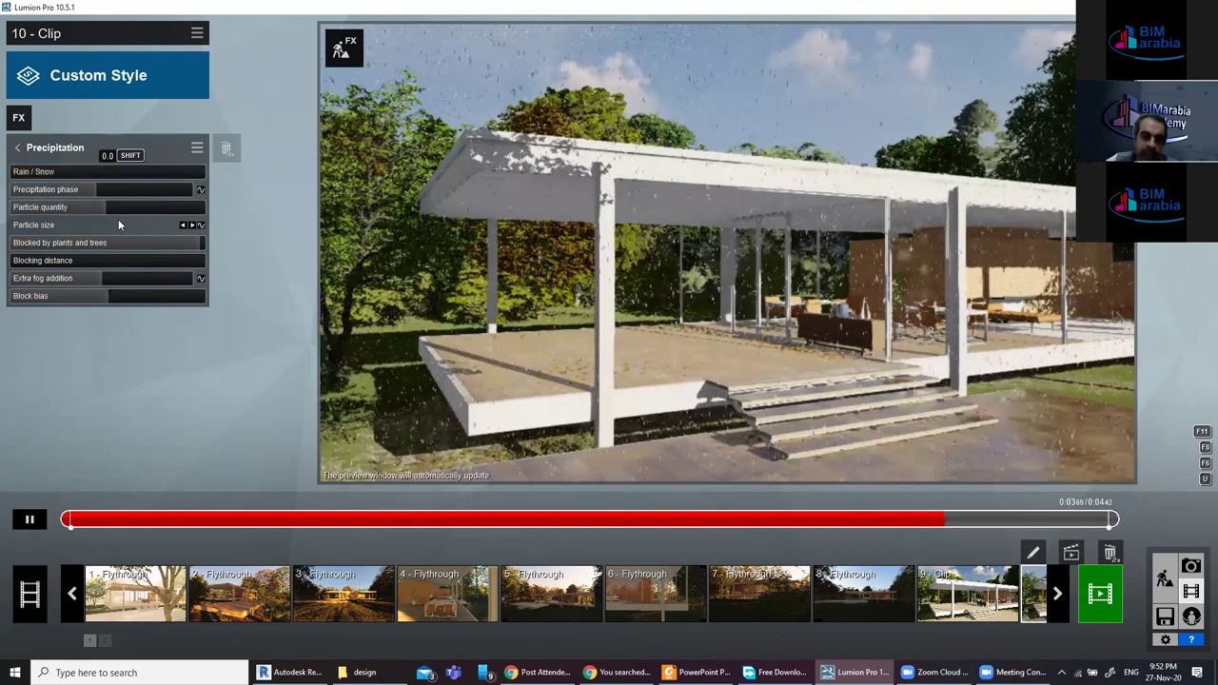
Set Precipitation phase to 0.6, add extra fog to the rain, and show the Sky effects library.
click(187, 189)
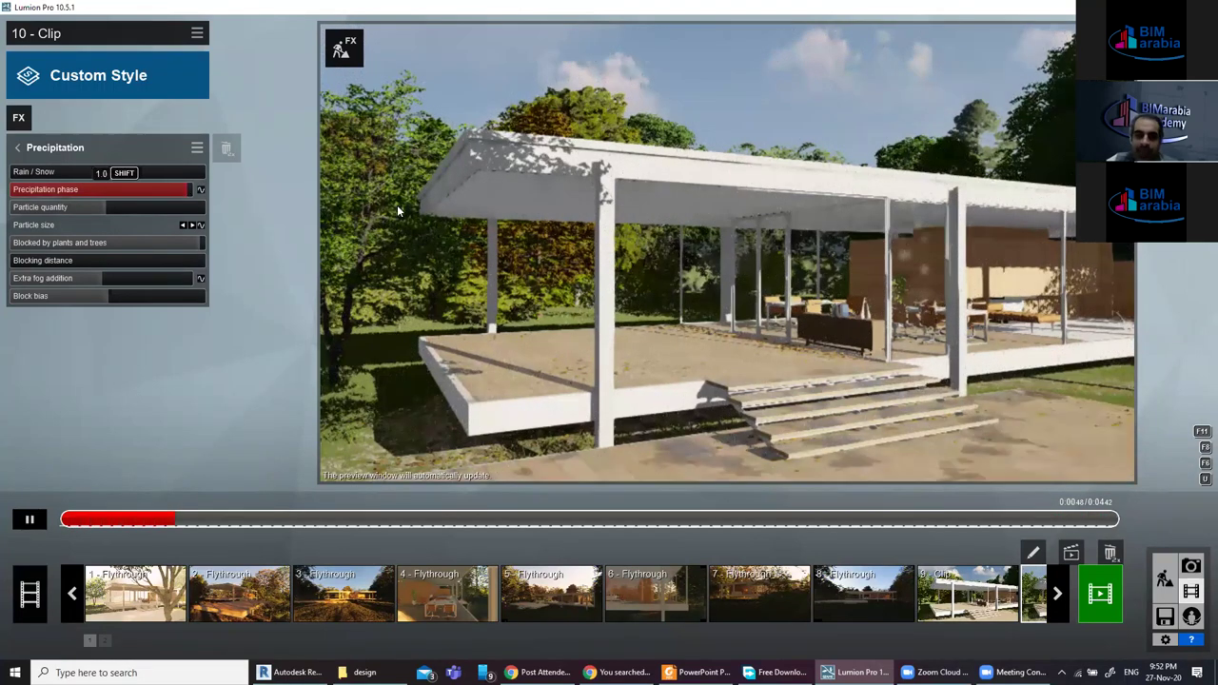
click(94, 189)
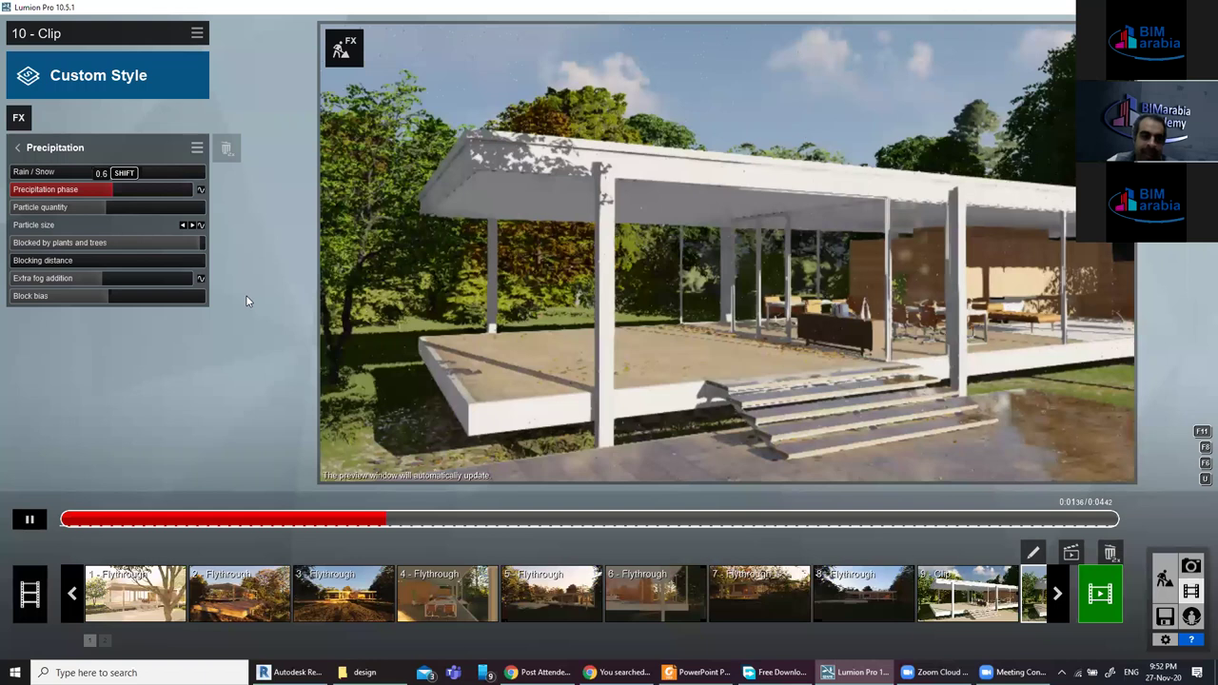
click(105, 242)
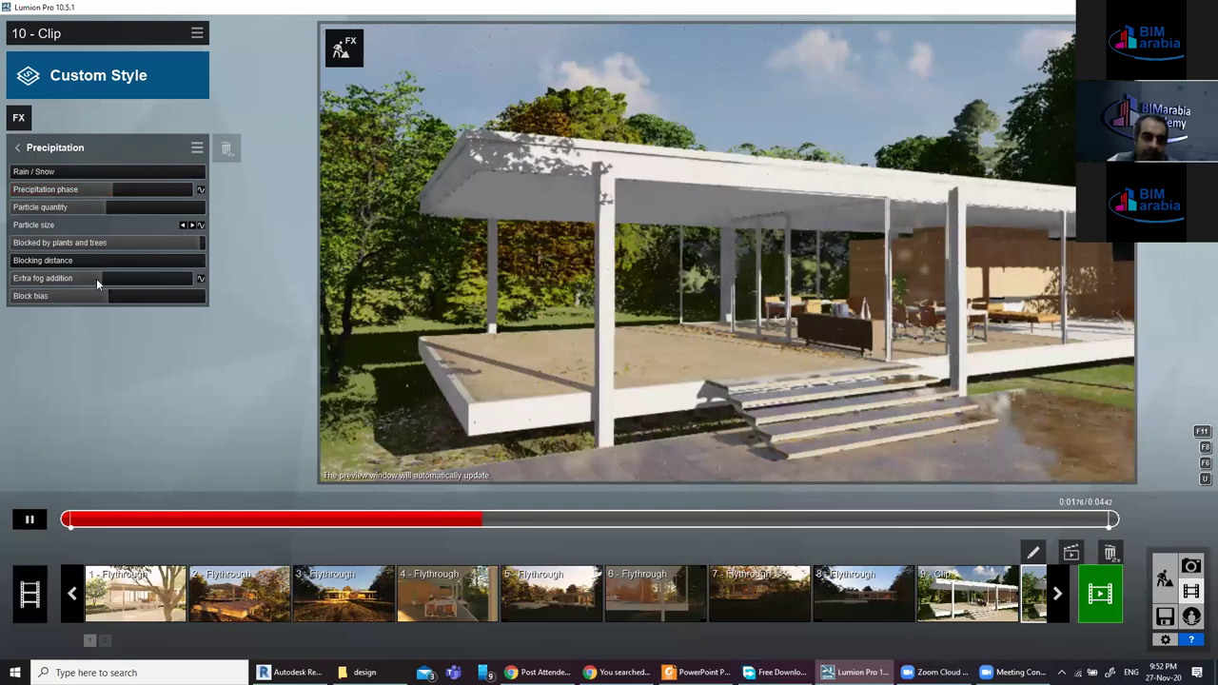
click(155, 278)
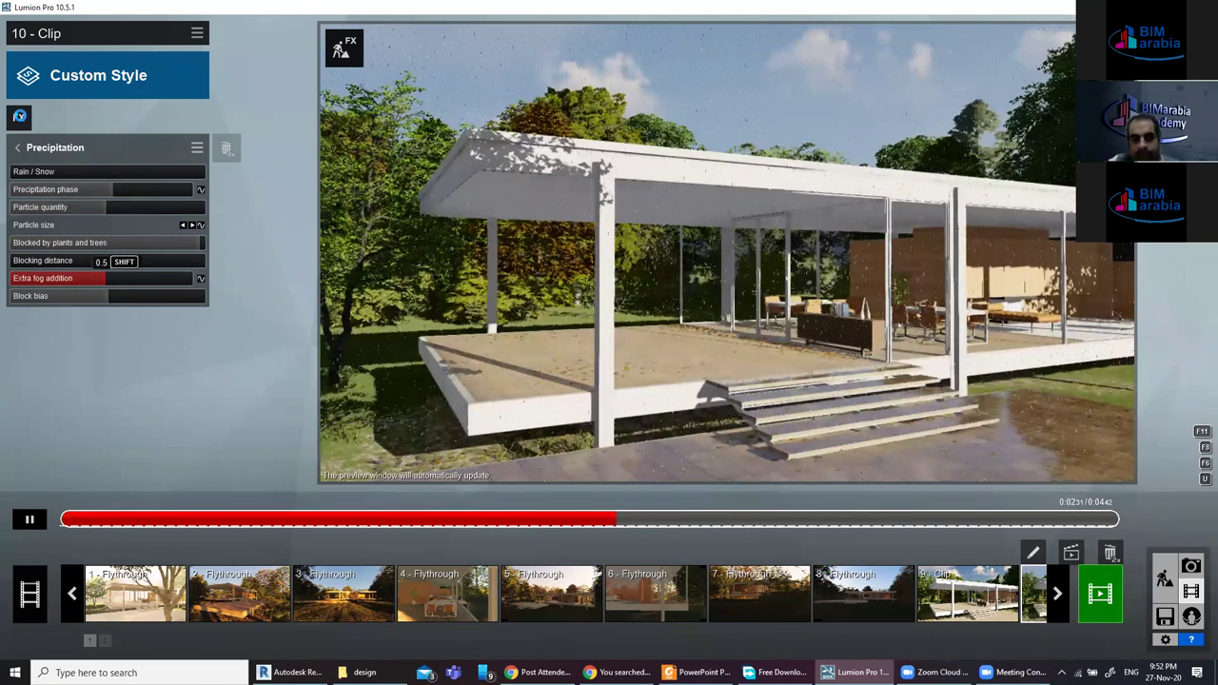
click(19, 116)
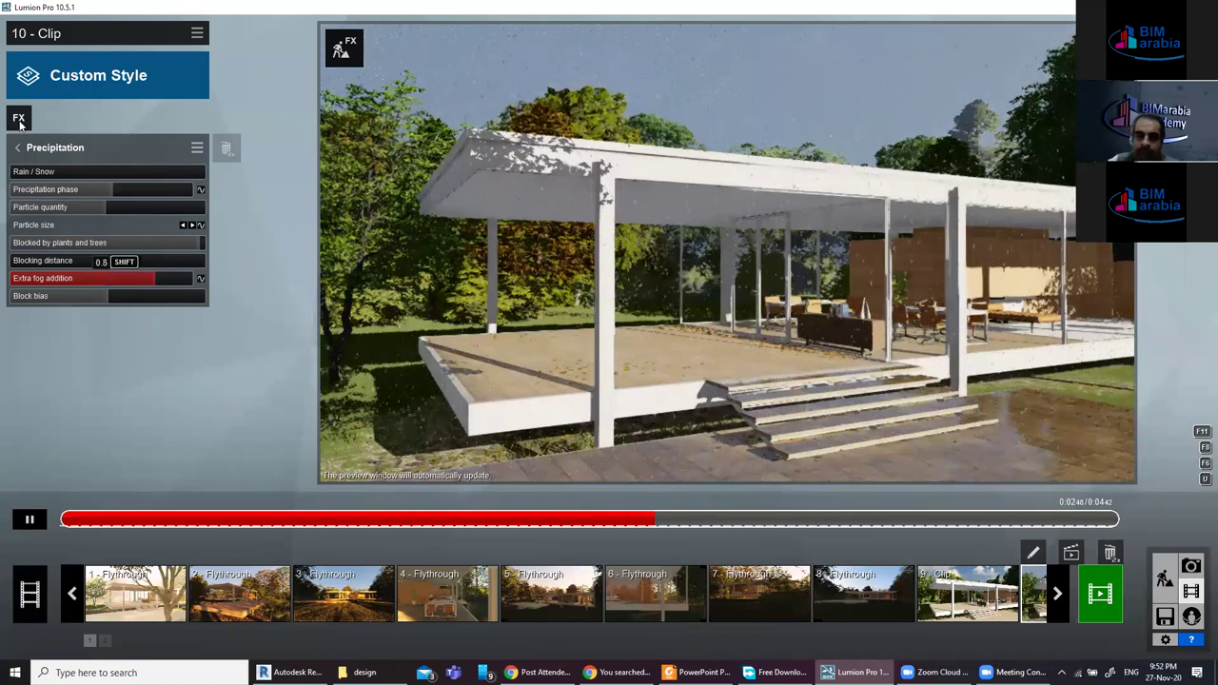
click(17, 122)
Add a Real Skies effect to clip 10 with Flip sky turned on.
click(349, 225)
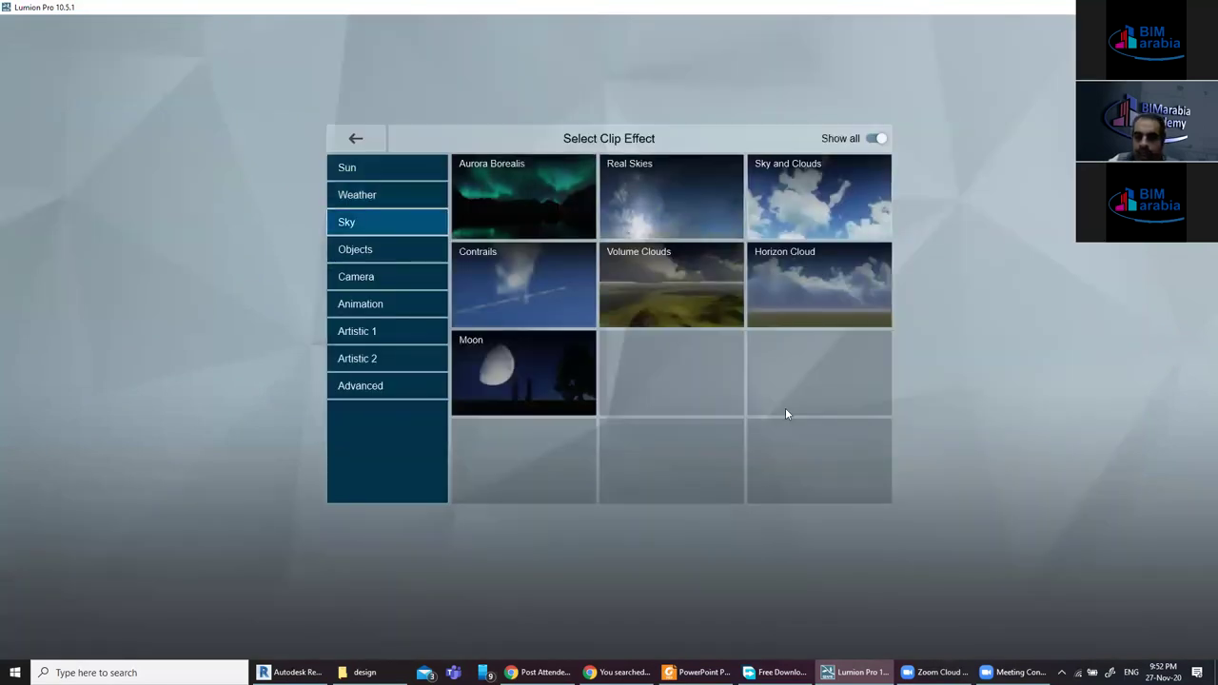
click(641, 182)
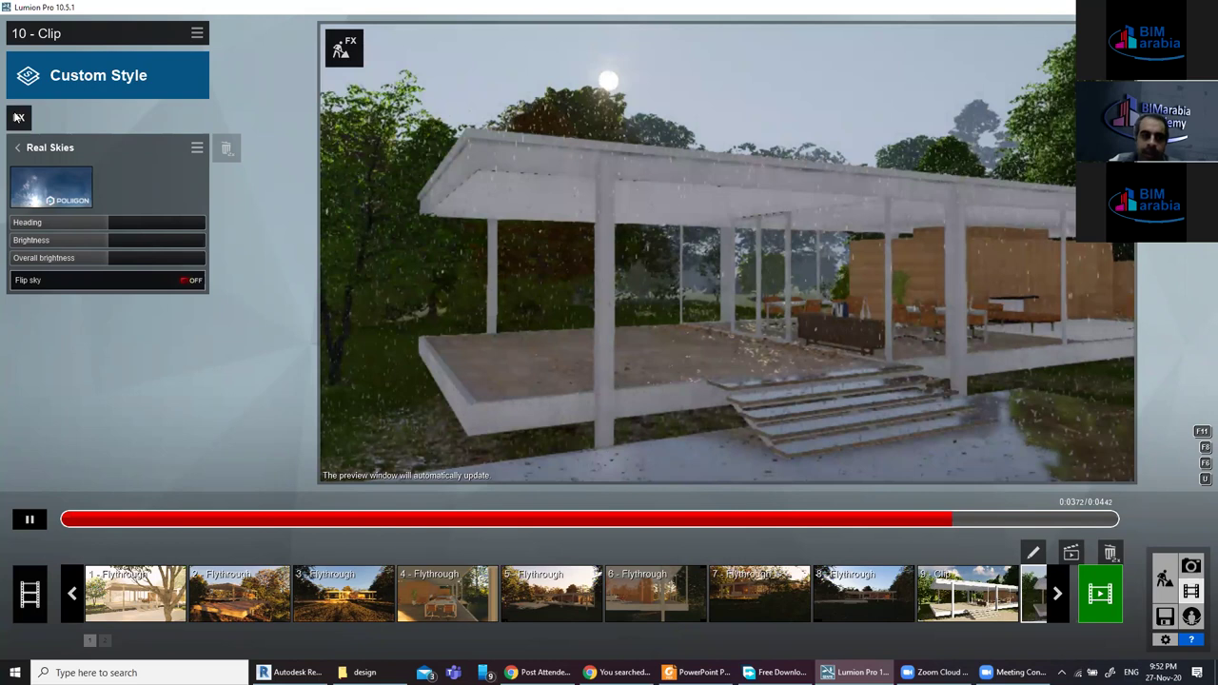
click(190, 280)
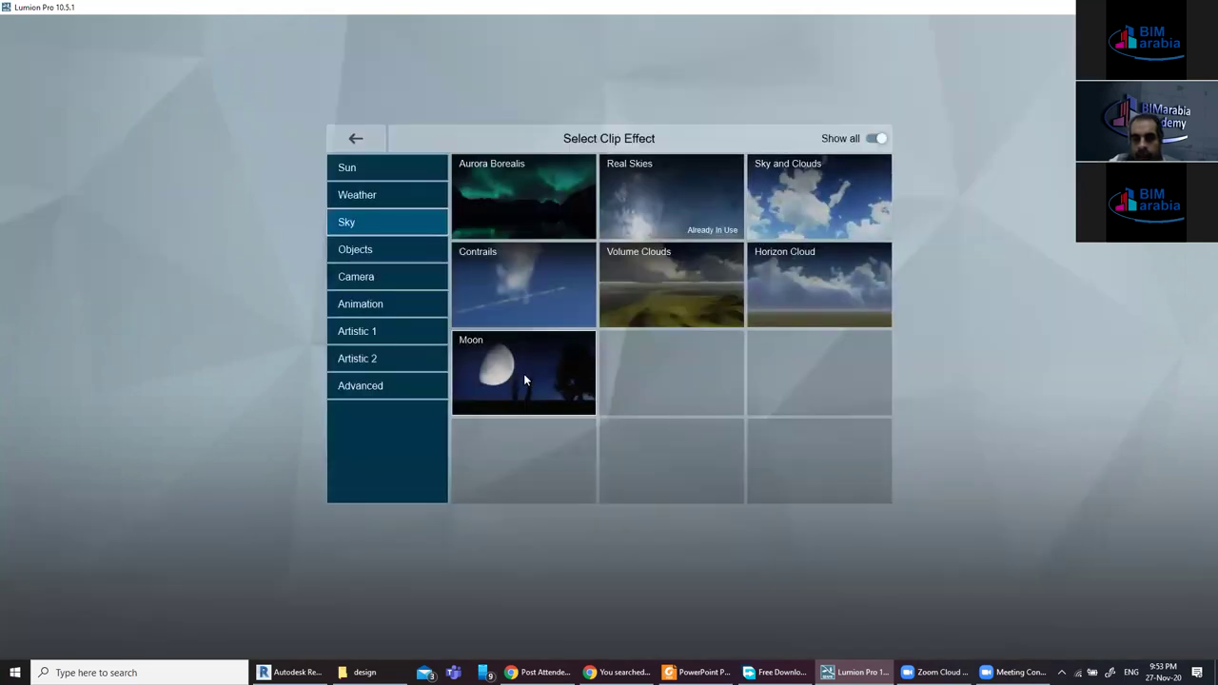
Browse the Objects and Camera effect categories, then leave the library without adding anything.
click(377, 252)
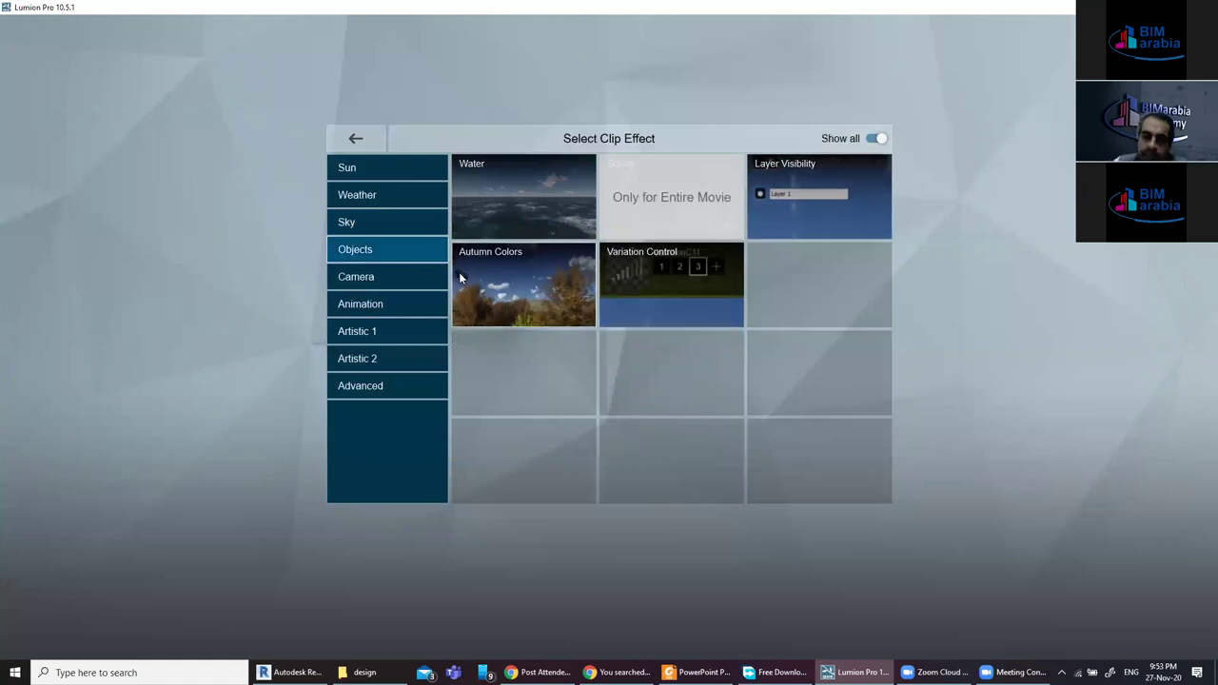
click(370, 280)
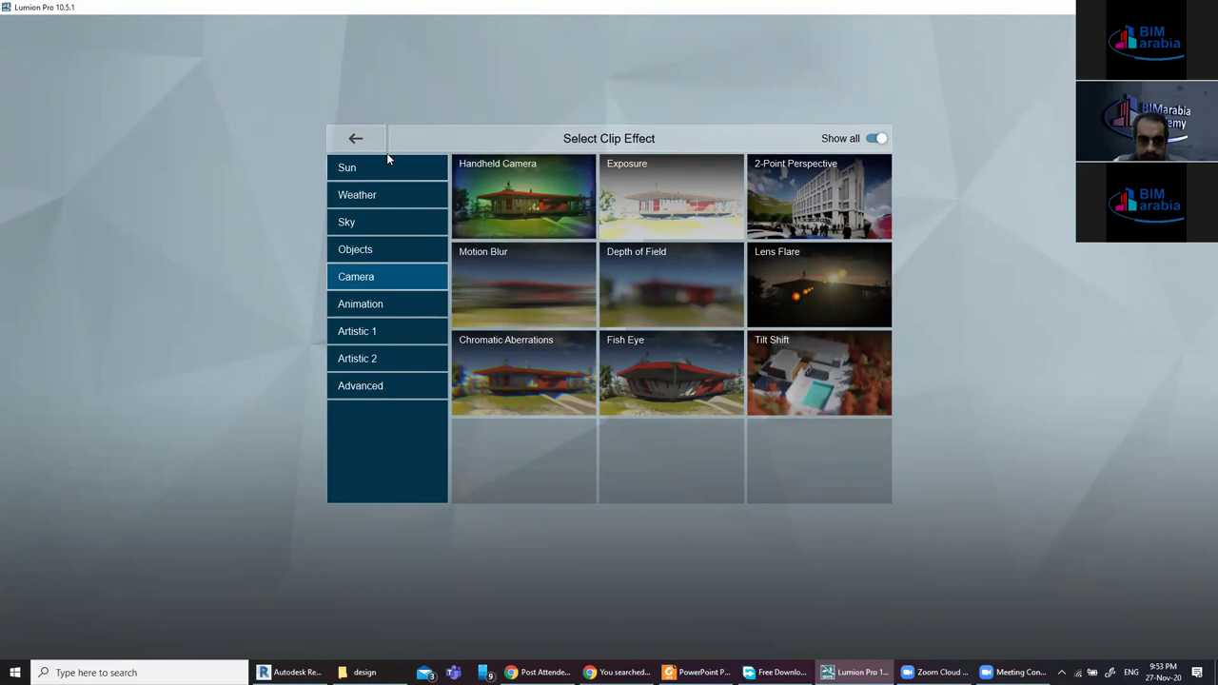
click(356, 140)
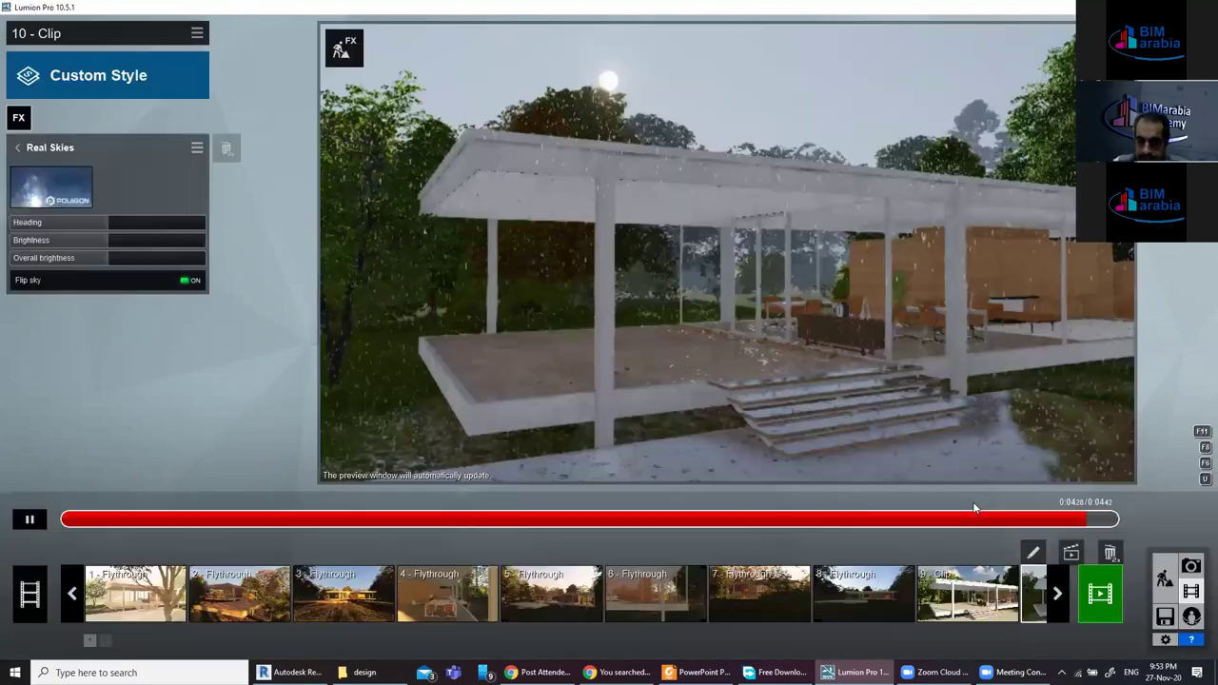
In the new eleventh clip, frame the glass house from the front and save it as the first keyframe.
click(1057, 595)
click(968, 589)
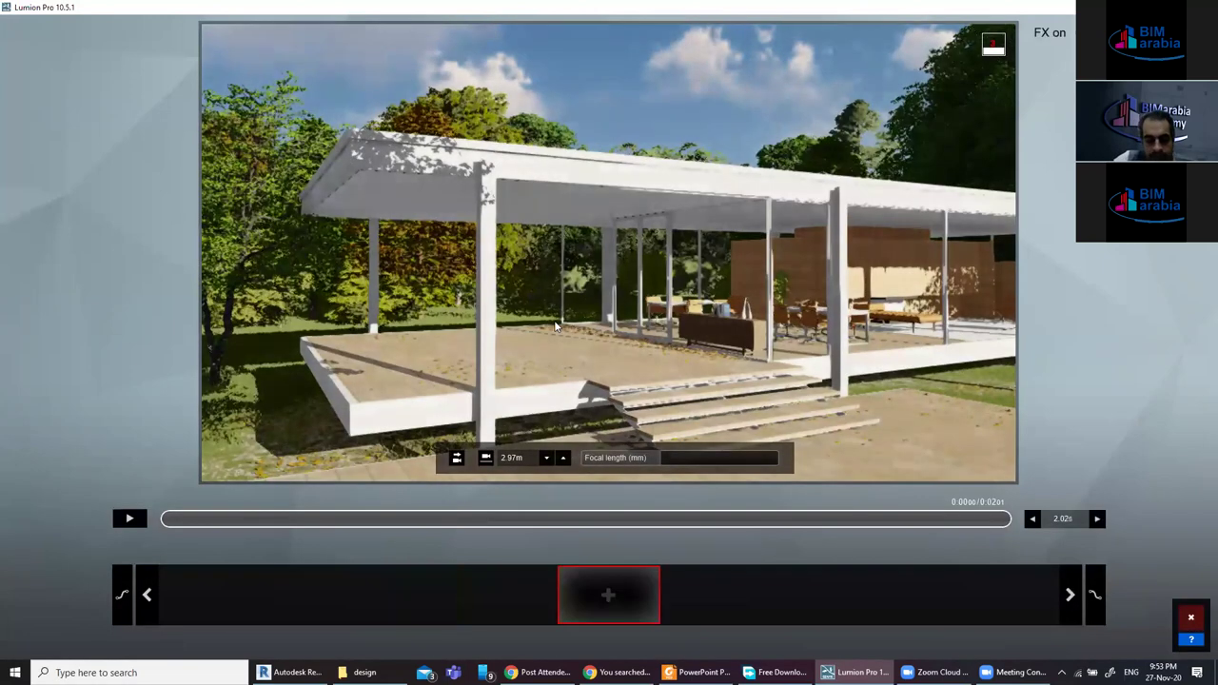
key(s)
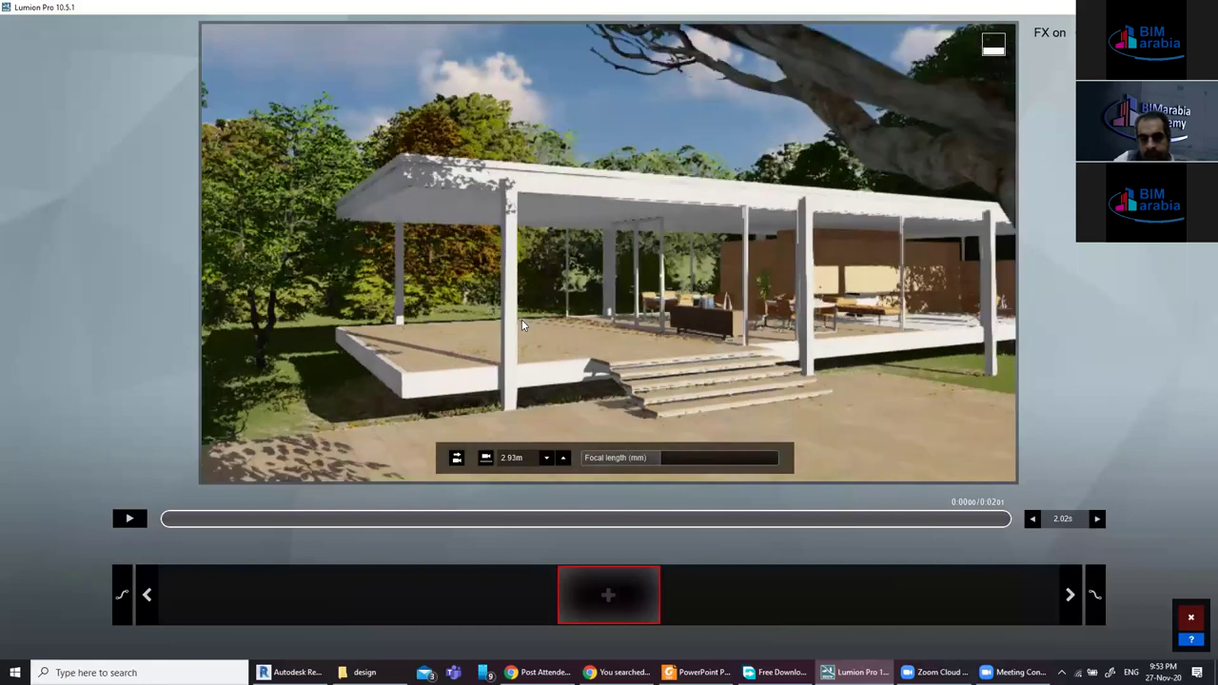
key(d)
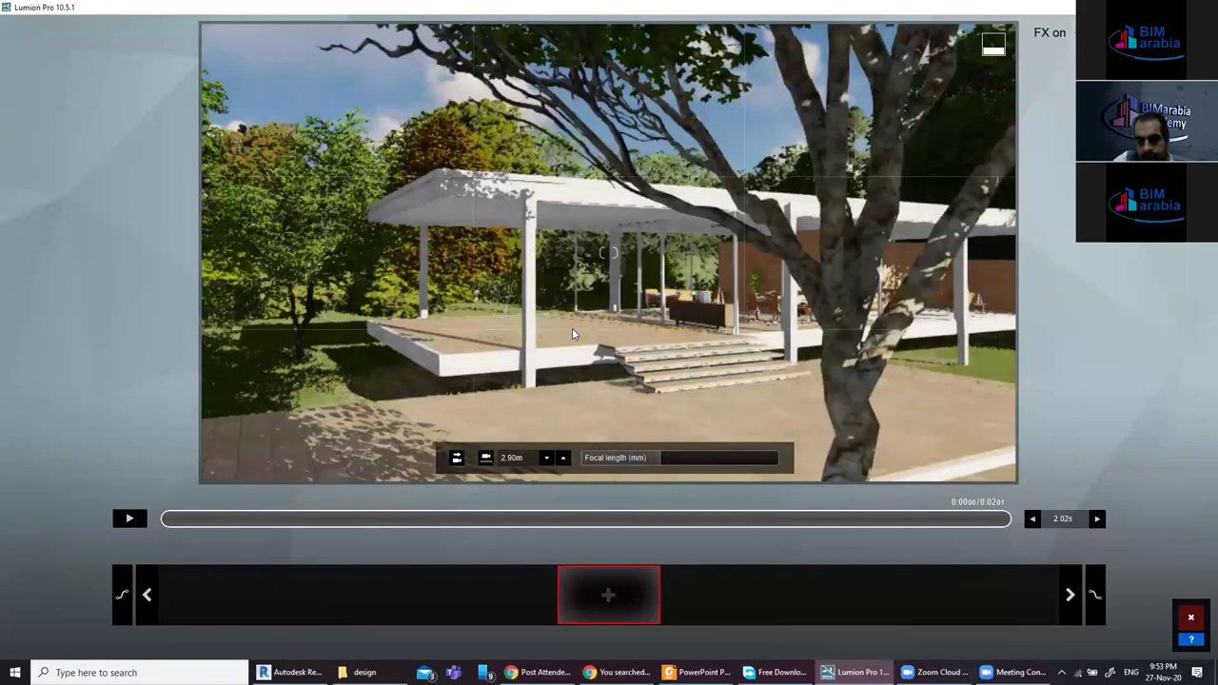
key(d)
key(d)
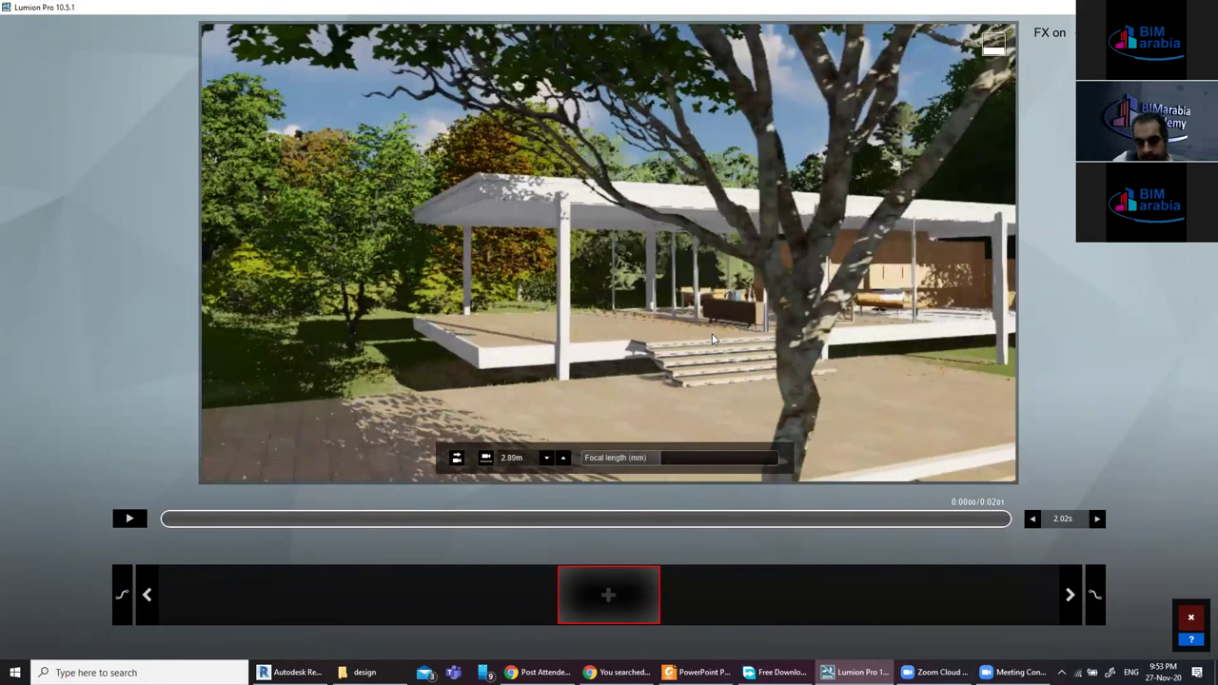
key(d)
key(d)
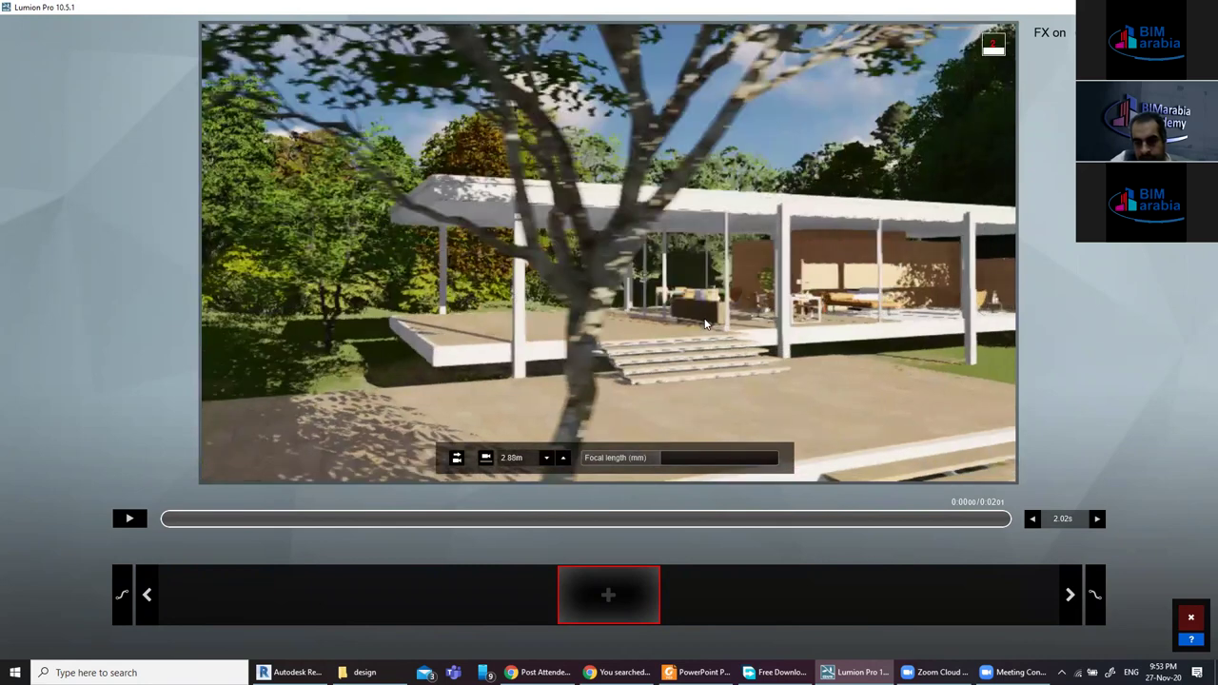
key(d)
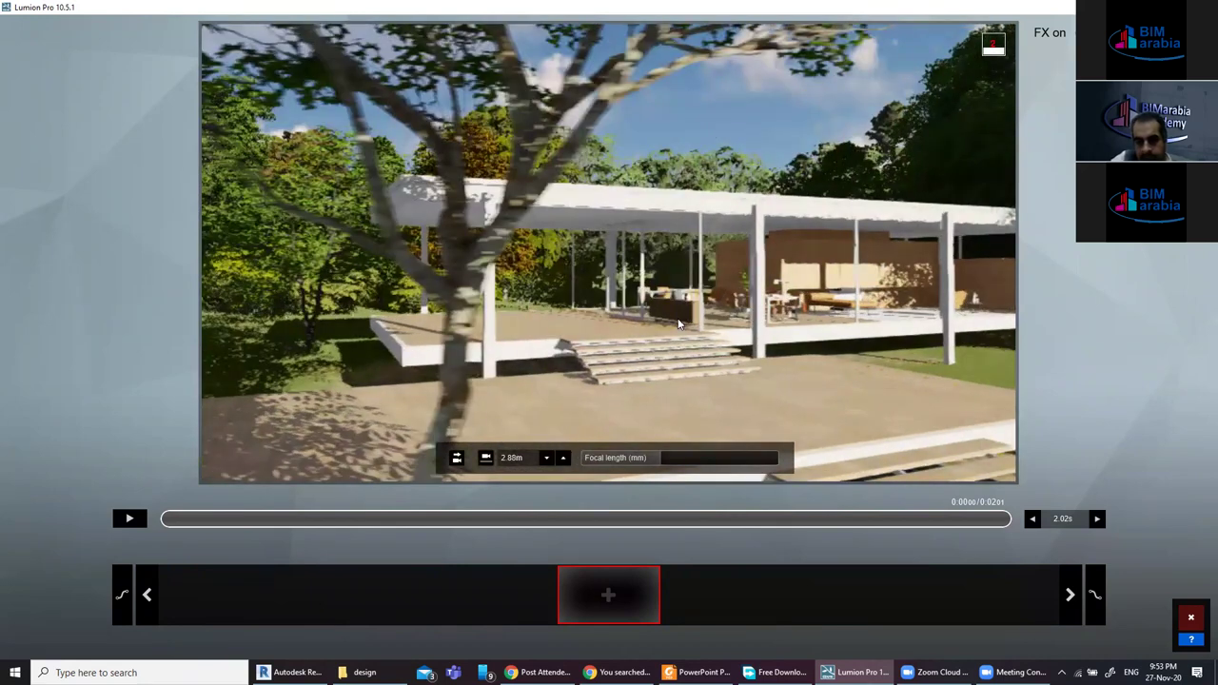
key(d)
key(d)
key(d)
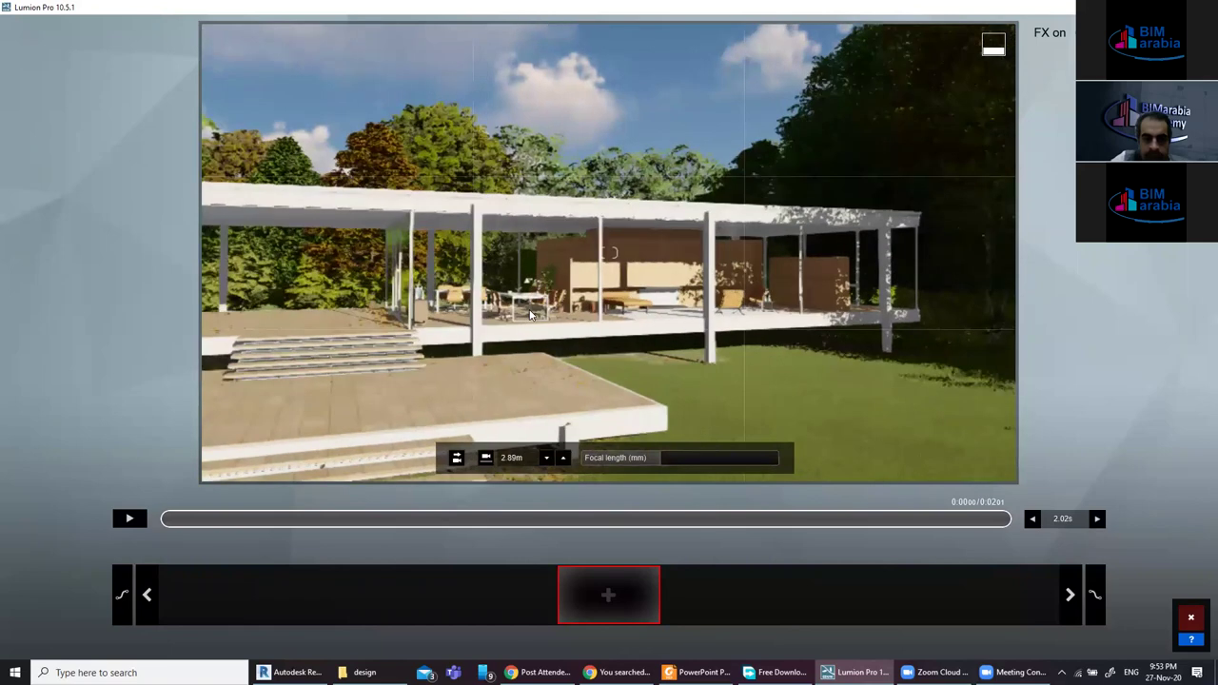
key(d)
key(s)
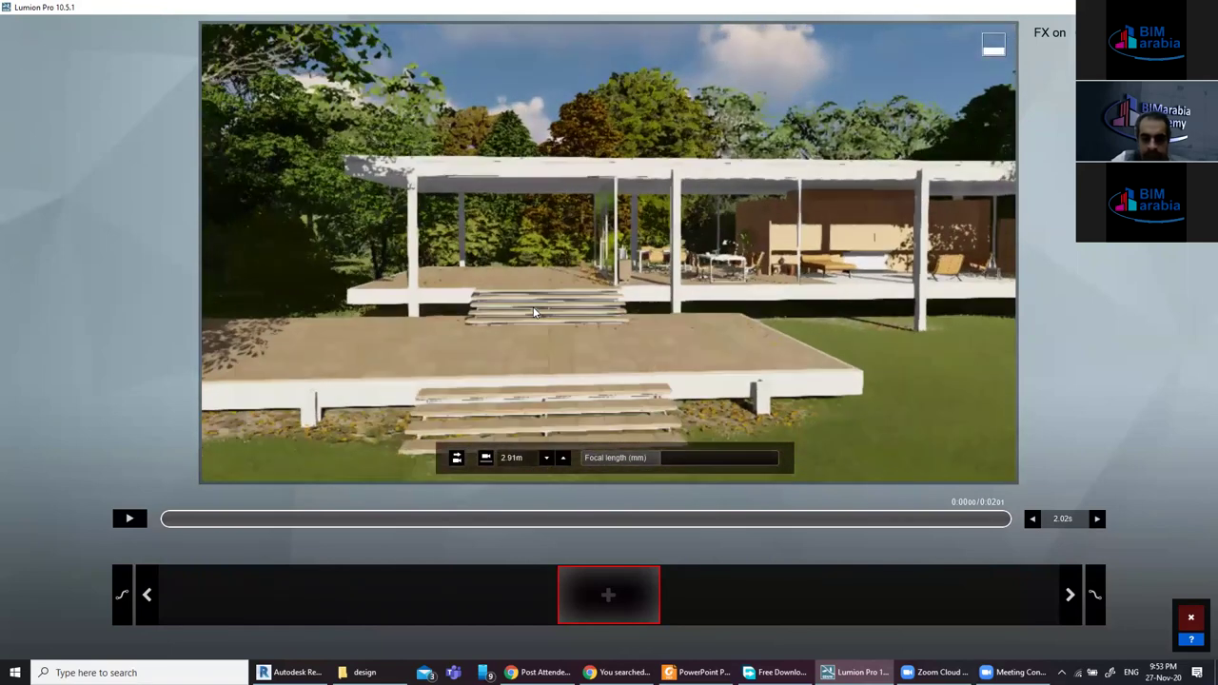
key(s)
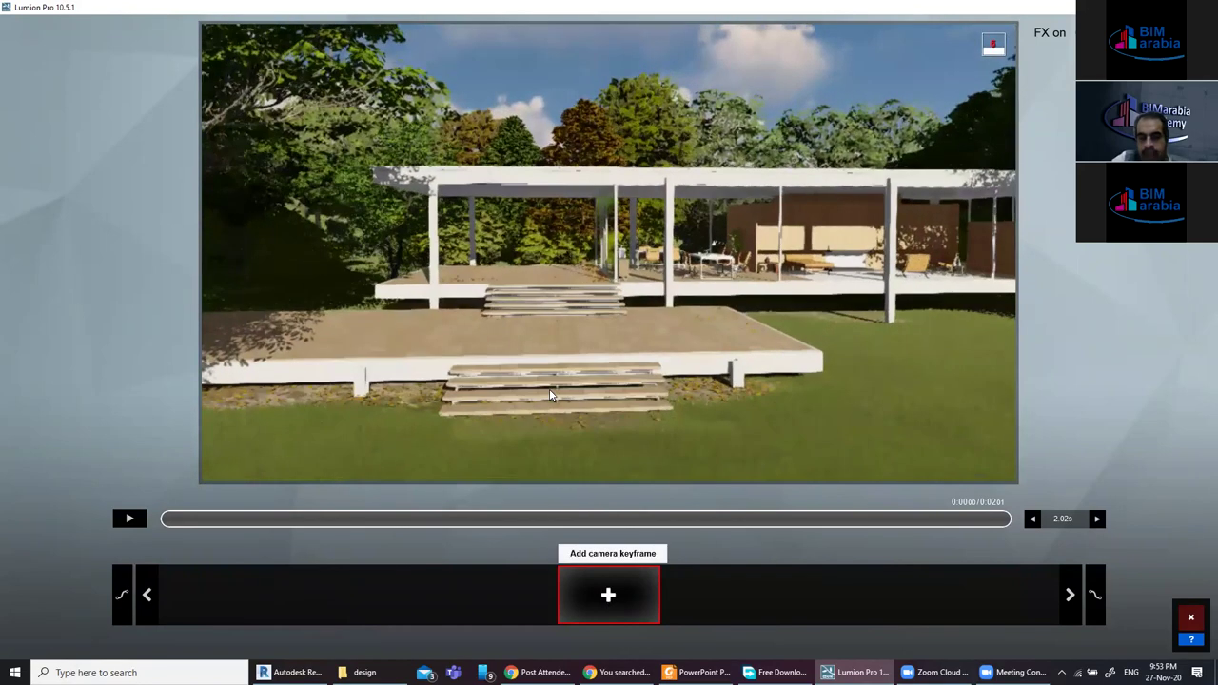
click(608, 595)
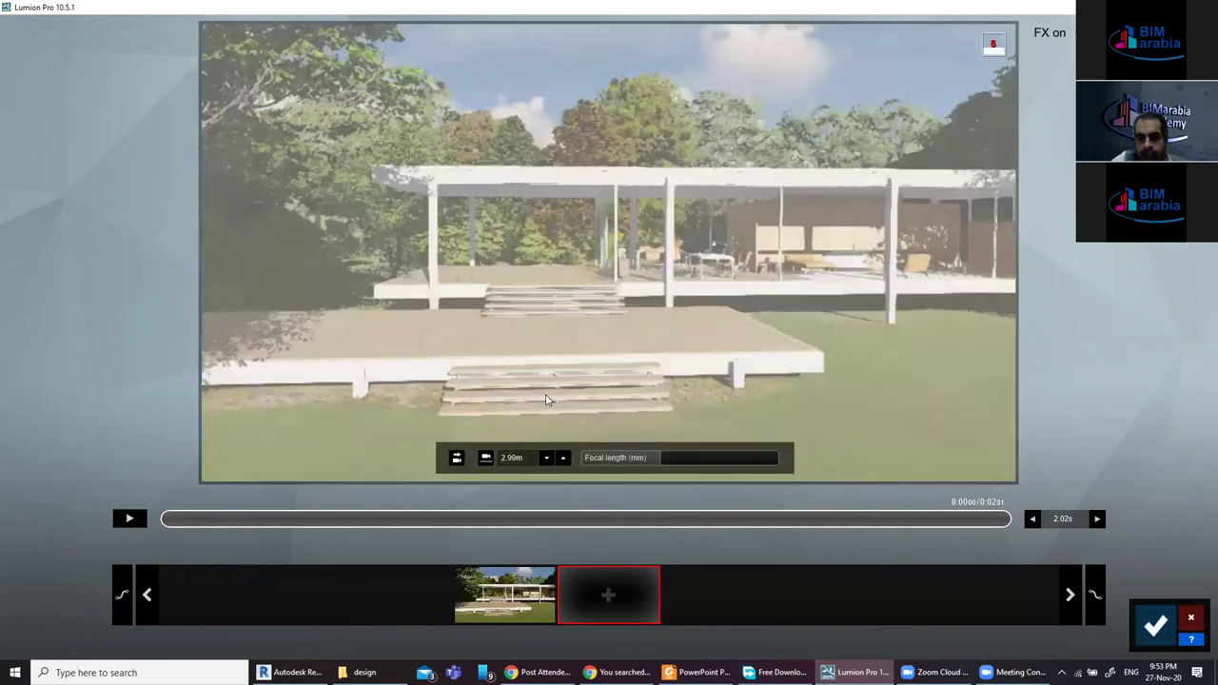
Move toward the house and up onto the terrace, saving keyframes at the closer view and near the sideboard.
key(w)
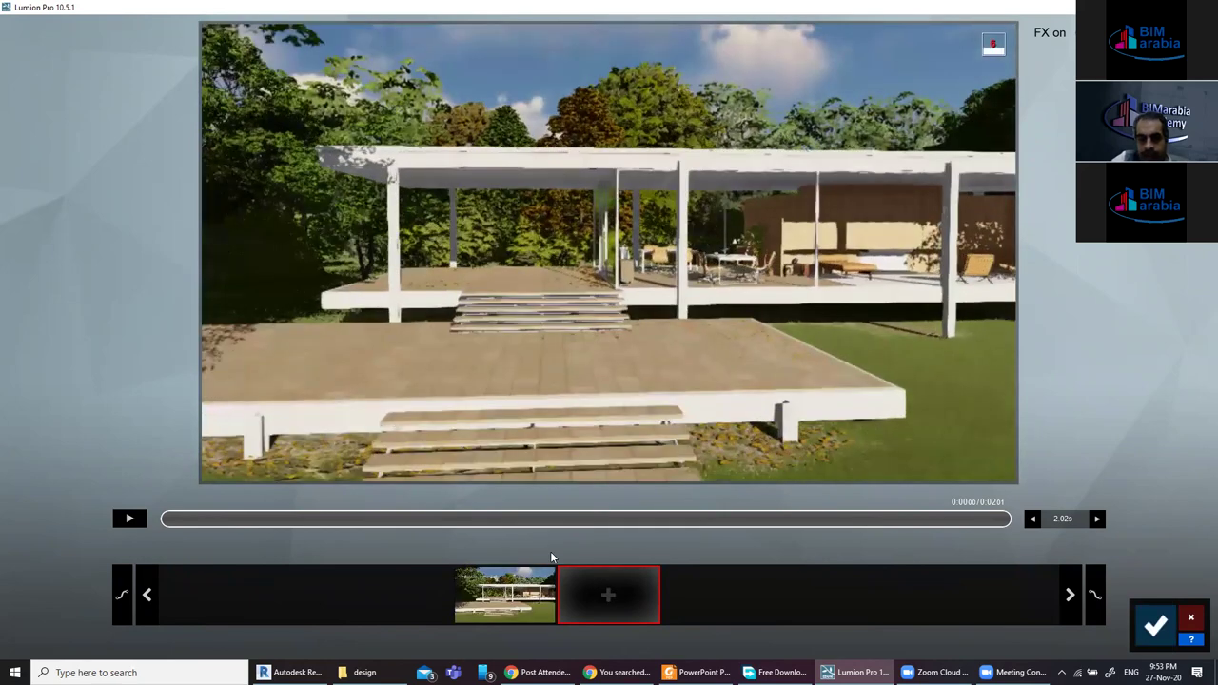
key(w)
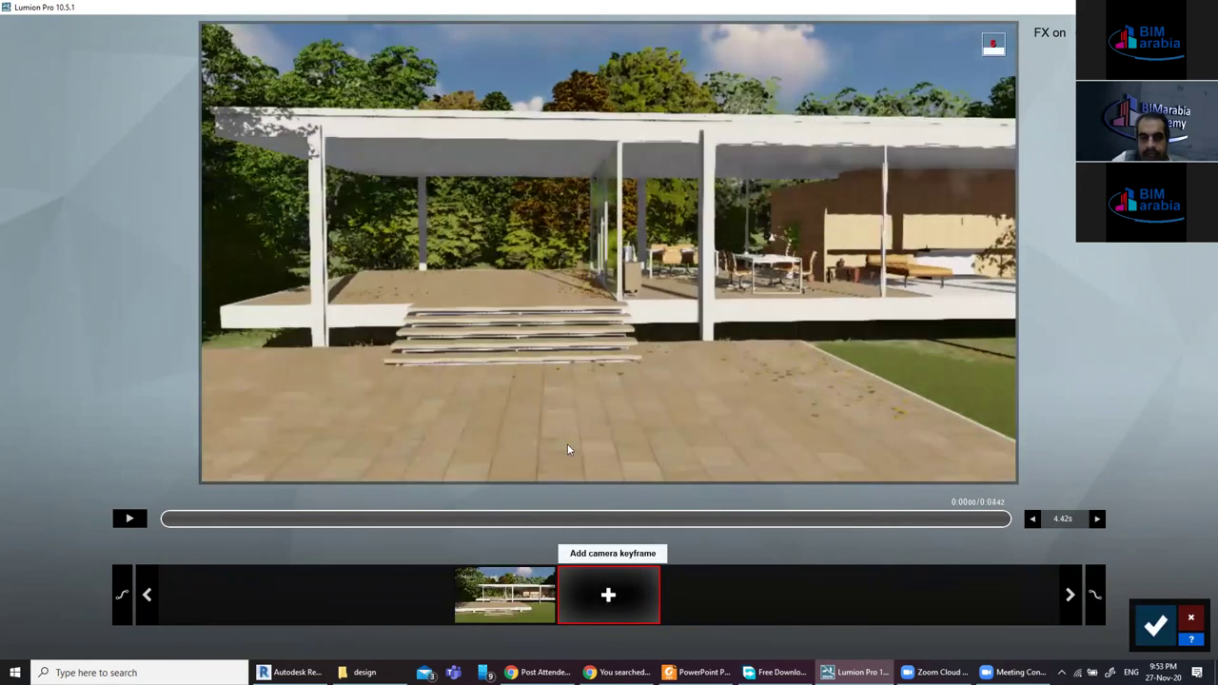
click(608, 594)
key(w)
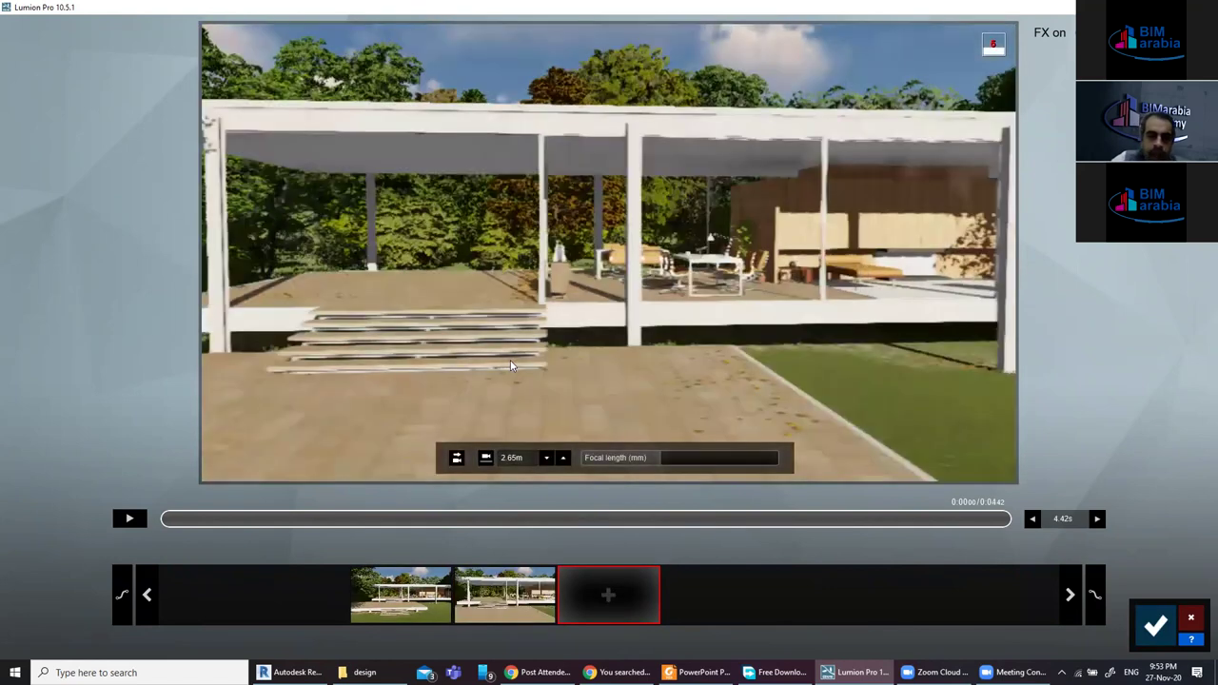
key(w)
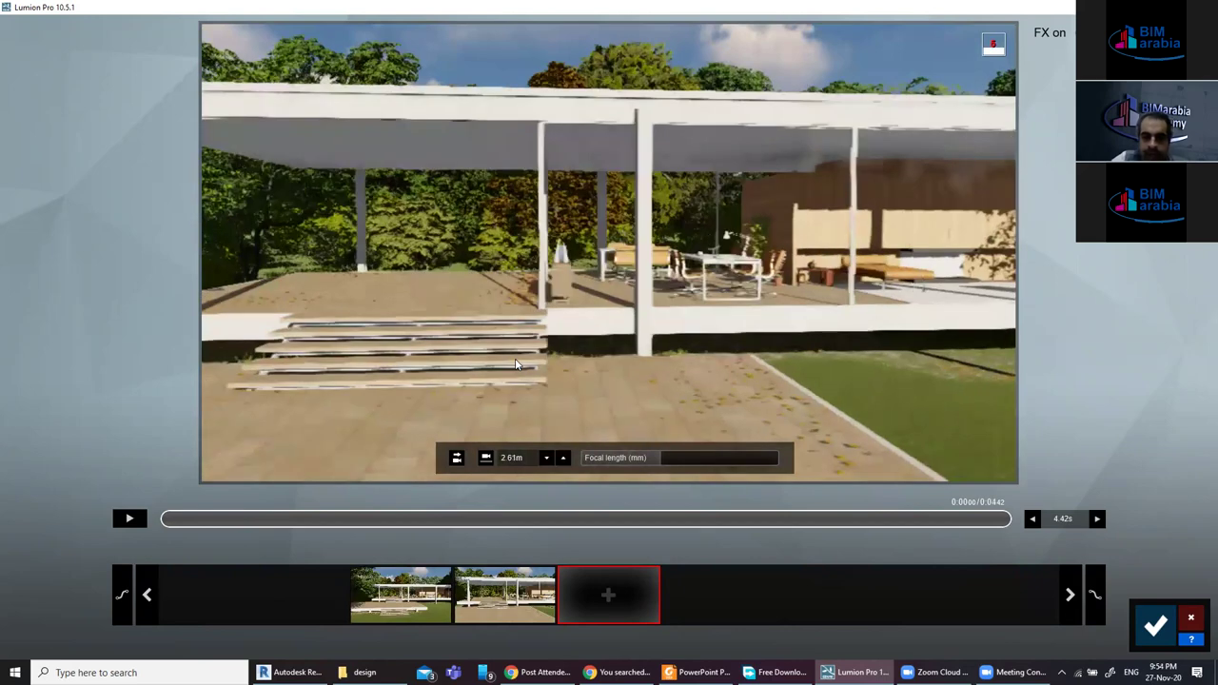
key(w)
key(w)
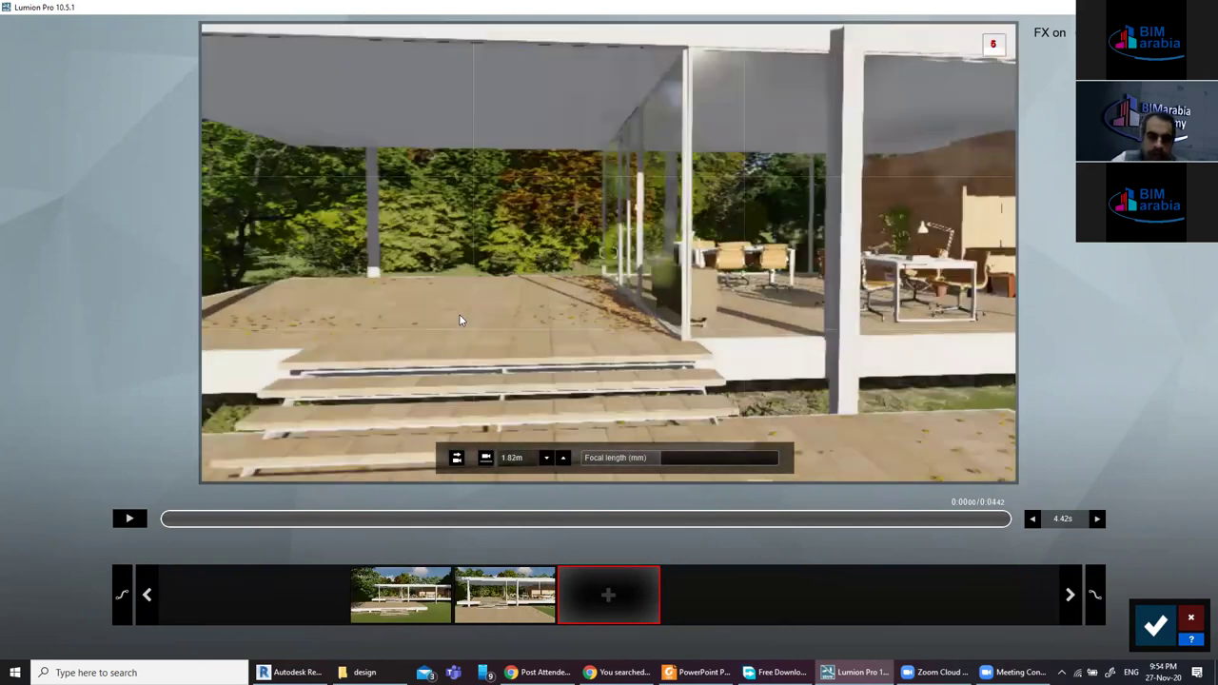
key(w)
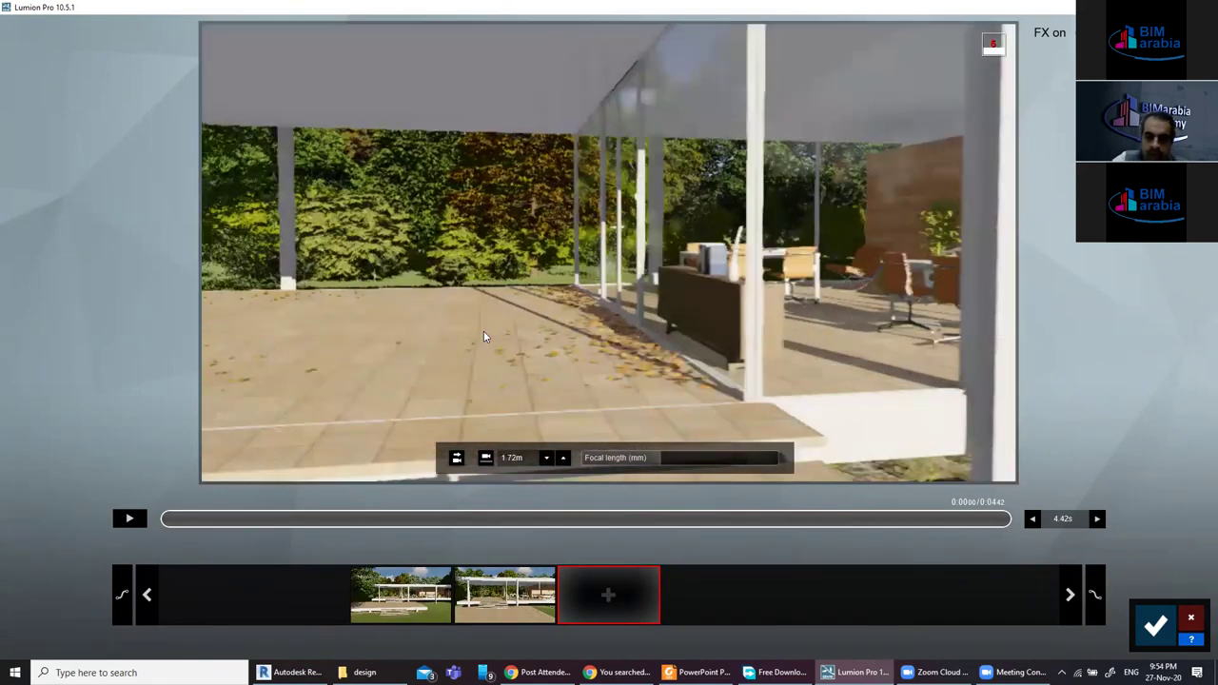
Position the camera among the dining tables, save the final interior keyframe, and finish clip 11 at 13.24 s.
key(w)
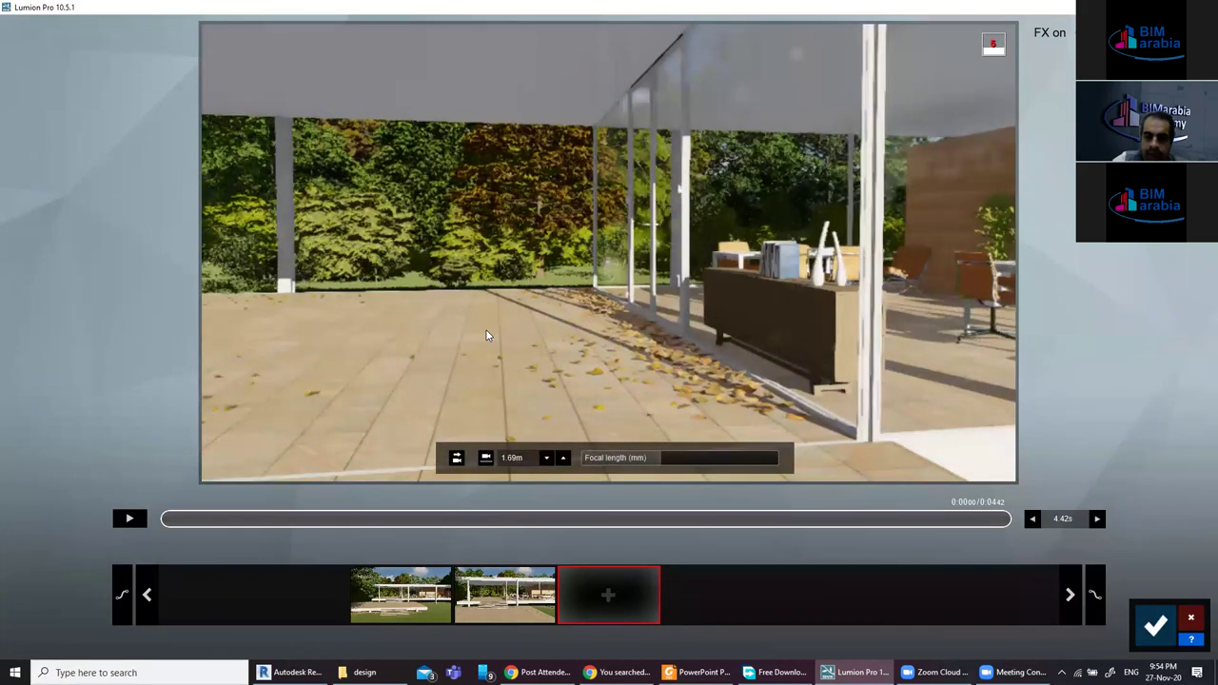
click(606, 591)
key(w)
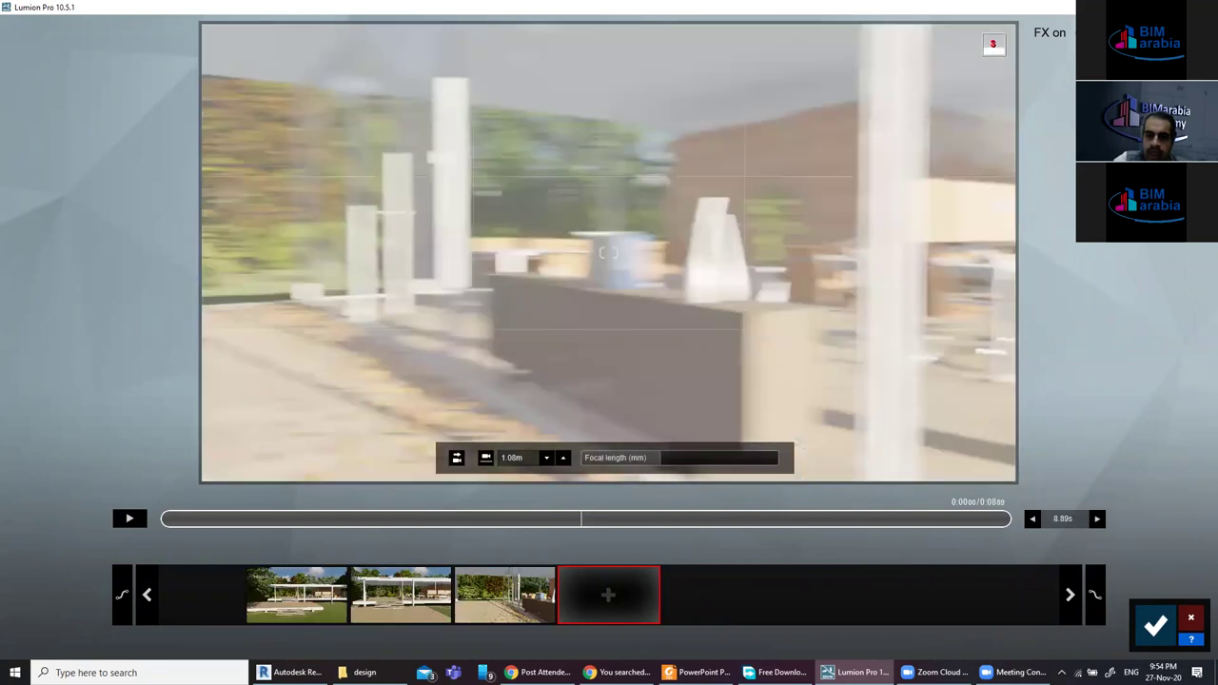
key(w)
key(d)
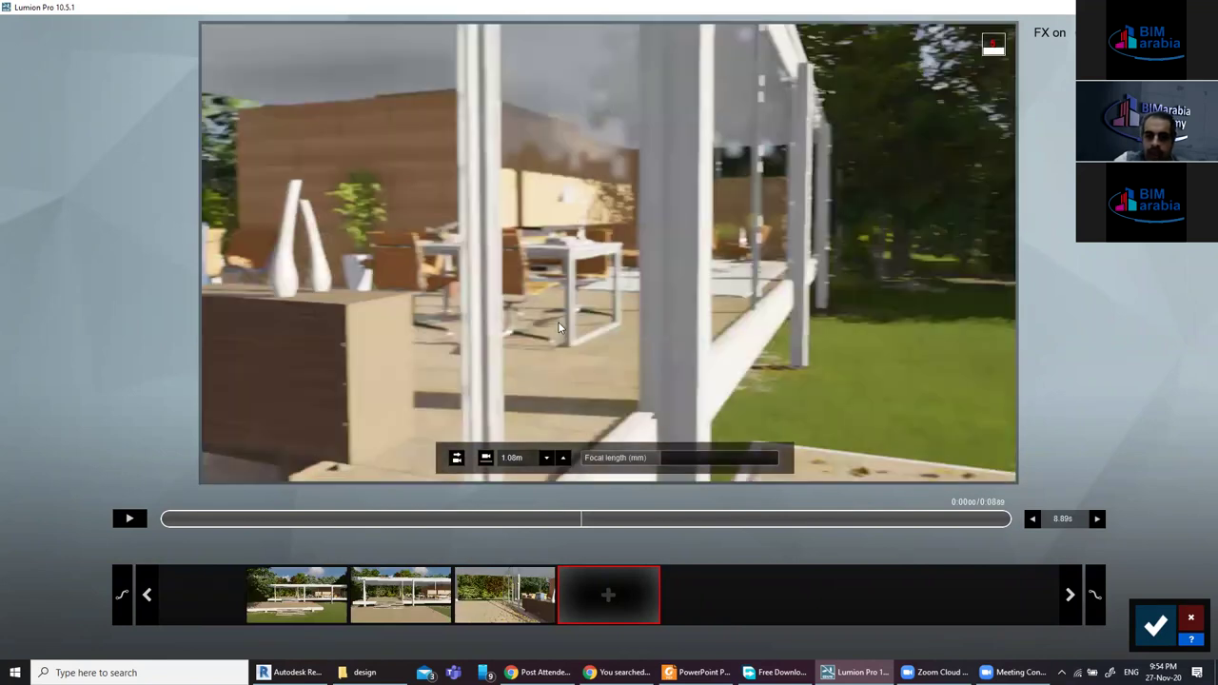
key(e)
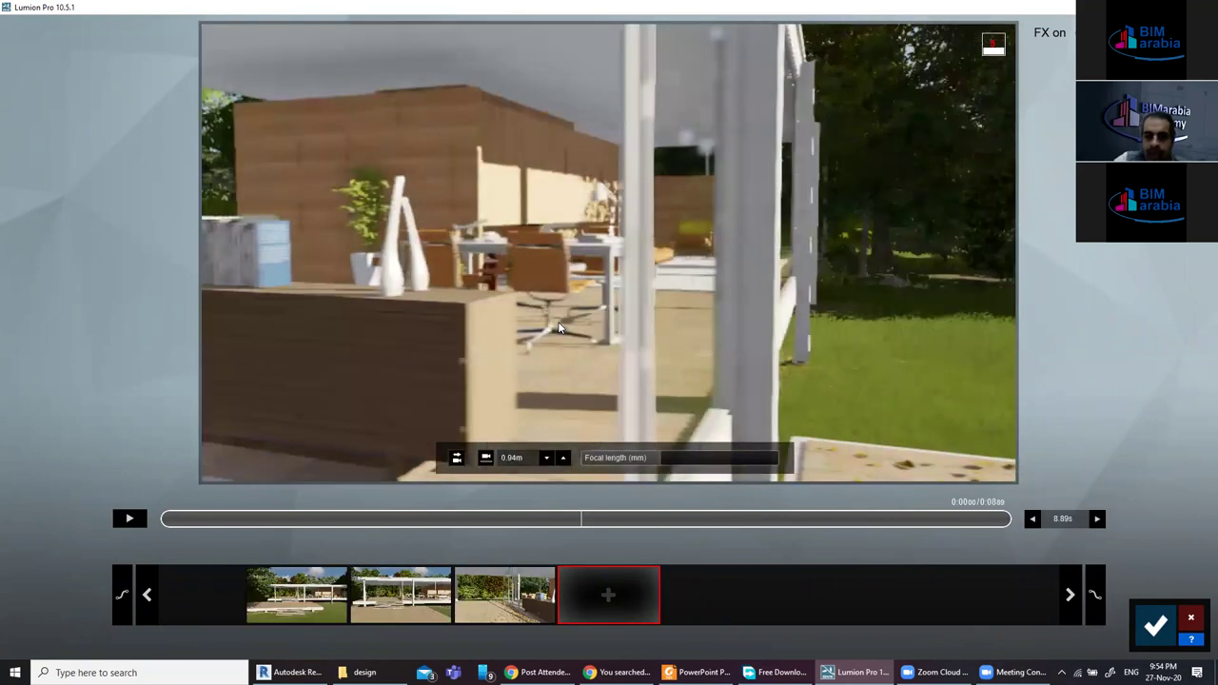
key(a)
right_drag(558, 321, 461, 291)
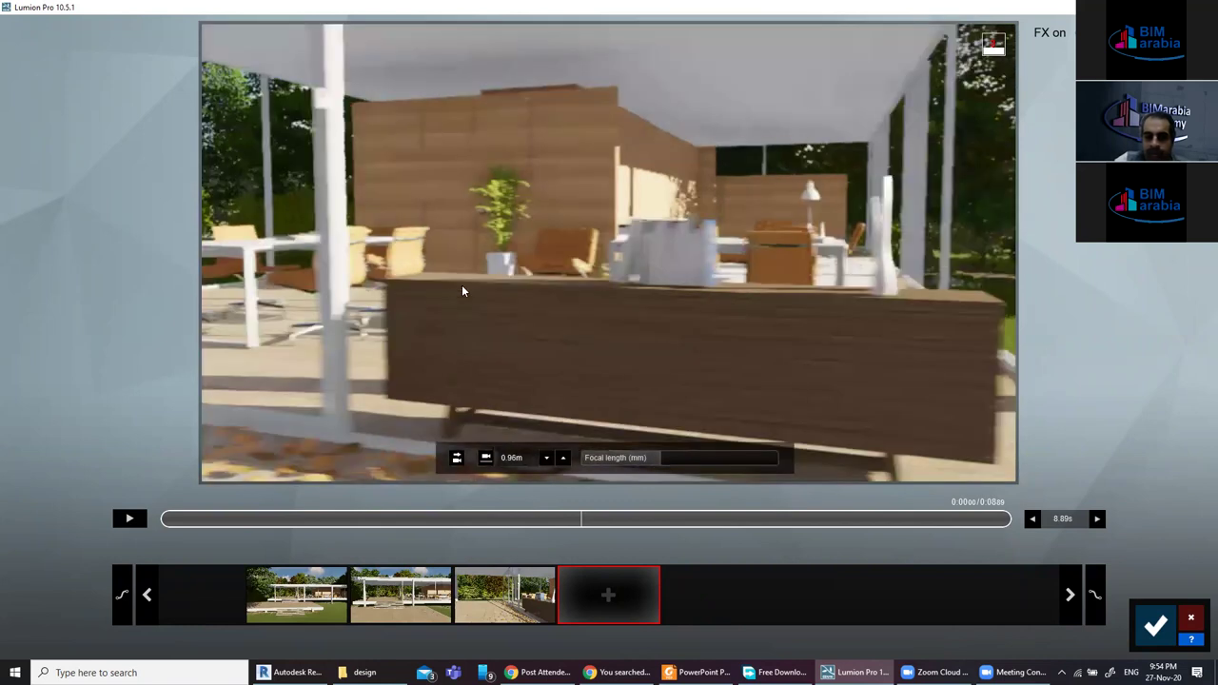
key(a)
key(a)
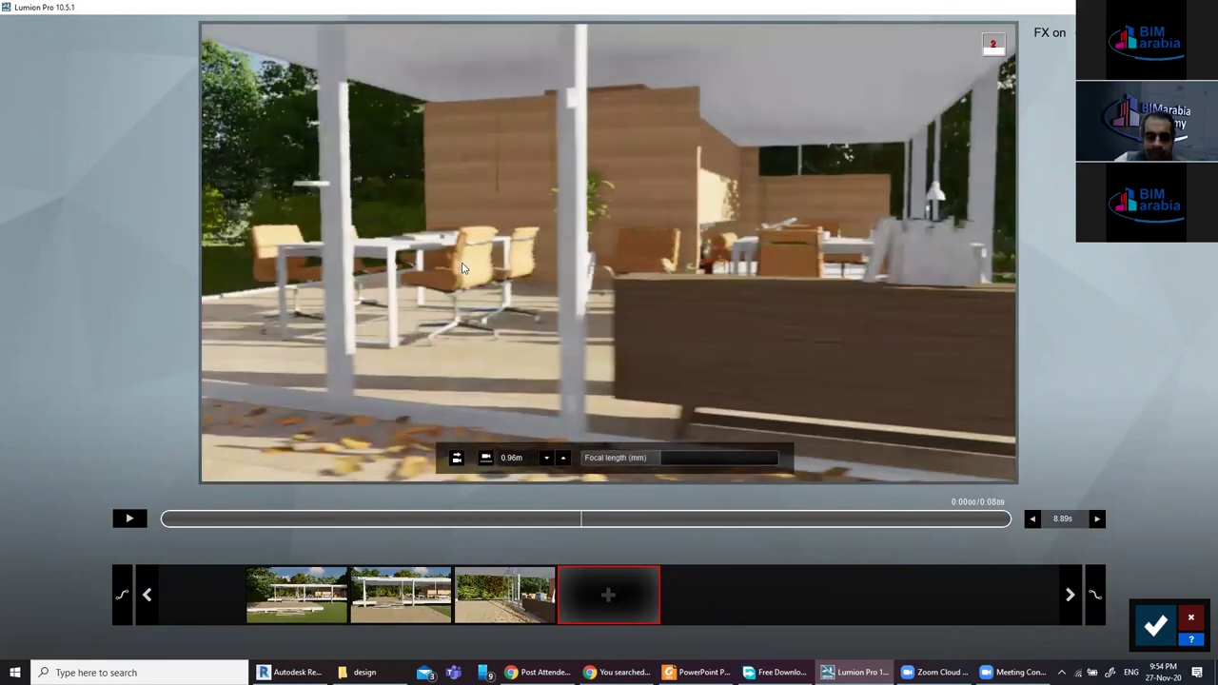
key(d)
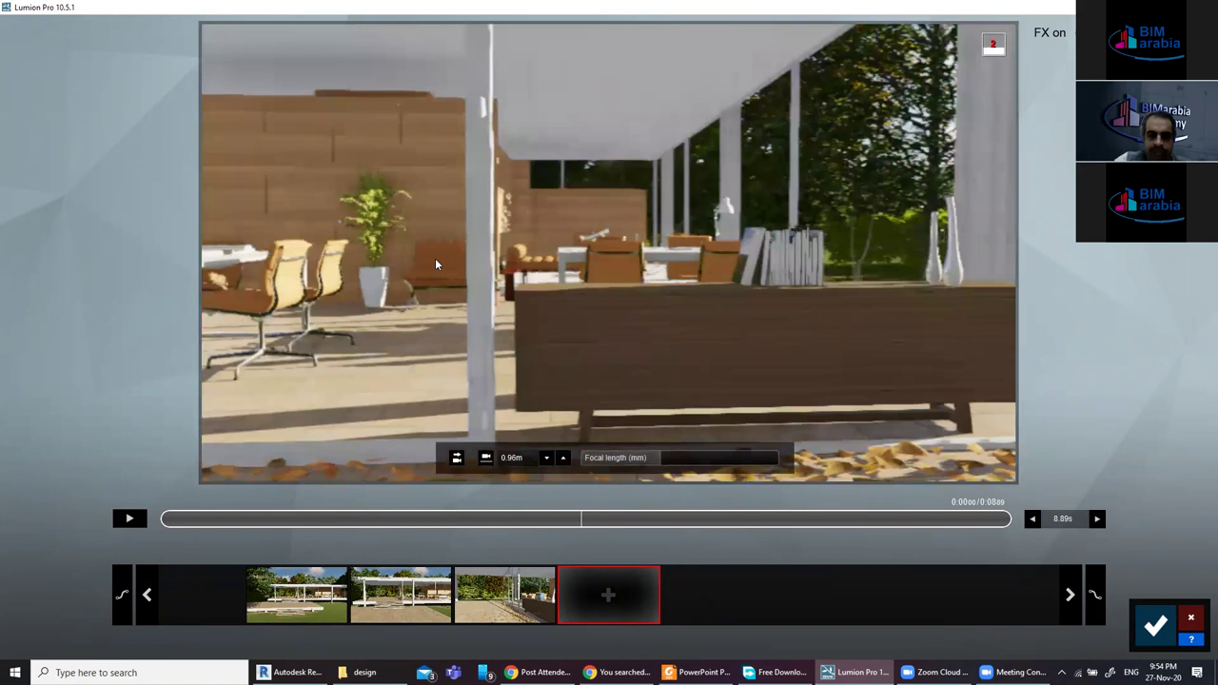
key(q)
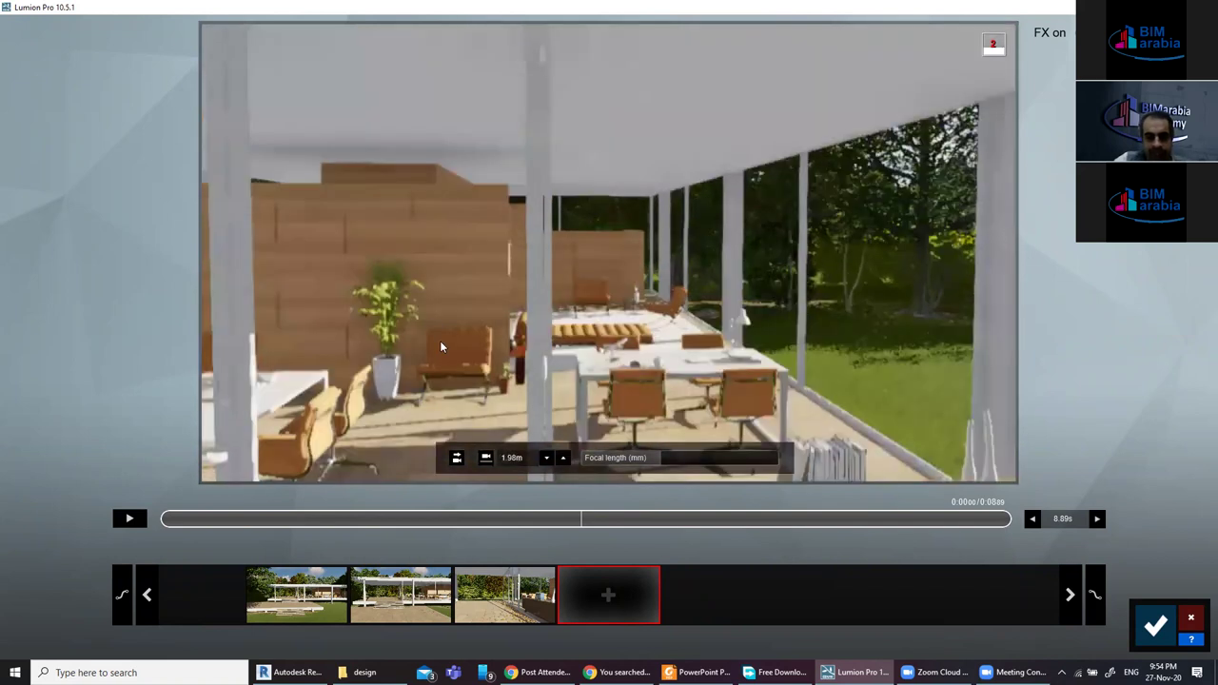
key(e)
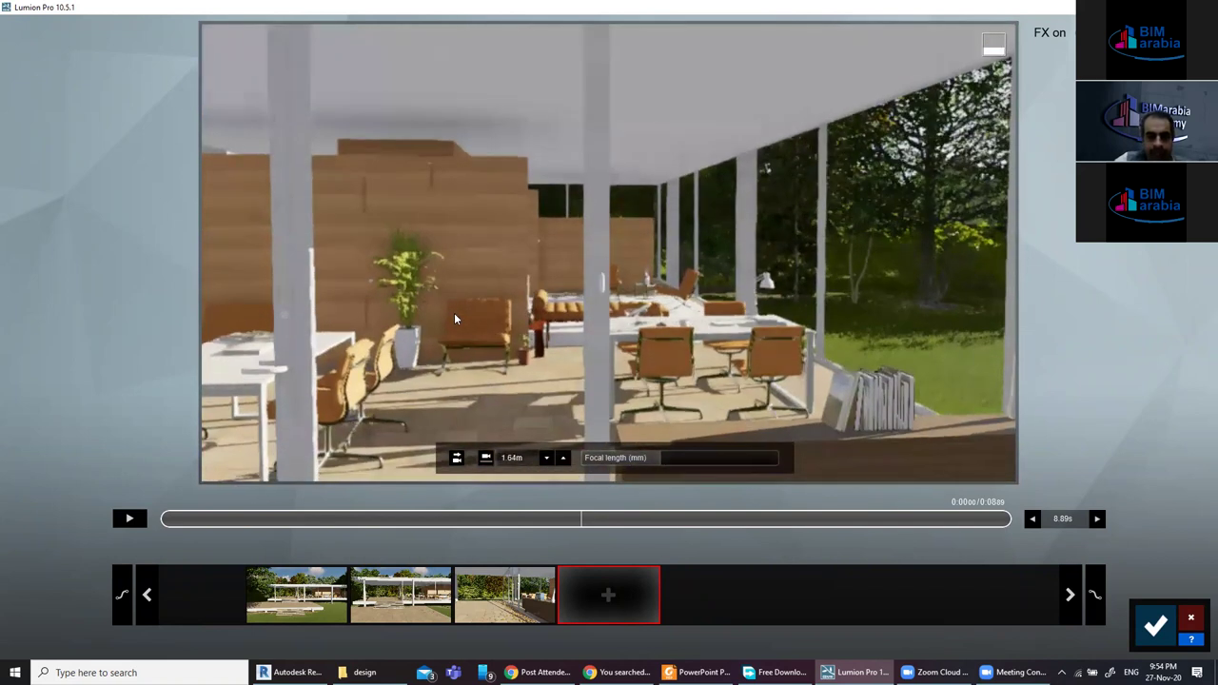
click(608, 595)
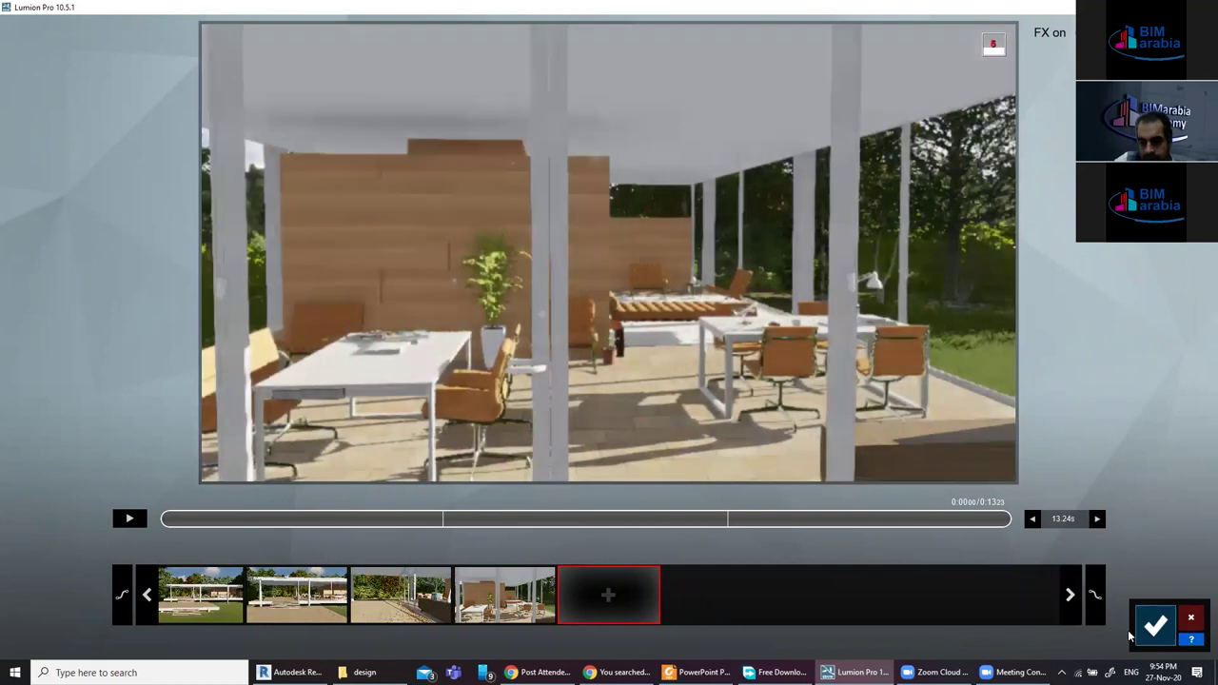
click(1154, 628)
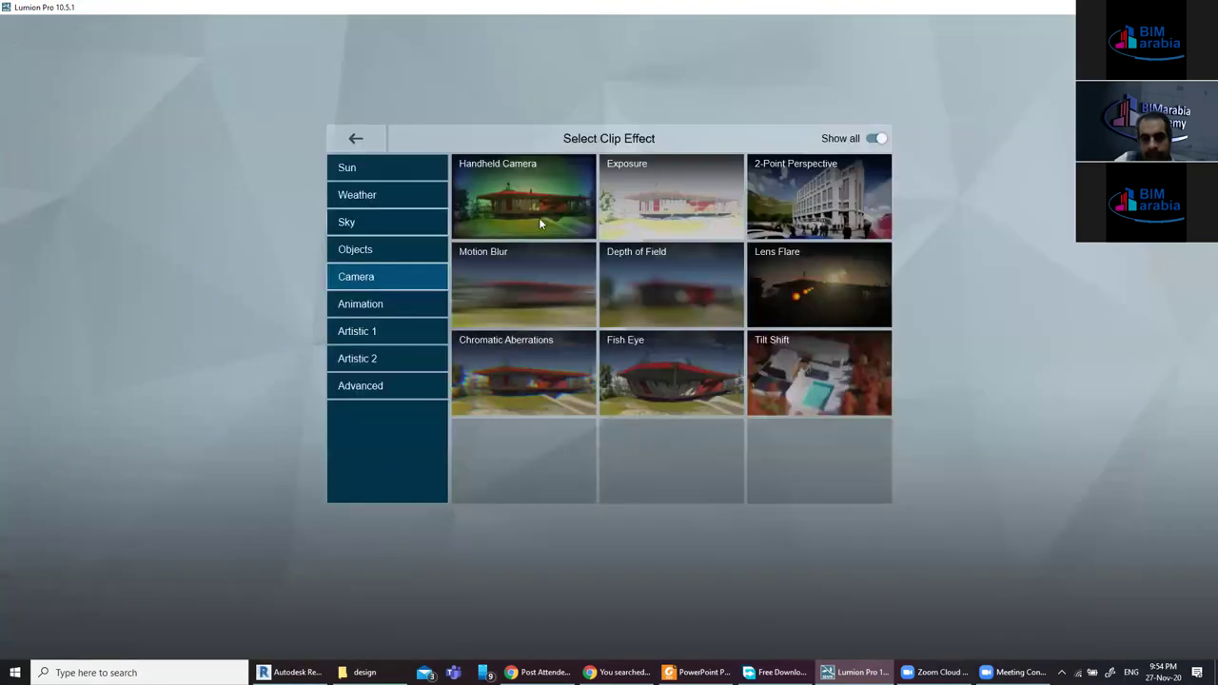
Apply the Handheld Camera effect from the Camera category to clip 11.
click(541, 211)
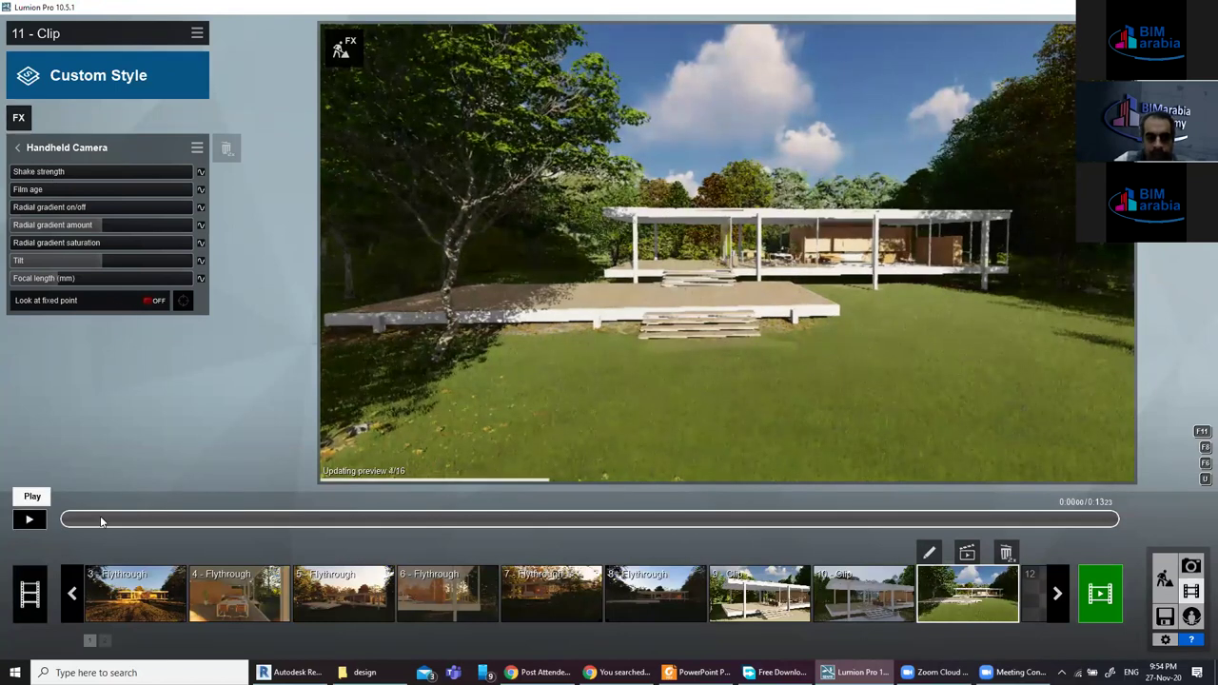
Preview clip 11 while tuning Handheld Camera shake strength from 2.5 down to about 1.3.
click(31, 520)
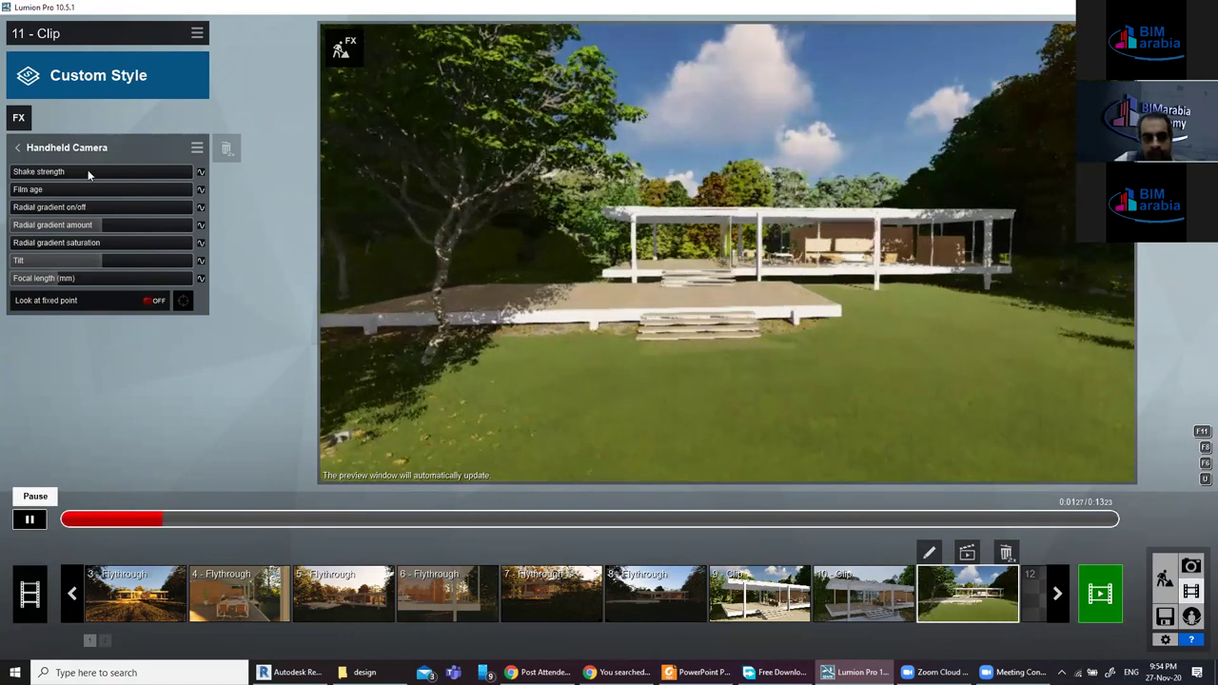
key(space)
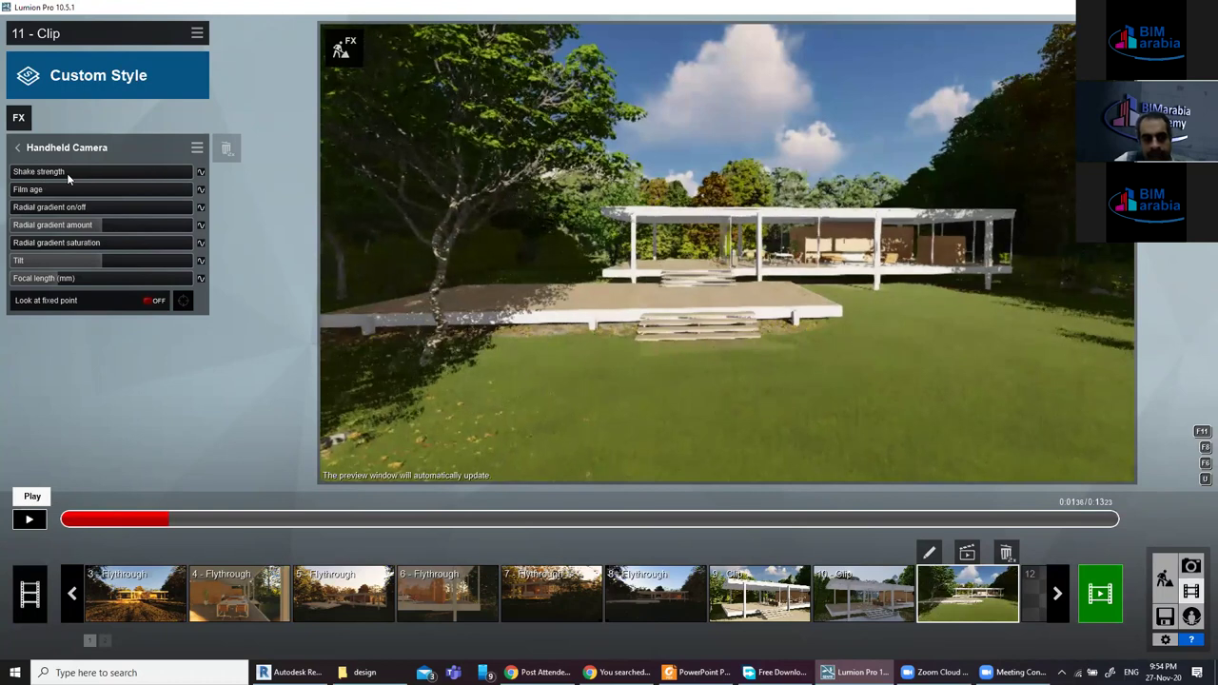
click(161, 169)
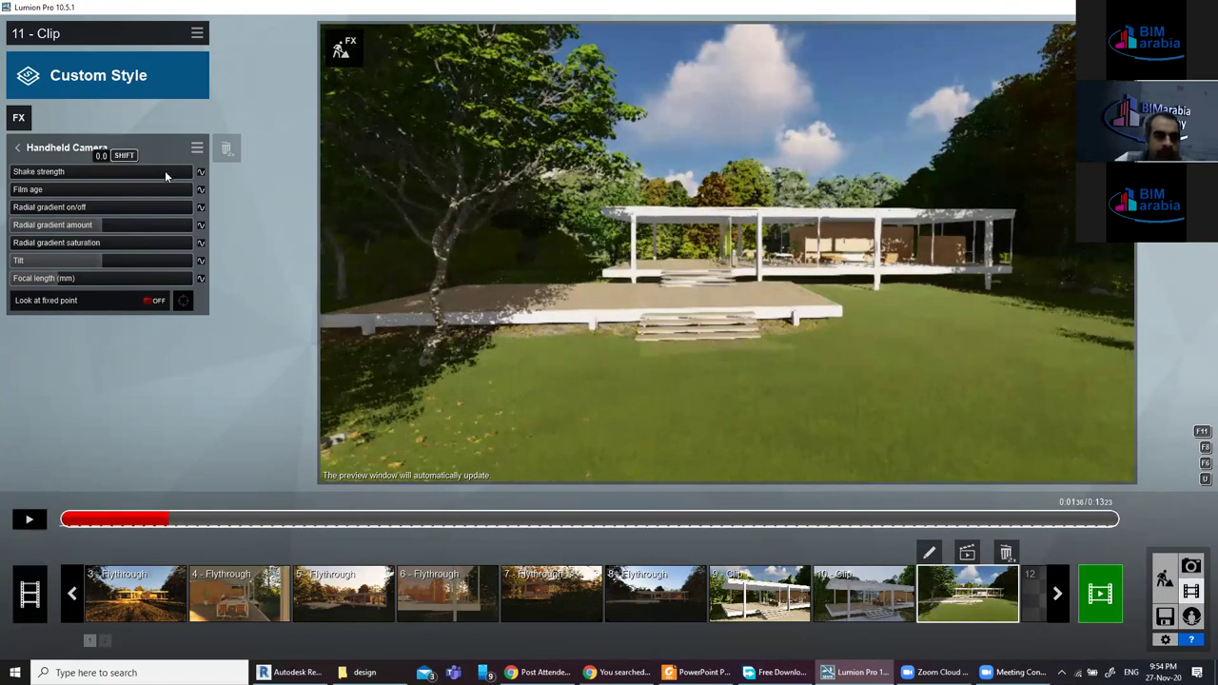
click(29, 520)
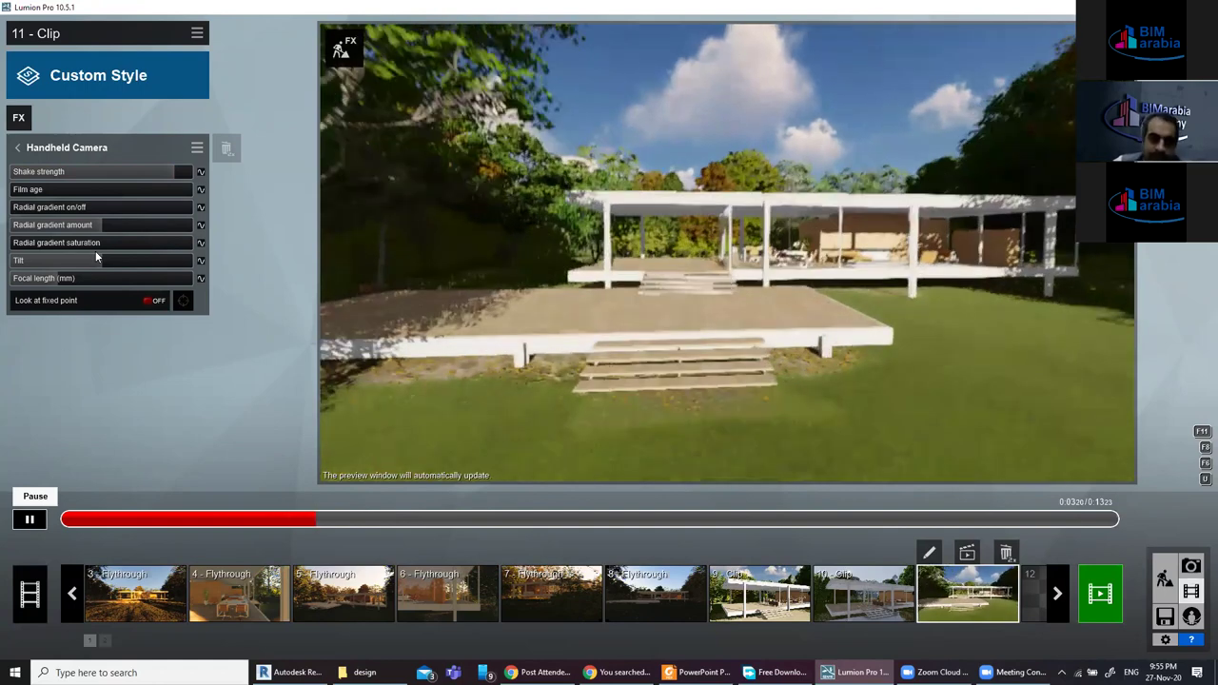
mouse_move(91, 173)
mouse_down()
mouse_move(60, 172)
mouse_move(202, 172)
mouse_up()
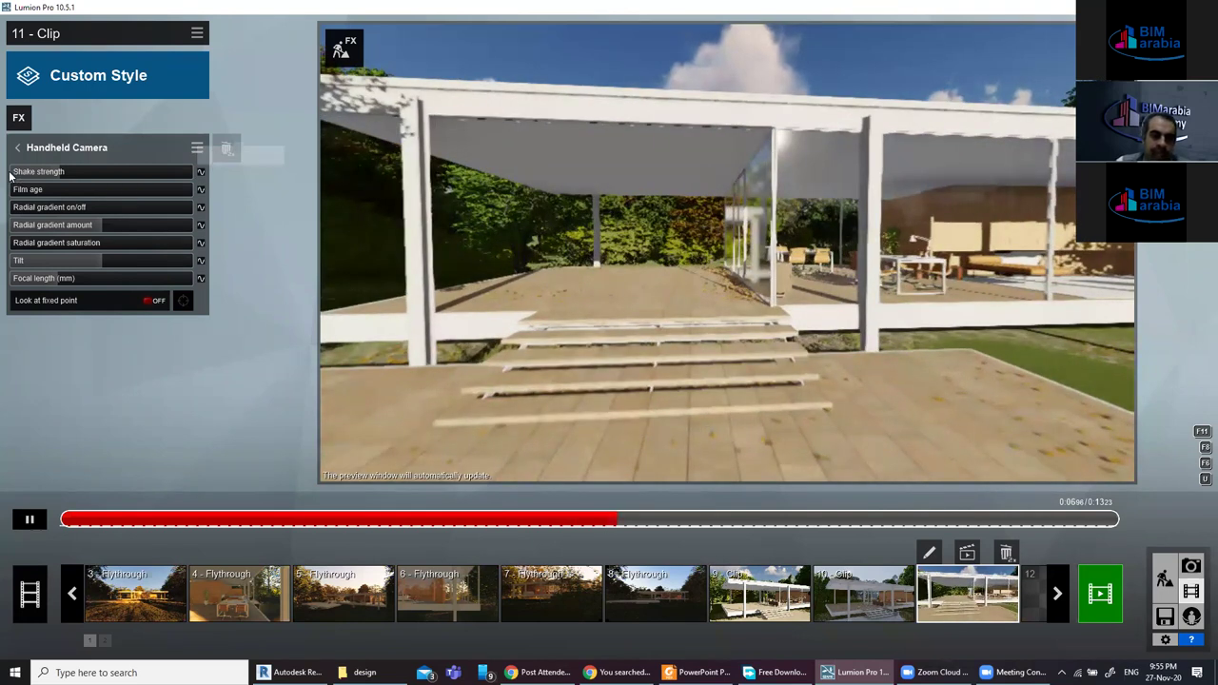
key(space)
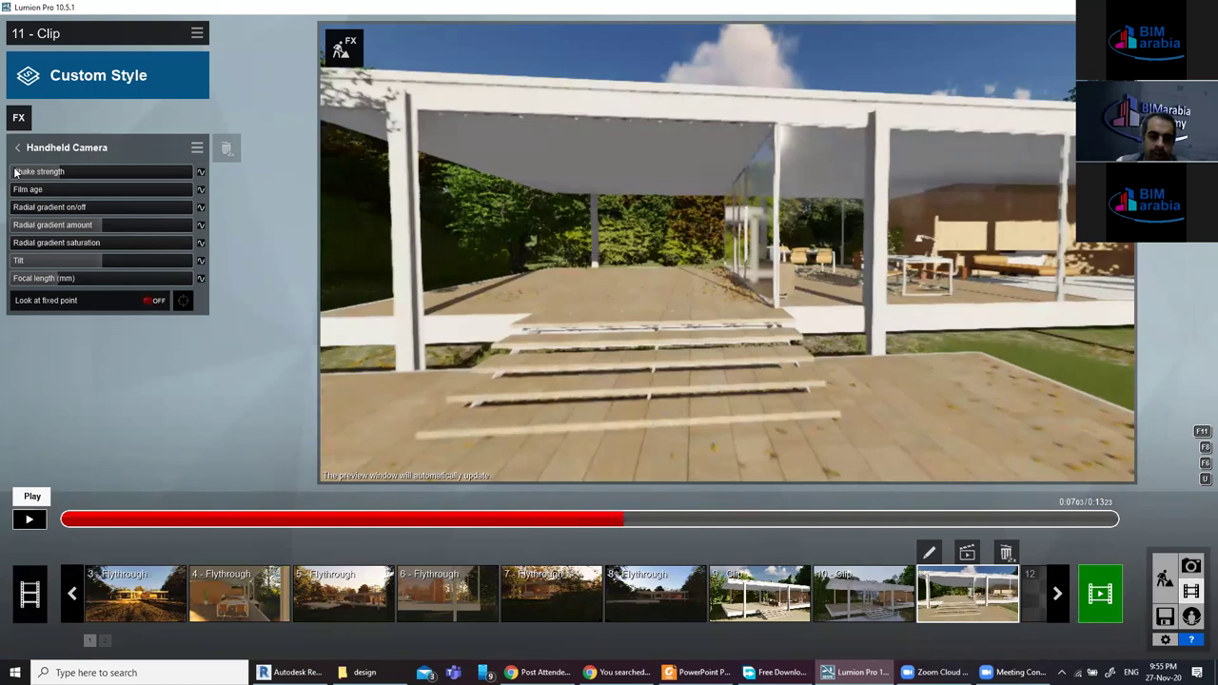
mouse_move(38, 171)
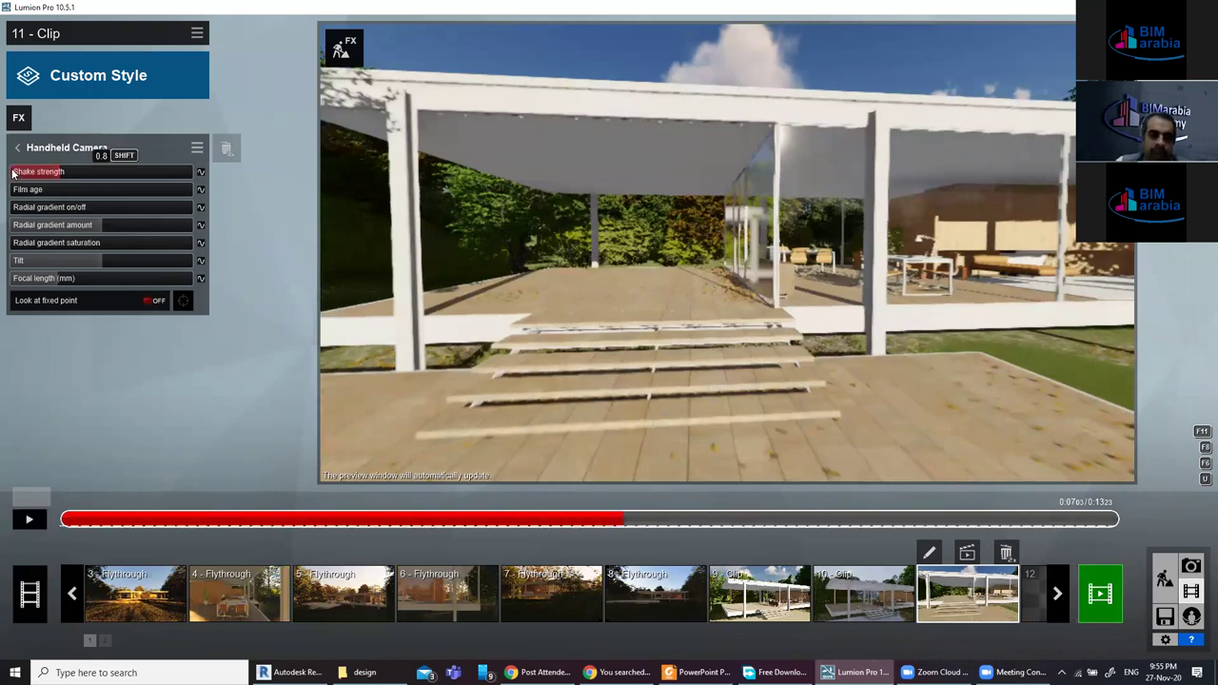
Set the handheld shake strength to 0 and add some film aging to clip 11.
click(13, 172)
drag(96, 189, 172, 188)
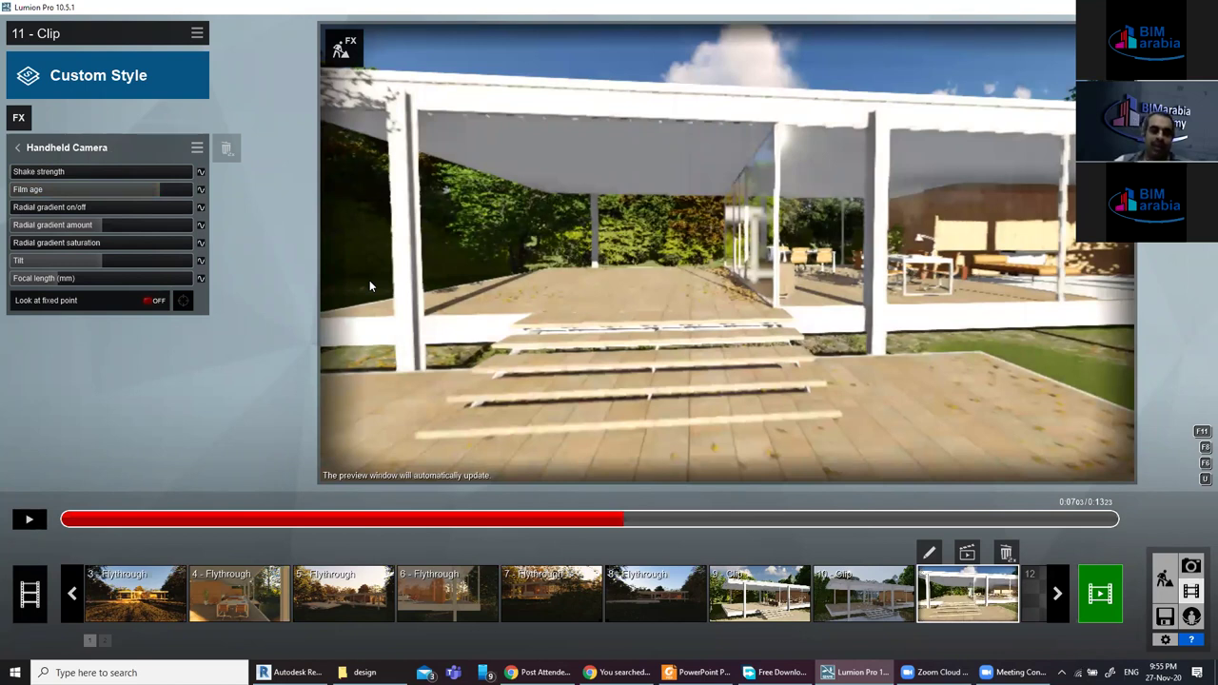
click(180, 189)
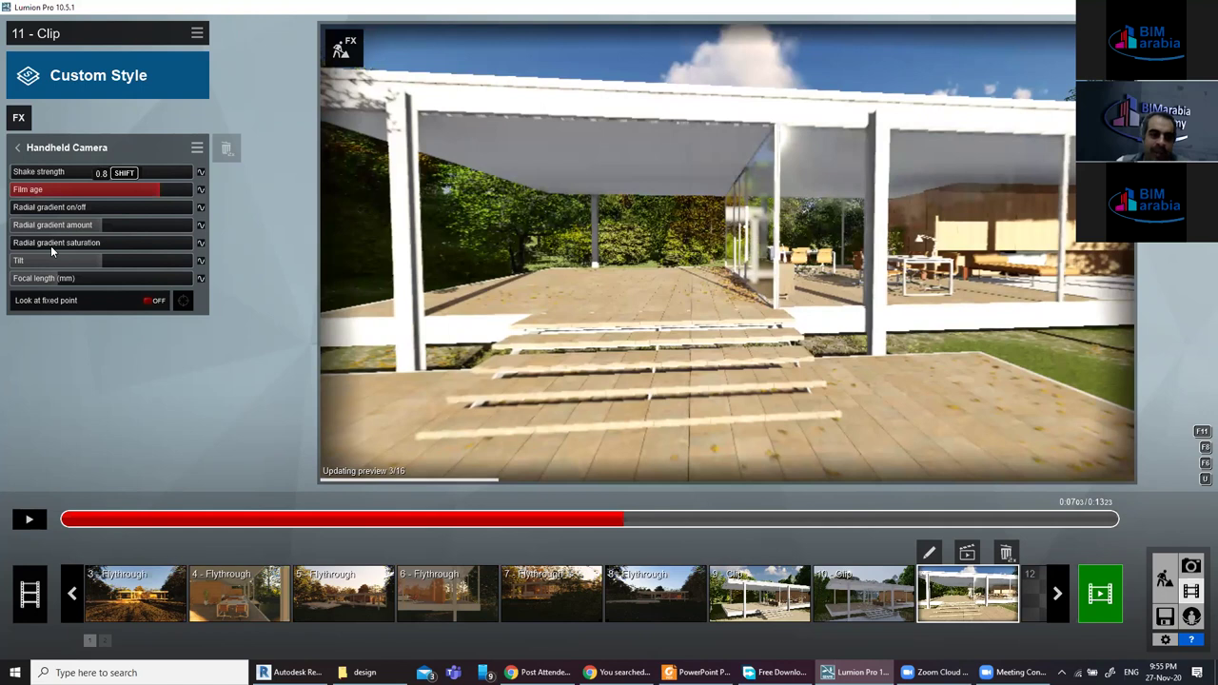
Switch off the radial gradient vignette and adjust the camera Tilt value.
click(112, 218)
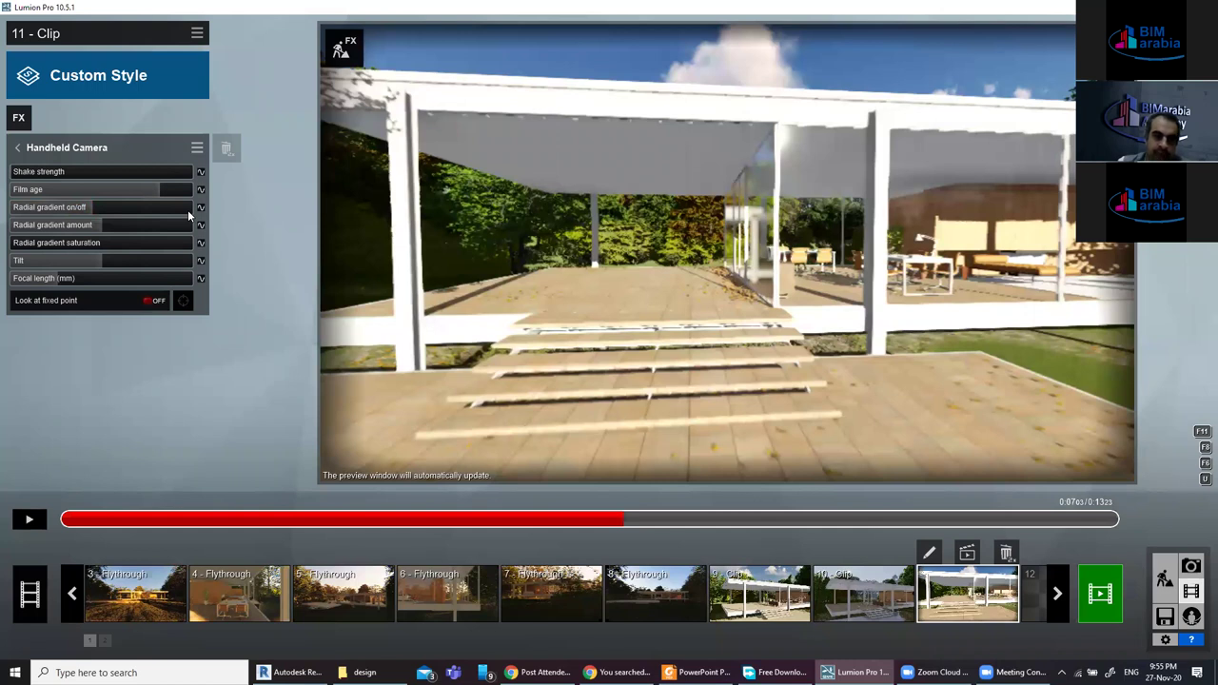
drag(185, 211, 38, 207)
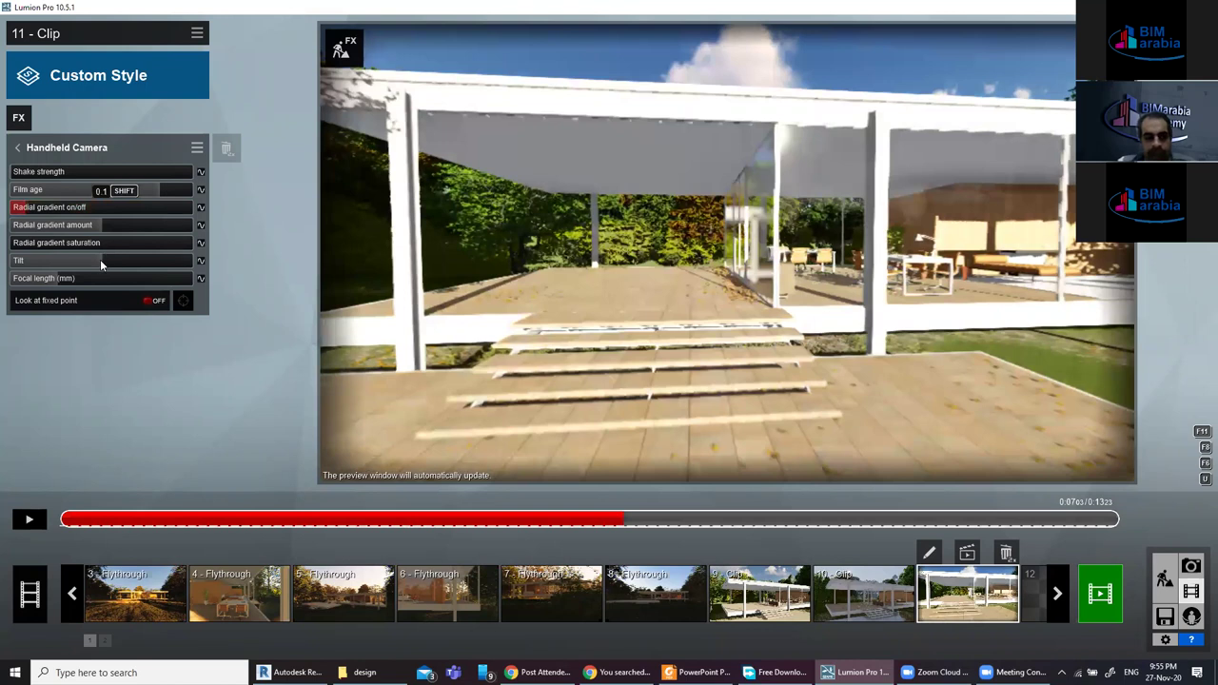
mouse_move(158, 260)
mouse_down()
mouse_move(169, 261)
mouse_move(101, 260)
mouse_up()
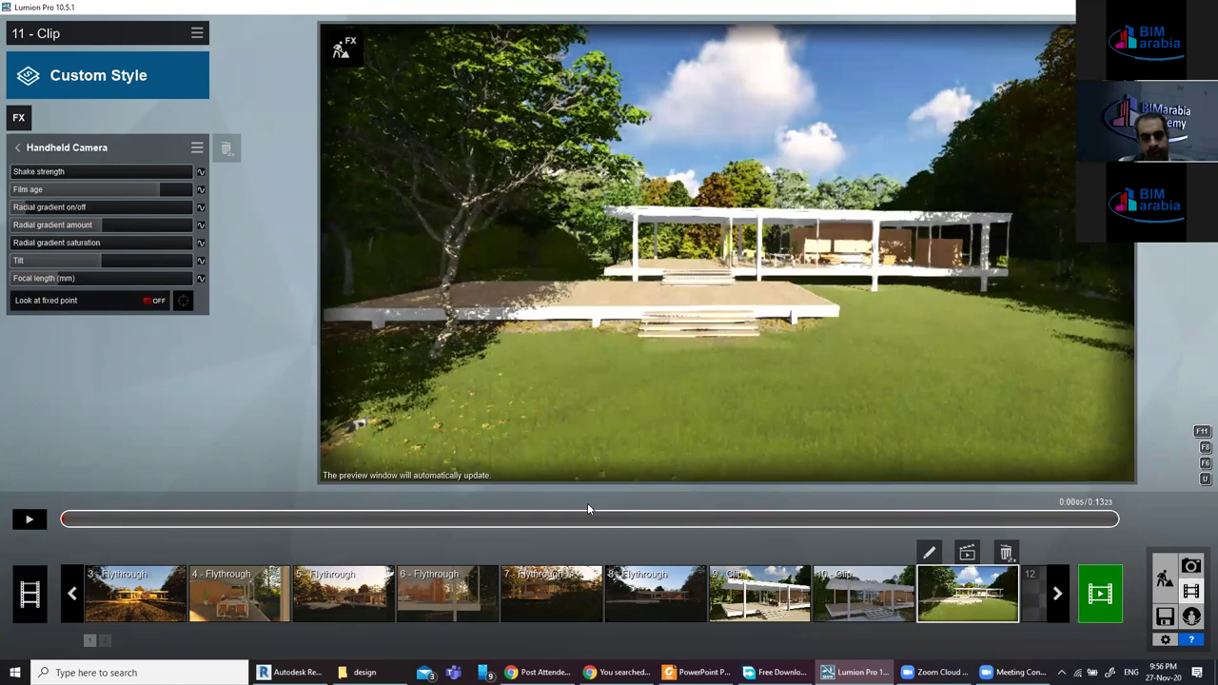
Keyframe Tilt at 15.8° (~1.5 s), -19.9° (~3.5 s) and -18.5° (~8 s), then rewind to the start.
click(200, 260)
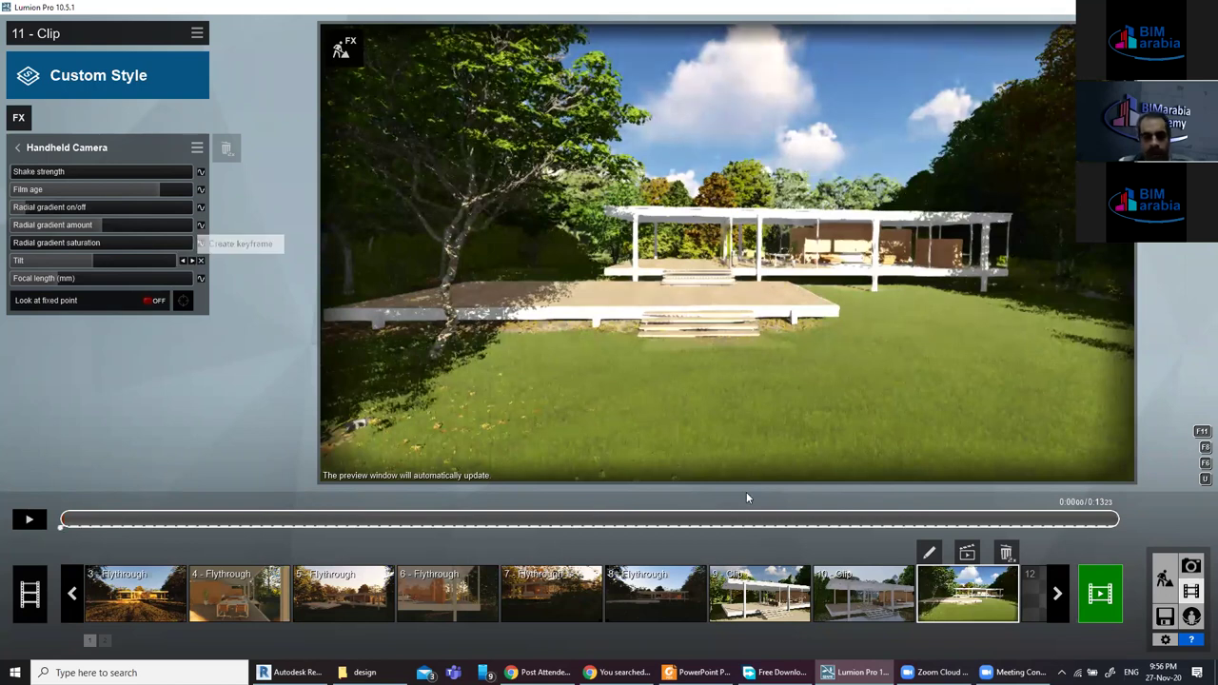
click(191, 519)
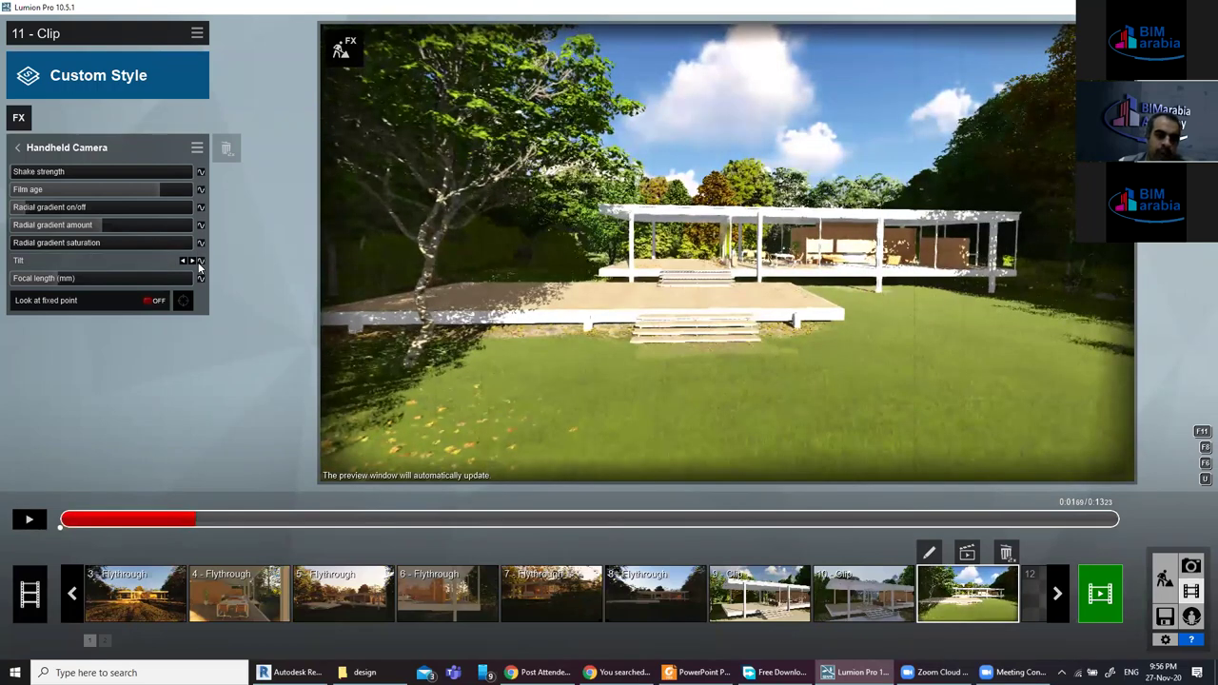
drag(86, 262, 105, 260)
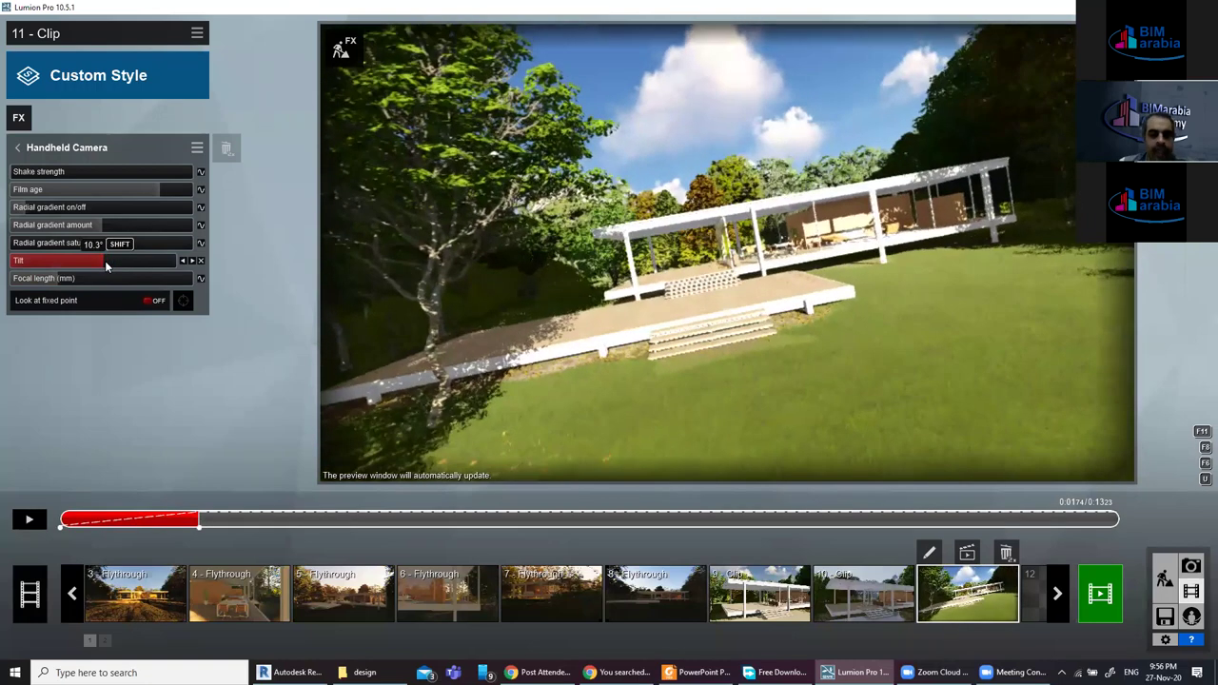
click(359, 519)
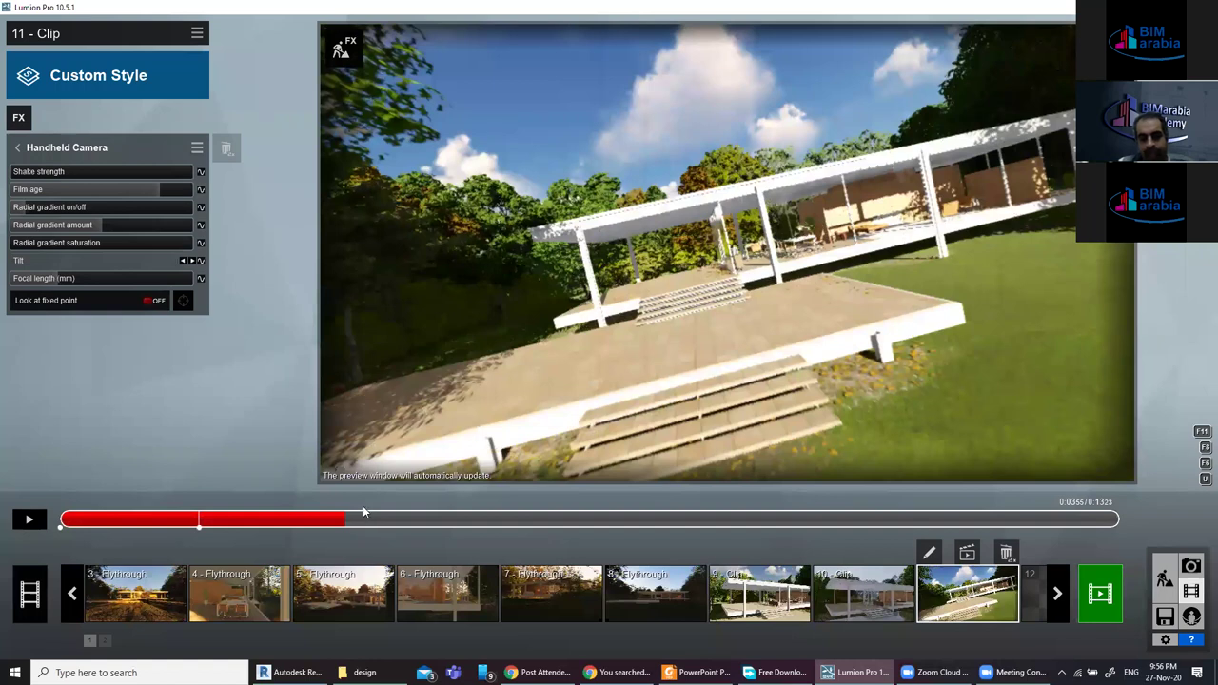
click(201, 261)
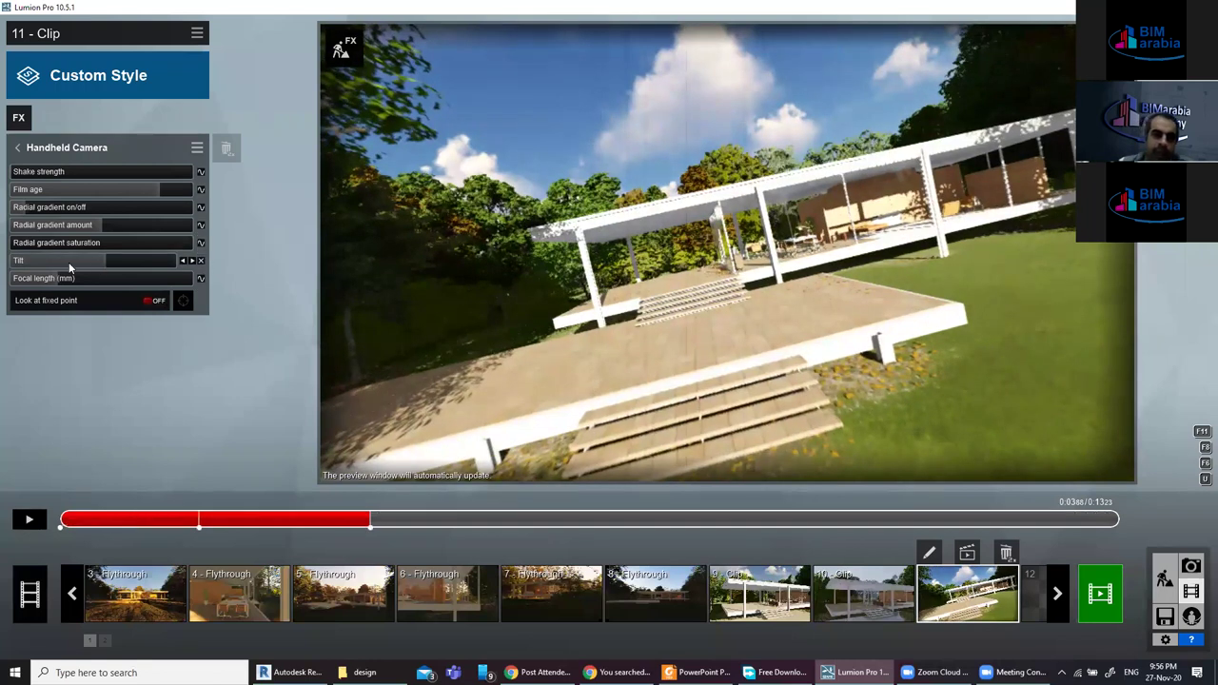
mouse_move(73, 260)
mouse_down()
mouse_move(405, 471)
mouse_move(728, 513)
mouse_up()
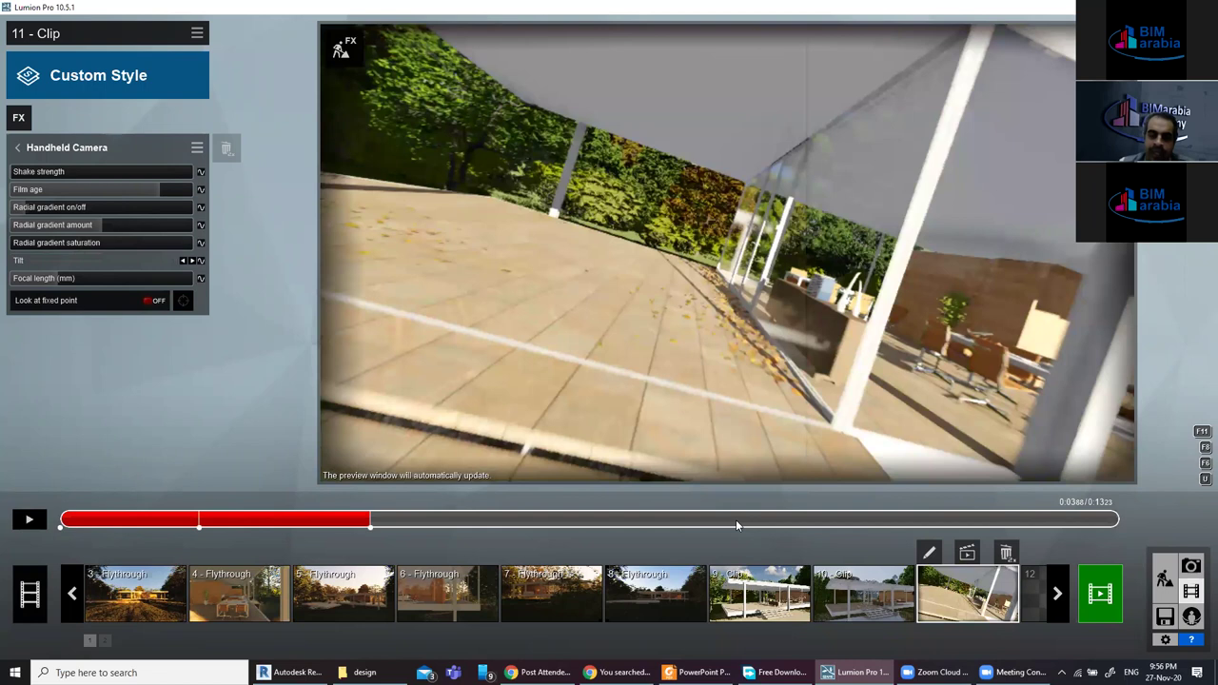
click(735, 519)
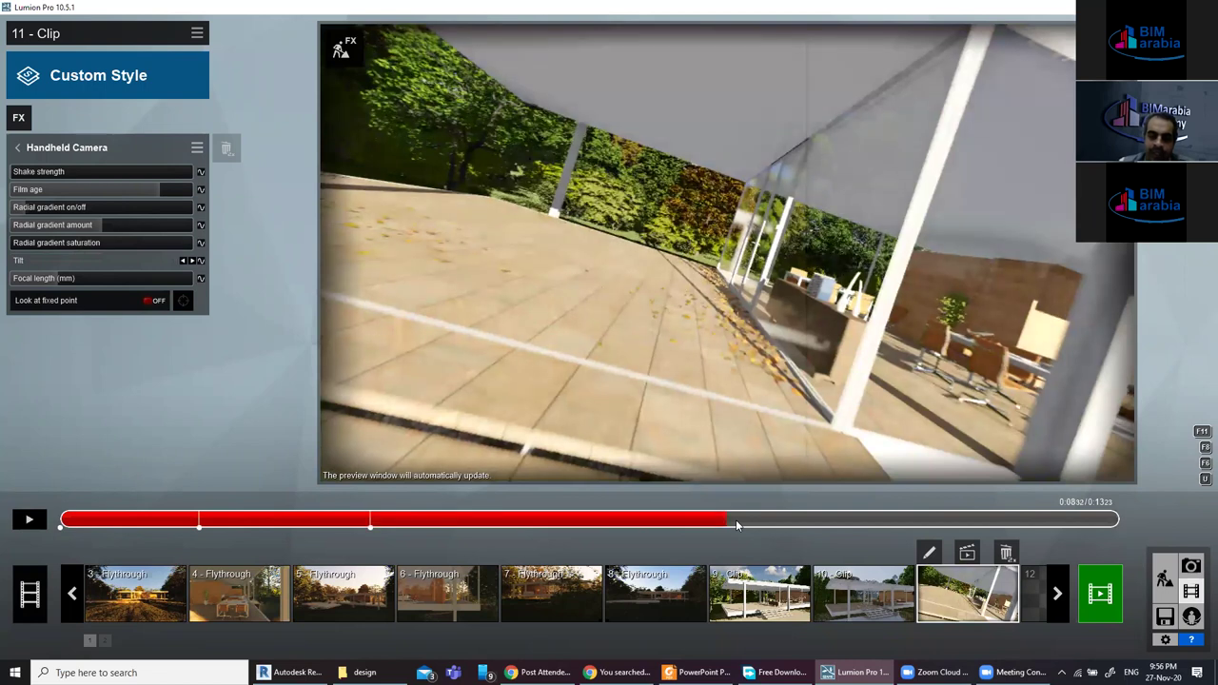
click(84, 258)
mouse_move(93, 257)
mouse_down()
mouse_move(126, 276)
mouse_move(43, 280)
mouse_up()
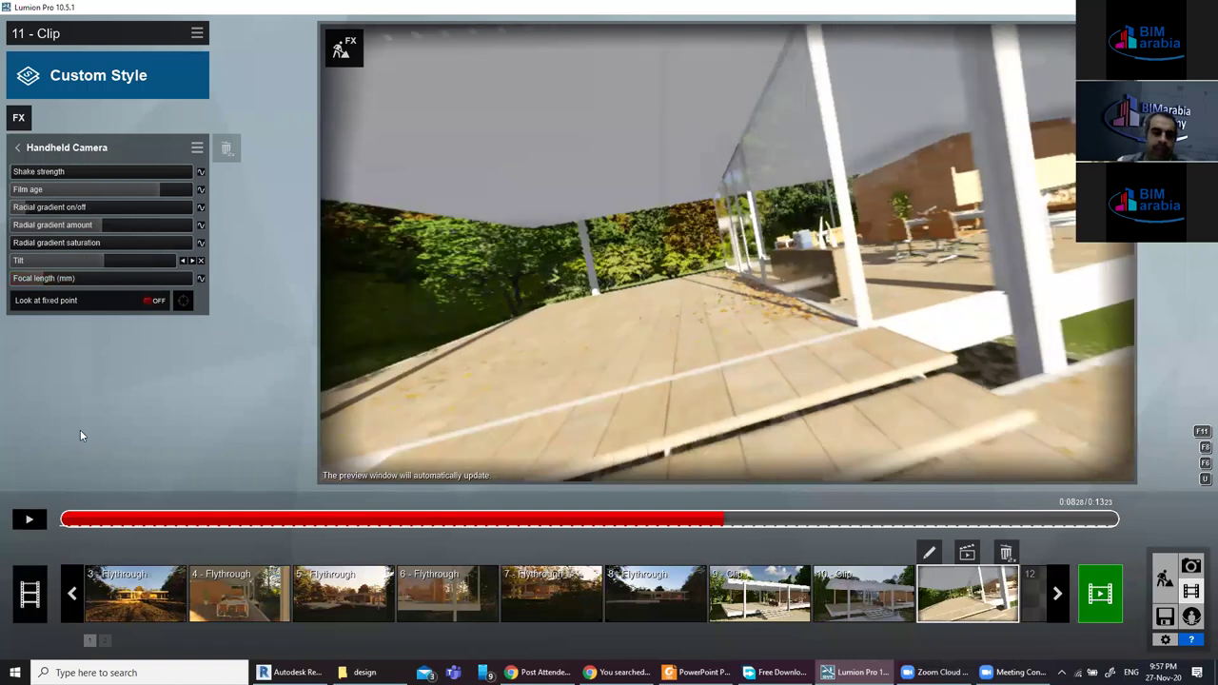
click(67, 518)
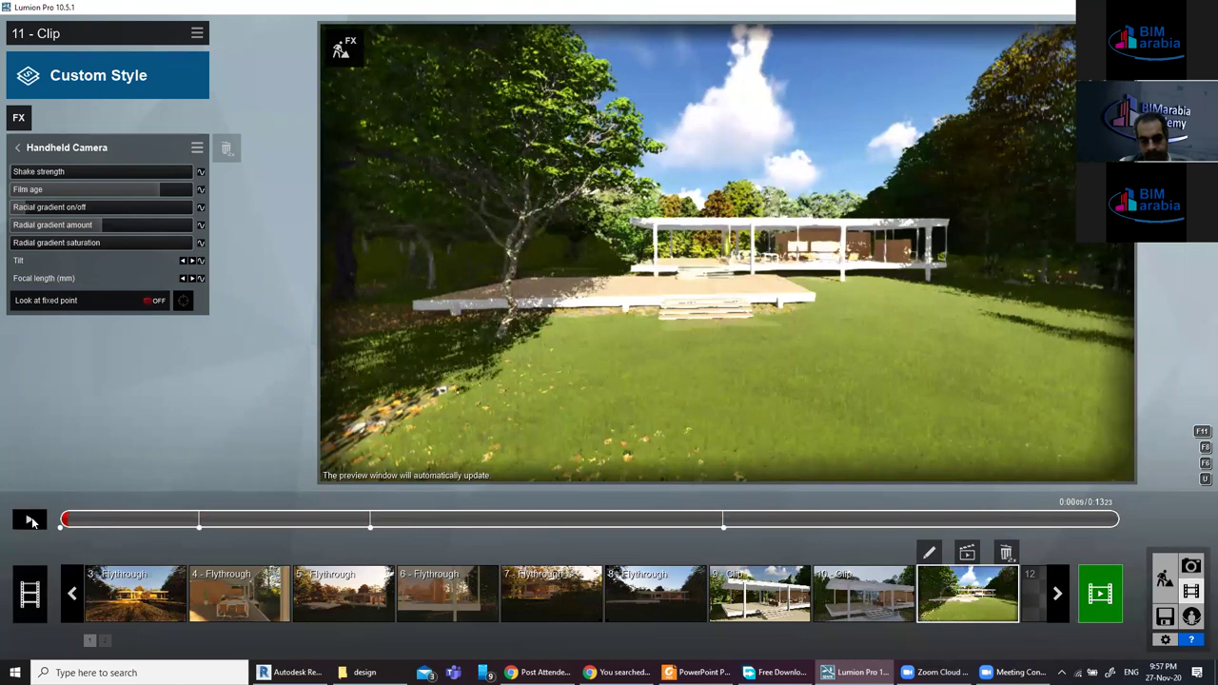
Play clip 11 to watch the keyframed handheld tilt sweep over the pavilion terrace.
click(30, 521)
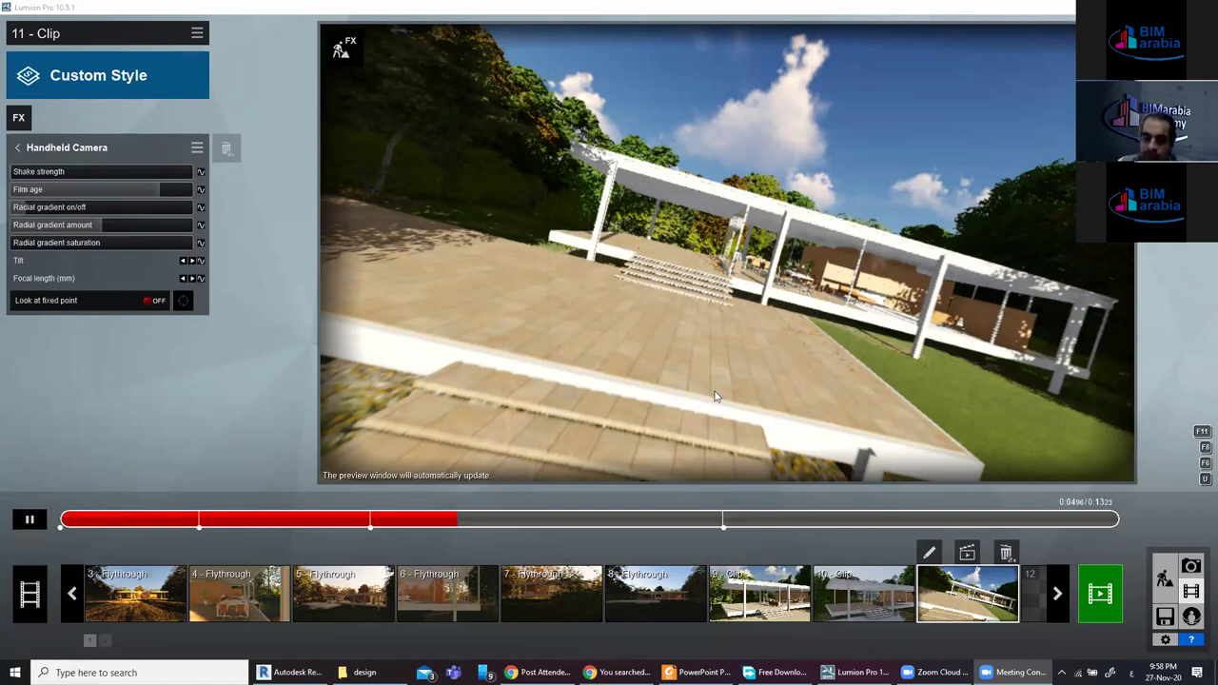
In the Revit sample project, view the Twinmotion 2020 and Enscape ribbon tabs, then return to Lumion.
click(288, 671)
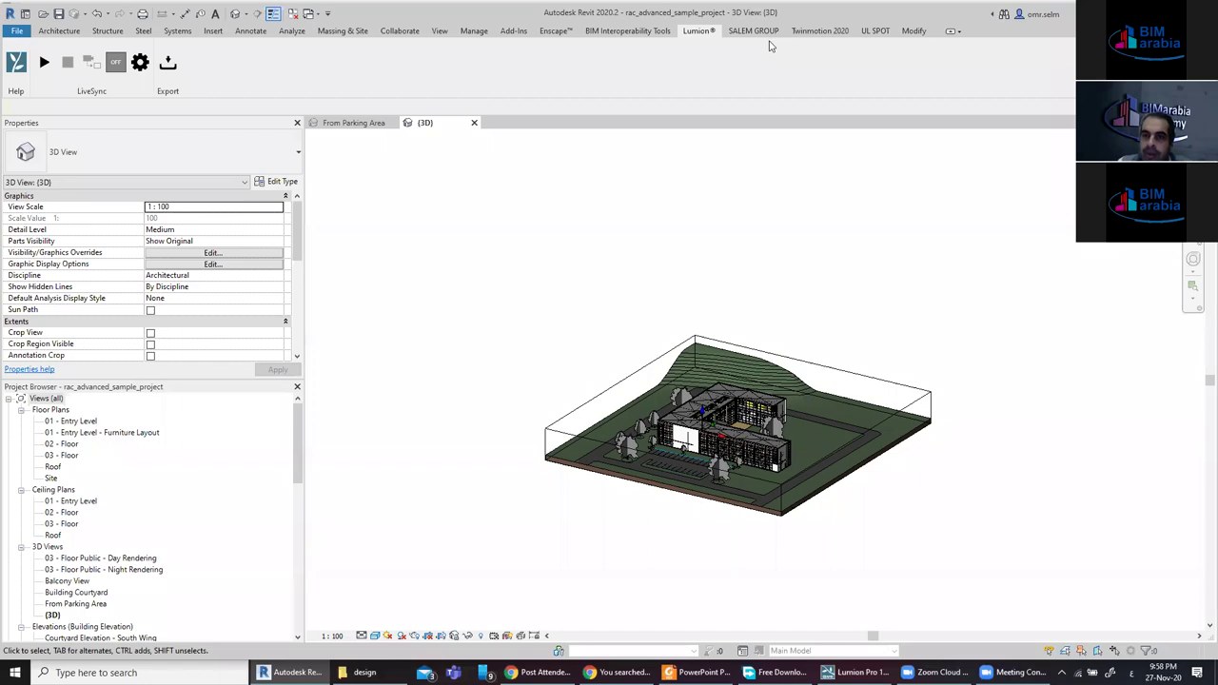
click(805, 32)
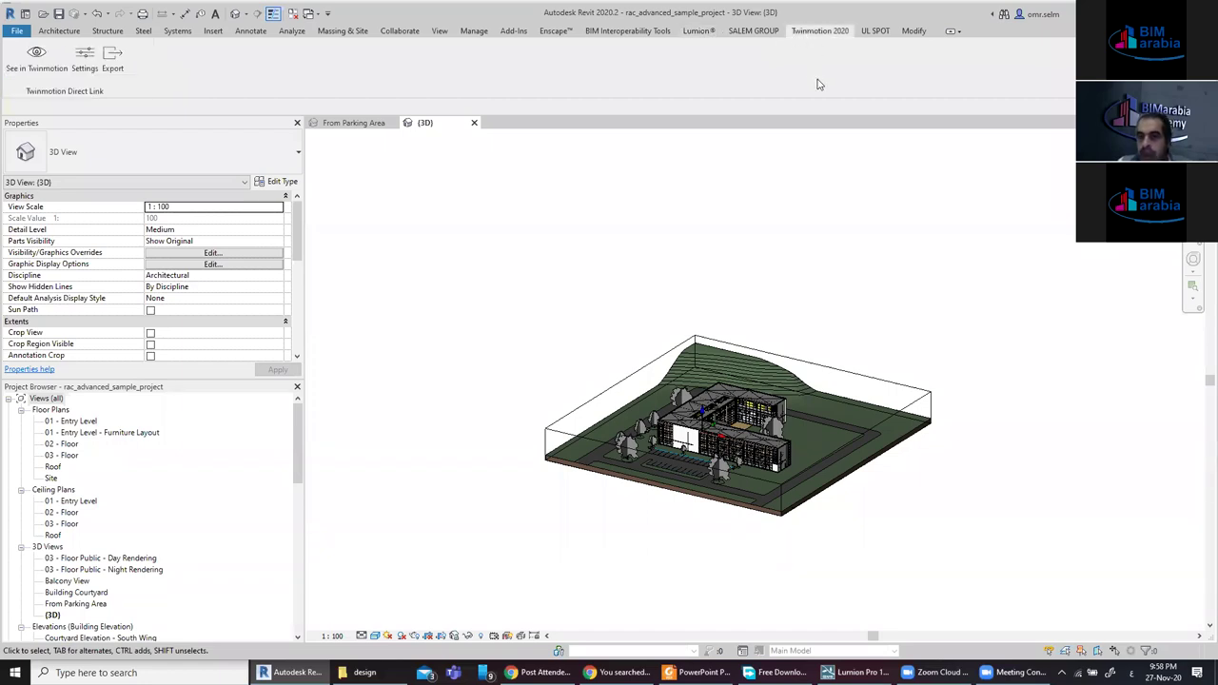
click(552, 36)
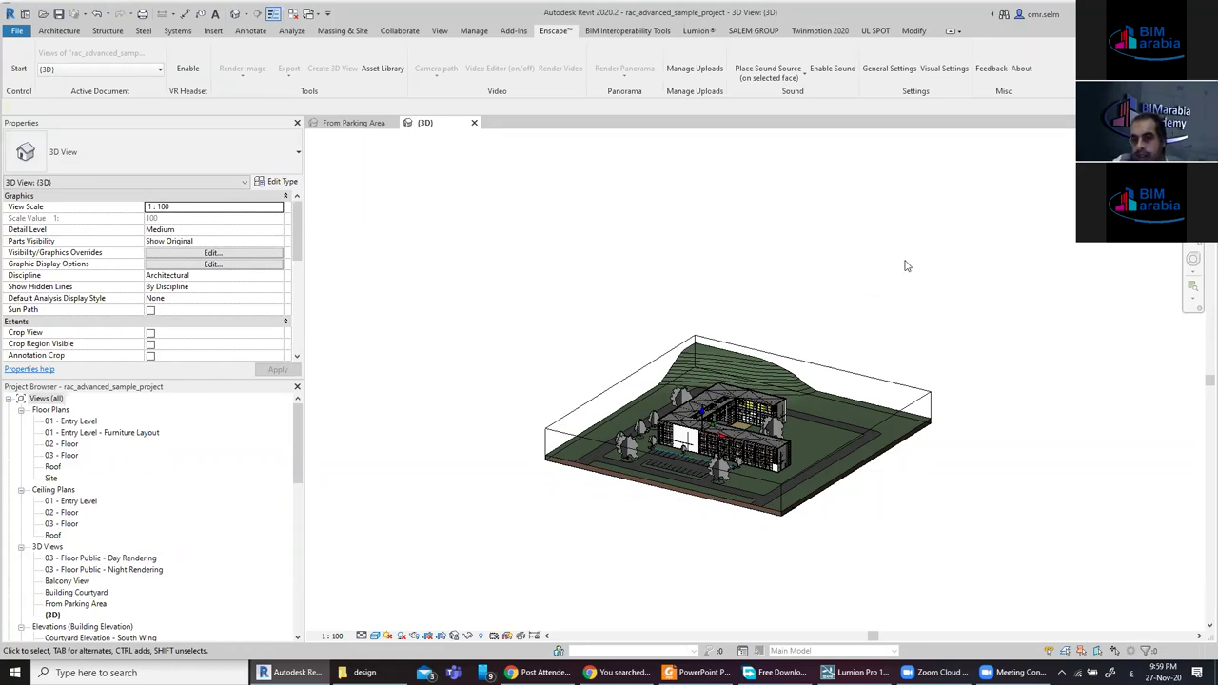
click(852, 672)
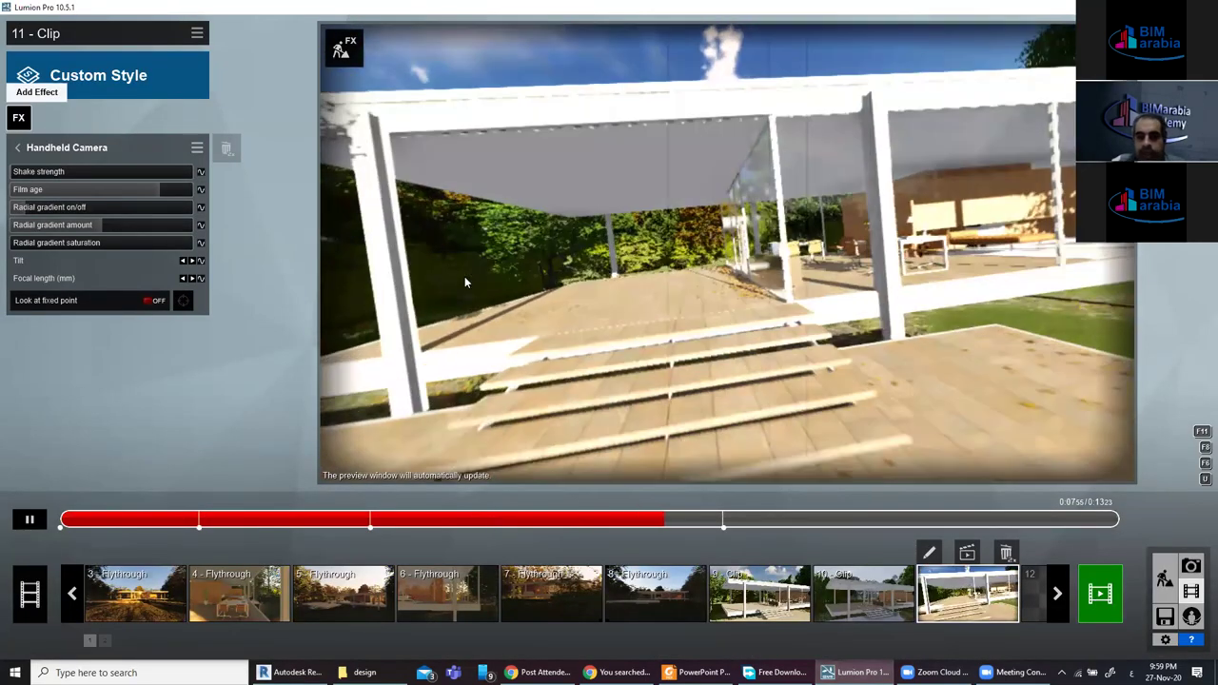
Add Sky Drop from the Animation category and select the pavilion's furniture as the objects that drop in.
click(20, 120)
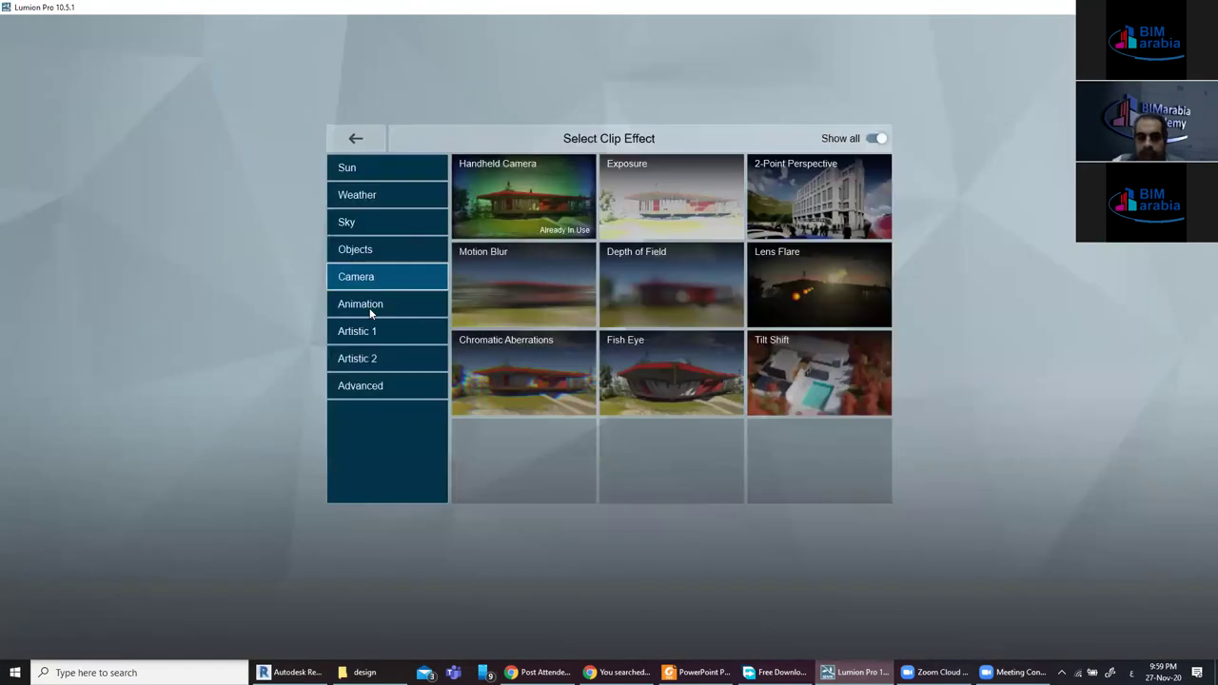
click(367, 306)
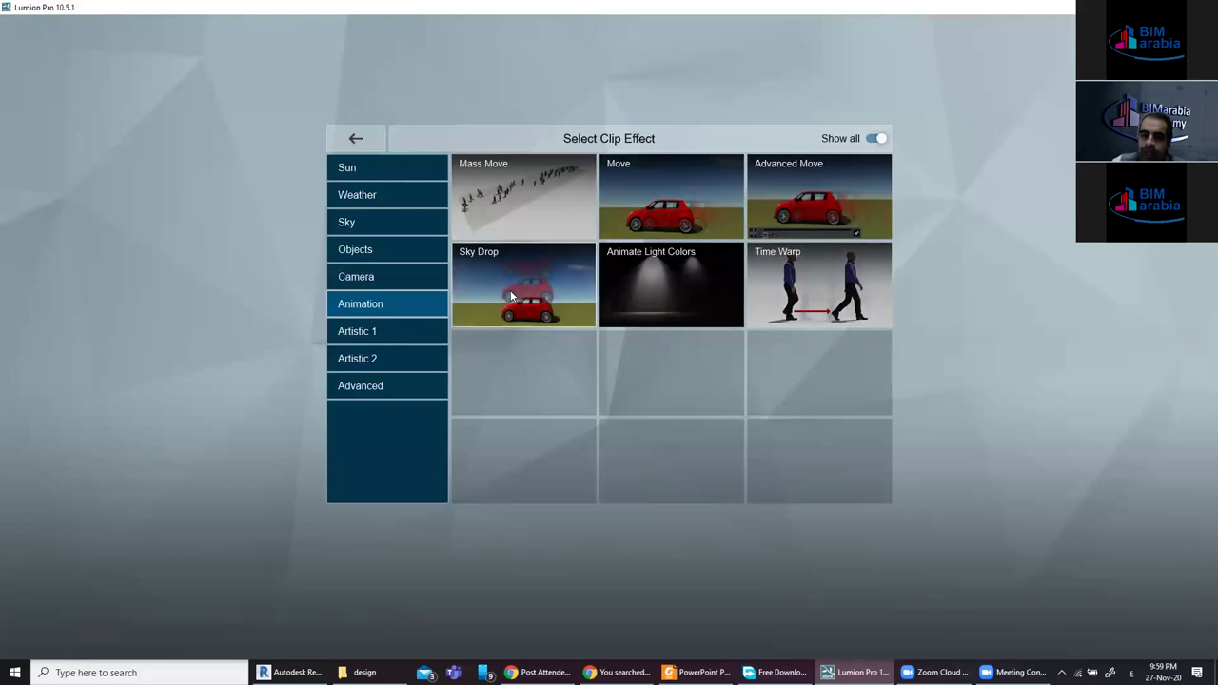
click(523, 285)
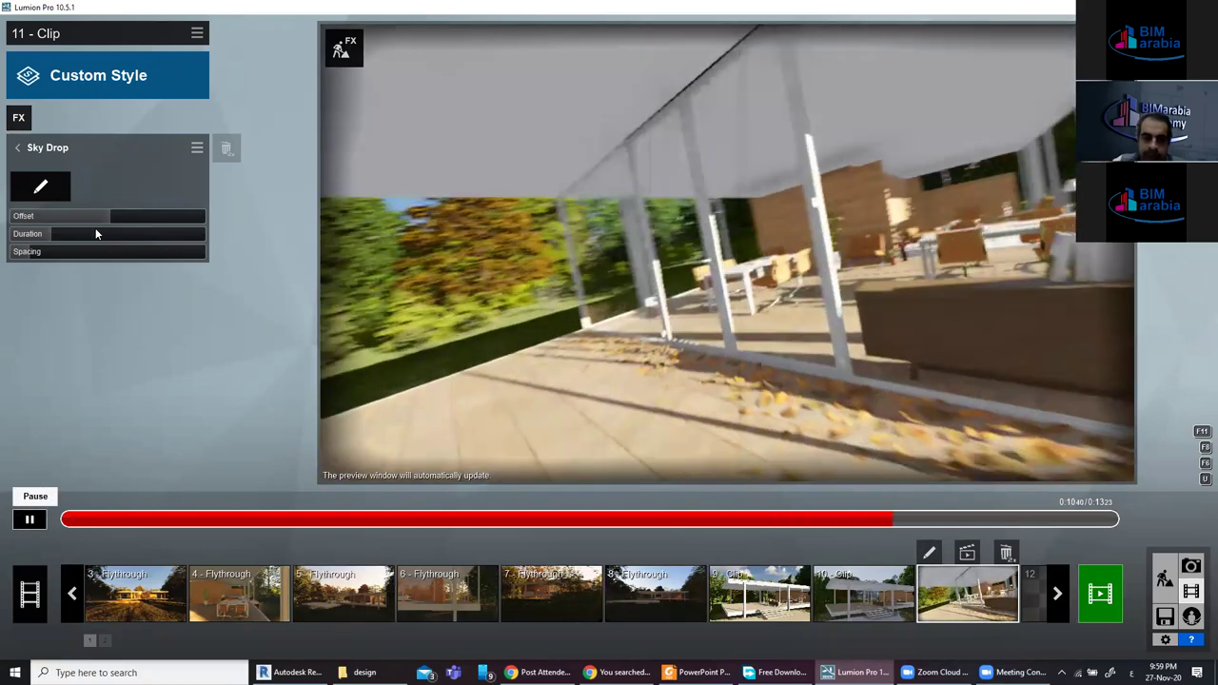
click(30, 519)
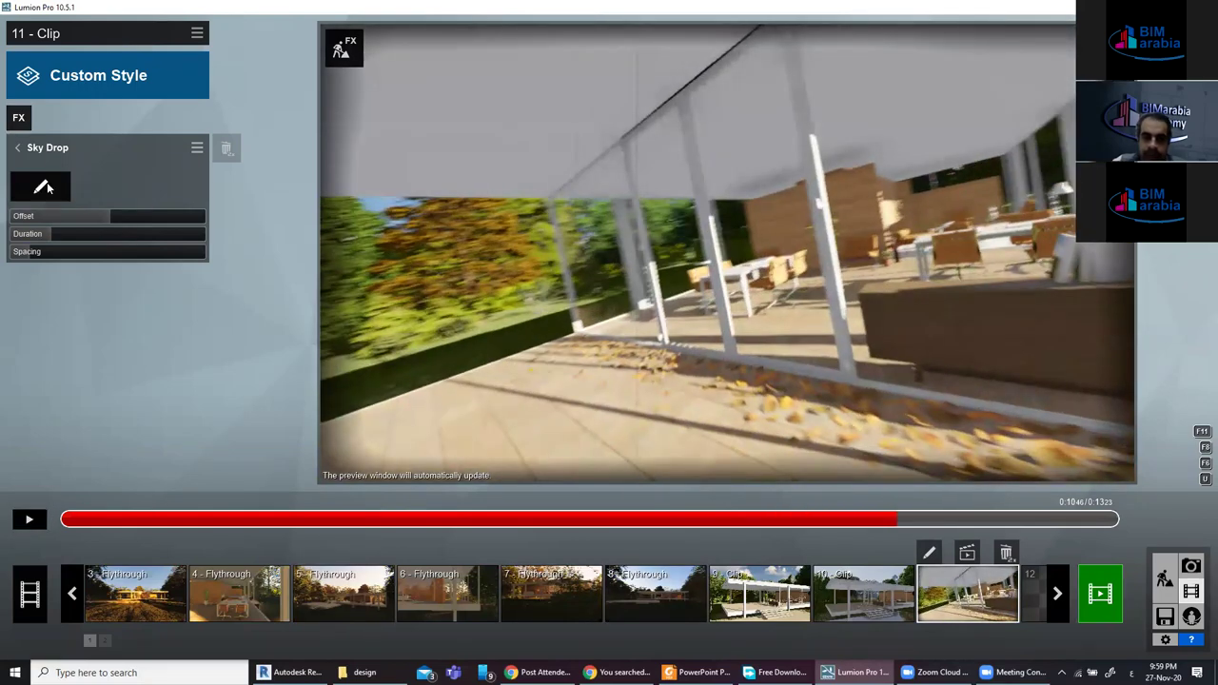
click(646, 307)
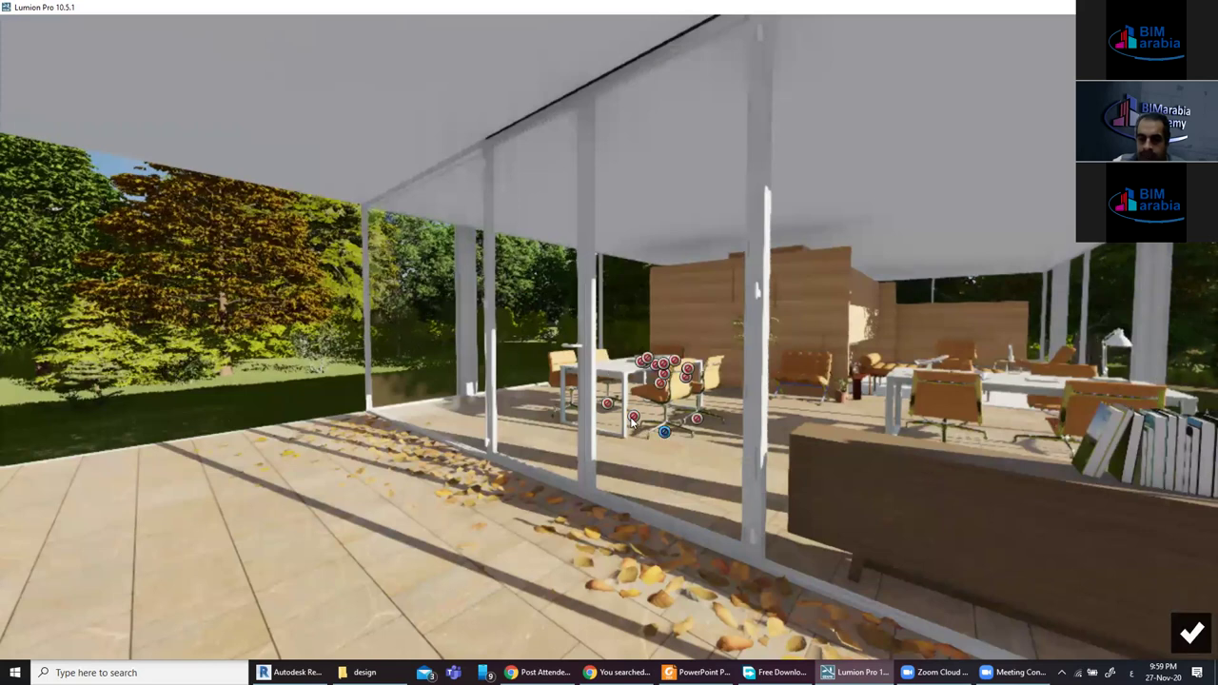
drag(633, 416, 1104, 433)
key(Escape)
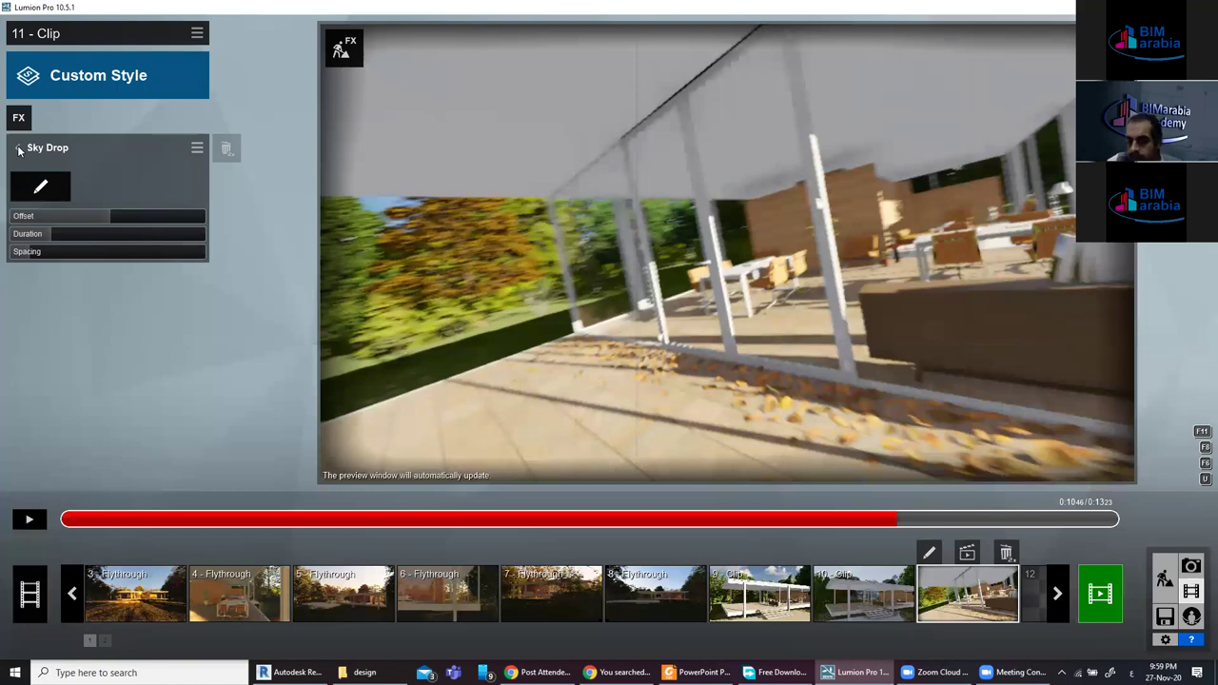
click(19, 149)
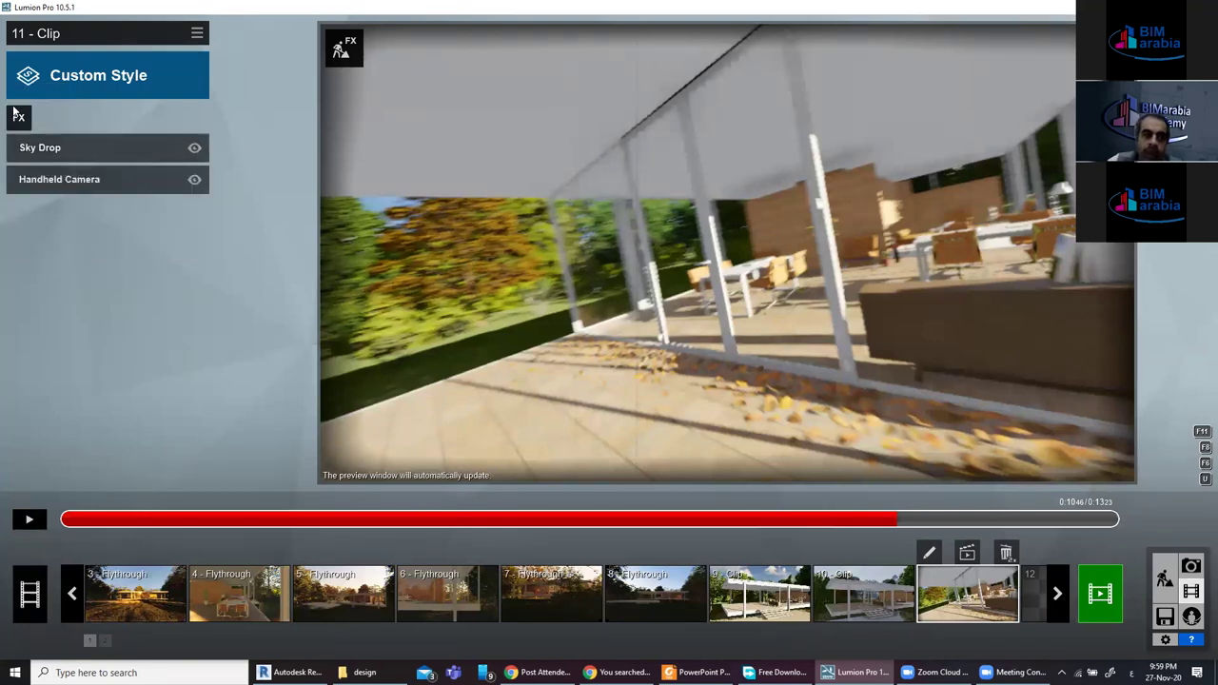
Add Blueprint from the Artistic 2 category to clip 11 and play the preview.
click(19, 114)
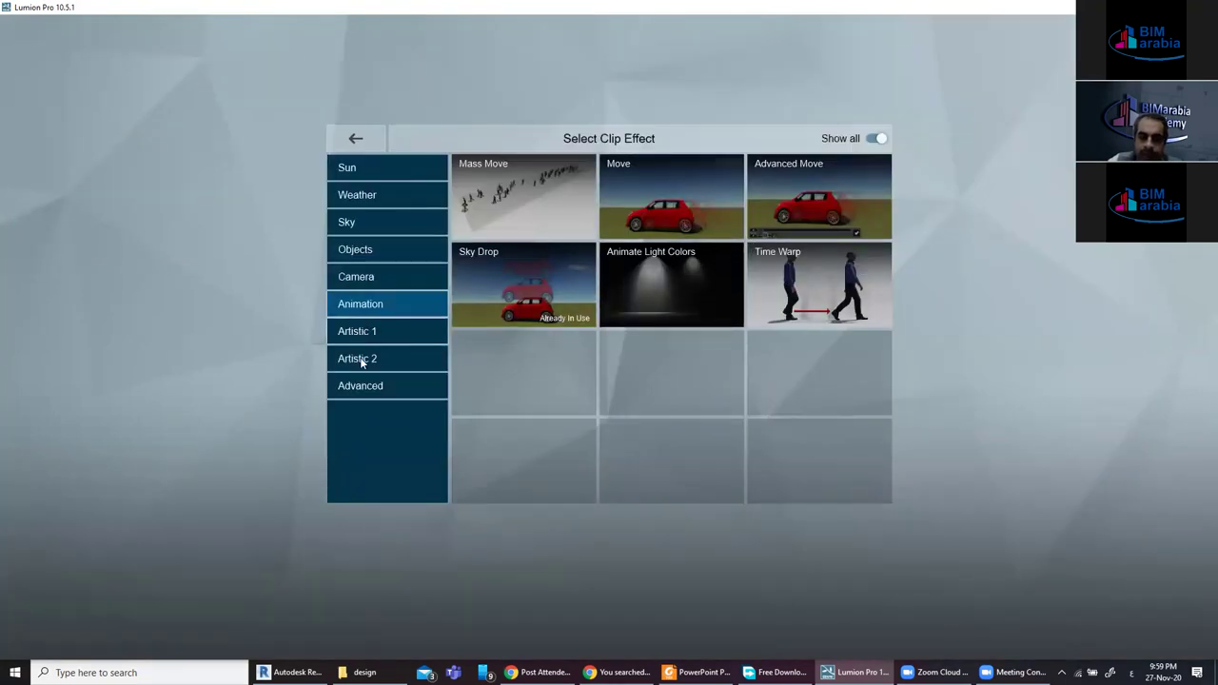
click(362, 387)
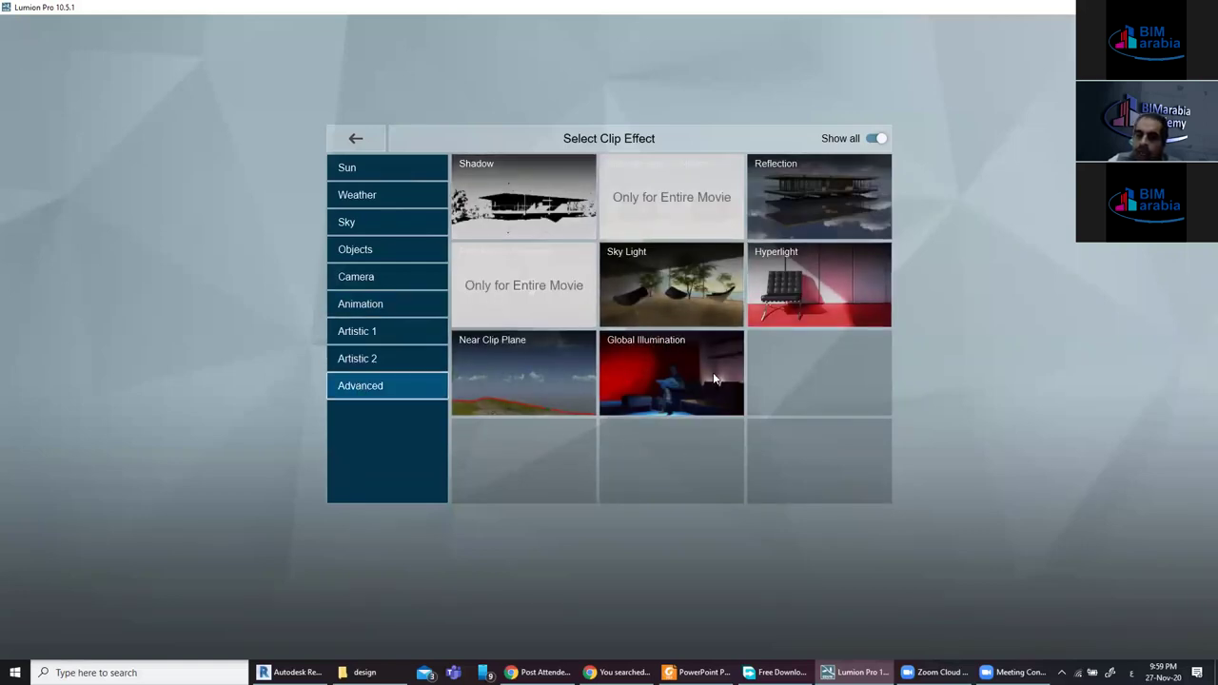
click(384, 362)
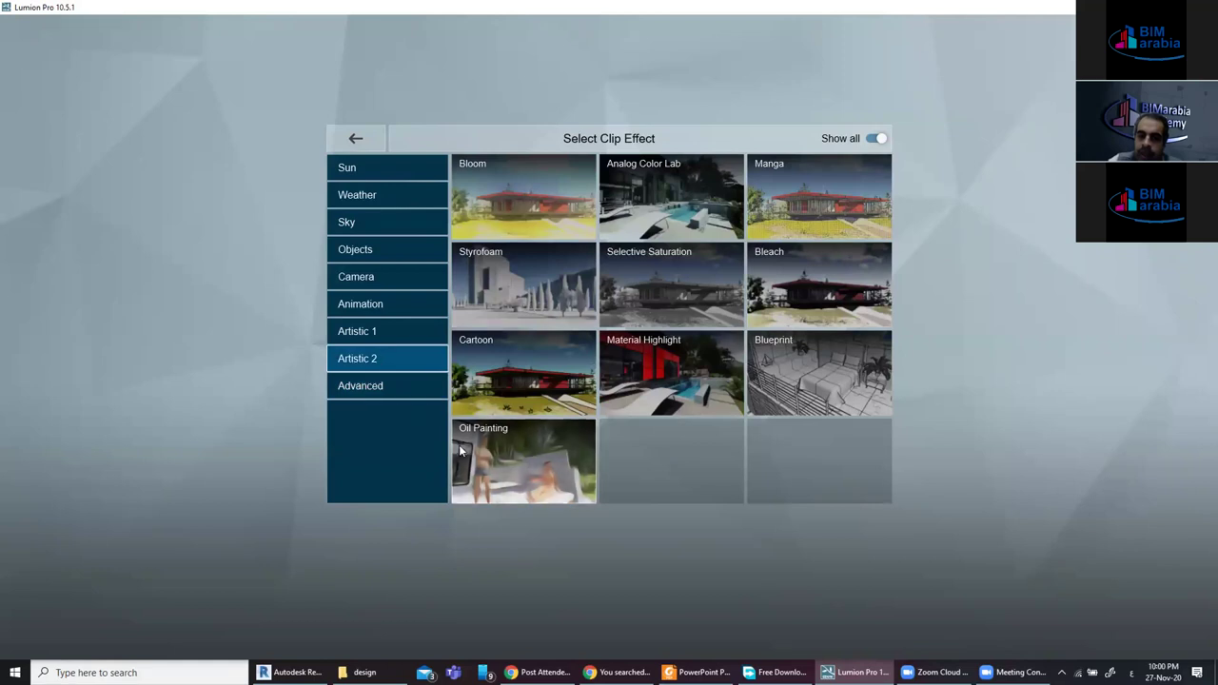
click(809, 375)
click(42, 522)
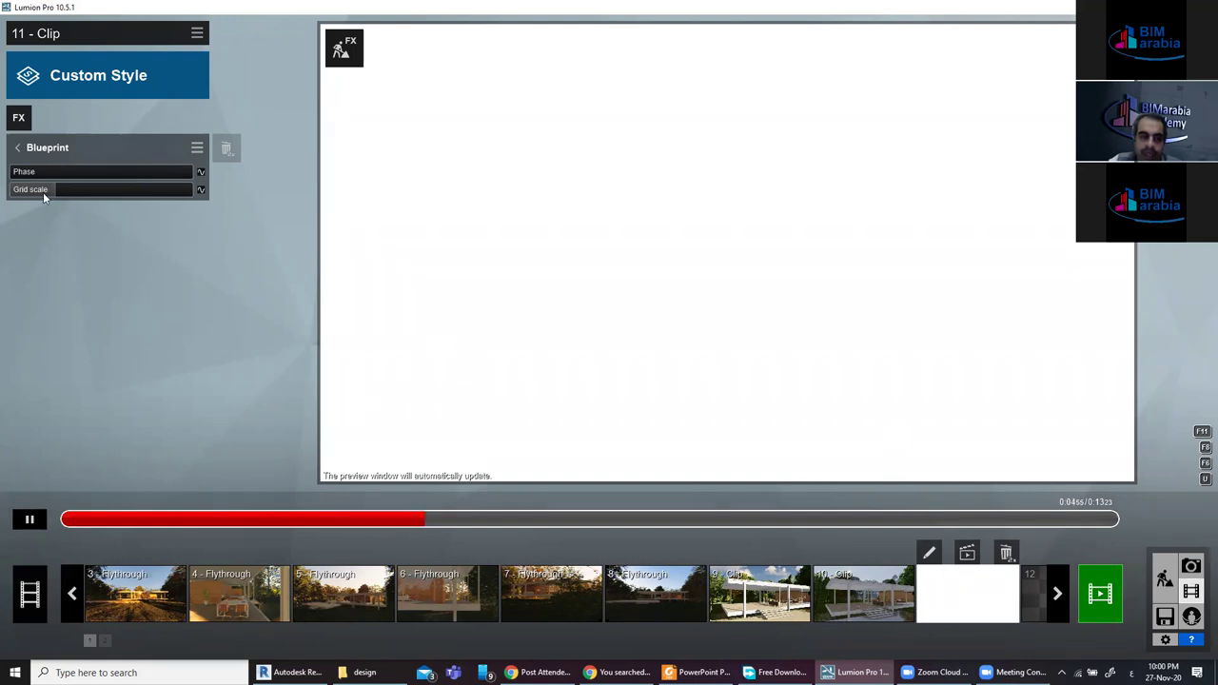
Set Blueprint Phase to a low value and keyframe it at the clip start.
mouse_move(66, 171)
mouse_down()
mouse_move(157, 170)
mouse_move(122, 172)
mouse_up()
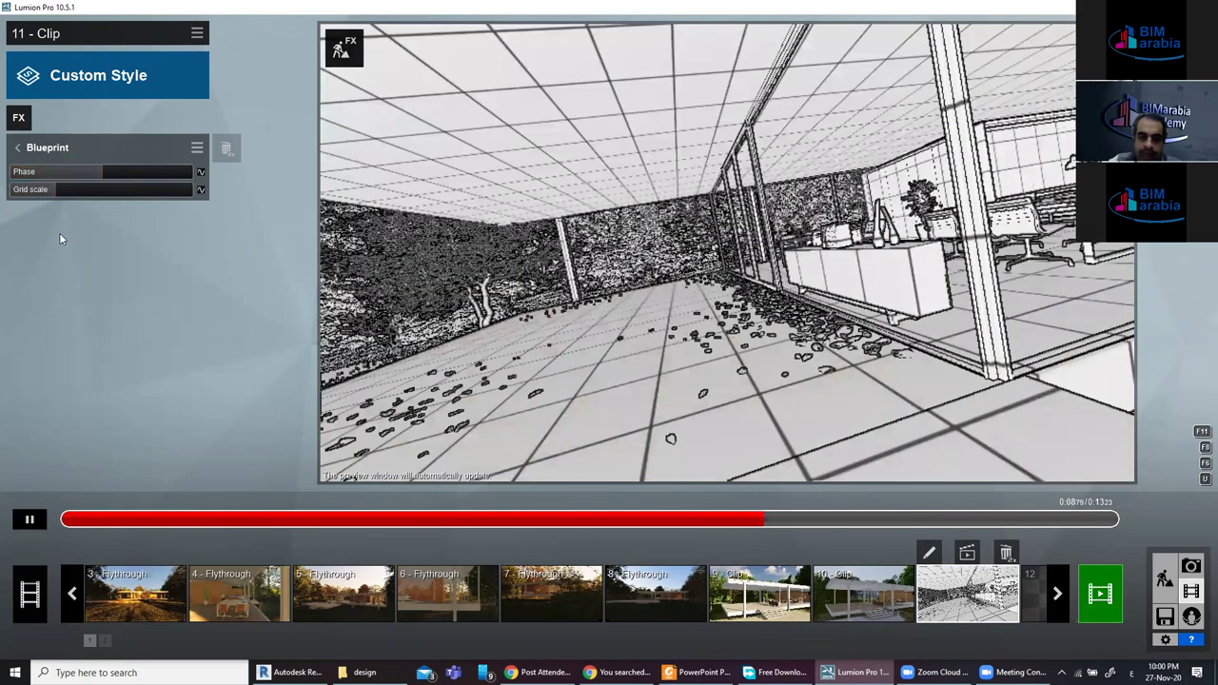
click(96, 171)
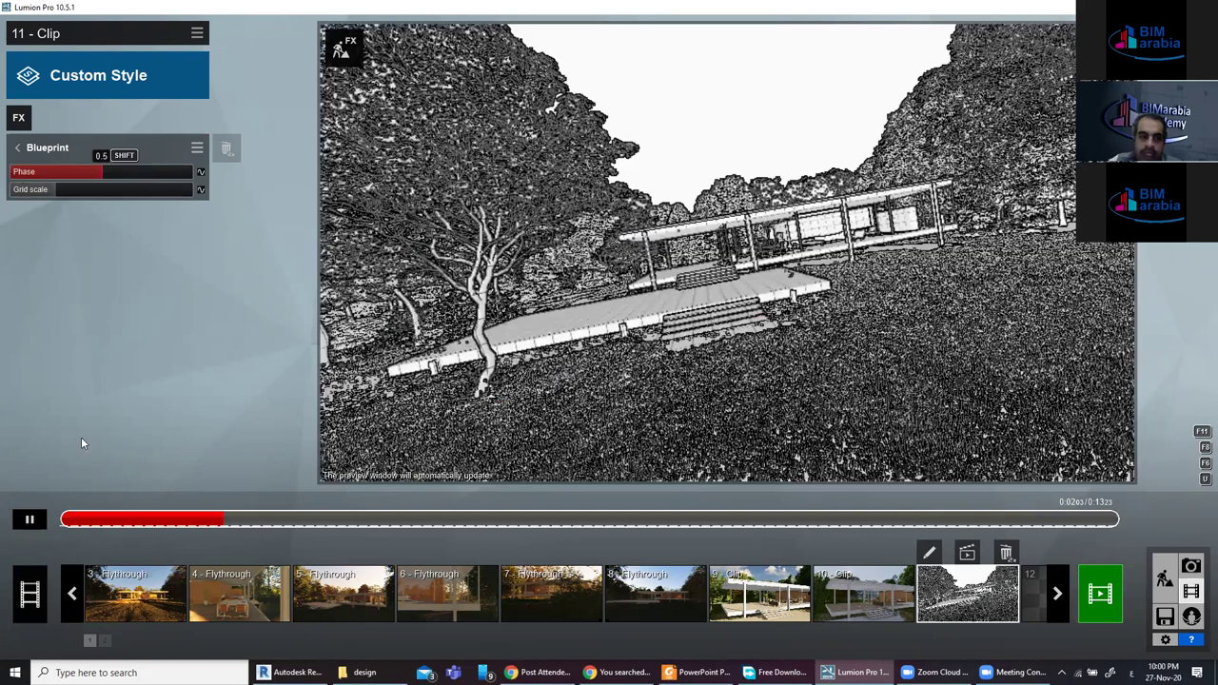
key(space)
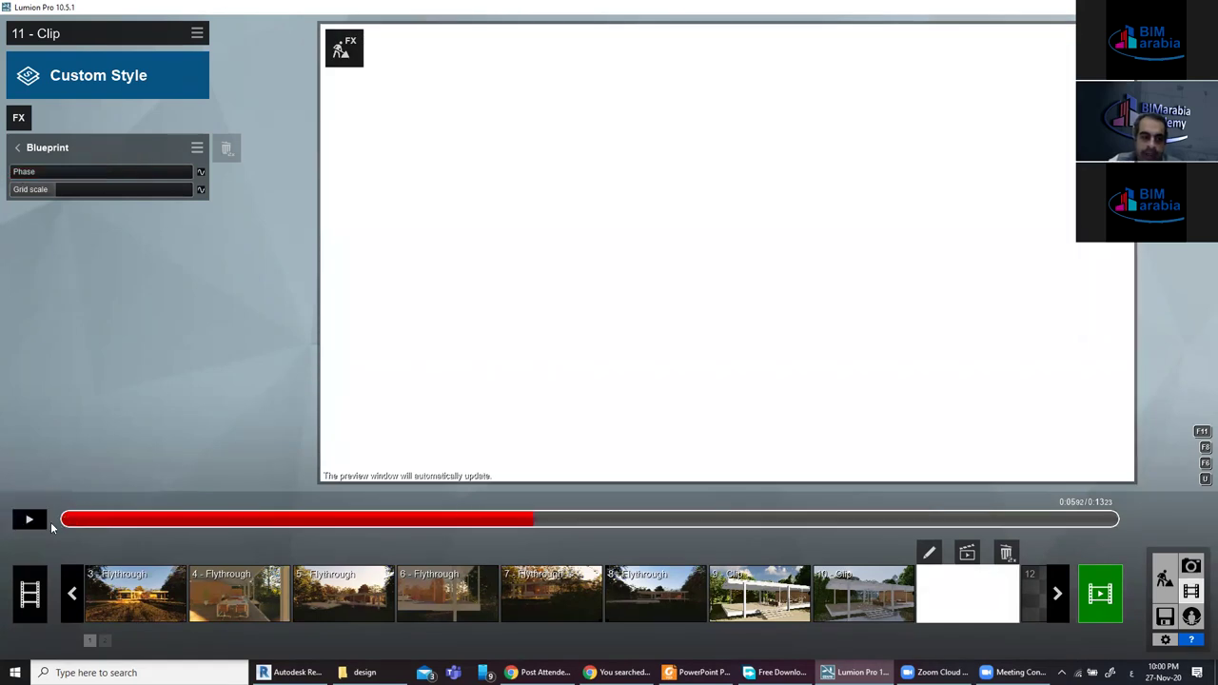
click(199, 174)
Keyframe Blueprint Phase at about 0.9 at the clip end and preview the transition.
click(1109, 518)
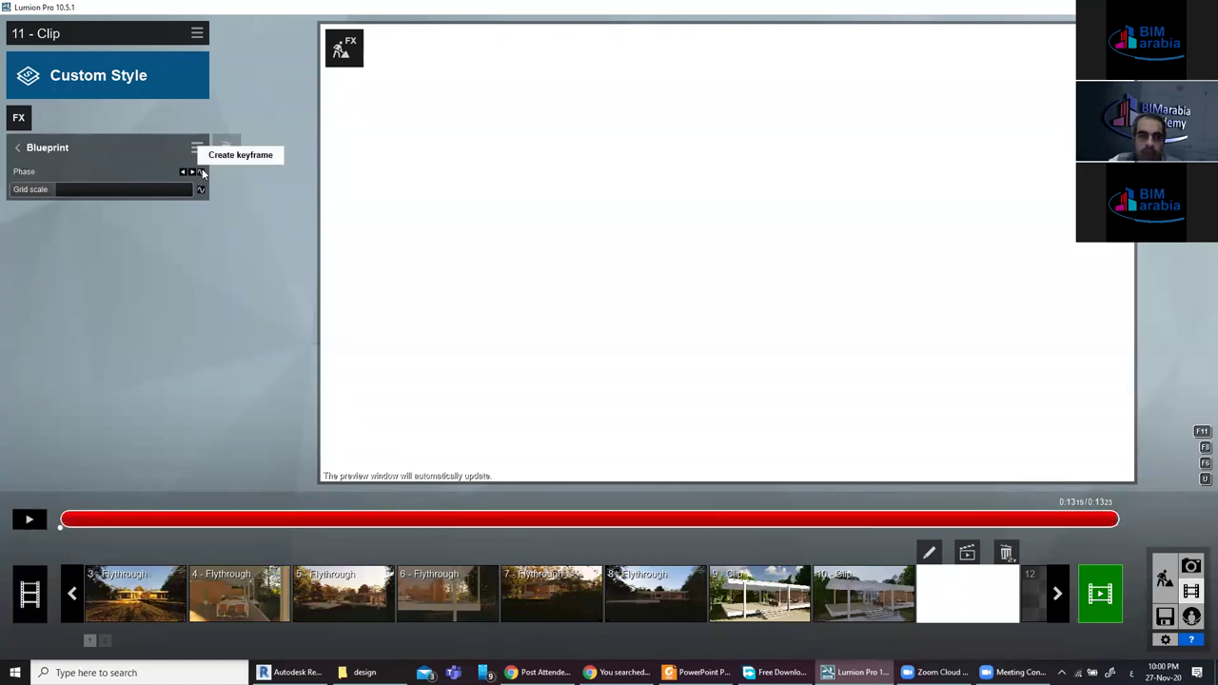
drag(130, 171, 164, 171)
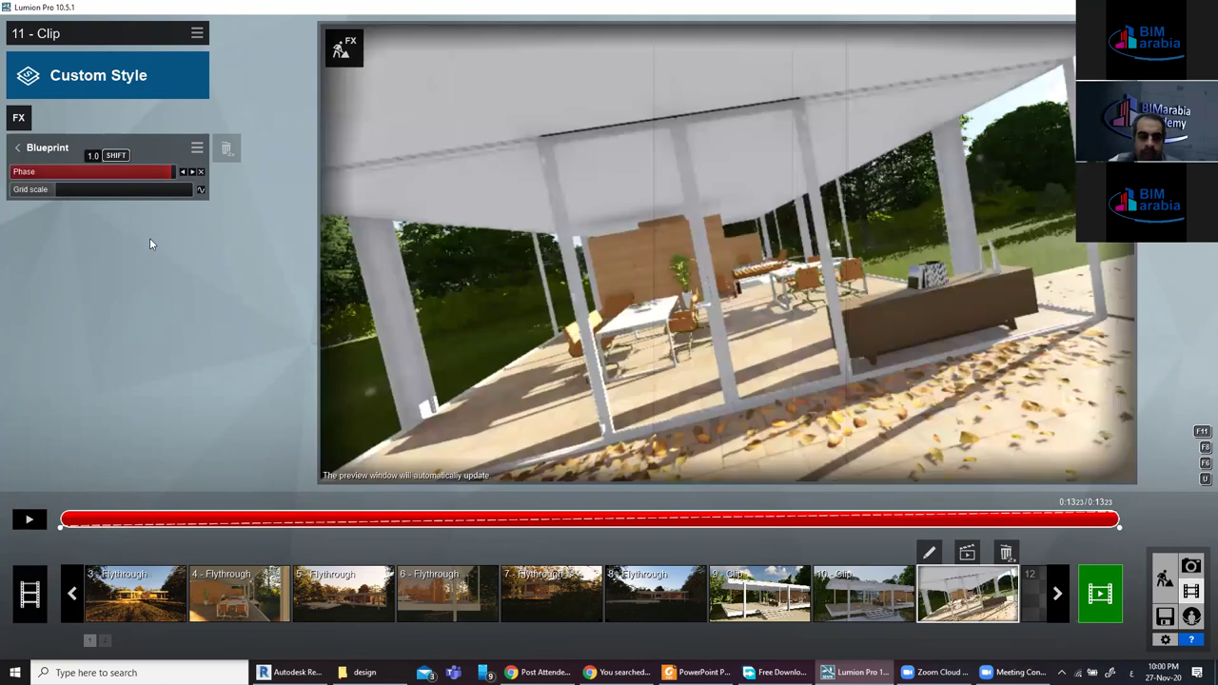
click(29, 519)
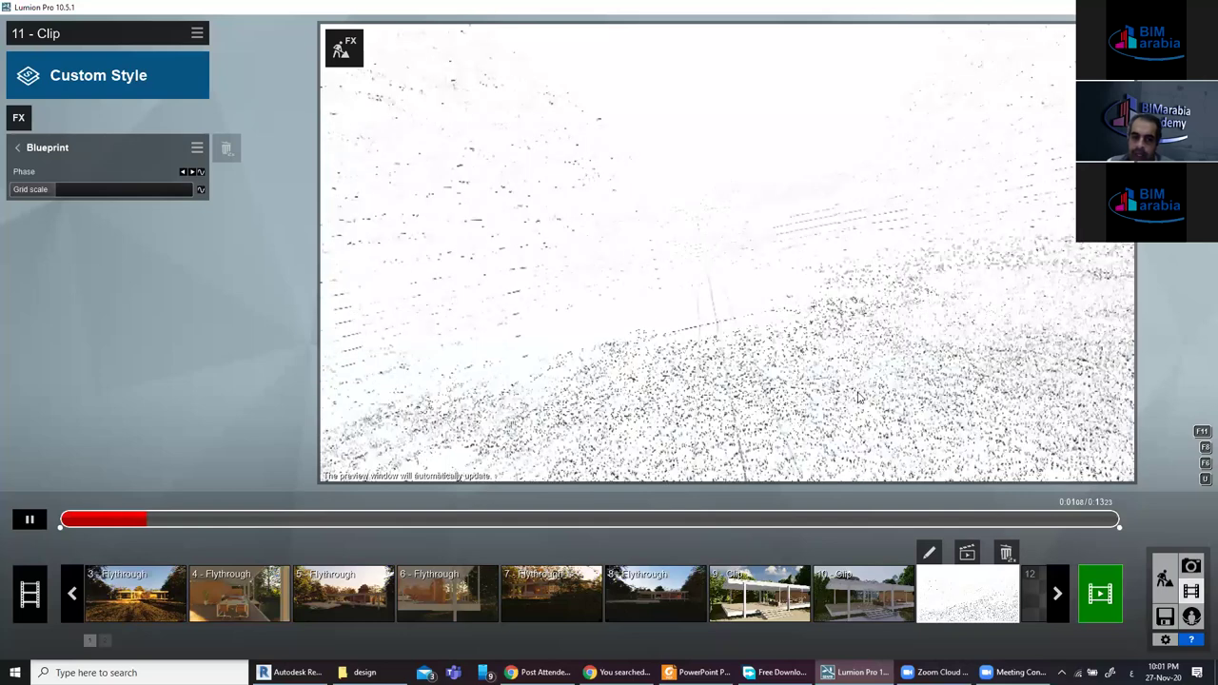
Return from Blueprint to clip 11's effect list and browse the Artistic 1 clip effects.
click(24, 124)
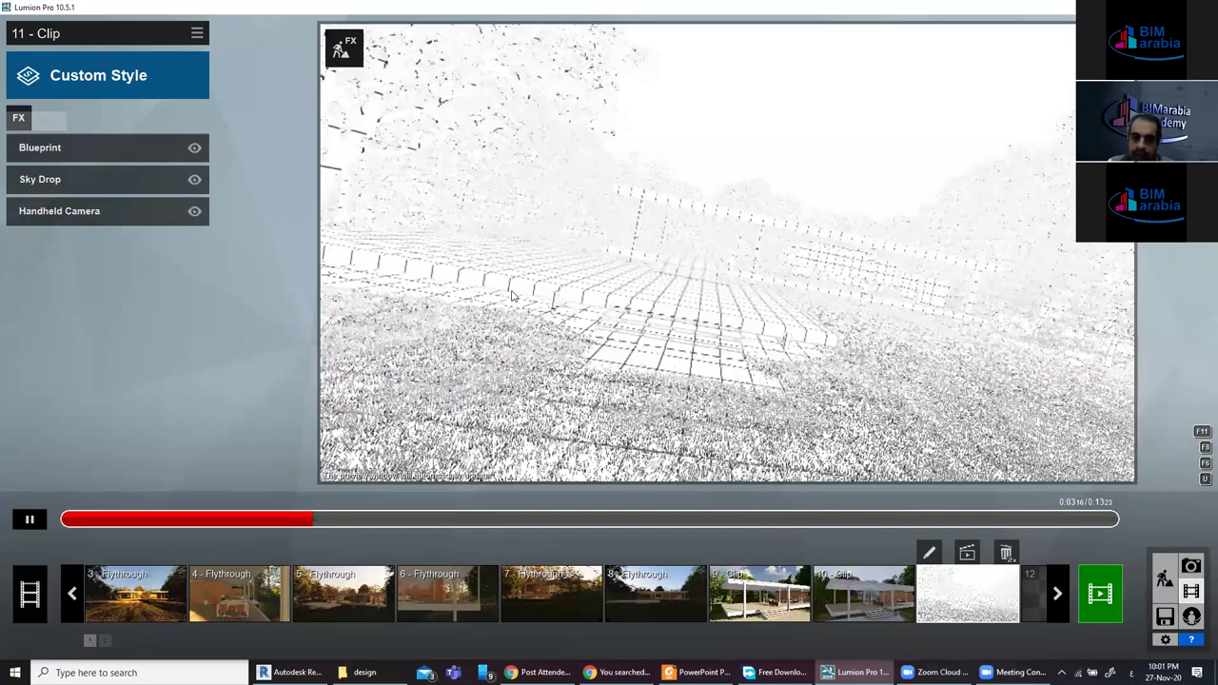
click(344, 47)
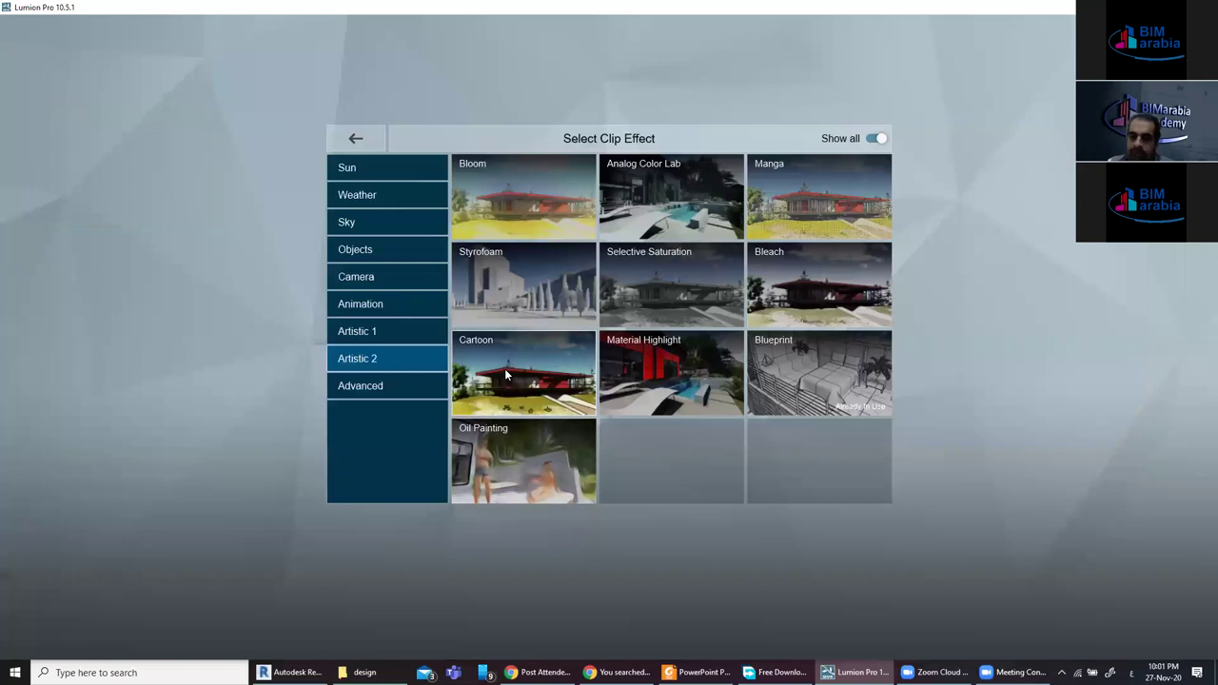
click(390, 330)
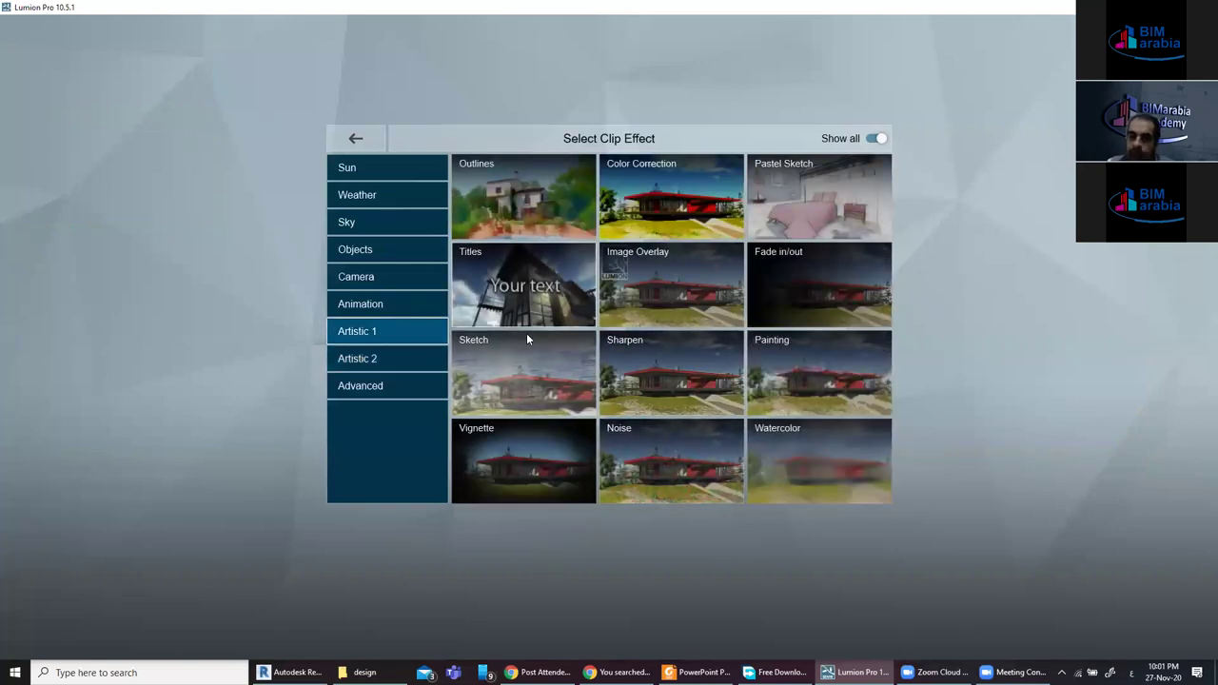